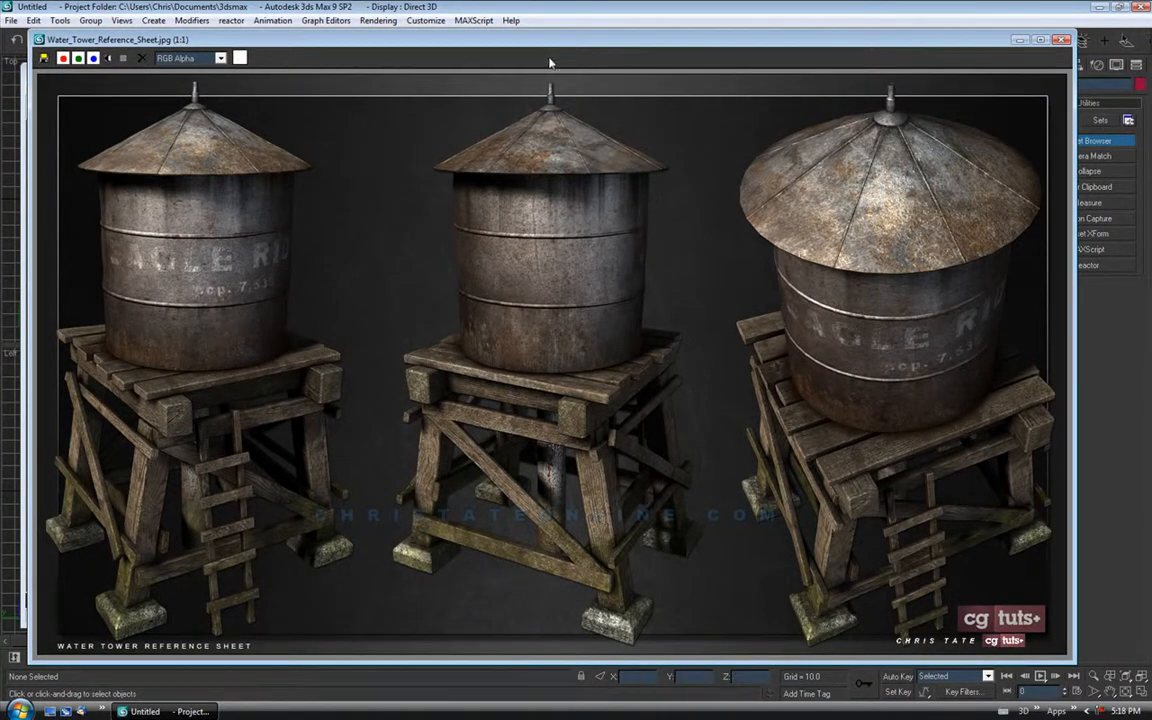
Minimize the water tower reference sheet and close the Asset Browser.
{"action": "left_click_drag", "start_coordinate": [492, 44], "coordinate": [480, 35]}
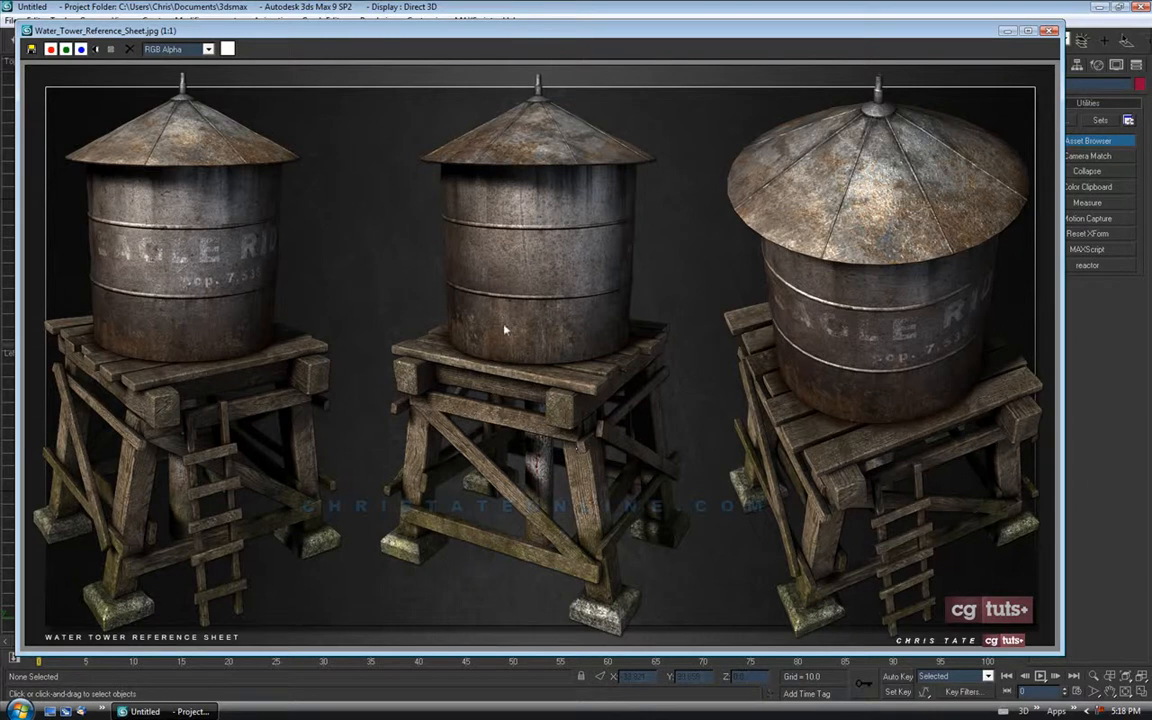
{"action": "mouse_move", "coordinate": [557, 34]}
{"action": "left_mouse_down"}
{"action": "mouse_move", "coordinate": [549, 40]}
{"action": "mouse_move", "coordinate": [561, 40]}
{"action": "left_mouse_up"}
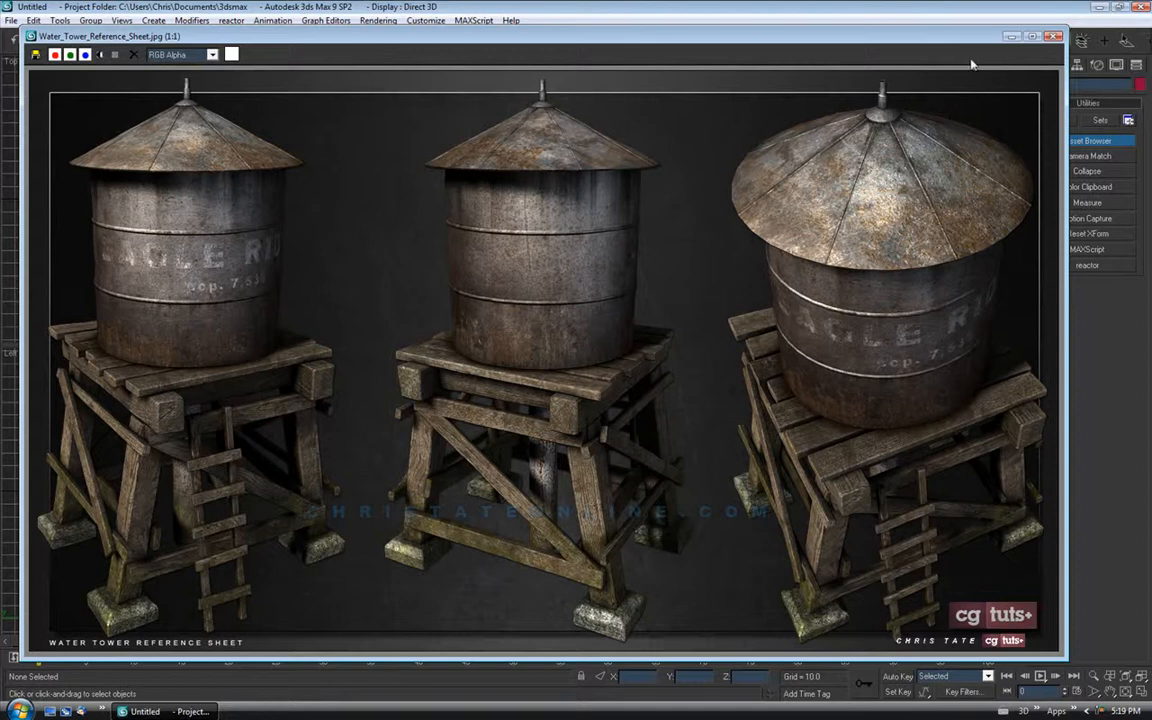
{"action": "left_click", "coordinate": [1012, 36]}
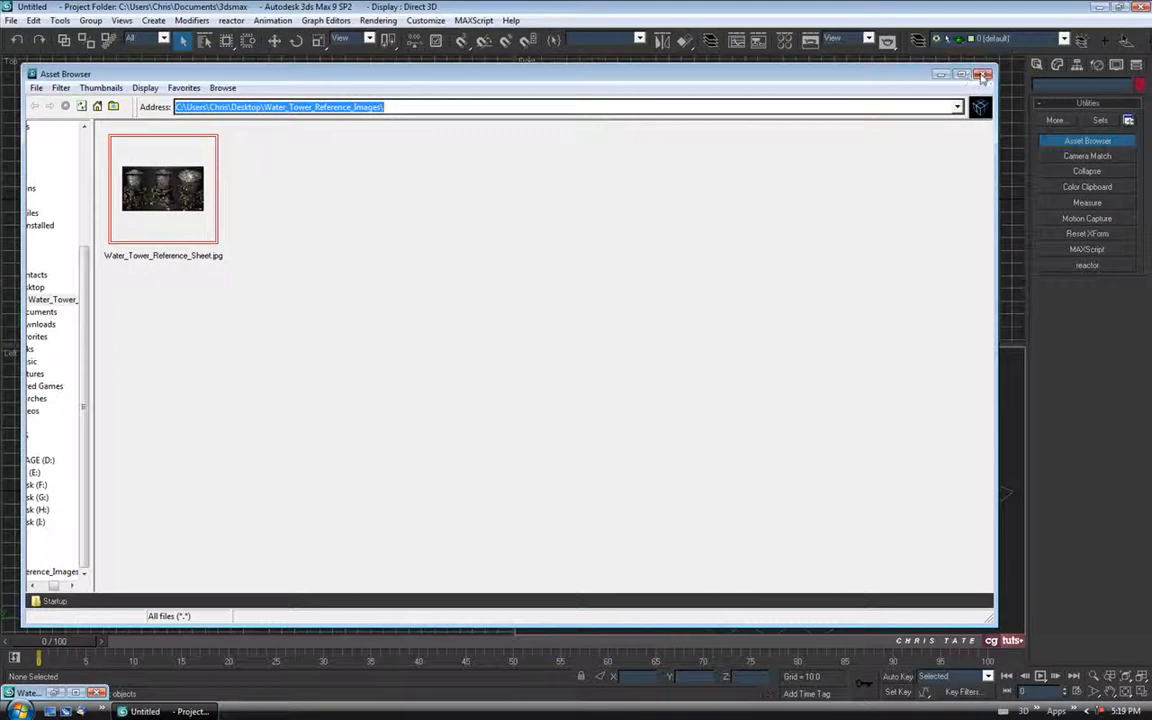
{"action": "left_click", "coordinate": [983, 77]}
Create a standard box in the Top view, about 24.8 long, 25.9 wide and 74.9 high.
{"action": "left_click", "coordinate": [1038, 65]}
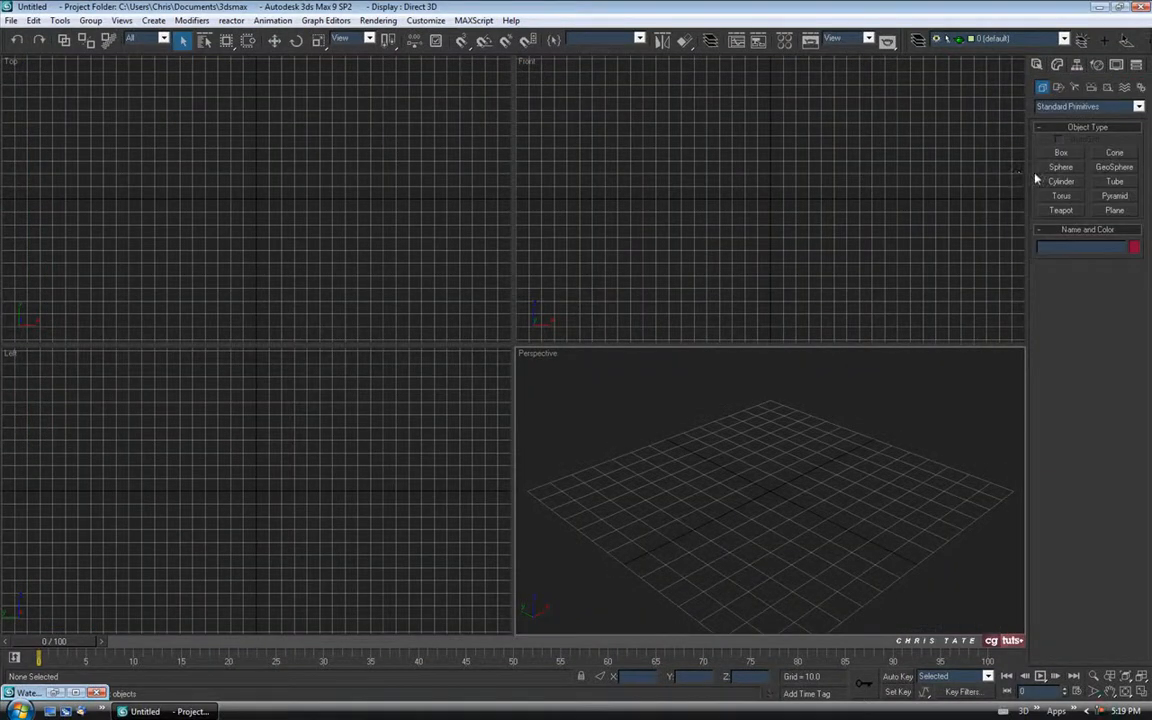
{"action": "left_click", "coordinate": [1061, 153]}
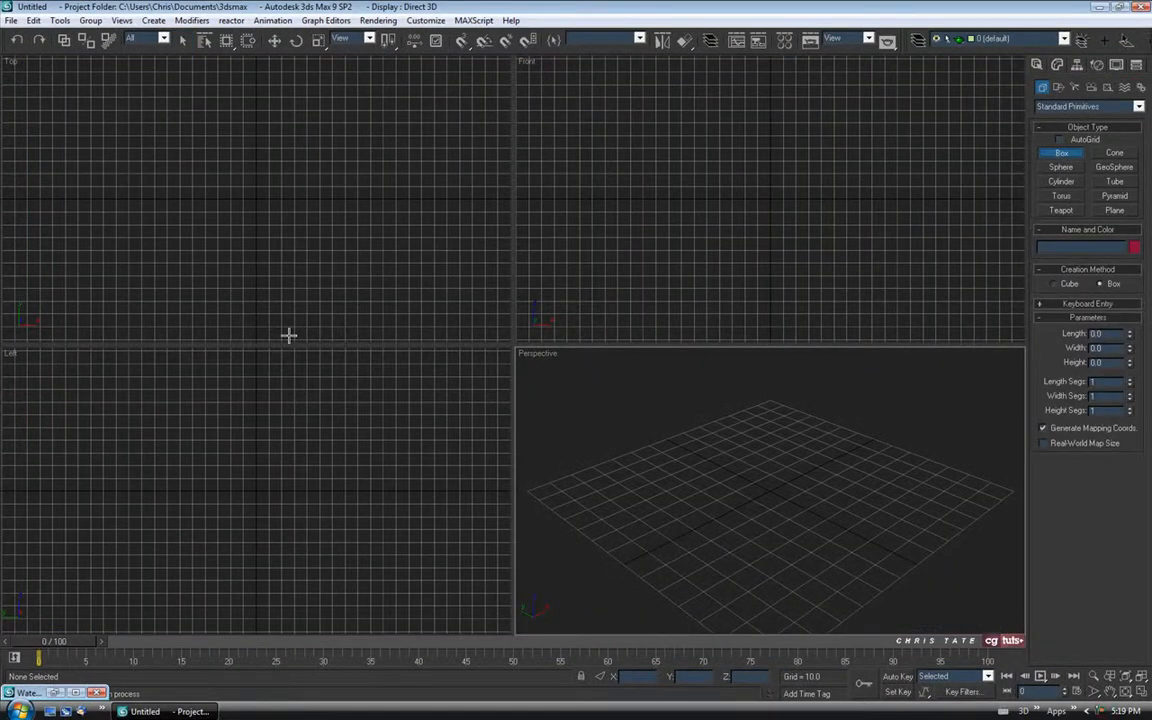
{"action": "left_click_drag", "start_coordinate": [186, 195], "coordinate": [216, 255]}
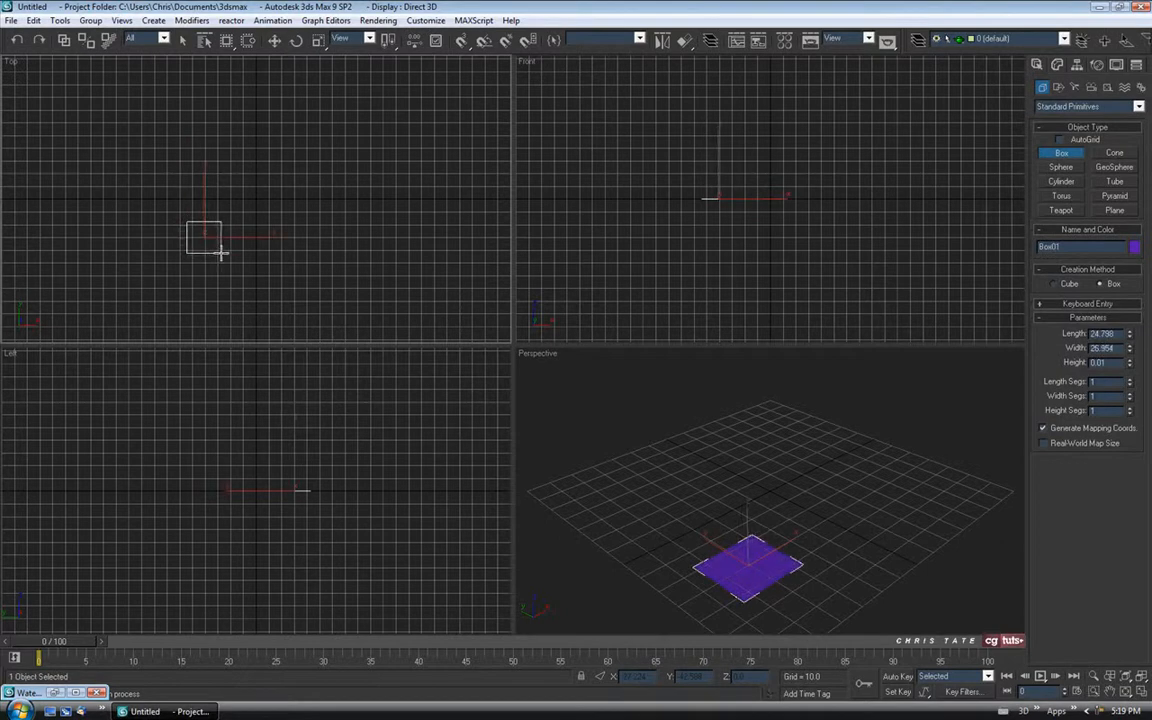
{"action": "left_click", "coordinate": [221, 157]}
{"action": "middle_click_drag", "start_coordinate": [304, 209], "coordinate": [309, 222]}
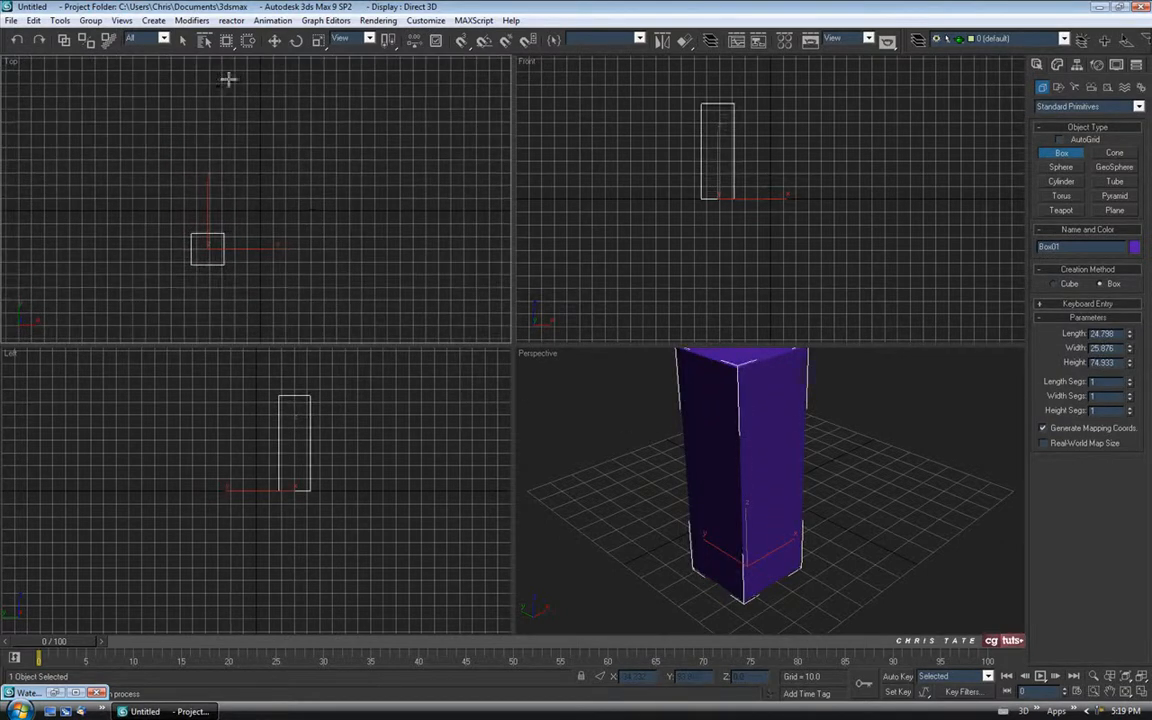
{"action": "left_click", "coordinate": [183, 39]}
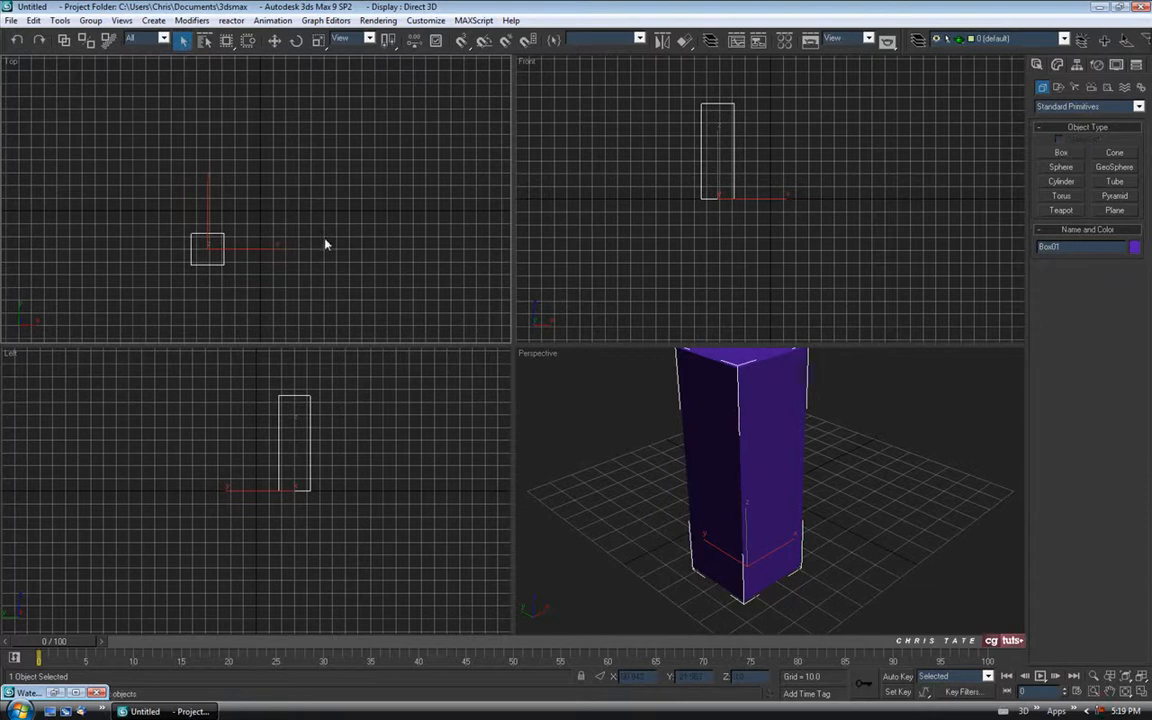
Hide the grid in the Top, Front, Left and Perspective views.
{"action": "key", "text": "g"}
{"action": "middle_click", "coordinate": [590, 235]}
{"action": "key", "text": "g"}
{"action": "middle_click", "coordinate": [358, 433]}
{"action": "key", "text": "g"}
{"action": "middle_click", "coordinate": [616, 430]}
{"action": "key", "text": "g"}
{"action": "middle_click", "coordinate": [379, 274]}
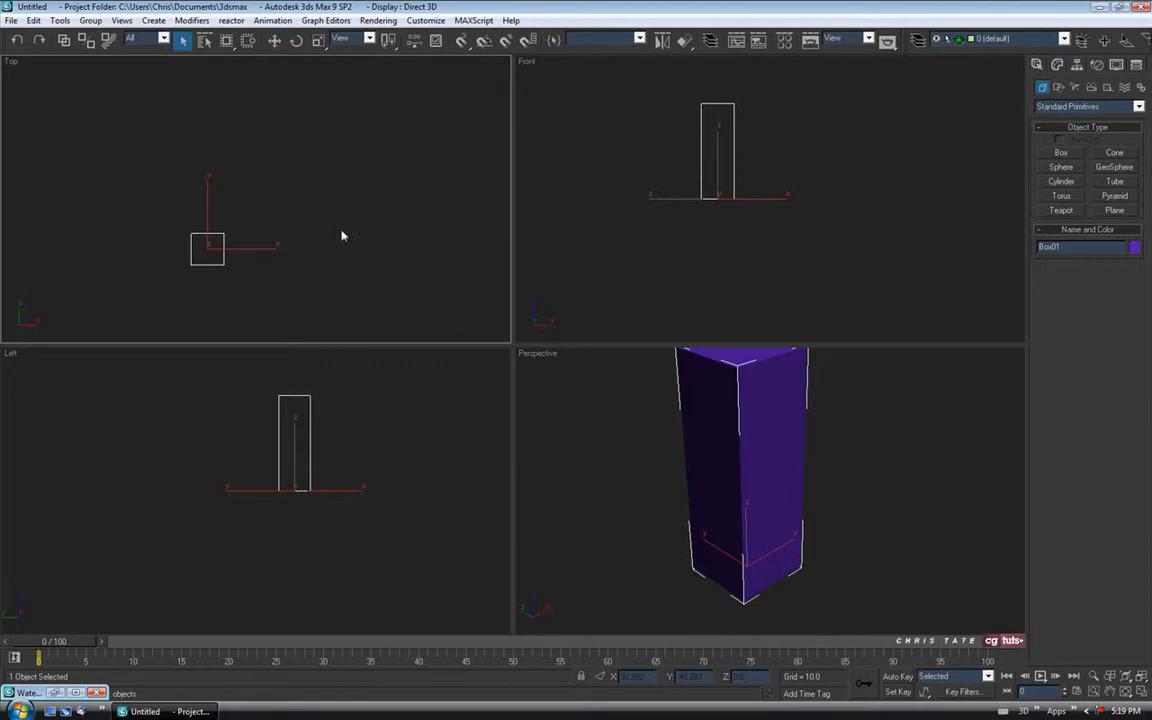
Switch the Top, Front and Left views to shaded display and turn on edged faces in the Perspective view.
{"action": "key", "text": "F3"}
{"action": "middle_click", "coordinate": [635, 239]}
{"action": "key", "text": "F3"}
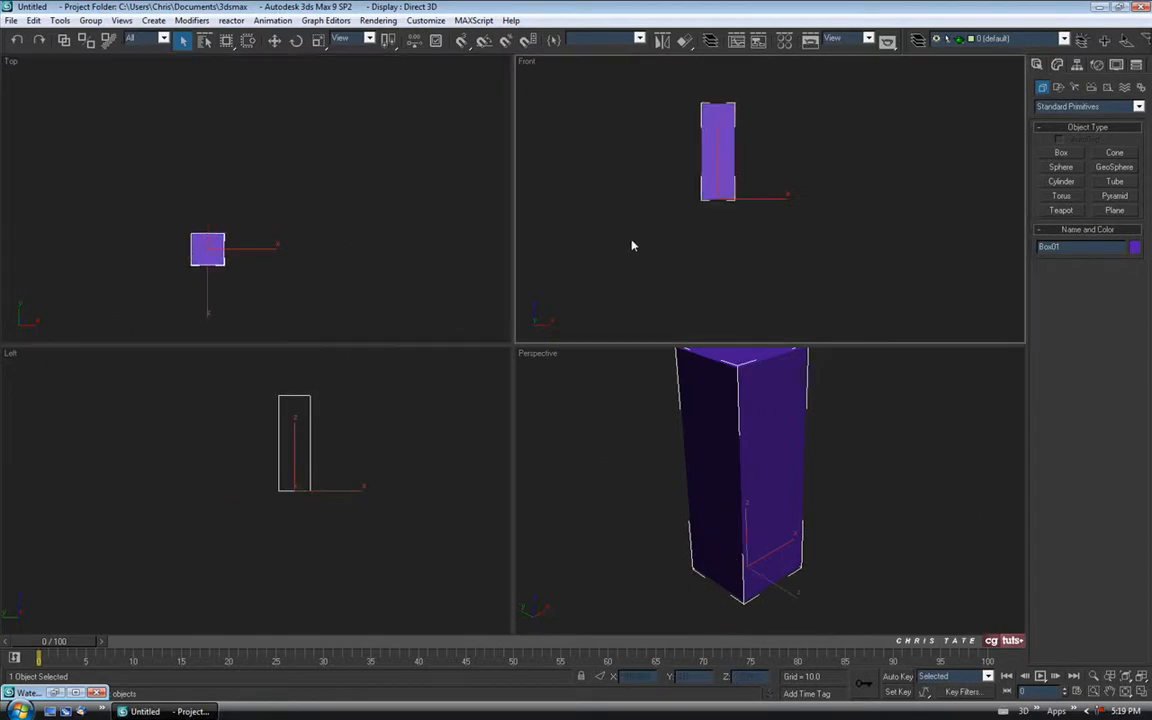
{"action": "middle_click", "coordinate": [384, 453]}
{"action": "key", "text": "F3"}
{"action": "middle_click", "coordinate": [689, 474]}
{"action": "key", "text": "F4"}
{"action": "middle_click_drag", "start_coordinate": [753, 393], "coordinate": [753, 466]}
{"action": "scroll", "coordinate": [753, 442], "scroll_direction": "up", "scroll_amount": 3}
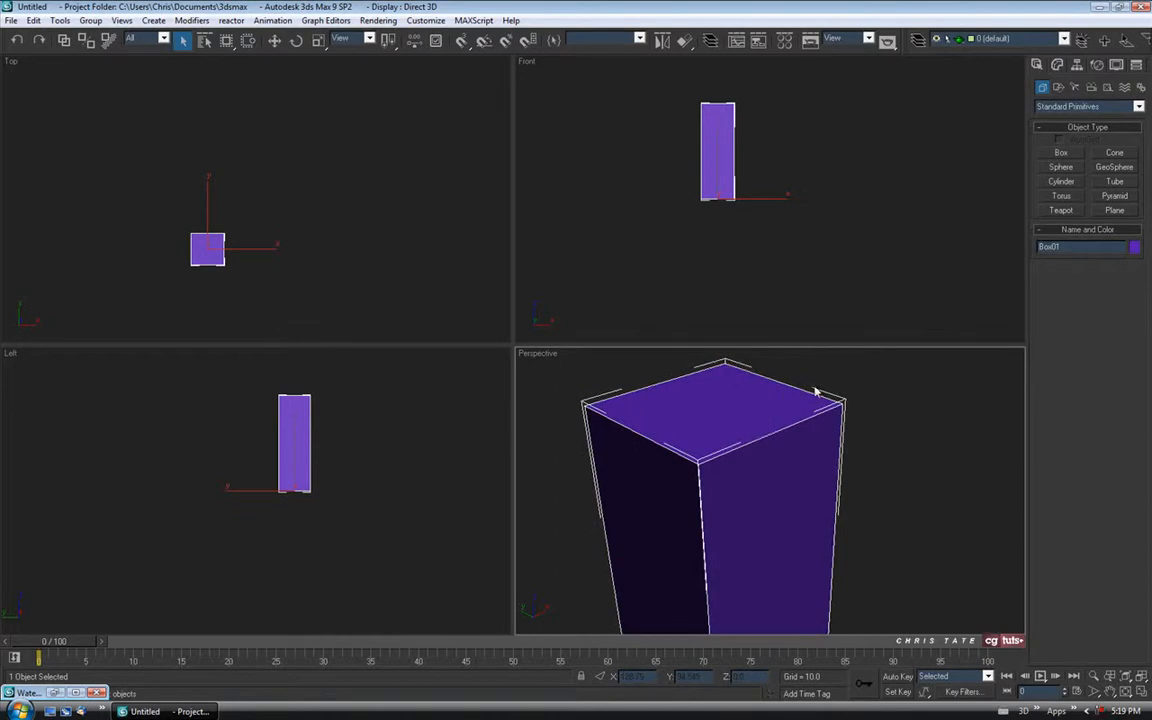
Turn off the selection brackets around the box in all four views.
{"action": "key", "text": "j"}
{"action": "middle_click", "coordinate": [409, 409]}
{"action": "key", "text": "j"}
{"action": "middle_click", "coordinate": [560, 278]}
{"action": "key", "text": "j"}
{"action": "middle_click", "coordinate": [404, 274]}
{"action": "key", "text": "j"}
{"action": "middle_click", "coordinate": [765, 452]}
{"action": "middle_click_drag", "start_coordinate": [765, 452], "coordinate": [806, 445]}
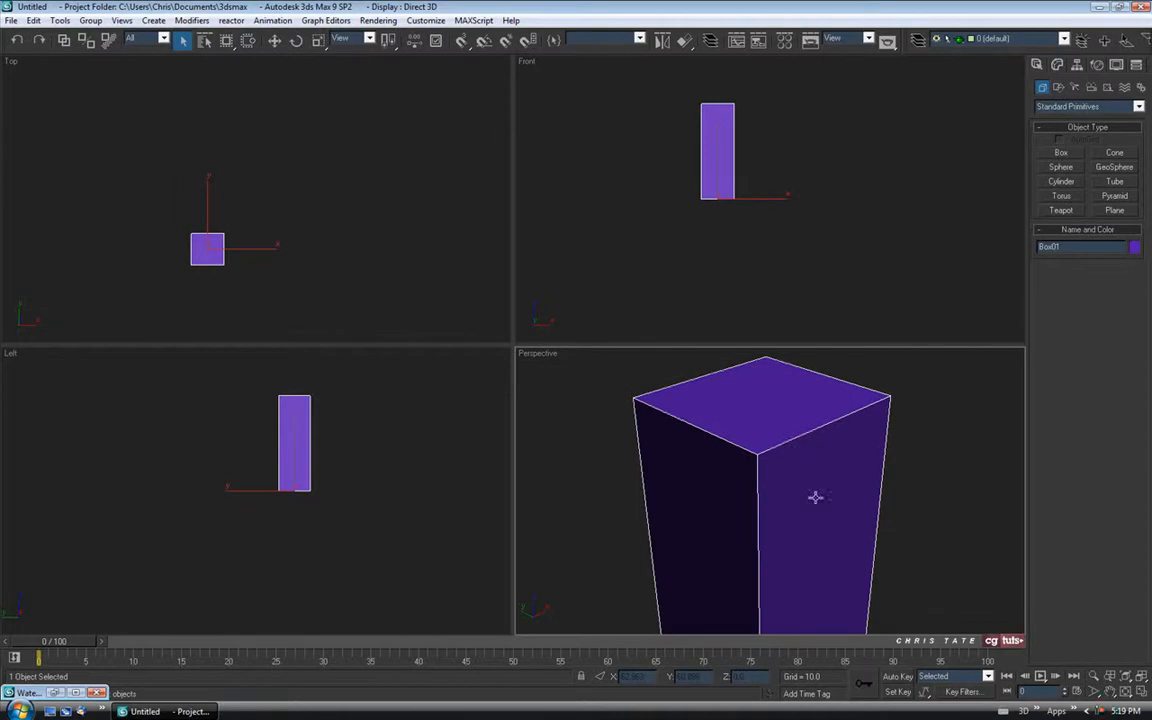
Change the box's object color to black.
{"action": "left_click", "coordinate": [1134, 248]}
{"action": "left_click", "coordinate": [680, 388]}
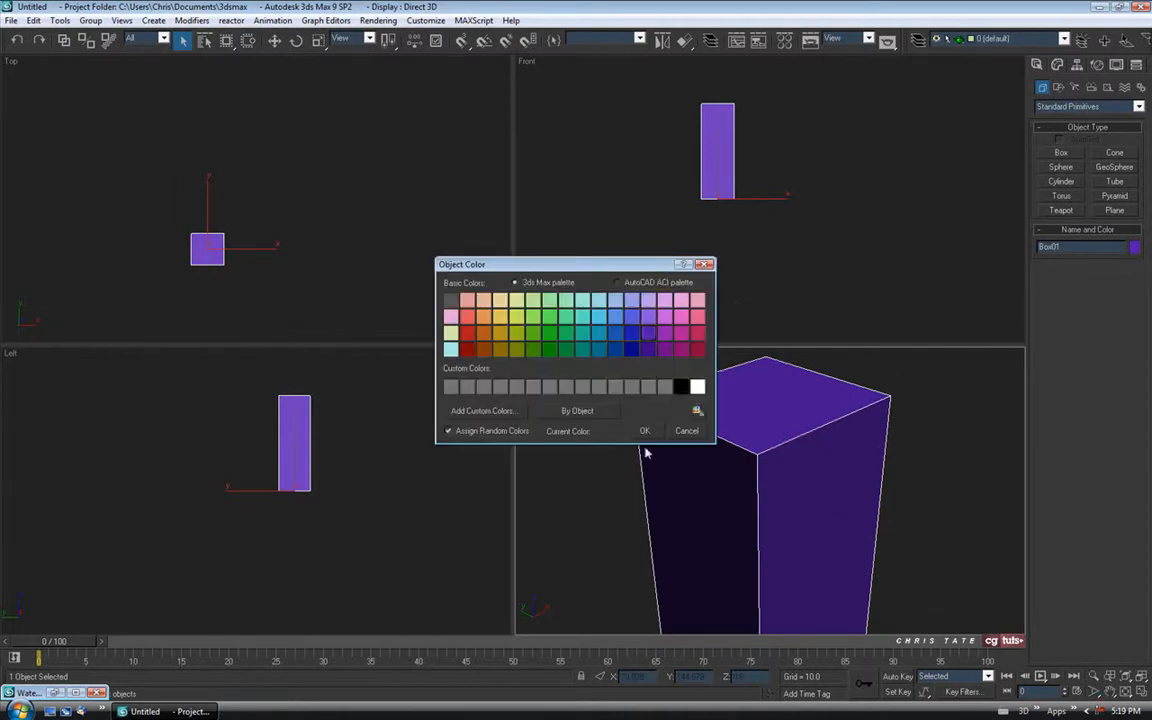
{"action": "left_click", "coordinate": [643, 431]}
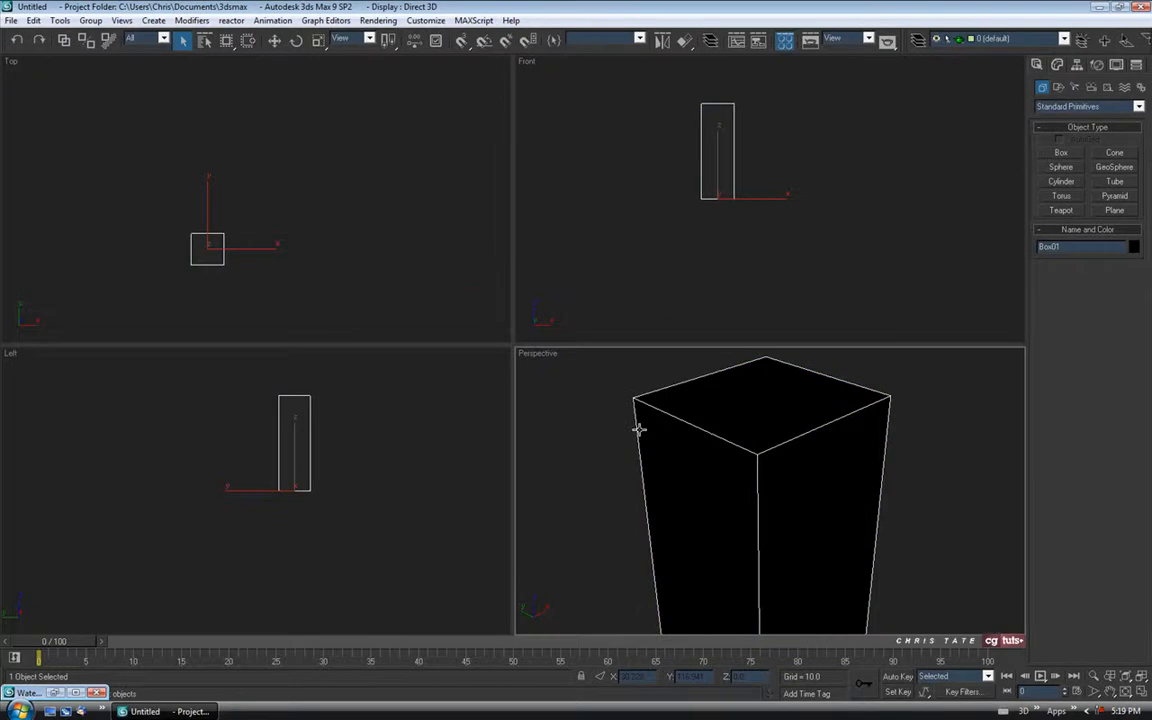
Assign the grey 01 - Default material to the box and close the Material Editor.
{"action": "key", "text": "m"}
{"action": "left_click", "coordinate": [93, 262]}
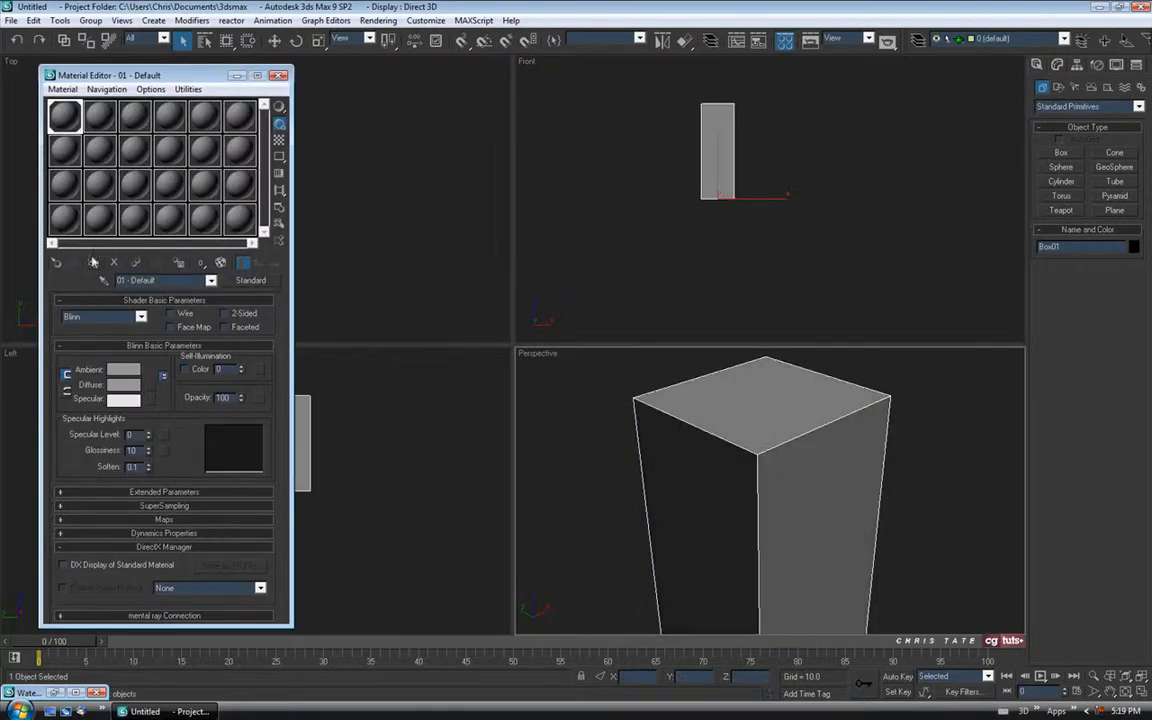
{"action": "left_click", "coordinate": [280, 76]}
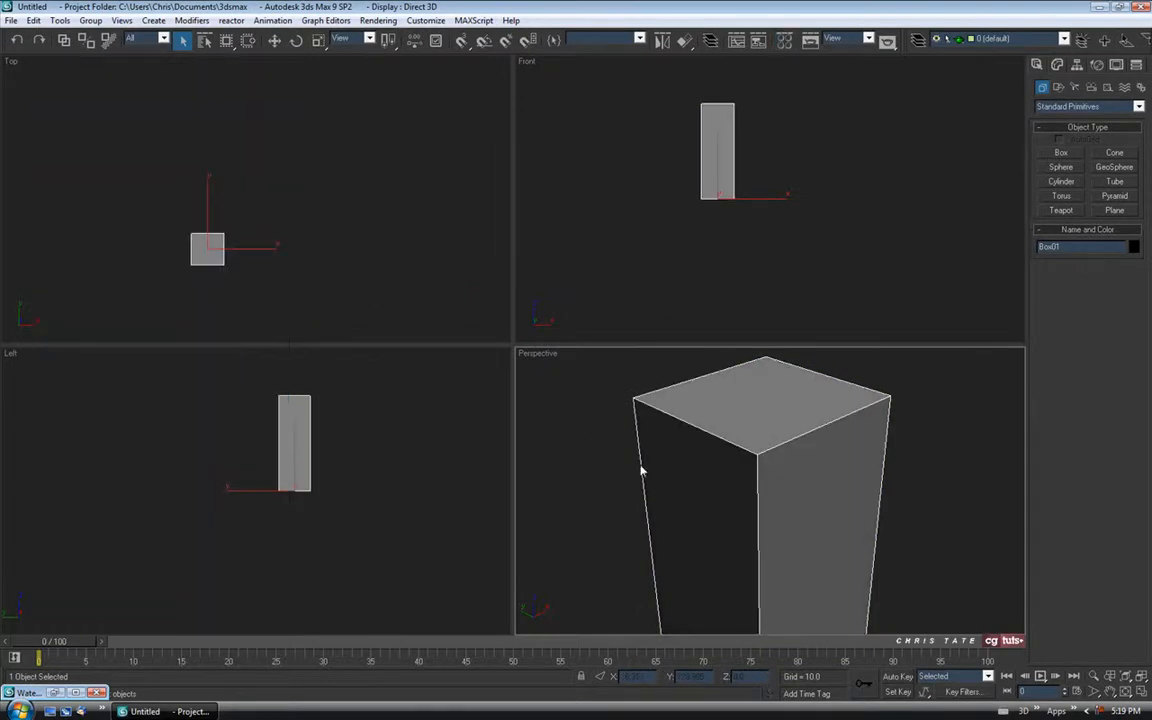
Maximize the Perspective view and check the box's object color without changing it.
{"action": "key", "text": "alt+w"}
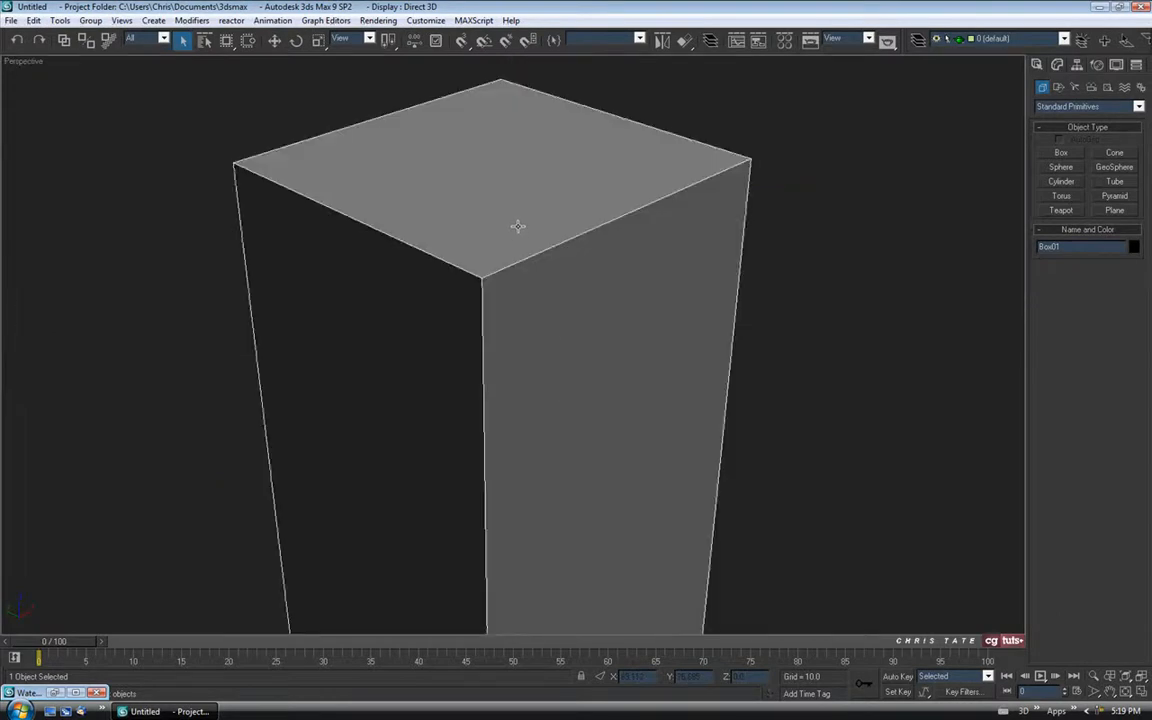
{"action": "scroll", "coordinate": [519, 226], "scroll_direction": "down", "scroll_amount": 5}
{"action": "middle_click_drag", "start_coordinate": [693, 359], "coordinate": [677, 337], "text": "alt"}
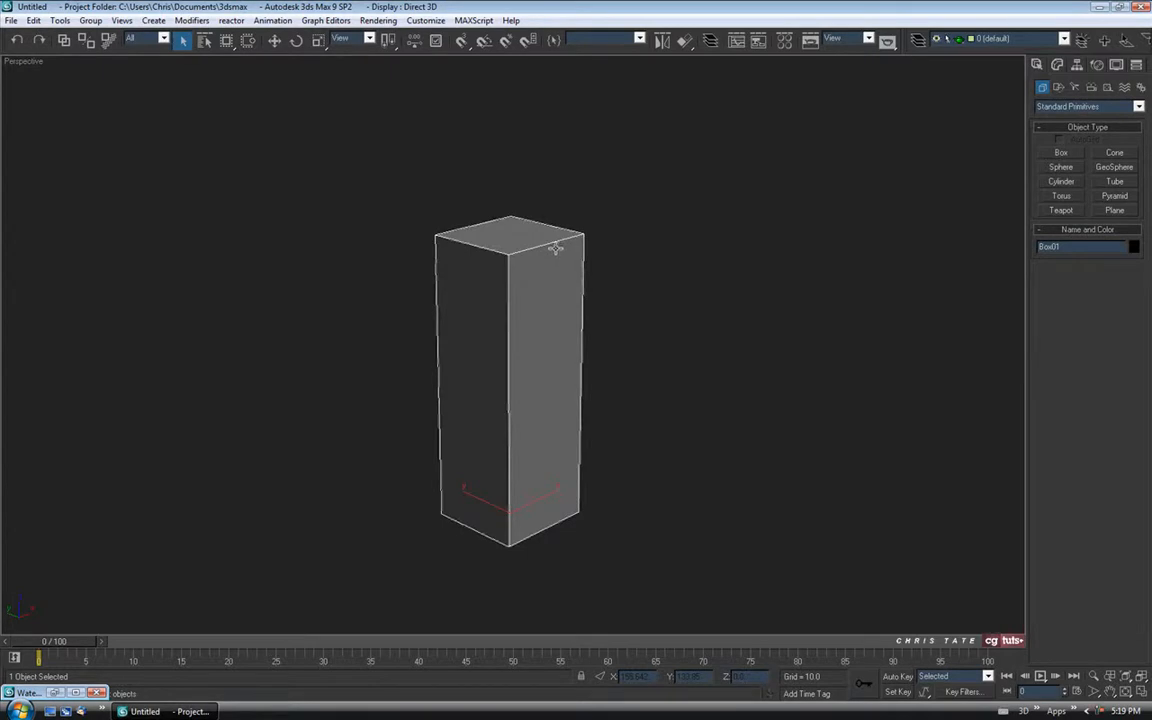
{"action": "left_click", "coordinate": [1133, 246]}
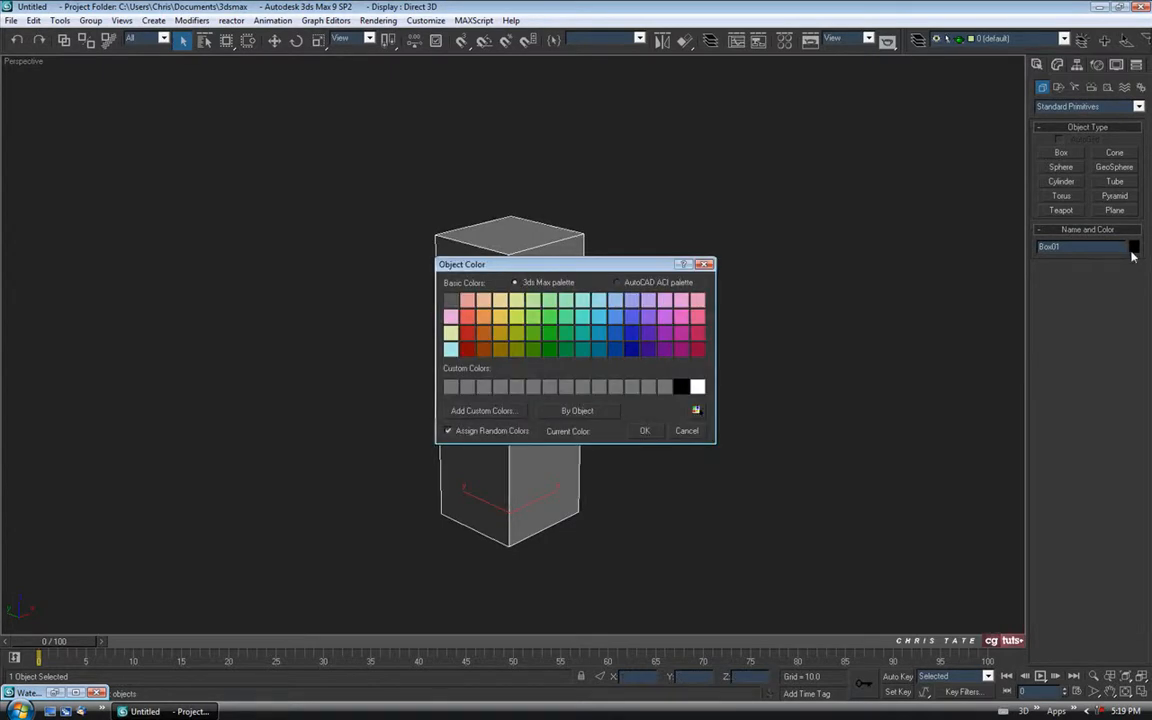
{"action": "left_click", "coordinate": [644, 431]}
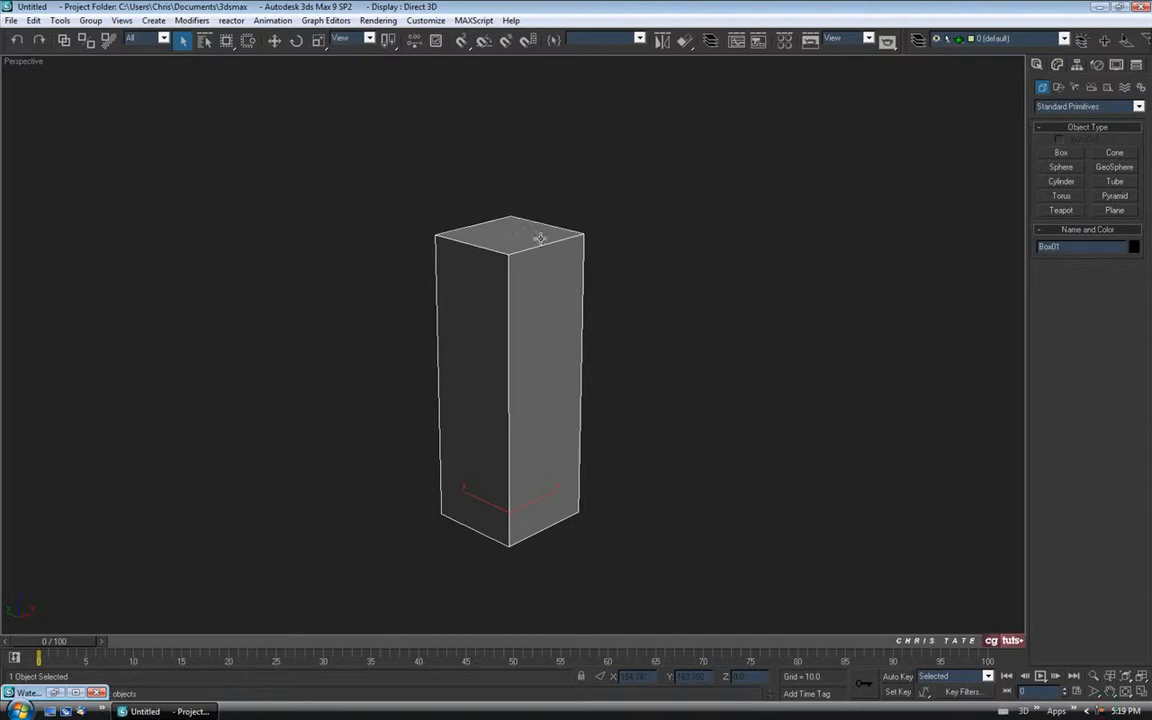
Examine the box's edges and shading from several angles, both deselected and selected.
{"action": "left_click", "coordinate": [708, 284]}
{"action": "middle_click_drag", "start_coordinate": [573, 276], "coordinate": [572, 294], "text": "alt"}
{"action": "scroll", "coordinate": [572, 294], "scroll_direction": "up", "scroll_amount": 5}
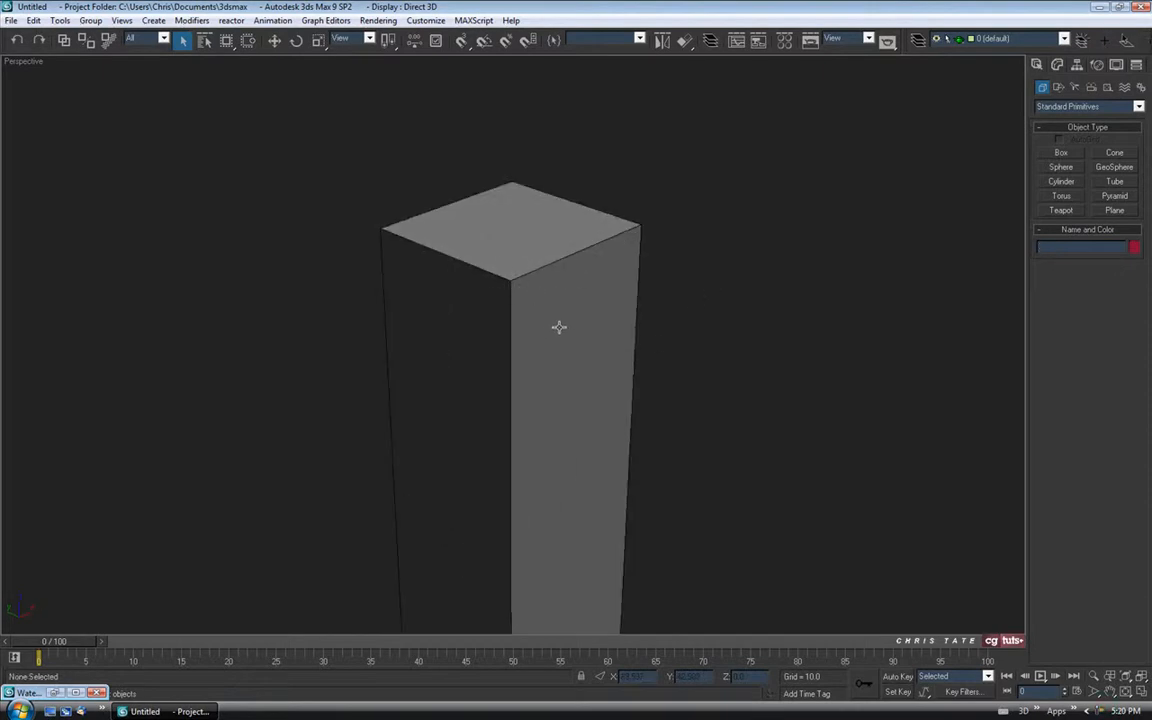
{"action": "middle_click_drag", "start_coordinate": [587, 255], "coordinate": [548, 141], "text": "alt"}
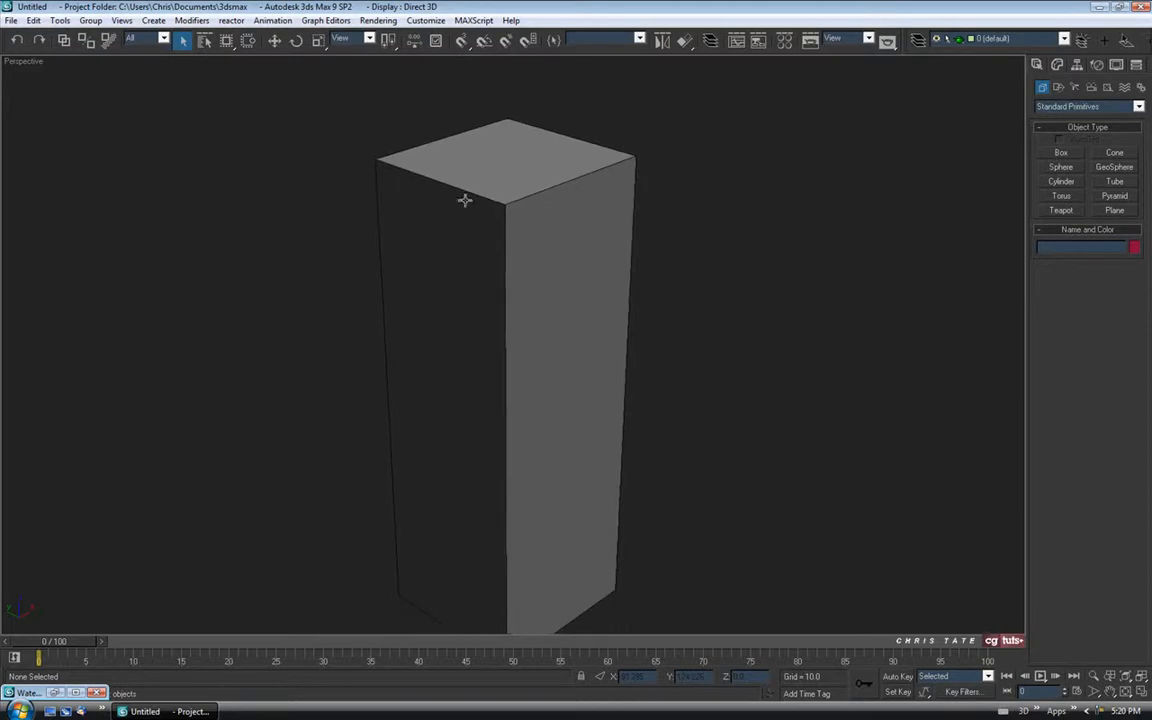
{"action": "middle_click_drag", "start_coordinate": [533, 387], "coordinate": [535, 374]}
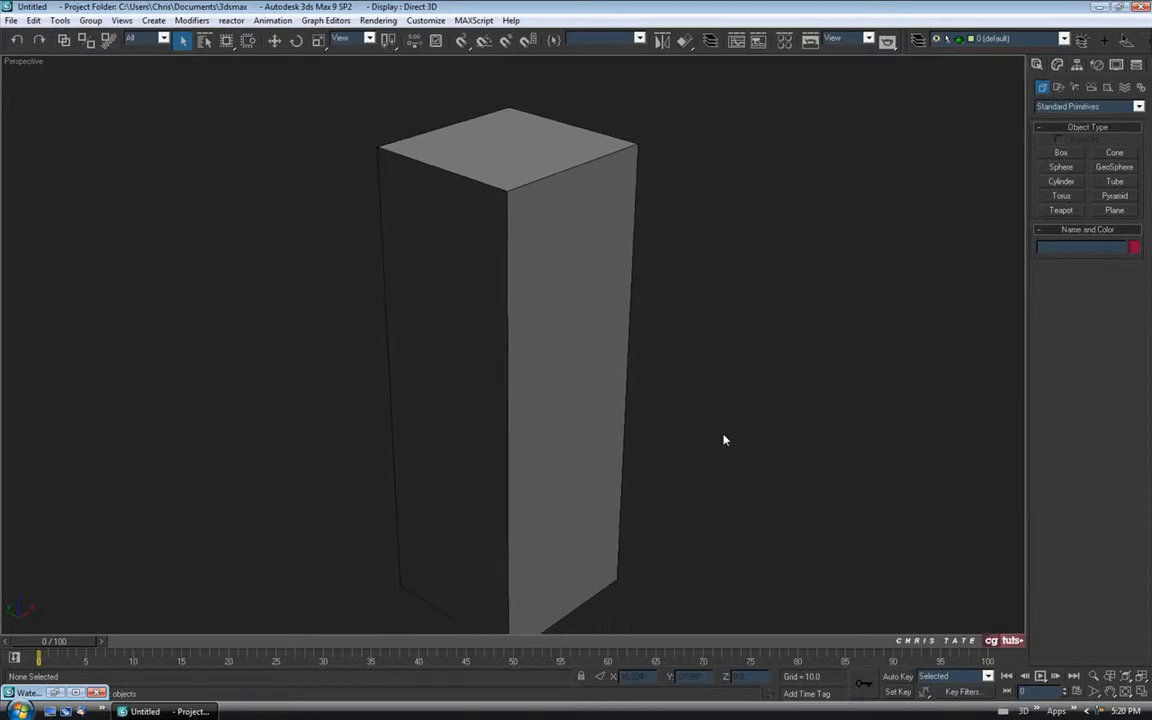
{"action": "middle_click_drag", "start_coordinate": [640, 388], "coordinate": [642, 373]}
{"action": "scroll", "coordinate": [629, 364], "scroll_direction": "down", "scroll_amount": 3}
{"action": "middle_click_drag", "start_coordinate": [598, 300], "coordinate": [587, 340], "text": "alt"}
{"action": "left_click", "coordinate": [577, 352]}
{"action": "middle_click_drag", "start_coordinate": [562, 383], "coordinate": [566, 334], "text": "alt"}
{"action": "scroll", "coordinate": [559, 360], "scroll_direction": "up", "scroll_amount": 3}
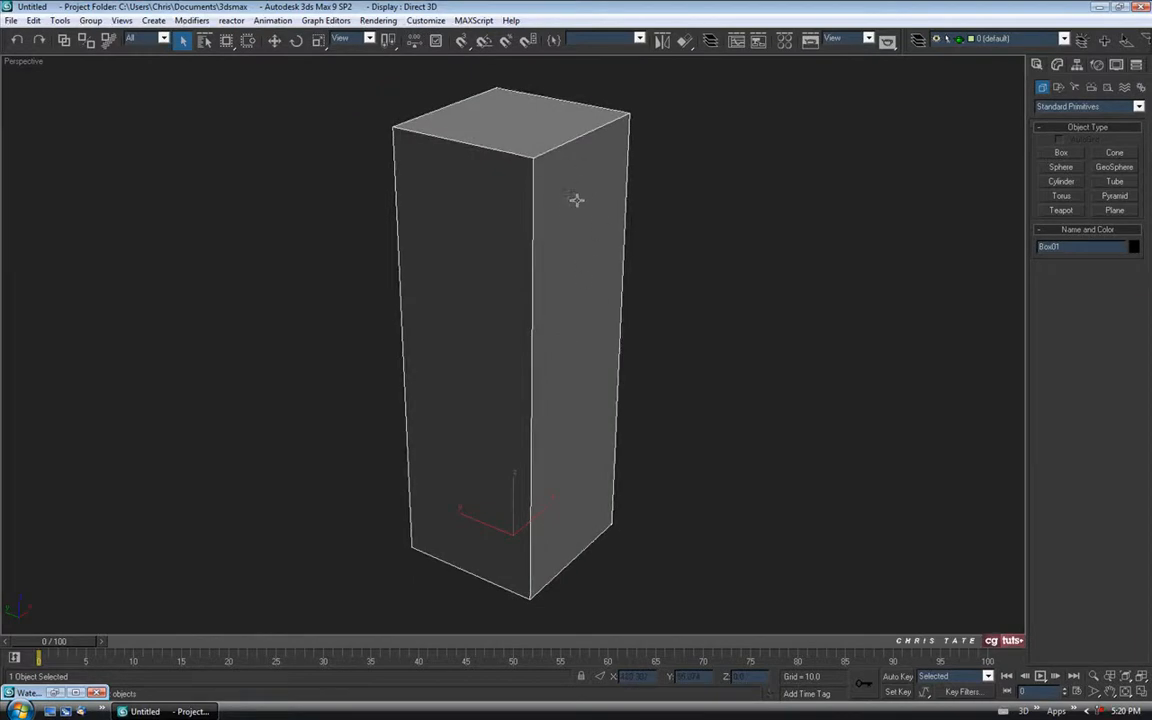
{"action": "middle_click_drag", "start_coordinate": [581, 255], "coordinate": [535, 249], "text": "alt"}
{"action": "scroll", "coordinate": [531, 231], "scroll_direction": "down", "scroll_amount": 4}
{"action": "scroll", "coordinate": [532, 231], "scroll_direction": "up", "scroll_amount": 4}
{"action": "scroll", "coordinate": [534, 232], "scroll_direction": "down", "scroll_amount": 2}
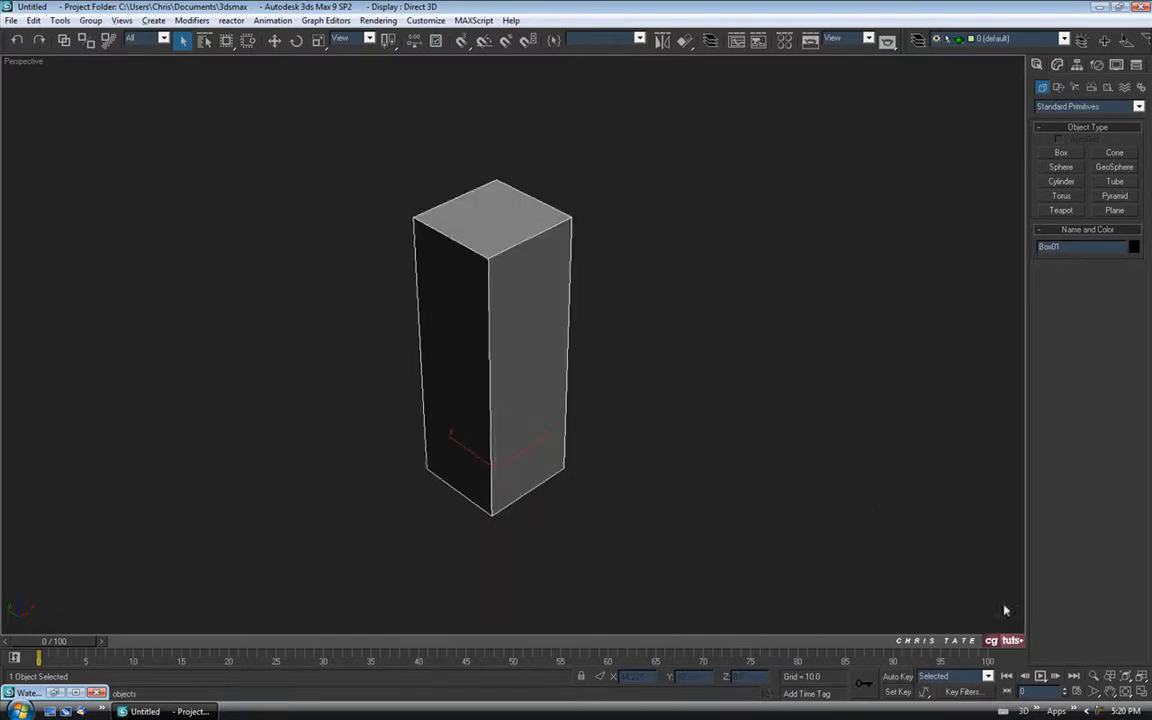
{"action": "middle_click_drag", "start_coordinate": [582, 383], "coordinate": [555, 305], "text": "alt"}
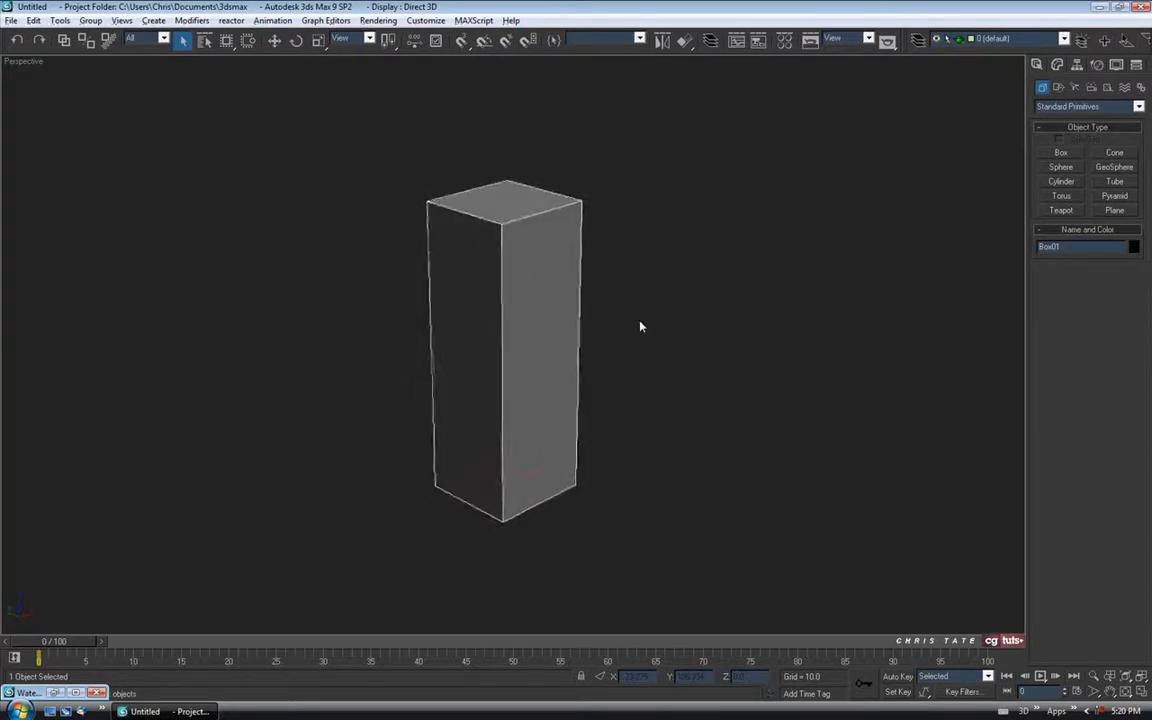
Set the box's length and width to 10.
{"action": "left_click", "coordinate": [1057, 64]}
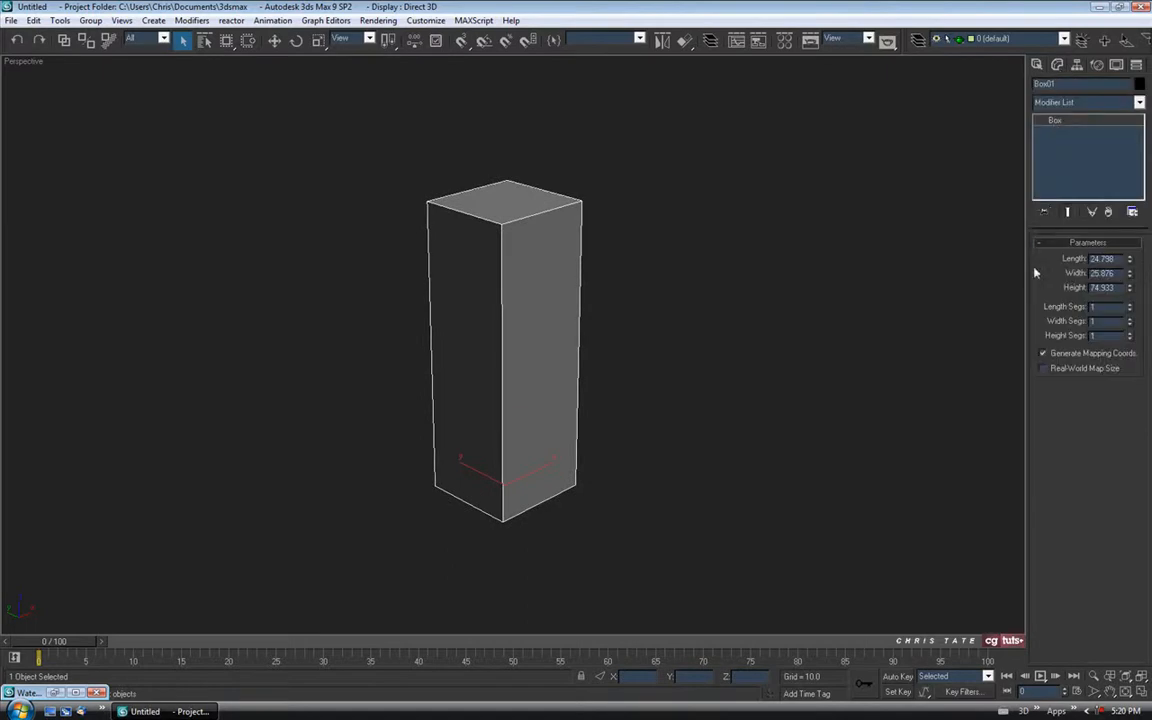
{"action": "left_click_drag", "start_coordinate": [1116, 258], "coordinate": [1060, 265]}
{"action": "type", "text": "10"}
{"action": "key", "text": "Tab"}
{"action": "type", "text": "10"}
{"action": "key", "text": "Return"}
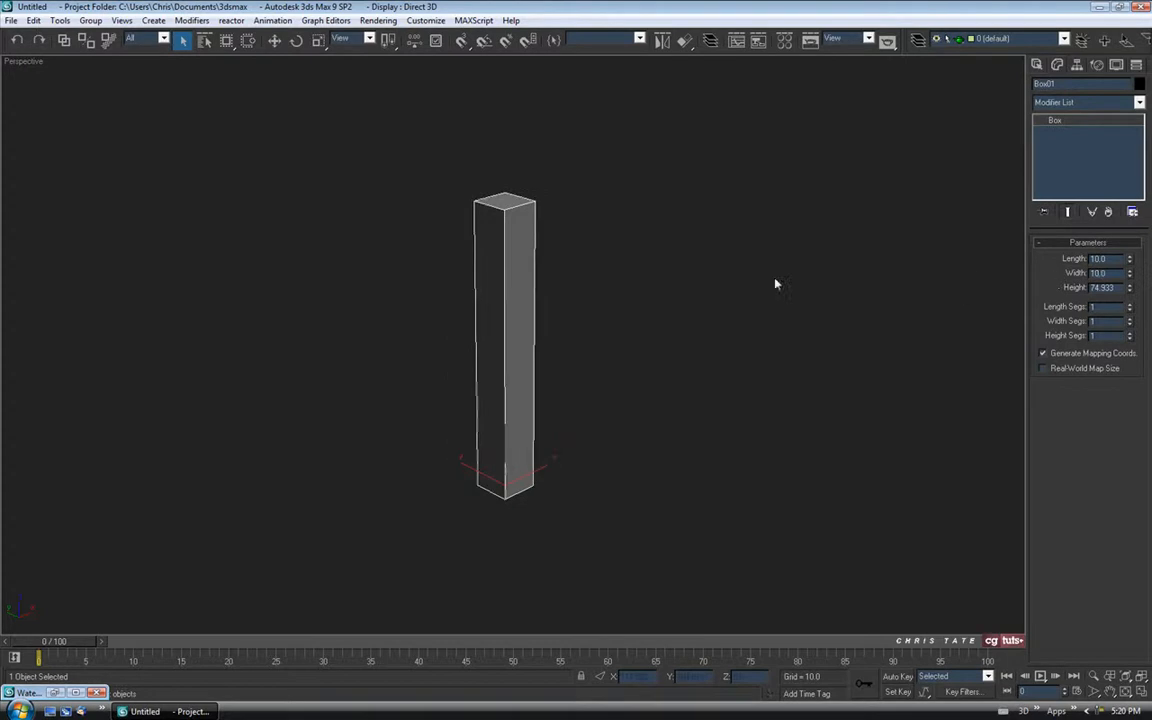
Set the box's height to 73.
{"action": "middle_click_drag", "start_coordinate": [514, 283], "coordinate": [513, 296]}
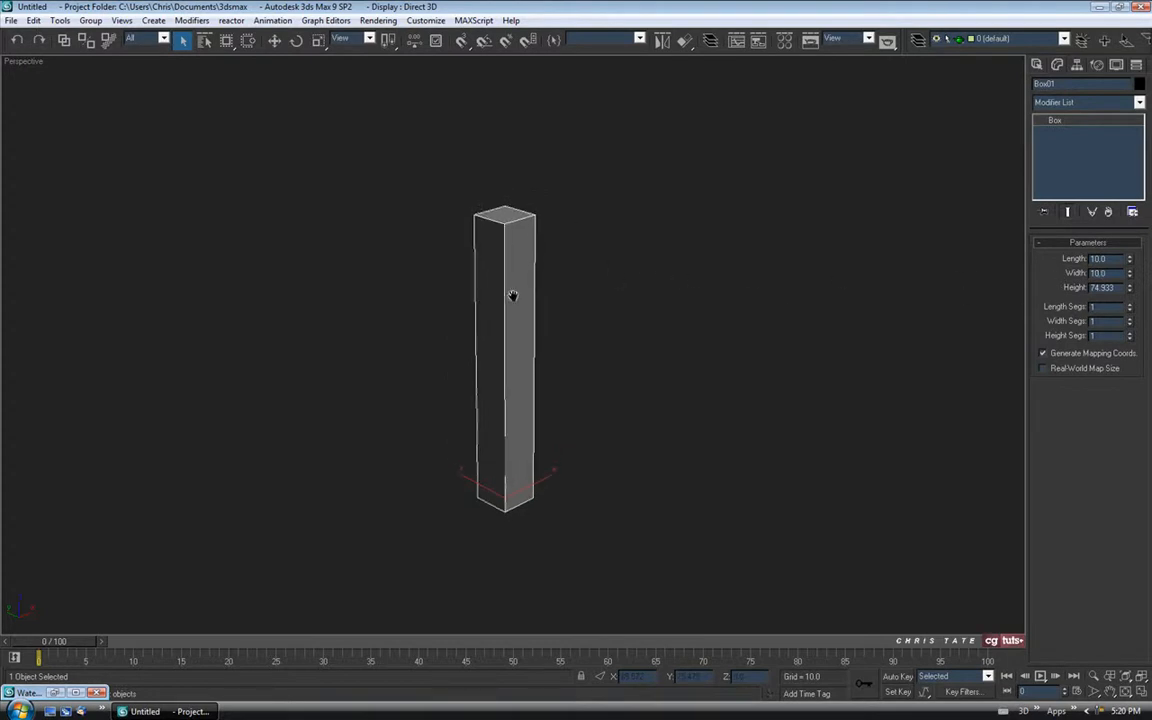
{"action": "double_click", "coordinate": [1115, 288]}
{"action": "type", "text": "73"}
{"action": "key", "text": "Return"}
{"action": "middle_click_drag", "start_coordinate": [541, 367], "coordinate": [496, 276], "text": "alt"}
{"action": "middle_click_drag", "start_coordinate": [513, 492], "coordinate": [571, 404], "text": "alt"}
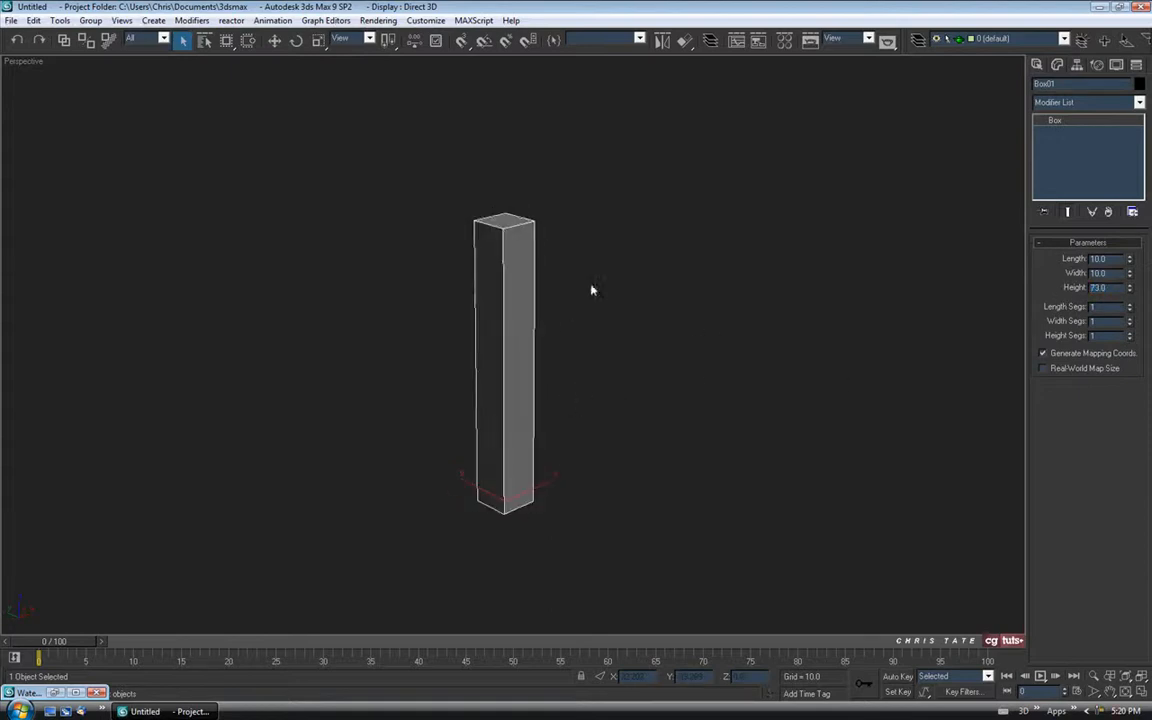
{"action": "middle_click_drag", "start_coordinate": [578, 316], "coordinate": [589, 239], "text": "alt"}
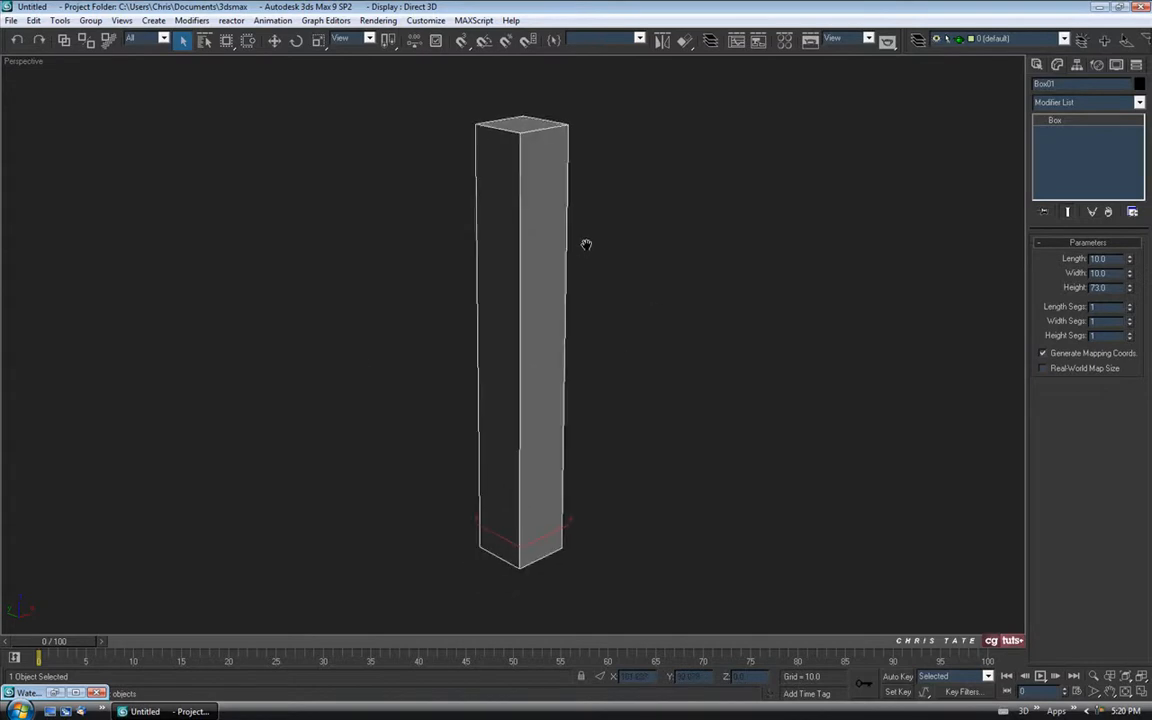
Consult the water tower reference sheet for the leg's shape and minimize it again.
{"action": "left_click", "coordinate": [55, 691]}
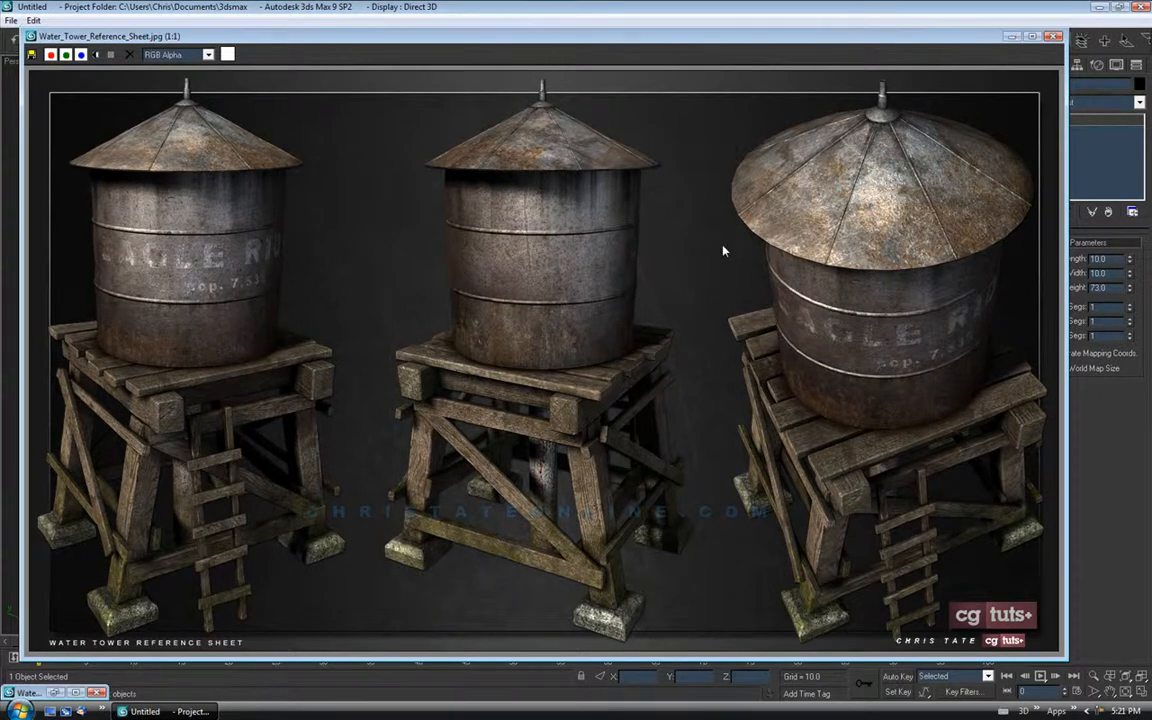
{"action": "left_click", "coordinate": [1012, 37]}
{"action": "middle_click_drag", "start_coordinate": [529, 275], "coordinate": [532, 298]}
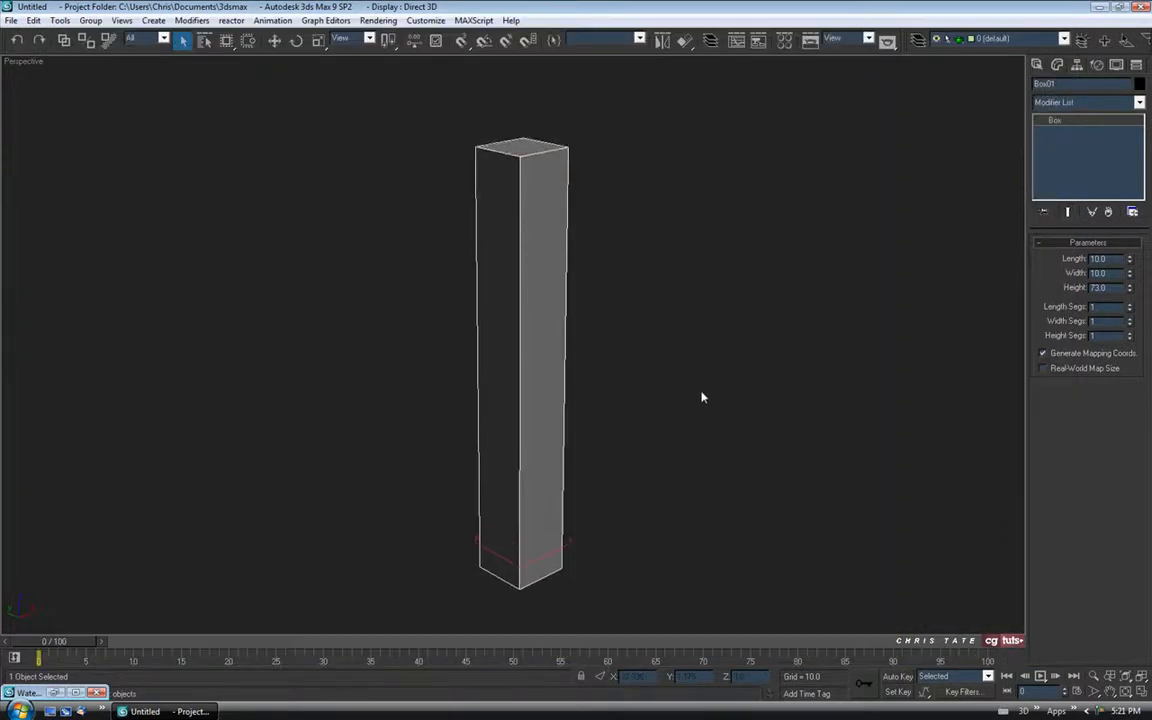
Return to the four-view layout and maximize the Left view with the box framed.
{"action": "left_click", "coordinate": [1139, 693]}
{"action": "middle_click_drag", "start_coordinate": [371, 464], "coordinate": [371, 463]}
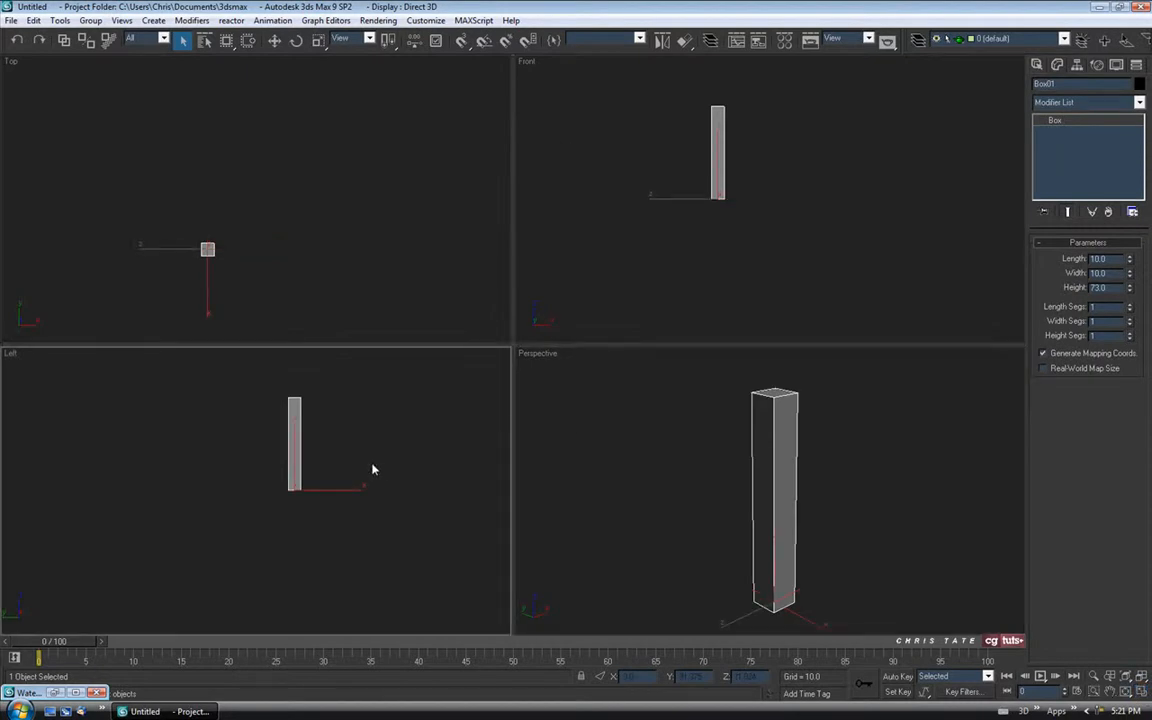
{"action": "key", "text": "alt+w"}
{"action": "middle_click_drag", "start_coordinate": [545, 314], "coordinate": [440, 409]}
{"action": "scroll", "coordinate": [514, 336], "scroll_direction": "up", "scroll_amount": 3}
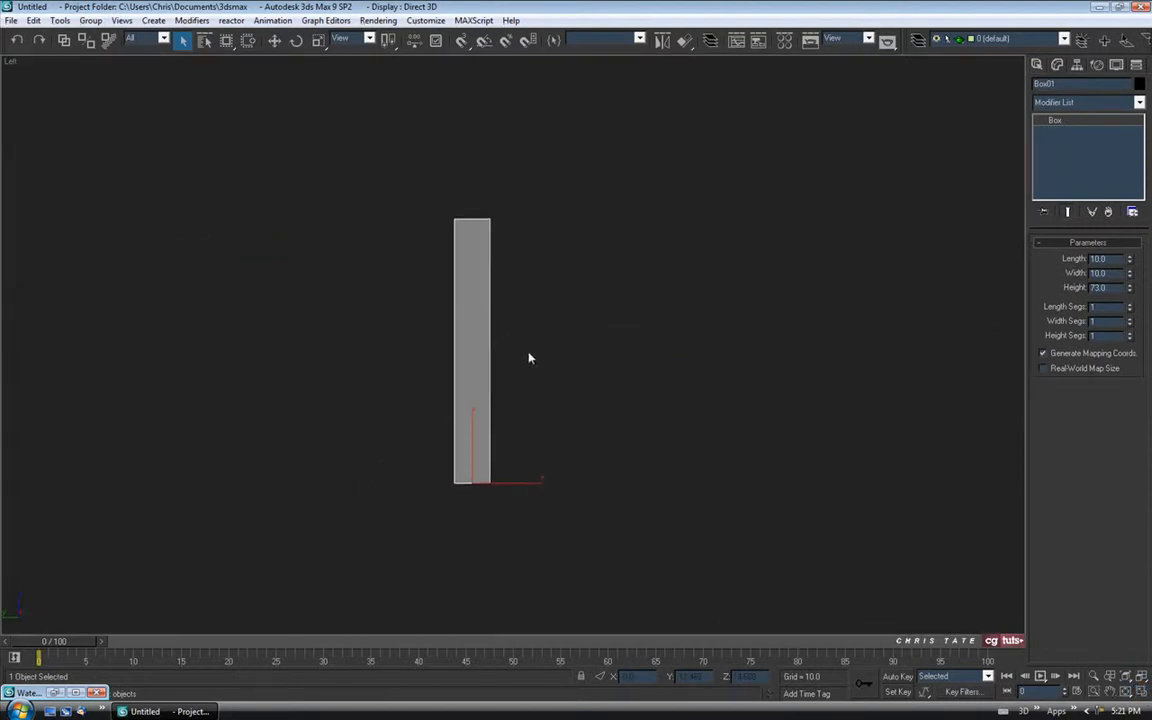
Turn on the grid in the Left view with the whole box in view.
{"action": "scroll", "coordinate": [514, 336], "scroll_direction": "up", "scroll_amount": 2}
{"action": "middle_click_drag", "start_coordinate": [625, 404], "coordinate": [609, 347]}
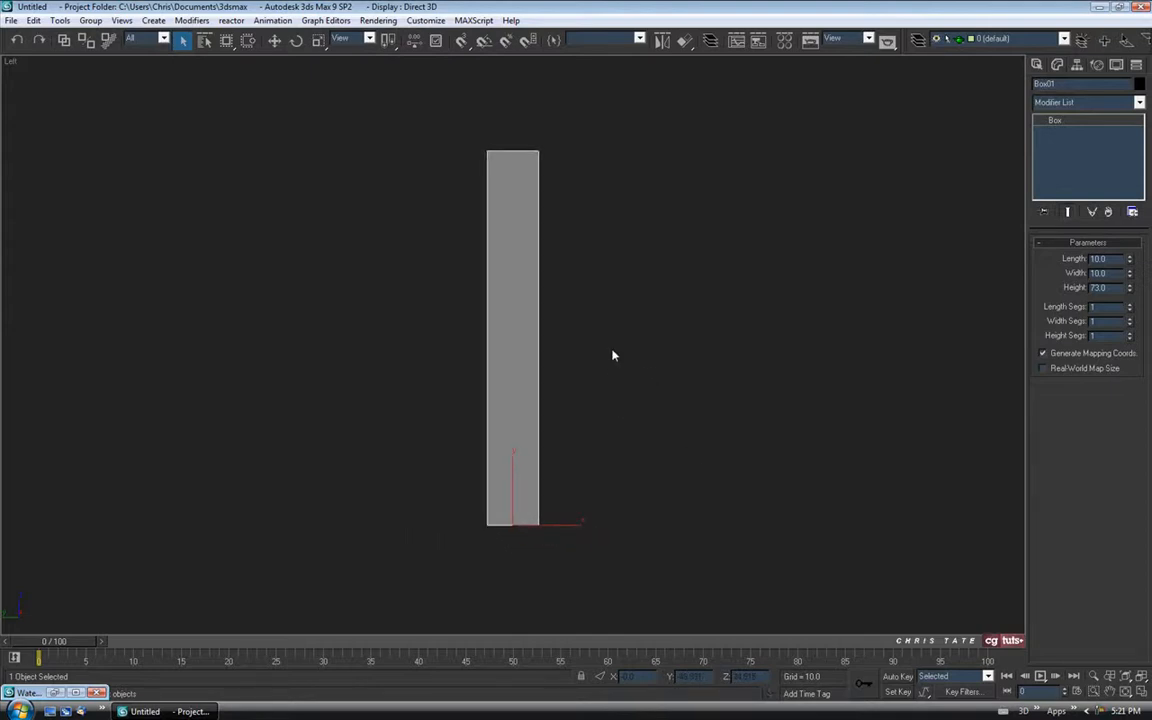
{"action": "key", "text": "g"}
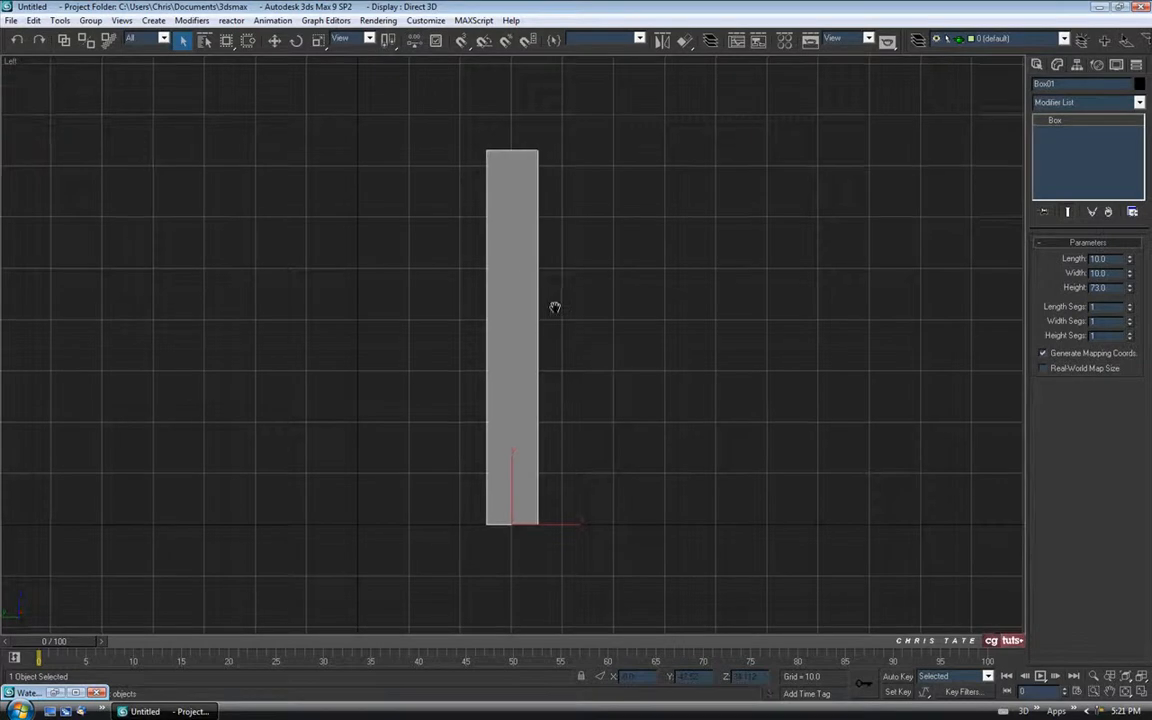
{"action": "middle_click_drag", "start_coordinate": [553, 309], "coordinate": [541, 279]}
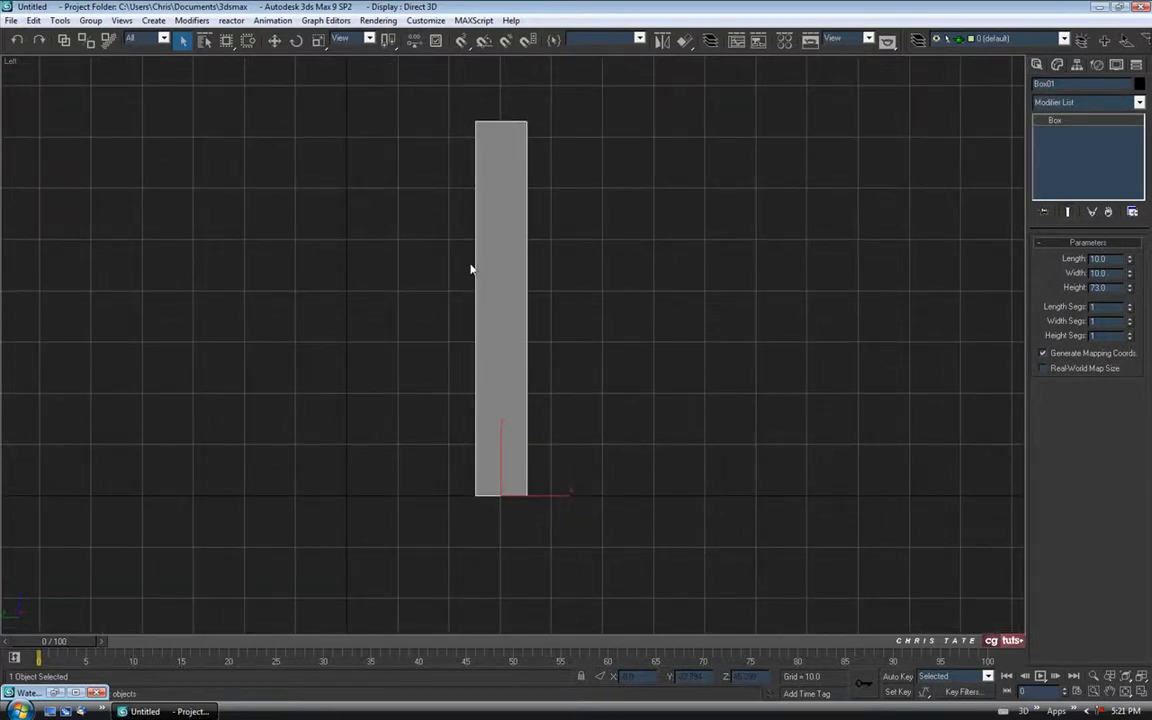
{"action": "middle_click_drag", "start_coordinate": [468, 268], "coordinate": [468, 293]}
Turn on angle snap and tilt the box by -10 degrees about the X axis in the Left view.
{"action": "left_click", "coordinate": [296, 41]}
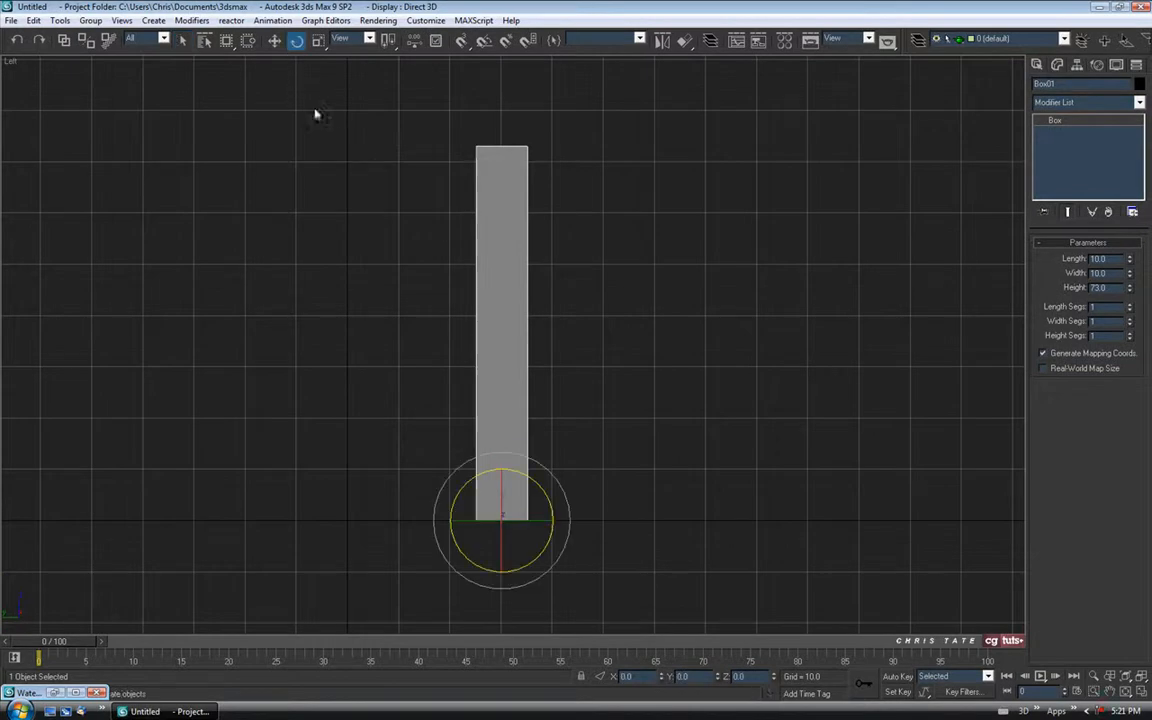
{"action": "left_click", "coordinate": [484, 42]}
{"action": "left_click_drag", "start_coordinate": [549, 473], "coordinate": [547, 468]}
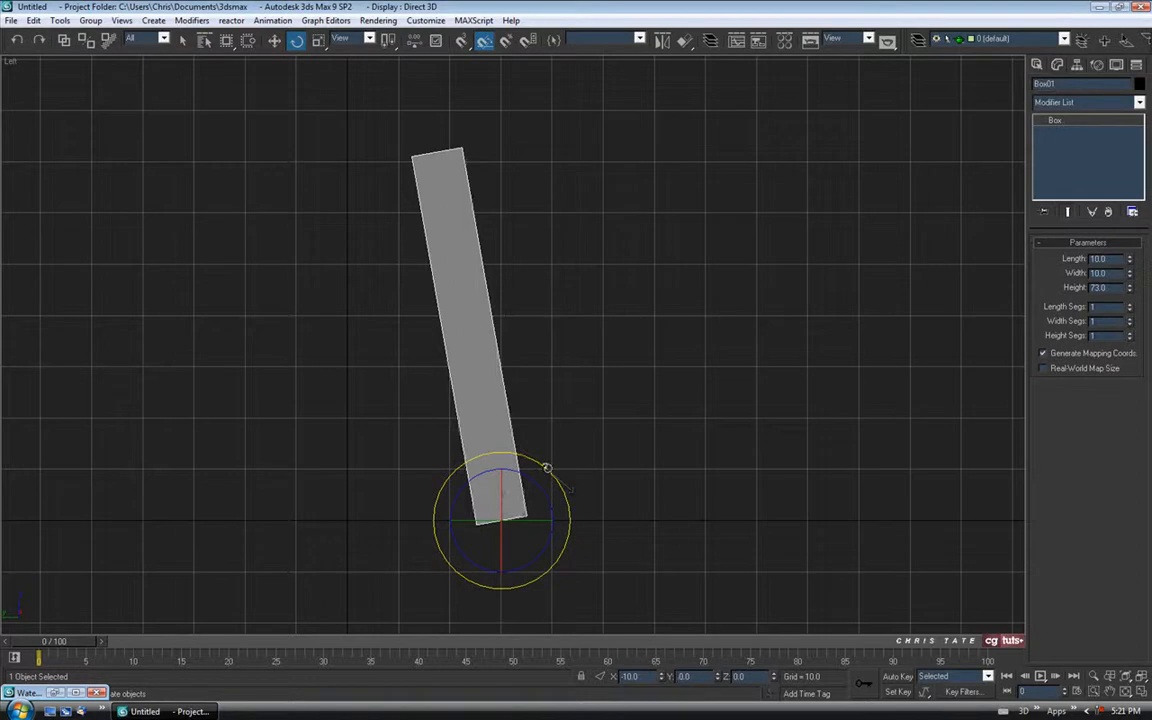
Lower the tilted box to about Z -1.5 so its entire lower end sits beneath the ground line.
{"action": "left_click", "coordinate": [274, 40]}
{"action": "left_click_drag", "start_coordinate": [500, 466], "coordinate": [500, 473]}
{"action": "middle_click_drag", "start_coordinate": [559, 509], "coordinate": [557, 410]}
{"action": "scroll", "coordinate": [531, 440], "scroll_direction": "up", "scroll_amount": 3}
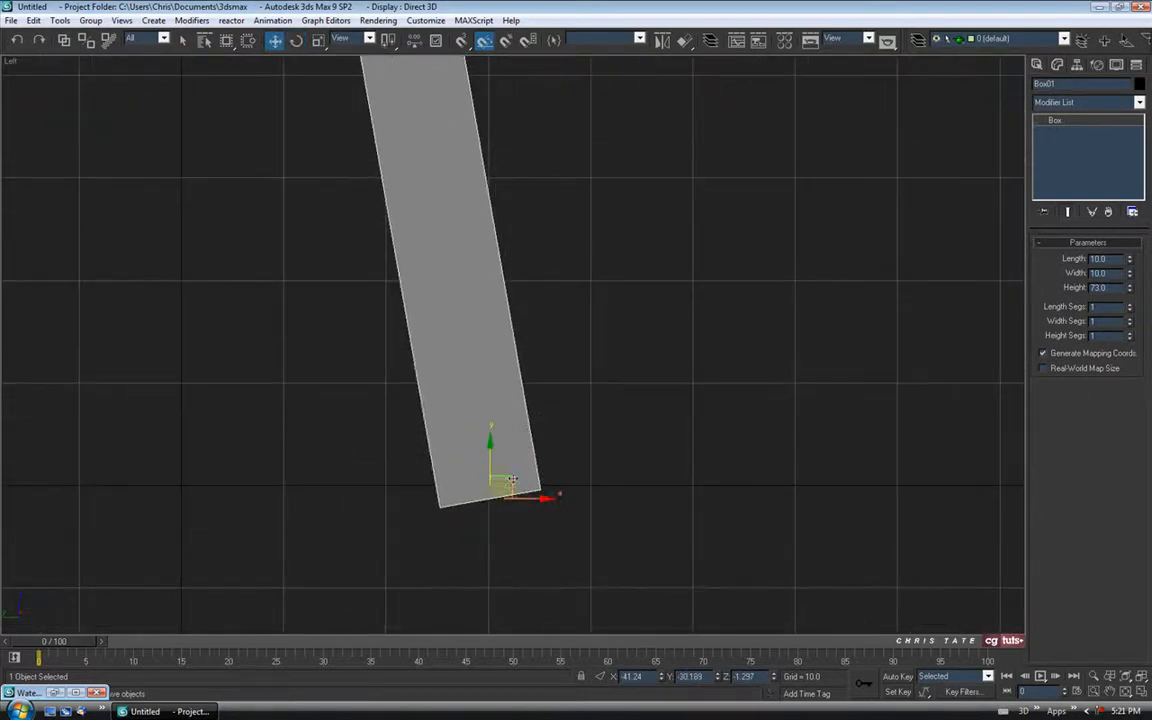
{"action": "left_click_drag", "start_coordinate": [491, 459], "coordinate": [491, 462]}
Convert the tilted box to an Editable Poly.
{"action": "middle_click_drag", "start_coordinate": [581, 380], "coordinate": [633, 470]}
{"action": "mouse_move", "coordinate": [530, 391]}
{"action": "left_click", "coordinate": [615, 402]}
Switch the view to wireframe and QuickSlice the leg's lower end horizontally along the ground grid line.
{"action": "middle_click_drag", "start_coordinate": [641, 439], "coordinate": [679, 391]}
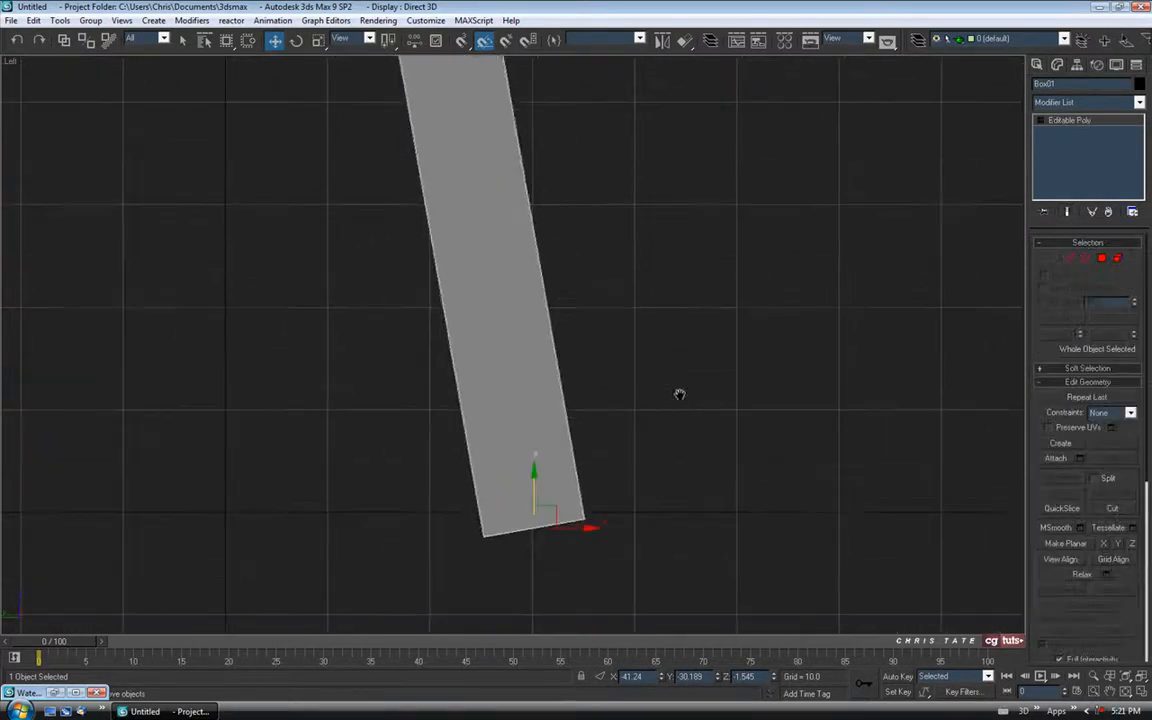
{"action": "left_click", "coordinate": [1058, 513]}
{"action": "middle_click_drag", "start_coordinate": [645, 524], "coordinate": [580, 376]}
{"action": "scroll", "coordinate": [630, 432], "scroll_direction": "up", "scroll_amount": 2}
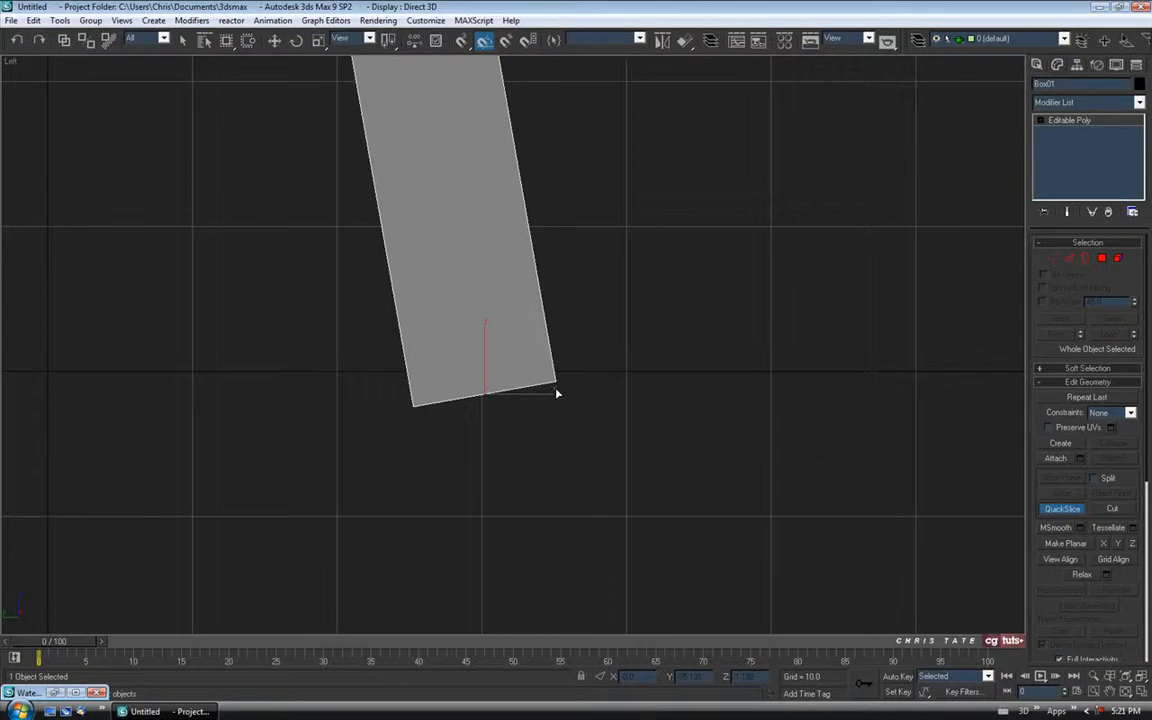
{"action": "key", "text": "F3"}
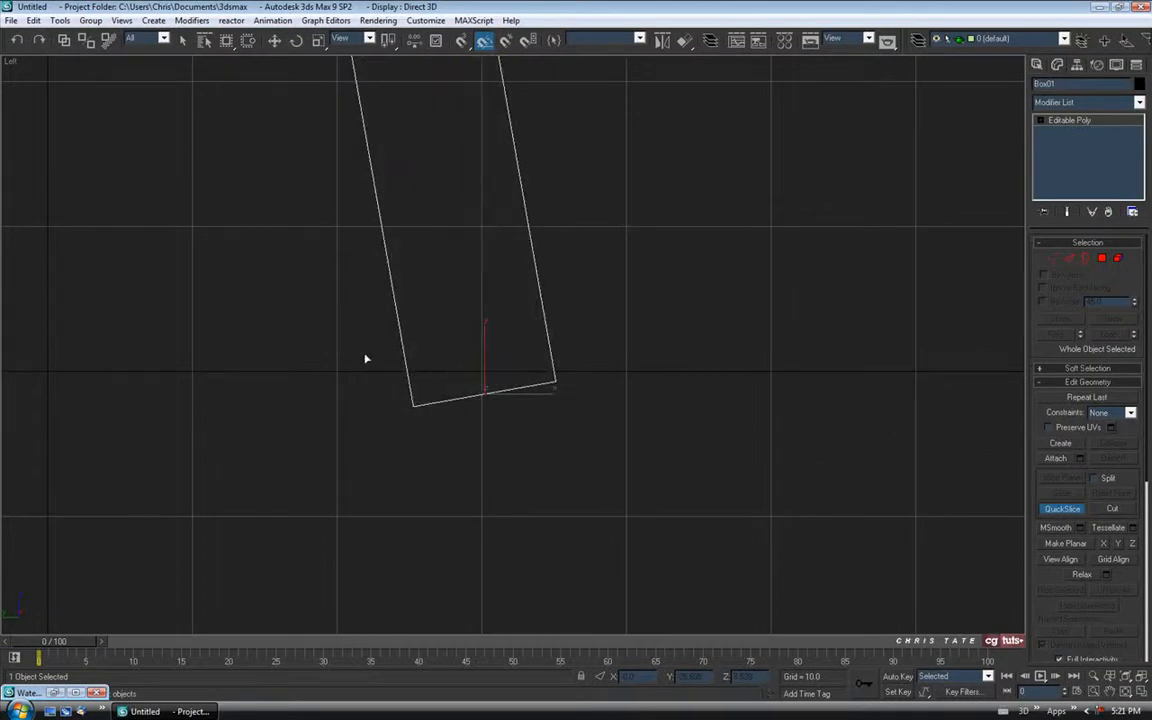
{"action": "left_click", "coordinate": [341, 377]}
{"action": "left_click", "coordinate": [624, 371]}
{"action": "scroll", "coordinate": [575, 358], "scroll_direction": "up", "scroll_amount": 2}
{"action": "middle_click_drag", "start_coordinate": [560, 369], "coordinate": [589, 467]}
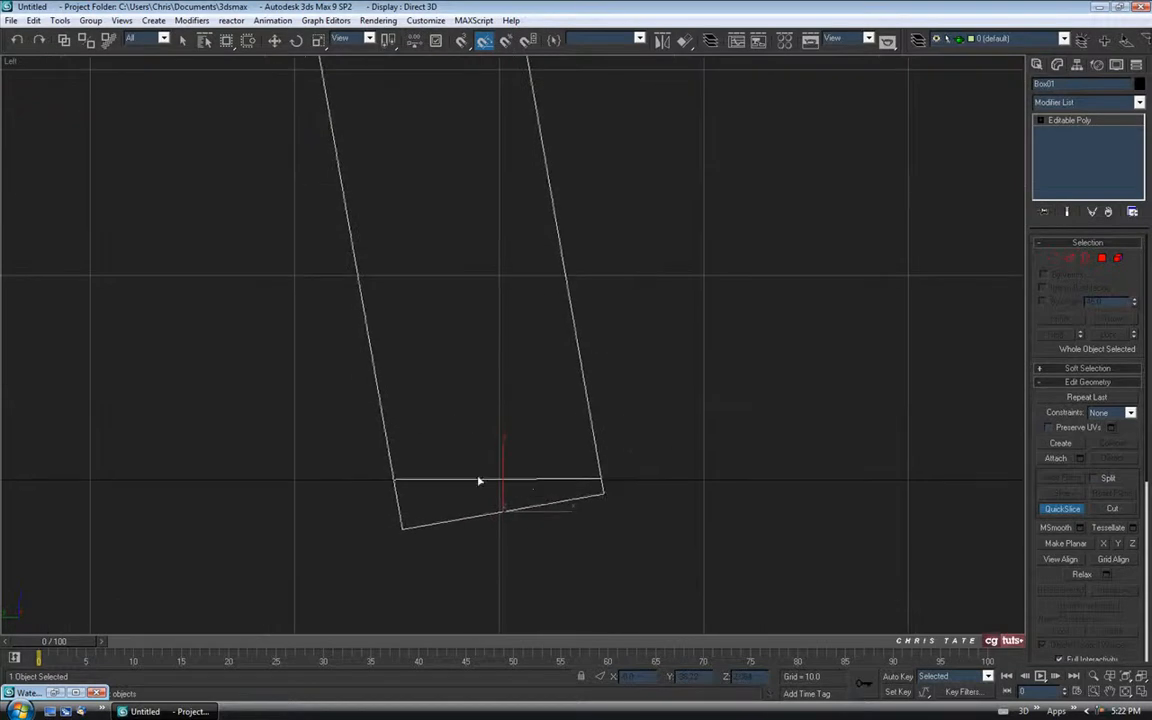
QuickSlice the leg's upper end horizontally just below its lower top corner.
{"action": "middle_click_drag", "start_coordinate": [585, 195], "coordinate": [632, 383]}
{"action": "scroll", "coordinate": [580, 354], "scroll_direction": "down", "scroll_amount": 2}
{"action": "middle_click_drag", "start_coordinate": [558, 239], "coordinate": [590, 400]}
{"action": "middle_click_drag", "start_coordinate": [529, 208], "coordinate": [523, 314]}
{"action": "scroll", "coordinate": [523, 314], "scroll_direction": "up", "scroll_amount": 3}
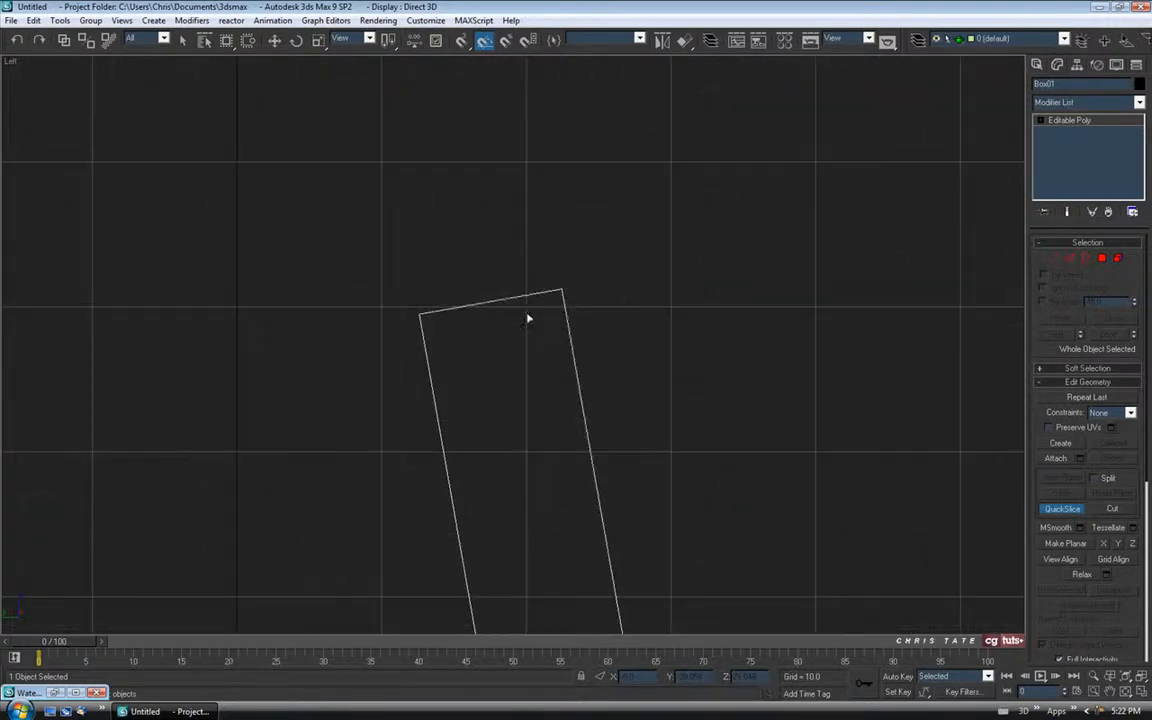
{"action": "left_click", "coordinate": [369, 313]}
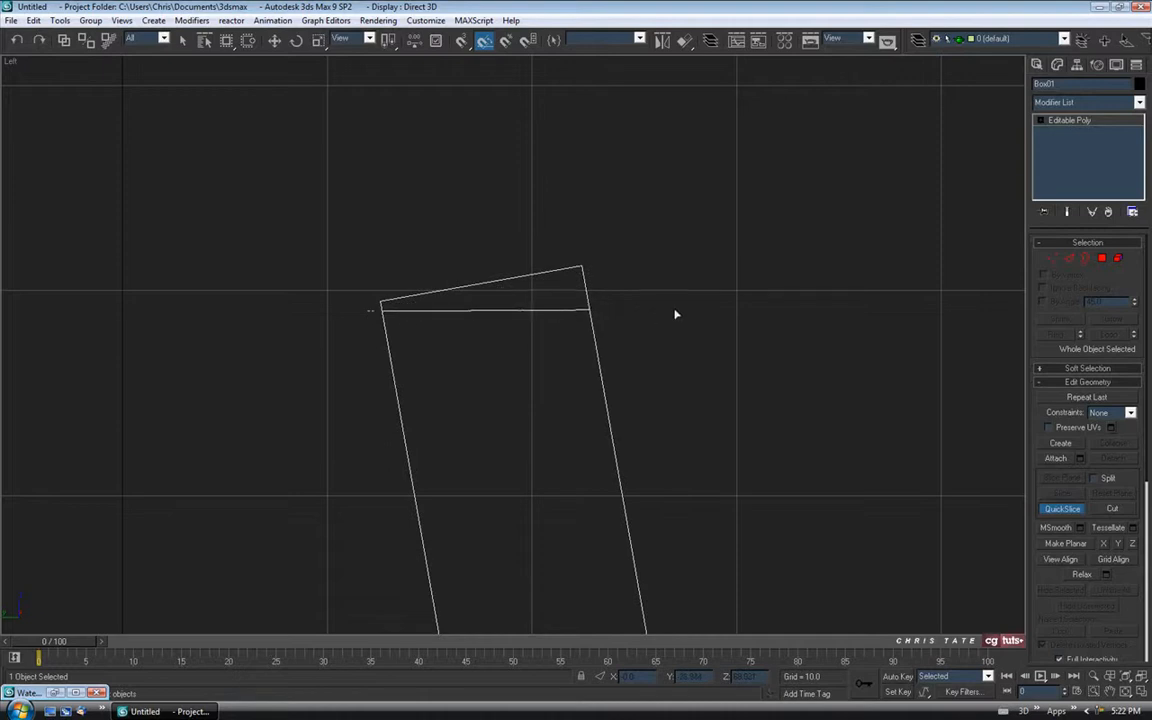
In the maximized Perspective view, select the polygons outside the two slices at both leg ends and delete them.
{"action": "scroll", "coordinate": [660, 320], "scroll_direction": "down", "scroll_amount": 5}
{"action": "middle_click_drag", "start_coordinate": [648, 298], "coordinate": [618, 128]}
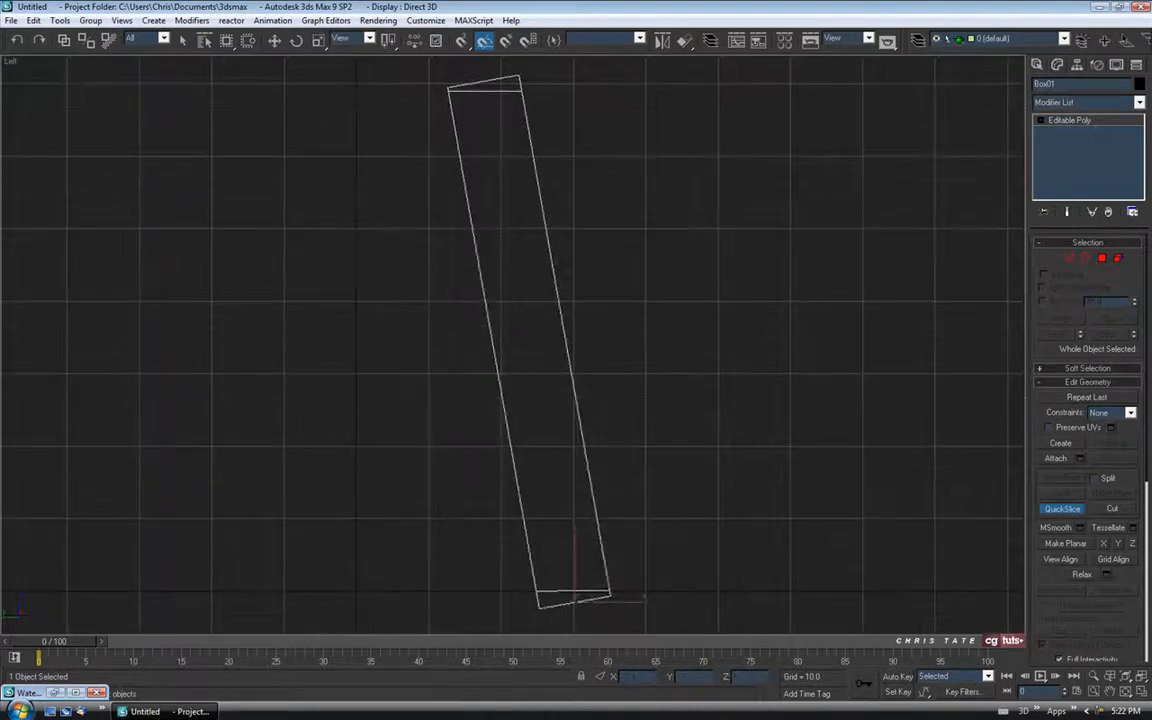
{"action": "left_click", "coordinate": [1138, 697]}
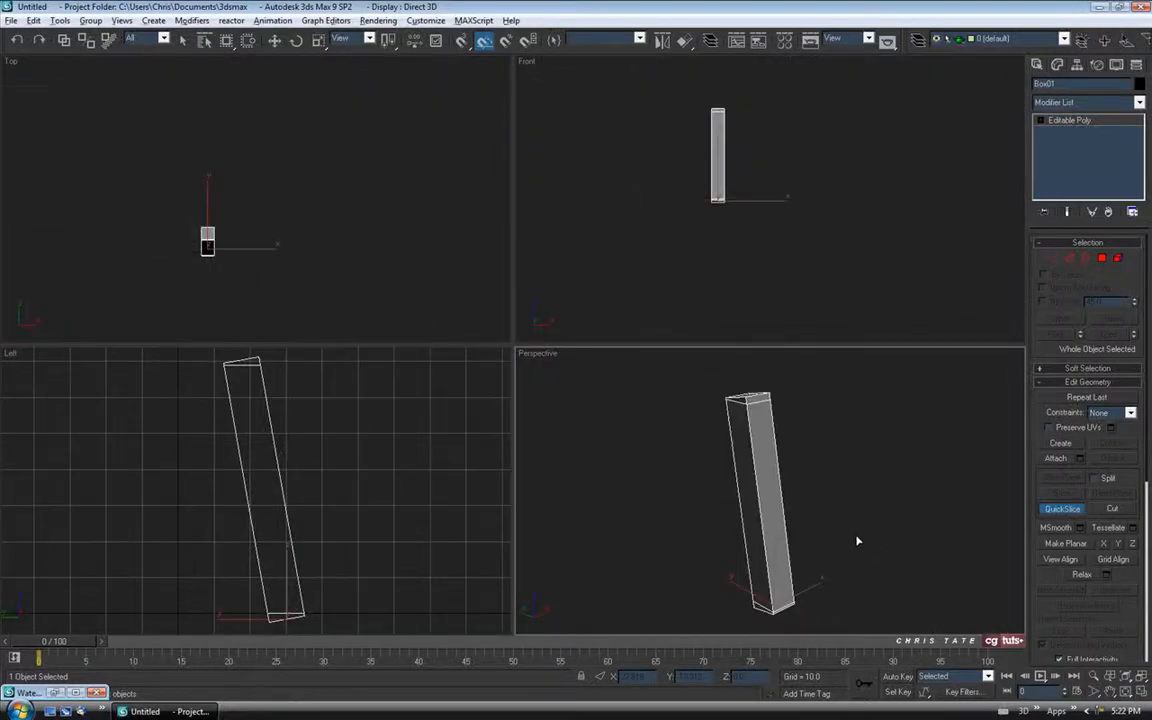
{"action": "key", "text": "alt+w"}
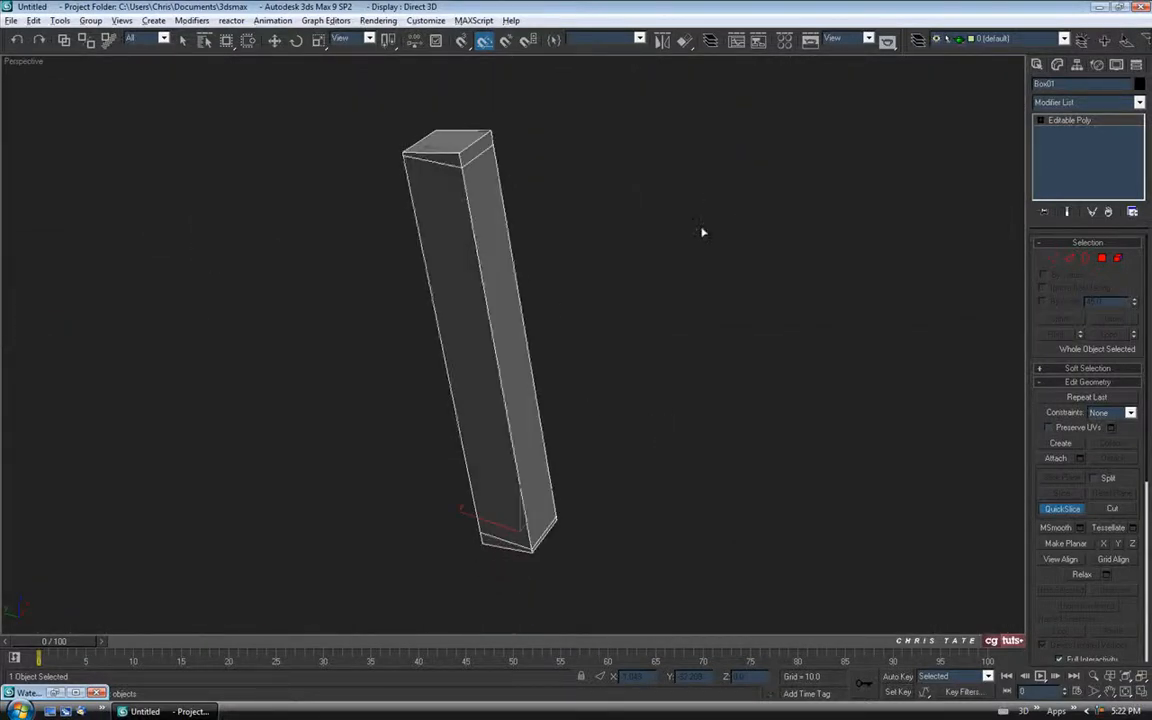
{"action": "key", "text": "4"}
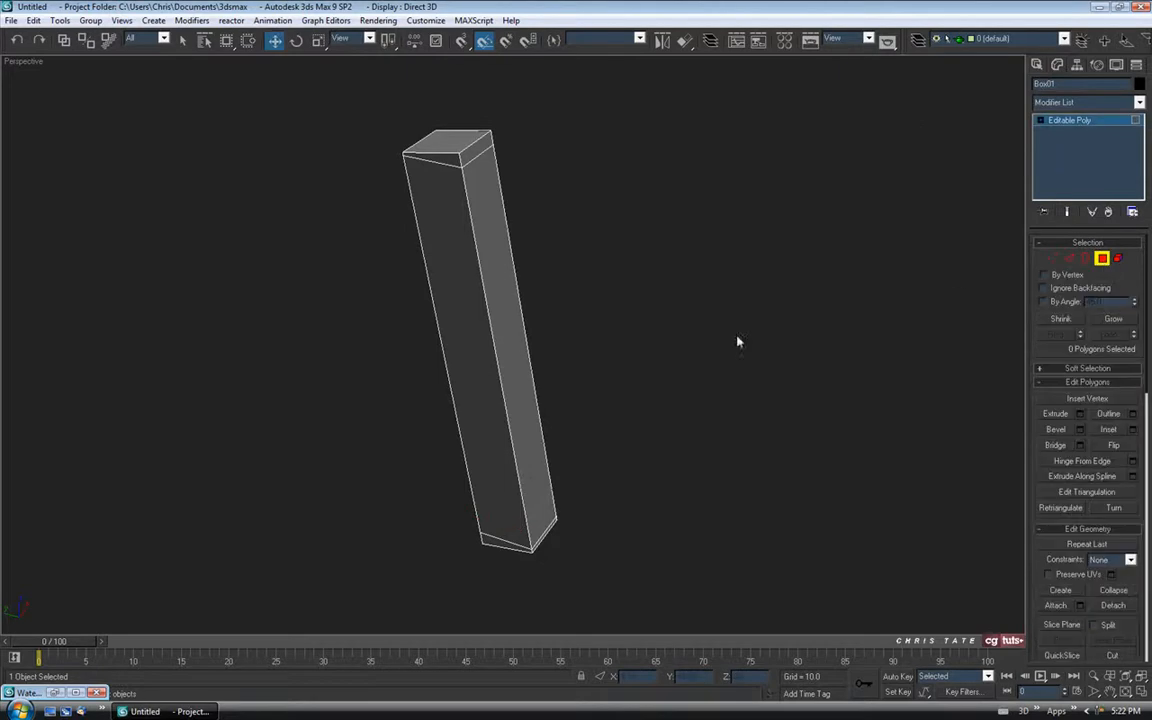
{"action": "left_click_drag", "start_coordinate": [310, 287], "coordinate": [599, 494]}
{"action": "middle_click_drag", "start_coordinate": [599, 494], "coordinate": [618, 404], "text": "alt"}
{"action": "key", "text": "ctrl+i"}
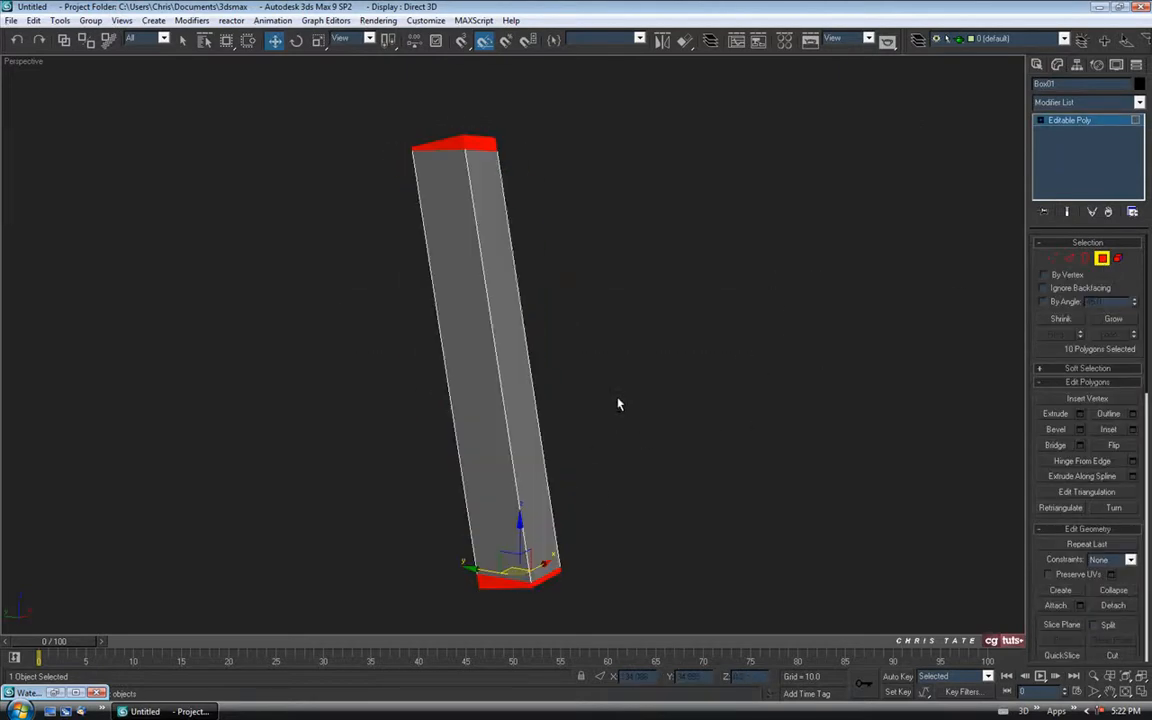
{"action": "key", "text": "Delete"}
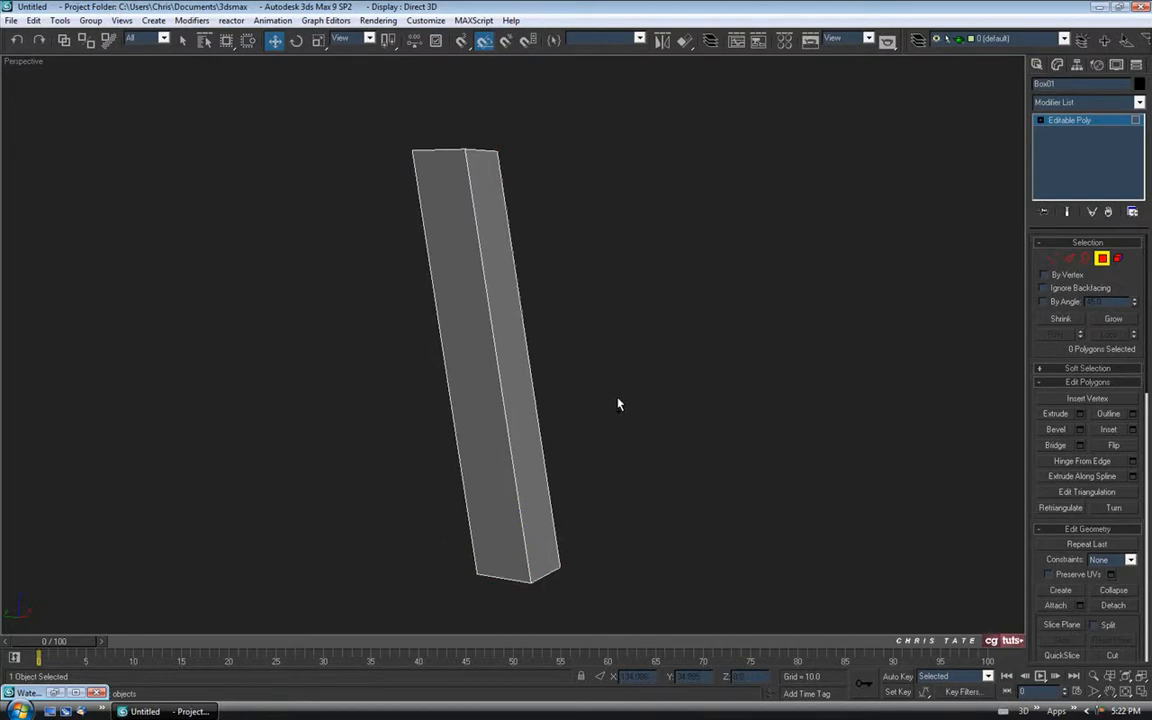
Select the open borders at both ends of the leg, cap them and leave border editing.
{"action": "middle_click_drag", "start_coordinate": [618, 404], "coordinate": [604, 380], "text": "alt"}
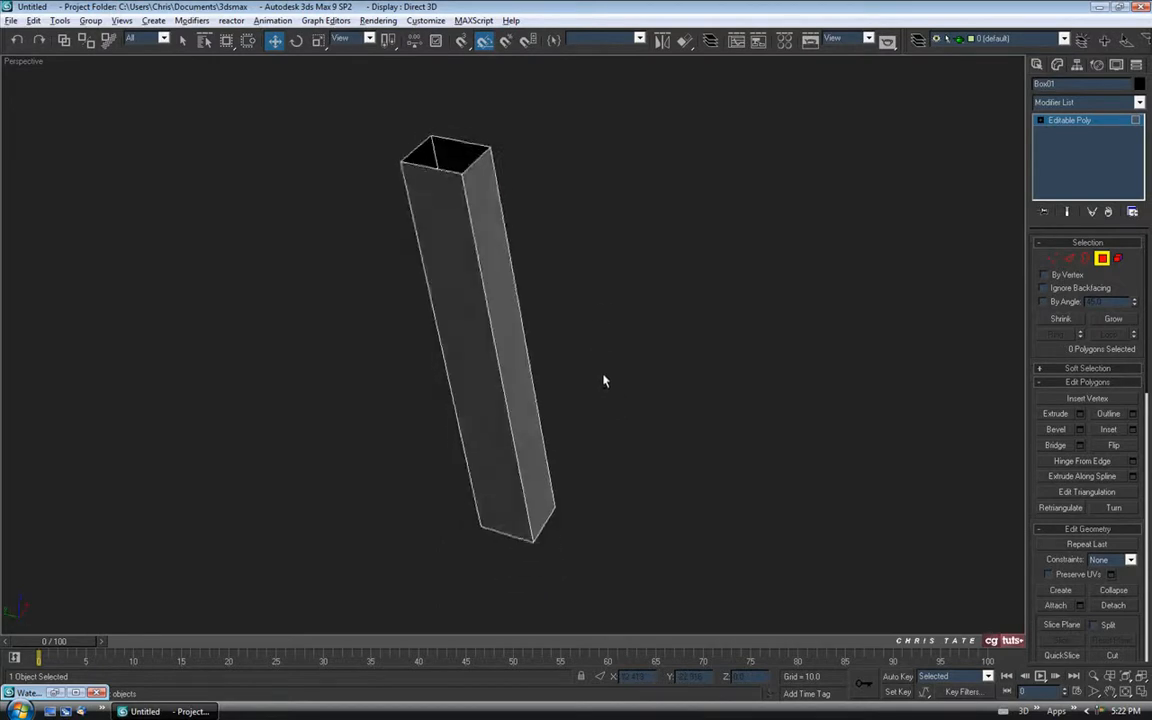
{"action": "left_click", "coordinate": [1085, 259]}
{"action": "left_click", "coordinate": [545, 348]}
{"action": "left_click_drag", "start_coordinate": [707, 147], "coordinate": [283, 535]}
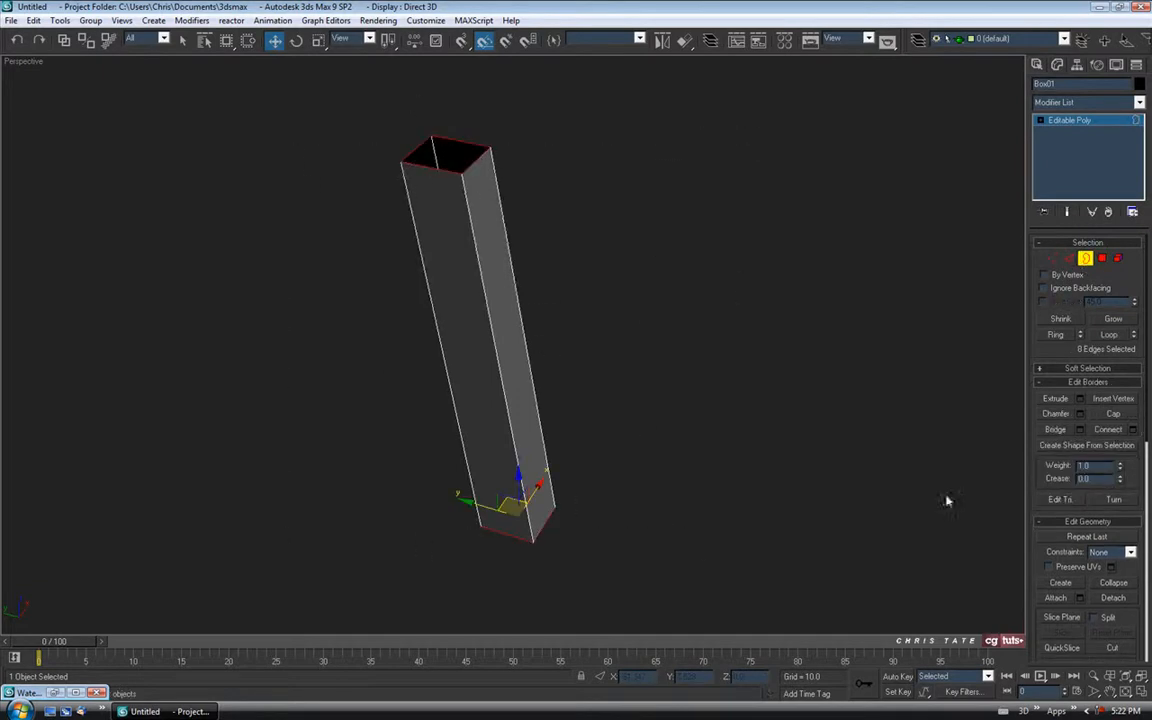
{"action": "middle_click_drag", "start_coordinate": [794, 435], "coordinate": [905, 381], "text": "alt"}
{"action": "left_click", "coordinate": [1085, 259]}
Maximize the Top view and show its grid, with the leg and the world origin in view.
{"action": "middle_click_drag", "start_coordinate": [572, 406], "coordinate": [529, 419]}
{"action": "key", "text": "alt+w"}
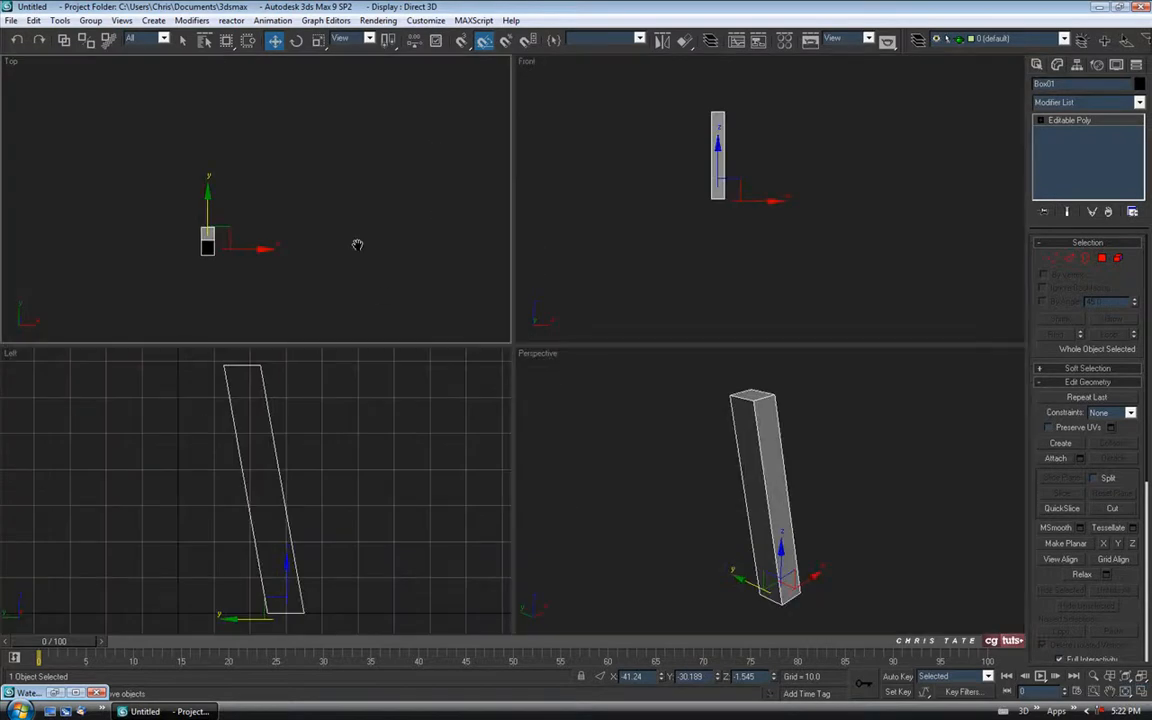
{"action": "key", "text": "alt+w"}
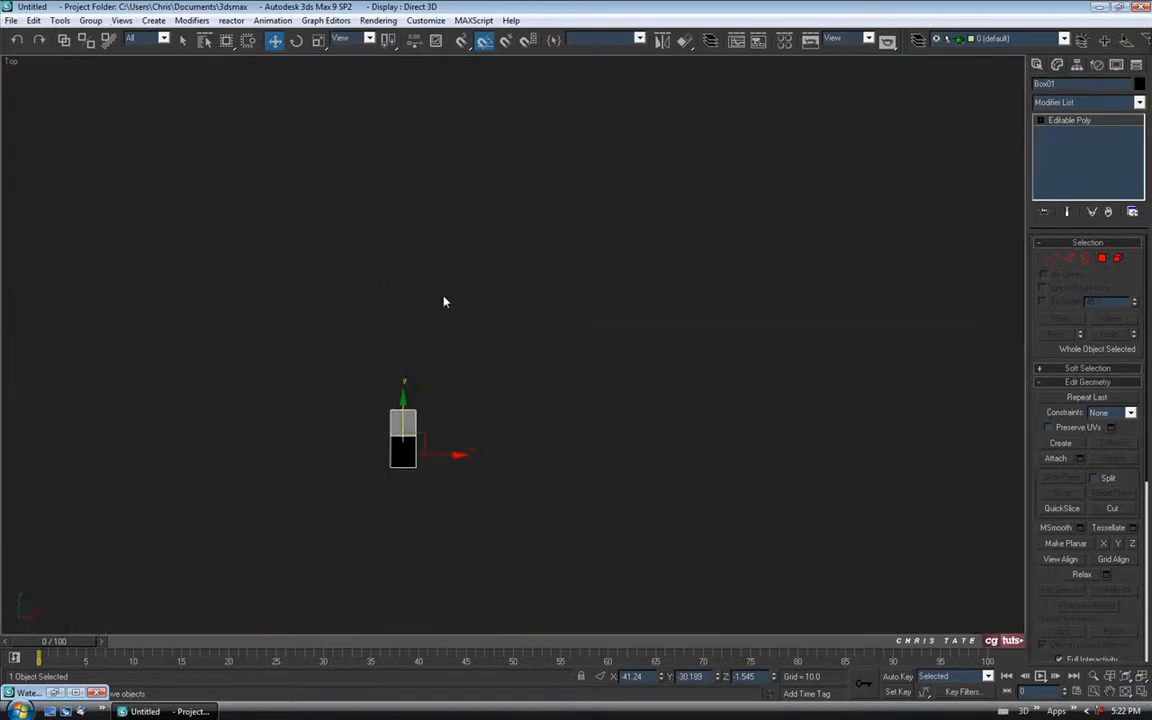
{"action": "key", "text": "g"}
{"action": "middle_click_drag", "start_coordinate": [530, 419], "coordinate": [498, 308]}
{"action": "scroll", "coordinate": [498, 308], "scroll_direction": "up", "scroll_amount": 2}
{"action": "middle_click_drag", "start_coordinate": [519, 263], "coordinate": [542, 406]}
{"action": "middle_click_drag", "start_coordinate": [530, 314], "coordinate": [476, 303]}
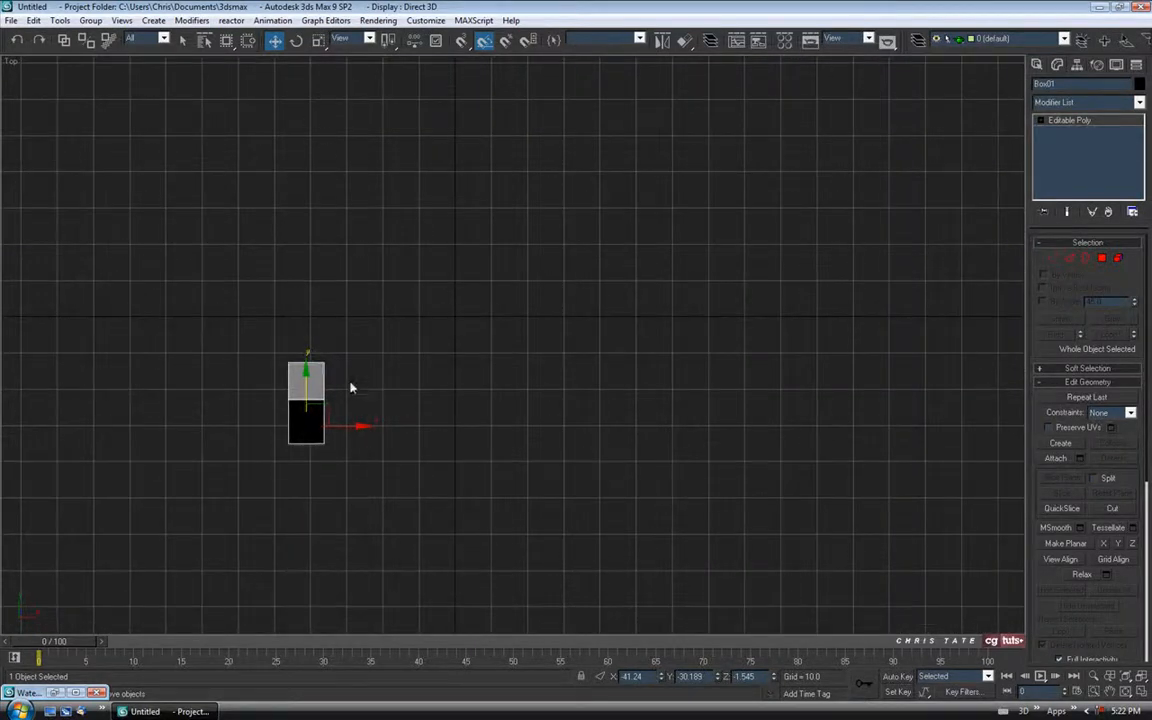
Set the leg's absolute world position to X -30 and Y -42 with the Move Transform Type-In.
{"action": "left_click_drag", "start_coordinate": [340, 425], "coordinate": [383, 427]}
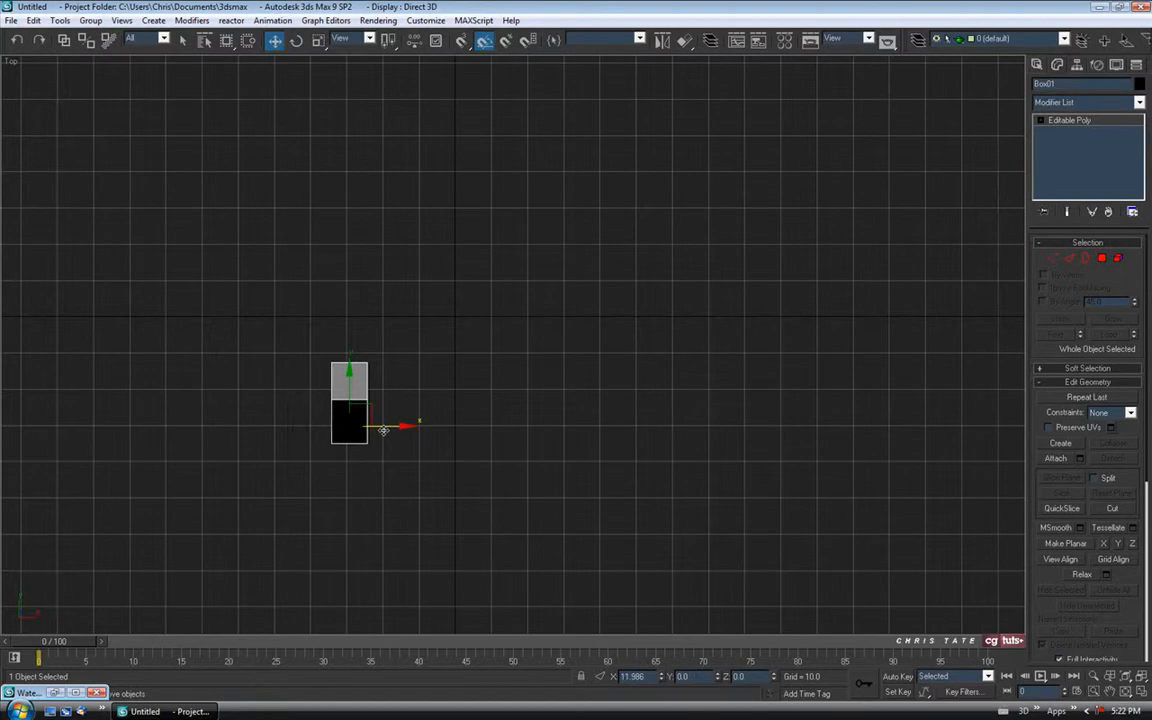
{"action": "key", "text": "F12"}
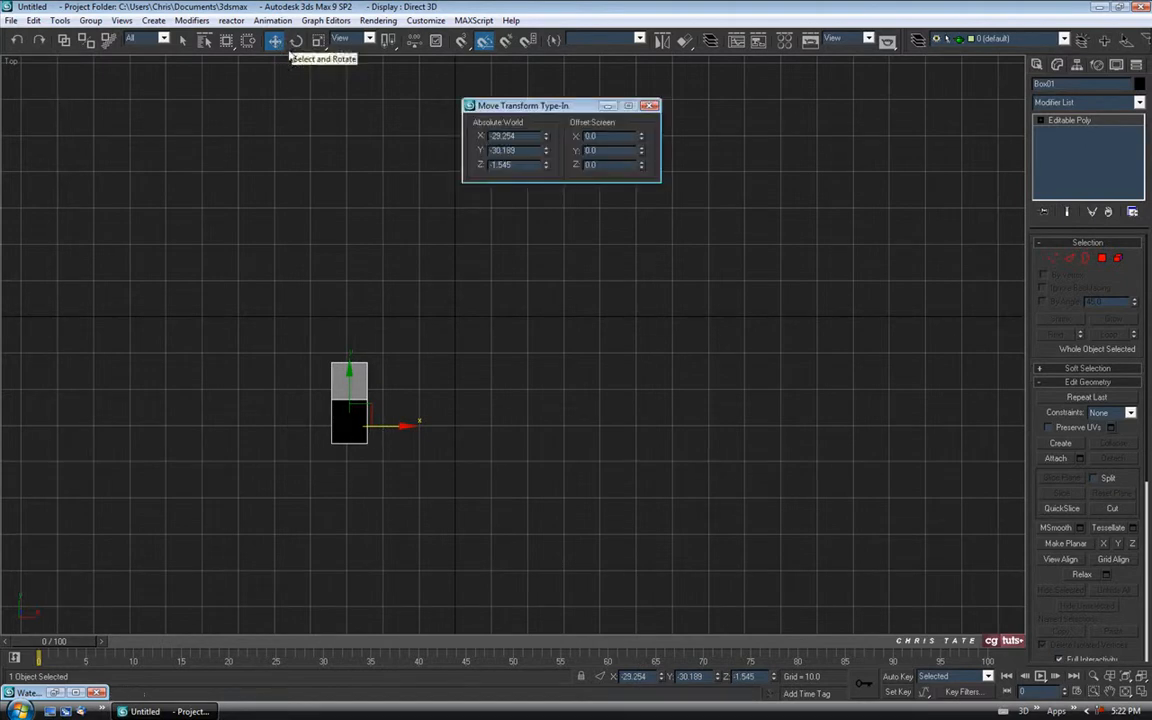
{"action": "left_click_drag", "start_coordinate": [484, 104], "coordinate": [436, 100]}
{"action": "double_click", "coordinate": [443, 130]}
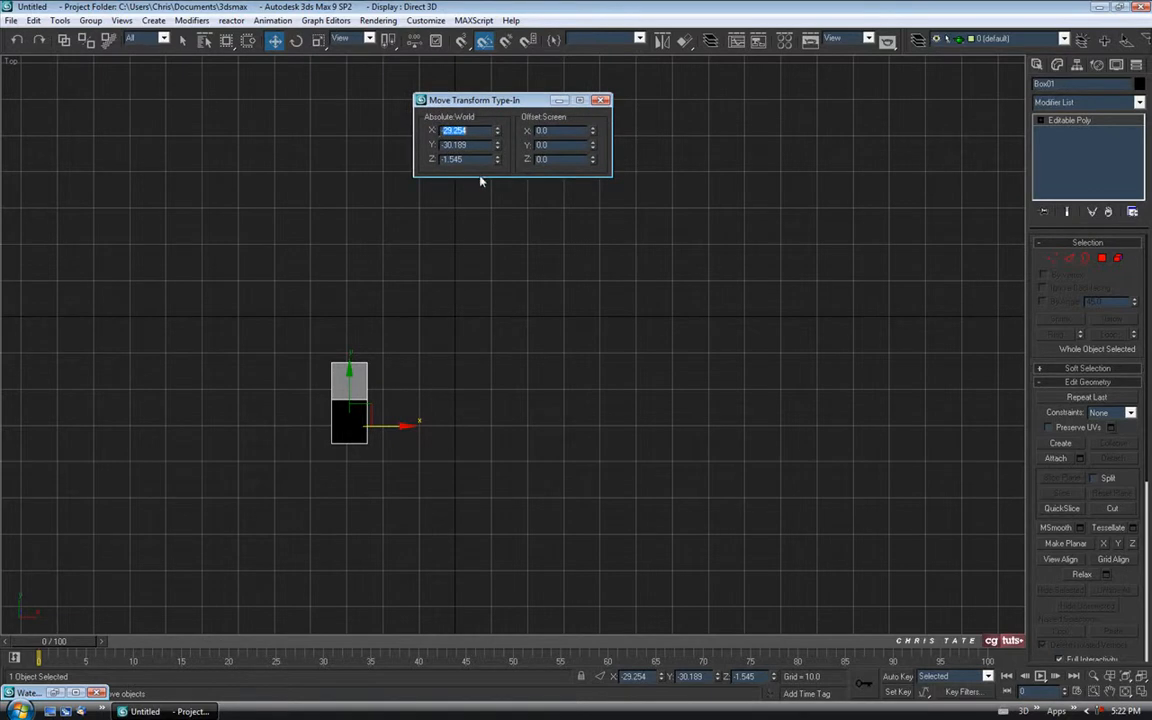
{"action": "type", "text": "-30"}
{"action": "double_click", "coordinate": [443, 145]}
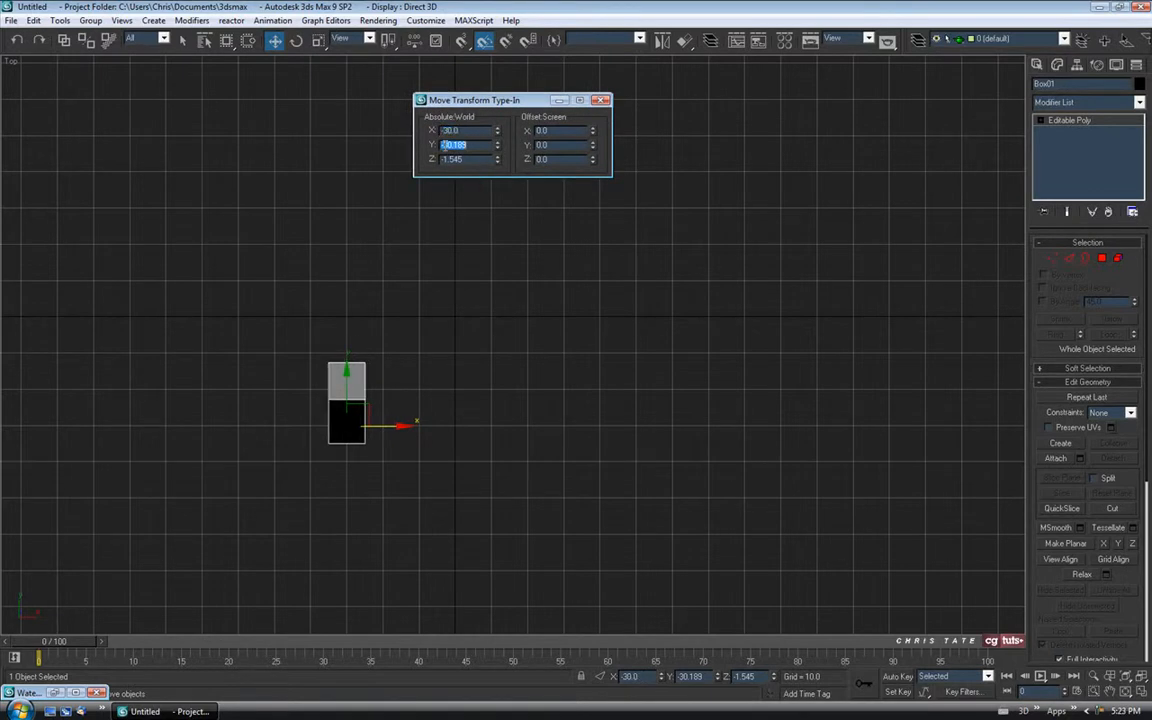
{"action": "left_click_drag", "start_coordinate": [445, 146], "coordinate": [481, 147]}
{"action": "type", "text": "-3"}
{"action": "key", "text": "Return"}
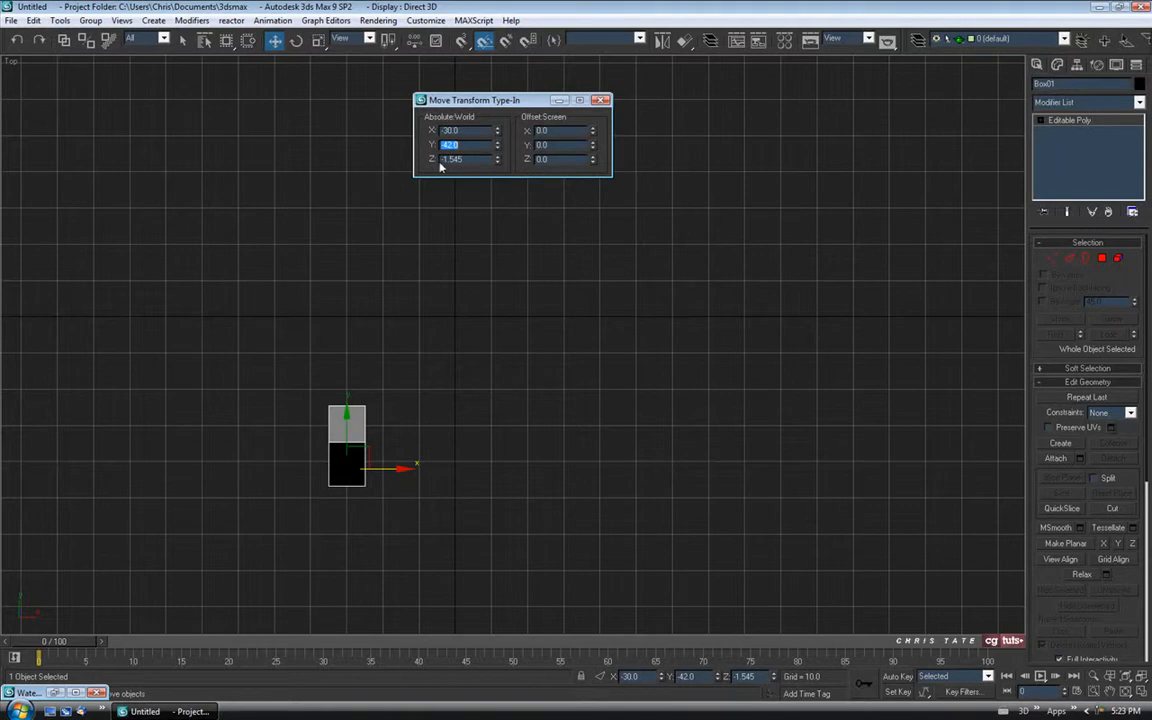
{"action": "left_click", "coordinate": [600, 100]}
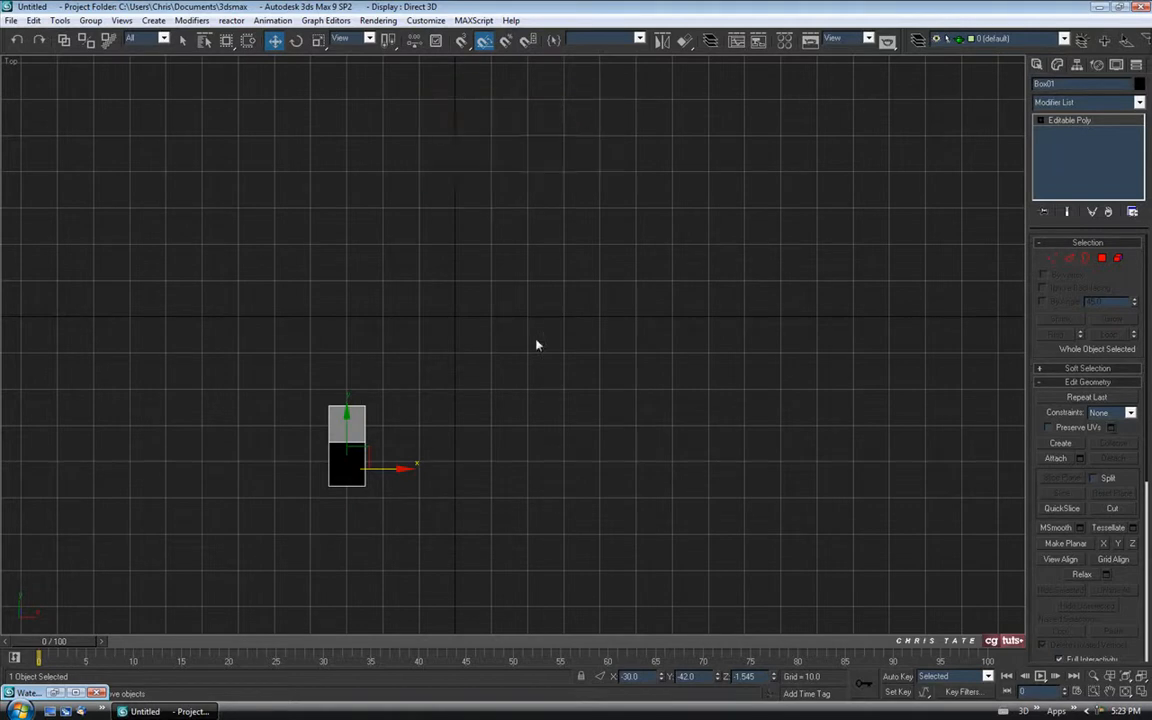
Consult the water tower reference sheet for the arrangement of the legs and minimize it again.
{"action": "middle_click_drag", "start_coordinate": [519, 419], "coordinate": [536, 443]}
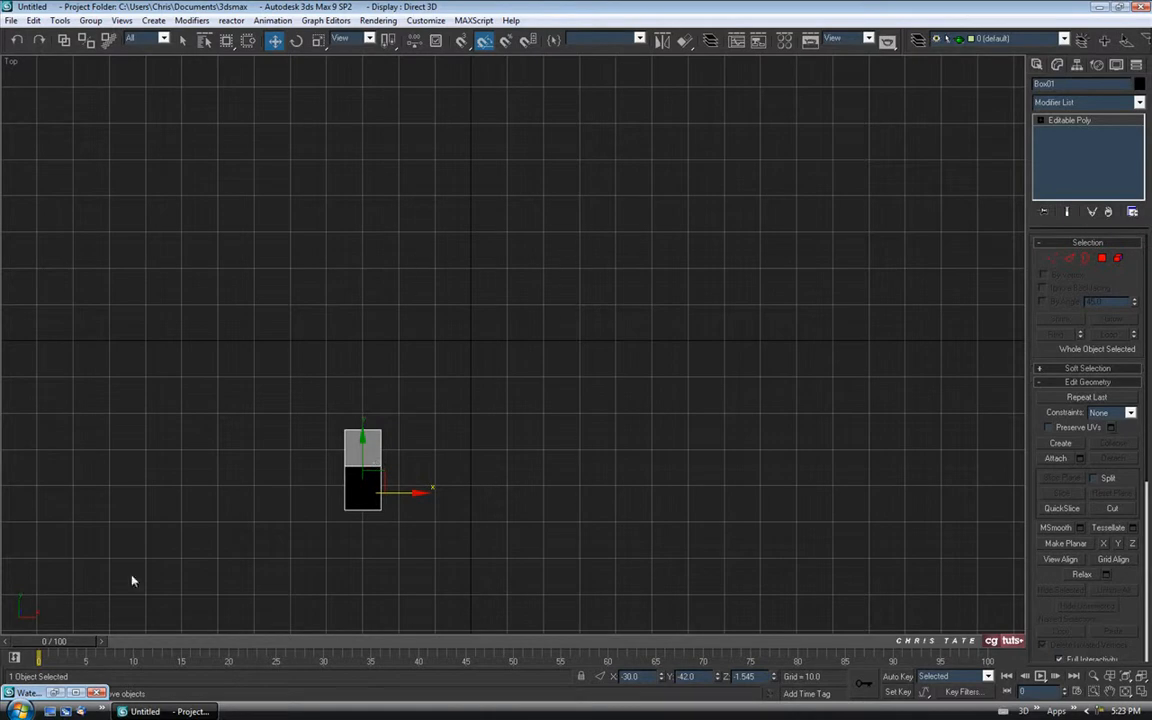
{"action": "left_click", "coordinate": [57, 693]}
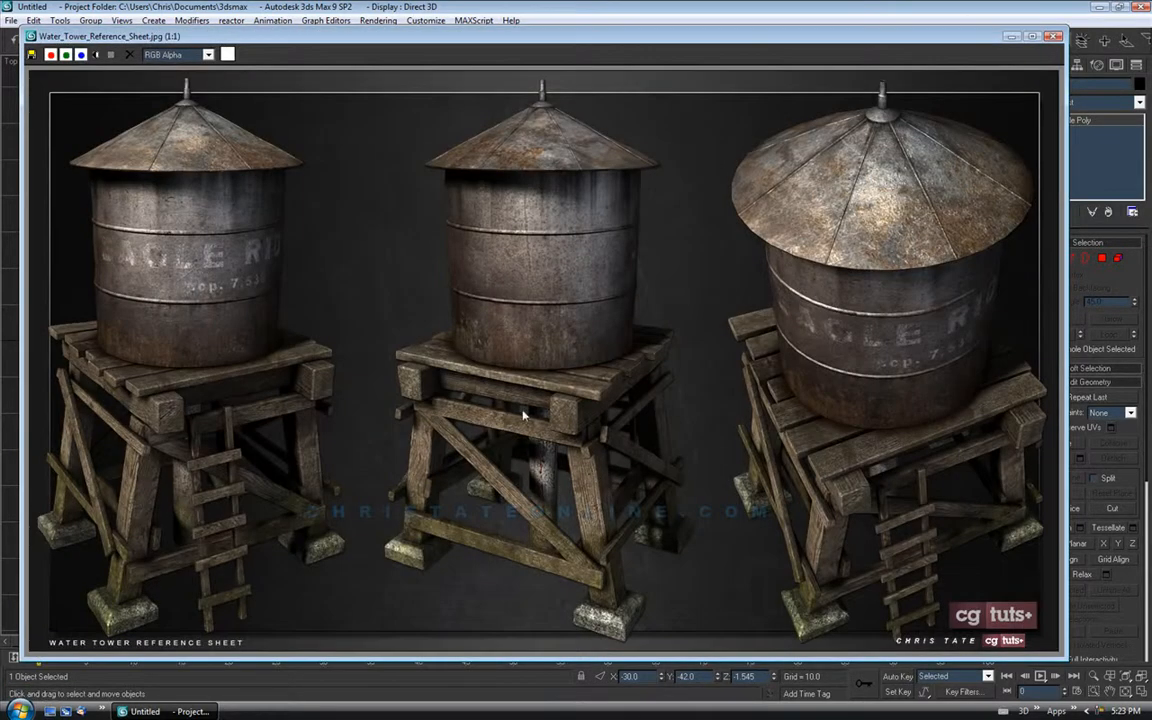
{"action": "left_click", "coordinate": [1012, 36]}
Clone the leg as a single copy along the X axis in the Top view, placed at about X 30.
{"action": "middle_click_drag", "start_coordinate": [556, 470], "coordinate": [547, 490]}
{"action": "mouse_move", "coordinate": [515, 435]}
{"action": "middle_mouse_down"}
{"action": "mouse_move", "coordinate": [512, 450]}
{"action": "mouse_move", "coordinate": [515, 440]}
{"action": "middle_mouse_up"}
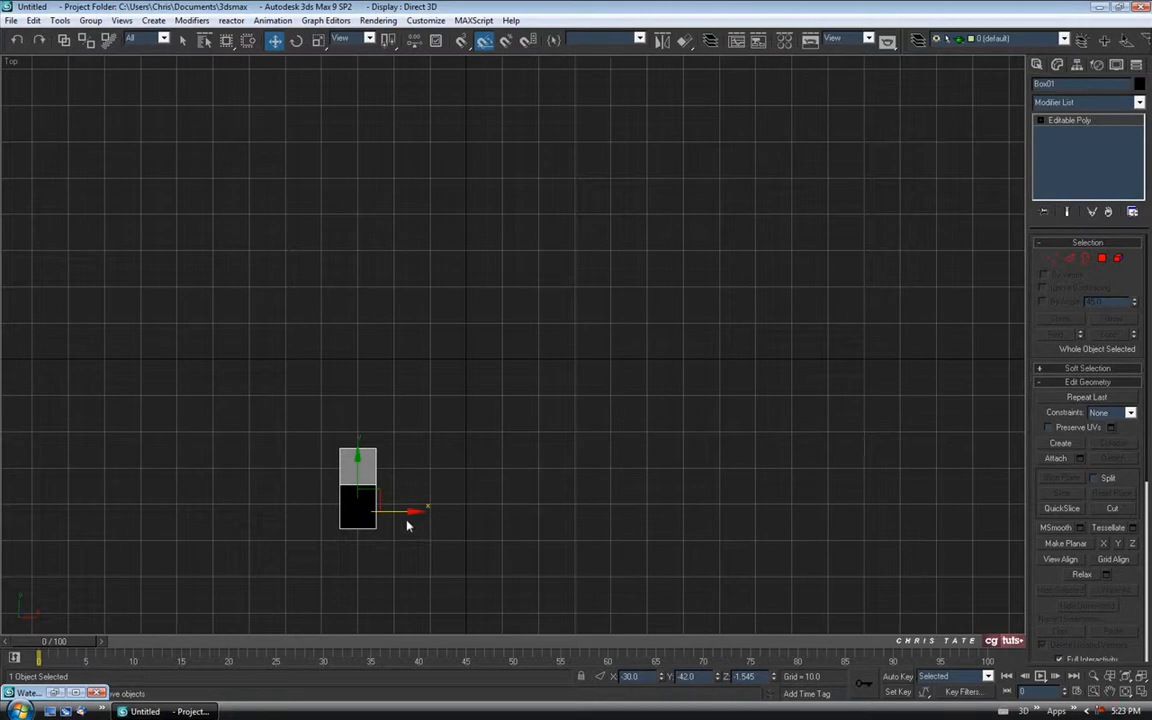
{"action": "left_click_drag", "start_coordinate": [398, 512], "coordinate": [618, 512], "text": "shift"}
{"action": "left_click_drag", "start_coordinate": [513, 280], "coordinate": [830, 198]}
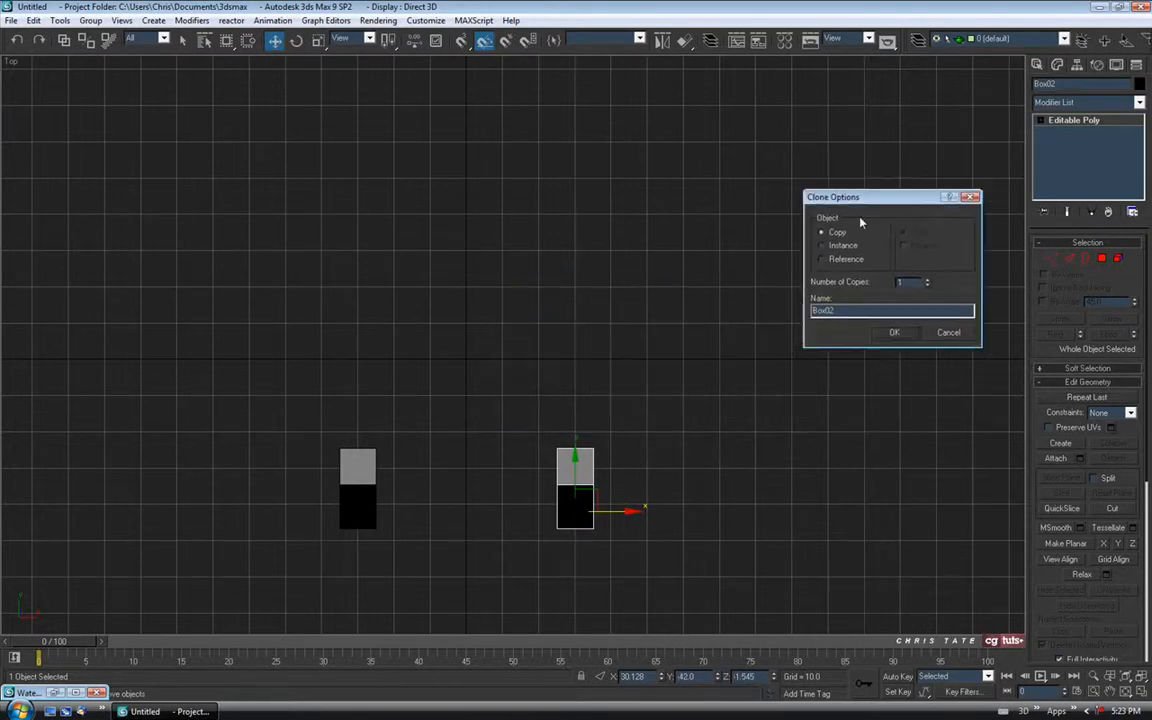
{"action": "left_click", "coordinate": [896, 334]}
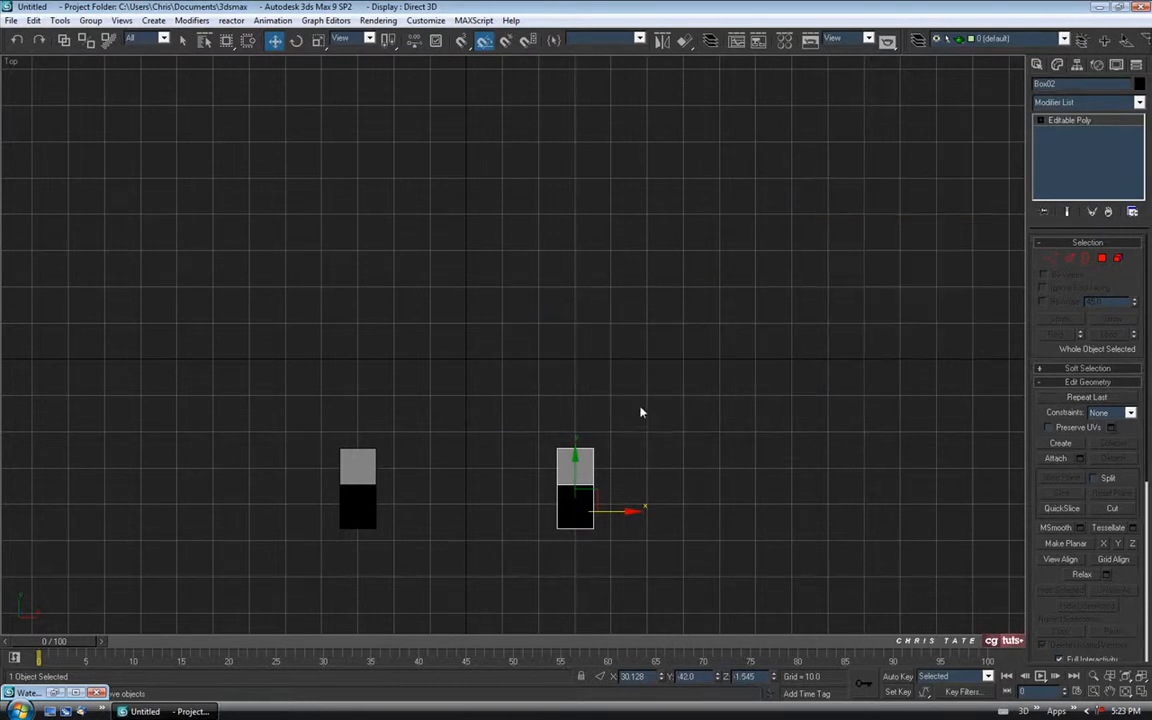
{"action": "middle_click_drag", "start_coordinate": [632, 373], "coordinate": [632, 399]}
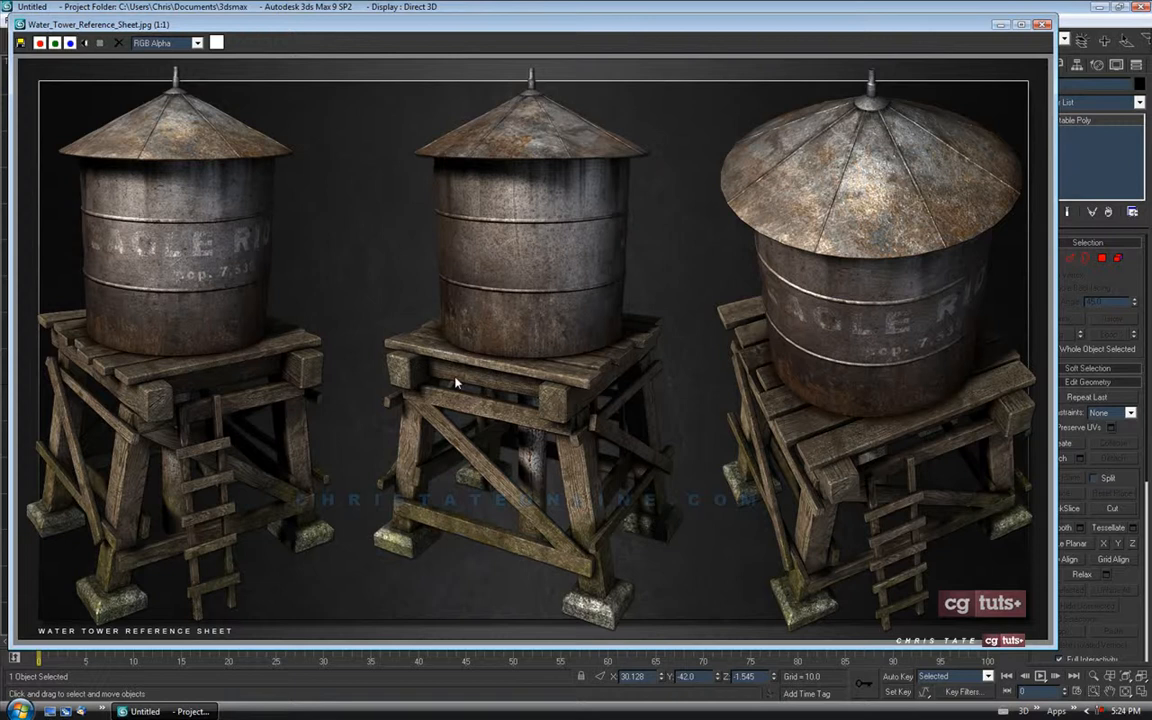
Select both legs in the Top view and clone them along the Y axis to the opposite side of the origin.
{"action": "left_click", "coordinate": [1000, 26]}
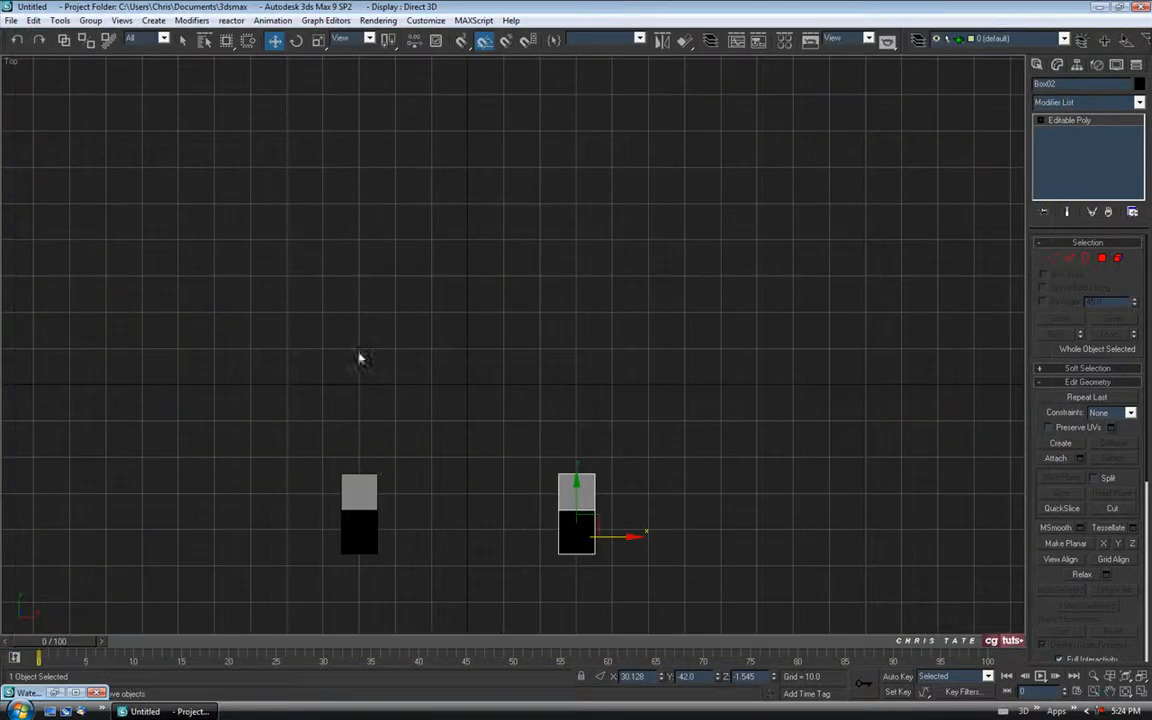
{"action": "left_click", "coordinate": [183, 41]}
{"action": "scroll", "coordinate": [400, 375], "scroll_direction": "up", "scroll_amount": 2}
{"action": "middle_click_drag", "start_coordinate": [453, 321], "coordinate": [468, 342]}
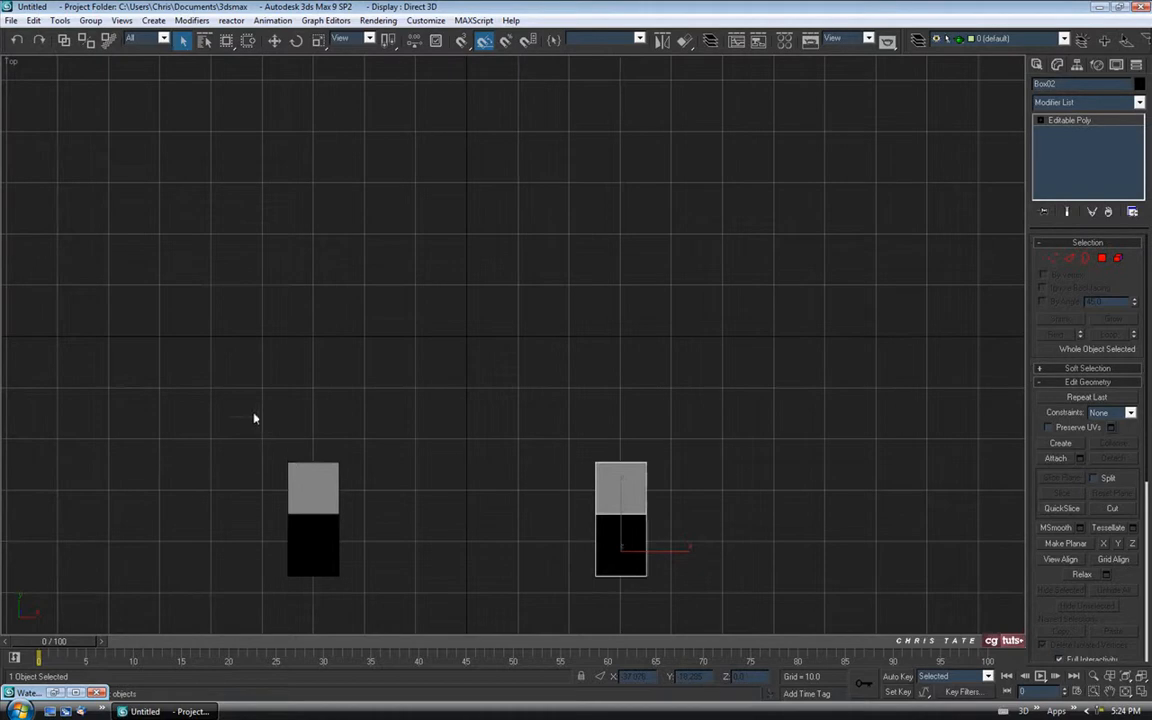
{"action": "left_click_drag", "start_coordinate": [250, 411], "coordinate": [733, 517]}
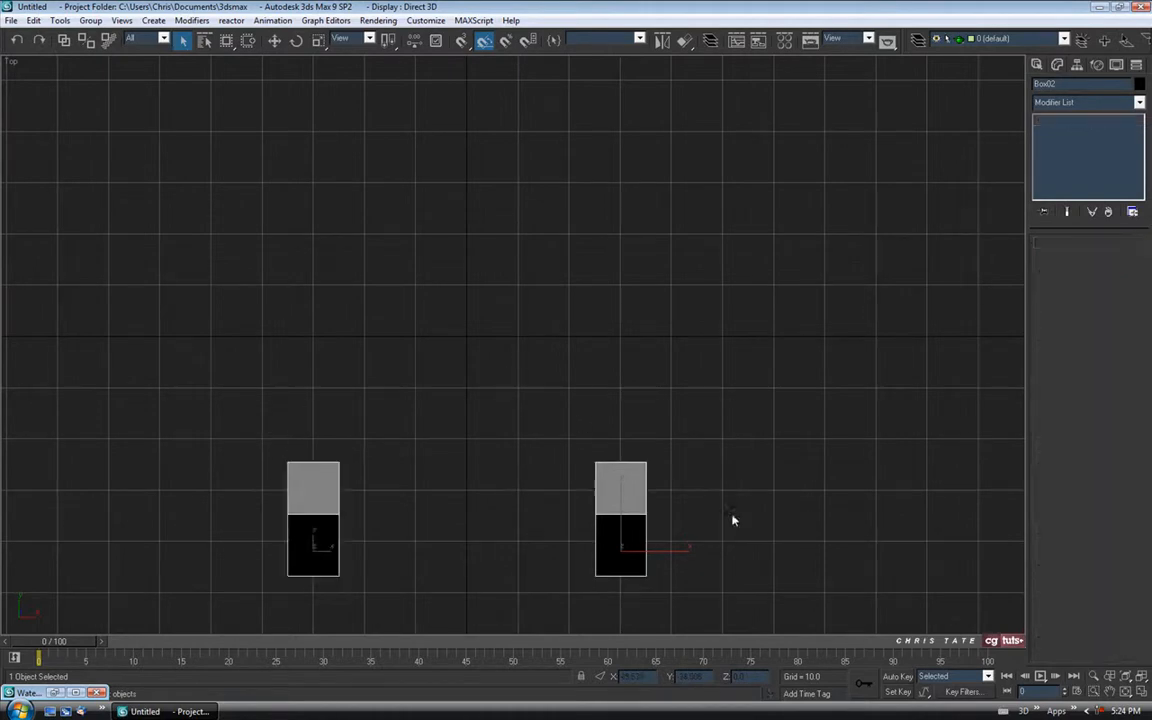
{"action": "middle_click_drag", "start_coordinate": [563, 347], "coordinate": [571, 370]}
{"action": "key", "text": "w"}
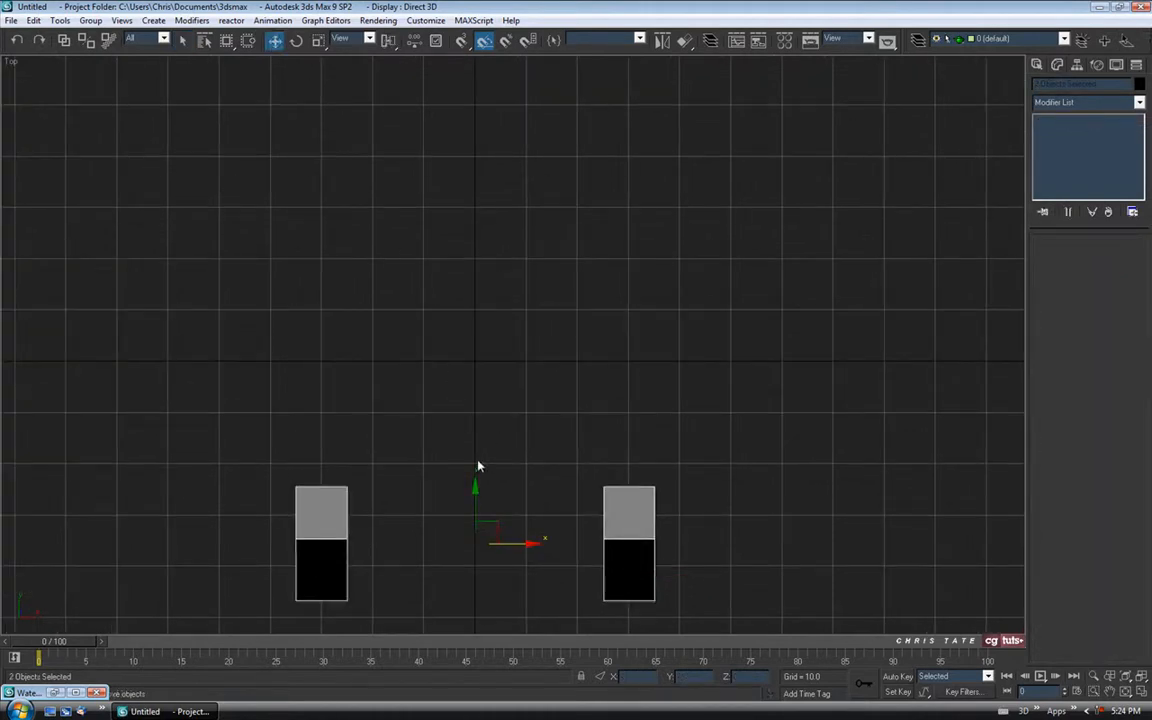
{"action": "left_click_drag", "start_coordinate": [478, 466], "coordinate": [479, 135], "text": "shift"}
{"action": "left_click", "coordinate": [577, 414]}
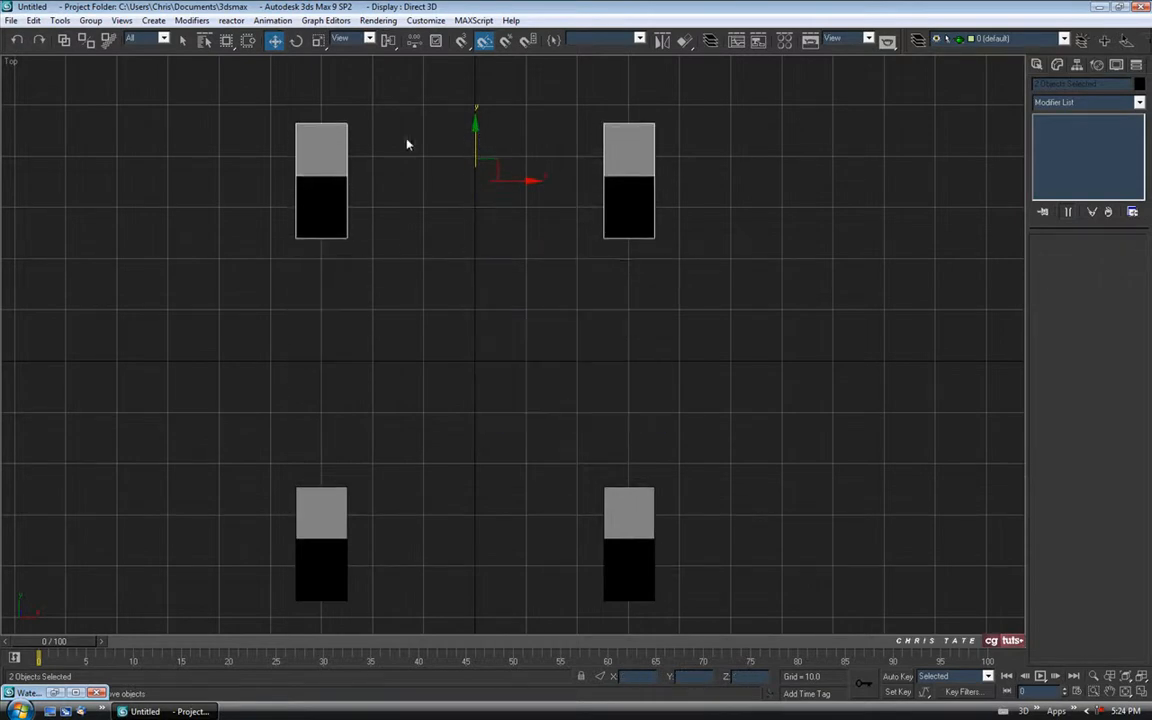
Rotate the cloned pair of legs 180 degrees about the vertical axis and nudge it outward along Y to balance the spacing around the origin.
{"action": "key", "text": "e"}
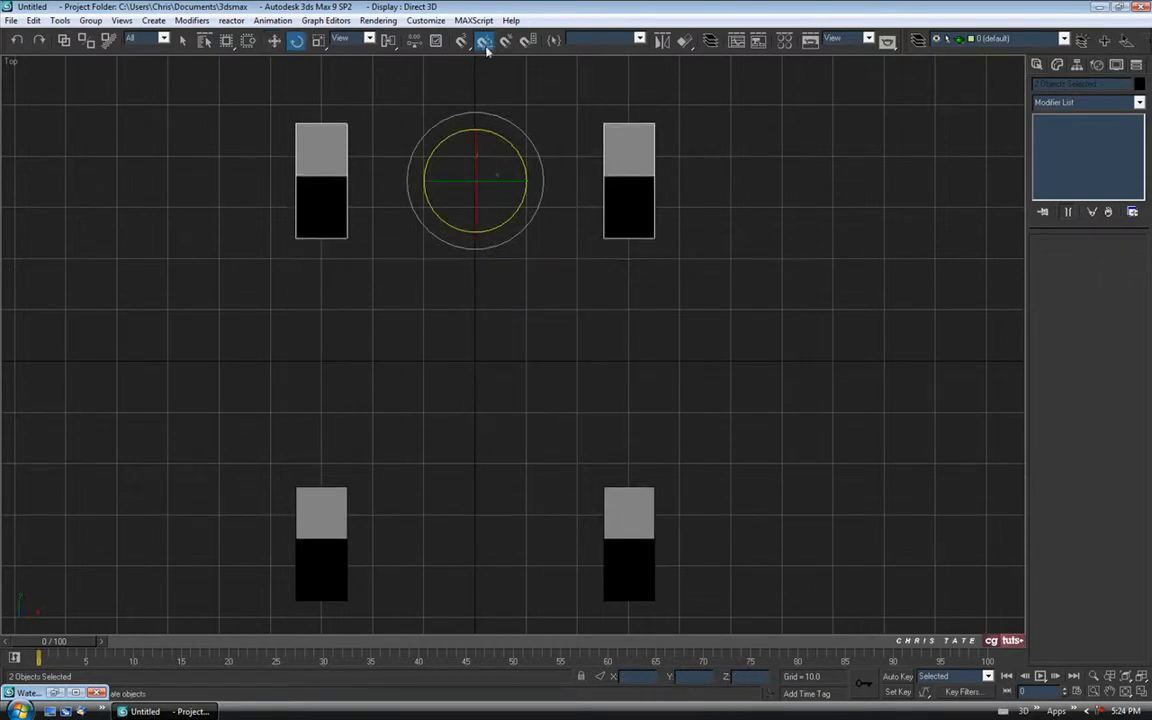
{"action": "left_click_drag", "start_coordinate": [514, 121], "coordinate": [653, 329]}
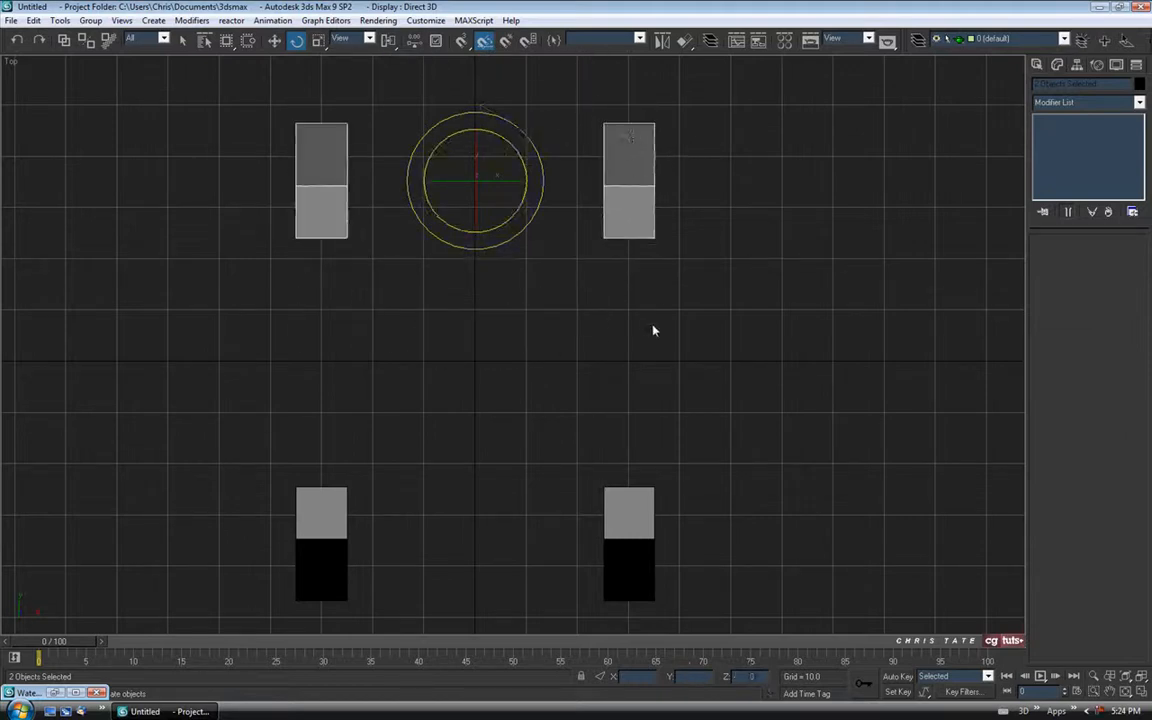
{"action": "middle_click_drag", "start_coordinate": [656, 344], "coordinate": [658, 352]}
{"action": "left_click", "coordinate": [274, 40]}
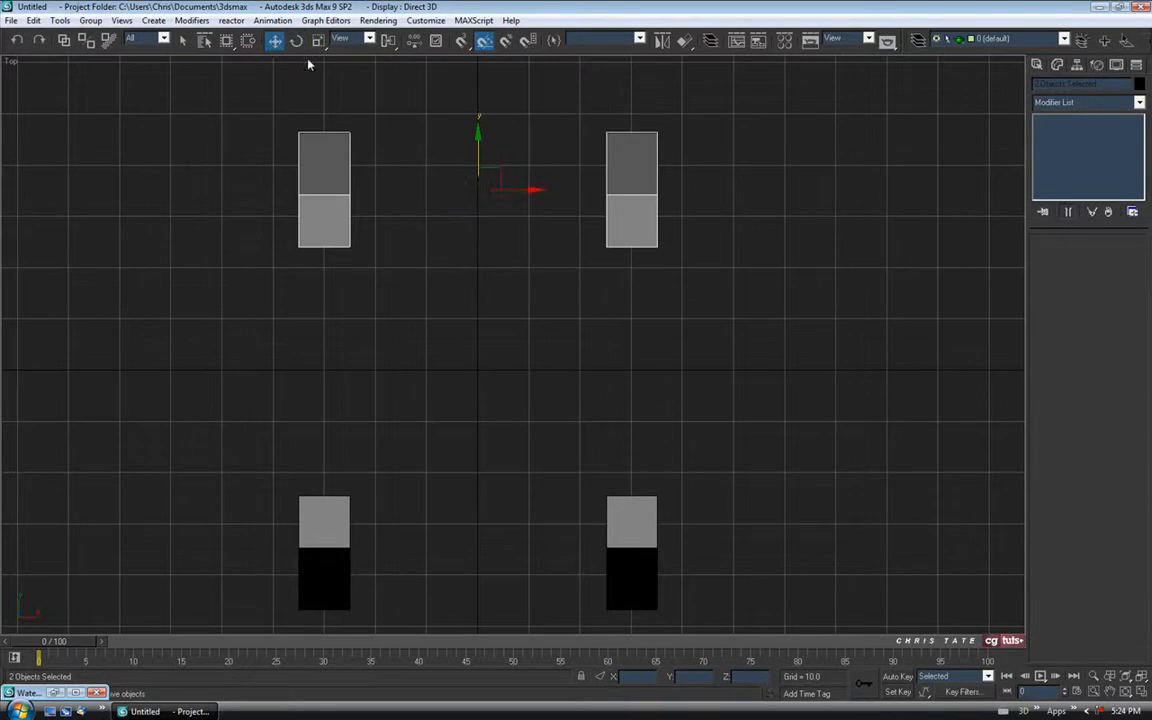
{"action": "left_click_drag", "start_coordinate": [474, 150], "coordinate": [474, 140]}
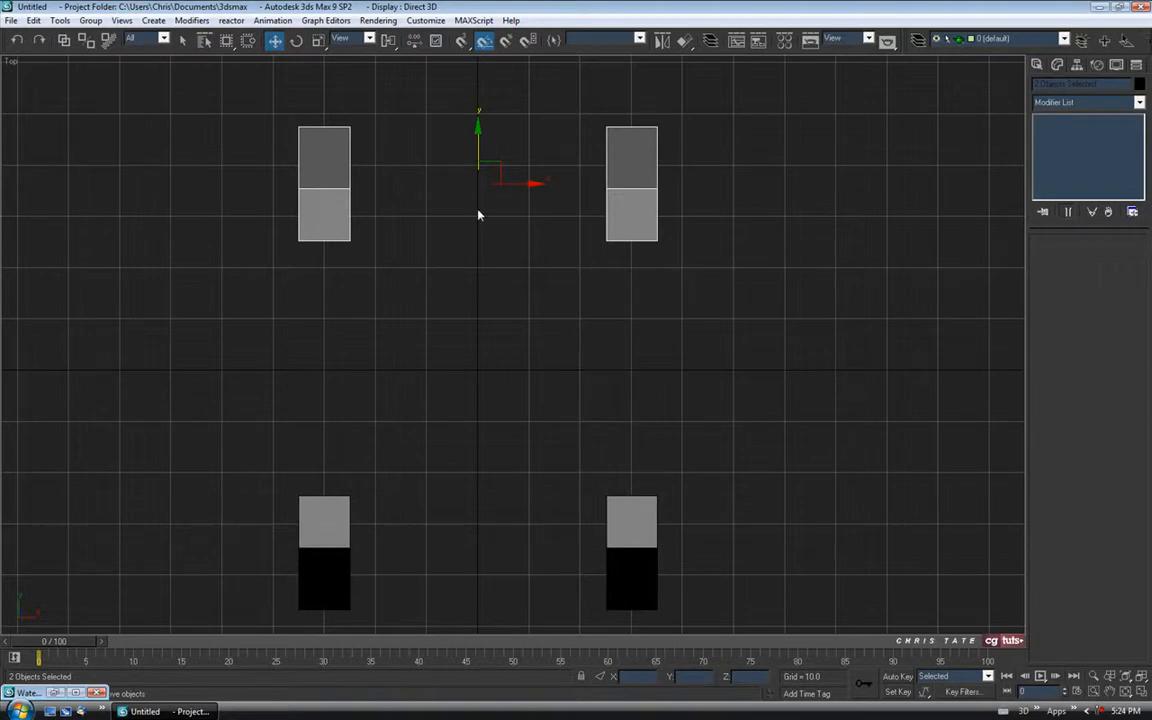
Examine the four legs in the Perspective view and check the reference sheet for the beams resting on them.
{"action": "key", "text": "alt+w"}
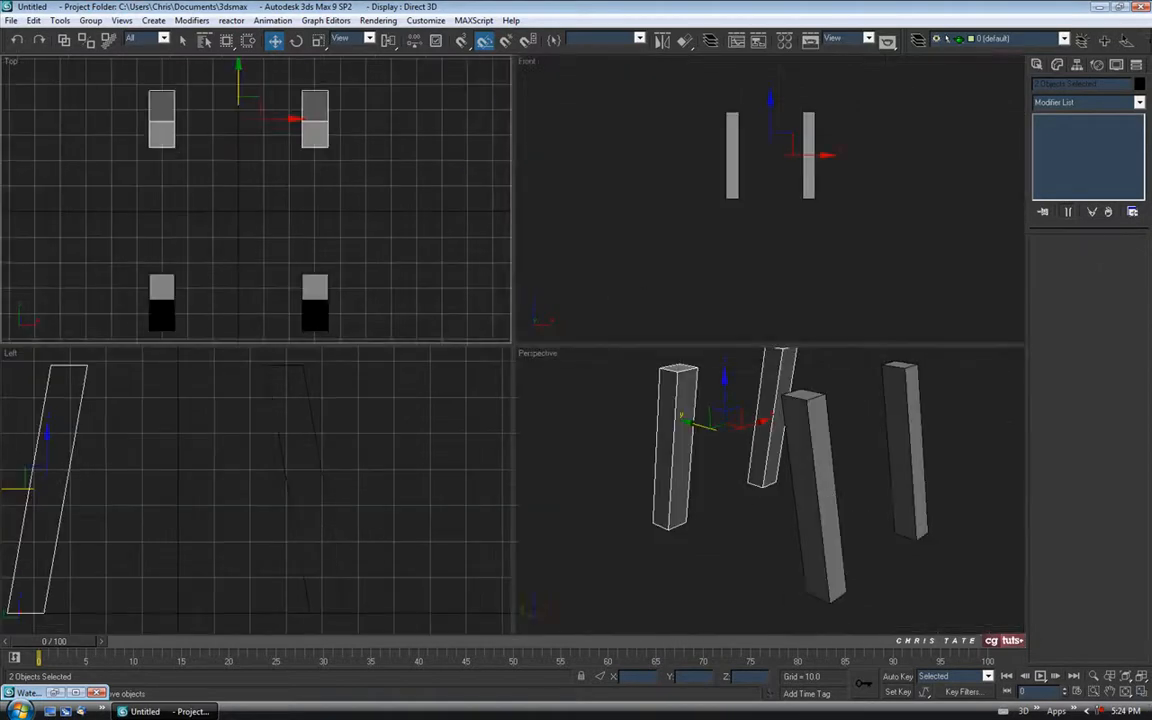
{"action": "left_click", "coordinate": [1141, 692]}
{"action": "middle_click_drag", "start_coordinate": [694, 424], "coordinate": [638, 383], "text": "alt"}
{"action": "left_click", "coordinate": [756, 370]}
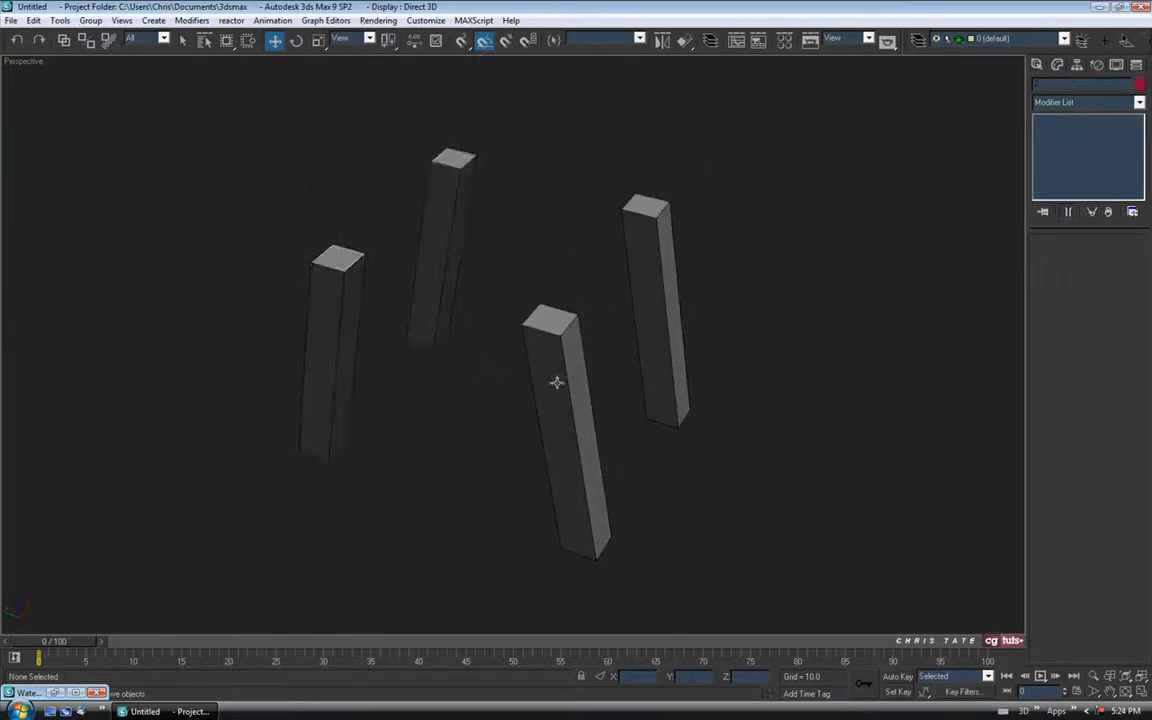
{"action": "middle_click_drag", "start_coordinate": [500, 470], "coordinate": [613, 402], "text": "alt"}
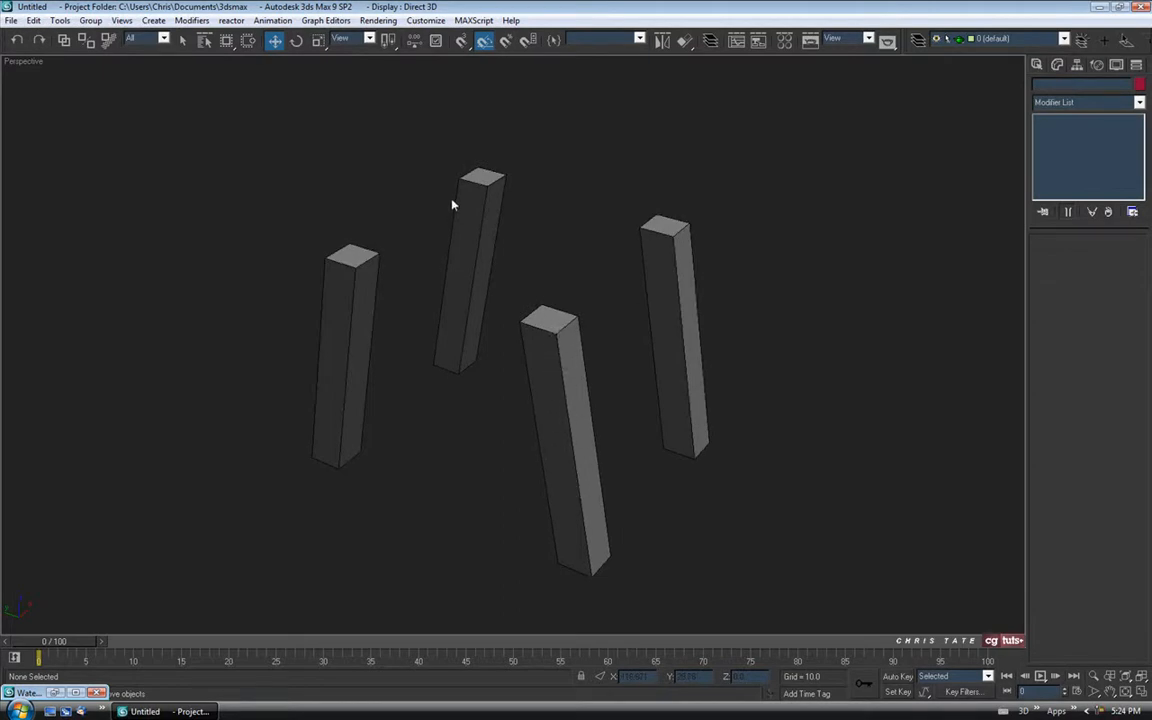
{"action": "double_click", "coordinate": [33, 692]}
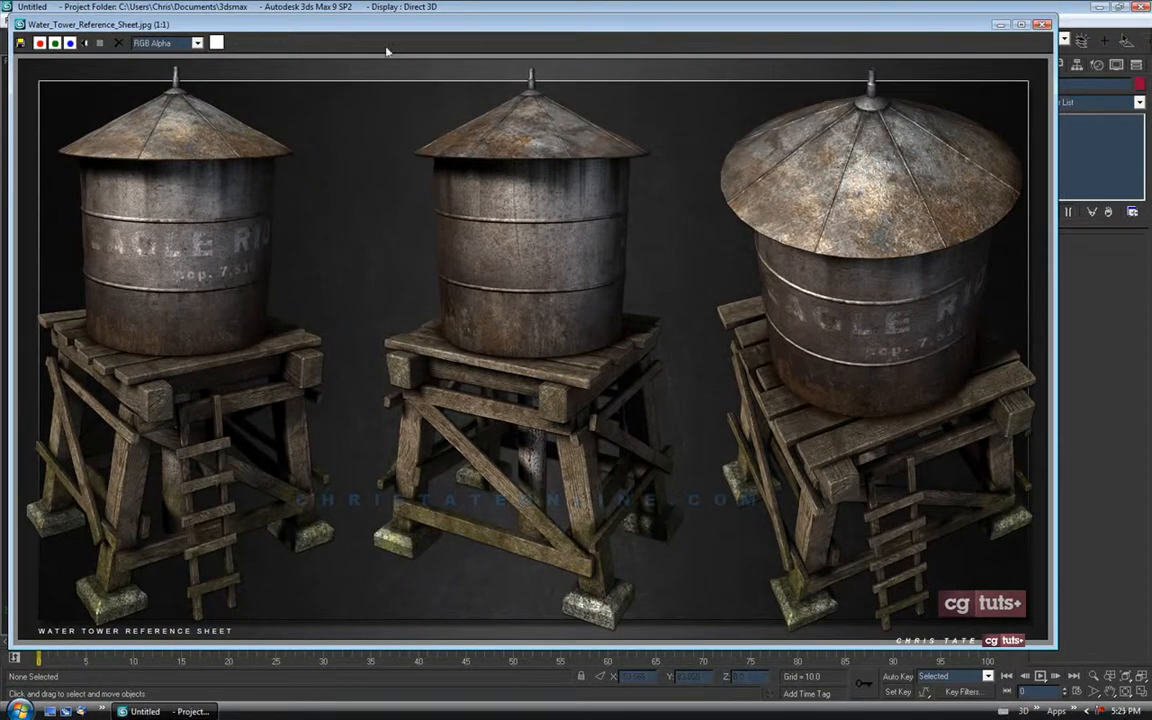
{"action": "left_click_drag", "start_coordinate": [375, 31], "coordinate": [369, 32]}
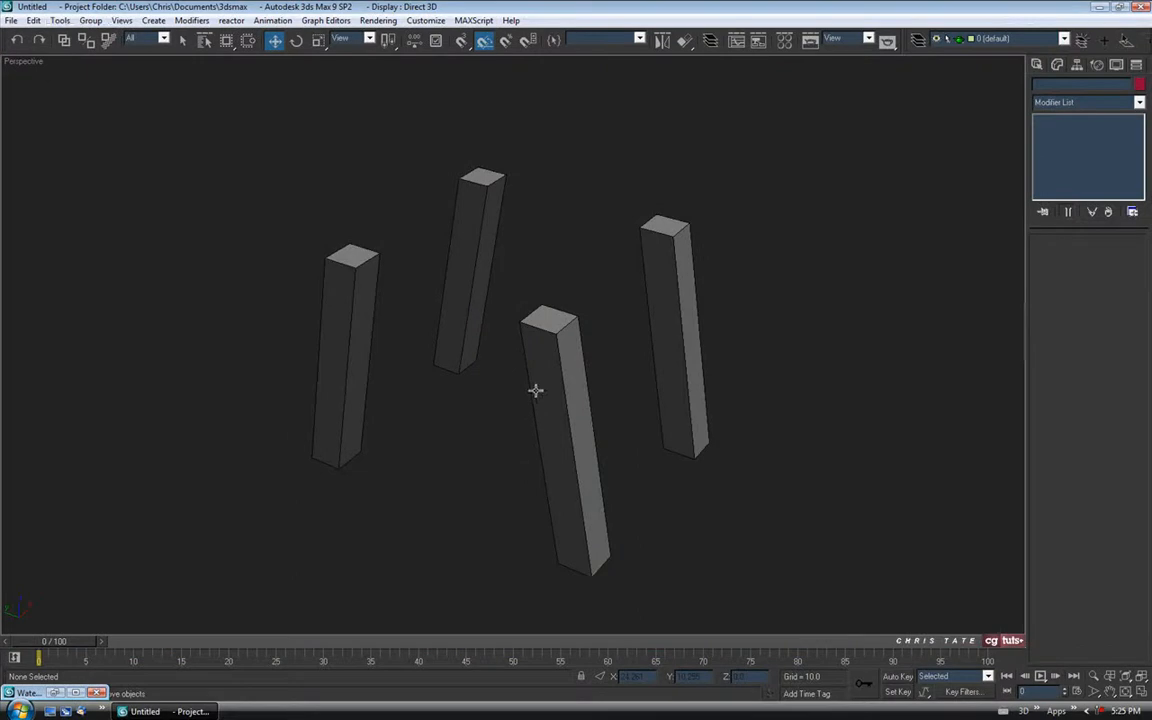
Create a box across one pair of legs in the Top view, about 10 long, 86.5 wide and 7.4 high.
{"action": "key", "text": "alt+w"}
{"action": "left_click", "coordinate": [283, 260]}
{"action": "key", "text": "alt+w"}
{"action": "middle_click_drag", "start_coordinate": [453, 345], "coordinate": [473, 329]}
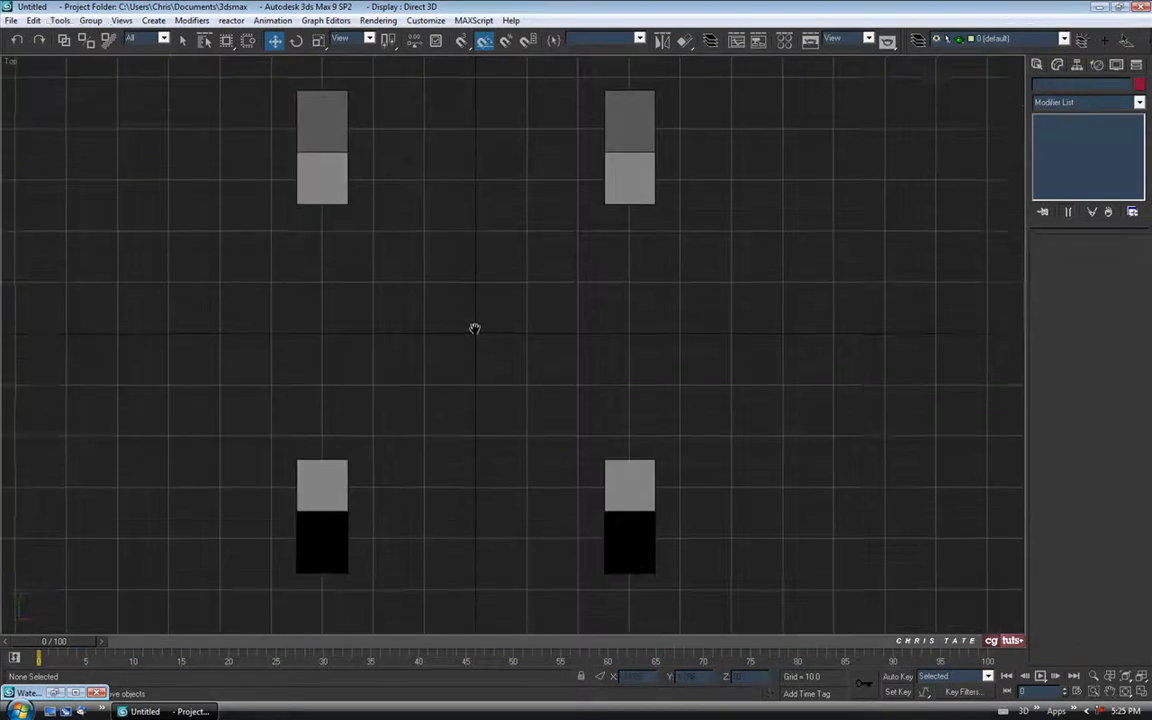
{"action": "left_click", "coordinate": [1038, 64]}
{"action": "left_click", "coordinate": [1058, 153]}
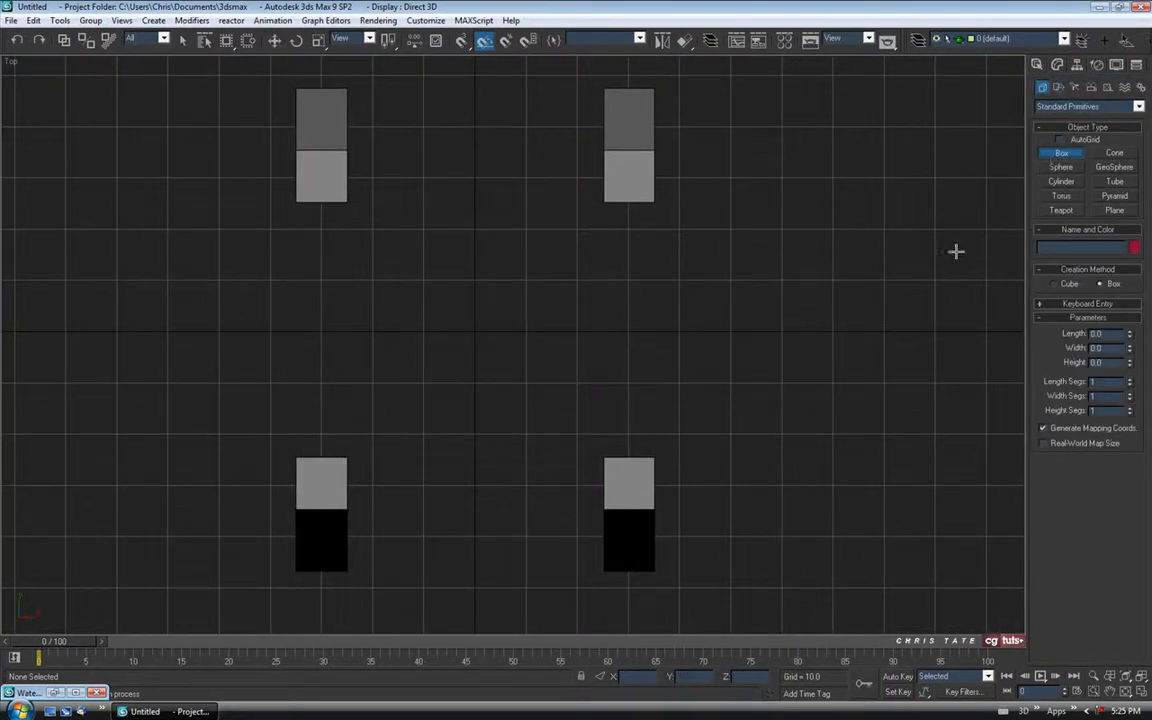
{"action": "left_click_drag", "start_coordinate": [252, 459], "coordinate": [695, 512]}
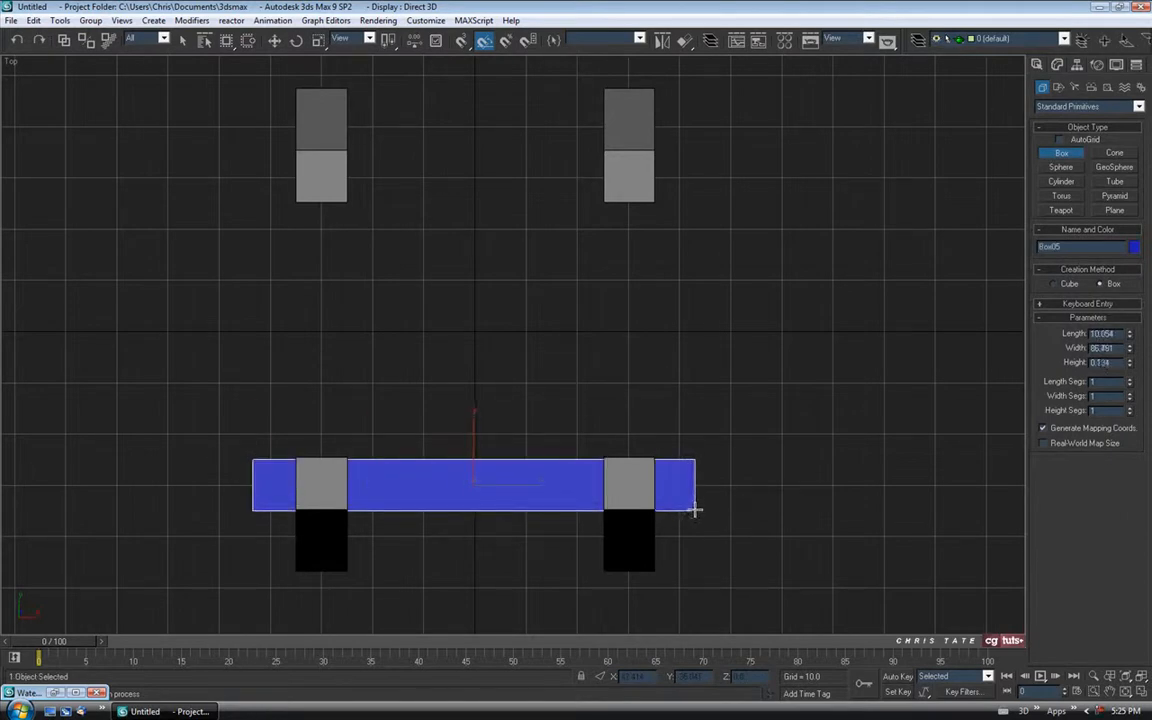
{"action": "left_click", "coordinate": [694, 473]}
{"action": "middle_click_drag", "start_coordinate": [660, 504], "coordinate": [663, 491]}
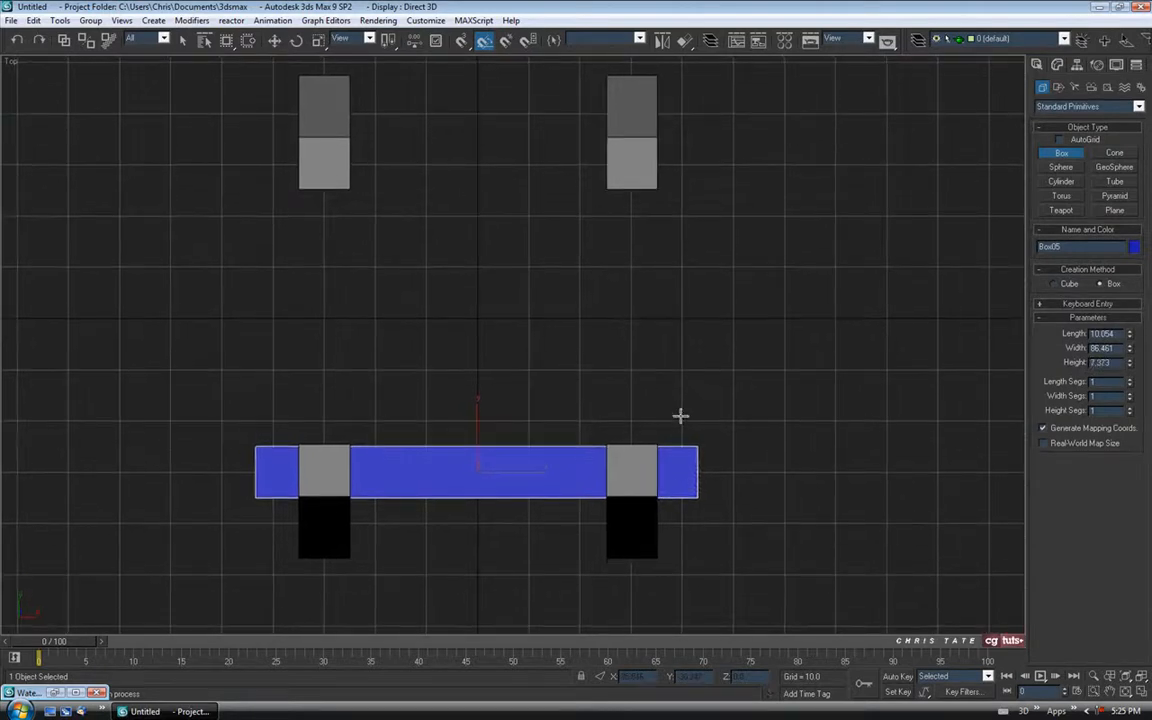
Maximize the Left view with the legs and new box in view, hide its grid and switch it to shaded display.
{"action": "key", "text": "alt+w"}
{"action": "right_click", "coordinate": [285, 521]}
{"action": "key", "text": "alt+w"}
{"action": "middle_click_drag", "start_coordinate": [535, 419], "coordinate": [548, 442]}
{"action": "scroll", "coordinate": [559, 370], "scroll_direction": "down", "scroll_amount": 2}
{"action": "middle_click_drag", "start_coordinate": [559, 368], "coordinate": [618, 397]}
{"action": "key", "text": "g"}
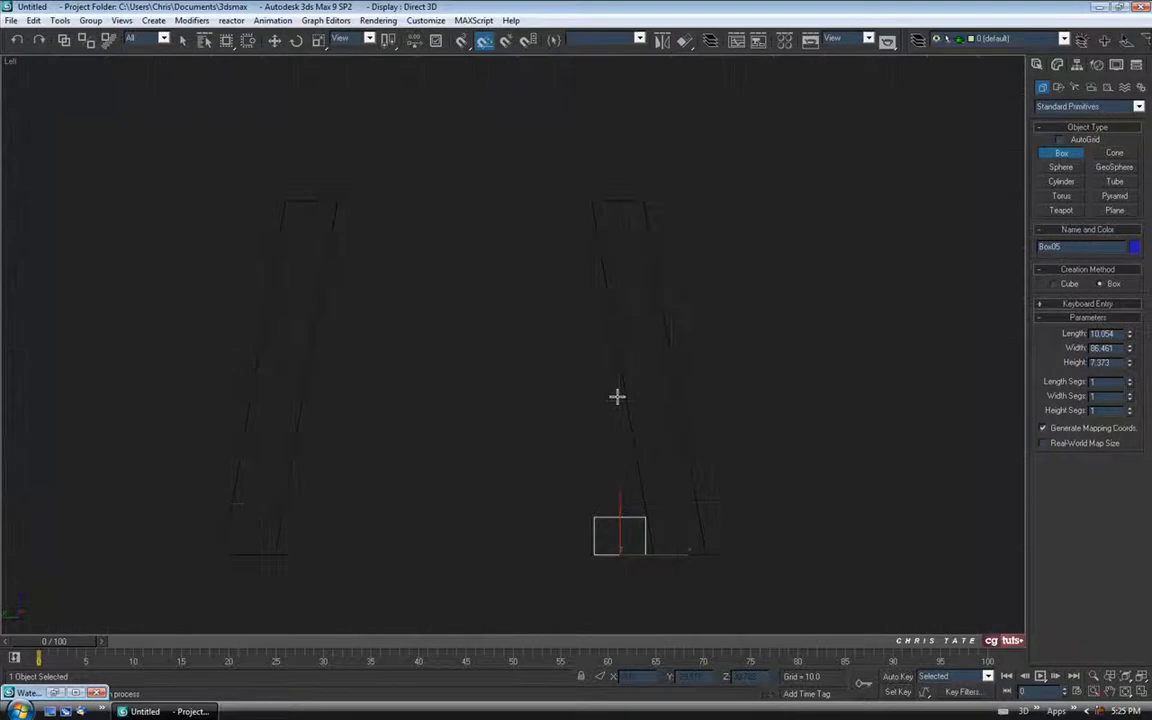
{"action": "key", "text": "F3"}
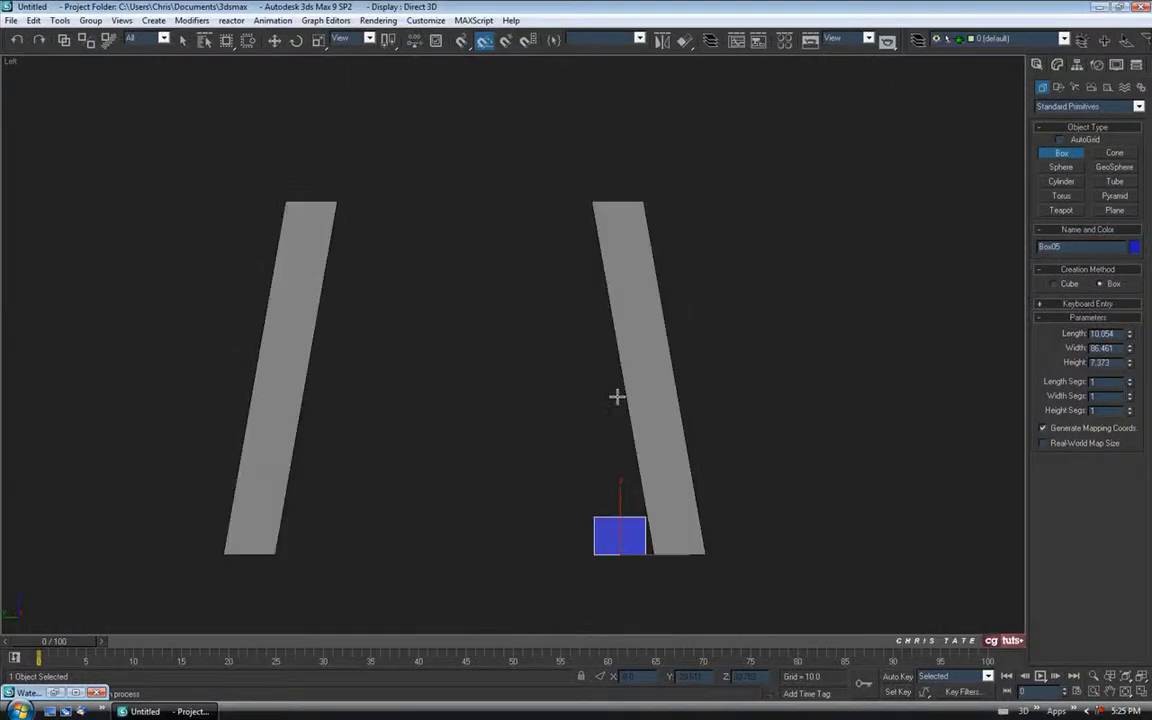
Move the box onto the tops of the opposite pair of legs, at about Y 30.25 and Z 69, aligned with their edges.
{"action": "left_click", "coordinate": [274, 40]}
{"action": "left_click_drag", "start_coordinate": [641, 529], "coordinate": [332, 180]}
{"action": "middle_click_drag", "start_coordinate": [341, 228], "coordinate": [458, 349]}
{"action": "scroll", "coordinate": [458, 349], "scroll_direction": "up", "scroll_amount": 3}
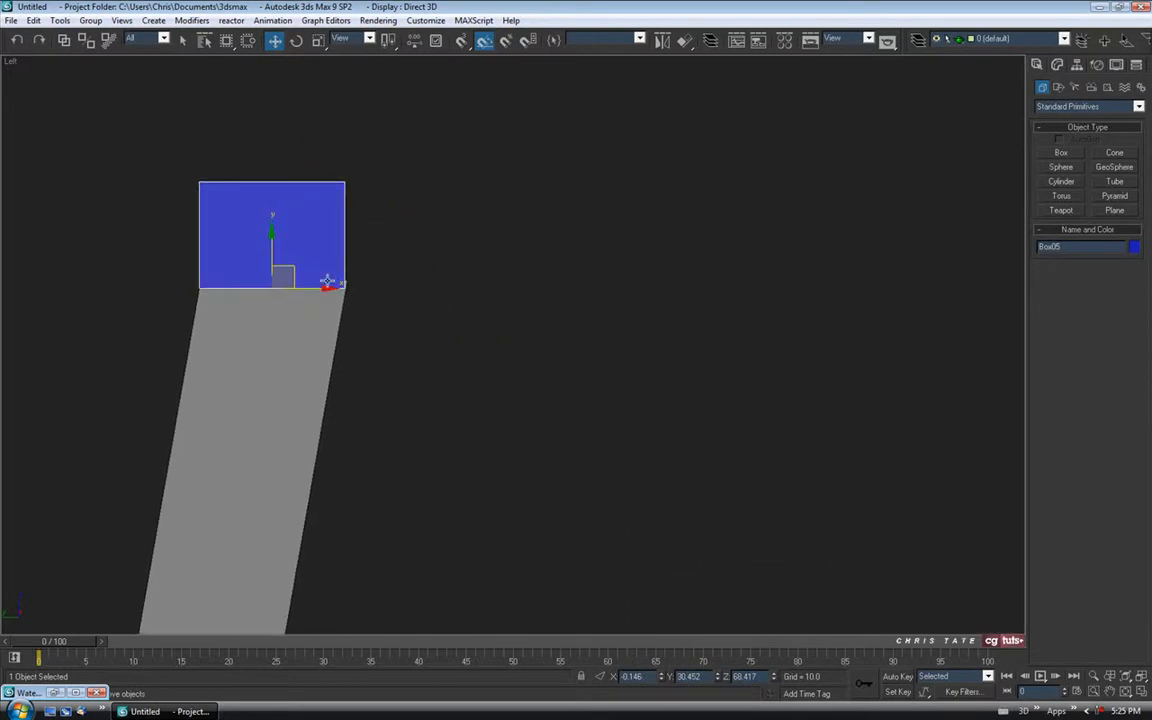
{"action": "mouse_move", "coordinate": [273, 255]}
{"action": "left_mouse_down"}
{"action": "mouse_move", "coordinate": [274, 245]}
{"action": "mouse_move", "coordinate": [284, 269]}
{"action": "left_mouse_up"}
{"action": "scroll", "coordinate": [330, 275], "scroll_direction": "down", "scroll_amount": 4}
{"action": "middle_click_drag", "start_coordinate": [545, 382], "coordinate": [530, 294]}
{"action": "scroll", "coordinate": [514, 336], "scroll_direction": "up", "scroll_amount": 2}
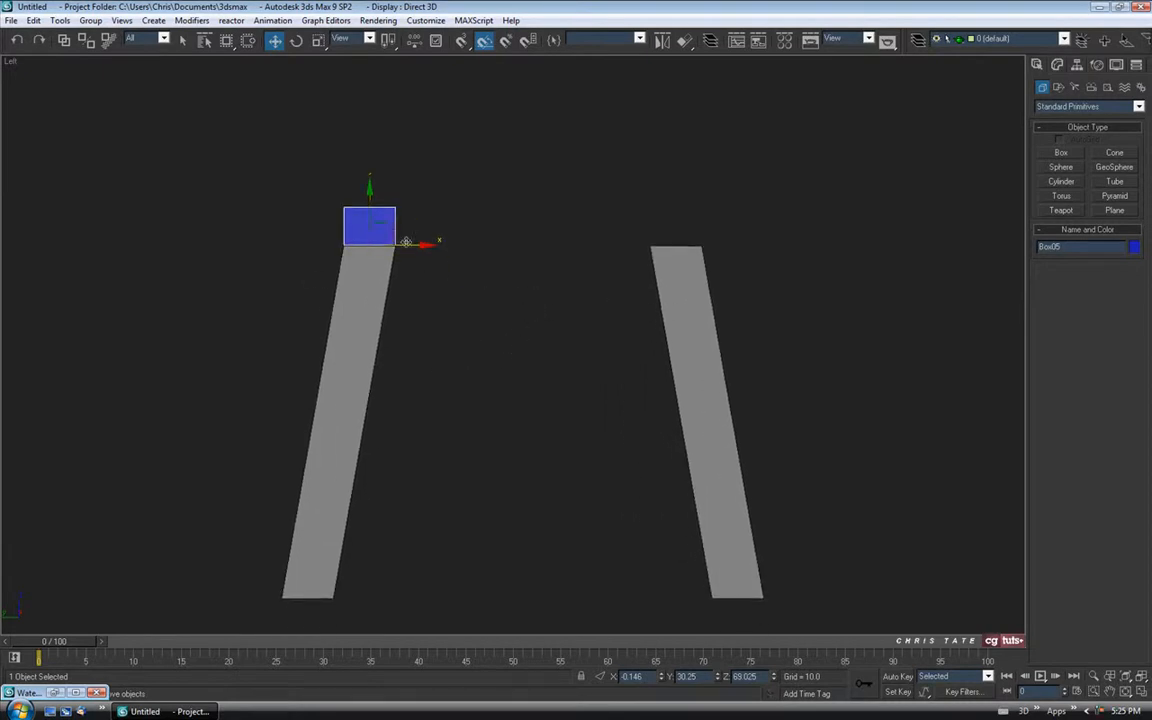
{"action": "middle_click_drag", "start_coordinate": [530, 393], "coordinate": [528, 369]}
Set the beam's length to 10 and width to 90, with the model shown in the Perspective view.
{"action": "left_click", "coordinate": [1141, 691]}
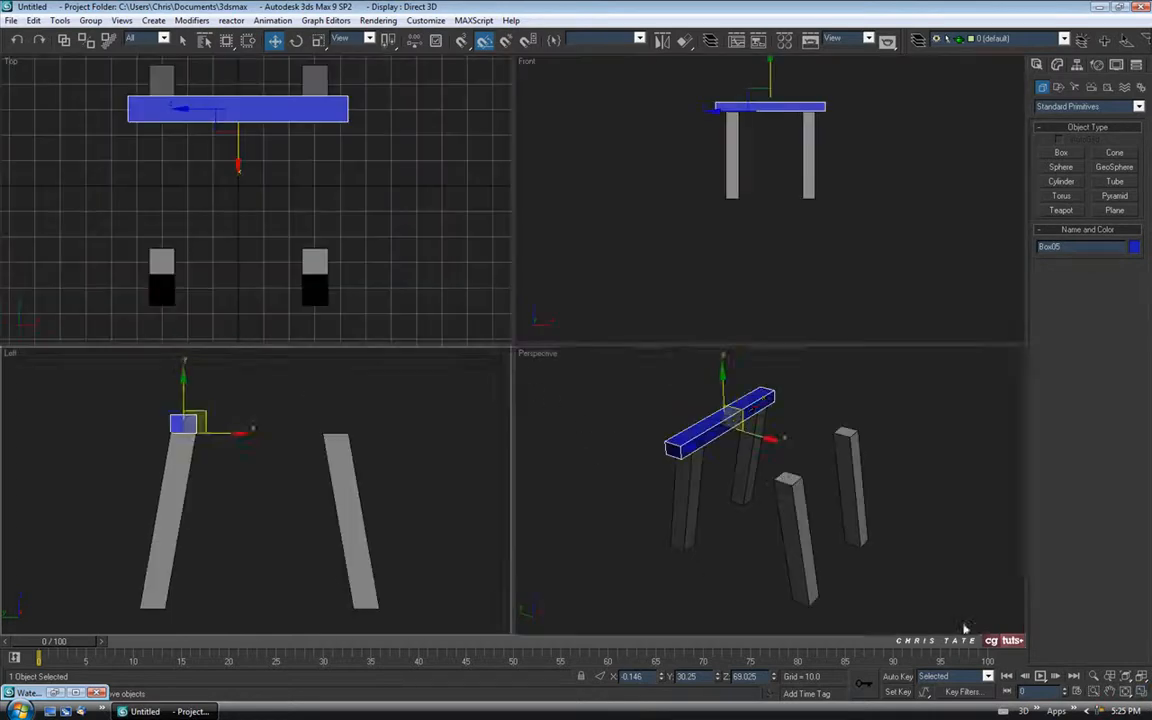
{"action": "left_click", "coordinate": [1141, 691]}
{"action": "middle_click_drag", "start_coordinate": [586, 419], "coordinate": [591, 474], "text": "alt"}
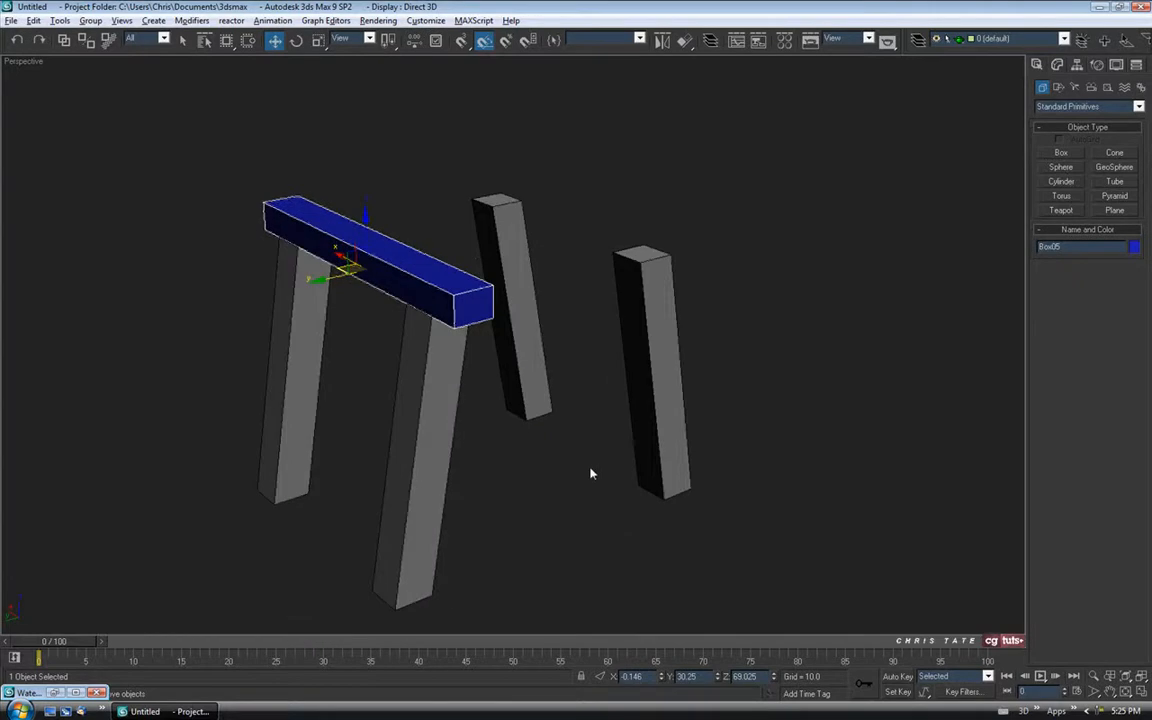
{"action": "left_click", "coordinate": [1055, 86]}
{"action": "middle_click_drag", "start_coordinate": [887, 272], "coordinate": [1005, 330], "text": "alt"}
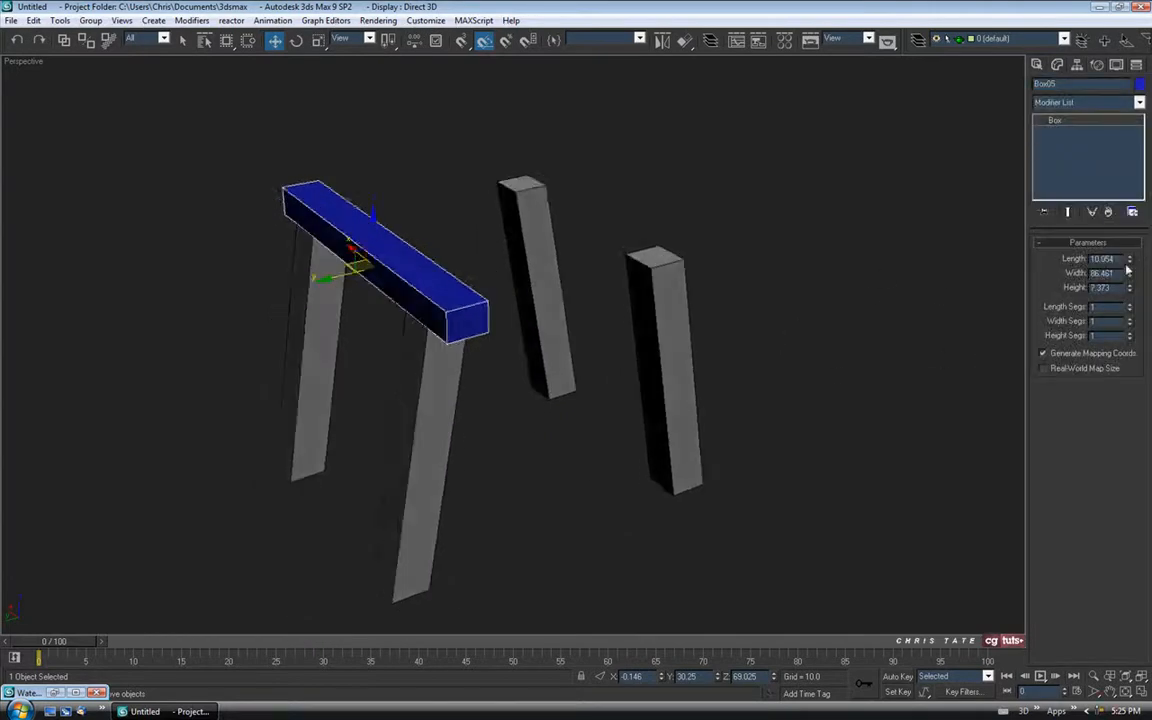
{"action": "left_click_drag", "start_coordinate": [1118, 258], "coordinate": [1042, 262]}
{"action": "type", "text": "10"}
{"action": "left_click_drag", "start_coordinate": [1116, 273], "coordinate": [1042, 275]}
{"action": "type", "text": "90"}
{"action": "key", "text": "Return"}
Check the beam's proportions on the reference sheet and increase the beam's height to about 12.1.
{"action": "mouse_move", "coordinate": [550, 350]}
{"action": "middle_mouse_down", "text": "alt"}
{"action": "mouse_move", "coordinate": [589, 332]}
{"action": "mouse_move", "coordinate": [561, 331]}
{"action": "middle_mouse_up", "text": "alt"}
{"action": "mouse_move", "coordinate": [727, 333]}
{"action": "middle_mouse_down", "text": "alt"}
{"action": "mouse_move", "coordinate": [738, 316]}
{"action": "mouse_move", "coordinate": [674, 337]}
{"action": "mouse_move", "coordinate": [711, 338]}
{"action": "middle_mouse_up", "text": "alt"}
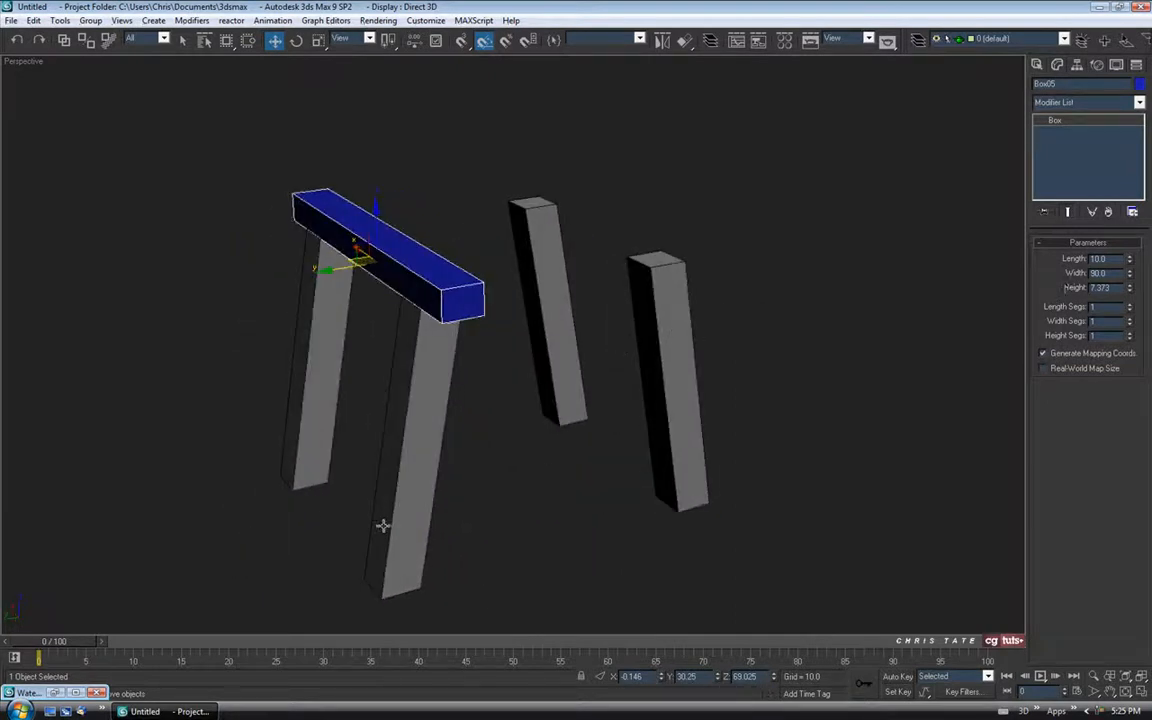
{"action": "left_click", "coordinate": [58, 694]}
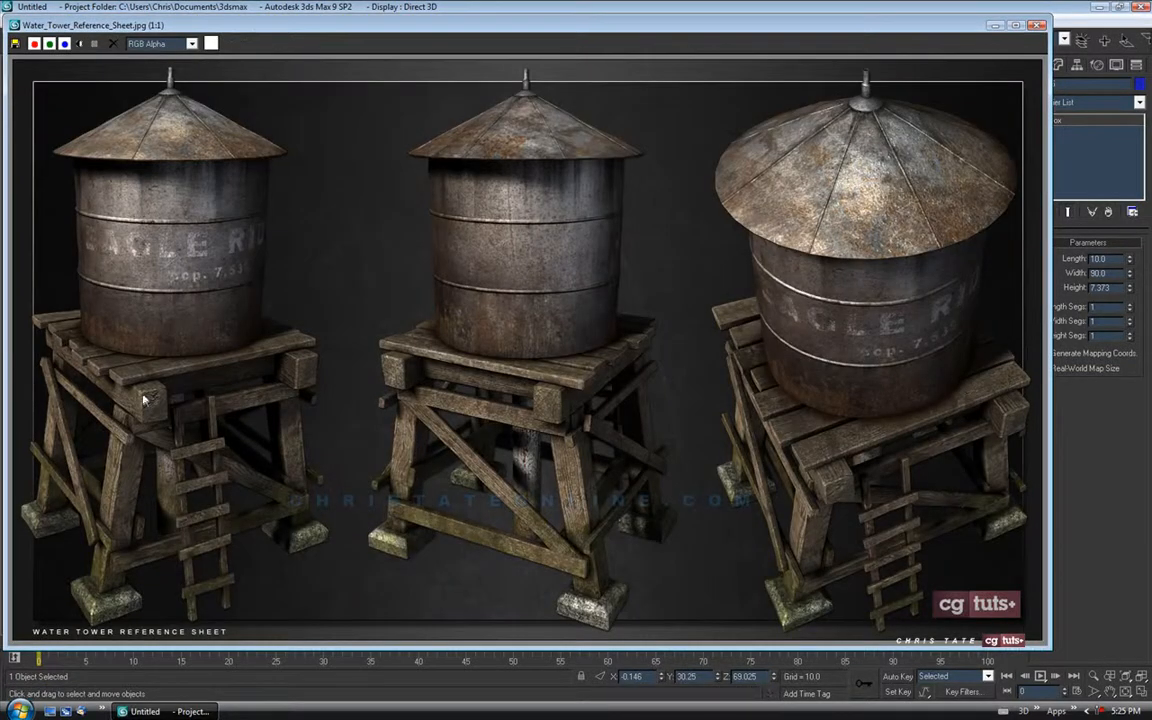
{"action": "left_click", "coordinate": [995, 25]}
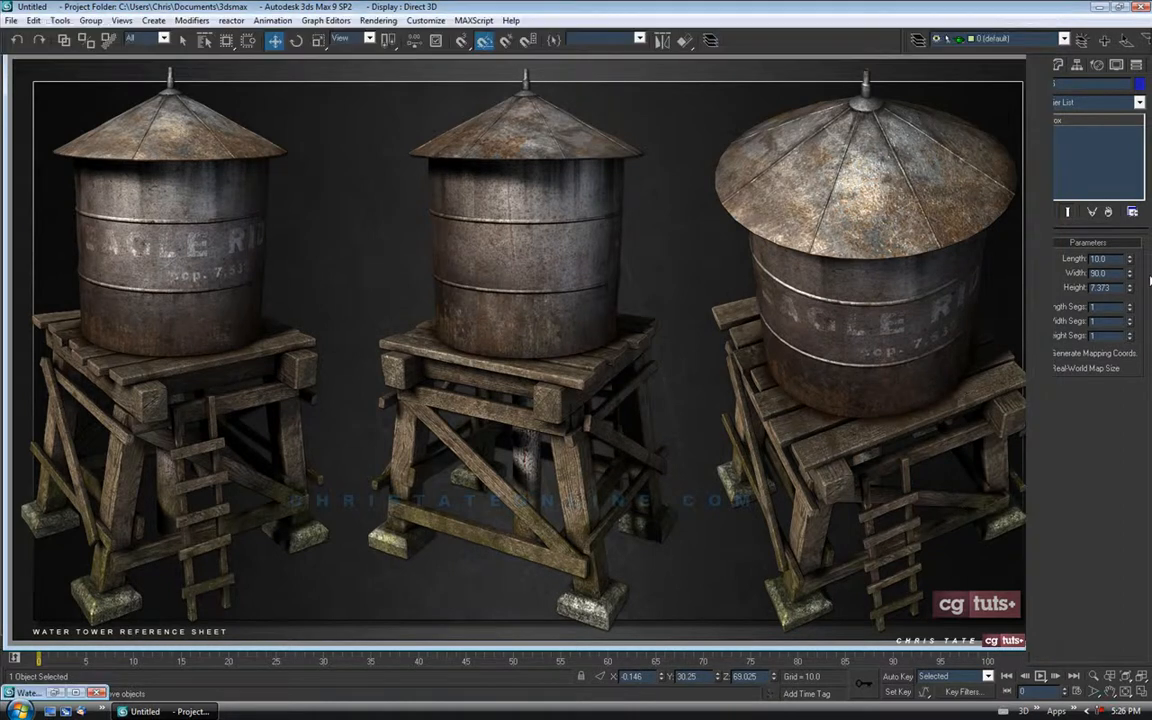
{"action": "left_click_drag", "start_coordinate": [1130, 288], "coordinate": [1130, 242]}
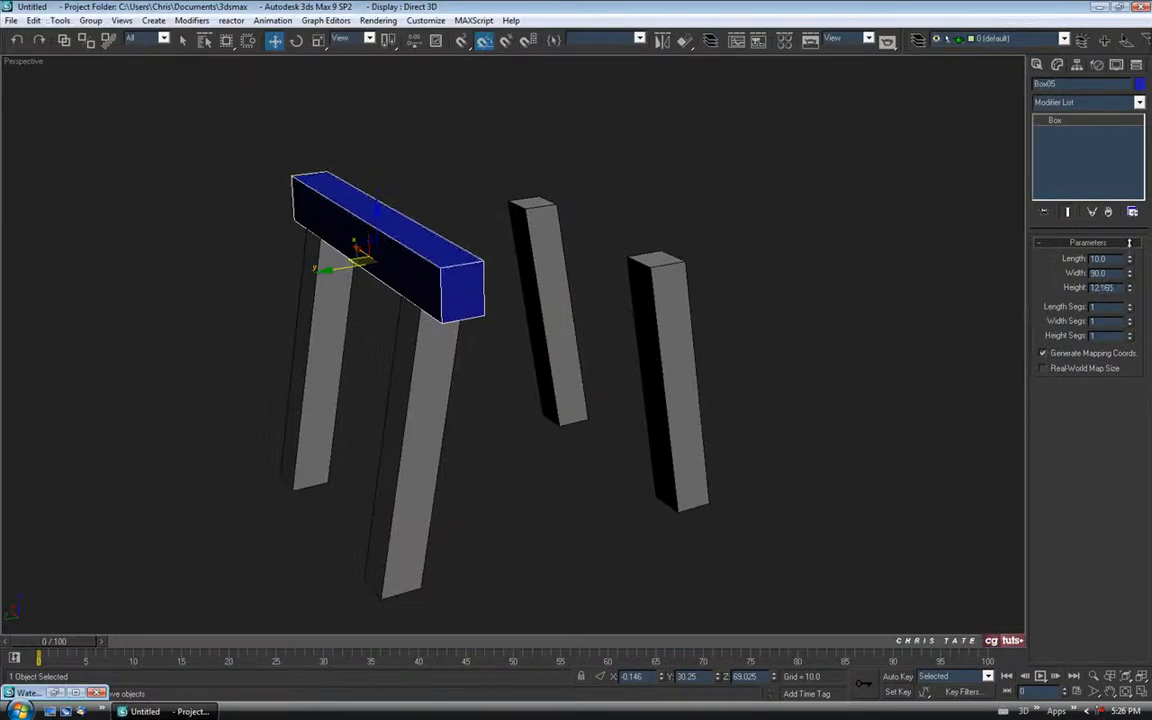
Set the beam's object color to black and assign it the grey 01 - Default material.
{"action": "mouse_move", "coordinate": [600, 320]}
{"action": "middle_mouse_down", "text": "alt"}
{"action": "mouse_move", "coordinate": [584, 321]}
{"action": "mouse_move", "coordinate": [627, 314]}
{"action": "mouse_move", "coordinate": [591, 316]}
{"action": "mouse_move", "coordinate": [594, 329]}
{"action": "middle_mouse_up", "text": "alt"}
{"action": "left_click", "coordinate": [1140, 84]}
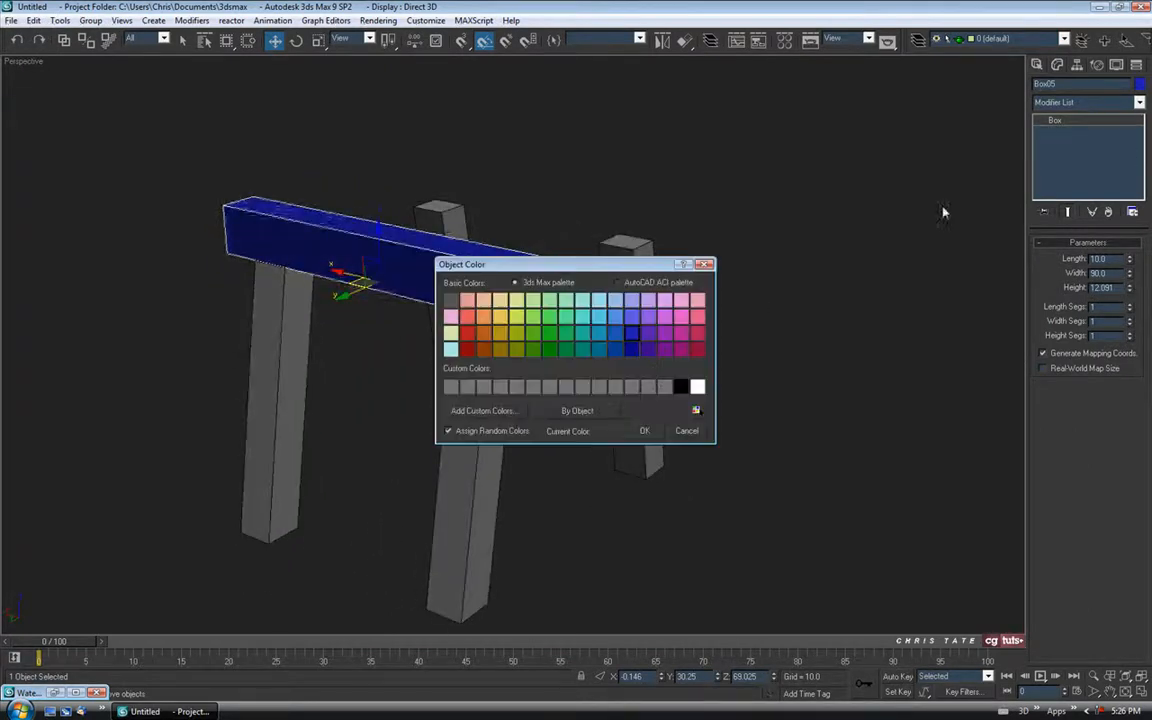
{"action": "left_click", "coordinate": [678, 387]}
{"action": "left_click", "coordinate": [644, 430]}
{"action": "key", "text": "m"}
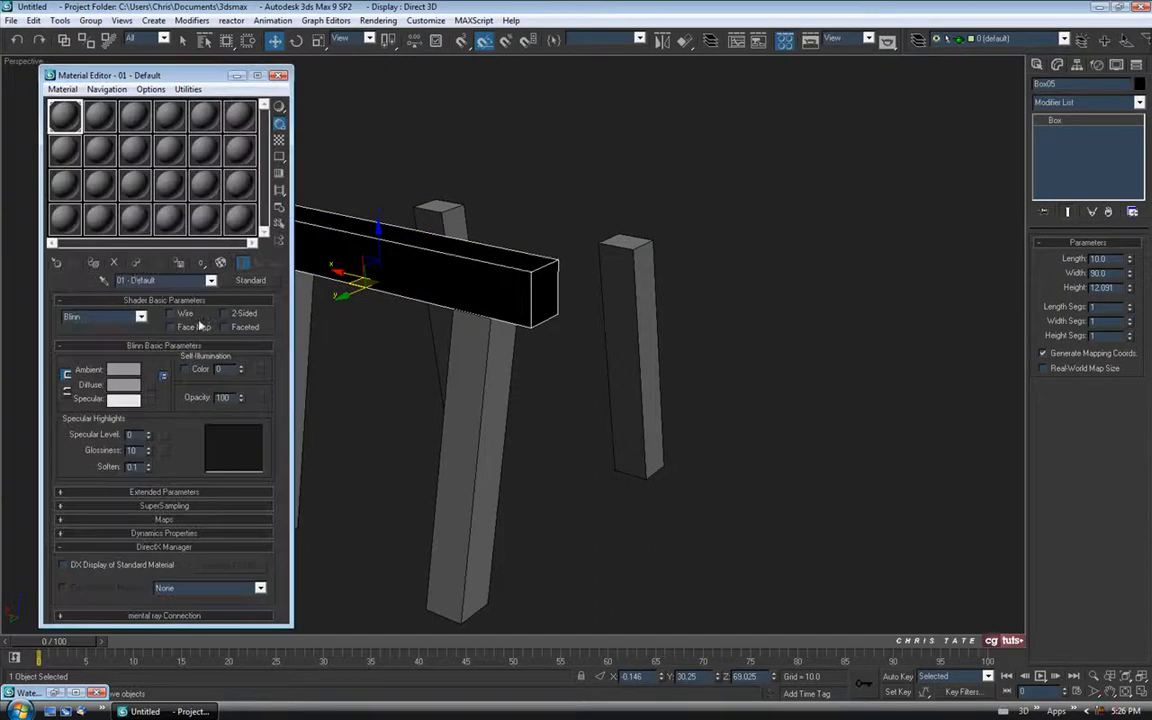
{"action": "left_click", "coordinate": [91, 263]}
{"action": "left_click", "coordinate": [281, 75]}
Clone the beam along the Y axis onto the other pair of legs, at about Y -29.3.
{"action": "middle_click_drag", "start_coordinate": [560, 300], "coordinate": [475, 326], "text": "alt"}
{"action": "left_click_drag", "start_coordinate": [411, 207], "coordinate": [627, 294], "text": "shift"}
{"action": "left_click", "coordinate": [565, 416]}
{"action": "mouse_move", "coordinate": [617, 470]}
{"action": "middle_mouse_down", "text": "alt"}
{"action": "mouse_move", "coordinate": [645, 360]}
{"action": "mouse_move", "coordinate": [597, 283]}
{"action": "middle_mouse_up", "text": "alt"}
{"action": "middle_click_drag", "start_coordinate": [720, 342], "coordinate": [737, 248], "text": "alt"}
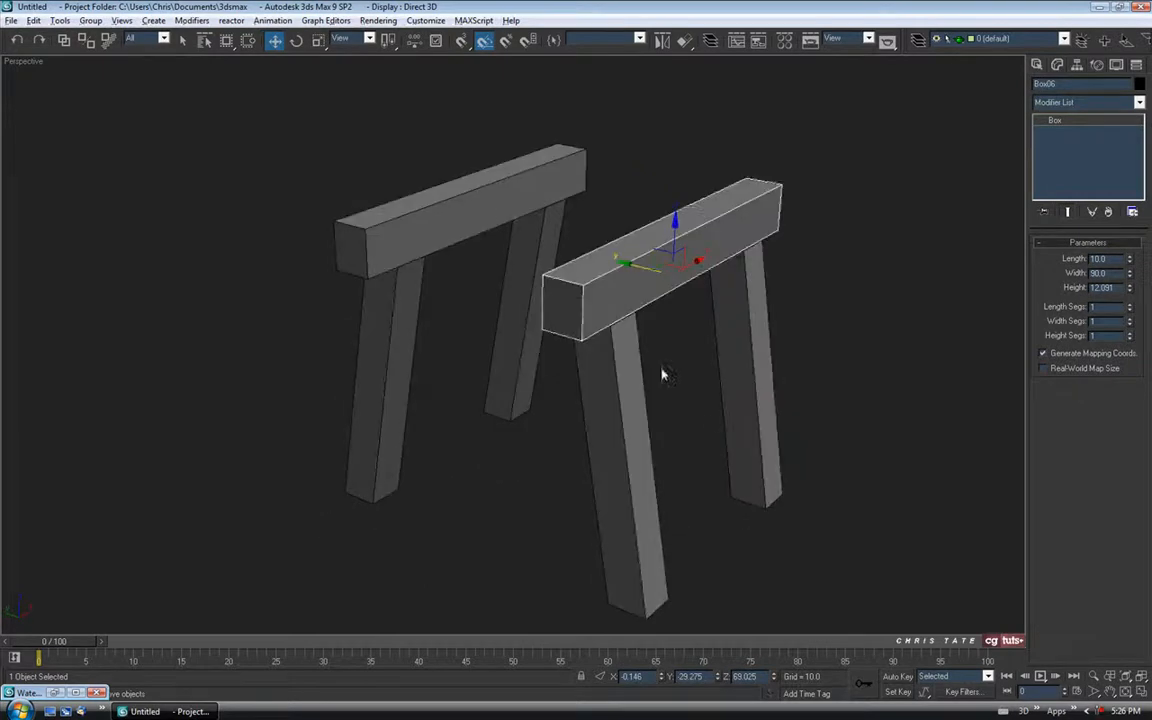
Check the cross beams between the two support beams on the water tower reference sheet, with the model in the Top view.
{"action": "left_click", "coordinate": [1141, 692]}
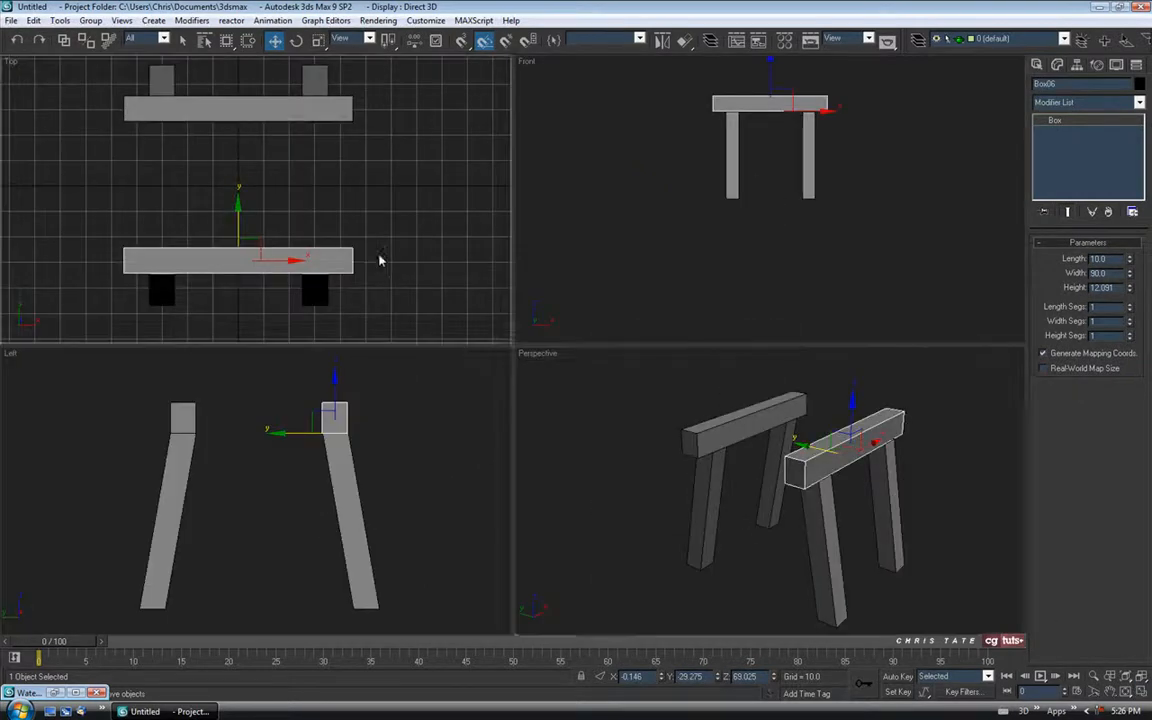
{"action": "scroll", "coordinate": [385, 265], "scroll_direction": "up", "scroll_amount": 4}
{"action": "key", "text": "alt+w"}
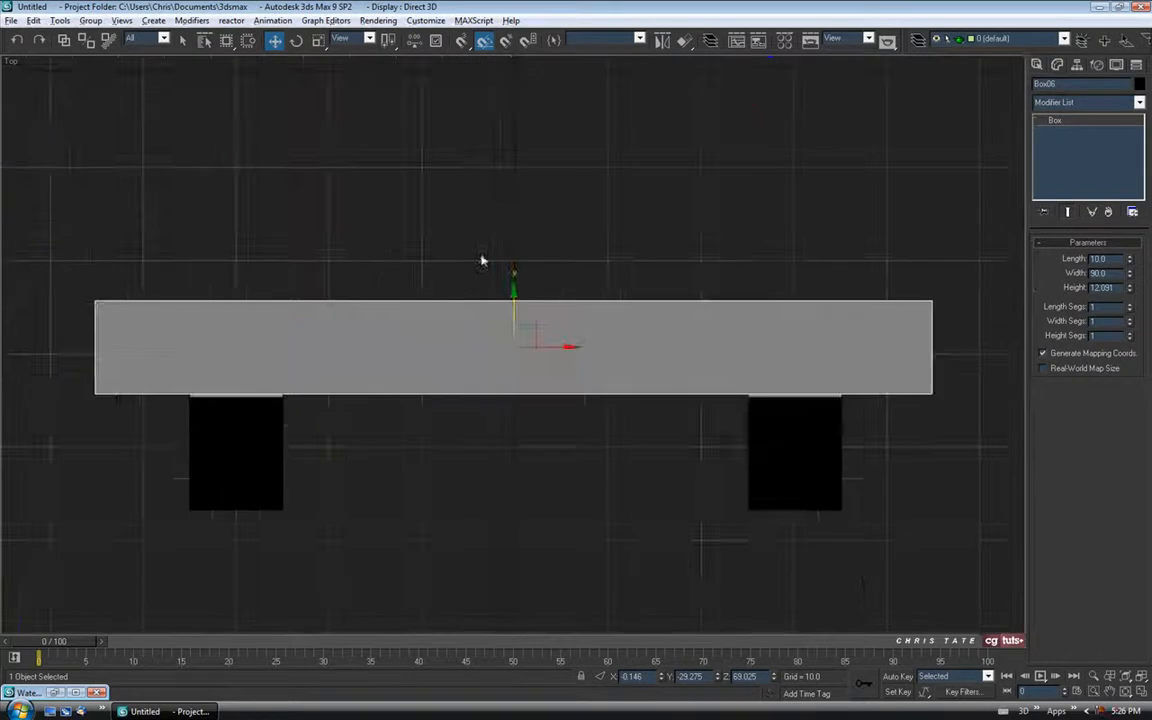
{"action": "scroll", "coordinate": [460, 280], "scroll_direction": "down", "scroll_amount": 8}
{"action": "middle_click_drag", "start_coordinate": [505, 236], "coordinate": [514, 303]}
{"action": "scroll", "coordinate": [496, 316], "scroll_direction": "up", "scroll_amount": 2}
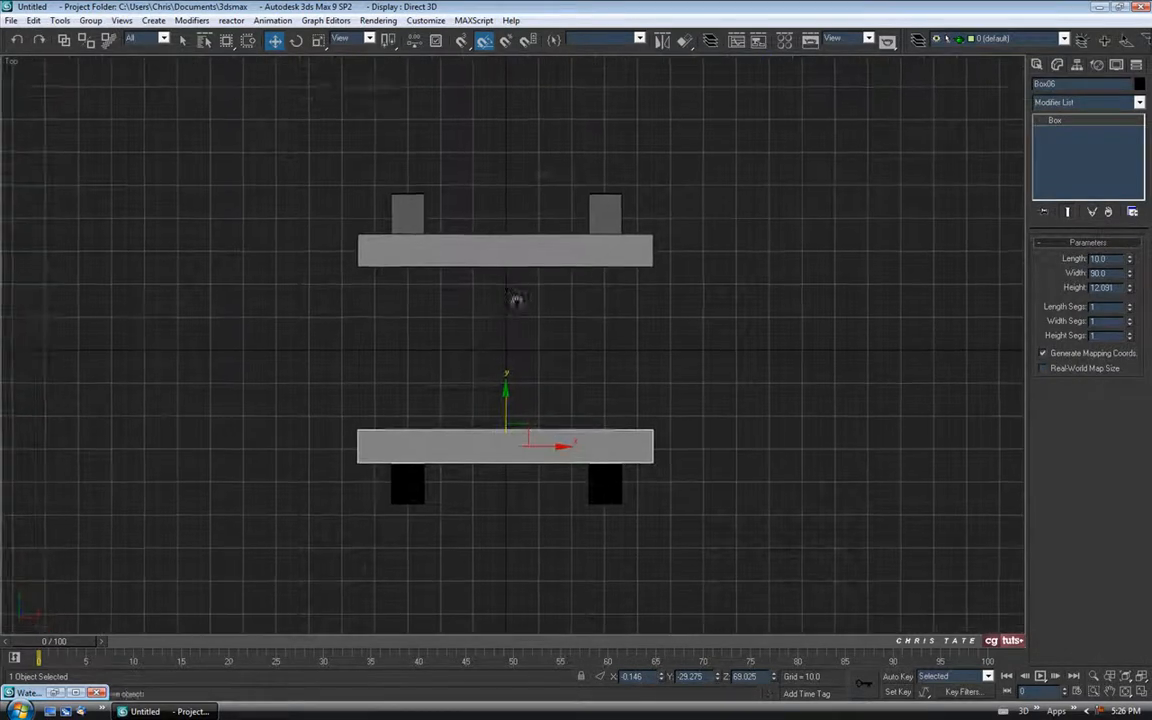
{"action": "left_click", "coordinate": [52, 693]}
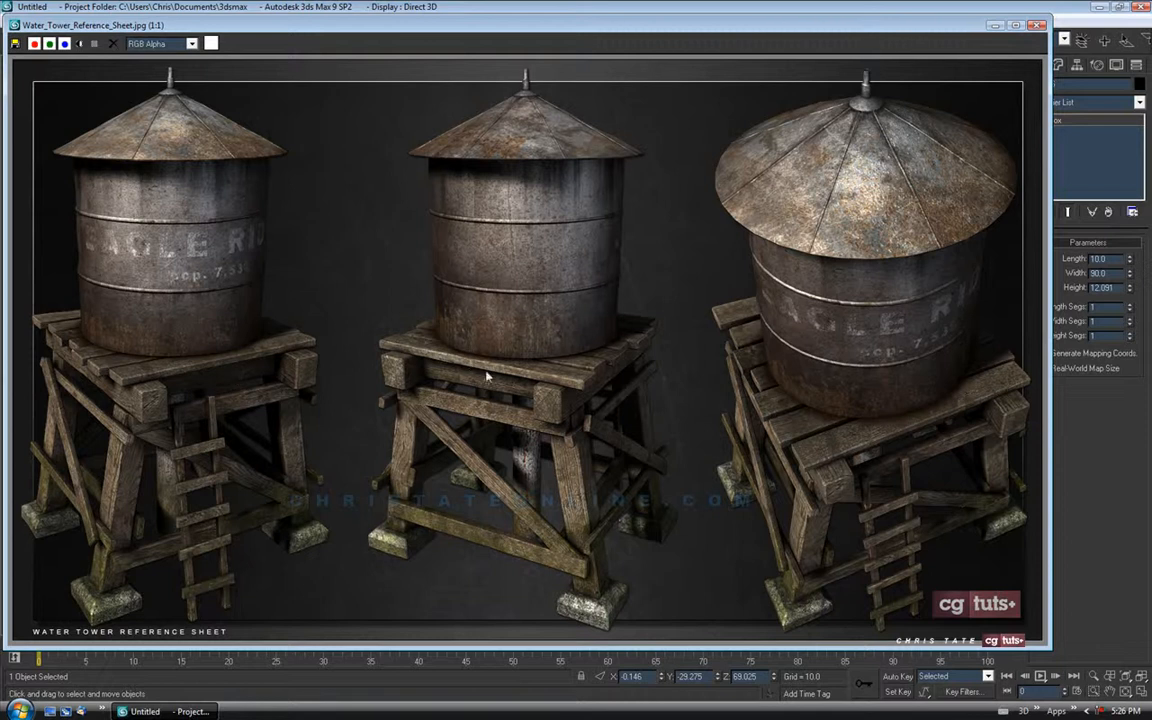
{"action": "left_click", "coordinate": [994, 25]}
Create a box spanning the gap between the two support beams, about 49.4 long, 8.7 wide and 10 high, in line with one pair of legs.
{"action": "scroll", "coordinate": [484, 331], "scroll_direction": "up", "scroll_amount": 2}
{"action": "middle_click_drag", "start_coordinate": [516, 260], "coordinate": [515, 298]}
{"action": "left_click", "coordinate": [1037, 65]}
{"action": "left_click", "coordinate": [1061, 152]}
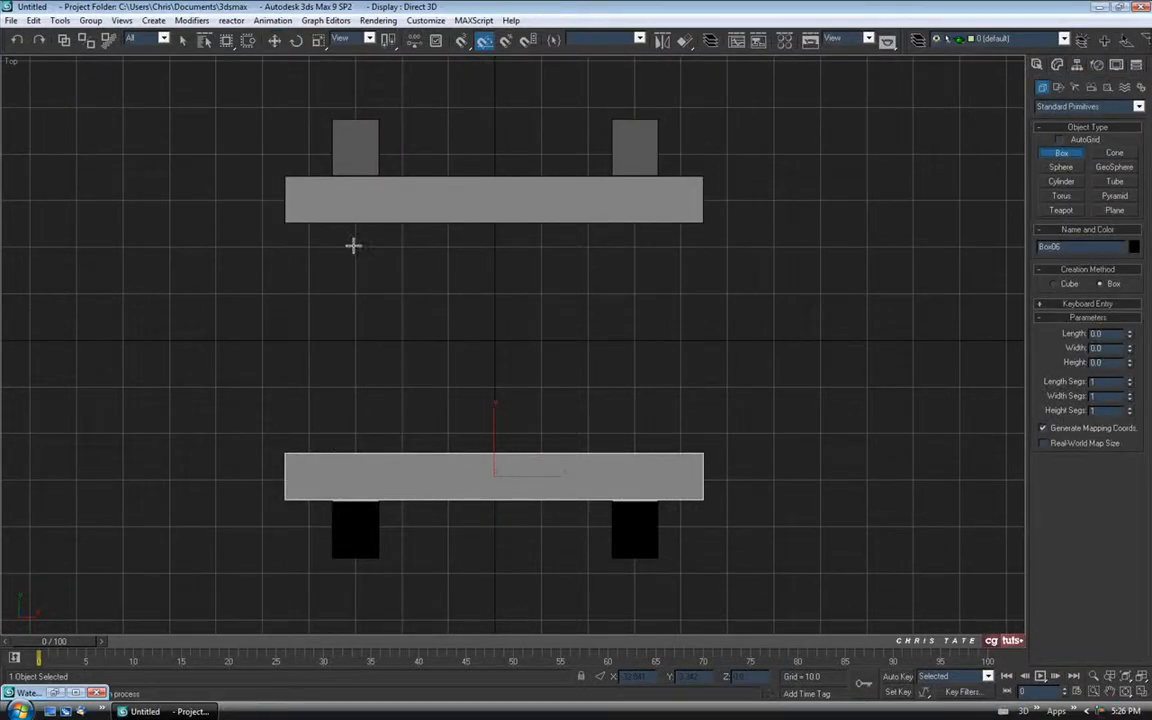
{"action": "left_click_drag", "start_coordinate": [336, 224], "coordinate": [378, 453]}
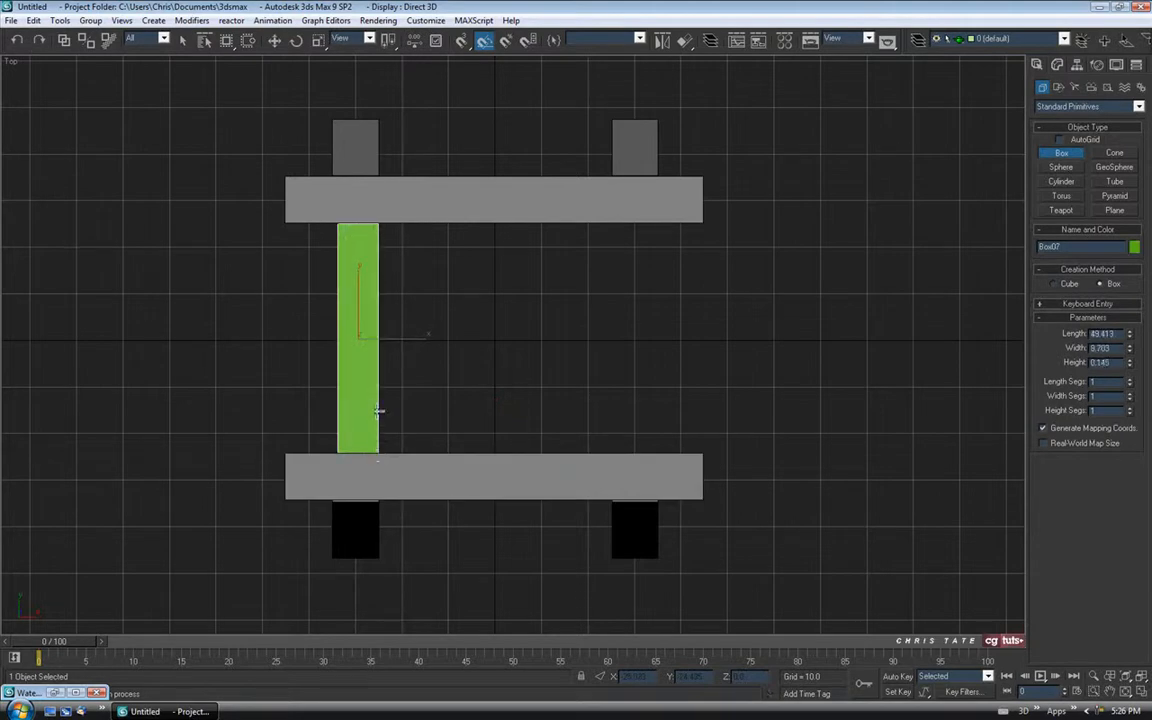
{"action": "left_click", "coordinate": [451, 375]}
{"action": "key", "text": "alt+w"}
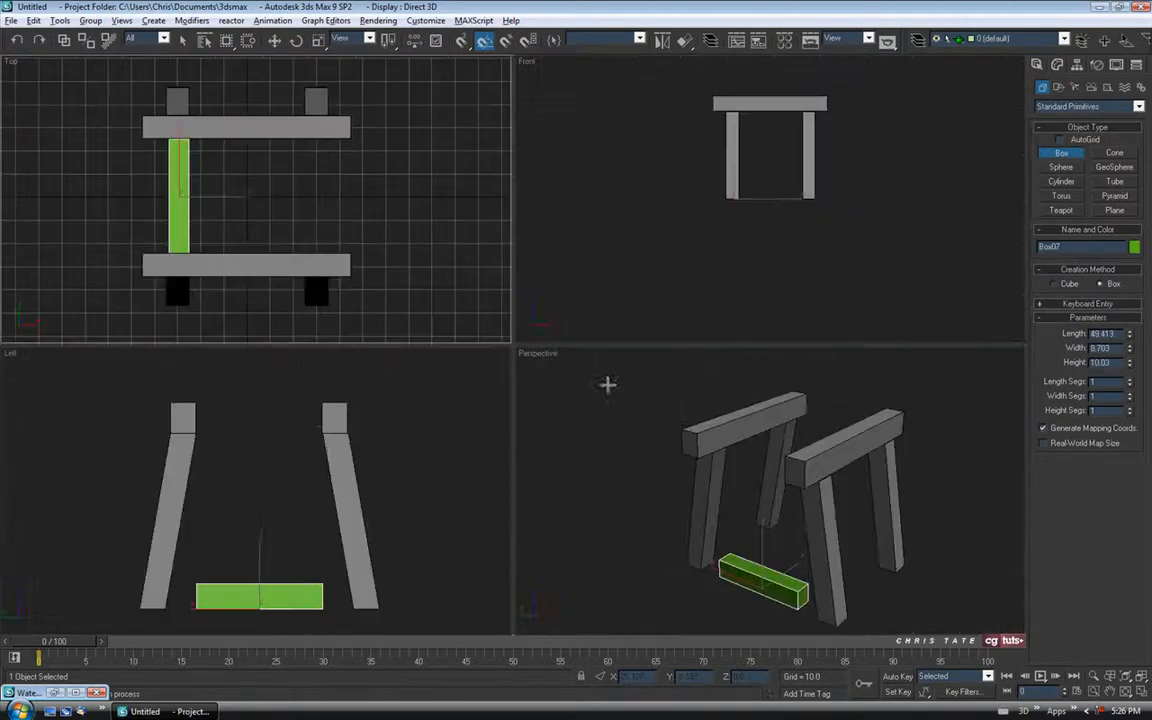
Raise the cross beam vertically to about Z 71 so its top is level with the support beams.
{"action": "key", "text": "w"}
{"action": "left_click_drag", "start_coordinate": [260, 553], "coordinate": [256, 374]}
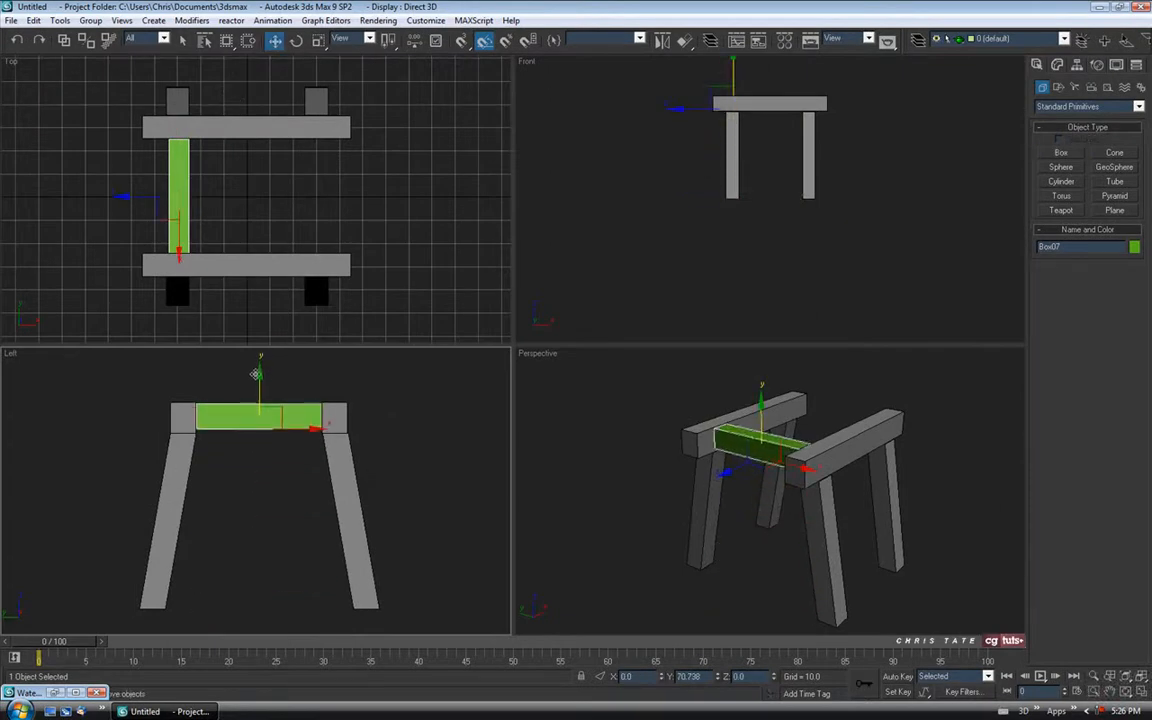
{"action": "left_click", "coordinate": [780, 455]}
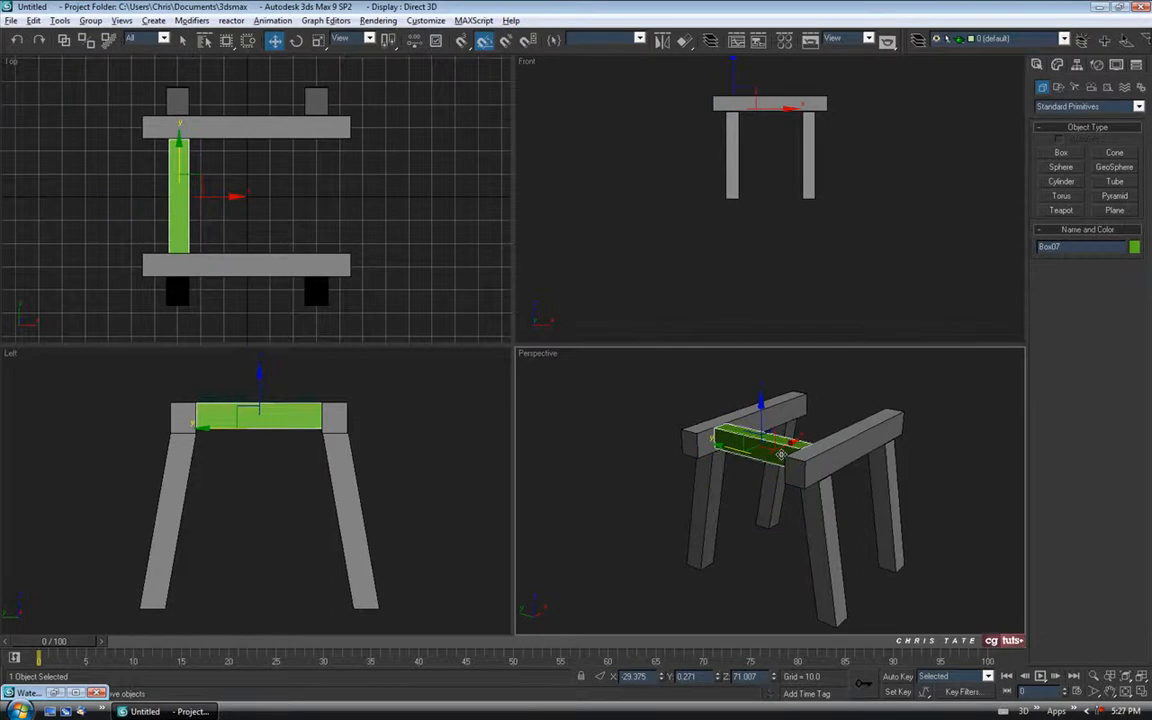
{"action": "key", "text": "alt+w"}
{"action": "scroll", "coordinate": [617, 442], "scroll_direction": "up", "scroll_amount": 6}
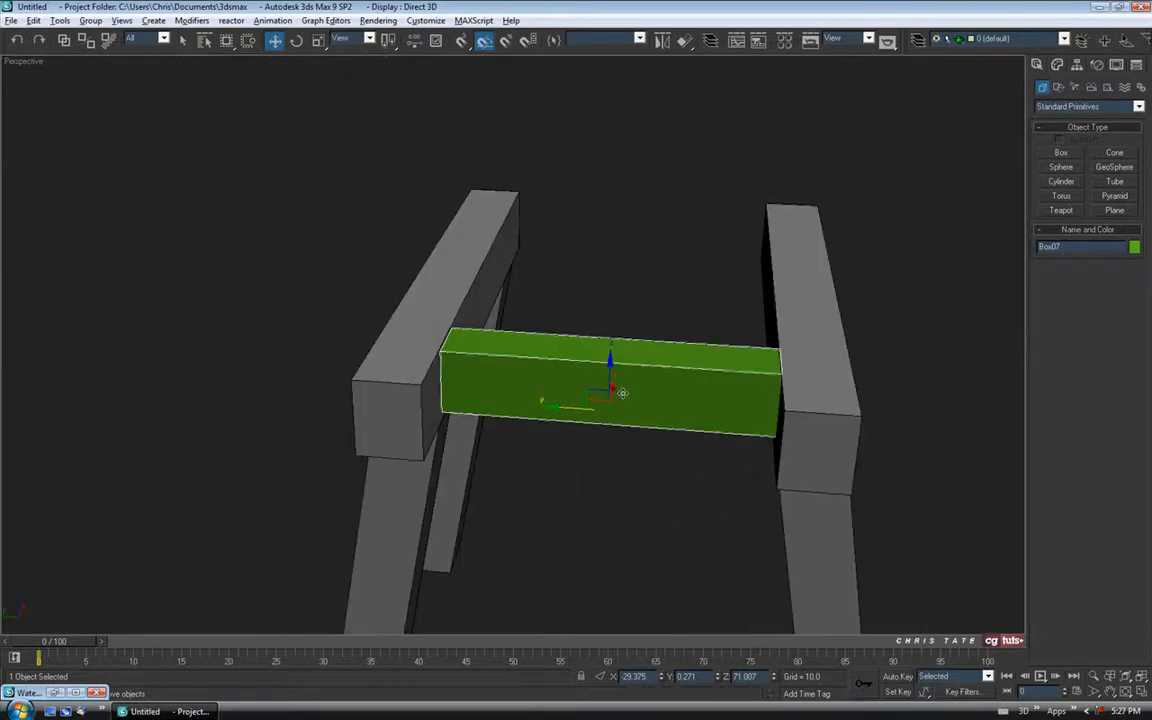
{"action": "middle_click_drag", "start_coordinate": [622, 393], "coordinate": [666, 412], "text": "alt"}
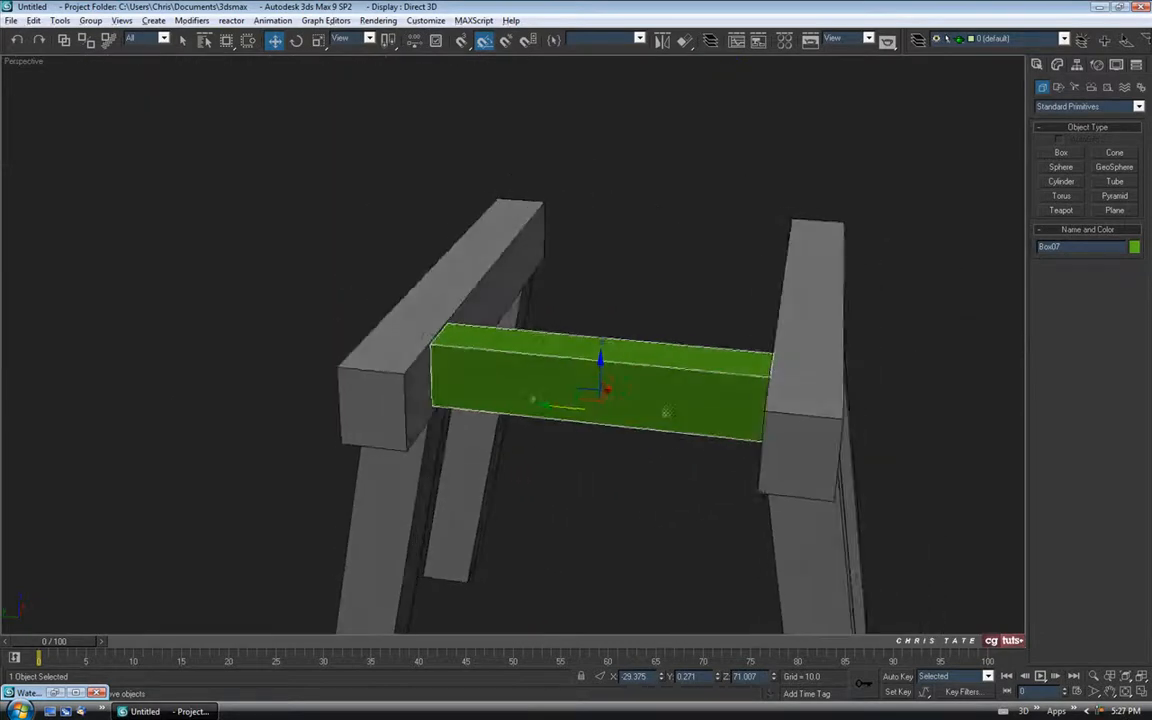
Increase the cross beam's length to about 53.86.
{"action": "left_click", "coordinate": [1057, 65]}
{"action": "middle_click_drag", "start_coordinate": [615, 345], "coordinate": [890, 271], "text": "alt"}
{"action": "scroll", "coordinate": [722, 363], "scroll_direction": "down", "scroll_amount": 5}
{"action": "left_click_drag", "start_coordinate": [1130, 262], "coordinate": [1129, 253]}
{"action": "middle_click_drag", "start_coordinate": [734, 294], "coordinate": [613, 338], "text": "alt"}
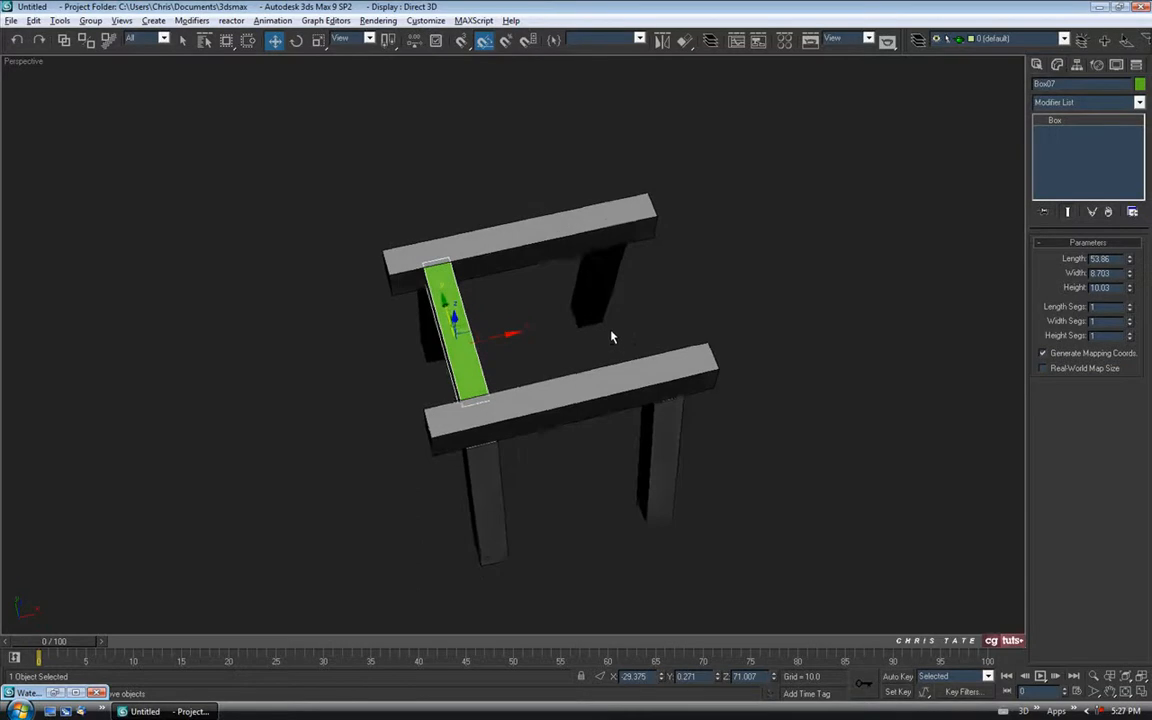
Reduce the cross beam's width to about 7.57 and set its height to 10.
{"action": "scroll", "coordinate": [613, 338], "scroll_direction": "up", "scroll_amount": 2}
{"action": "left_click_drag", "start_coordinate": [1130, 278], "coordinate": [1129, 289]}
{"action": "middle_click_drag", "start_coordinate": [540, 262], "coordinate": [621, 216], "text": "alt"}
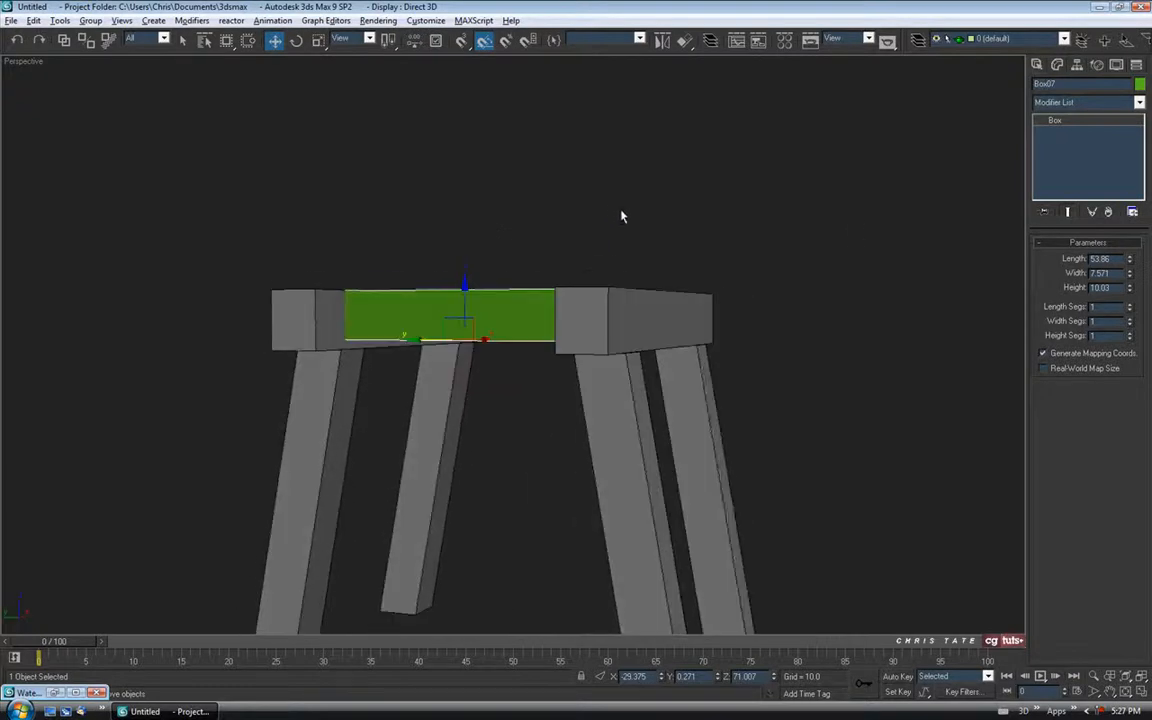
{"action": "type", "text": "10"}
{"action": "key", "text": "Return"}
Shift the cross beam along the Y axis to about Y -1.46 so one end meets the inner face of its support beam.
{"action": "middle_click_drag", "start_coordinate": [791, 301], "coordinate": [673, 328], "text": "alt"}
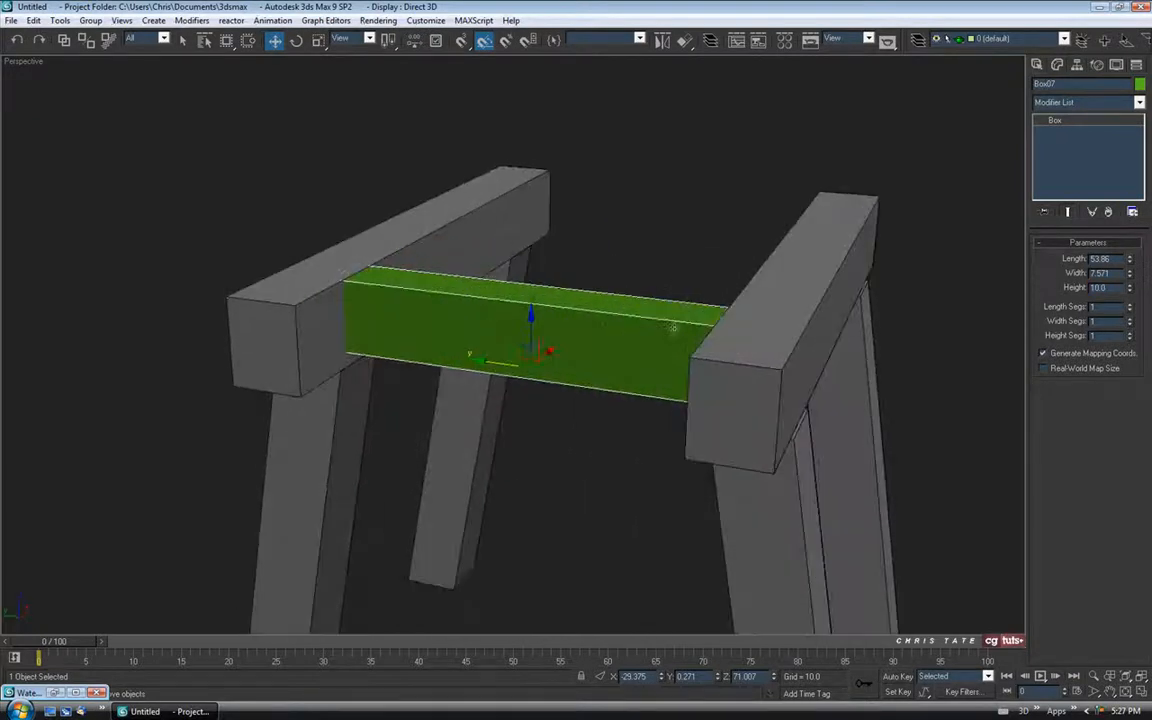
{"action": "middle_click_drag", "start_coordinate": [470, 242], "coordinate": [443, 229]}
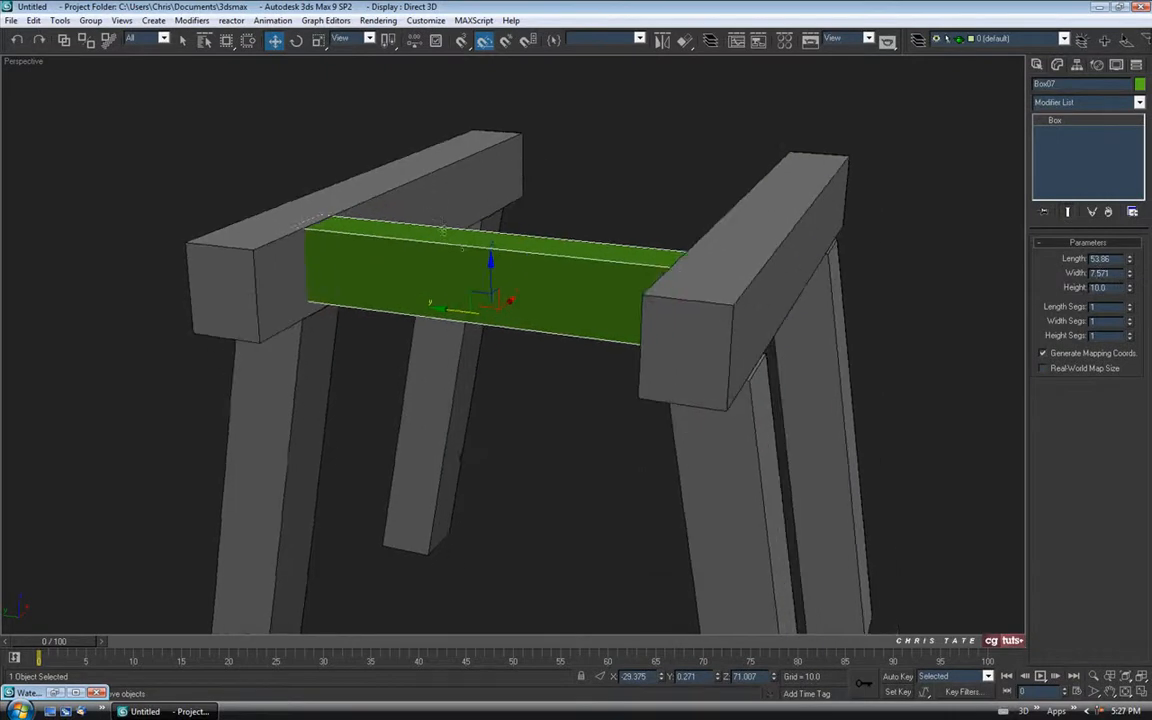
{"action": "left_click_drag", "start_coordinate": [437, 311], "coordinate": [452, 312]}
{"action": "middle_click_drag", "start_coordinate": [729, 350], "coordinate": [873, 340], "text": "alt"}
{"action": "middle_click_drag", "start_coordinate": [753, 342], "coordinate": [751, 288], "text": "alt"}
{"action": "scroll", "coordinate": [681, 305], "scroll_direction": "down", "scroll_amount": 3}
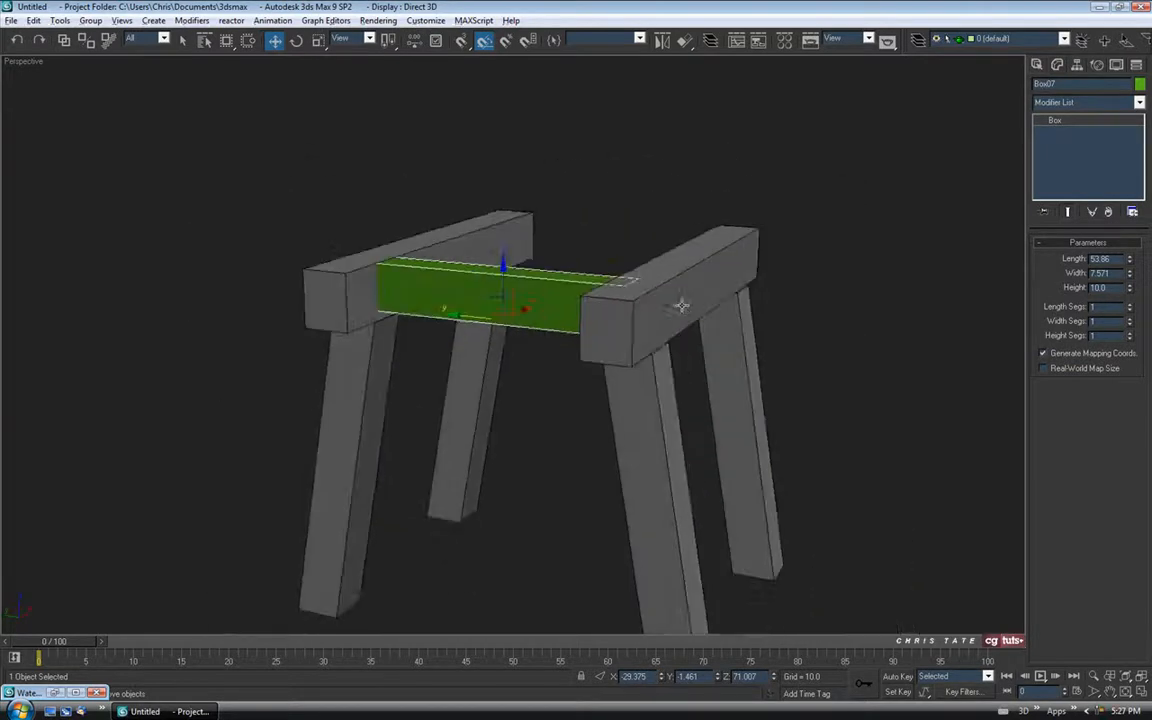
Move the other support beam and its two legs outward along Y to meet the cross beam's free end, and reselect the cross beam.
{"action": "left_click_drag", "start_coordinate": [698, 186], "coordinate": [773, 508]}
{"action": "left_click", "coordinate": [612, 465], "text": "ctrl"}
{"action": "middle_click_drag", "start_coordinate": [612, 465], "coordinate": [640, 452], "text": "alt"}
{"action": "left_click_drag", "start_coordinate": [652, 385], "coordinate": [653, 385]}
{"action": "mouse_move", "coordinate": [603, 372]}
{"action": "middle_mouse_down", "text": "alt"}
{"action": "mouse_move", "coordinate": [666, 381]}
{"action": "mouse_move", "coordinate": [569, 400]}
{"action": "mouse_move", "coordinate": [609, 393]}
{"action": "mouse_move", "coordinate": [600, 375]}
{"action": "middle_mouse_up", "text": "alt"}
{"action": "left_click", "coordinate": [570, 330]}
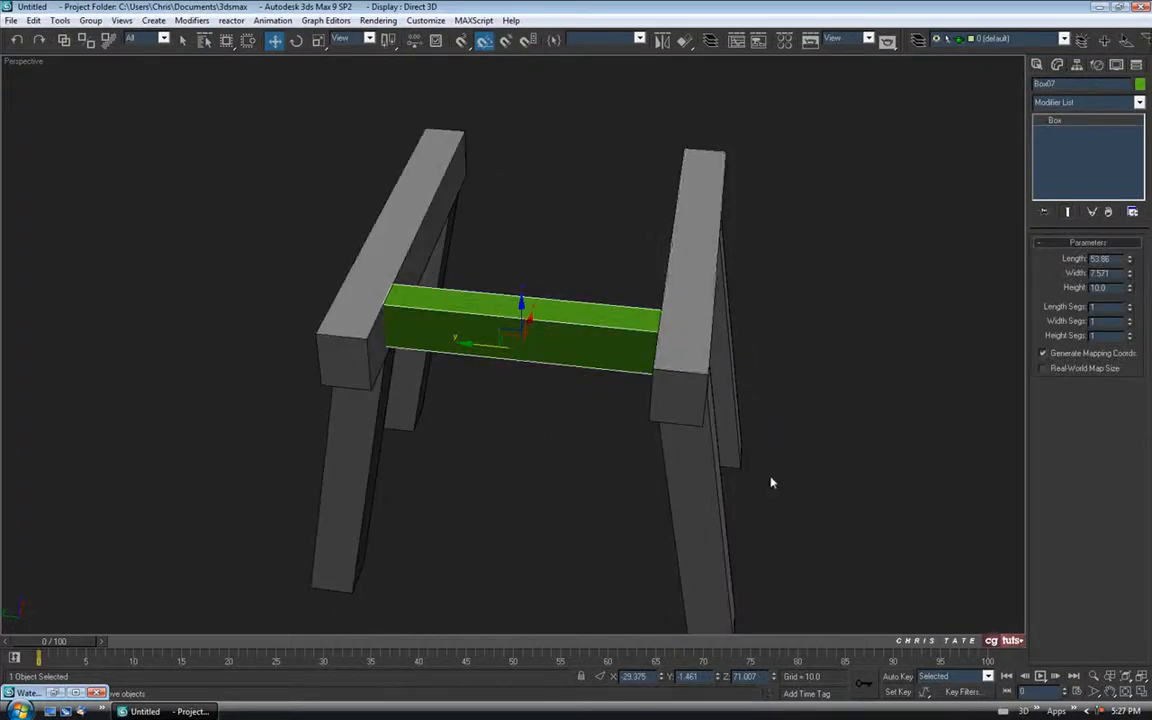
Center the cross beam on its legs in the wireframe Top view by moving it along X to about -30.1.
{"action": "key", "text": "alt+w"}
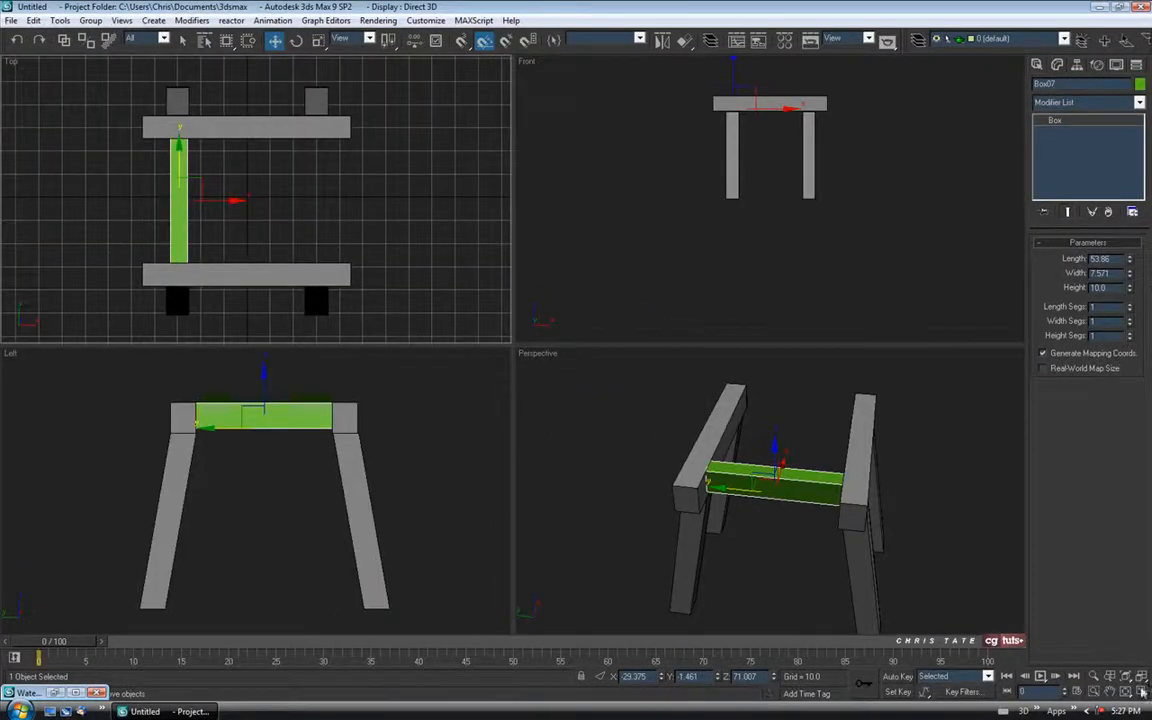
{"action": "key", "text": "alt+w"}
{"action": "middle_click_drag", "start_coordinate": [500, 314], "coordinate": [465, 275]}
{"action": "scroll", "coordinate": [481, 296], "scroll_direction": "up", "scroll_amount": 3}
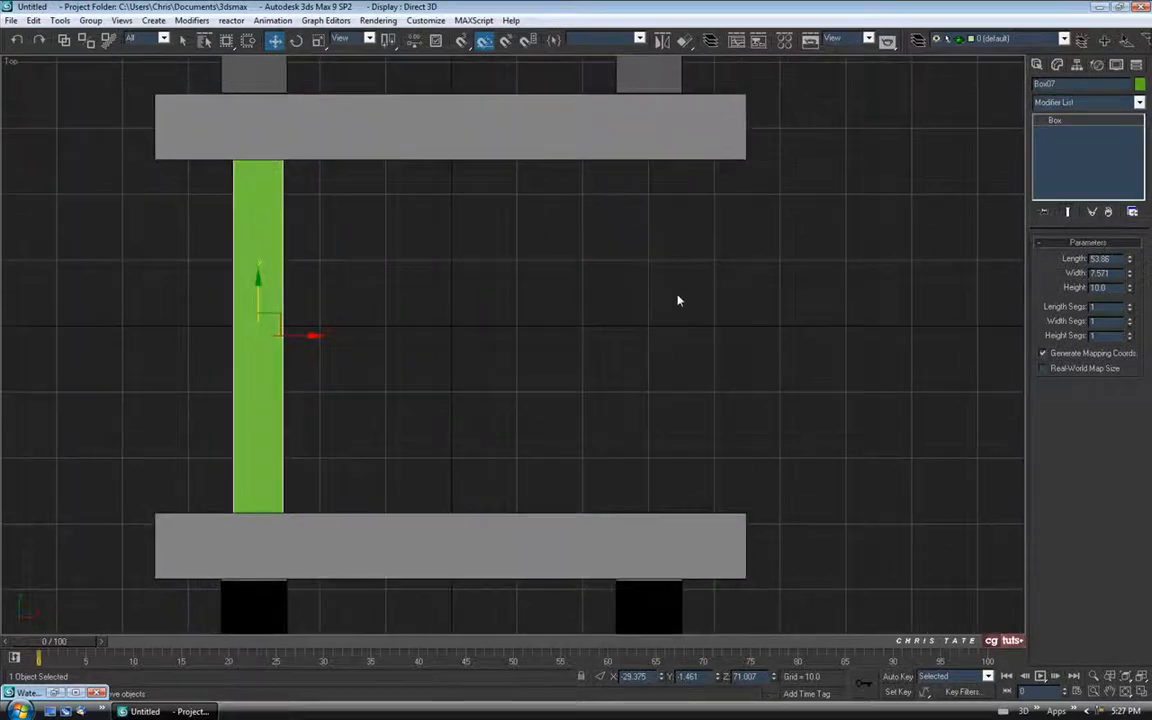
{"action": "middle_click_drag", "start_coordinate": [620, 378], "coordinate": [668, 378]}
{"action": "middle_click_drag", "start_coordinate": [394, 191], "coordinate": [397, 208]}
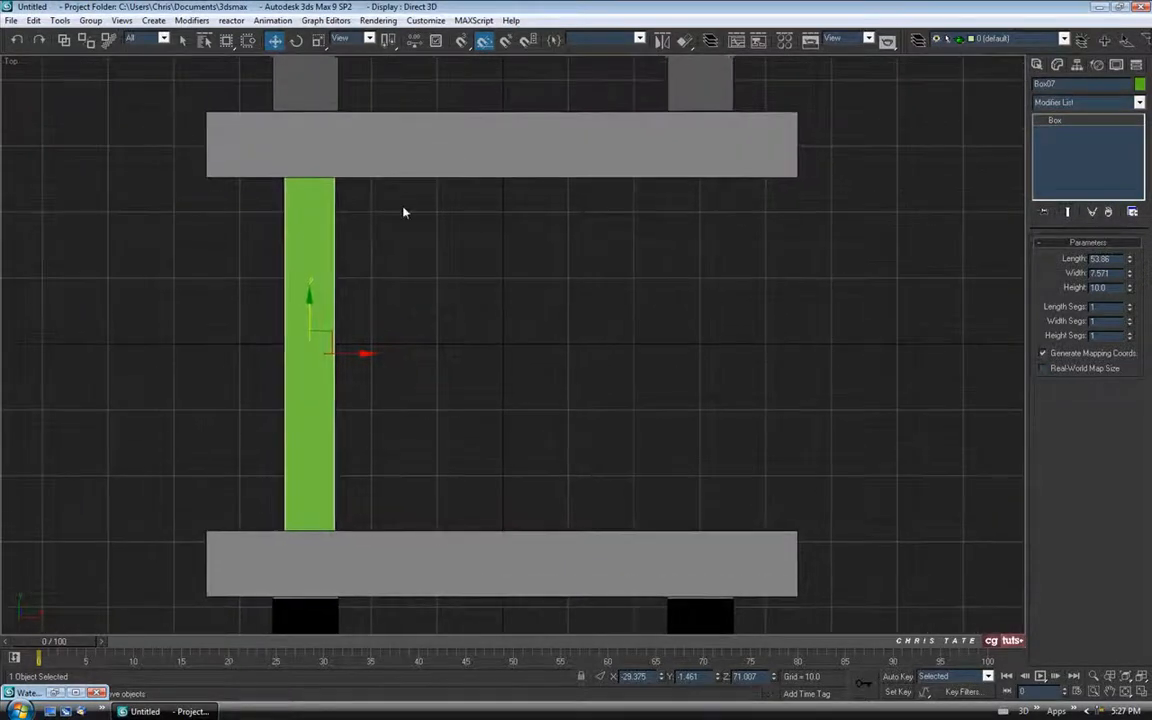
{"action": "key", "text": "F3"}
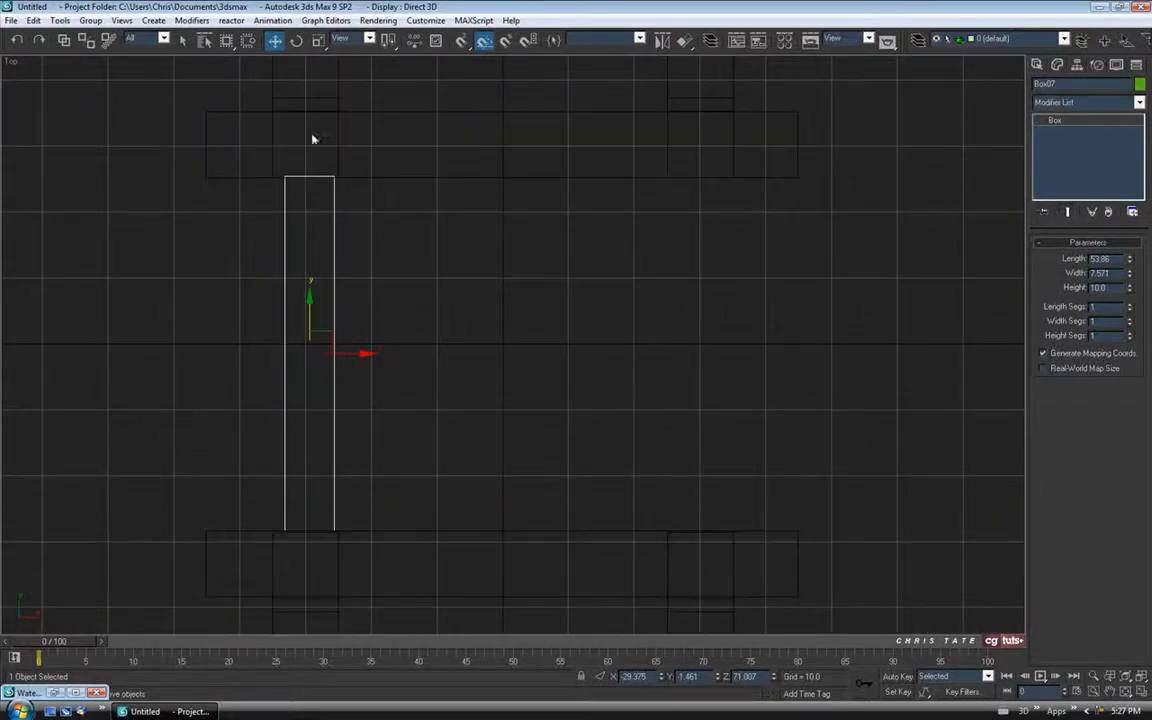
{"action": "left_click_drag", "start_coordinate": [335, 352], "coordinate": [330, 352]}
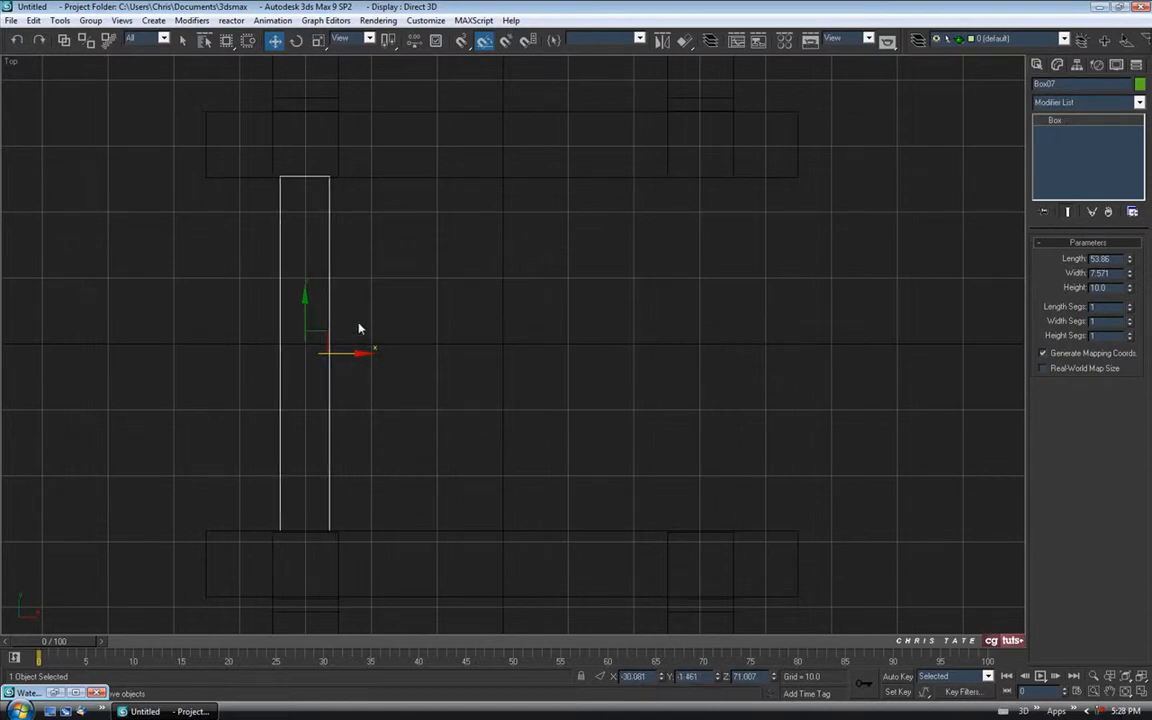
Clone the cross beam along the X axis into three evenly spaced copies reaching the opposite legs, and restore the shaded display.
{"action": "left_click_drag", "start_coordinate": [345, 353], "coordinate": [478, 355], "text": "shift"}
{"action": "mouse_move", "coordinate": [545, 279]}
{"action": "left_mouse_down"}
{"action": "mouse_move", "coordinate": [808, 182]}
{"action": "mouse_move", "coordinate": [887, 98]}
{"action": "left_mouse_up"}
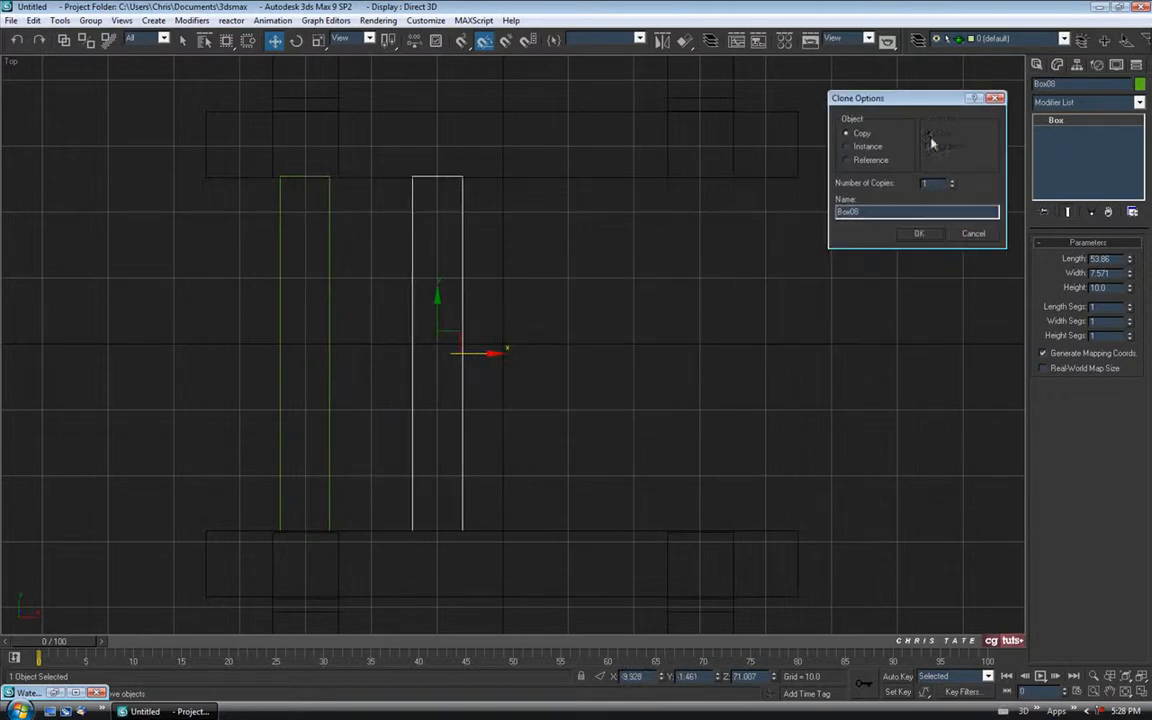
{"action": "left_click", "coordinate": [920, 234]}
{"action": "middle_click_drag", "start_coordinate": [797, 399], "coordinate": [792, 412]}
{"action": "key", "text": "F3"}
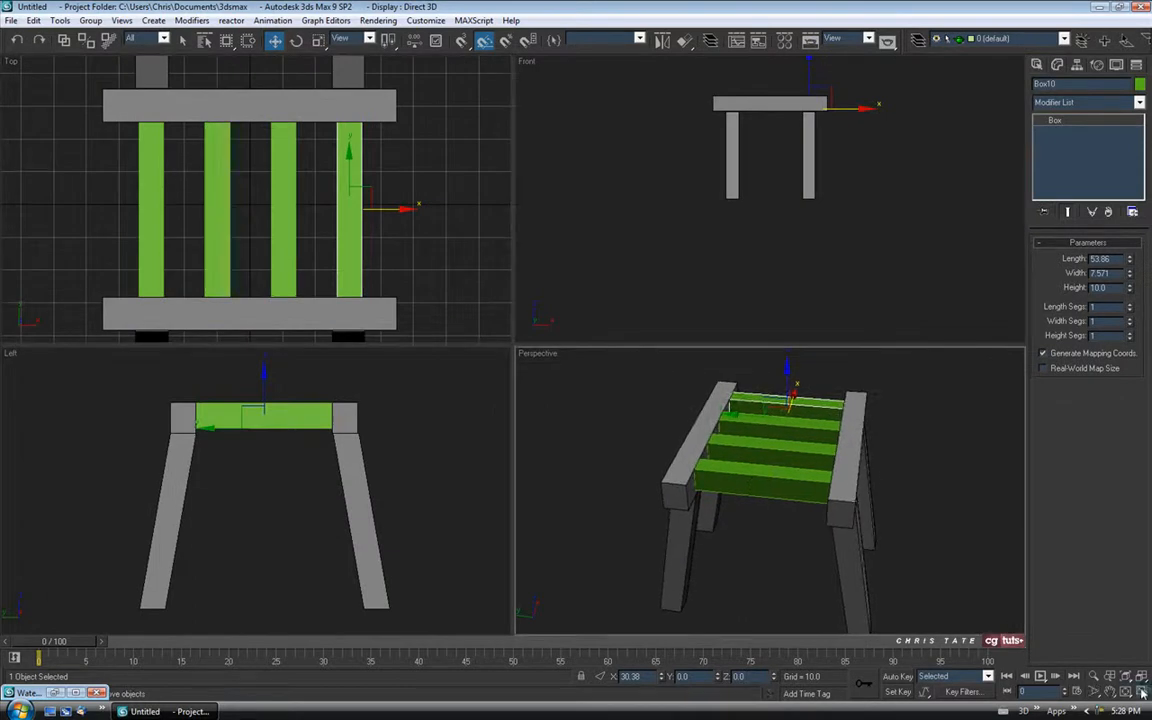
Select the cross beams with the frame in the Perspective view, set their object color to black and assign the grey 01 - Default material.
{"action": "left_click", "coordinate": [1143, 692]}
{"action": "middle_click_drag", "start_coordinate": [783, 443], "coordinate": [684, 375], "text": "alt"}
{"action": "scroll", "coordinate": [687, 391], "scroll_direction": "down", "scroll_amount": 4}
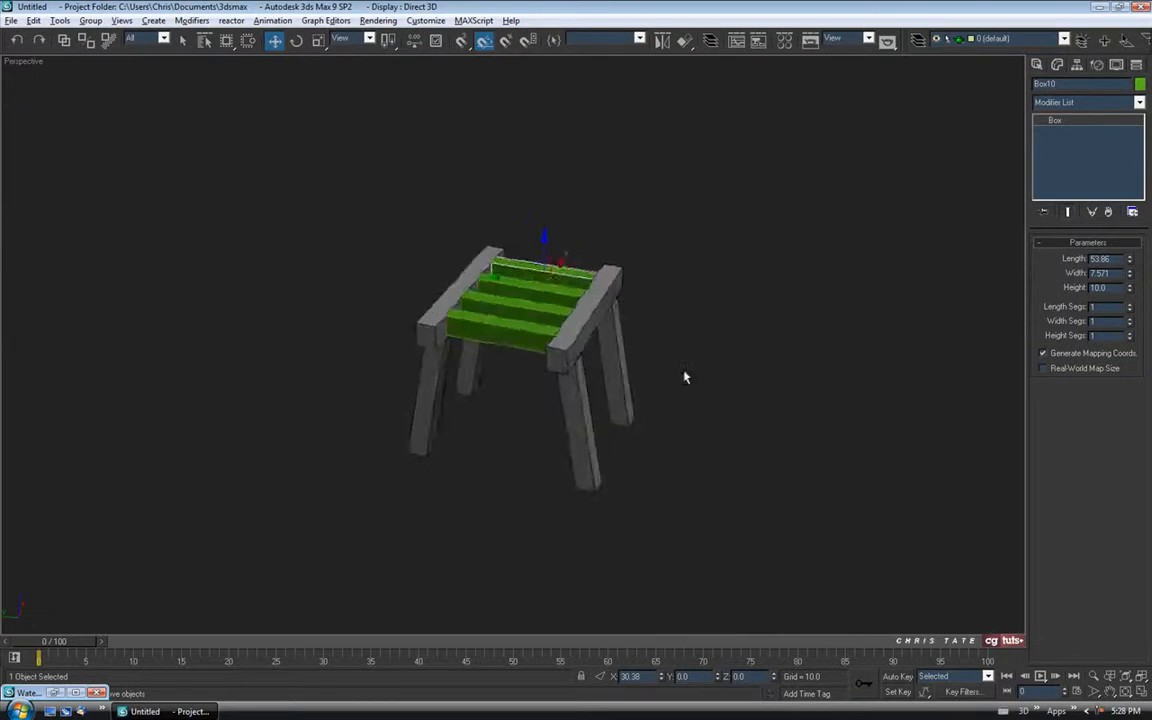
{"action": "scroll", "coordinate": [607, 308], "scroll_direction": "up", "scroll_amount": 2}
{"action": "left_click_drag", "start_coordinate": [492, 421], "coordinate": [576, 161]}
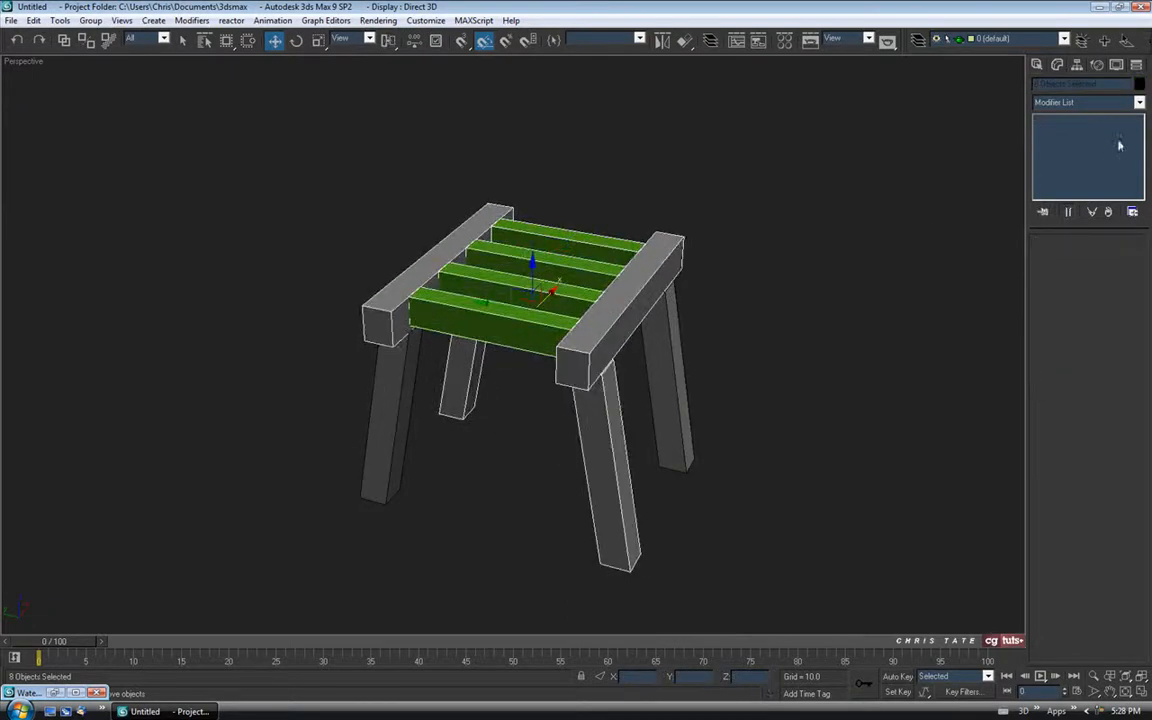
{"action": "left_click", "coordinate": [1140, 86]}
{"action": "left_click", "coordinate": [644, 430]}
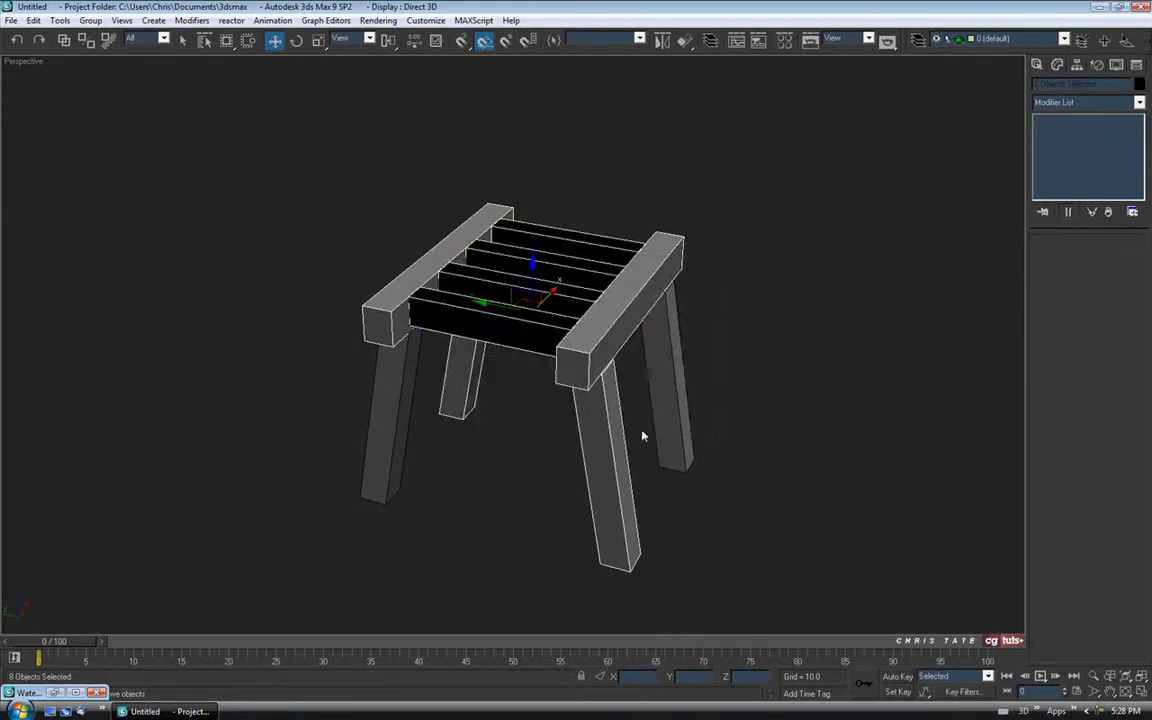
{"action": "key", "text": "m"}
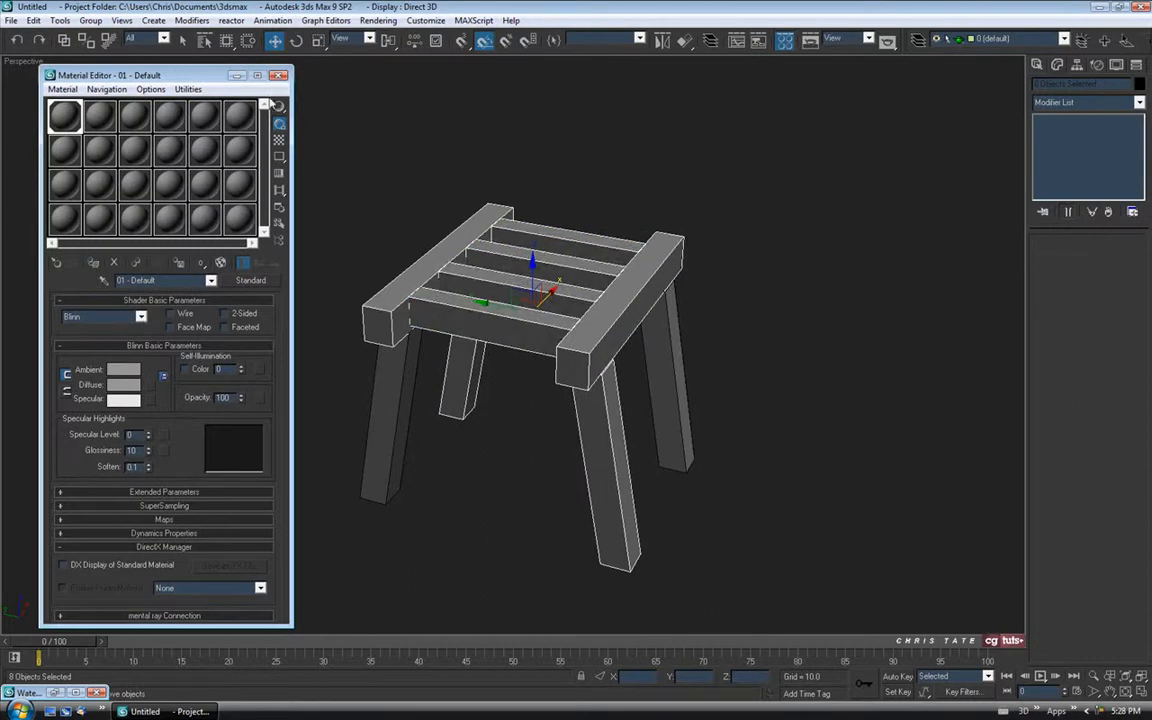
{"action": "left_click", "coordinate": [279, 75]}
Deselect everything and inspect the support frame from several angles in the Perspective view.
{"action": "scroll", "coordinate": [589, 326], "scroll_direction": "down", "scroll_amount": 1}
{"action": "middle_click_drag", "start_coordinate": [398, 323], "coordinate": [541, 331], "text": "alt"}
{"action": "key", "text": "q"}
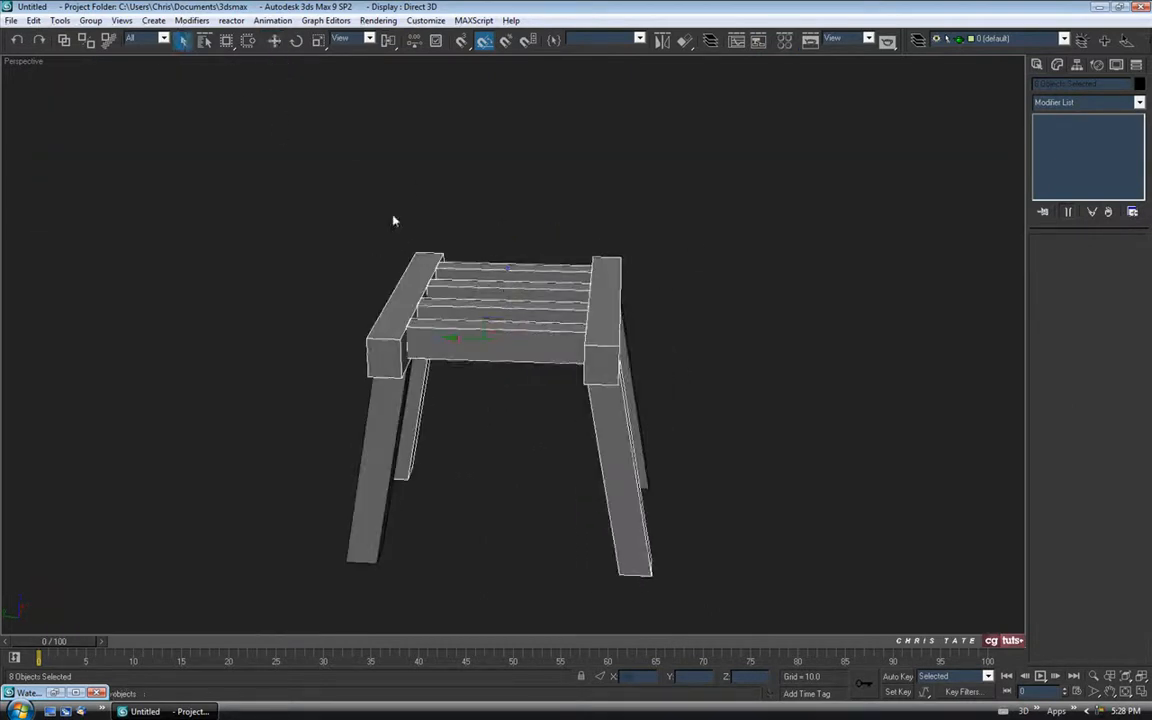
{"action": "left_click", "coordinate": [632, 260]}
{"action": "middle_click_drag", "start_coordinate": [632, 260], "coordinate": [560, 334], "text": "alt"}
{"action": "middle_click_drag", "start_coordinate": [489, 355], "coordinate": [285, 415], "text": "alt"}
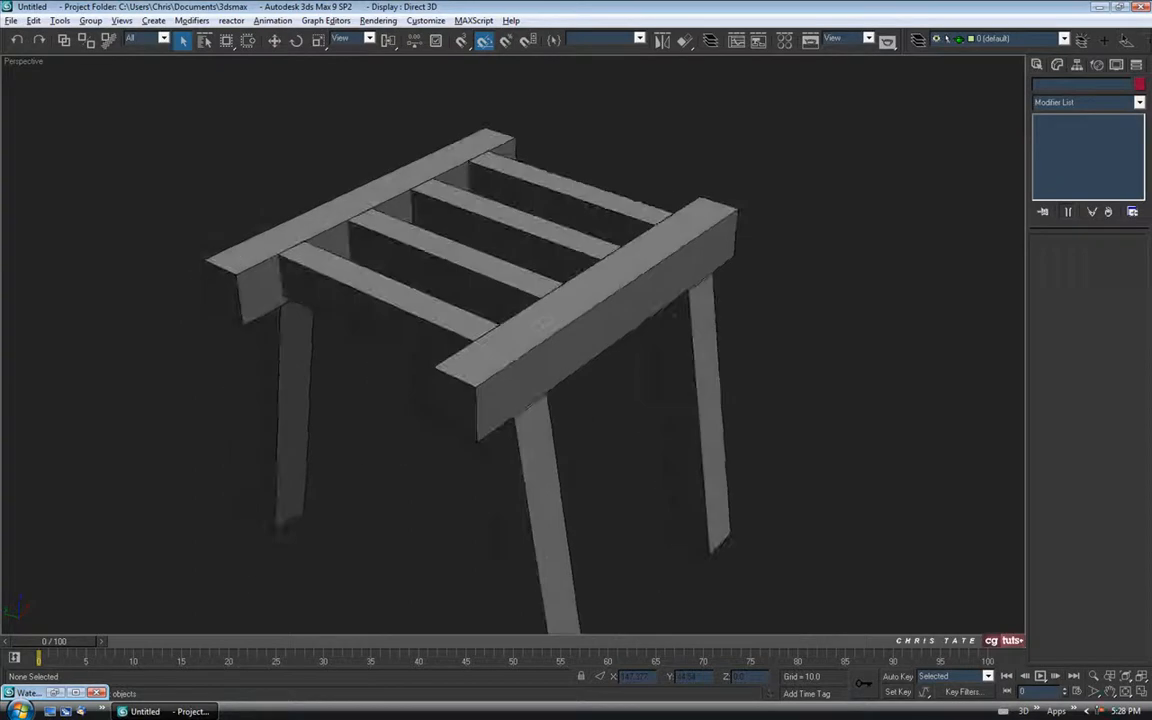
{"action": "middle_click_drag", "start_coordinate": [457, 180], "coordinate": [545, 206], "text": "alt"}
{"action": "middle_click_drag", "start_coordinate": [326, 465], "coordinate": [397, 428], "text": "alt"}
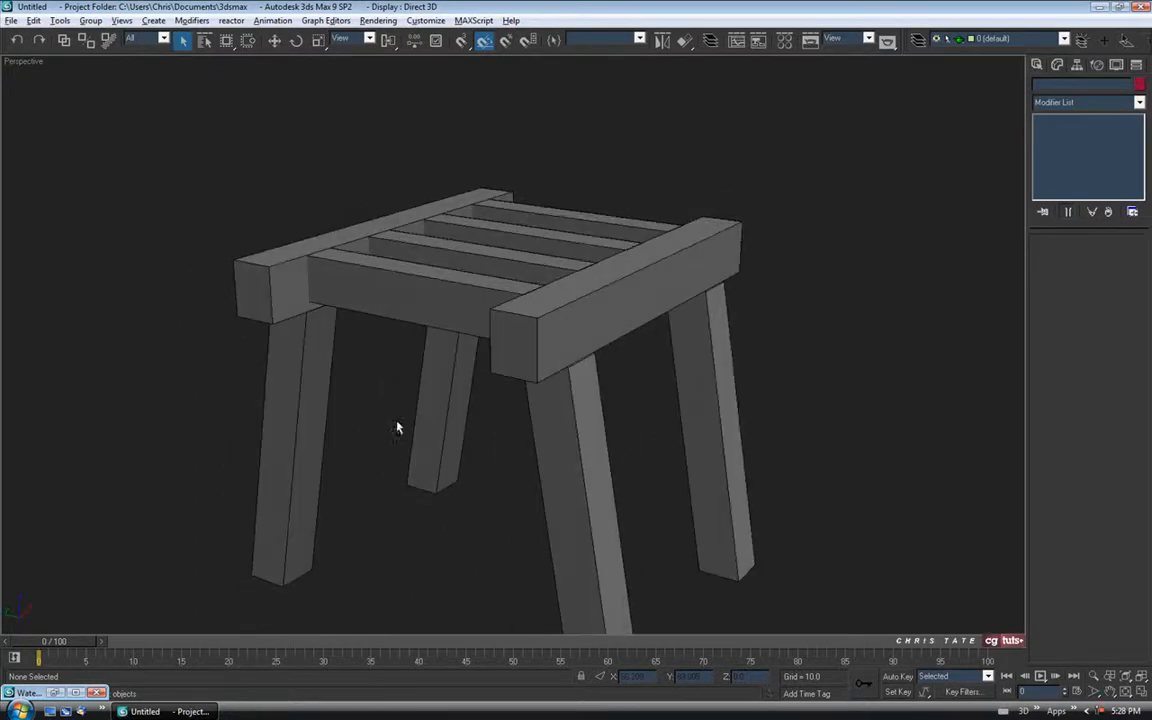
Check the platform planks on the reference sheet and show the whole frame in the Top view.
{"action": "left_click", "coordinate": [52, 693]}
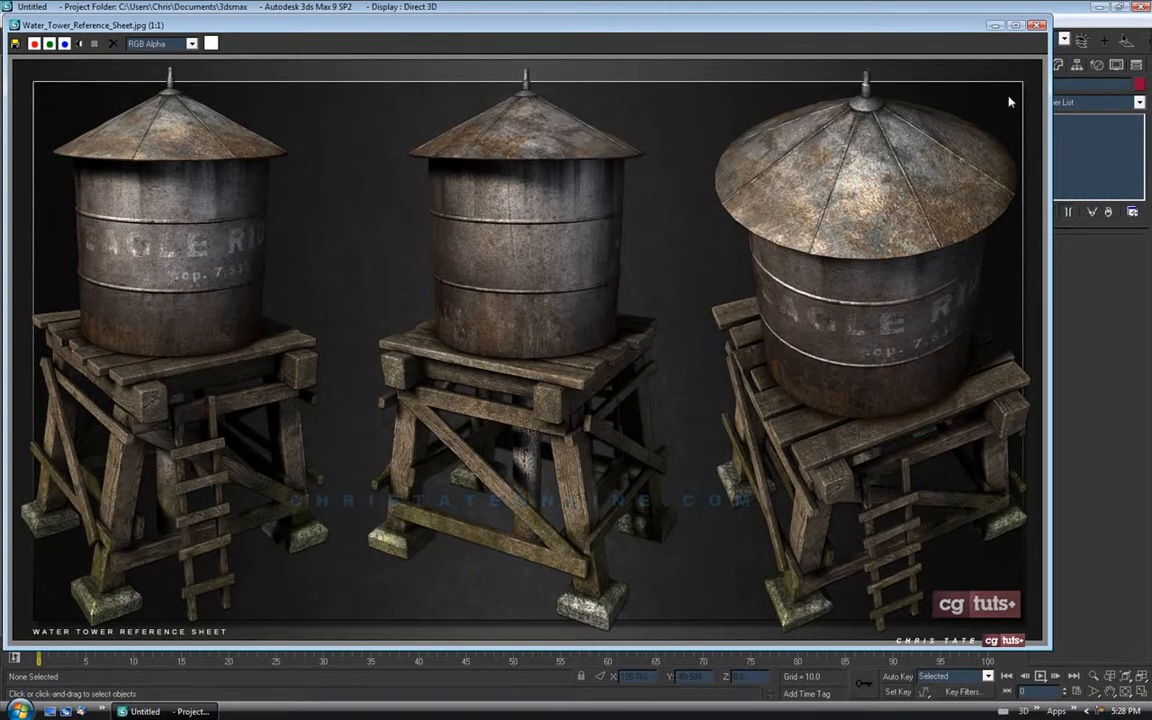
{"action": "left_click", "coordinate": [995, 25]}
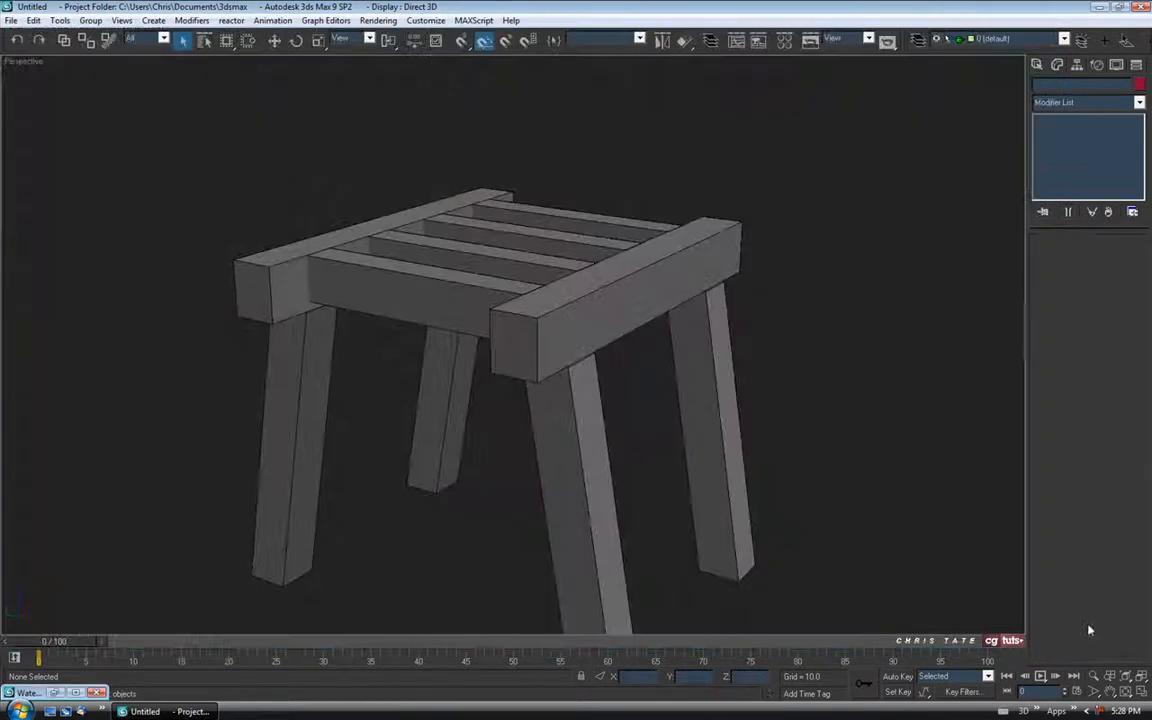
{"action": "key", "text": "alt+w"}
{"action": "middle_click", "coordinate": [284, 238]}
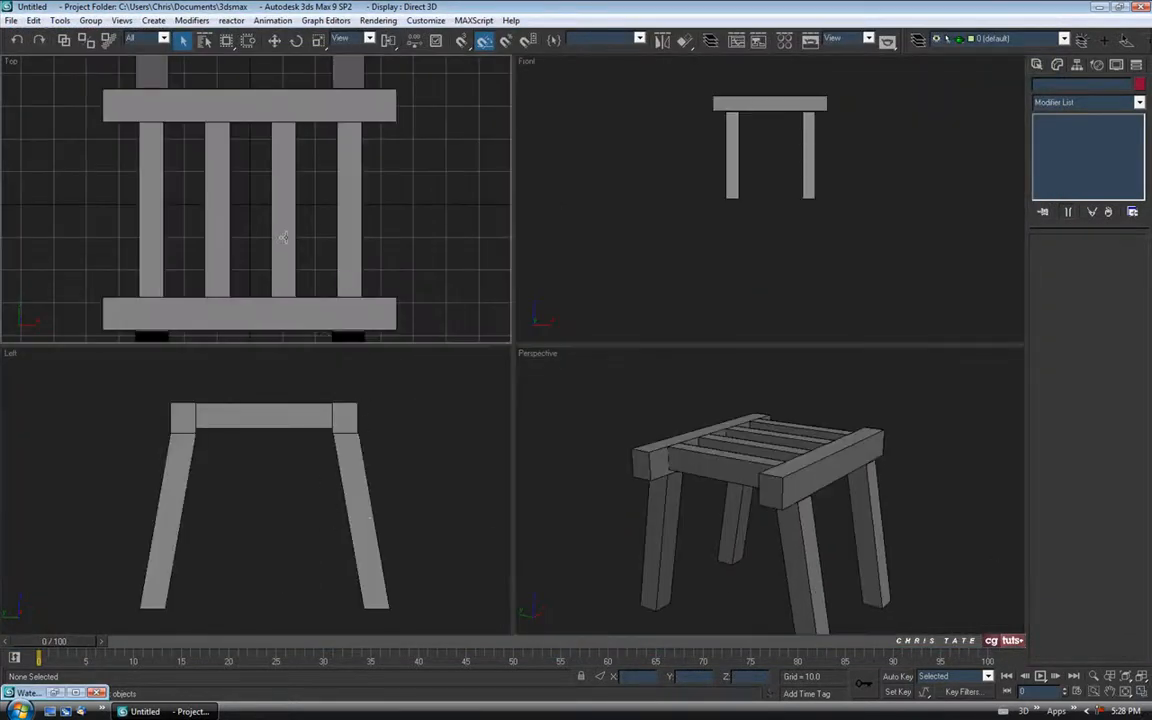
{"action": "key", "text": "alt+w"}
{"action": "scroll", "coordinate": [442, 260], "scroll_direction": "down", "scroll_amount": 4}
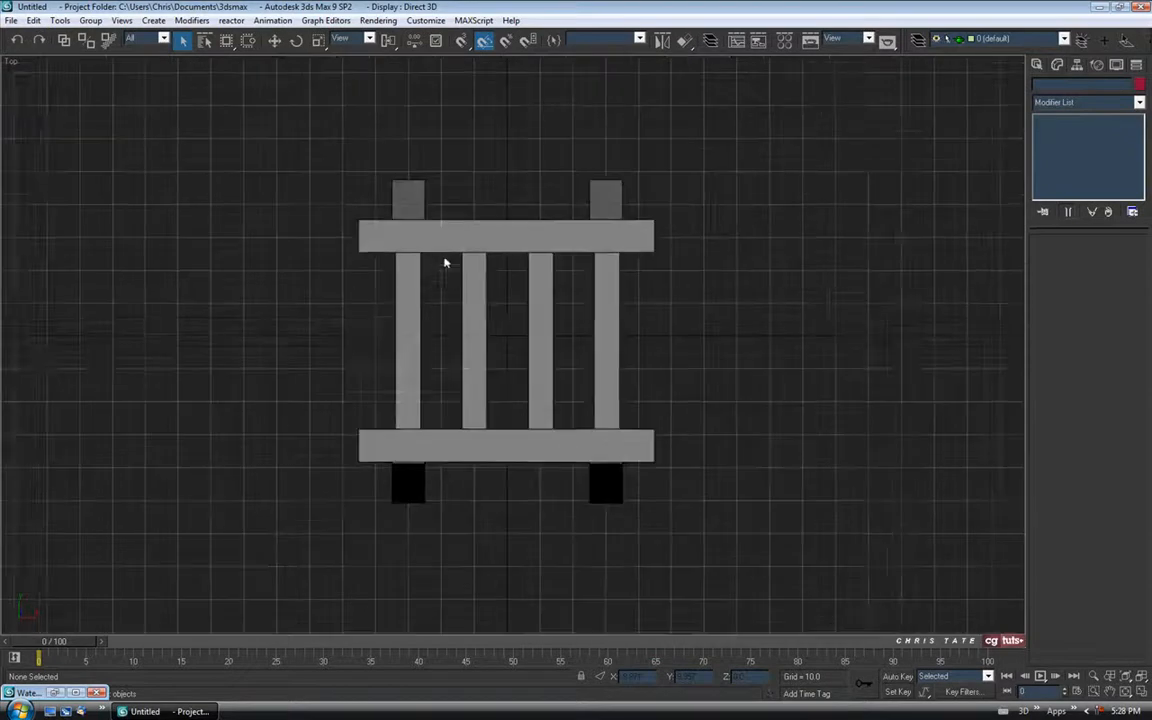
Draw a box plank about 80.4 long, 10.6 wide and 2.5 high across both support beams at one end in the Top view.
{"action": "scroll", "coordinate": [441, 266], "scroll_direction": "up", "scroll_amount": 3}
{"action": "left_click", "coordinate": [1038, 66]}
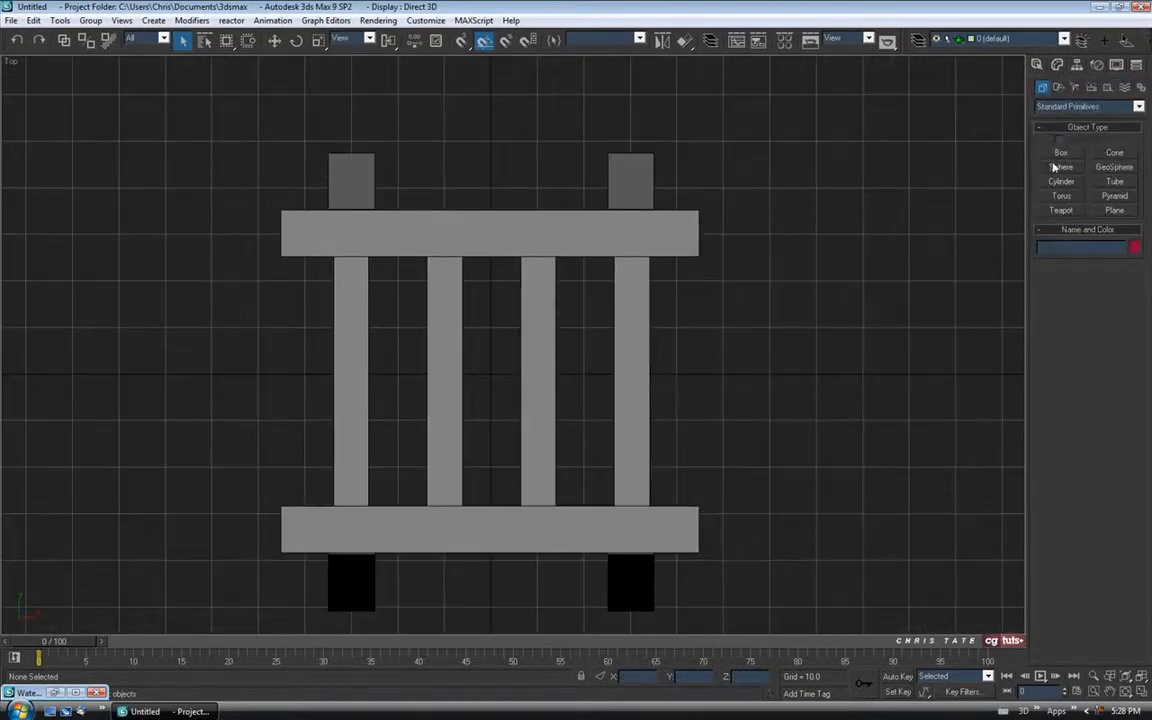
{"action": "left_click", "coordinate": [1058, 155]}
{"action": "left_click_drag", "start_coordinate": [293, 187], "coordinate": [343, 562]}
{"action": "left_click", "coordinate": [342, 549]}
{"action": "middle_click_drag", "start_coordinate": [486, 437], "coordinate": [485, 433]}
{"action": "key", "text": "alt+w"}
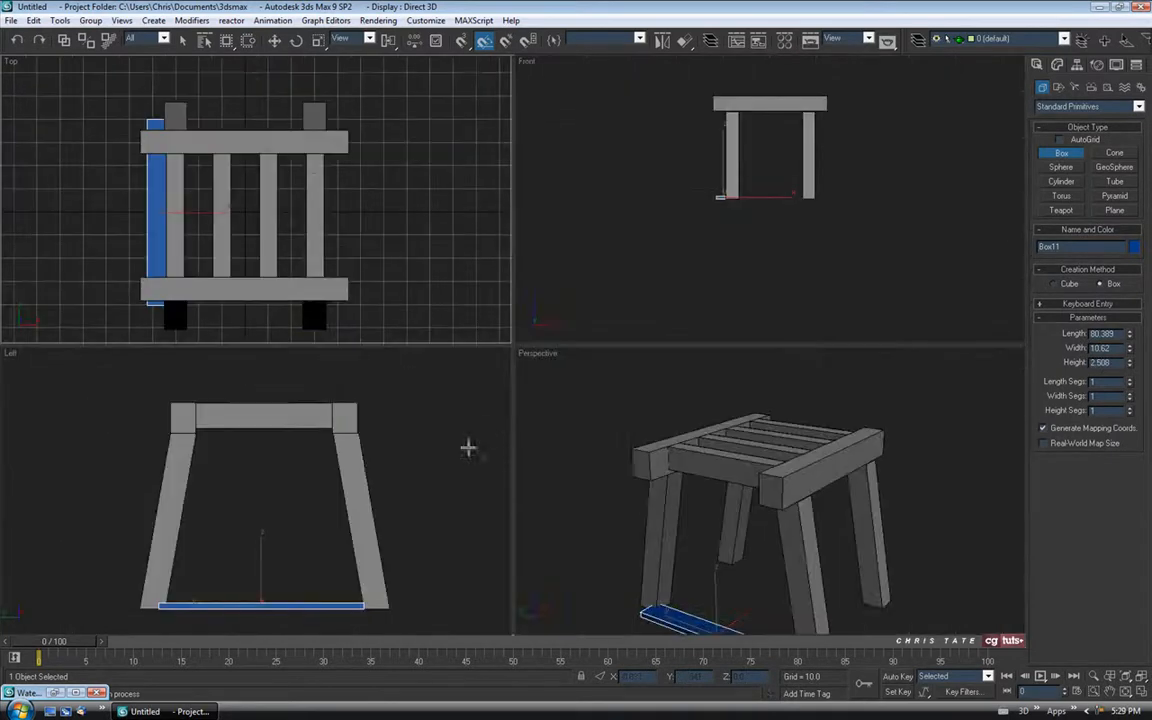
Raise the plank vertically in the Left view until it rests on top of the support beams.
{"action": "left_click", "coordinate": [273, 41]}
{"action": "left_click_drag", "start_coordinate": [264, 565], "coordinate": [257, 351]}
{"action": "left_click", "coordinate": [669, 466]}
{"action": "key", "text": "alt+w"}
{"action": "middle_click_drag", "start_coordinate": [674, 471], "coordinate": [915, 168], "text": "alt"}
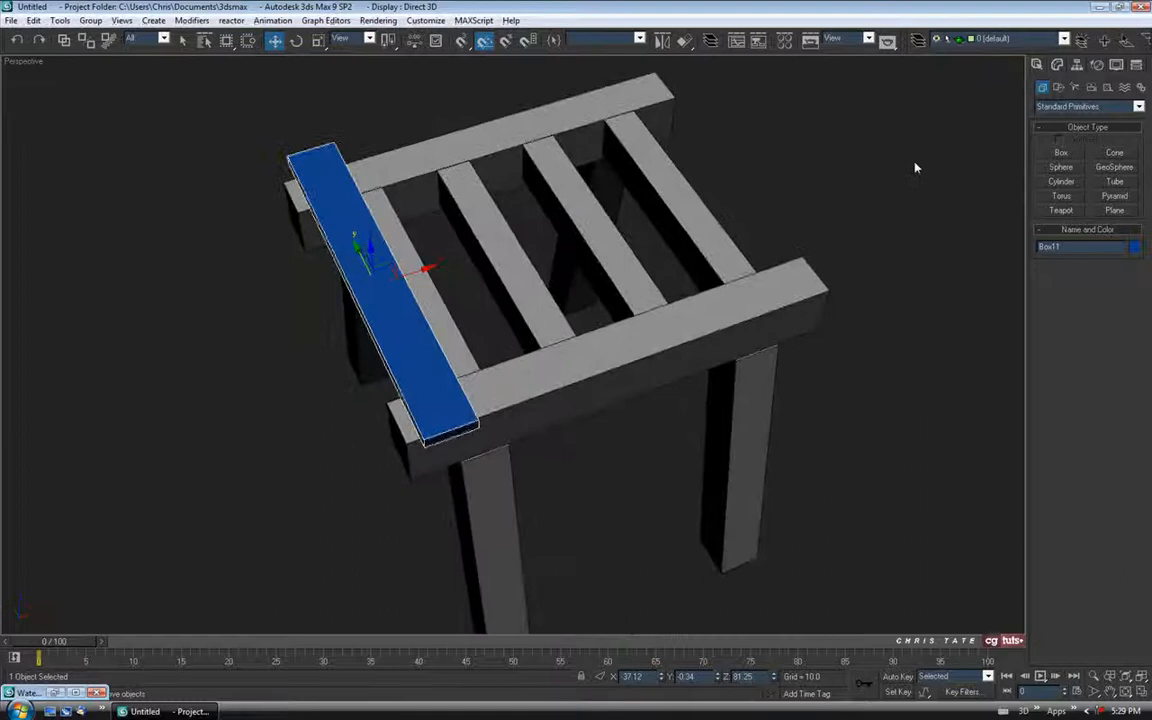
Compare the plank's overhang with the reference sheet and lengthen the plank to about 86.
{"action": "left_click", "coordinate": [1057, 68]}
{"action": "middle_click_drag", "start_coordinate": [530, 362], "coordinate": [482, 376]}
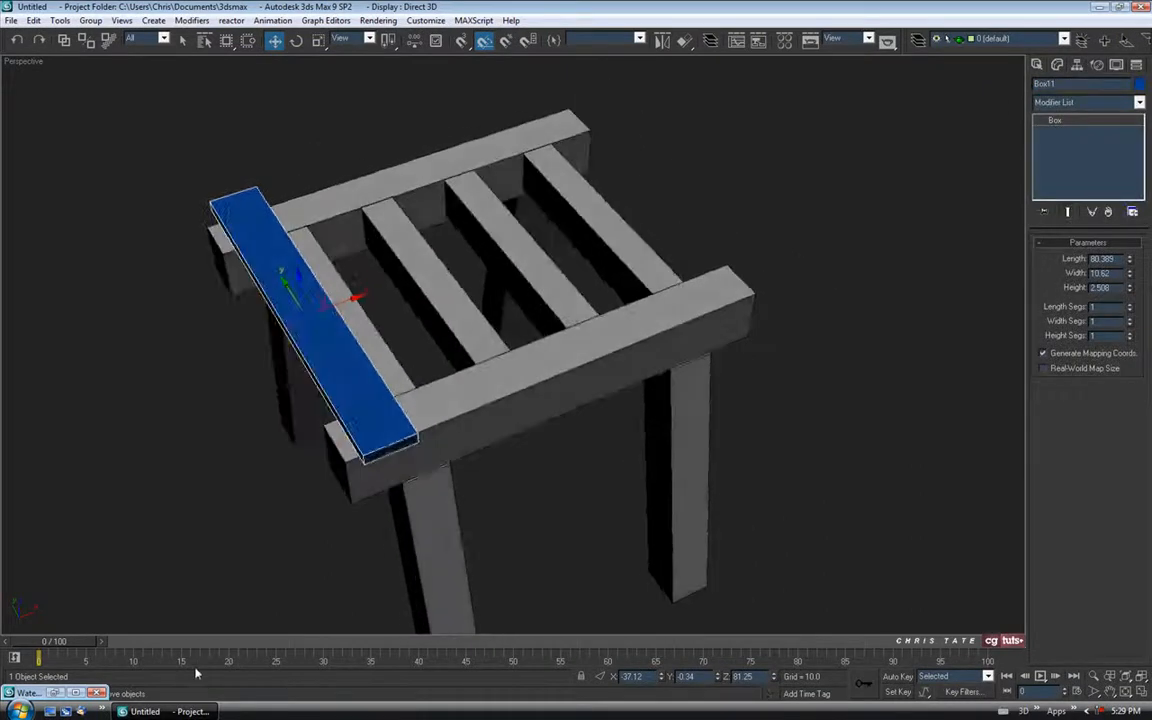
{"action": "left_click", "coordinate": [61, 703]}
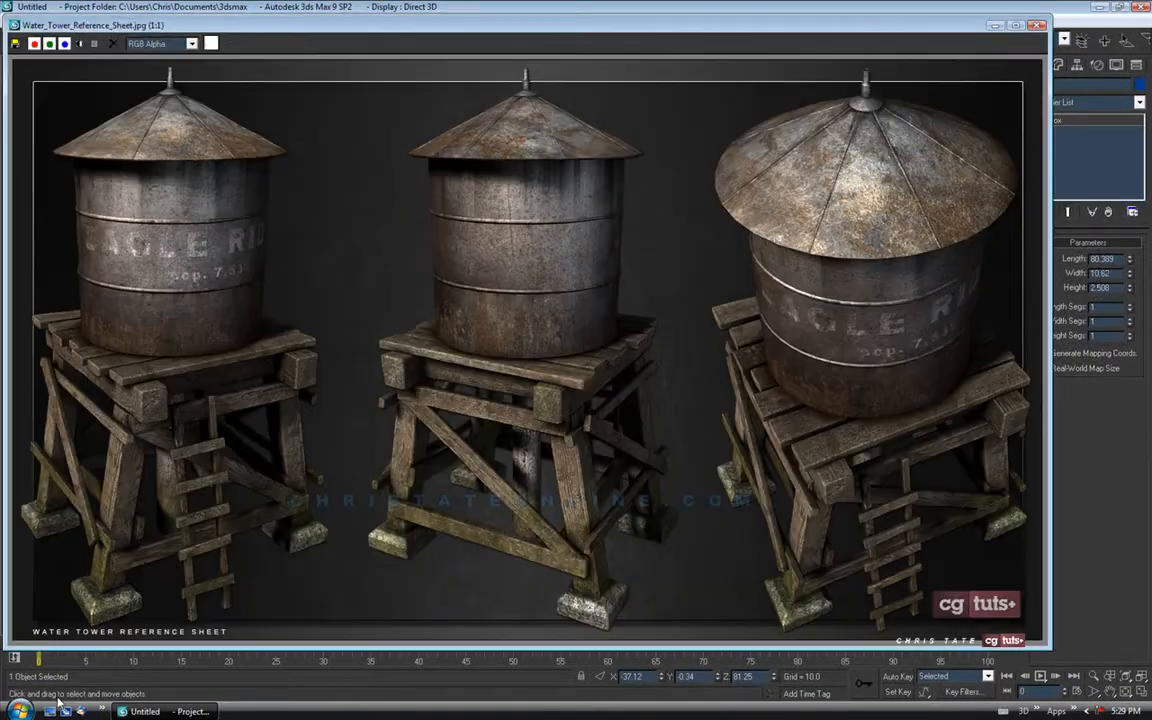
{"action": "left_click", "coordinate": [996, 27]}
{"action": "middle_click_drag", "start_coordinate": [715, 337], "coordinate": [748, 308], "text": "alt"}
{"action": "double_click", "coordinate": [1117, 258]}
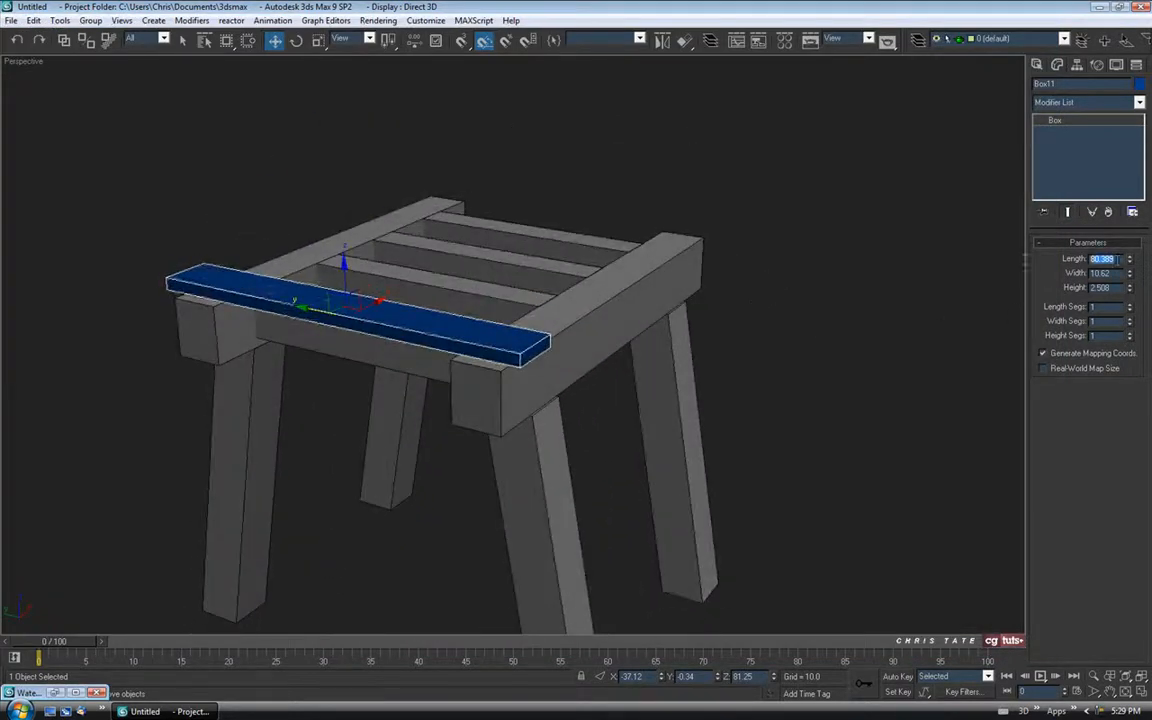
{"action": "middle_click_drag", "start_coordinate": [850, 300], "coordinate": [735, 305], "text": "alt"}
{"action": "left_click_drag", "start_coordinate": [1130, 260], "coordinate": [1128, 248]}
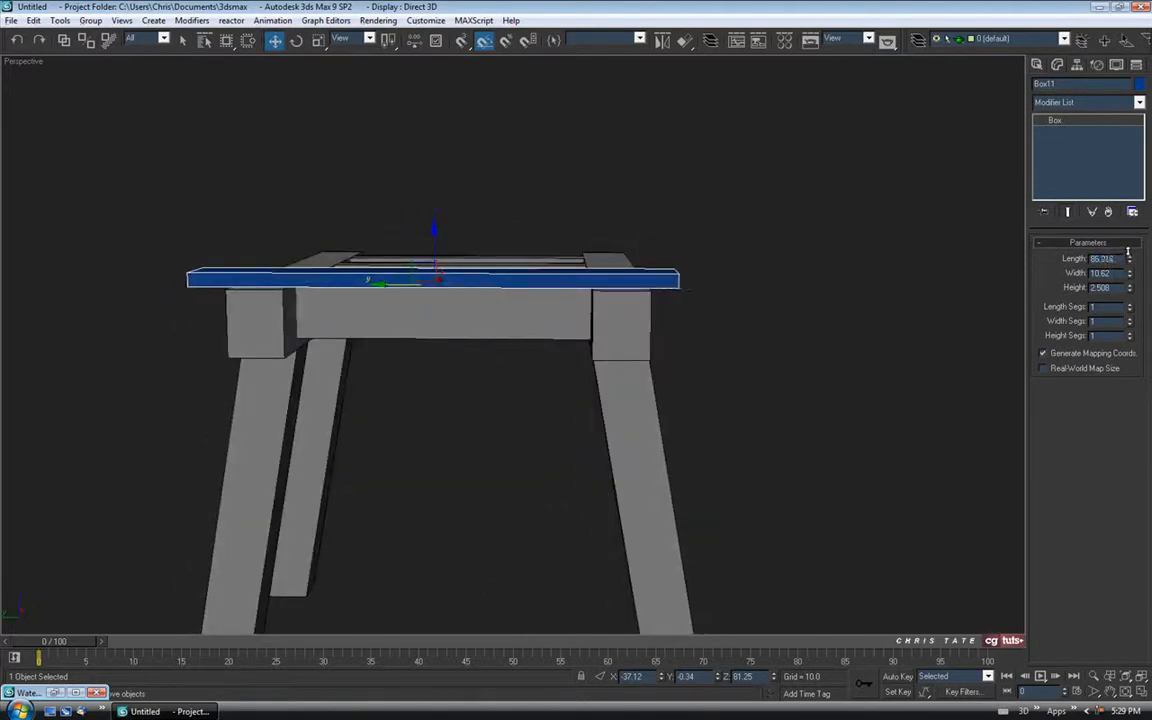
Check the platform on the reference sheet again and set the plank's length to 85.
{"action": "left_click", "coordinate": [55, 693]}
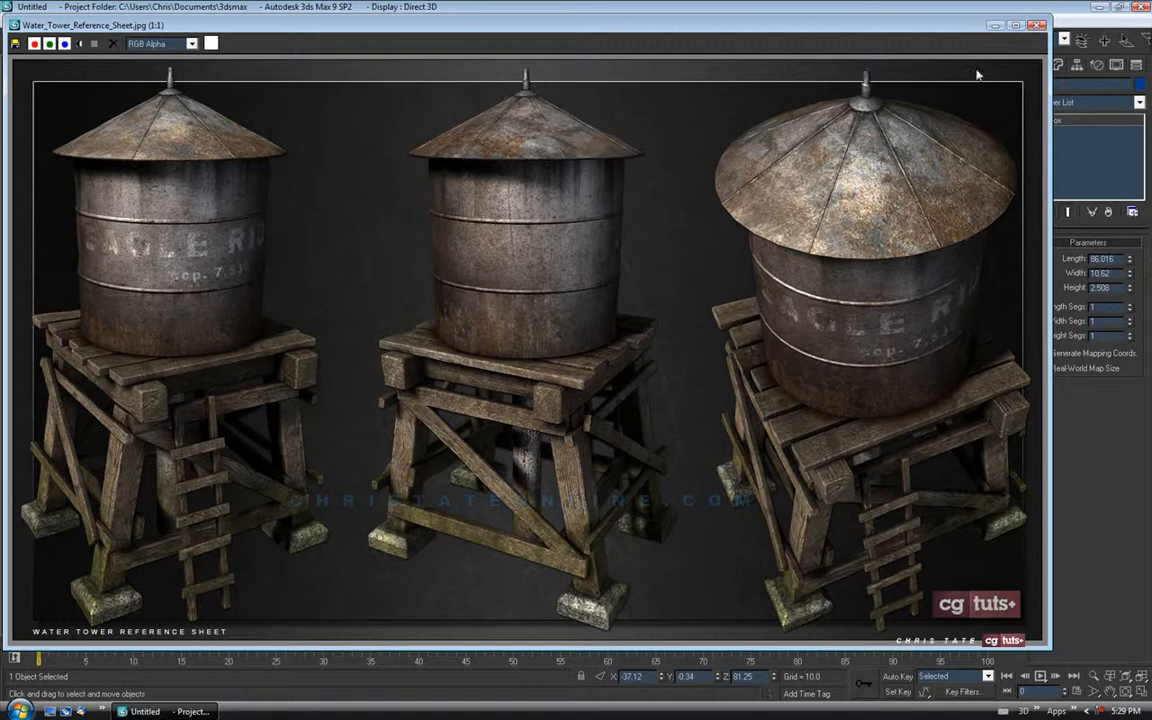
{"action": "left_click", "coordinate": [994, 25]}
{"action": "middle_click_drag", "start_coordinate": [586, 375], "coordinate": [631, 358], "text": "alt"}
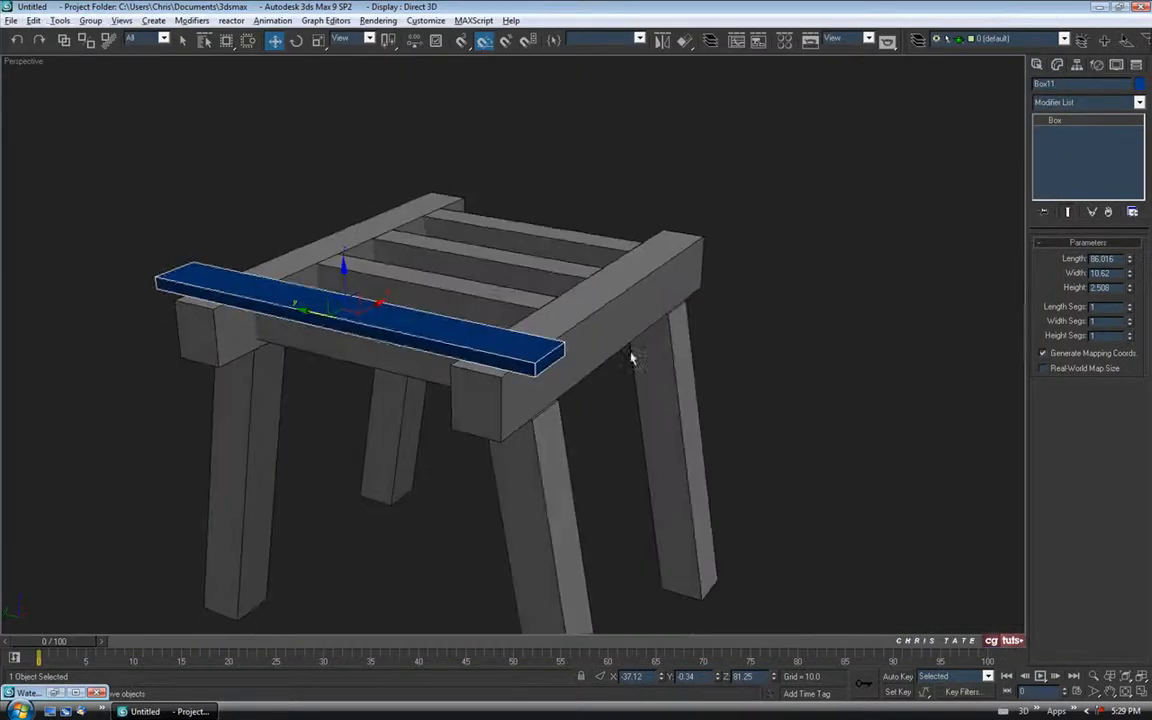
{"action": "type", "text": "81"}
{"action": "key", "text": "Return"}
Thicken the plank to a height of about 3.06.
{"action": "middle_click_drag", "start_coordinate": [591, 295], "coordinate": [608, 348], "text": "alt"}
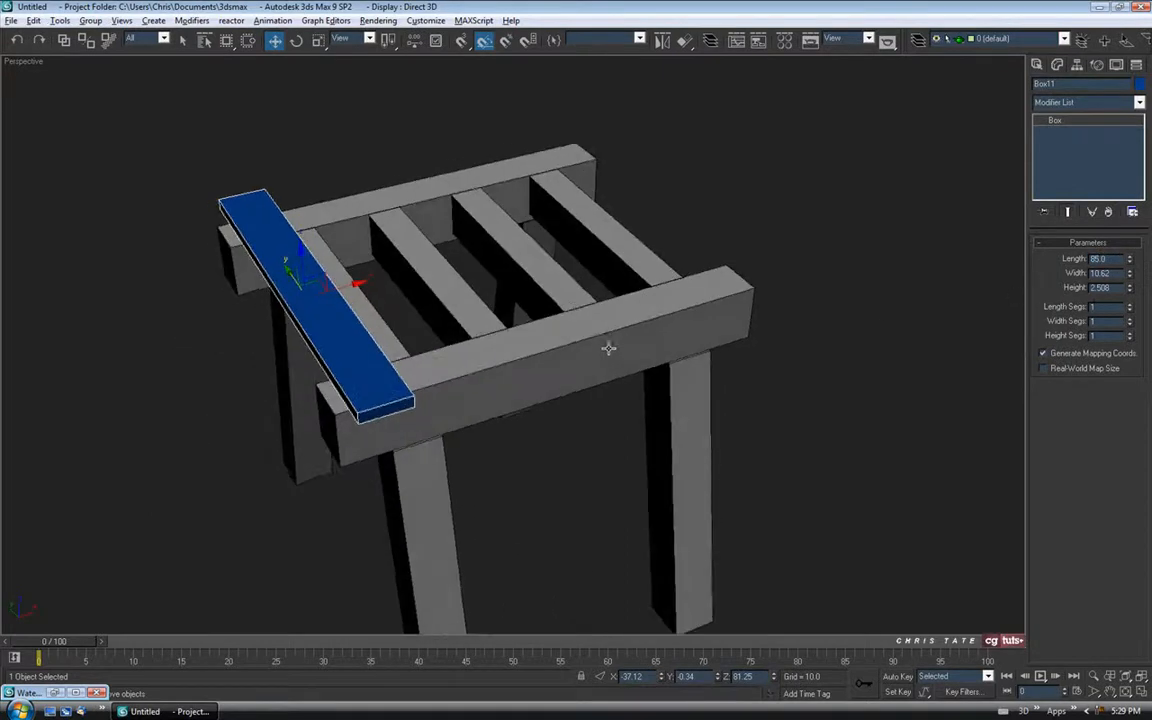
{"action": "middle_click_drag", "start_coordinate": [608, 278], "coordinate": [656, 281], "text": "alt"}
{"action": "left_click_drag", "start_coordinate": [1132, 289], "coordinate": [1128, 268]}
{"action": "middle_click_drag", "start_coordinate": [688, 288], "coordinate": [755, 320], "text": "alt"}
Clone the plank along the X axis in the Top view into six copies spaced about 11.7 units apart.
{"action": "key", "text": "alt+w"}
{"action": "right_click", "coordinate": [321, 196]}
{"action": "key", "text": "alt+w"}
{"action": "middle_click_drag", "start_coordinate": [466, 288], "coordinate": [486, 210]}
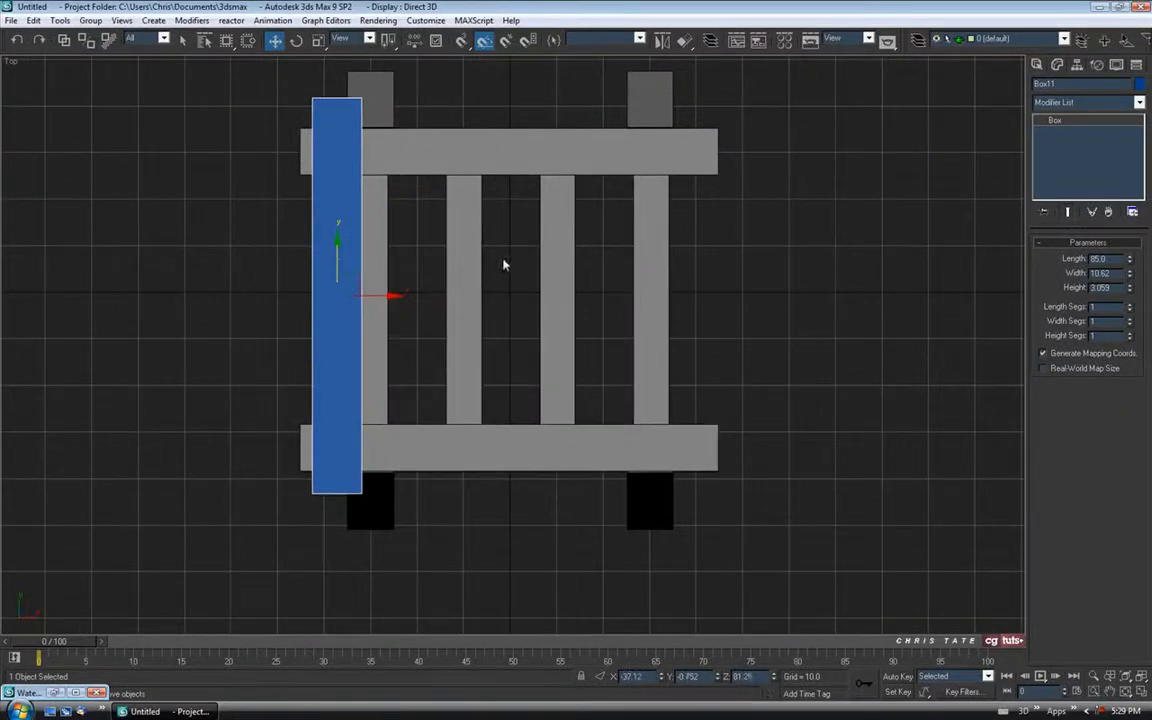
{"action": "middle_click_drag", "start_coordinate": [424, 241], "coordinate": [393, 260]}
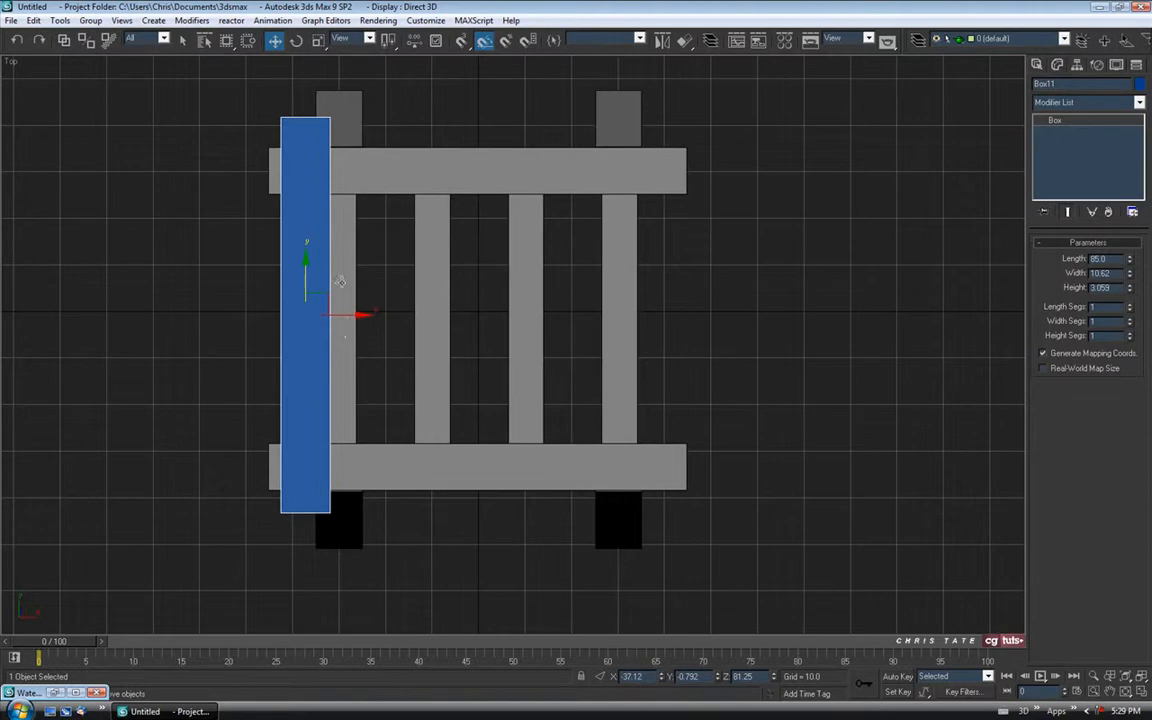
{"action": "left_click_drag", "start_coordinate": [343, 314], "coordinate": [398, 313], "text": "shift"}
{"action": "left_click_drag", "start_coordinate": [593, 277], "coordinate": [932, 87]}
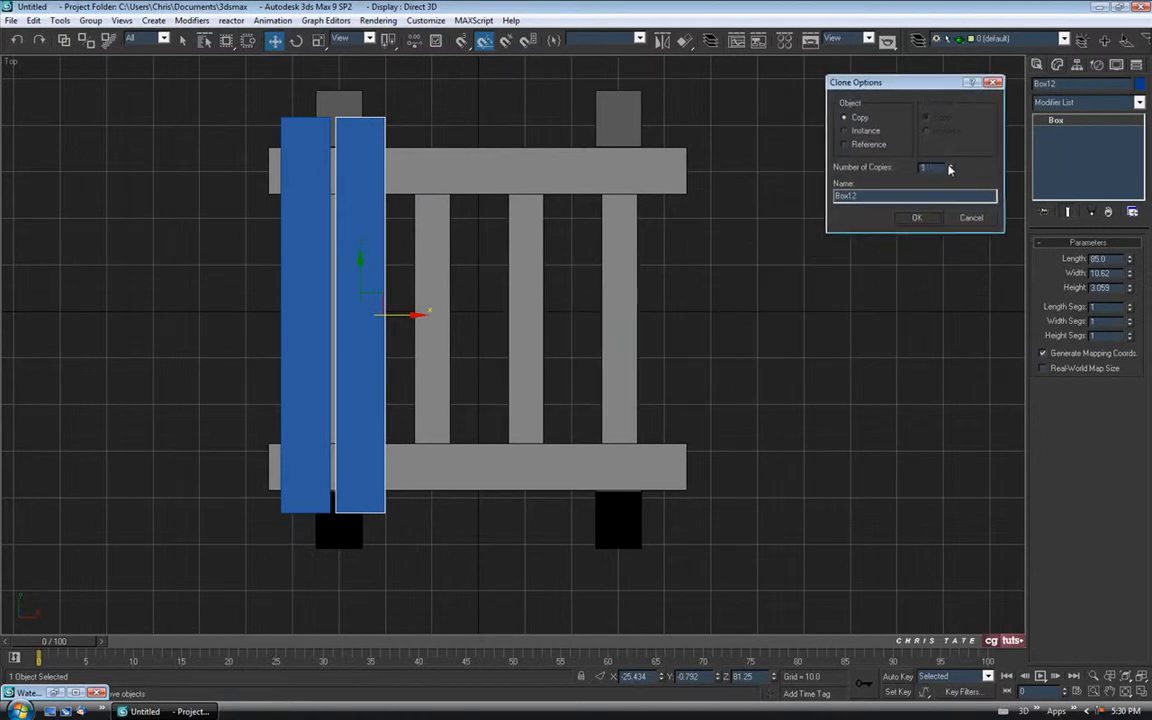
{"action": "left_click", "coordinate": [917, 220]}
Select all seven planks, shift them along the X axis to center them on the support beams, and deselect them.
{"action": "middle_click_drag", "start_coordinate": [762, 287], "coordinate": [751, 318]}
{"action": "left_click_drag", "start_coordinate": [360, 135], "coordinate": [283, 167]}
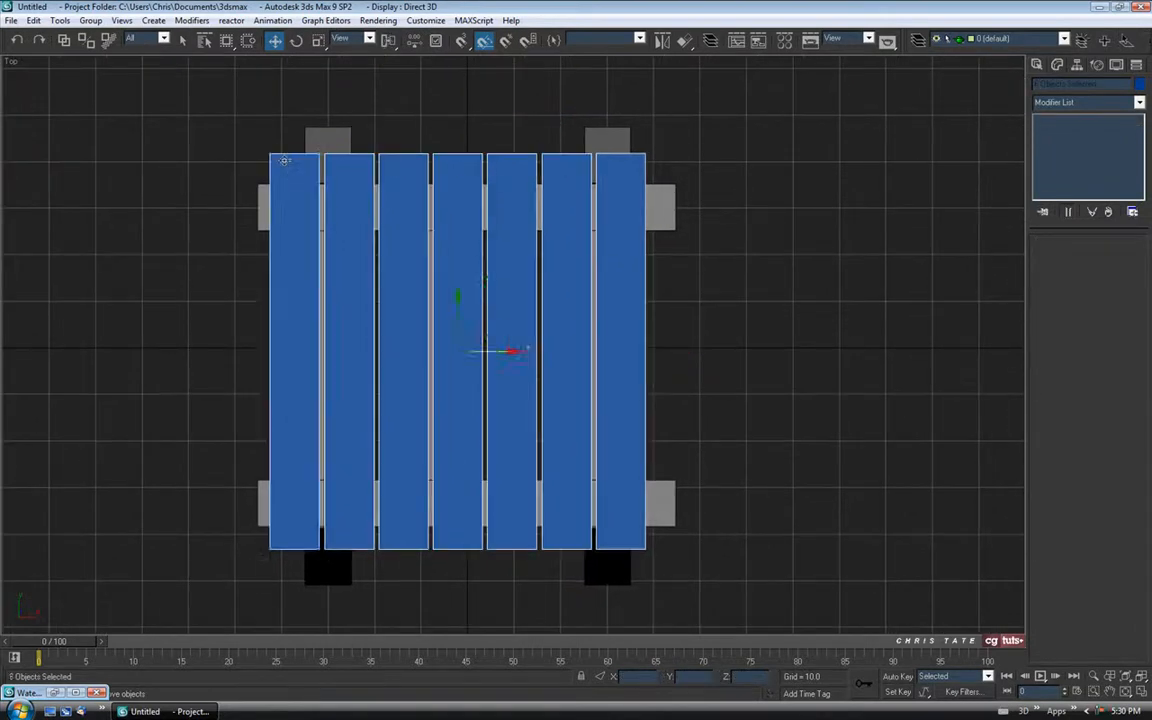
{"action": "left_click_drag", "start_coordinate": [495, 351], "coordinate": [501, 351]}
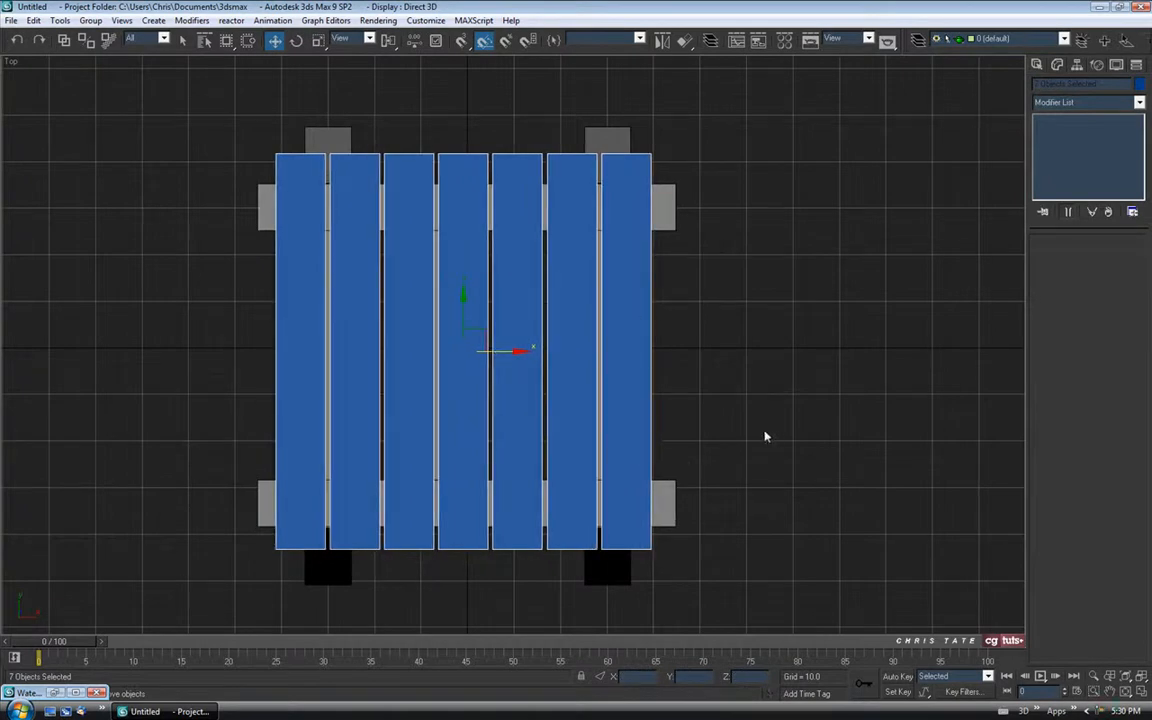
{"action": "left_click", "coordinate": [765, 436]}
Select the whole structure in the Perspective view, set its object color to black and assign the 01 - Default material.
{"action": "key", "text": "alt+w"}
{"action": "left_click", "coordinate": [1141, 695]}
{"action": "scroll", "coordinate": [689, 432], "scroll_direction": "down", "scroll_amount": 5}
{"action": "middle_click_drag", "start_coordinate": [674, 383], "coordinate": [625, 360], "text": "alt"}
{"action": "left_click_drag", "start_coordinate": [399, 193], "coordinate": [470, 318]}
{"action": "left_click", "coordinate": [1140, 86]}
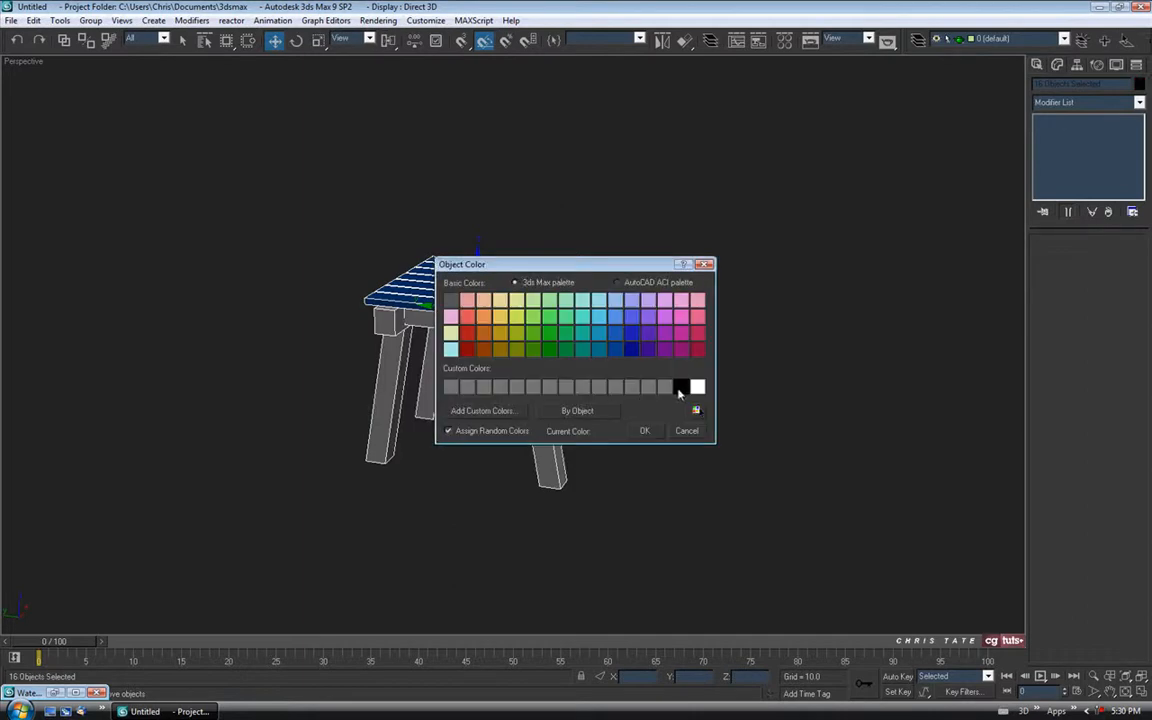
{"action": "left_click", "coordinate": [644, 430]}
{"action": "key", "text": "m"}
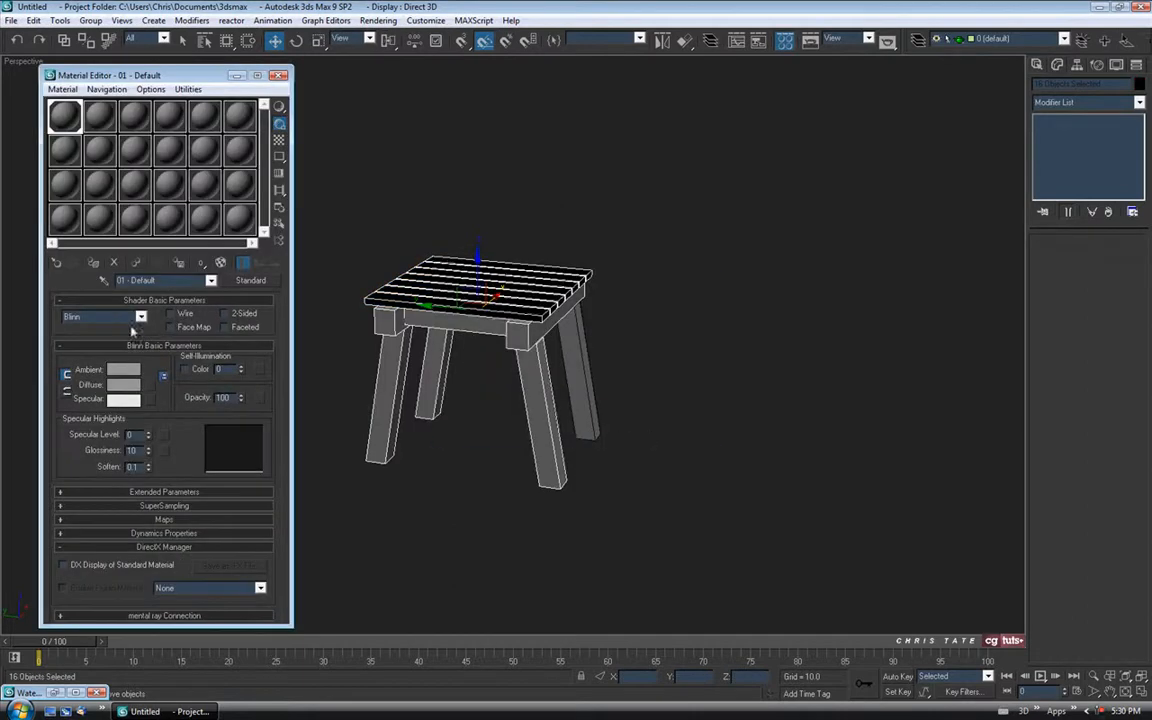
{"action": "left_click", "coordinate": [92, 265]}
{"action": "left_click", "coordinate": [279, 76]}
Deselect everything, inspect the planked platform in the Perspective view and compare it with the reference sheet.
{"action": "middle_click_drag", "start_coordinate": [448, 262], "coordinate": [606, 298], "text": "alt"}
{"action": "left_click", "coordinate": [650, 270]}
{"action": "scroll", "coordinate": [652, 272], "scroll_direction": "up", "scroll_amount": 4}
{"action": "middle_click_drag", "start_coordinate": [682, 296], "coordinate": [712, 252]}
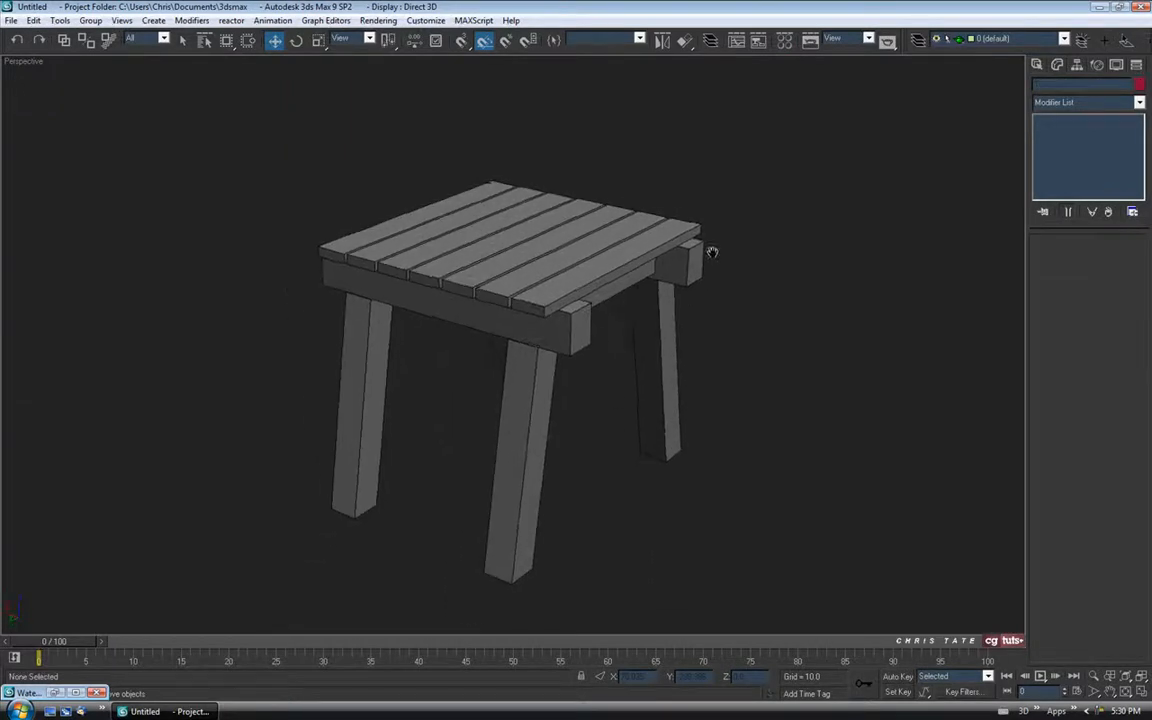
{"action": "left_click", "coordinate": [54, 693]}
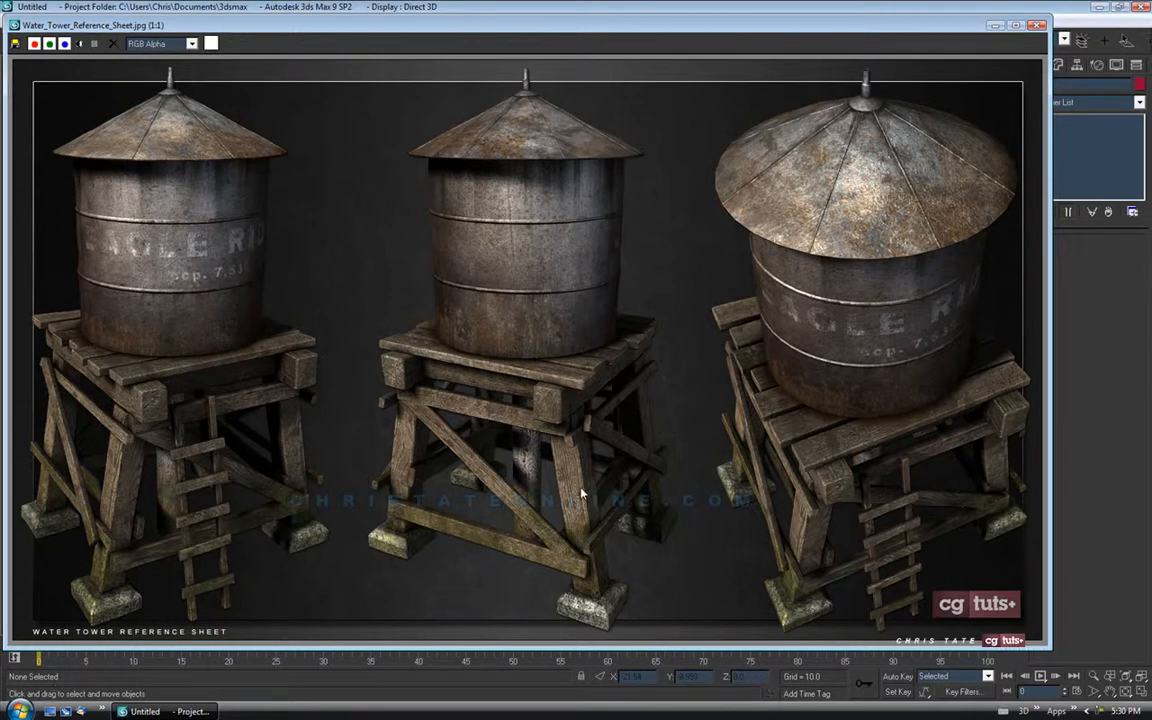
{"action": "left_click", "coordinate": [995, 26]}
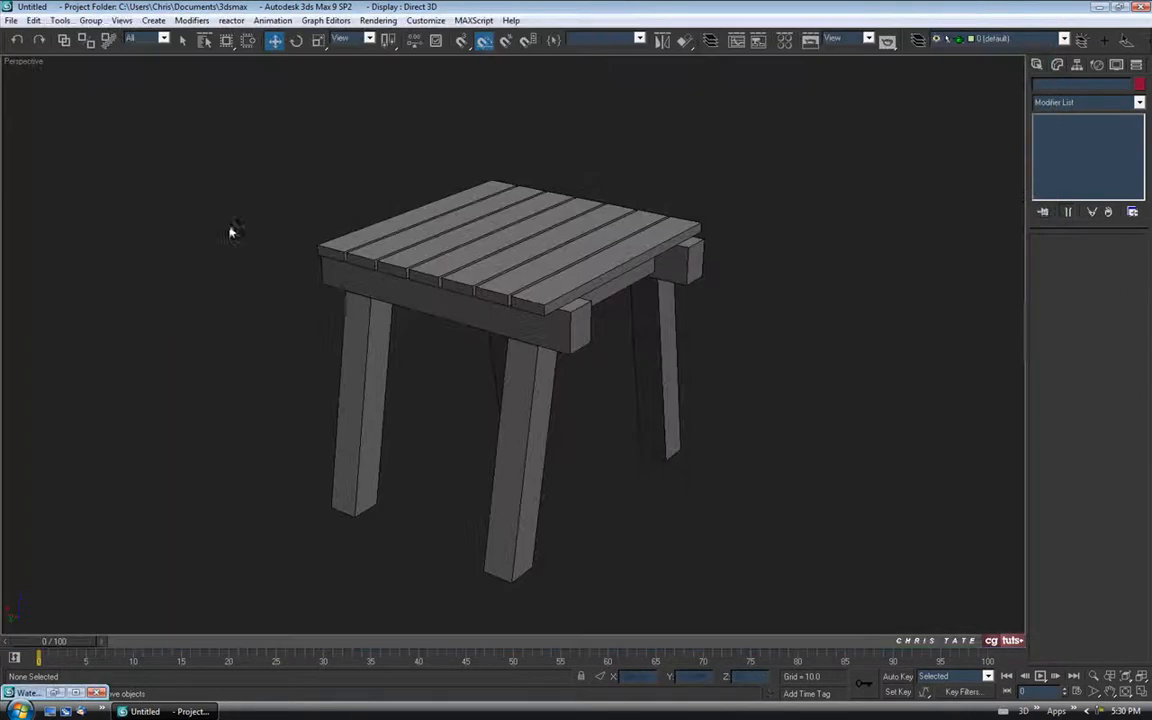
Save the scene as Water_Tower_100 in a new folder named Water_Tower inside the scenes folder.
{"action": "left_click", "coordinate": [12, 20]}
{"action": "left_click", "coordinate": [38, 116]}
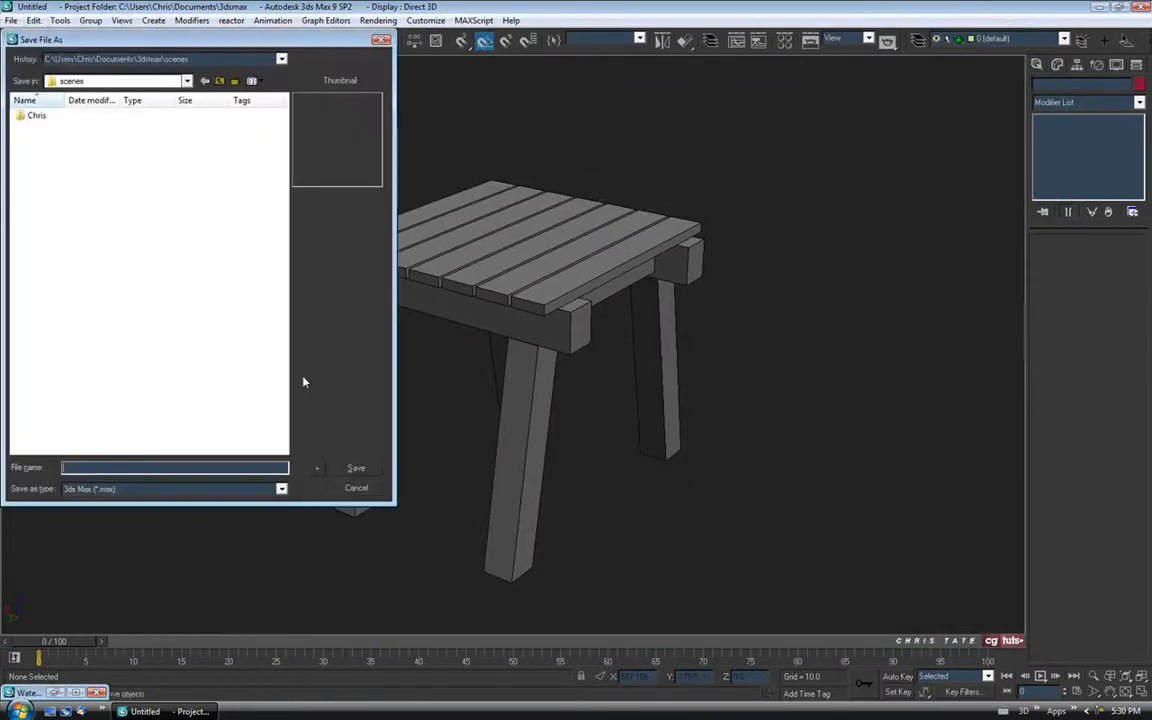
{"action": "left_click", "coordinate": [236, 80]}
{"action": "type", "text": "Water_Tower"}
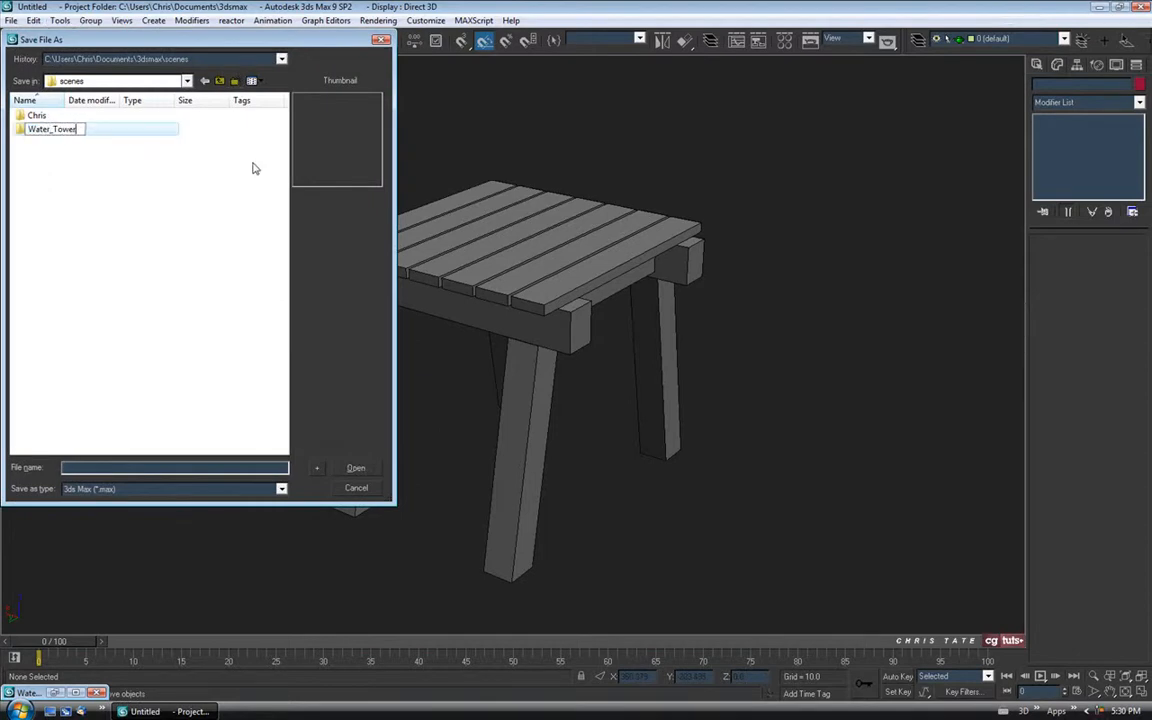
{"action": "left_click_drag", "start_coordinate": [95, 129], "coordinate": [26, 129]}
{"action": "key", "text": "Return"}
{"action": "type", "text": "Water_Tower_100"}
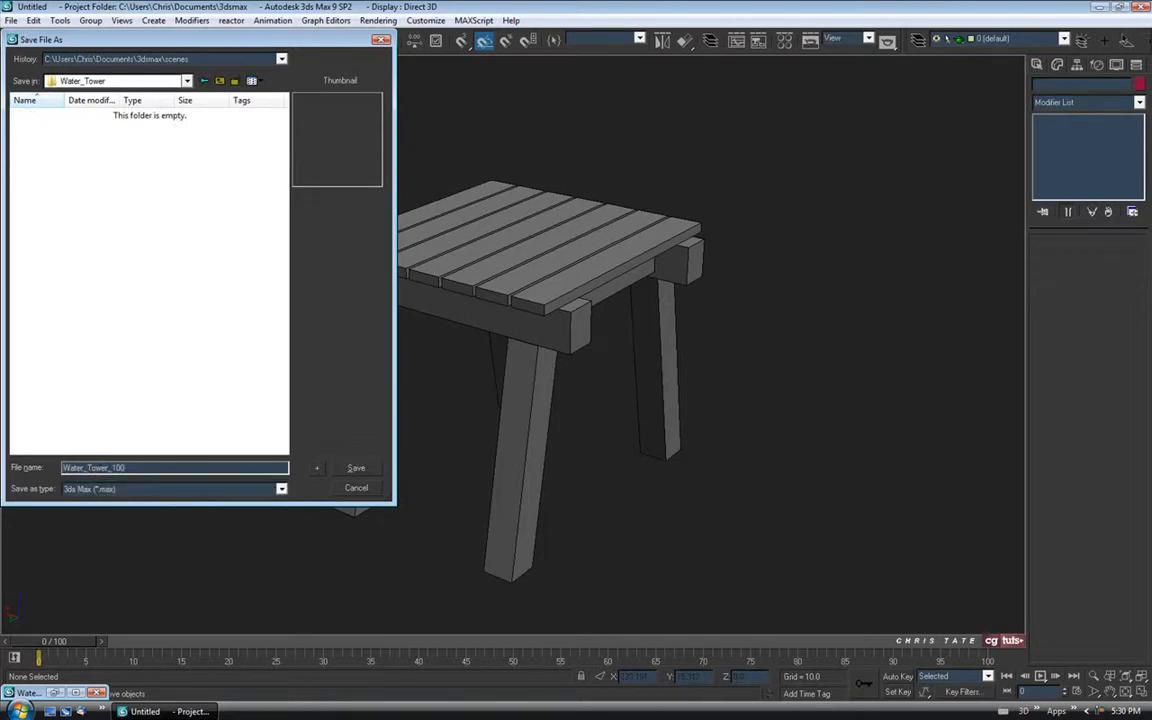
{"action": "key", "text": "Return"}
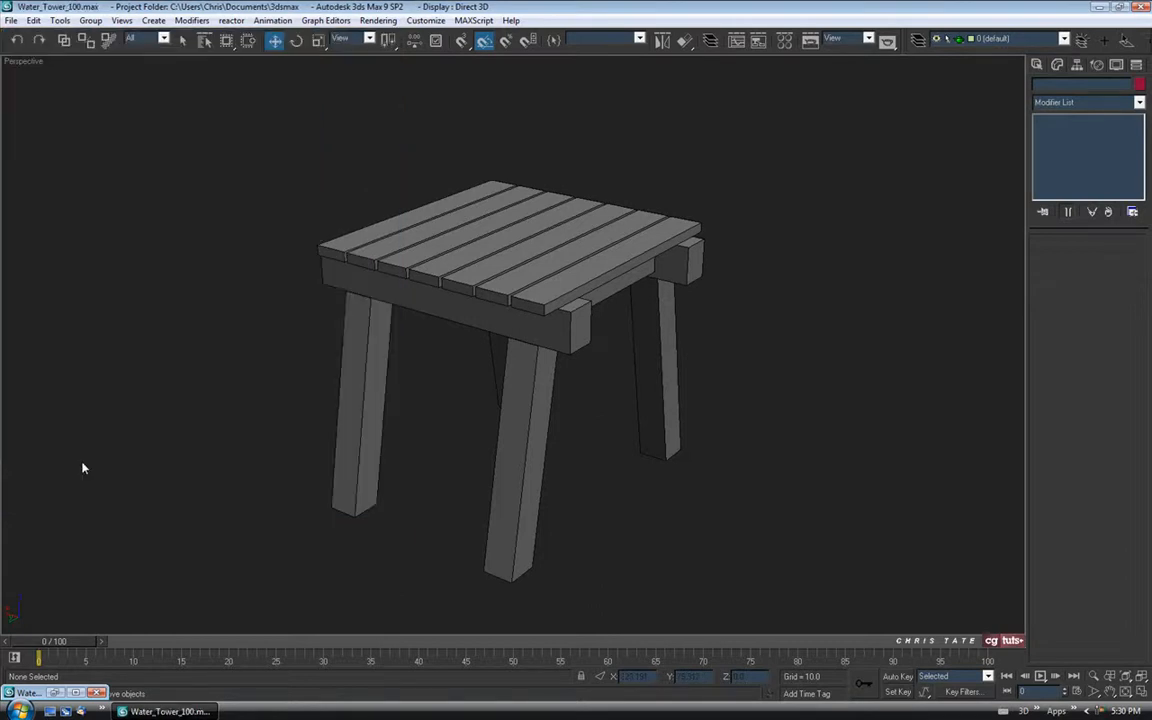
Following the reference sheet, draw a thin box brace about 89.5 wide and 6.6 long across the lower legs in the wireframe Left view.
{"action": "left_click", "coordinate": [57, 691]}
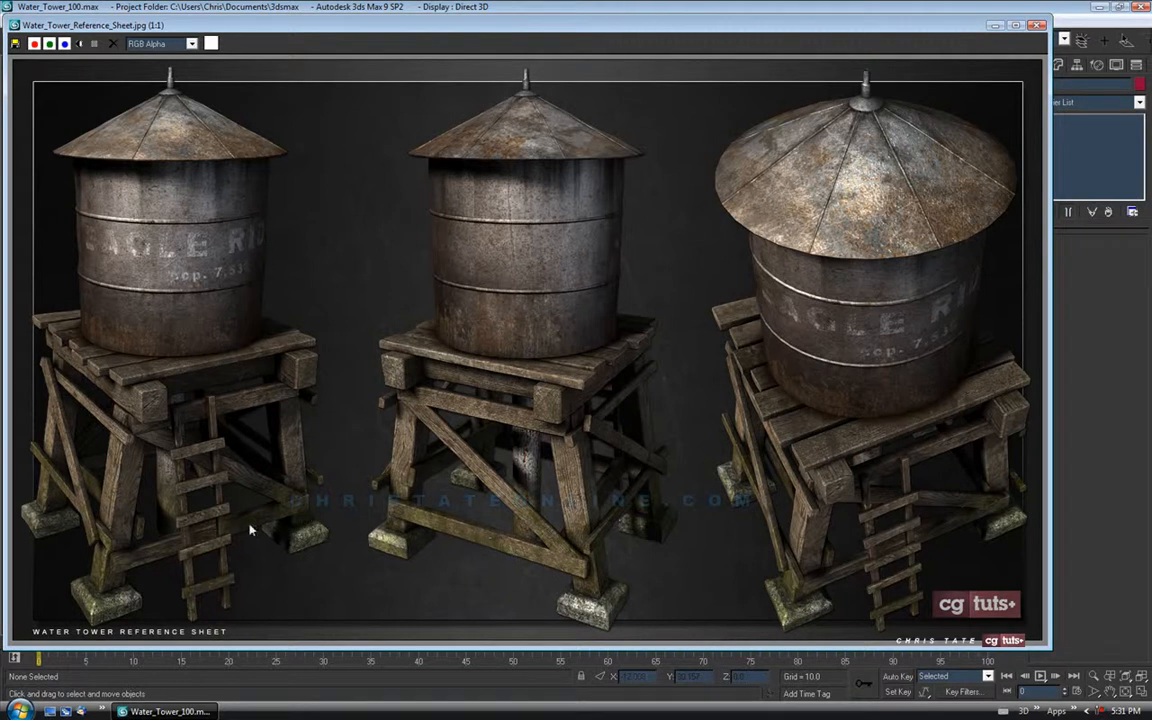
{"action": "left_click", "coordinate": [1037, 25]}
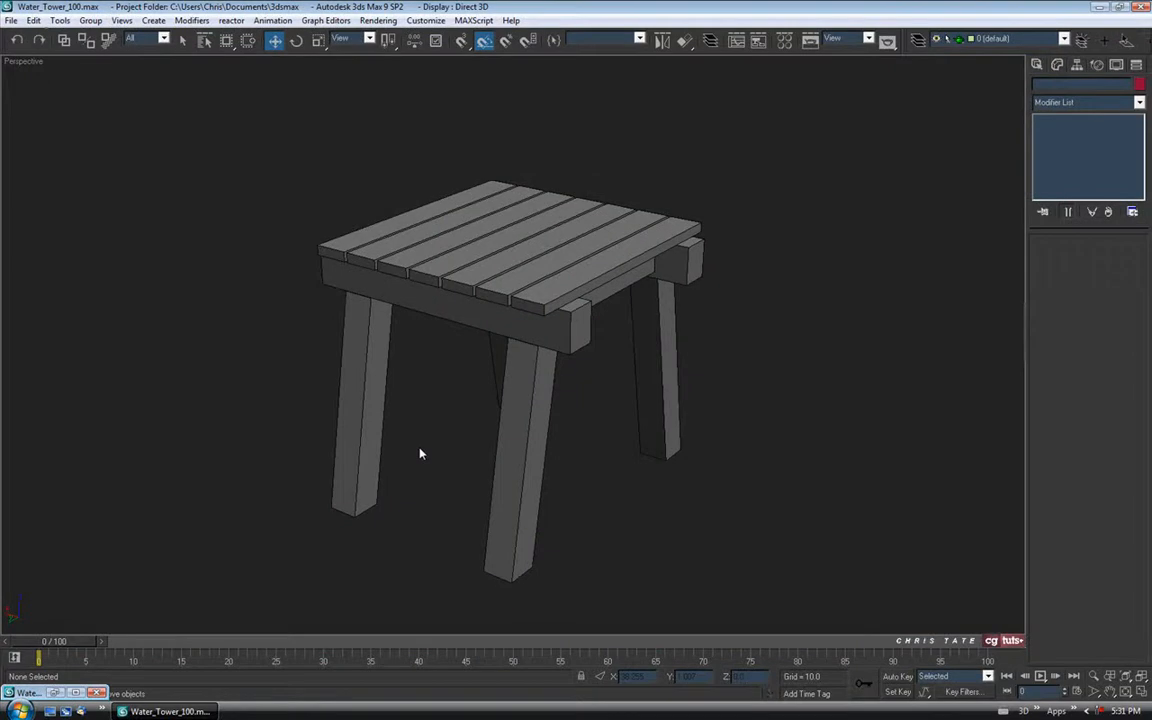
{"action": "key", "text": "alt+w"}
{"action": "left_click", "coordinate": [386, 501]}
{"action": "key", "text": "alt+w"}
{"action": "middle_click_drag", "start_coordinate": [533, 354], "coordinate": [505, 343]}
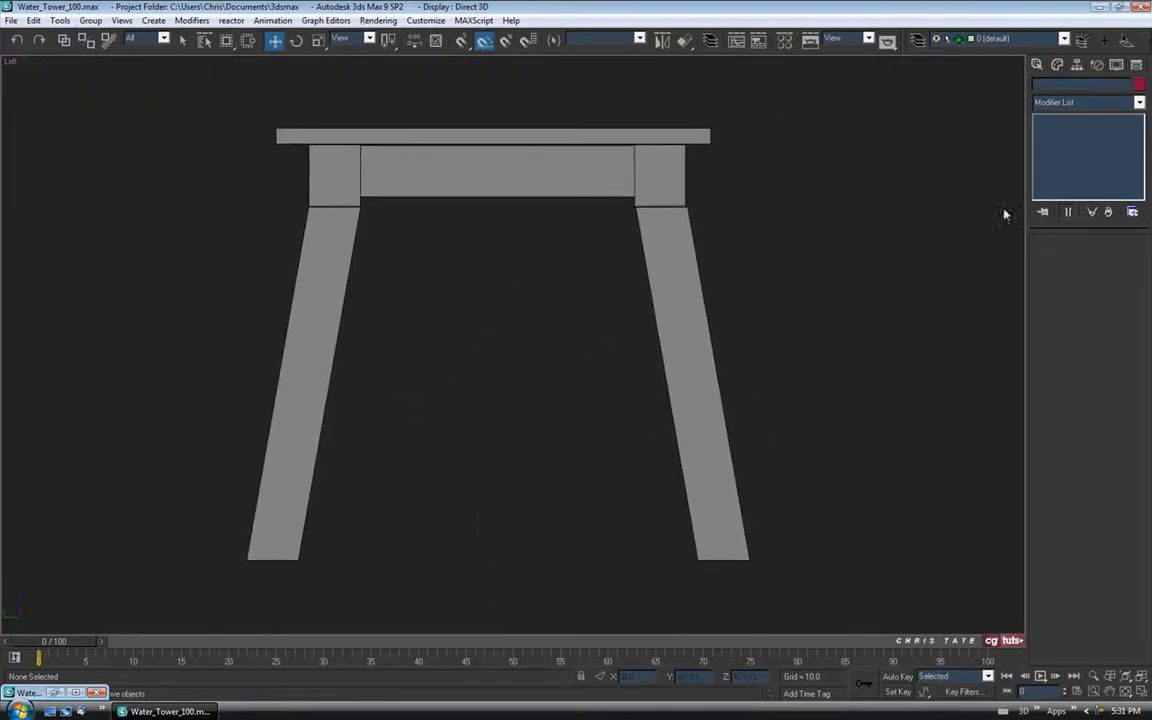
{"action": "left_click", "coordinate": [1037, 67]}
{"action": "left_click", "coordinate": [1058, 153]}
{"action": "middle_click_drag", "start_coordinate": [544, 477], "coordinate": [543, 464]}
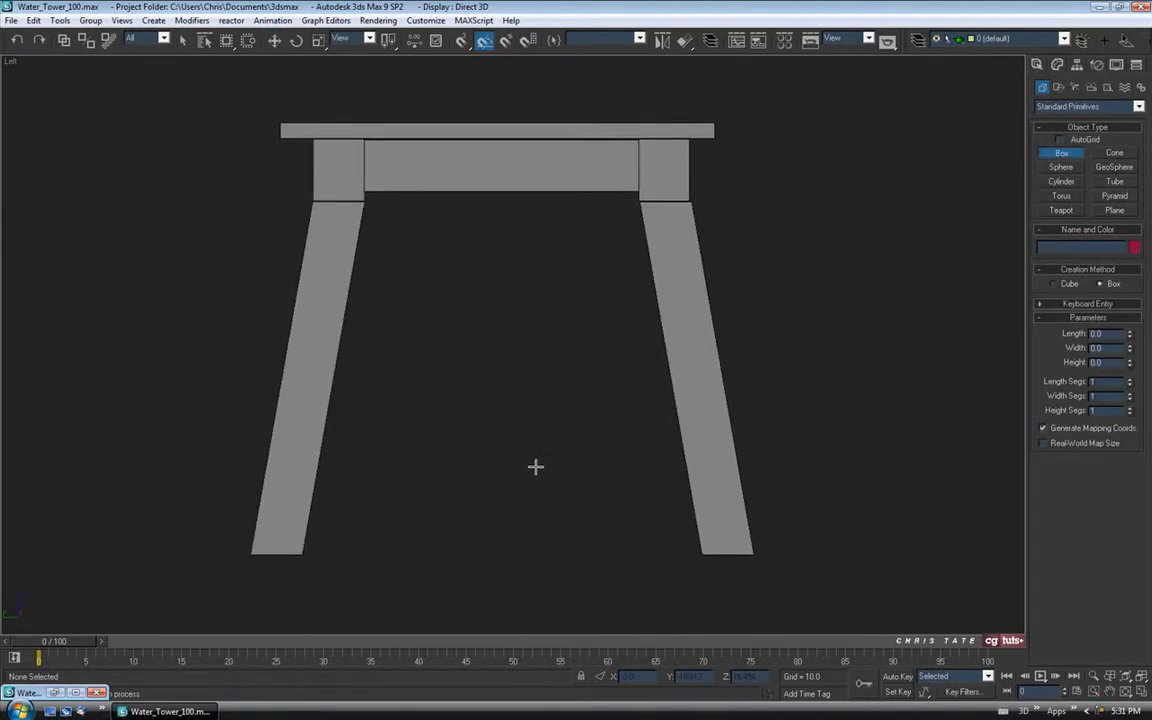
{"action": "key", "text": "F3"}
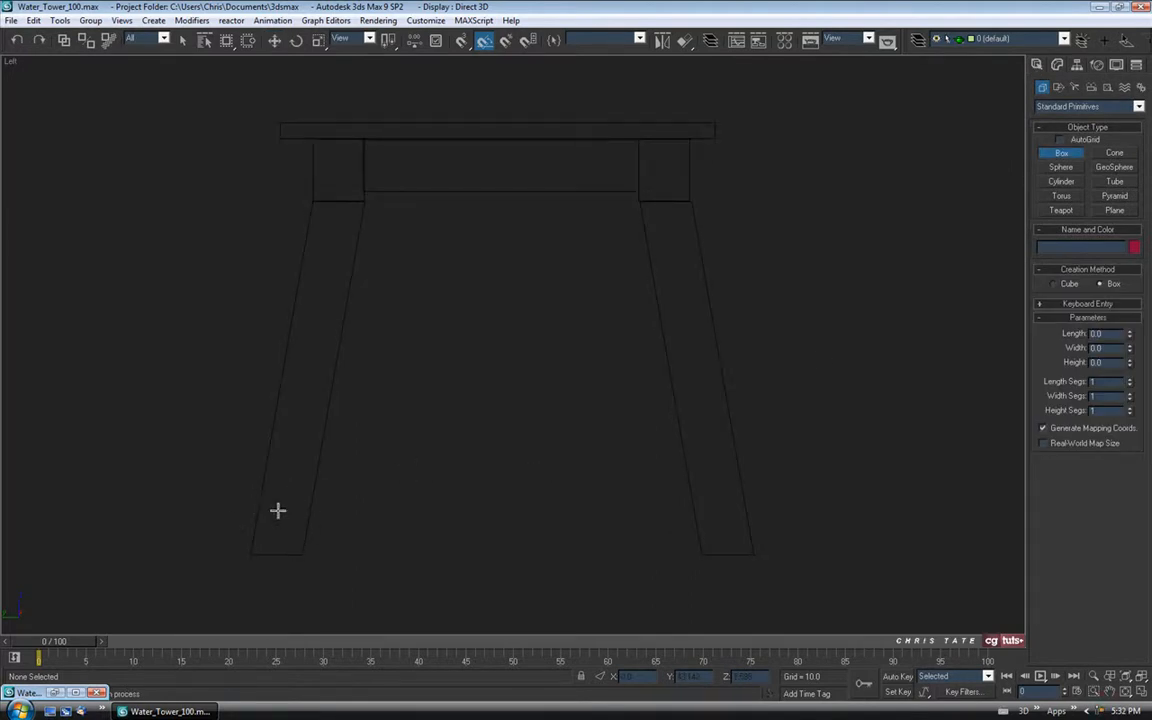
{"action": "left_click_drag", "start_coordinate": [270, 477], "coordinate": [730, 512]}
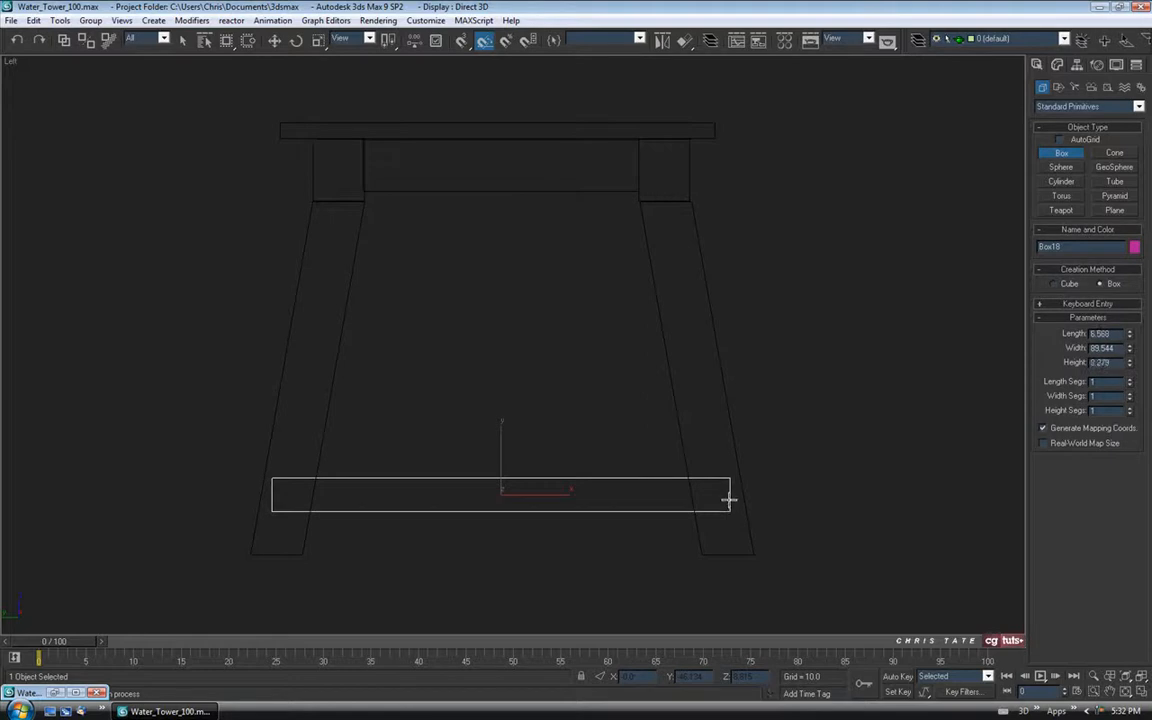
{"action": "left_click", "coordinate": [729, 498]}
{"action": "middle_click_drag", "start_coordinate": [699, 518], "coordinate": [700, 509]}
Move the brace along the X axis until it sits flush against the outer faces of one pair of legs.
{"action": "left_click", "coordinate": [1142, 692]}
{"action": "middle_click", "coordinate": [751, 547]}
{"action": "left_click", "coordinate": [275, 42]}
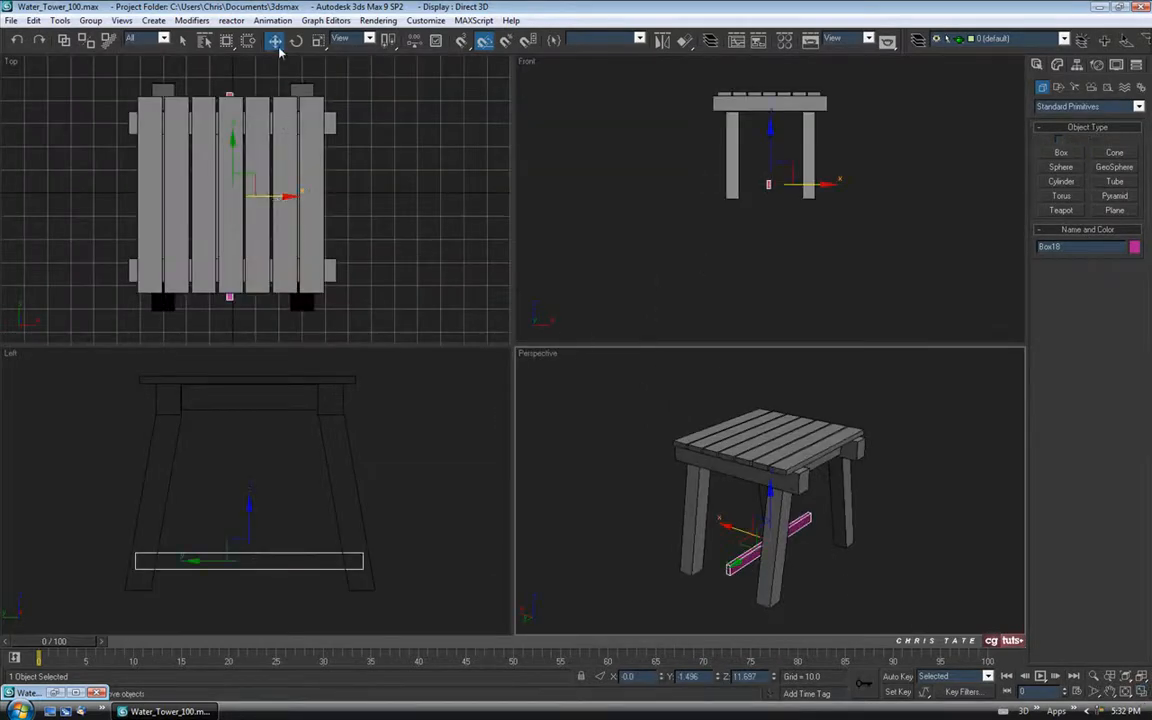
{"action": "left_click_drag", "start_coordinate": [279, 199], "coordinate": [198, 196]}
{"action": "scroll", "coordinate": [700, 260], "scroll_direction": "up", "scroll_amount": 10}
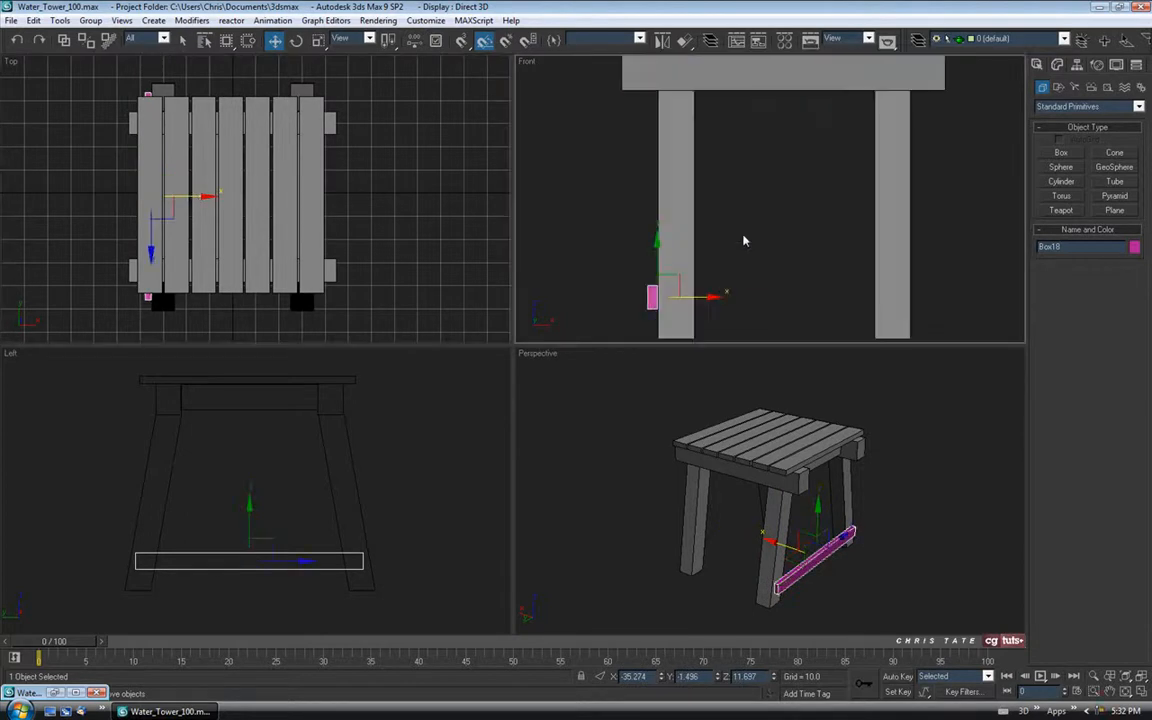
{"action": "left_click_drag", "start_coordinate": [593, 285], "coordinate": [595, 285]}
{"action": "right_click", "coordinate": [906, 621]}
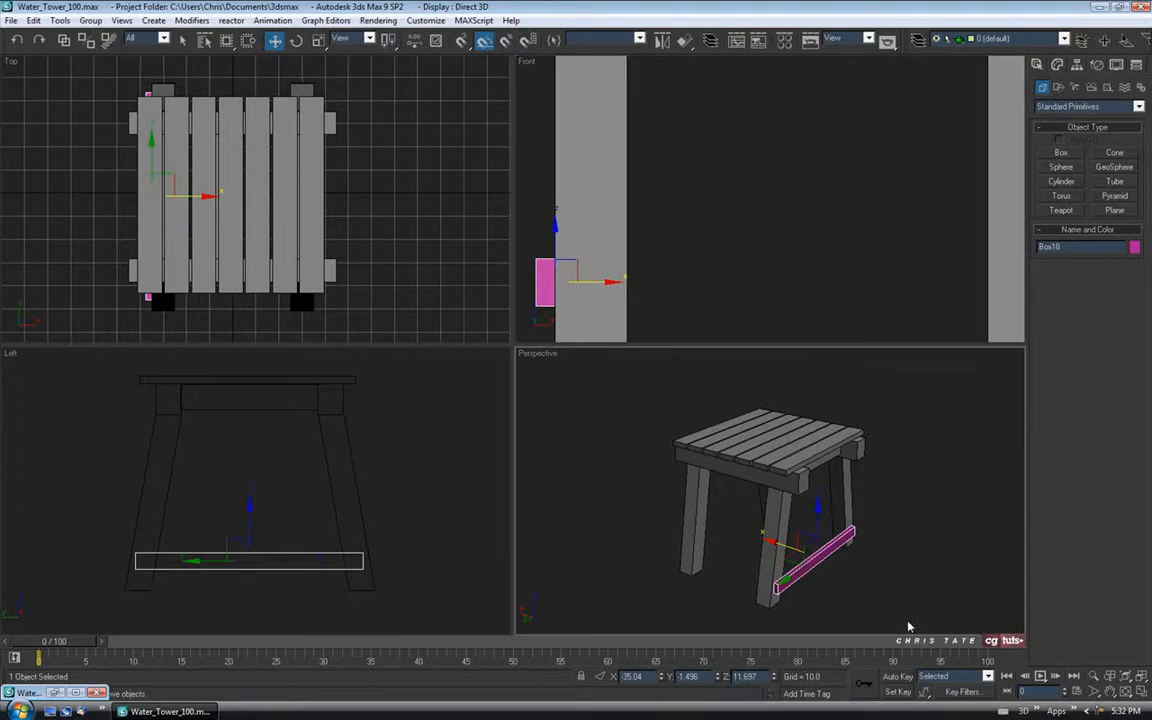
Inspect the lower brace up close in the Perspective view and check the remaining braces on the reference sheet.
{"action": "middle_click_drag", "start_coordinate": [826, 543], "coordinate": [908, 617], "text": "alt"}
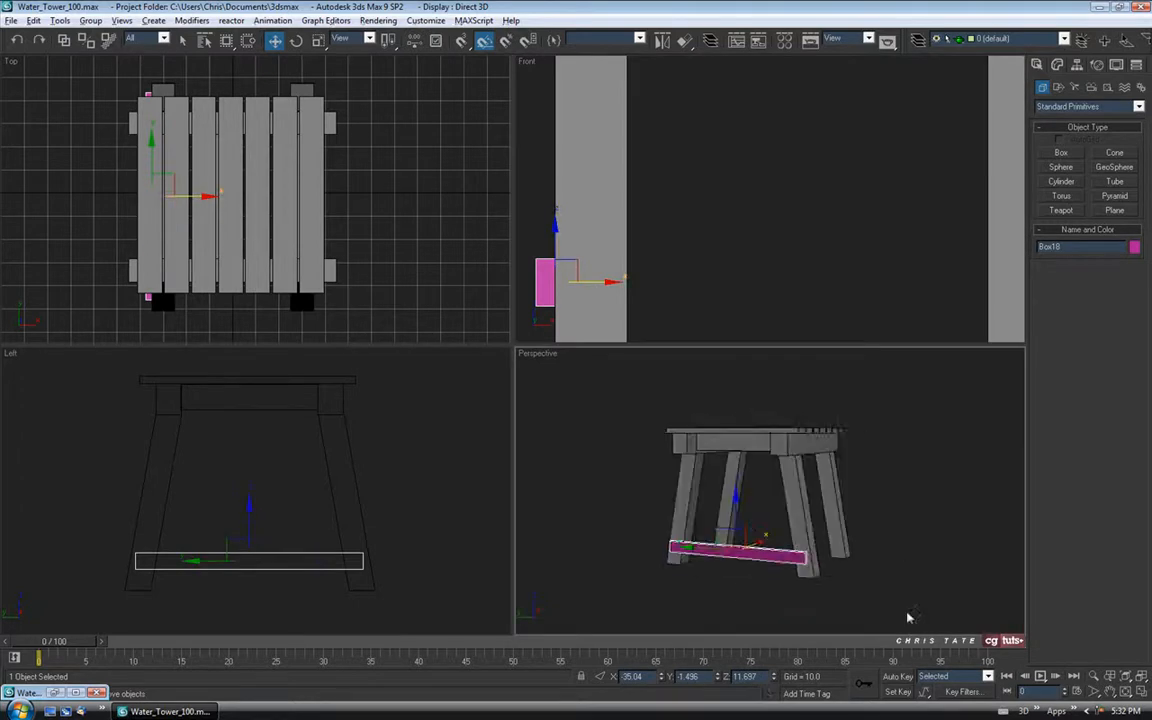
{"action": "left_click", "coordinate": [1141, 692]}
{"action": "middle_click_drag", "start_coordinate": [820, 525], "coordinate": [680, 452], "text": "alt"}
{"action": "scroll", "coordinate": [634, 452], "scroll_direction": "up", "scroll_amount": 5}
{"action": "left_click", "coordinate": [55, 692]}
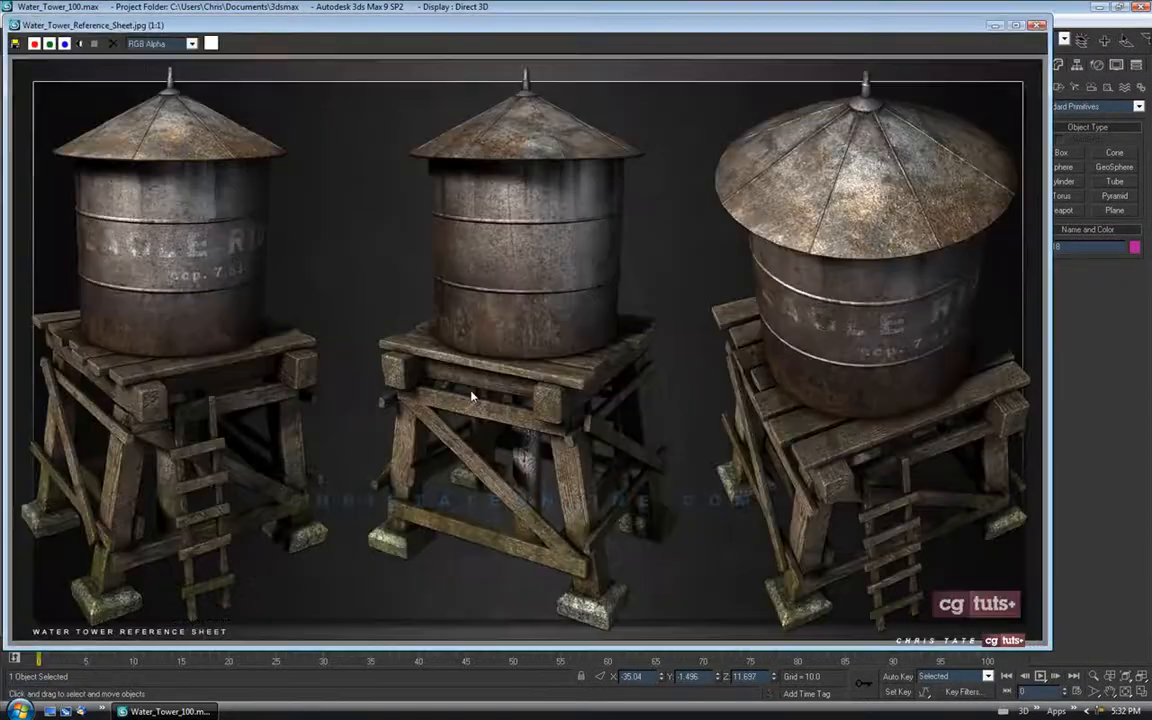
Resize the lower brace to a length of 7.554, a width of 89.482 and a height of 3.271.
{"action": "left_click", "coordinate": [995, 24]}
{"action": "left_click", "coordinate": [1058, 65]}
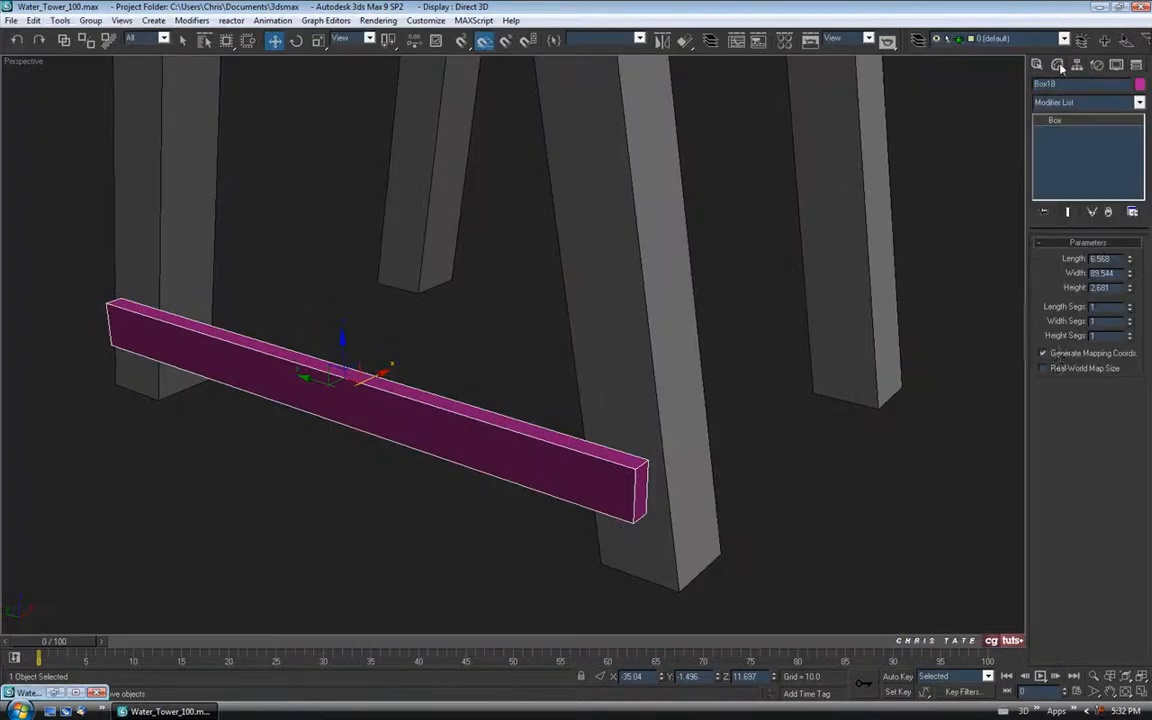
{"action": "middle_click_drag", "start_coordinate": [803, 384], "coordinate": [880, 318], "text": "alt"}
{"action": "left_click_drag", "start_coordinate": [1130, 259], "coordinate": [1128, 246]}
{"action": "middle_click_drag", "start_coordinate": [716, 331], "coordinate": [760, 372], "text": "alt"}
{"action": "left_click_drag", "start_coordinate": [1130, 280], "coordinate": [905, 370]}
{"action": "mouse_move", "coordinate": [905, 370]}
{"action": "middle_mouse_down", "text": "alt"}
{"action": "mouse_move", "coordinate": [855, 371]}
{"action": "mouse_move", "coordinate": [907, 363]}
{"action": "middle_mouse_up", "text": "alt"}
{"action": "left_click_drag", "start_coordinate": [1130, 273], "coordinate": [1130, 272]}
{"action": "middle_click_drag", "start_coordinate": [797, 371], "coordinate": [697, 391], "text": "alt"}
{"action": "scroll", "coordinate": [752, 388], "scroll_direction": "down", "scroll_amount": 3}
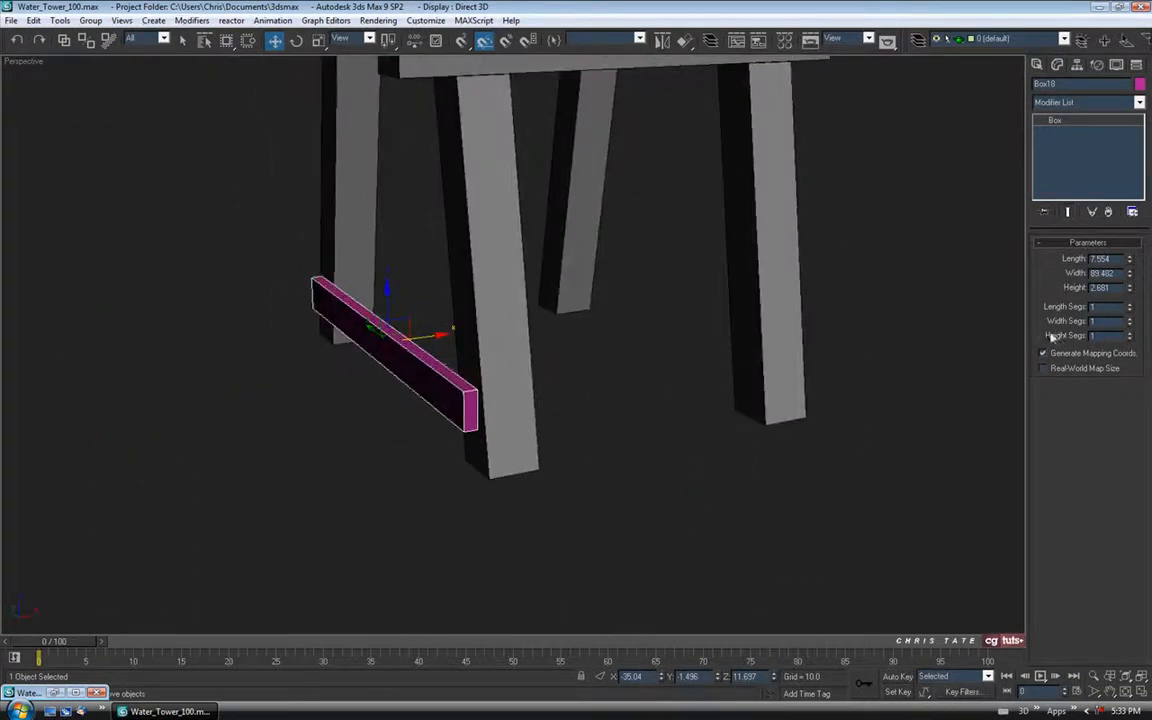
{"action": "left_click_drag", "start_coordinate": [1131, 288], "coordinate": [1128, 269]}
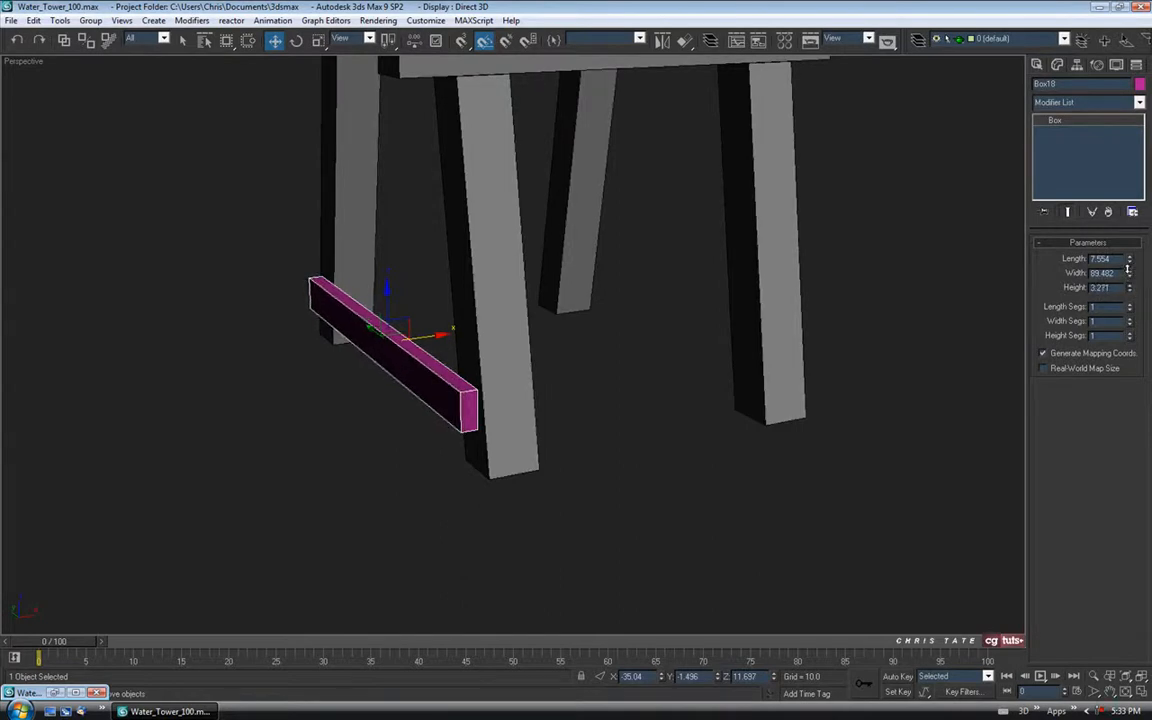
{"action": "middle_click_drag", "start_coordinate": [960, 345], "coordinate": [902, 393], "text": "alt"}
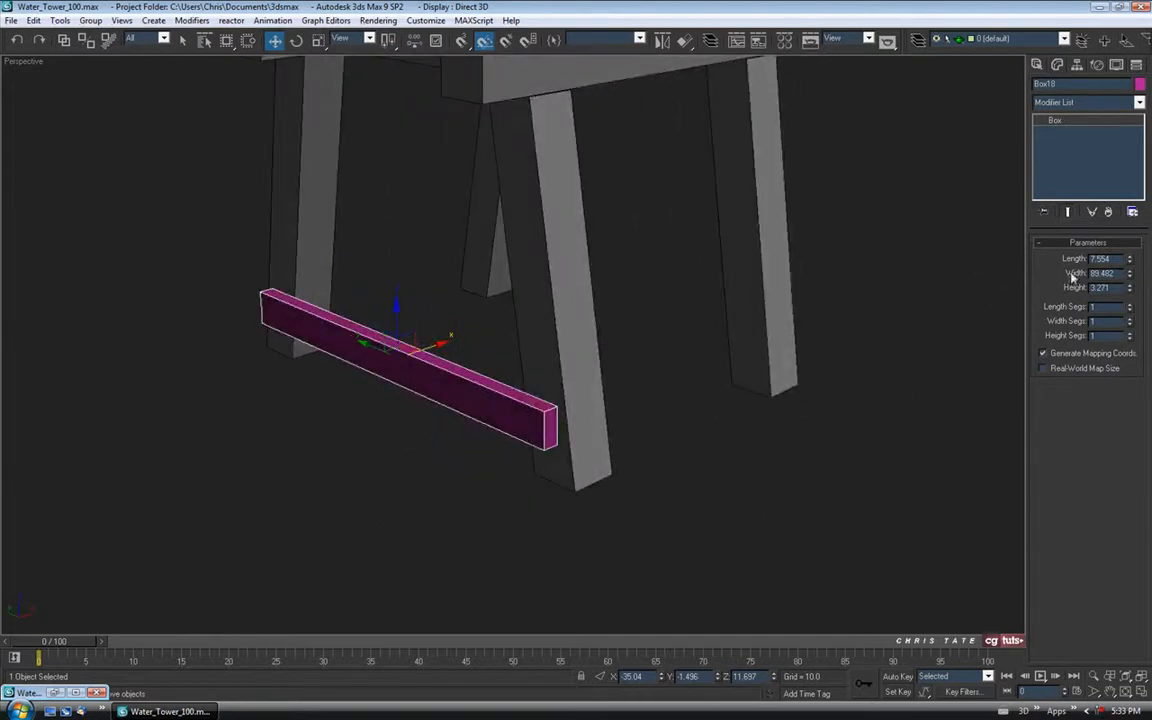
Compare the lower brace with the reference sheet and raise it slightly along the Z axis.
{"action": "middle_click_drag", "start_coordinate": [567, 391], "coordinate": [573, 467]}
{"action": "left_click", "coordinate": [183, 40]}
{"action": "middle_click_drag", "start_coordinate": [496, 446], "coordinate": [766, 368], "text": "alt"}
{"action": "middle_click_drag", "start_coordinate": [725, 442], "coordinate": [447, 165], "text": "alt"}
{"action": "left_click", "coordinate": [54, 692]}
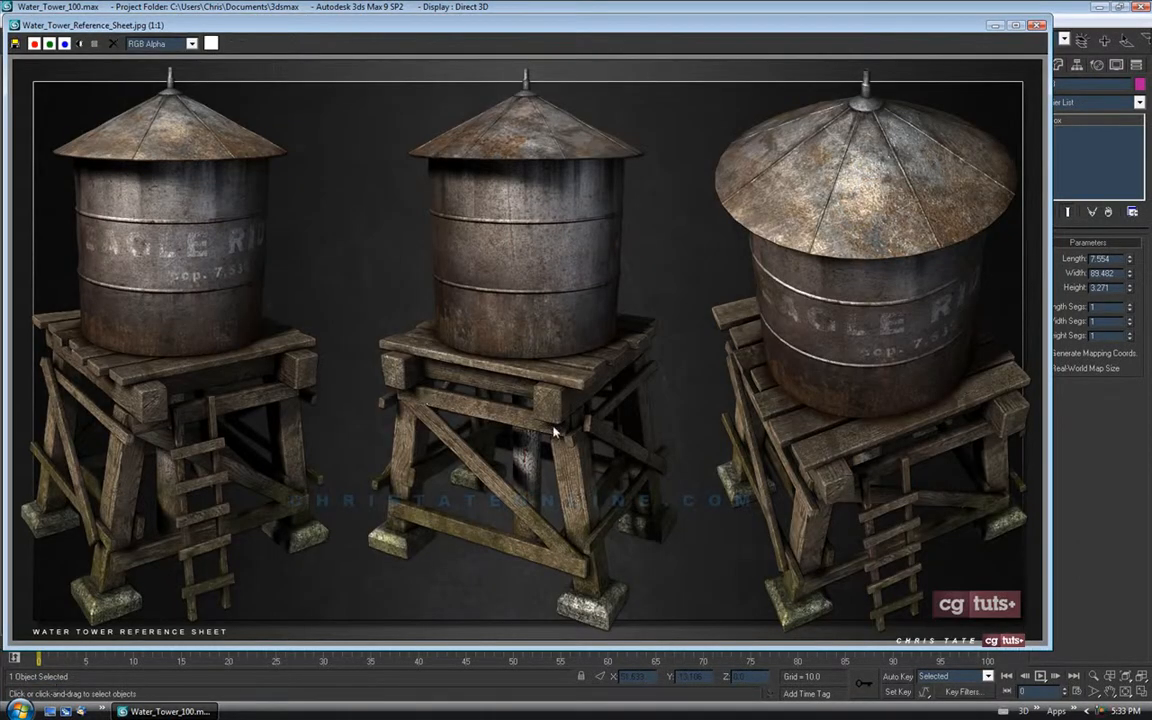
{"action": "left_click", "coordinate": [995, 26]}
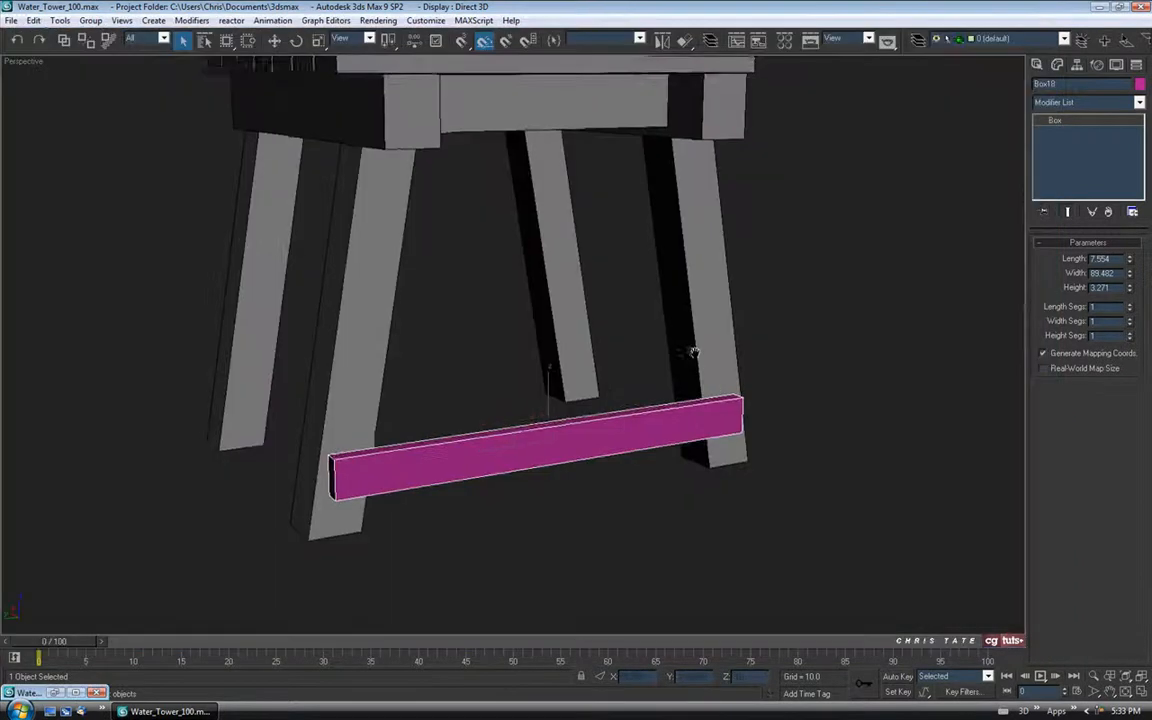
{"action": "middle_click_drag", "start_coordinate": [693, 353], "coordinate": [673, 373], "text": "alt"}
{"action": "left_click", "coordinate": [275, 42]}
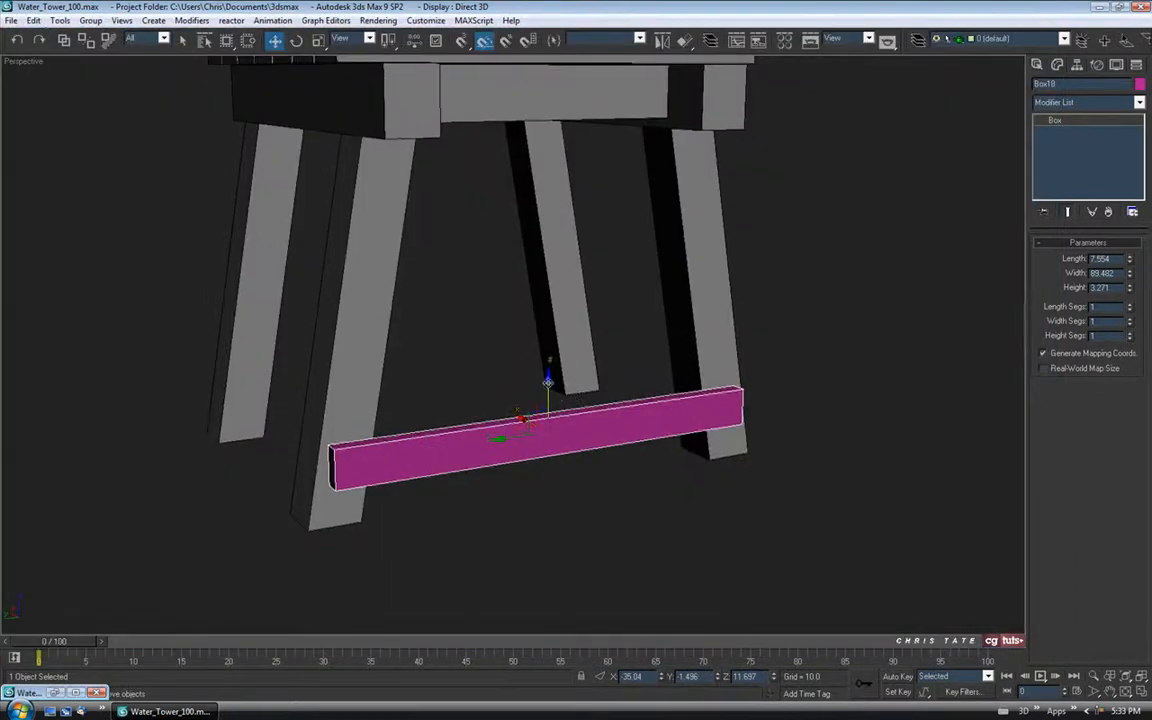
{"action": "left_click_drag", "start_coordinate": [549, 382], "coordinate": [549, 373]}
Clone the lower brace upward along Z as a single copy across the tops of the legs, just below the platform beams.
{"action": "middle_click_drag", "start_coordinate": [670, 448], "coordinate": [482, 403], "text": "alt"}
{"action": "left_click_drag", "start_coordinate": [429, 393], "coordinate": [437, 155], "text": "shift"}
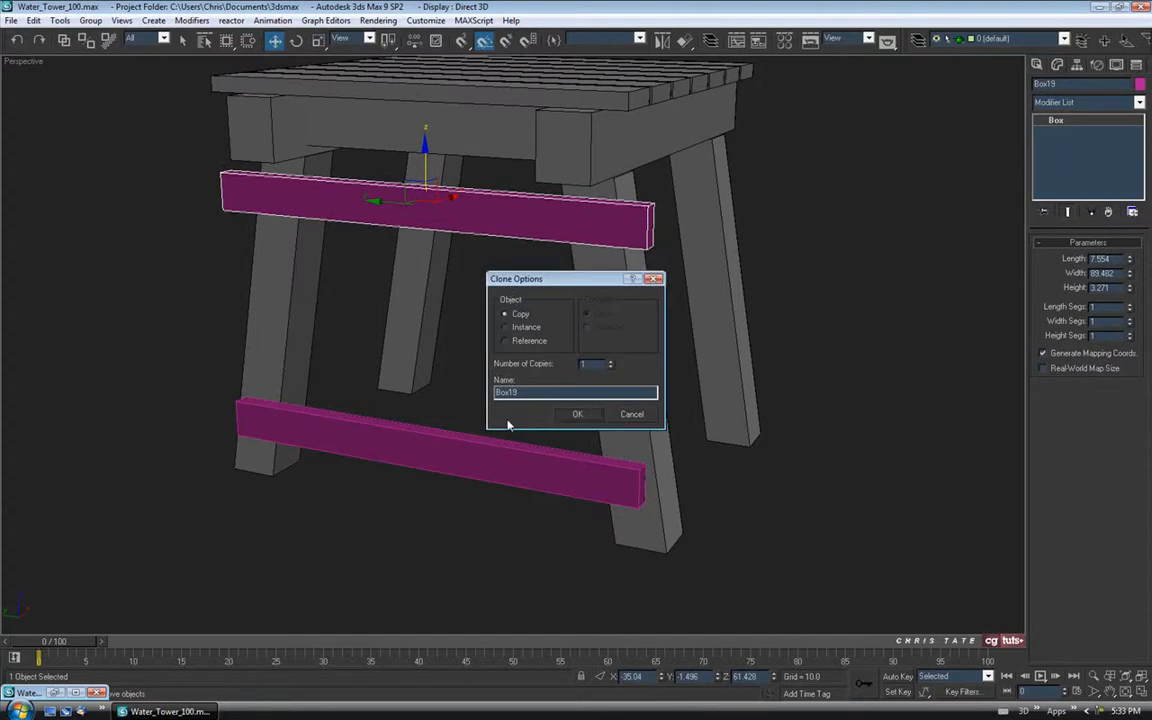
{"action": "left_click", "coordinate": [579, 414]}
{"action": "mouse_move", "coordinate": [589, 419]}
{"action": "middle_mouse_down", "text": "alt"}
{"action": "mouse_move", "coordinate": [612, 375]}
{"action": "mouse_move", "coordinate": [153, 618]}
{"action": "middle_mouse_up", "text": "alt"}
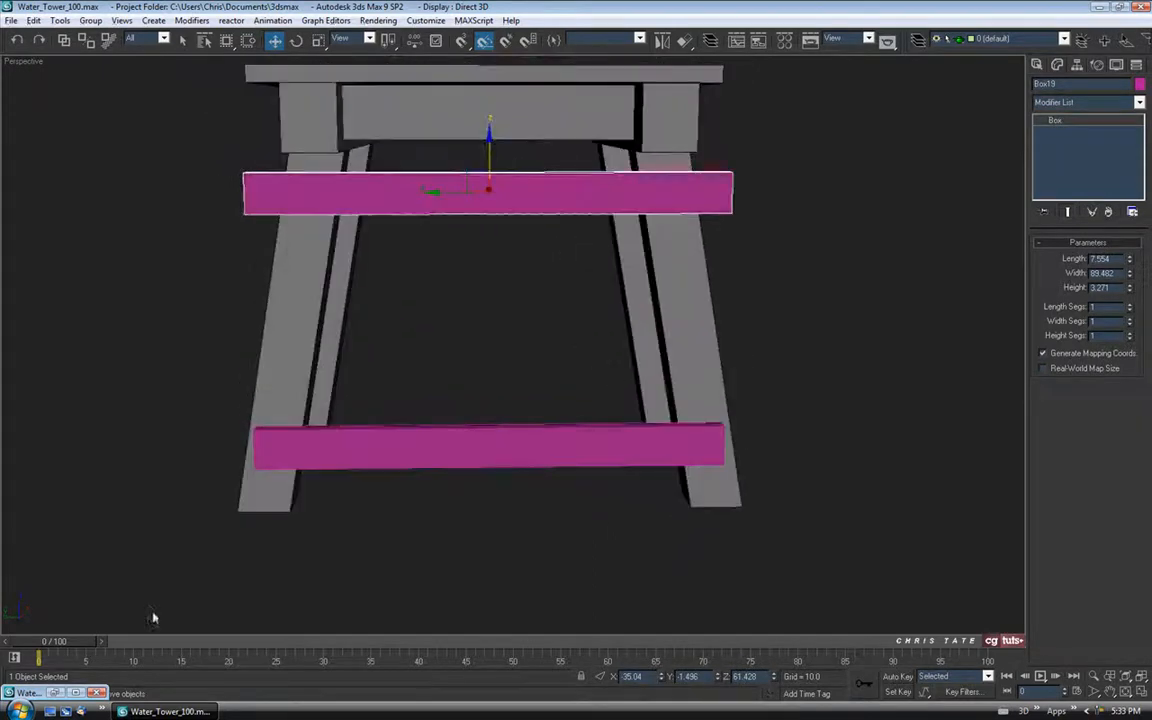
Following the reference sheet, shorten the upper brace to a width of 70.691 so it fits the narrower leg spacing.
{"action": "left_click", "coordinate": [60, 692]}
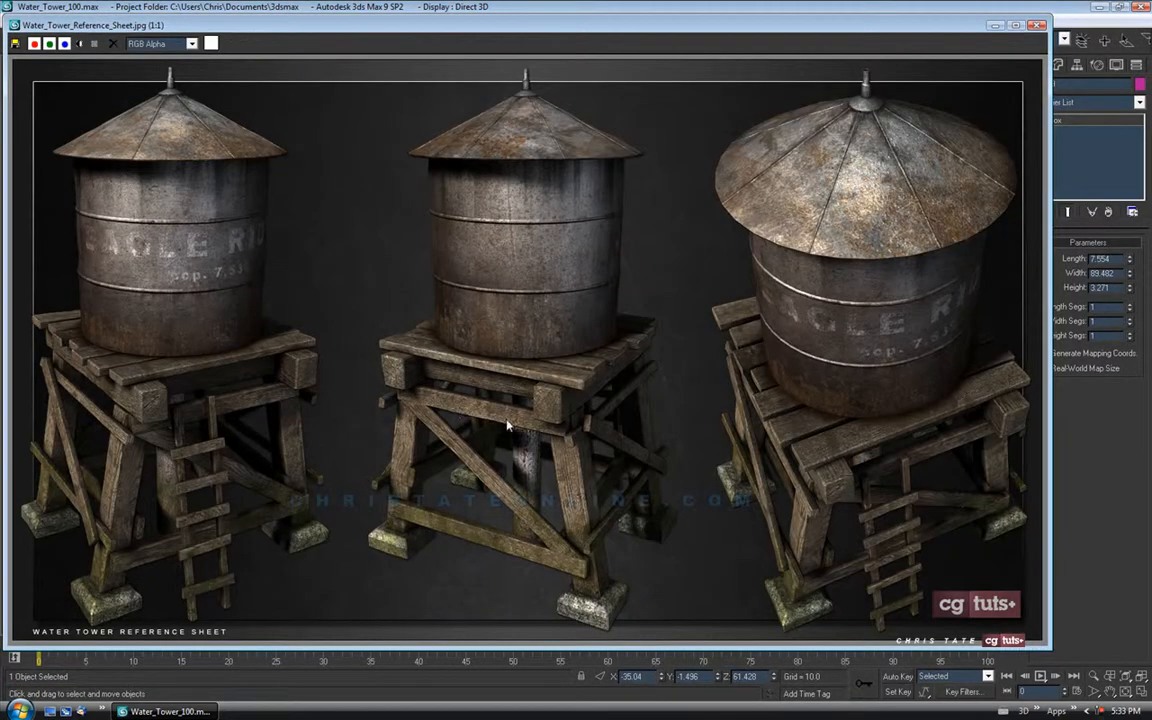
{"action": "left_click", "coordinate": [995, 25]}
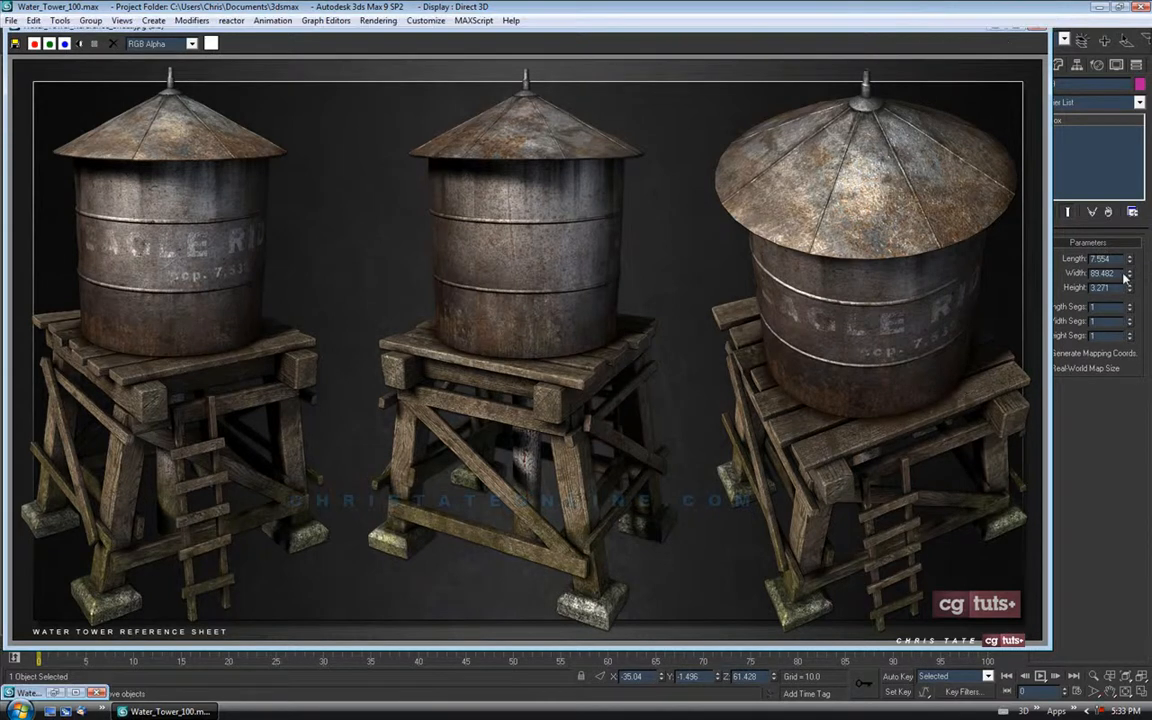
{"action": "left_click_drag", "start_coordinate": [1130, 280], "coordinate": [1128, 288]}
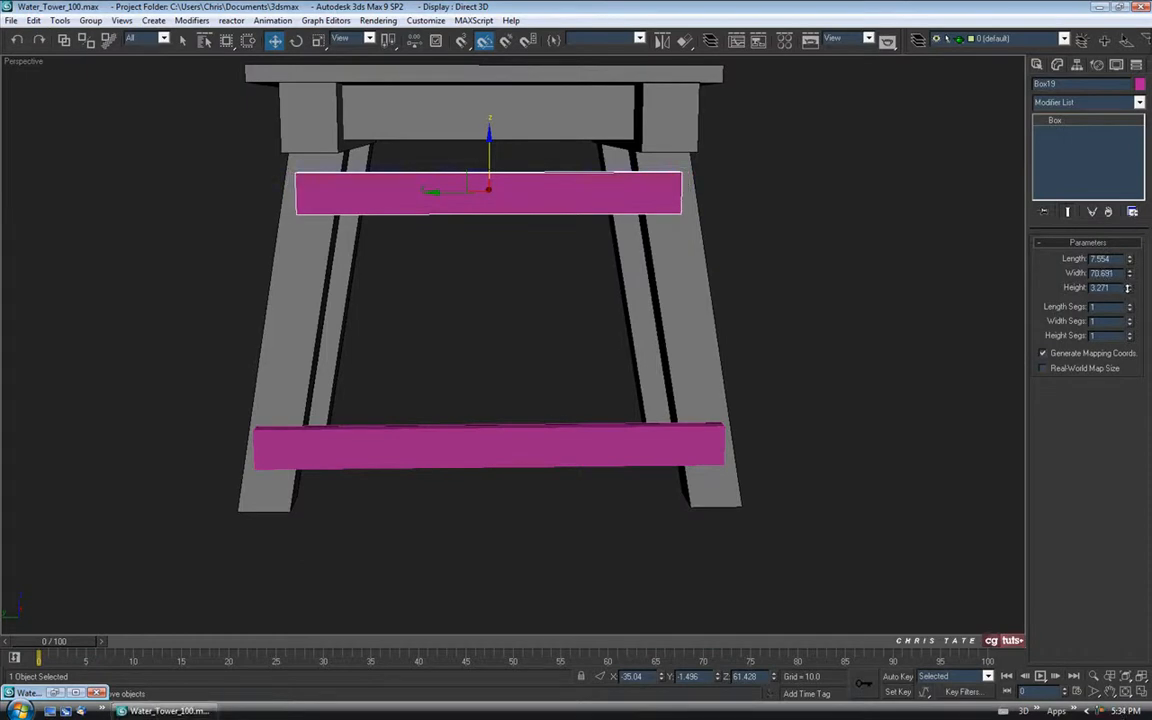
{"action": "middle_click_drag", "start_coordinate": [942, 305], "coordinate": [722, 306], "text": "alt"}
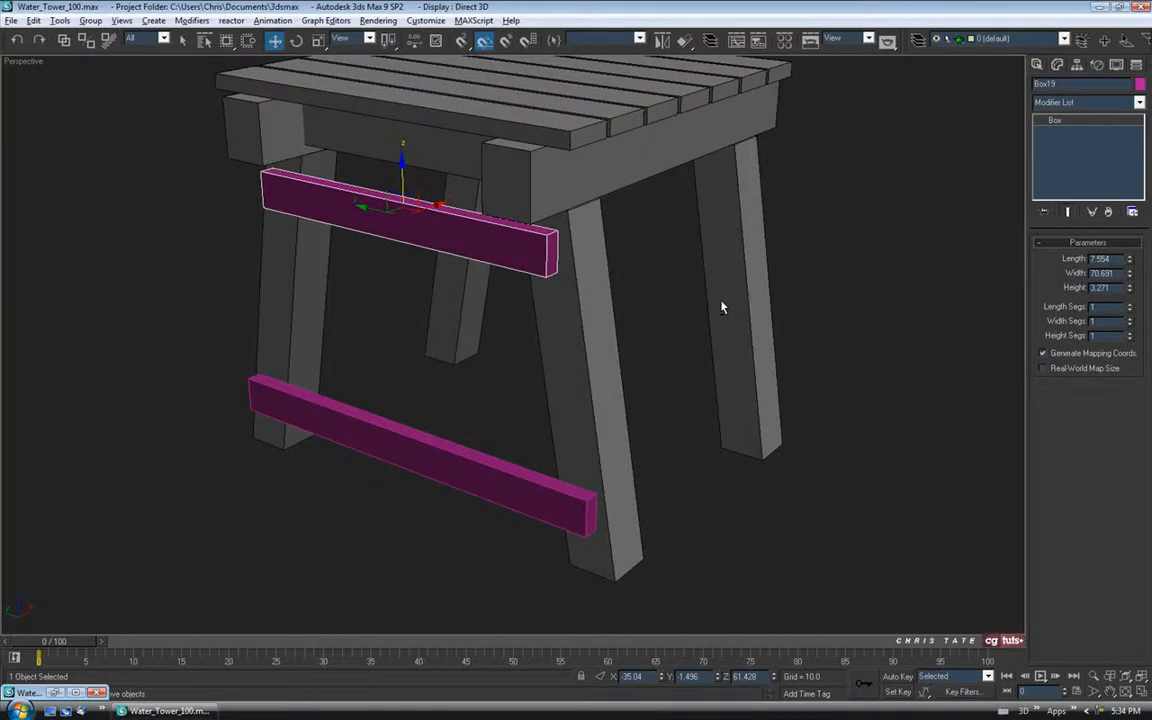
{"action": "scroll", "coordinate": [629, 293], "scroll_direction": "down", "scroll_amount": 5}
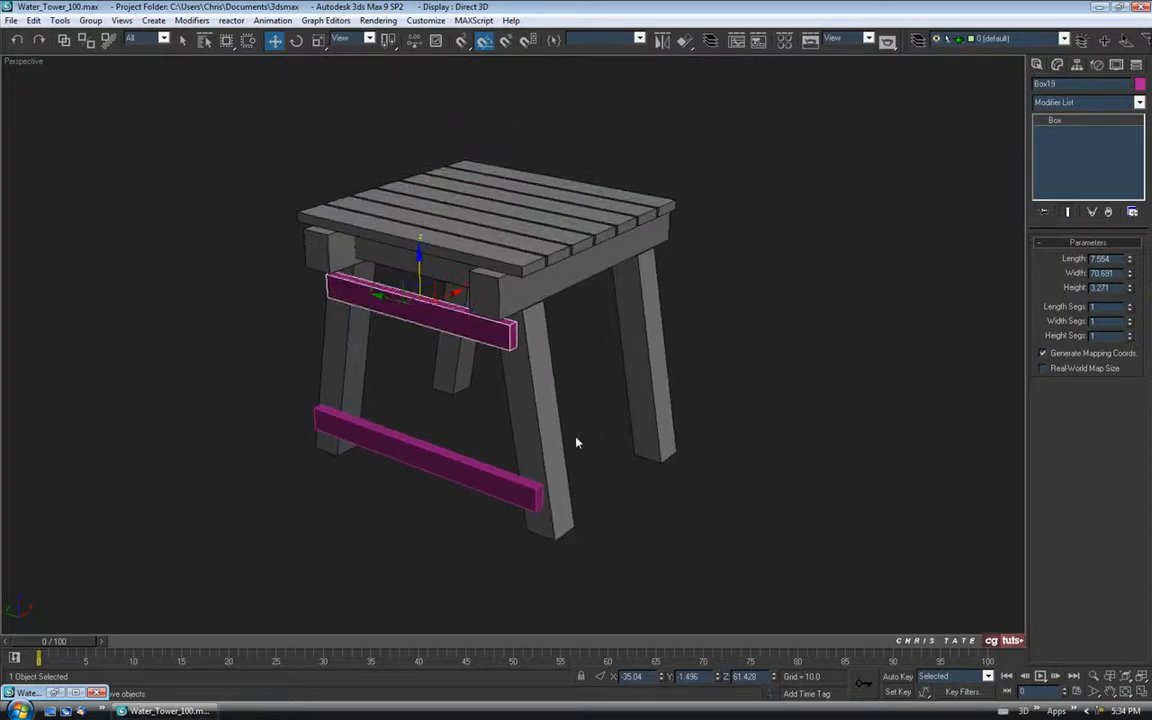
Set the object color of both braces to black and assign them the frame's grey material from the Material Editor.
{"action": "left_click_drag", "start_coordinate": [372, 470], "coordinate": [372, 308]}
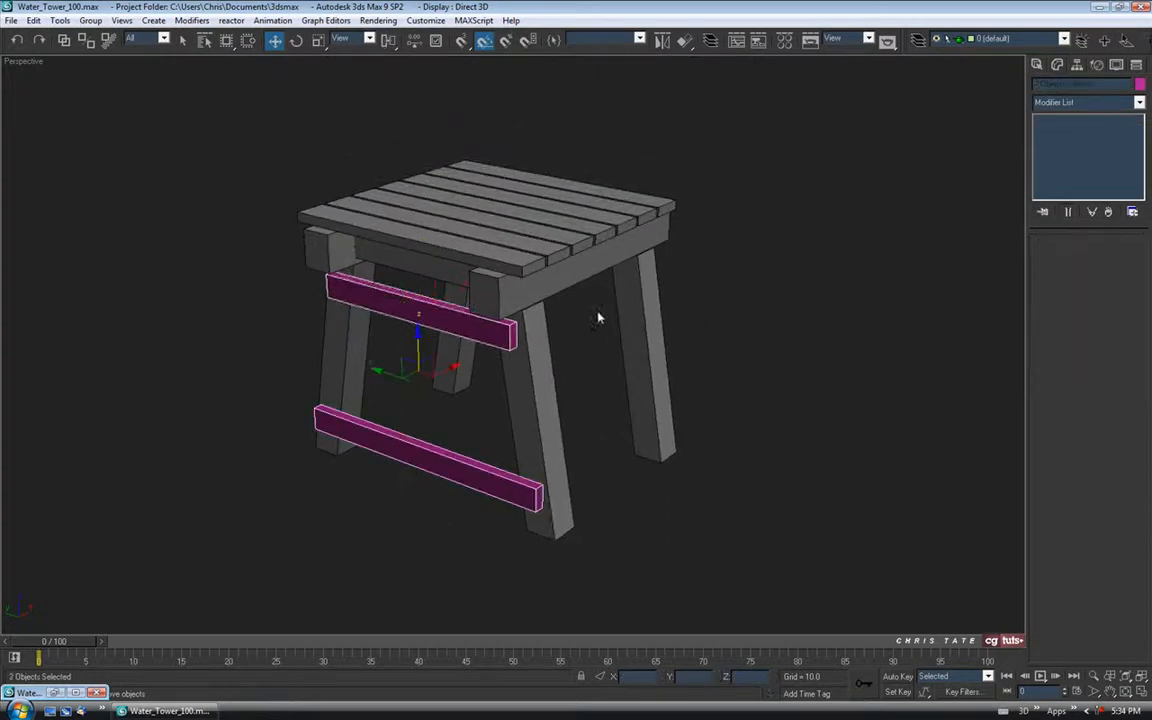
{"action": "left_click", "coordinate": [1141, 86]}
{"action": "left_click", "coordinate": [644, 430]}
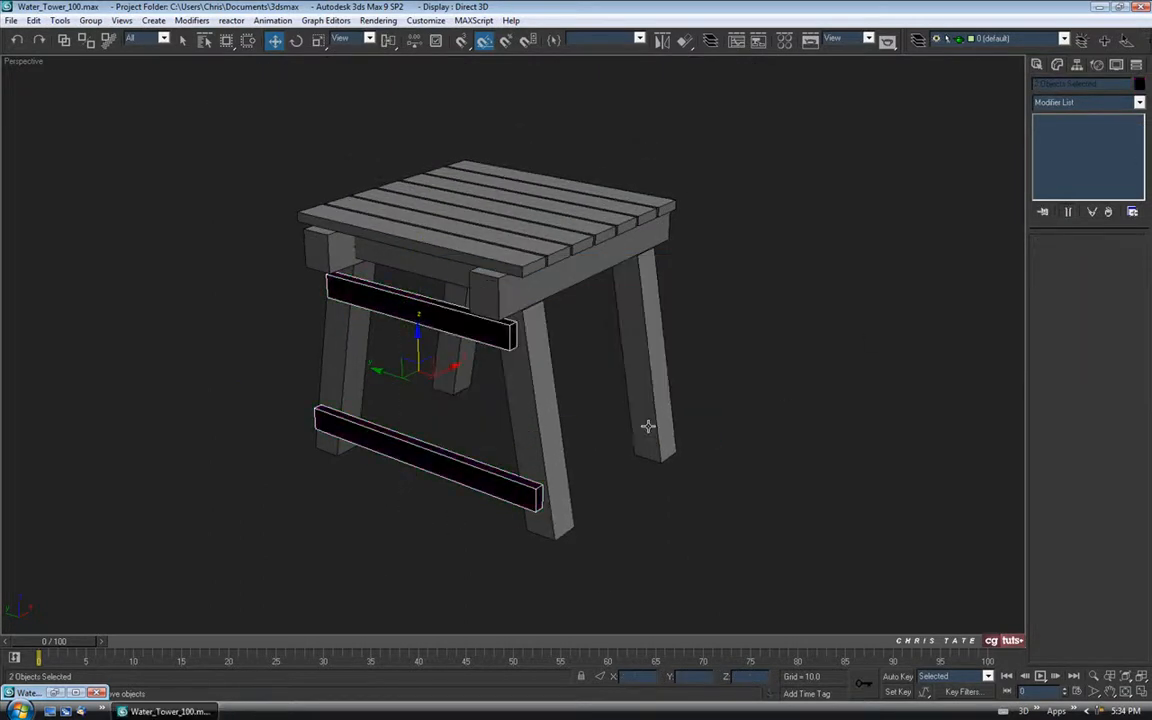
{"action": "key", "text": "m"}
{"action": "left_click", "coordinate": [94, 263]}
{"action": "left_click", "coordinate": [277, 76]}
{"action": "left_click", "coordinate": [396, 171]}
{"action": "middle_click_drag", "start_coordinate": [575, 343], "coordinate": [505, 323]}
Select the upper and lower braces and clone them along X as copies at the opposite pair of legs.
{"action": "middle_click_drag", "start_coordinate": [509, 406], "coordinate": [551, 383], "text": "alt"}
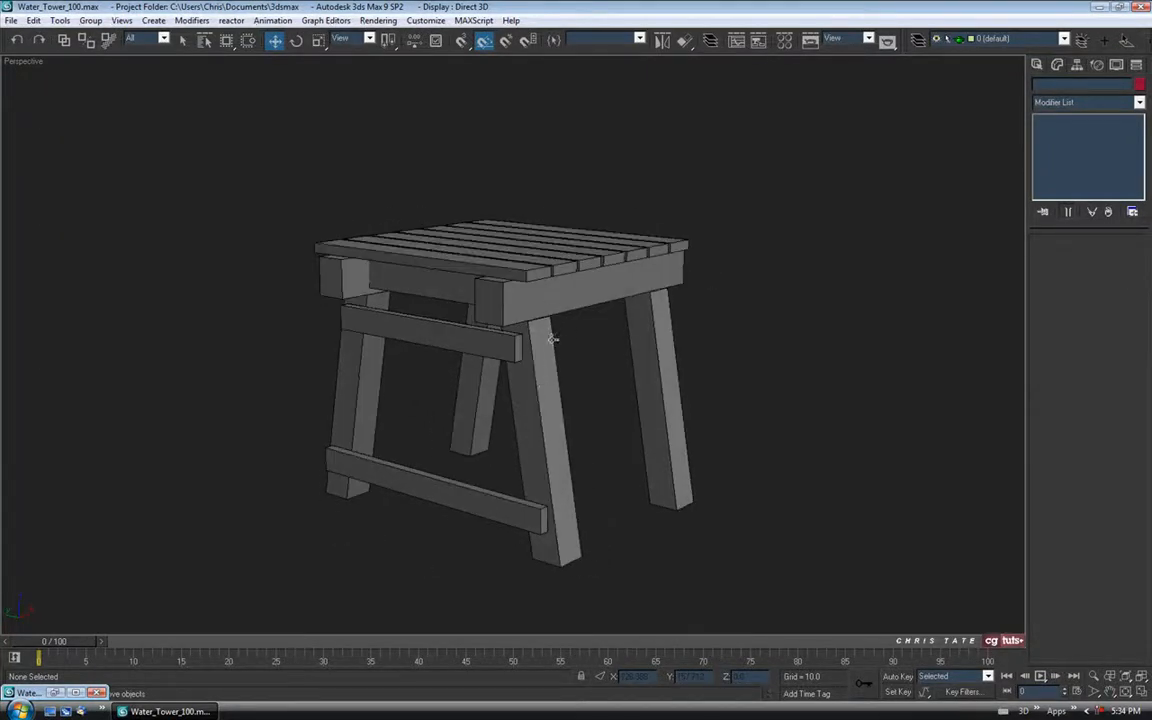
{"action": "middle_click_drag", "start_coordinate": [478, 362], "coordinate": [478, 532], "text": "alt"}
{"action": "left_click_drag", "start_coordinate": [478, 532], "coordinate": [497, 368]}
{"action": "middle_click_drag", "start_coordinate": [576, 450], "coordinate": [537, 483], "text": "alt"}
{"action": "mouse_move", "coordinate": [525, 390]}
{"action": "middle_mouse_down", "text": "alt"}
{"action": "mouse_move", "coordinate": [478, 383]}
{"action": "mouse_move", "coordinate": [455, 400]}
{"action": "mouse_move", "coordinate": [538, 388]}
{"action": "middle_mouse_up", "text": "alt"}
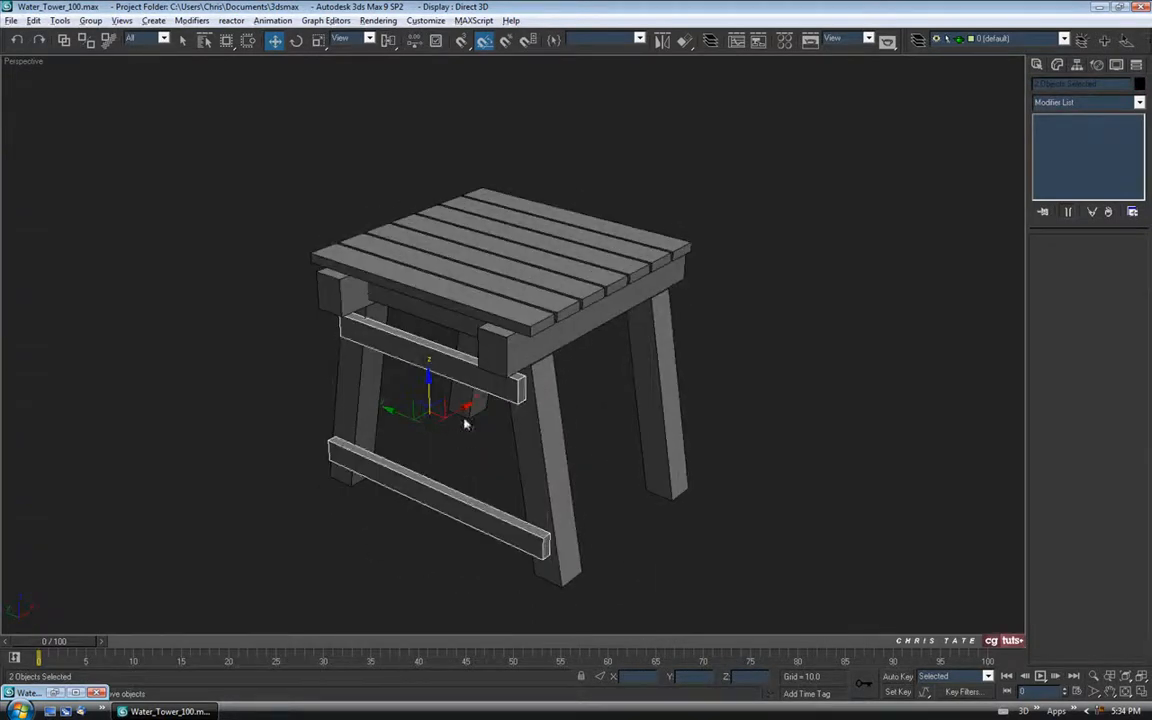
{"action": "left_click_drag", "start_coordinate": [474, 413], "coordinate": [616, 318]}
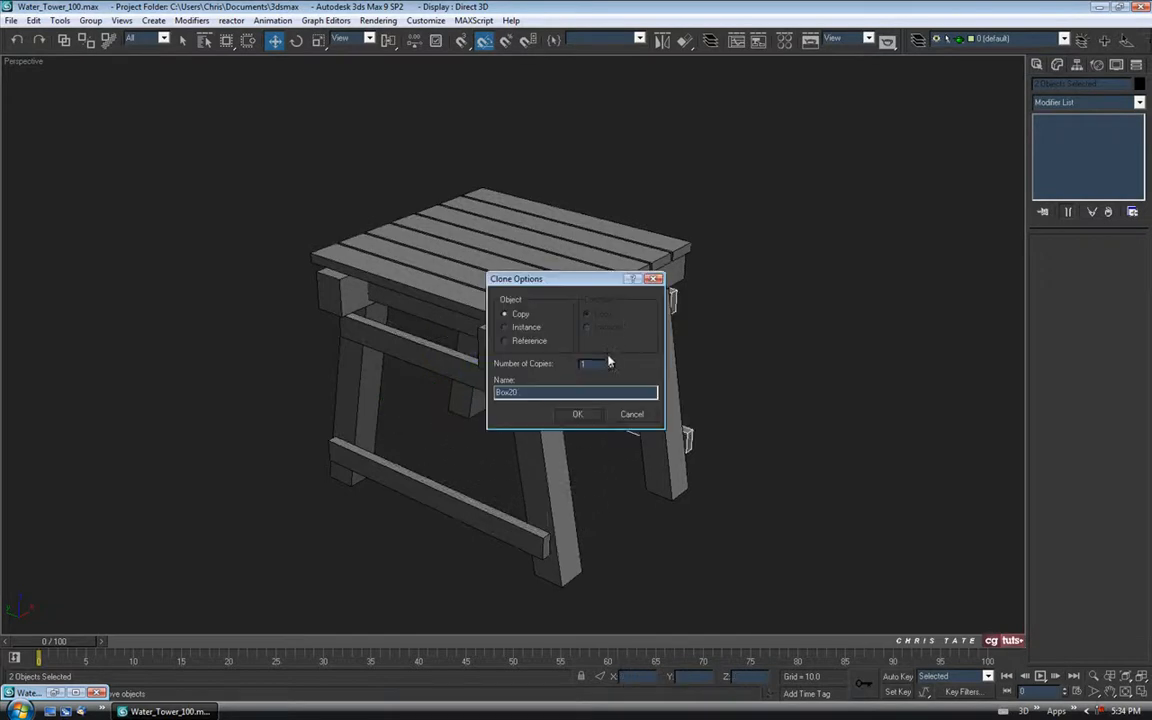
{"action": "left_click", "coordinate": [577, 414]}
Move the copied braces back along X until they sit against the outer faces of the legs, and deselect them.
{"action": "mouse_move", "coordinate": [566, 420]}
{"action": "middle_mouse_down", "text": "alt"}
{"action": "mouse_move", "coordinate": [527, 398]}
{"action": "mouse_move", "coordinate": [640, 410]}
{"action": "middle_mouse_up", "text": "alt"}
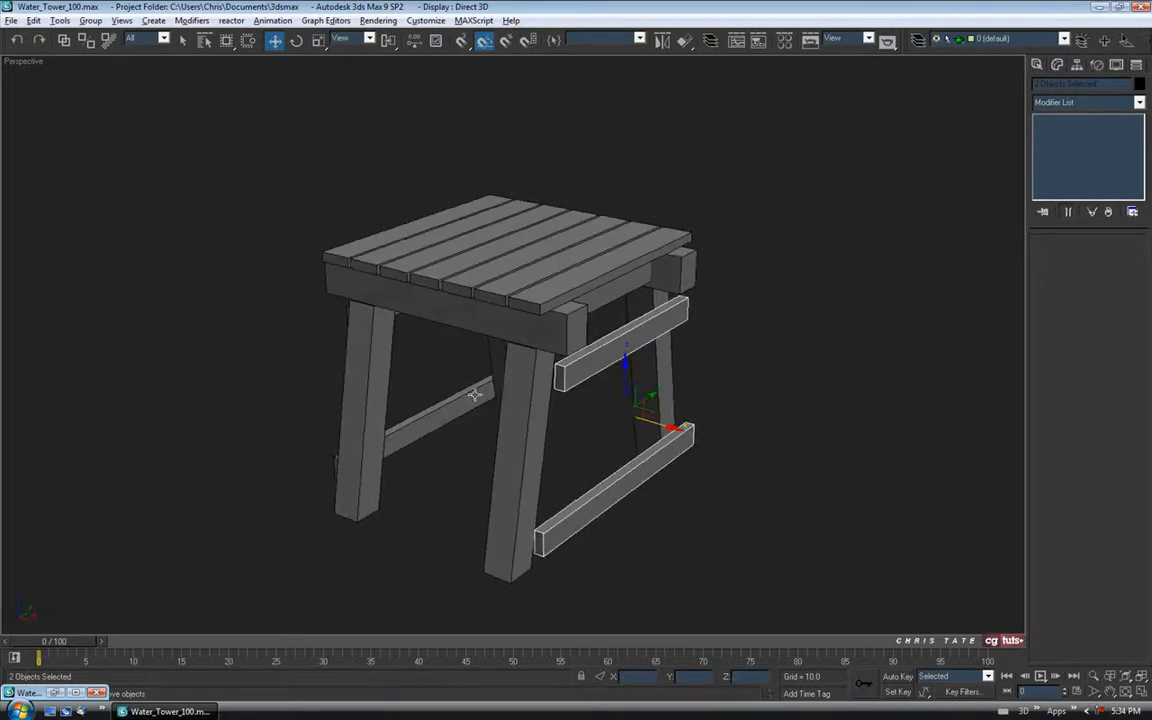
{"action": "left_click_drag", "start_coordinate": [663, 426], "coordinate": [650, 418]}
{"action": "left_click", "coordinate": [764, 418]}
{"action": "middle_click_drag", "start_coordinate": [689, 471], "coordinate": [666, 430], "text": "alt"}
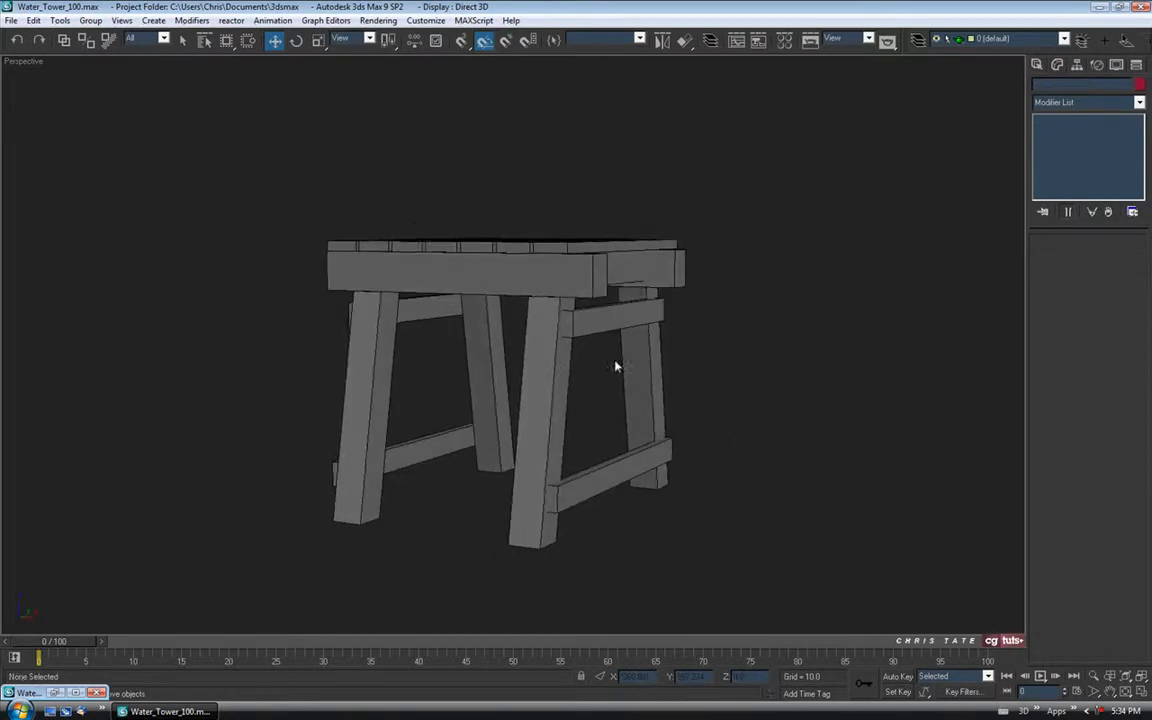
{"action": "middle_click_drag", "start_coordinate": [534, 313], "coordinate": [550, 419], "text": "alt"}
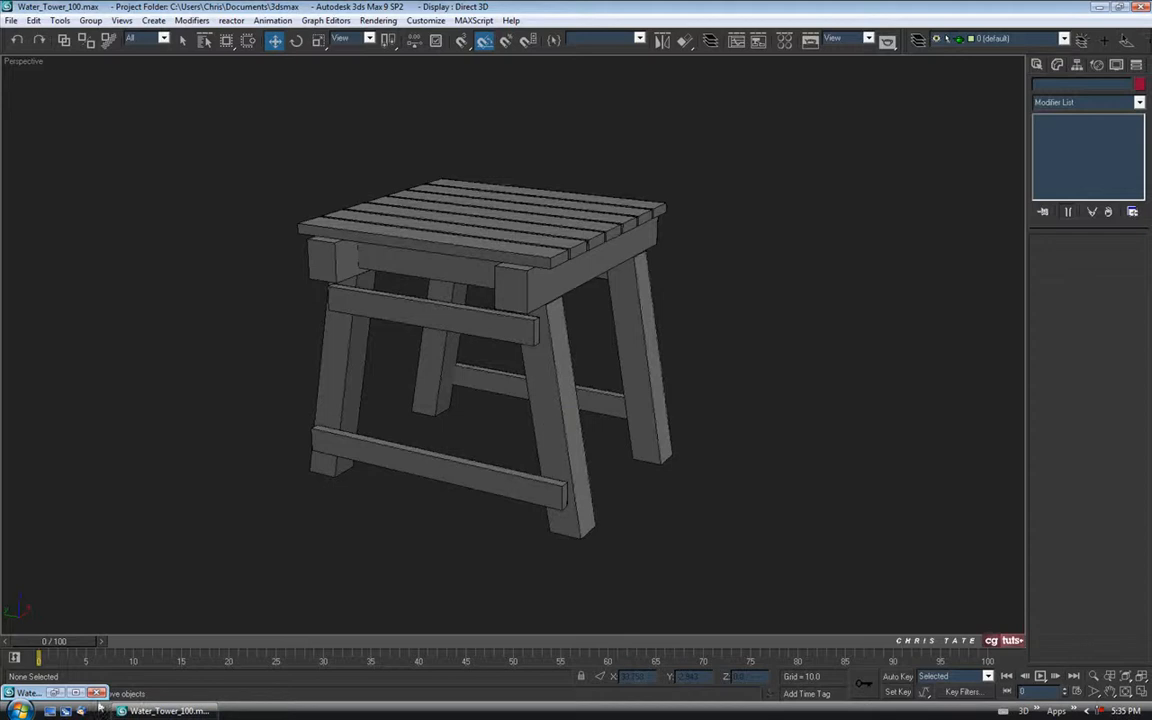
Following the reference sheet, draw a box brace about 81.6 wide, 4.3 long and 3.8 high across the lower legs in the Front view.
{"action": "left_click", "coordinate": [56, 693]}
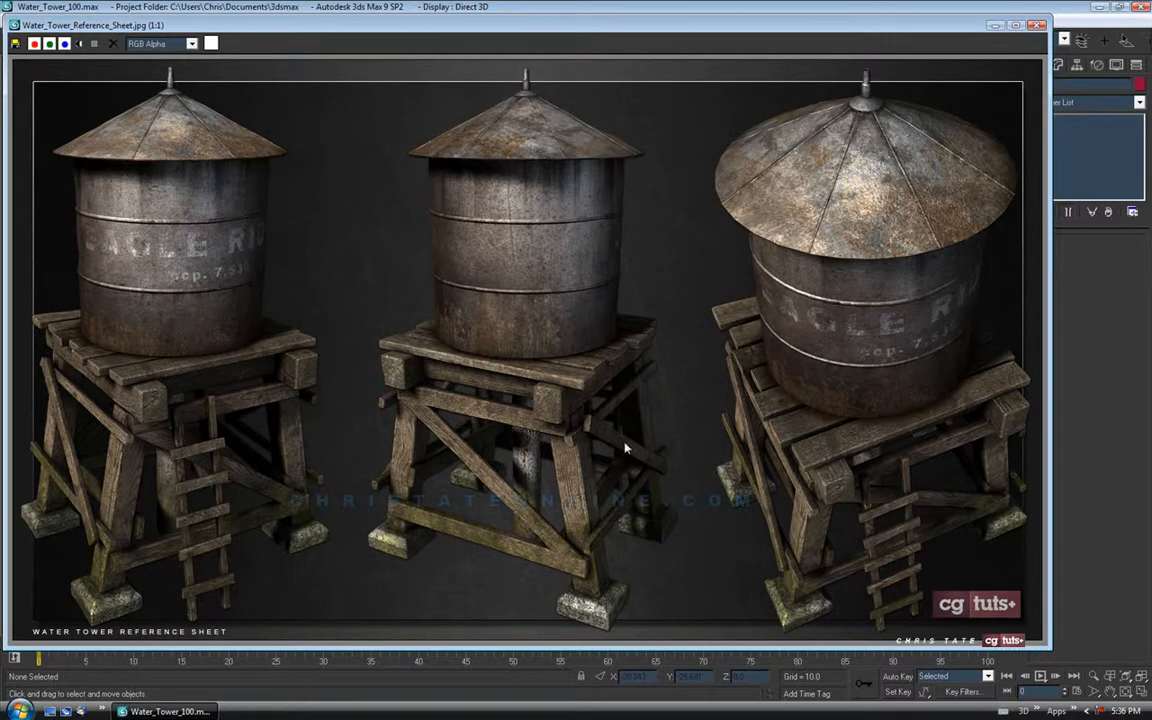
{"action": "left_click", "coordinate": [996, 26]}
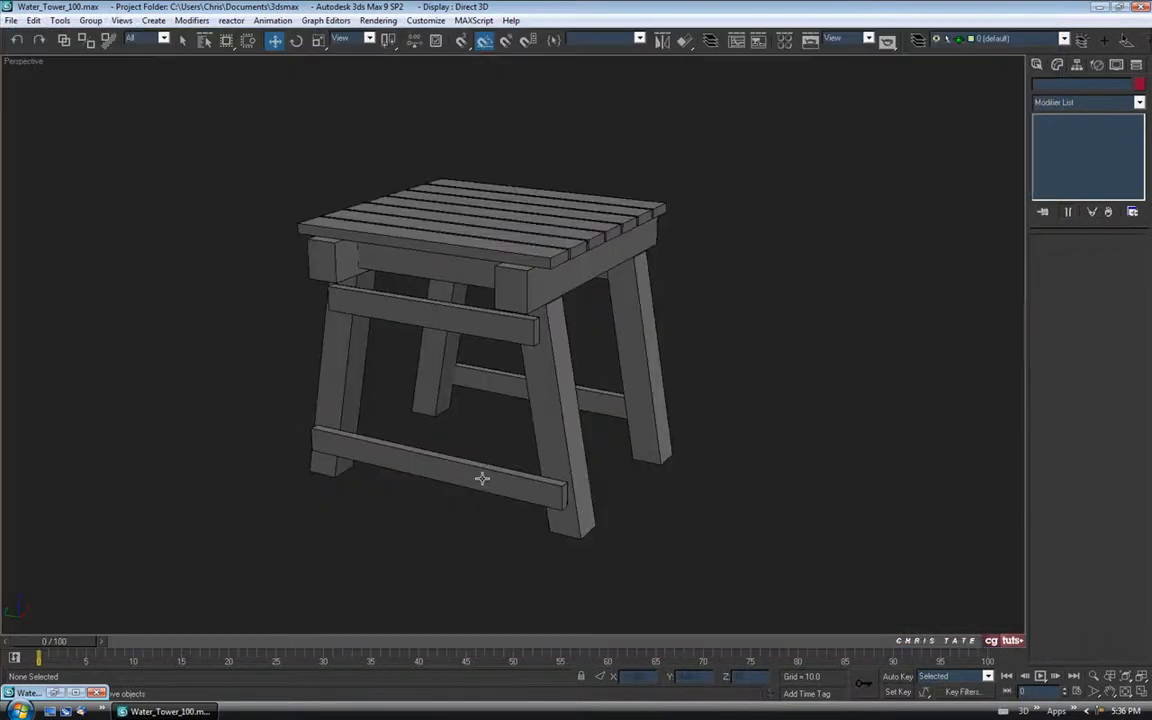
{"action": "key", "text": "alt+w"}
{"action": "scroll", "coordinate": [661, 270], "scroll_direction": "down", "scroll_amount": 4}
{"action": "middle_click_drag", "start_coordinate": [817, 228], "coordinate": [798, 269]}
{"action": "key", "text": "alt+w"}
{"action": "middle_click_drag", "start_coordinate": [635, 465], "coordinate": [648, 460]}
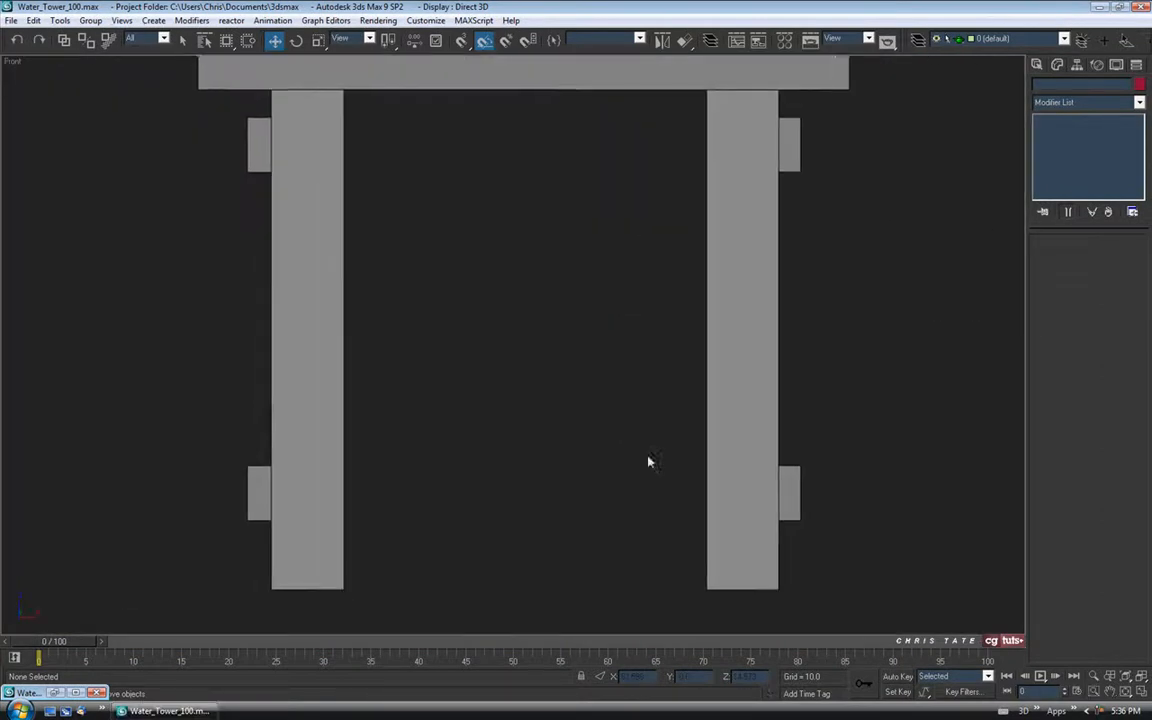
{"action": "scroll", "coordinate": [648, 460], "scroll_direction": "down", "scroll_amount": 2}
{"action": "left_click", "coordinate": [1037, 65]}
{"action": "middle_click_drag", "start_coordinate": [759, 247], "coordinate": [700, 278]}
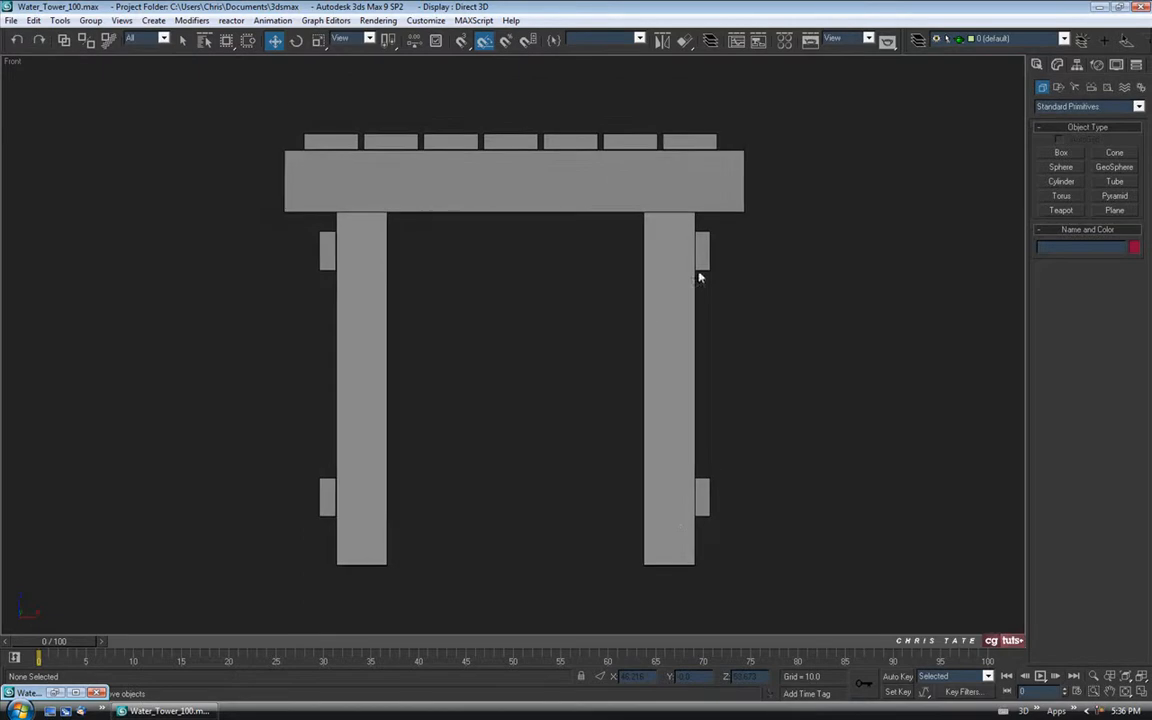
{"action": "left_click", "coordinate": [1058, 153]}
{"action": "middle_click_drag", "start_coordinate": [513, 483], "coordinate": [535, 454]}
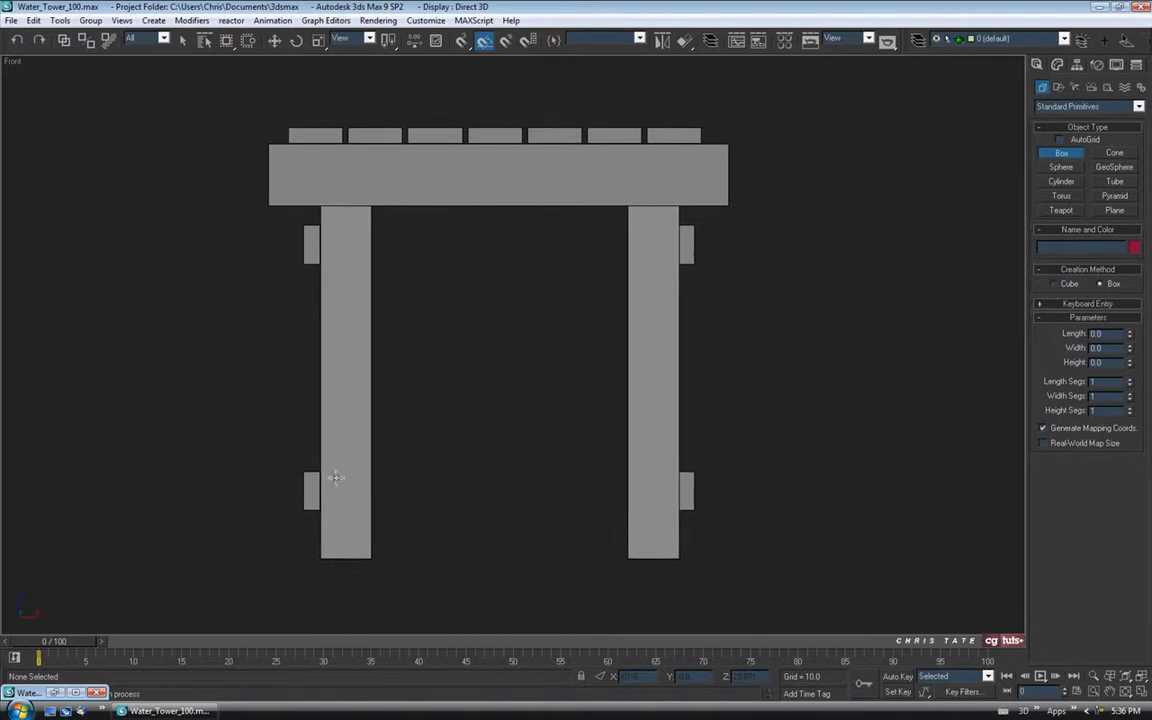
{"action": "left_click_drag", "start_coordinate": [293, 484], "coordinate": [712, 505]}
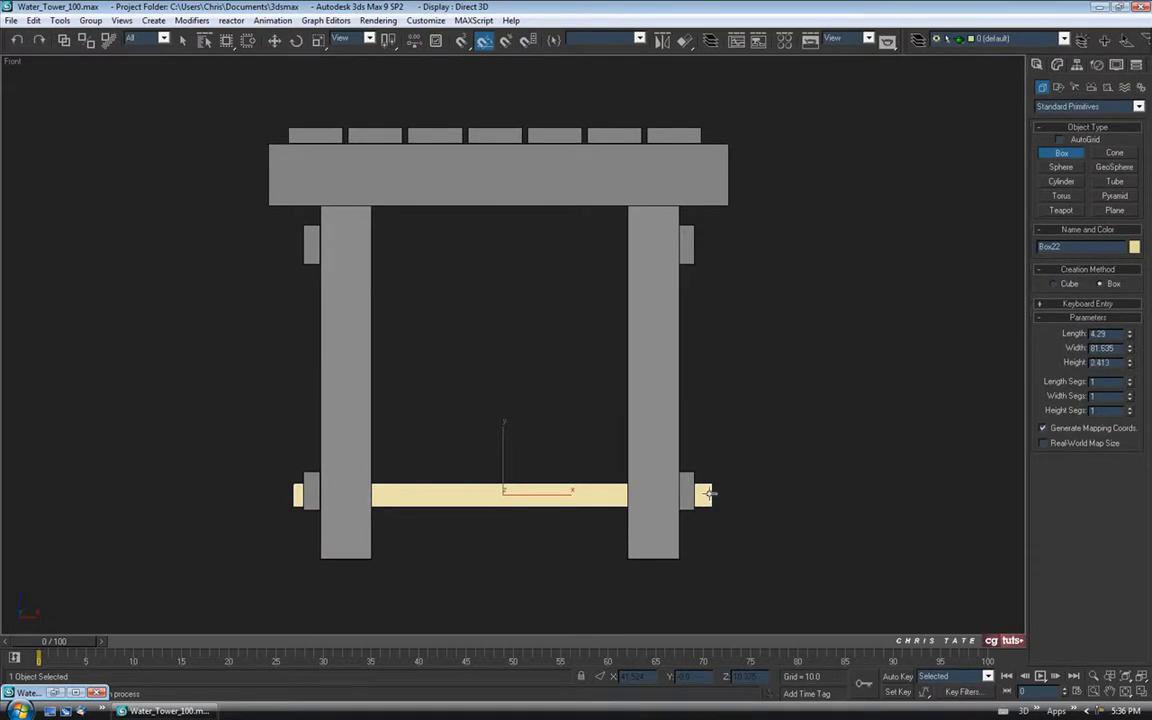
{"action": "middle_click_drag", "start_coordinate": [582, 394], "coordinate": [590, 370]}
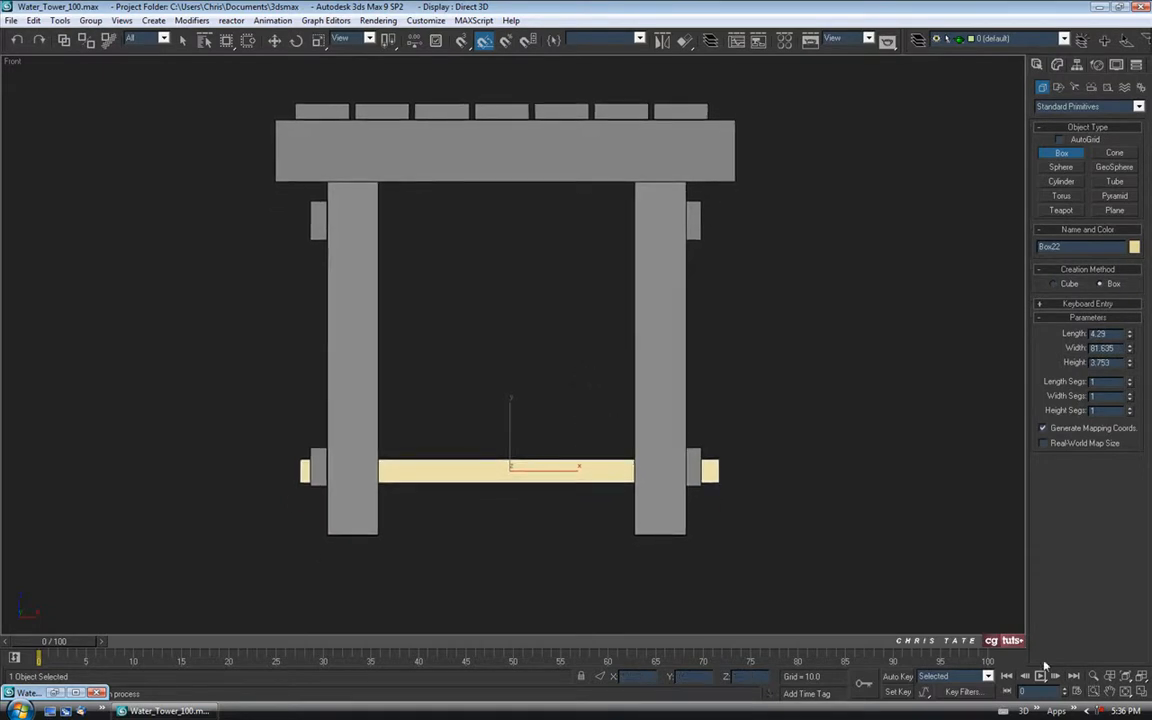
Move the new brace outward along X in the Left view to the outer side of the legs.
{"action": "left_click", "coordinate": [1141, 692]}
{"action": "key", "text": "w"}
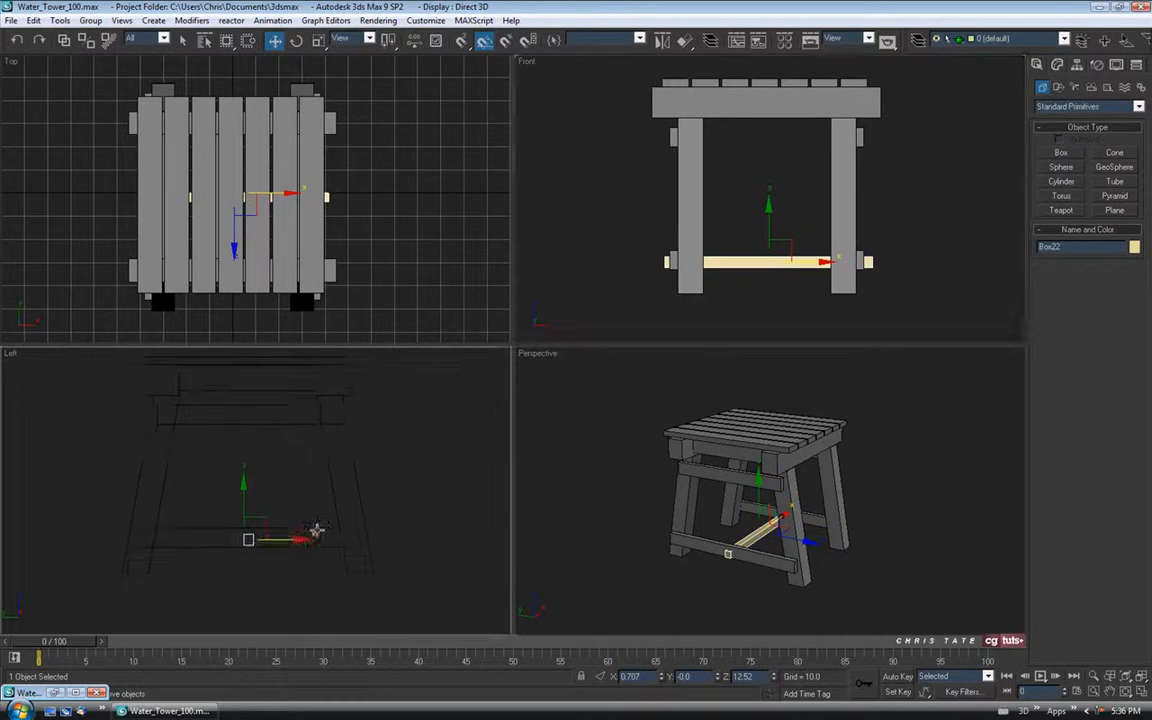
{"action": "left_click_drag", "start_coordinate": [300, 537], "coordinate": [418, 537]}
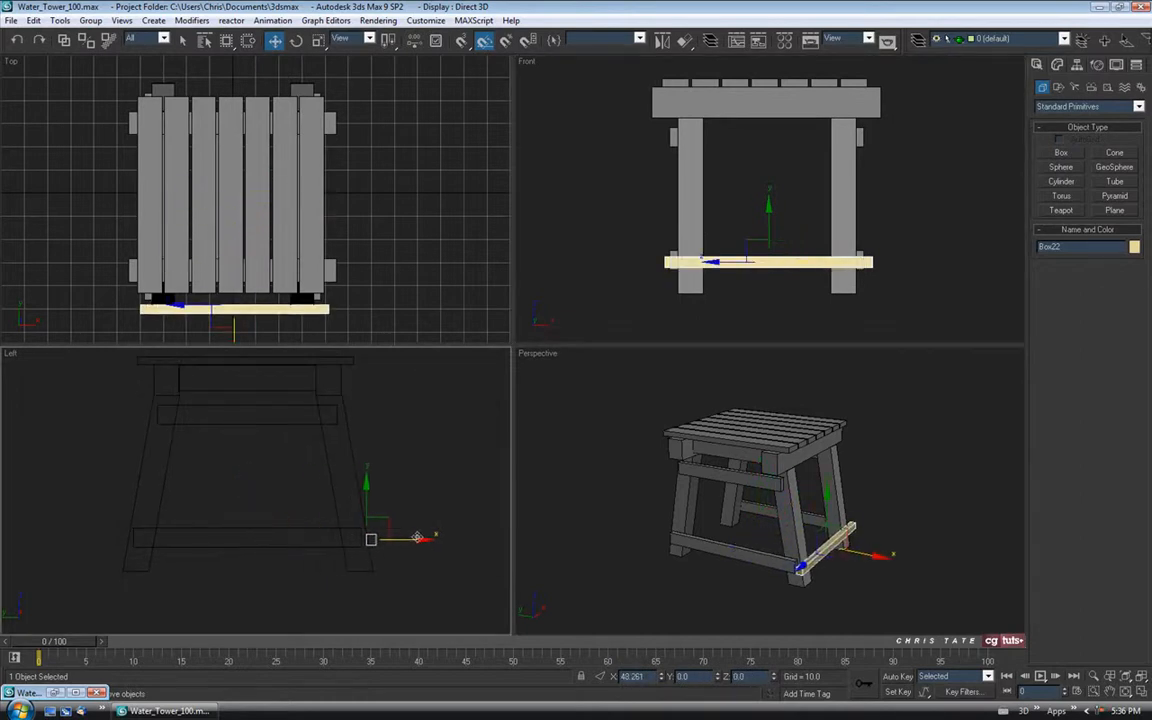
{"action": "scroll", "coordinate": [273, 445], "scroll_direction": "up", "scroll_amount": 2}
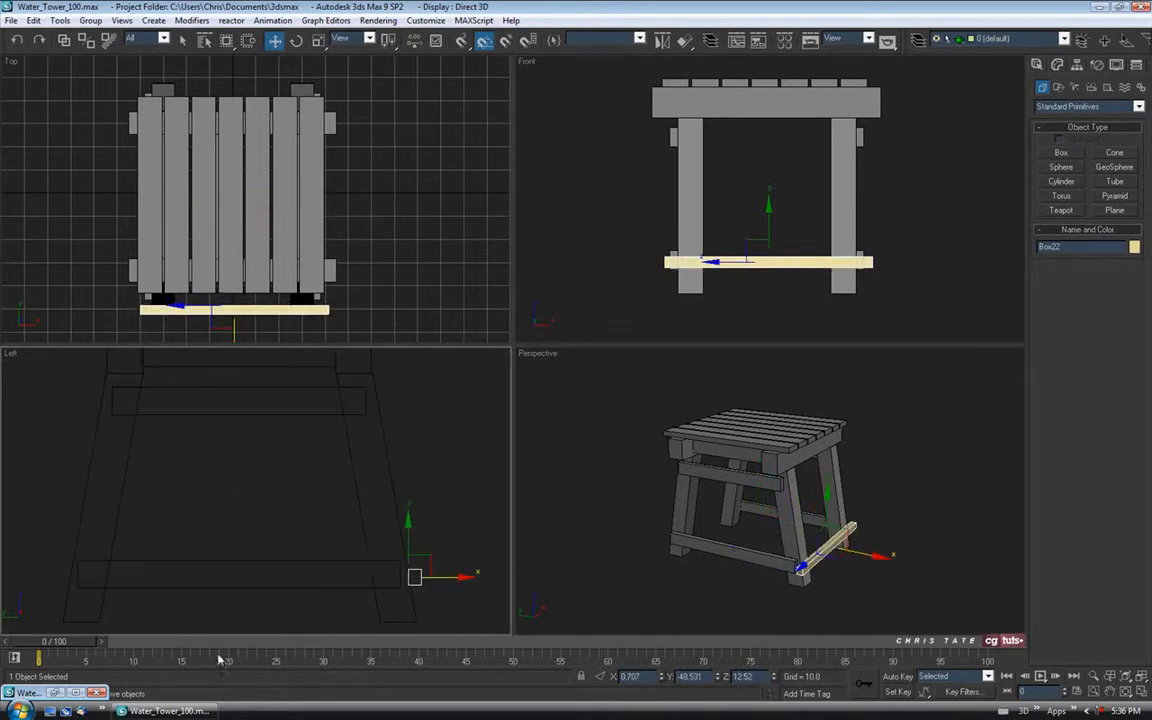
Following the reference sheet, raise the new brace to about Z 23.1 and move it inward to the leg in the Left view.
{"action": "left_click", "coordinate": [58, 694]}
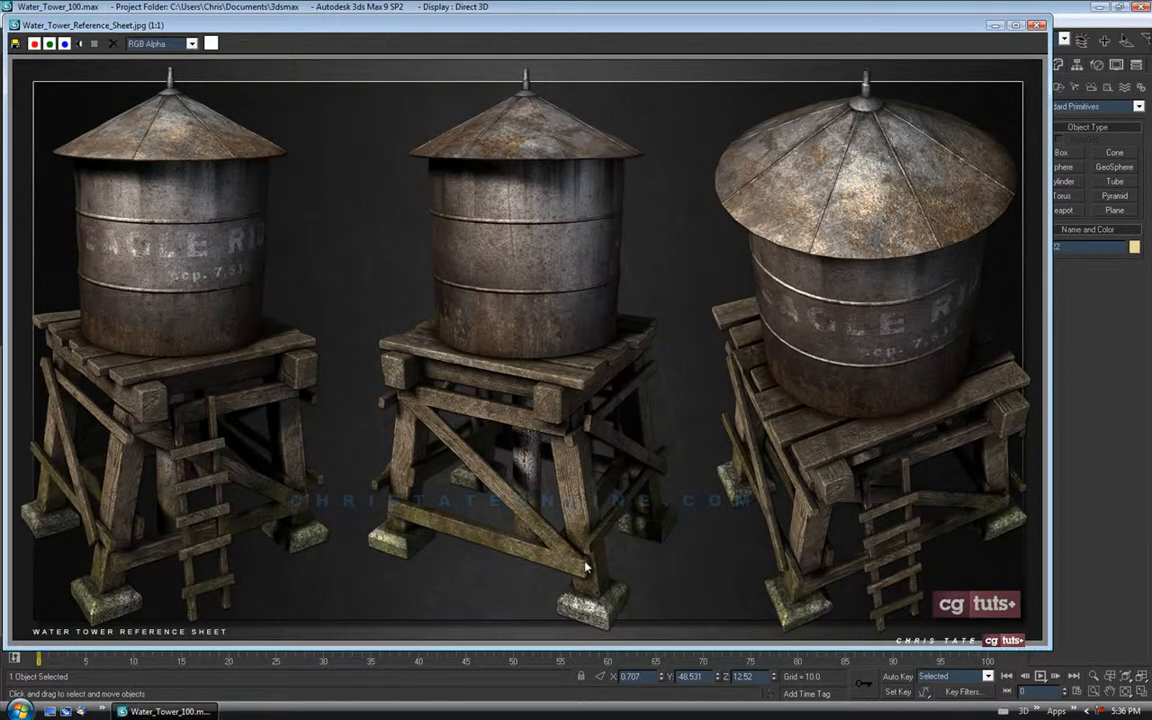
{"action": "left_click", "coordinate": [996, 26]}
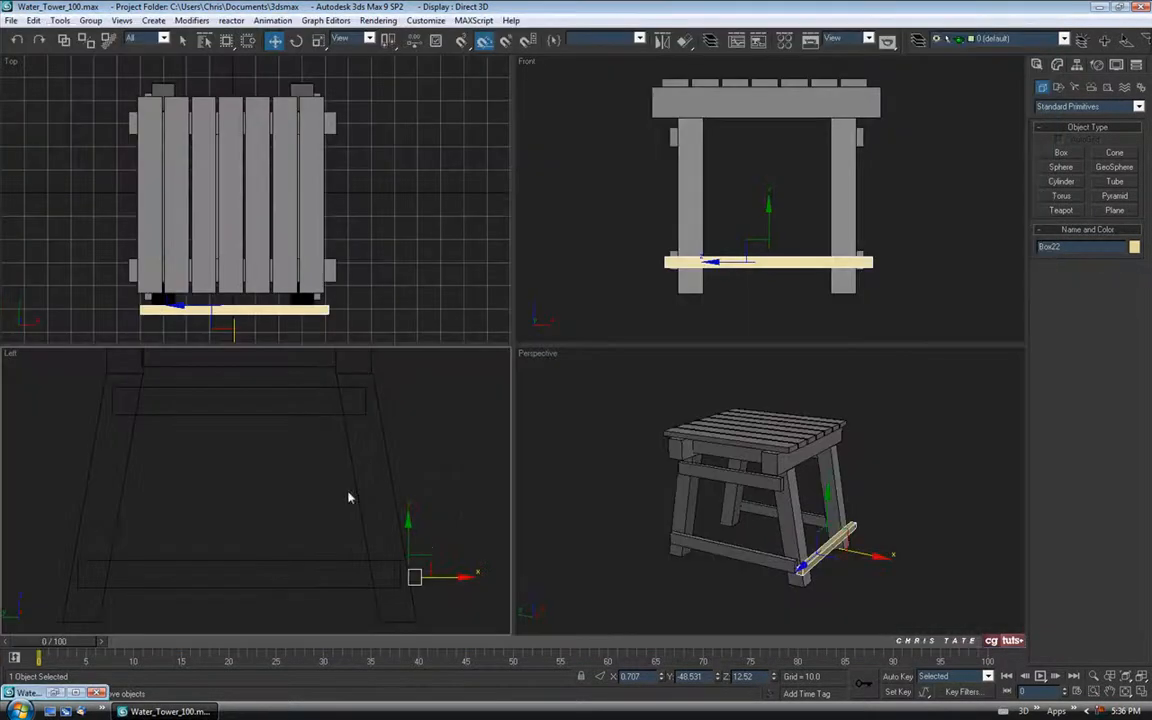
{"action": "left_click_drag", "start_coordinate": [408, 531], "coordinate": [408, 493]}
{"action": "scroll", "coordinate": [399, 494], "scroll_direction": "up", "scroll_amount": 5}
{"action": "middle_click_drag", "start_coordinate": [439, 552], "coordinate": [168, 509]}
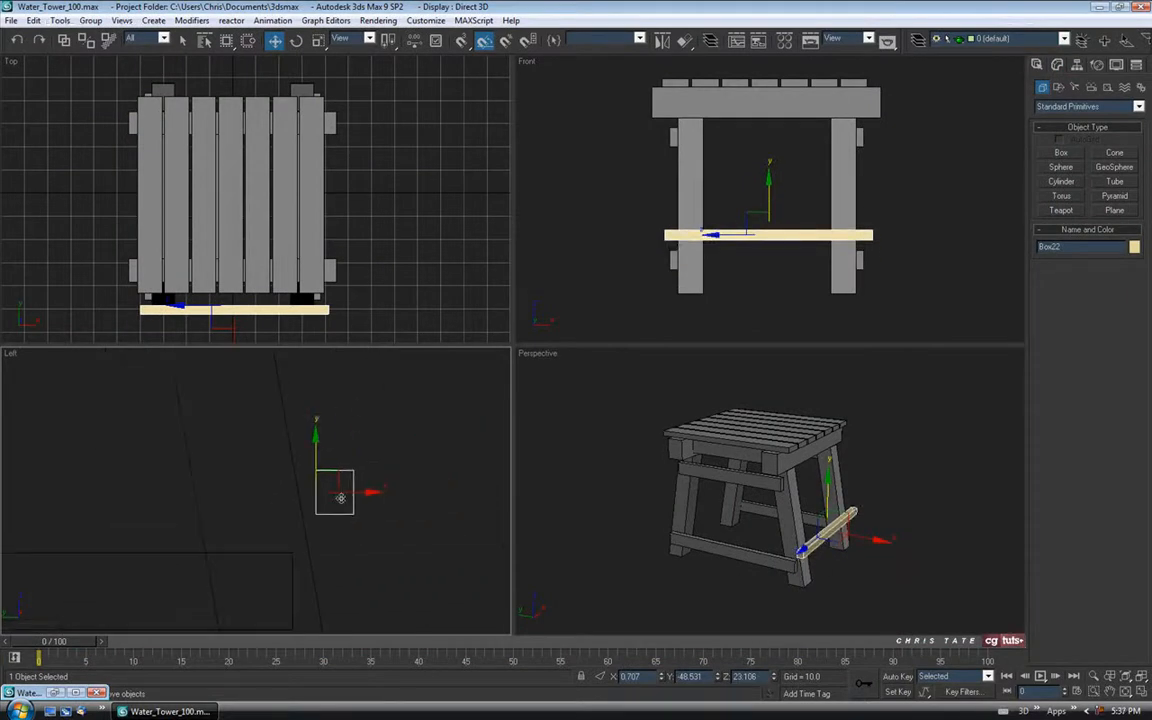
{"action": "left_click_drag", "start_coordinate": [365, 493], "coordinate": [350, 492]}
{"action": "scroll", "coordinate": [304, 477], "scroll_direction": "up", "scroll_amount": 2}
Rotate the brace 10 degrees to match the leg's slant and move it flush against the leg's outer face.
{"action": "left_click", "coordinate": [296, 40]}
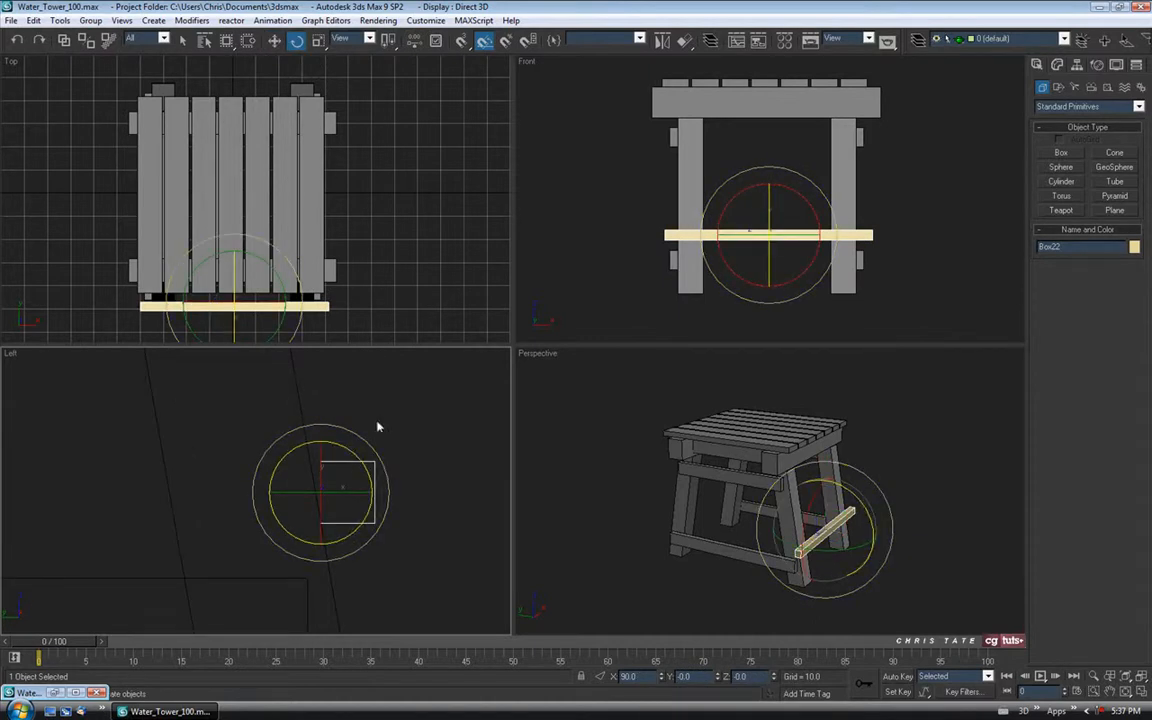
{"action": "left_click_drag", "start_coordinate": [375, 442], "coordinate": [371, 441]}
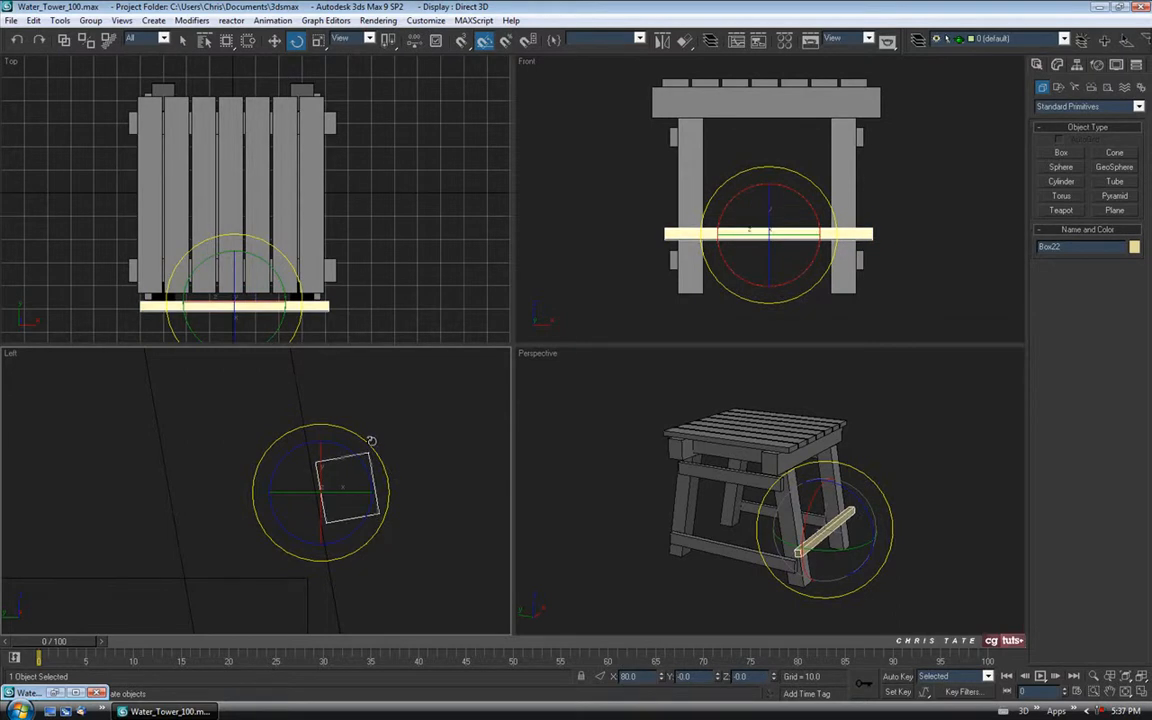
{"action": "left_click", "coordinate": [274, 40]}
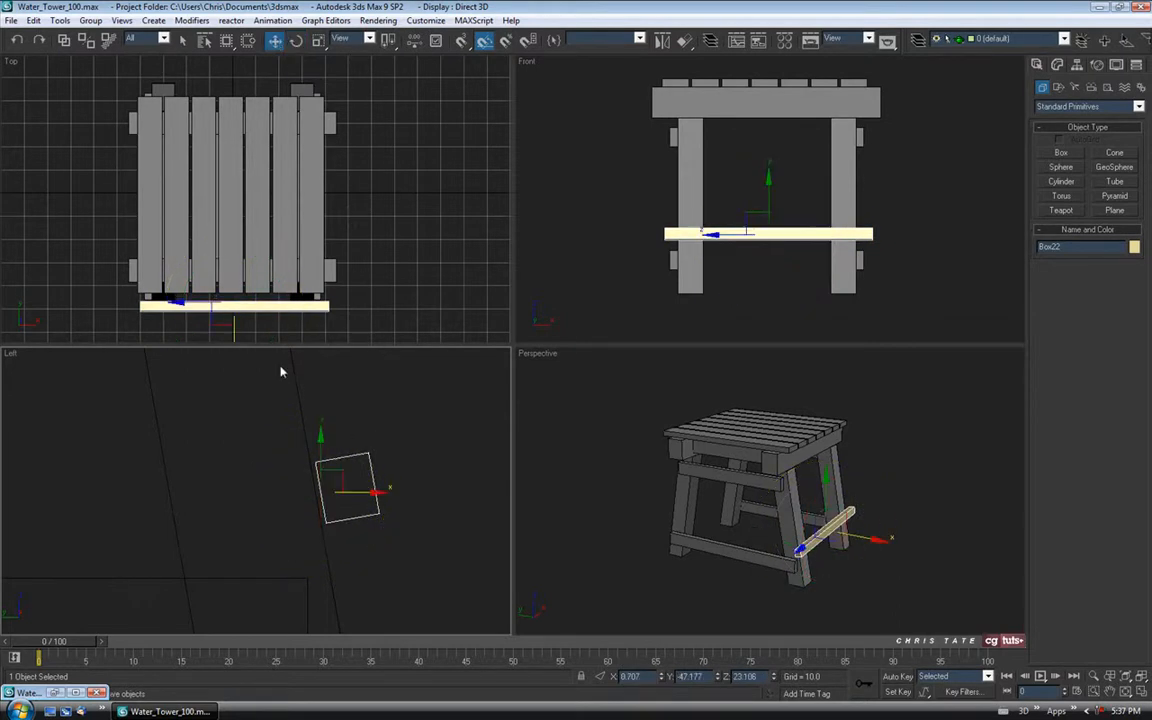
{"action": "left_click_drag", "start_coordinate": [370, 492], "coordinate": [365, 492]}
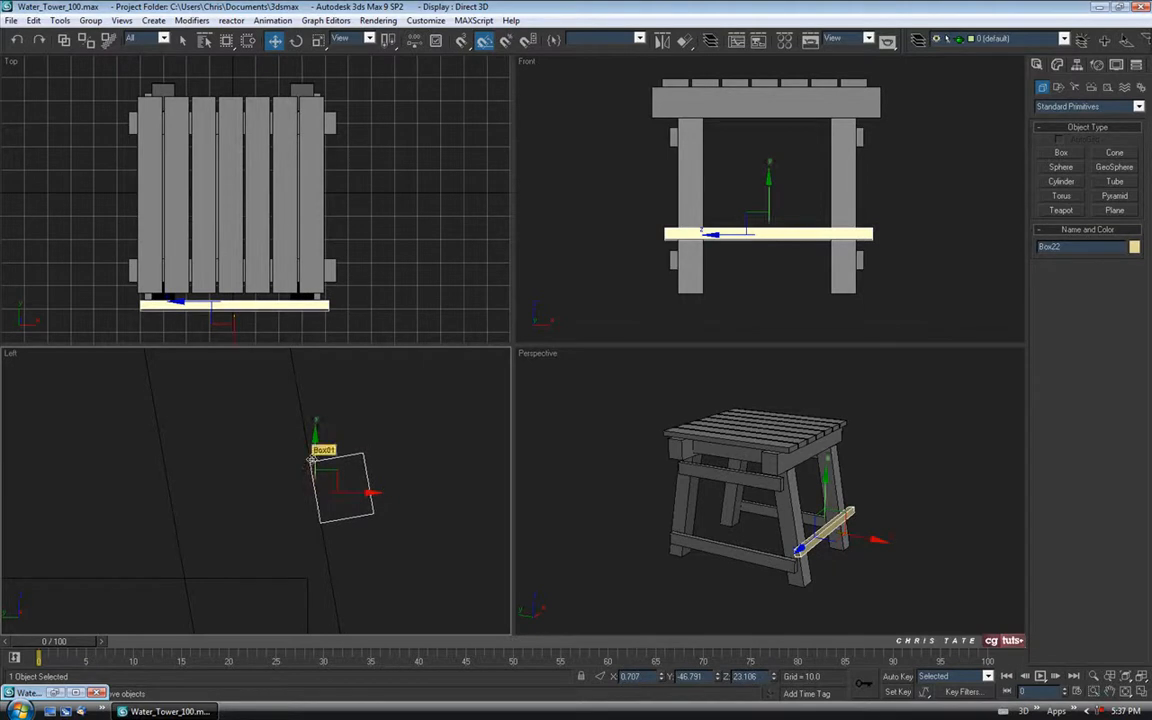
{"action": "key", "text": "F3"}
{"action": "middle_click_drag", "start_coordinate": [826, 556], "coordinate": [786, 515]}
{"action": "scroll", "coordinate": [822, 538], "scroll_direction": "up", "scroll_amount": 3}
{"action": "middle_click_drag", "start_coordinate": [786, 515], "coordinate": [814, 530], "text": "alt"}
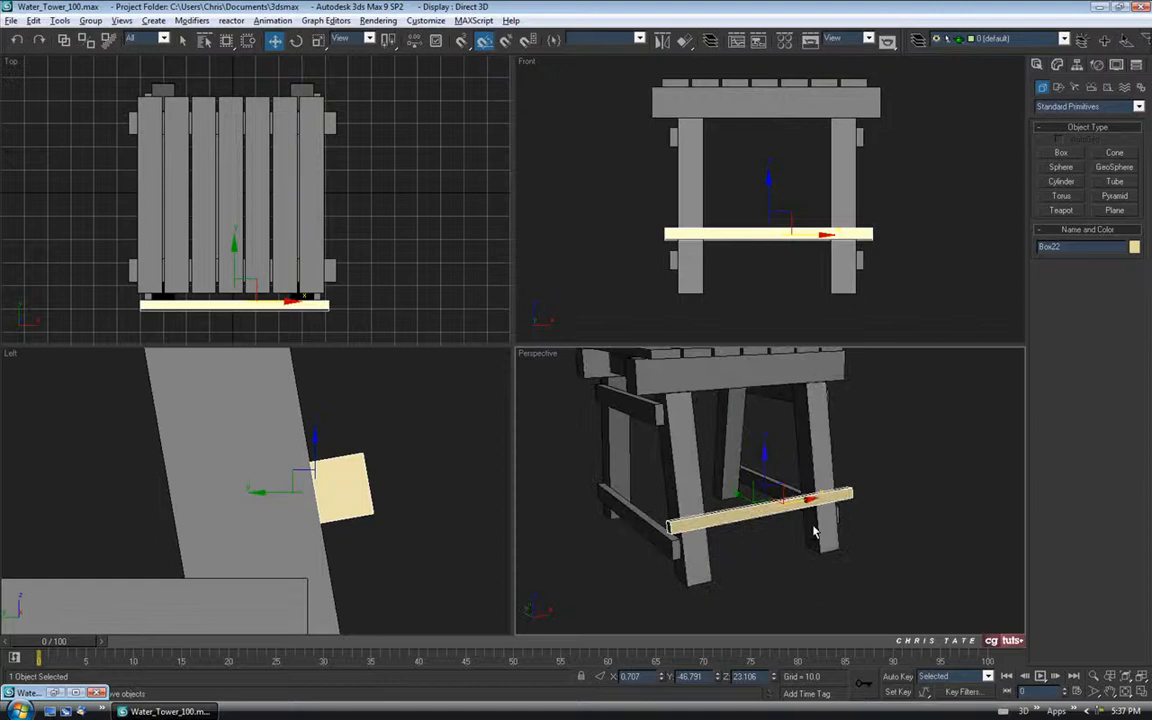
Set the brace's width to about 84.1 and its height to about 2.94.
{"action": "left_click", "coordinate": [1057, 66]}
{"action": "middle_click_drag", "start_coordinate": [829, 480], "coordinate": [862, 488], "text": "alt"}
{"action": "left_click_drag", "start_coordinate": [1131, 275], "coordinate": [1132, 268]}
{"action": "middle_click_drag", "start_coordinate": [858, 571], "coordinate": [890, 527], "text": "alt"}
{"action": "middle_click_drag", "start_coordinate": [717, 419], "coordinate": [805, 447], "text": "alt"}
{"action": "left_click", "coordinate": [1143, 690]}
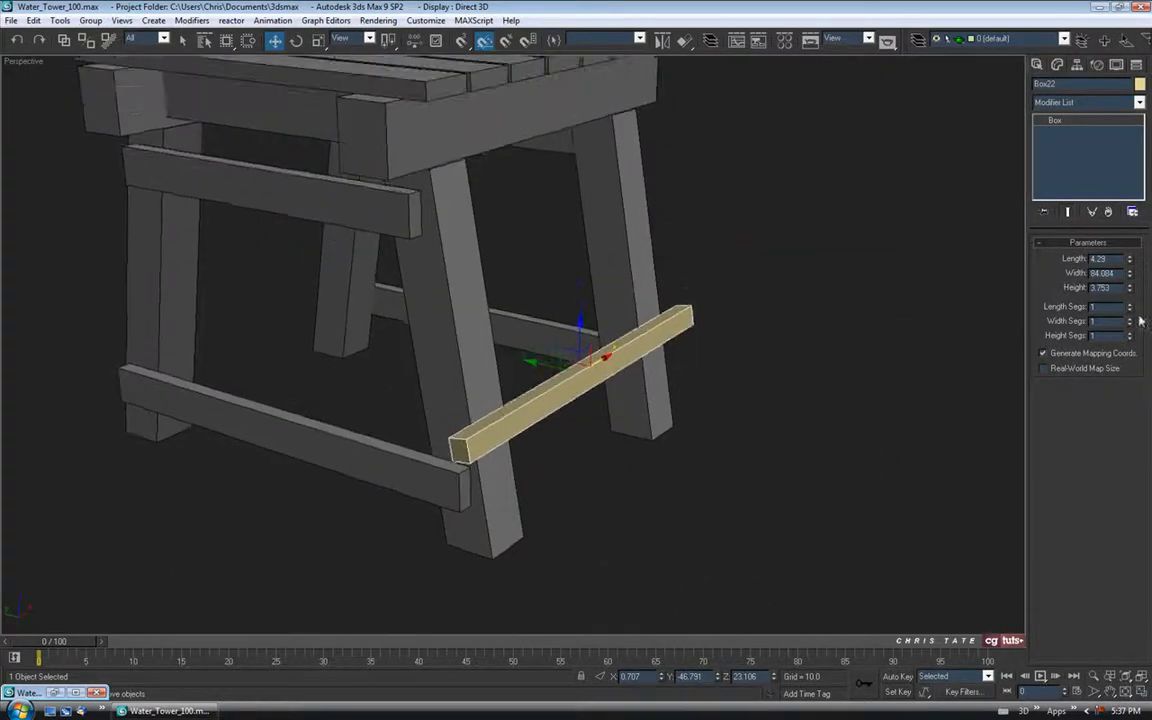
{"action": "left_click_drag", "start_coordinate": [1131, 292], "coordinate": [1129, 302]}
{"action": "middle_click_drag", "start_coordinate": [695, 342], "coordinate": [655, 390], "text": "alt"}
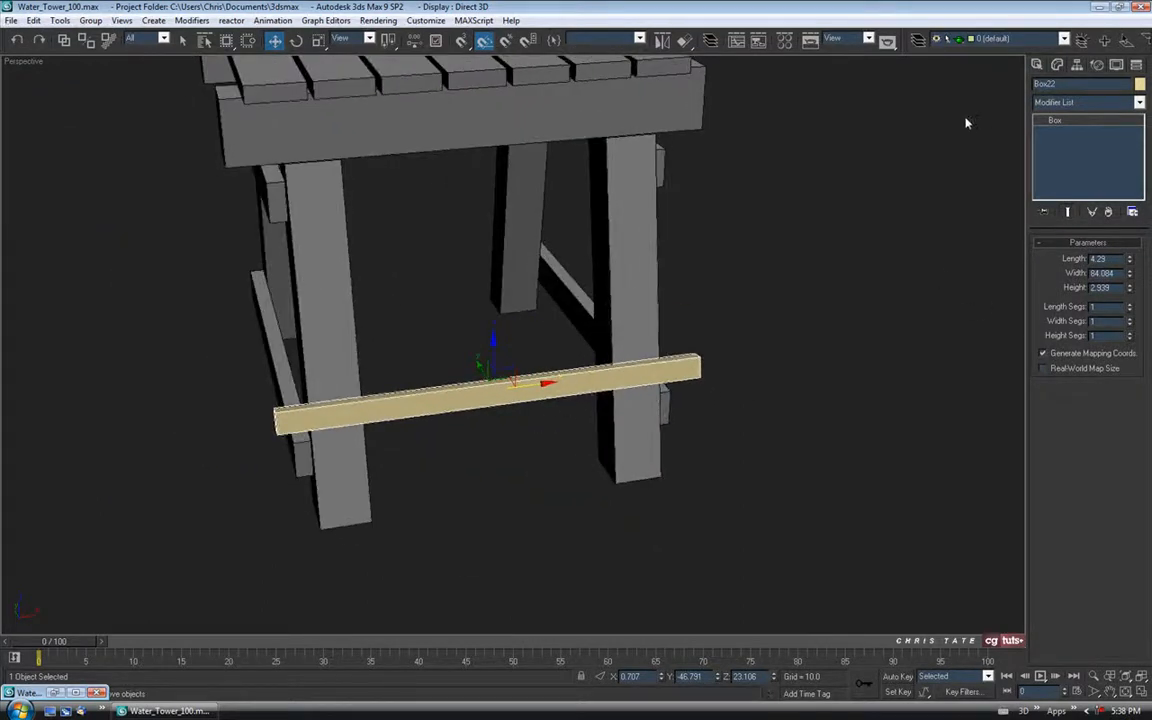
Set the brace's object color to black, assign it the 01 - Default material, and deselect it.
{"action": "left_click", "coordinate": [1139, 84]}
{"action": "left_click", "coordinate": [676, 383]}
{"action": "left_click", "coordinate": [612, 429]}
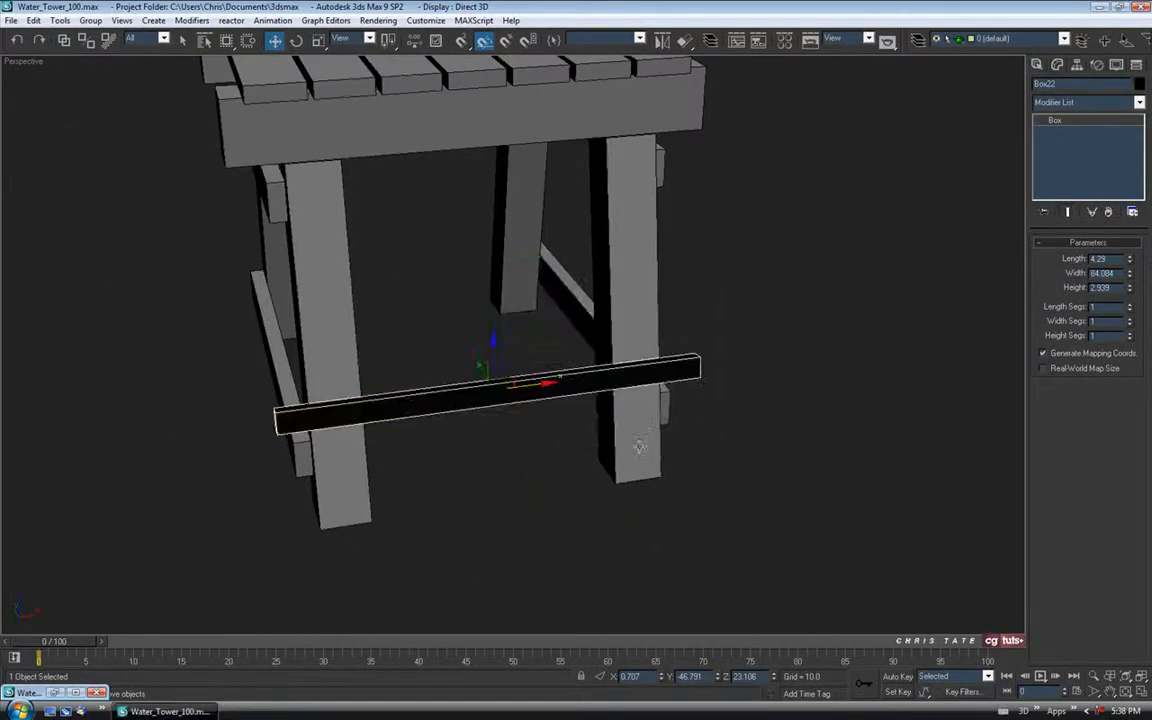
{"action": "key", "text": "m"}
{"action": "left_click", "coordinate": [93, 262]}
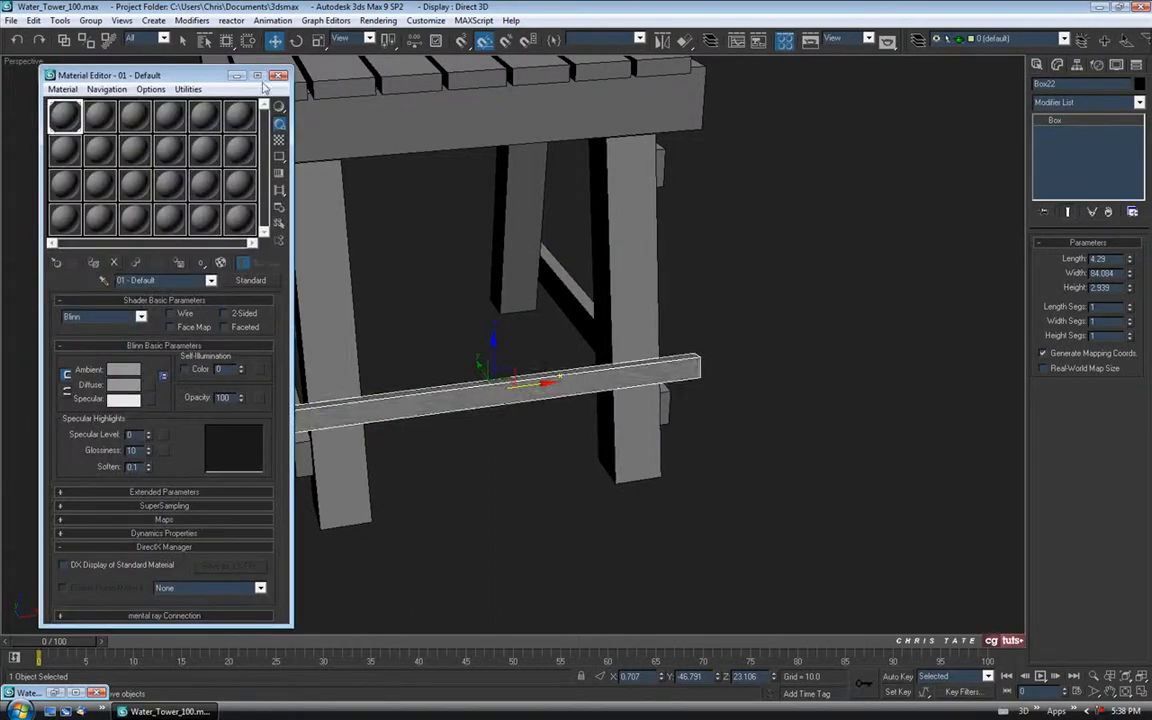
{"action": "left_click", "coordinate": [279, 75]}
{"action": "left_click", "coordinate": [828, 420]}
{"action": "middle_click_drag", "start_coordinate": [828, 420], "coordinate": [660, 466], "text": "alt"}
Select the brace and clone it along Y as a copy on the opposite side of the frame, at about Y 46.8.
{"action": "left_click", "coordinate": [581, 442]}
{"action": "middle_click_drag", "start_coordinate": [542, 448], "coordinate": [636, 484], "text": "alt"}
{"action": "mouse_move", "coordinate": [581, 404]}
{"action": "left_mouse_down", "text": "shift"}
{"action": "mouse_move", "coordinate": [155, 368]}
{"action": "mouse_move", "coordinate": [168, 377]}
{"action": "left_mouse_up", "text": "shift"}
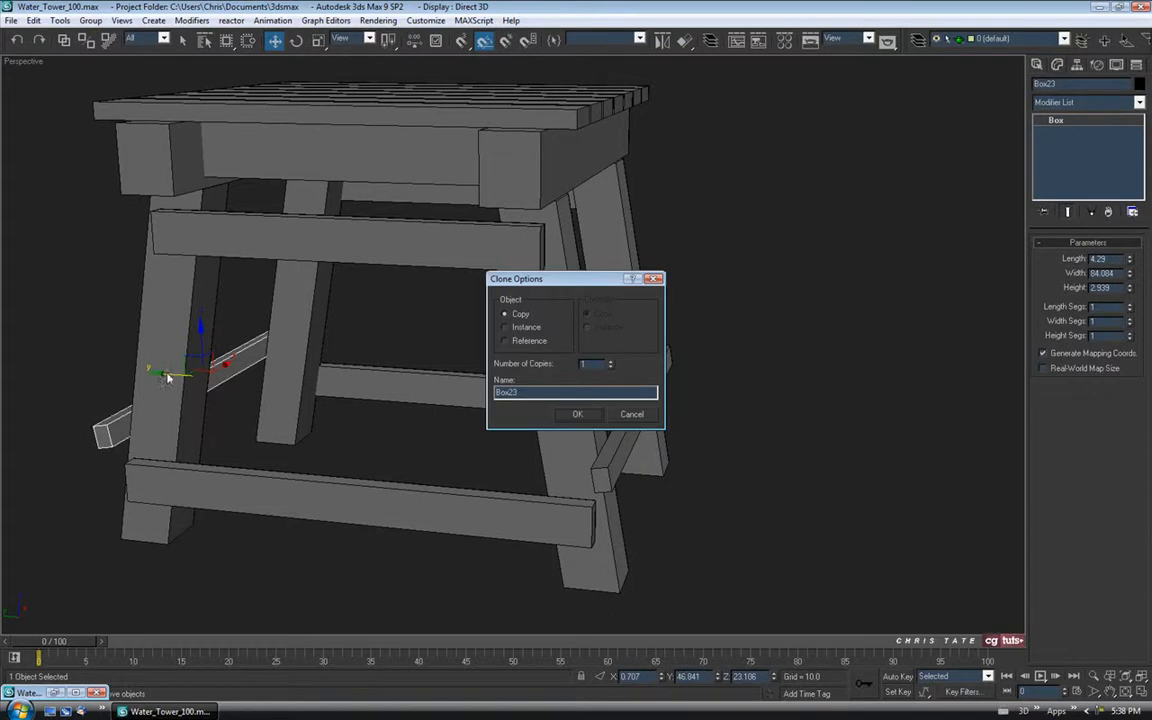
{"action": "left_click", "coordinate": [577, 416]}
{"action": "key", "text": "alt+w"}
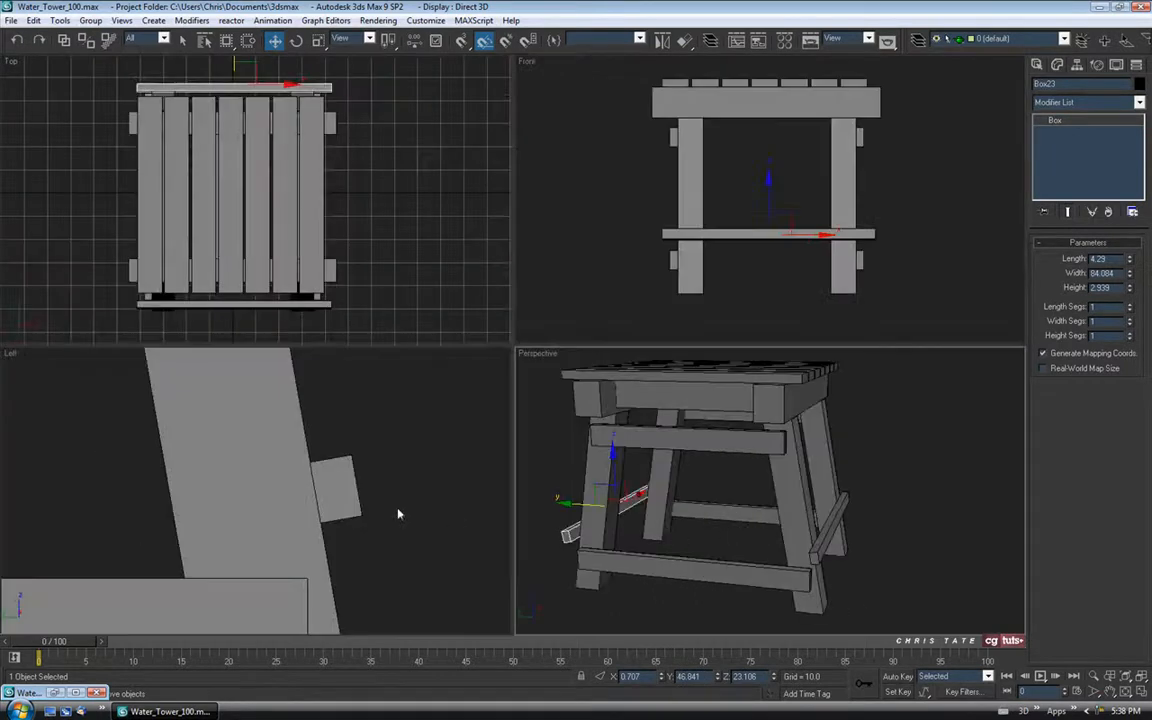
In the Left view, rotate the copied brace to match the opposite leg's slant and move it against the leg's outer face.
{"action": "middle_click_drag", "start_coordinate": [134, 484], "coordinate": [332, 476]}
{"action": "scroll", "coordinate": [318, 476], "scroll_direction": "down", "scroll_amount": 6}
{"action": "middle_click_drag", "start_coordinate": [228, 465], "coordinate": [355, 470]}
{"action": "scroll", "coordinate": [300, 475], "scroll_direction": "up", "scroll_amount": 7}
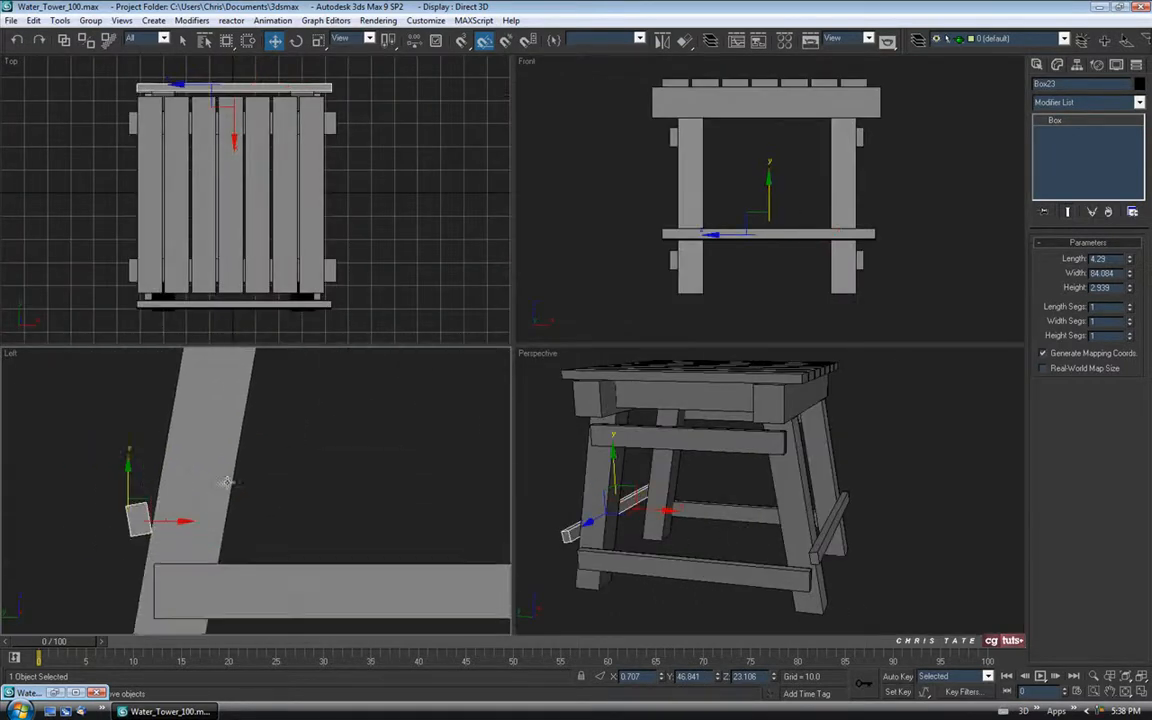
{"action": "middle_click_drag", "start_coordinate": [188, 500], "coordinate": [360, 447]}
{"action": "scroll", "coordinate": [350, 448], "scroll_direction": "up", "scroll_amount": 4}
{"action": "middle_click_drag", "start_coordinate": [280, 443], "coordinate": [265, 462]}
{"action": "left_click", "coordinate": [296, 40]}
{"action": "left_click_drag", "start_coordinate": [274, 441], "coordinate": [288, 451]}
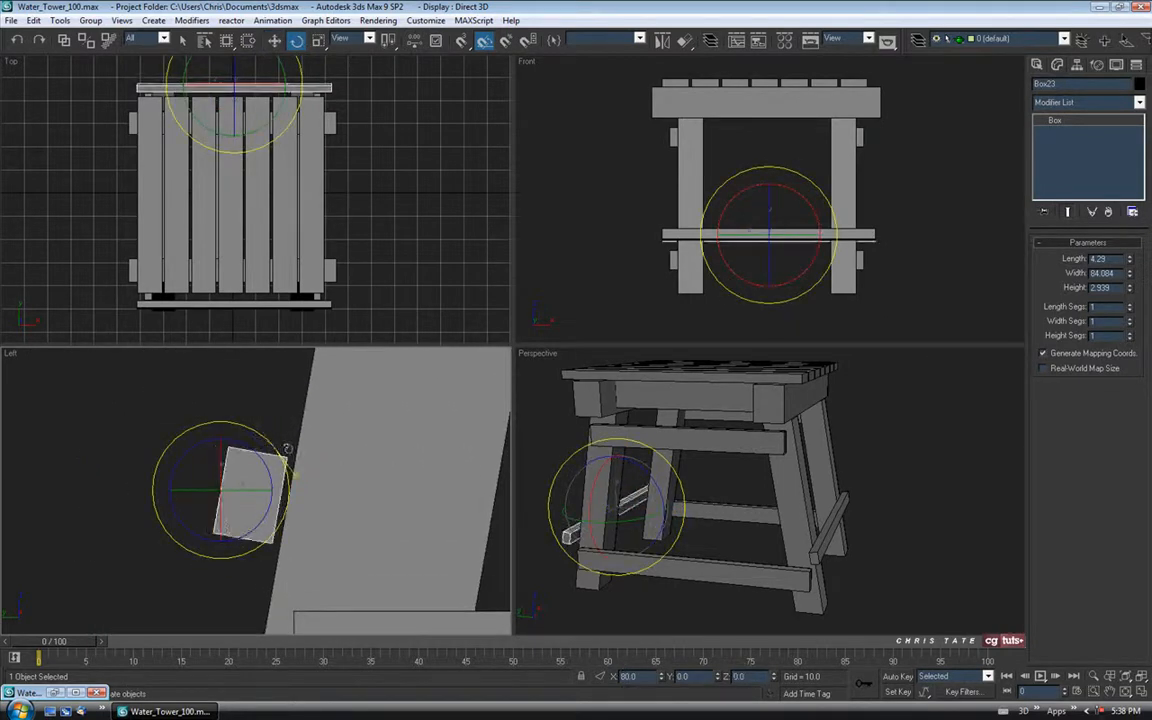
{"action": "left_click", "coordinate": [275, 41]}
{"action": "left_click_drag", "start_coordinate": [270, 495], "coordinate": [276, 492]}
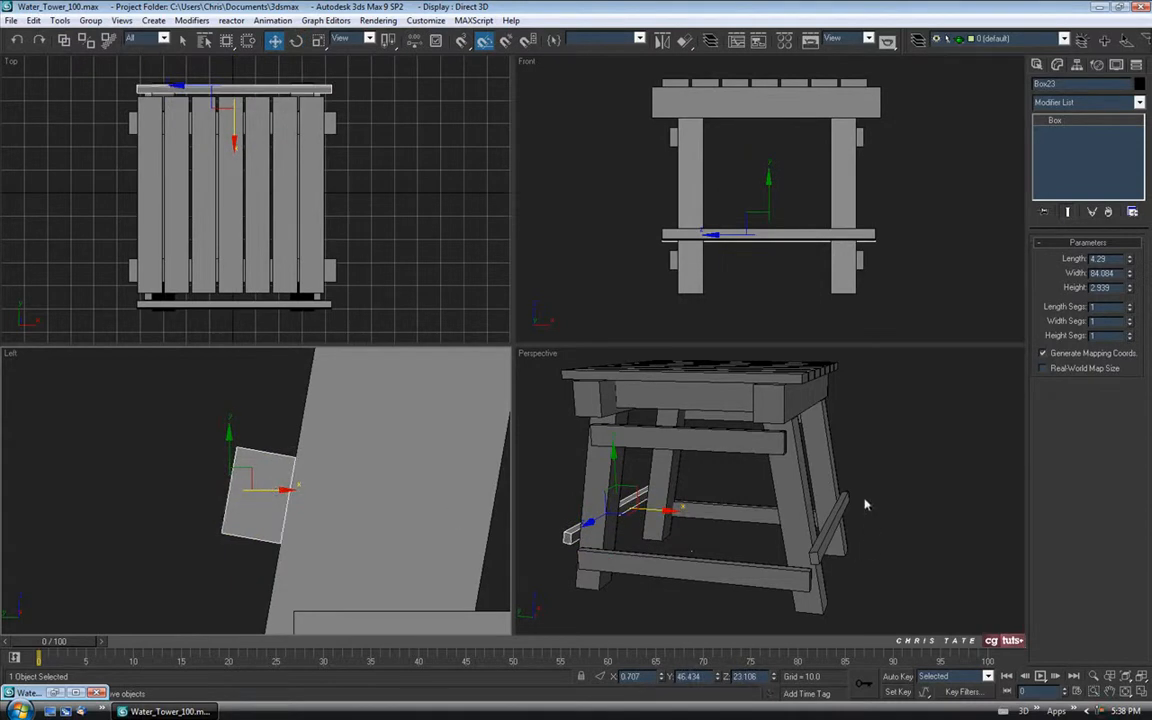
In the Front view, clone the original brace upward as a copy and, following the reference sheet, place it at about Z 55.
{"action": "left_click", "coordinate": [763, 175]}
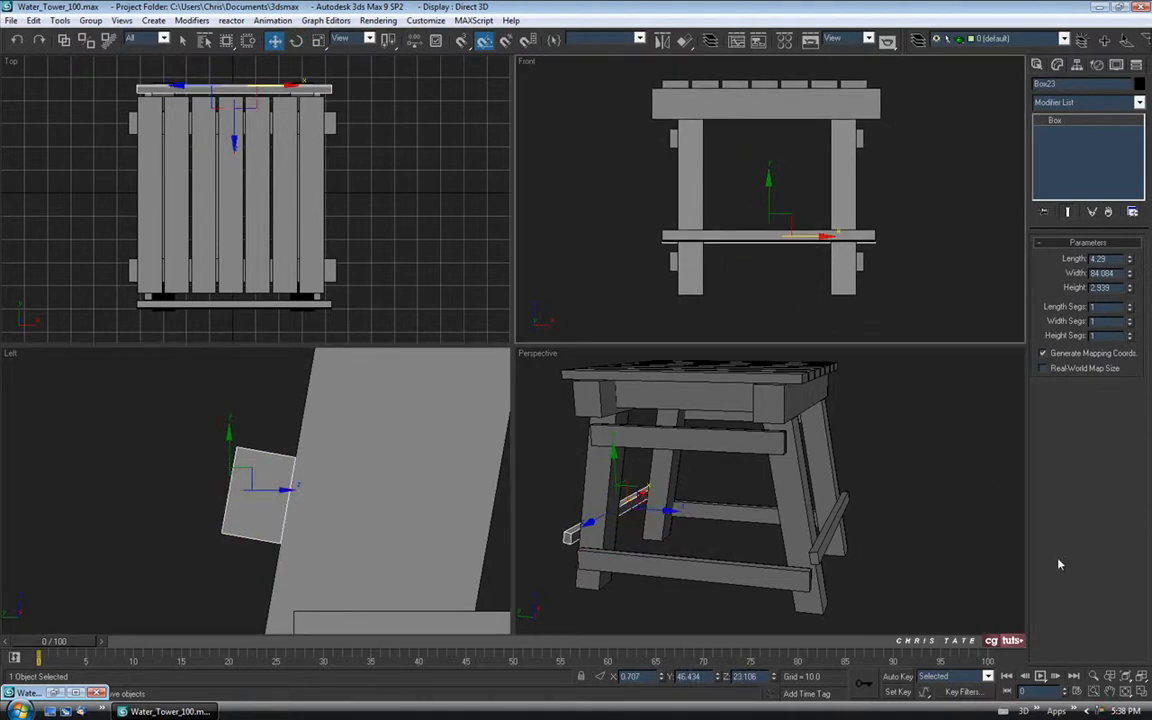
{"action": "left_click", "coordinate": [1144, 692]}
{"action": "middle_click_drag", "start_coordinate": [569, 384], "coordinate": [607, 437]}
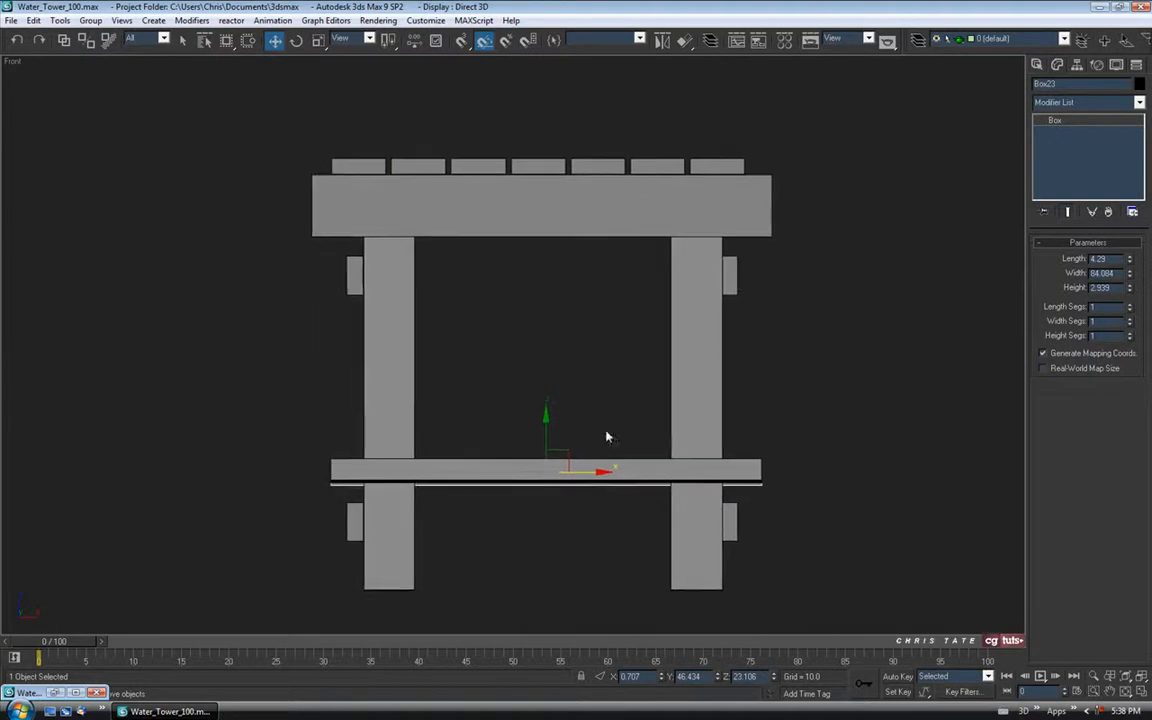
{"action": "left_click", "coordinate": [478, 466]}
{"action": "scroll", "coordinate": [612, 437], "scroll_direction": "up", "scroll_amount": 5}
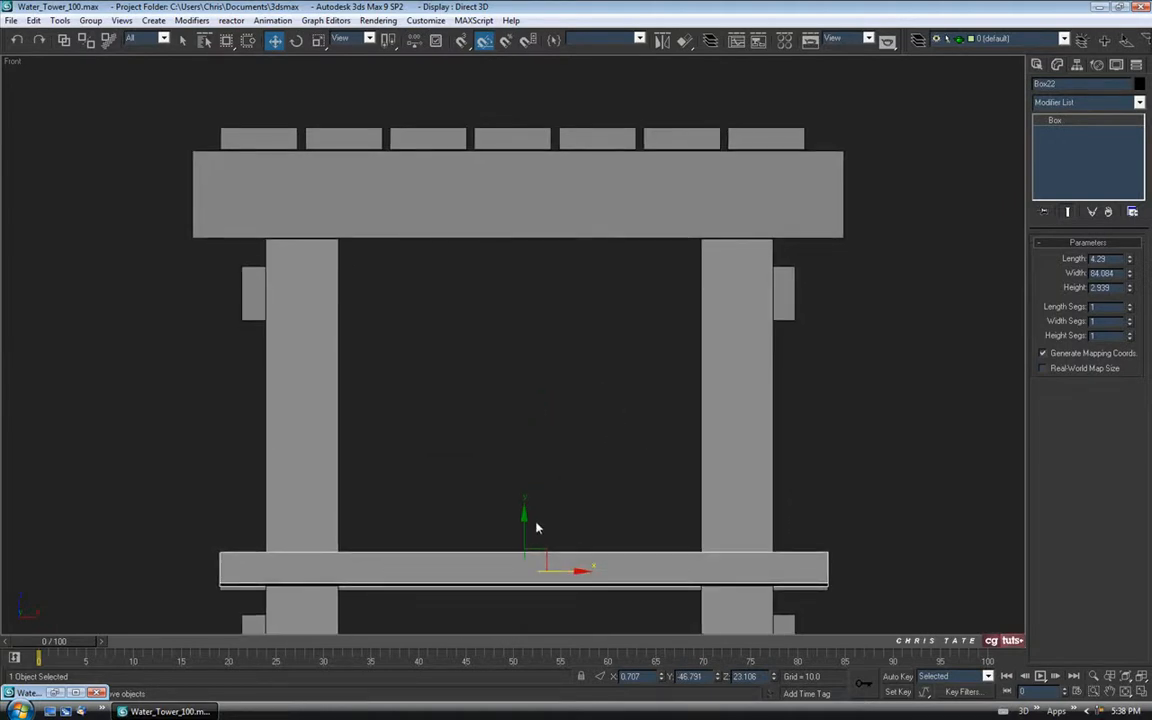
{"action": "left_click_drag", "start_coordinate": [525, 512], "coordinate": [527, 262], "text": "shift"}
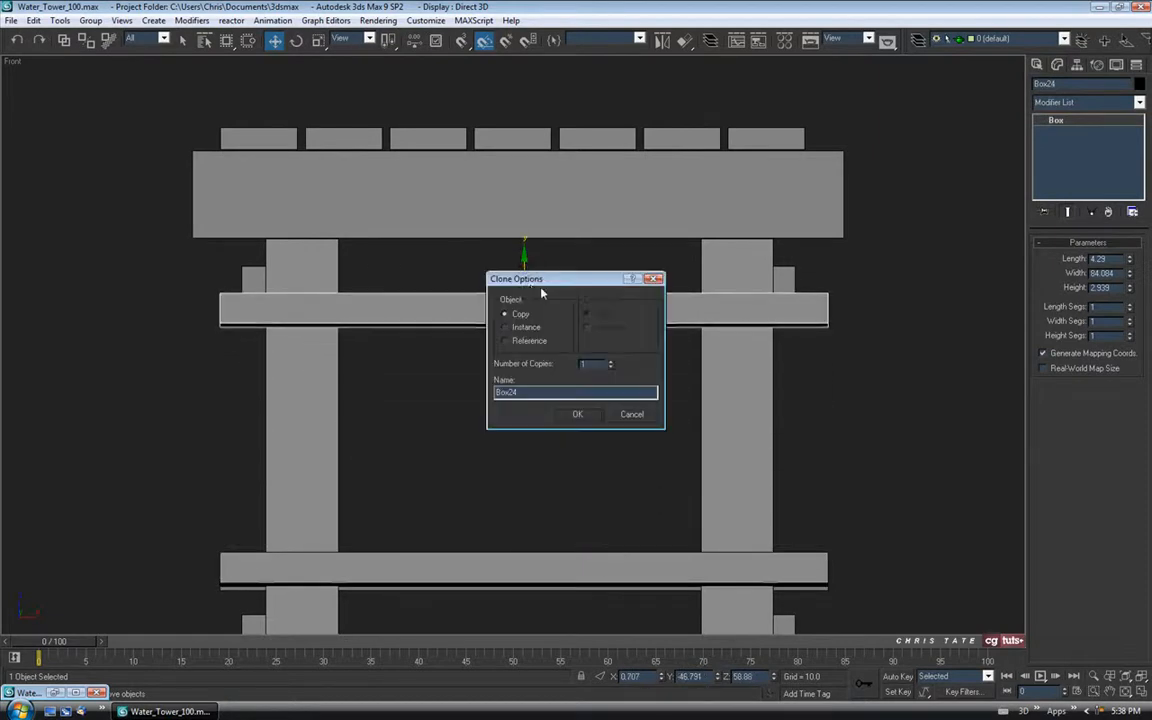
{"action": "left_click", "coordinate": [576, 414]}
{"action": "left_click", "coordinate": [55, 693]}
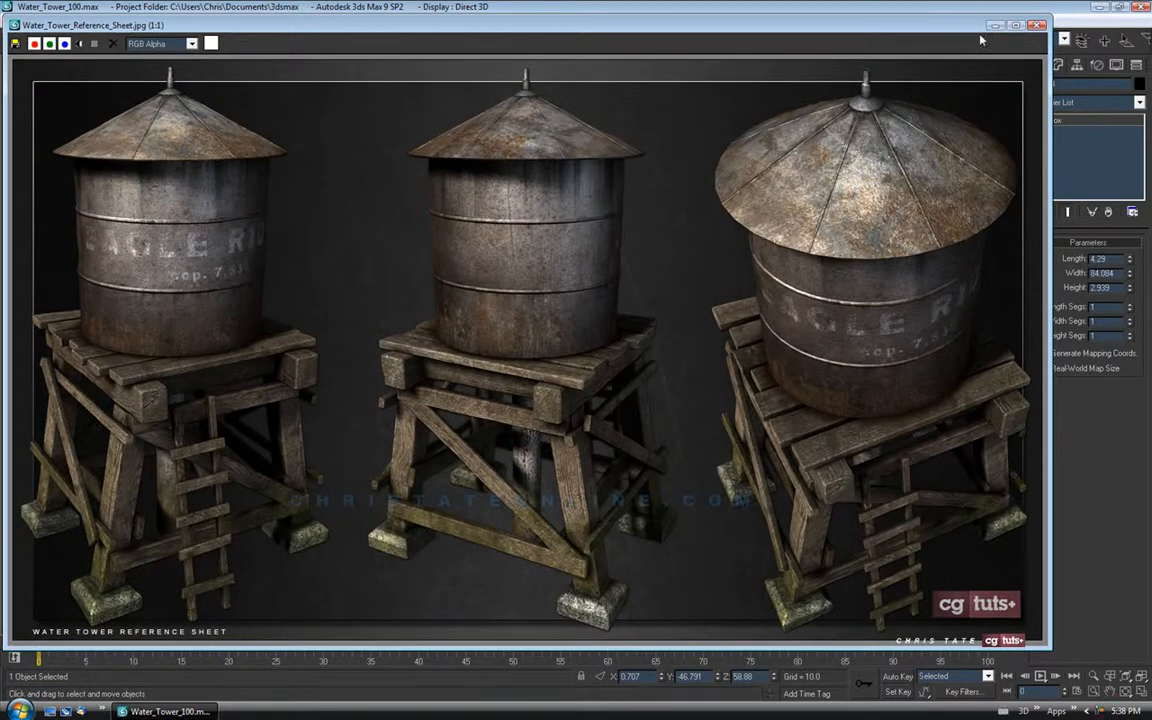
{"action": "left_click", "coordinate": [994, 25]}
{"action": "left_click_drag", "start_coordinate": [522, 264], "coordinate": [522, 292]}
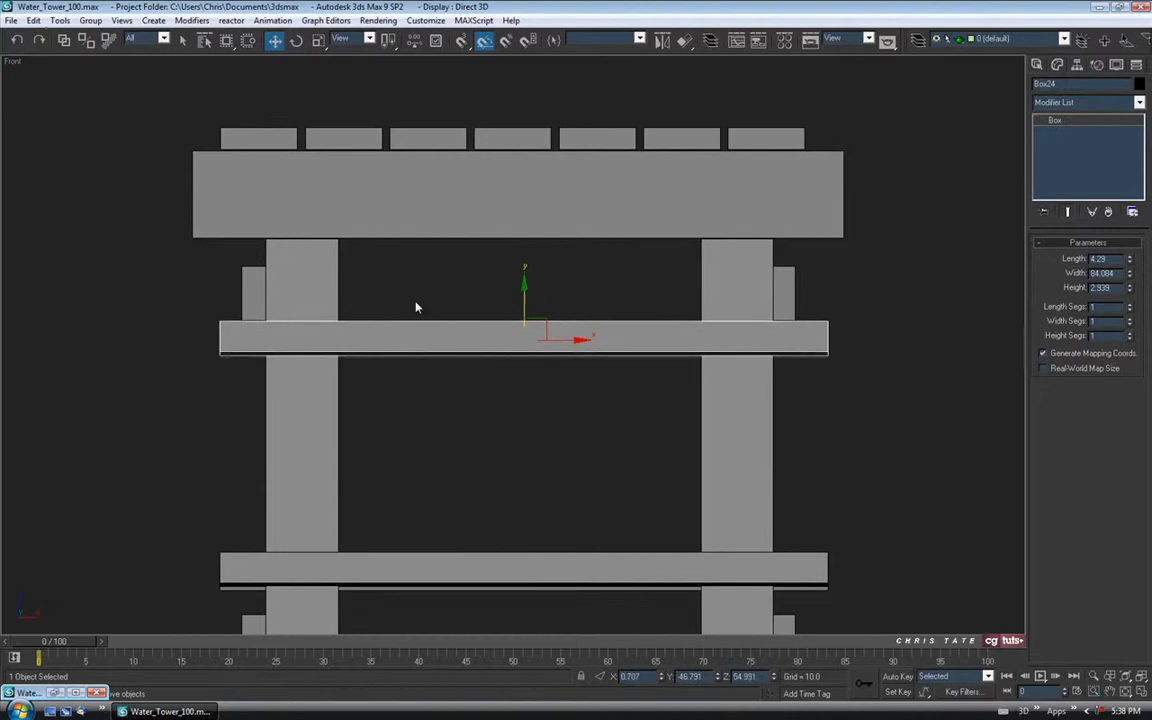
Raise the upper brace to about Z 59.4 and move it inward along Y to about -40.2, toward the legs.
{"action": "left_click", "coordinate": [1139, 693]}
{"action": "right_click", "coordinate": [892, 543]}
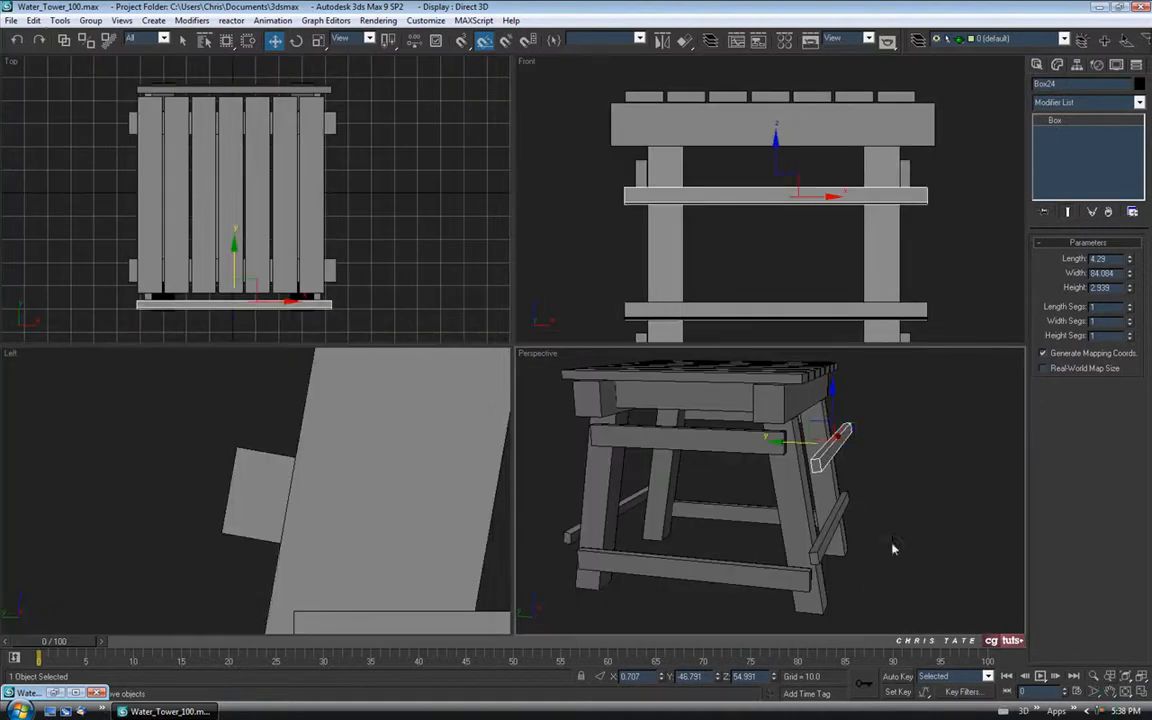
{"action": "left_click", "coordinate": [1139, 691]}
{"action": "middle_click_drag", "start_coordinate": [833, 506], "coordinate": [664, 383], "text": "alt"}
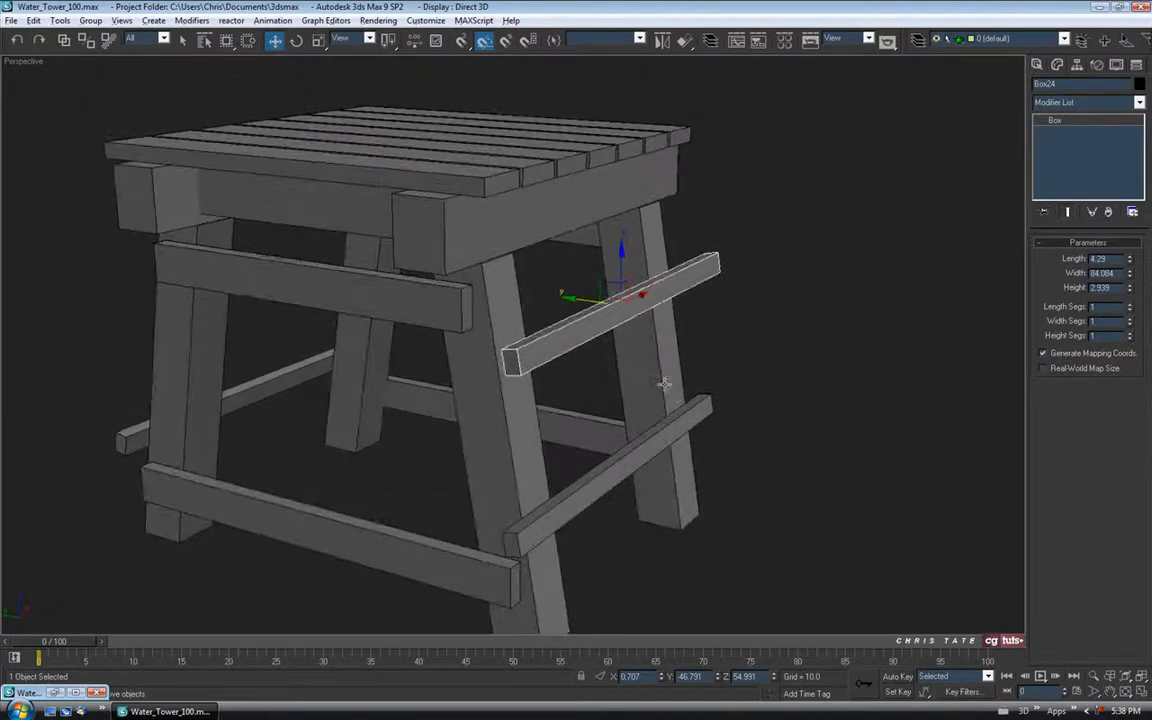
{"action": "left_click_drag", "start_coordinate": [624, 260], "coordinate": [622, 228]}
{"action": "middle_click_drag", "start_coordinate": [617, 329], "coordinate": [646, 338], "text": "alt"}
{"action": "left_click_drag", "start_coordinate": [616, 256], "coordinate": [580, 257]}
{"action": "middle_click_drag", "start_coordinate": [640, 335], "coordinate": [600, 346], "text": "alt"}
{"action": "middle_click_drag", "start_coordinate": [836, 273], "coordinate": [847, 302], "text": "alt"}
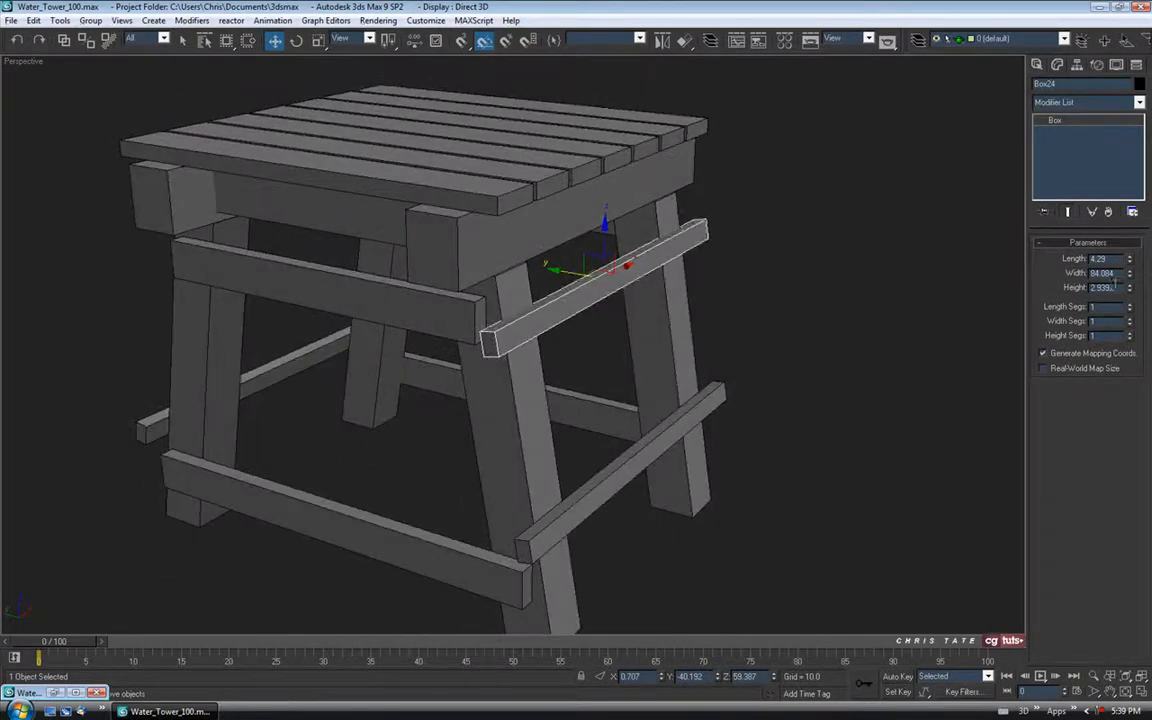
Resize the upper brace to about 3.95 long, 81.56 wide and 2.79 high, and move it slightly outward along Y.
{"action": "left_click_drag", "start_coordinate": [1131, 293], "coordinate": [1131, 259]}
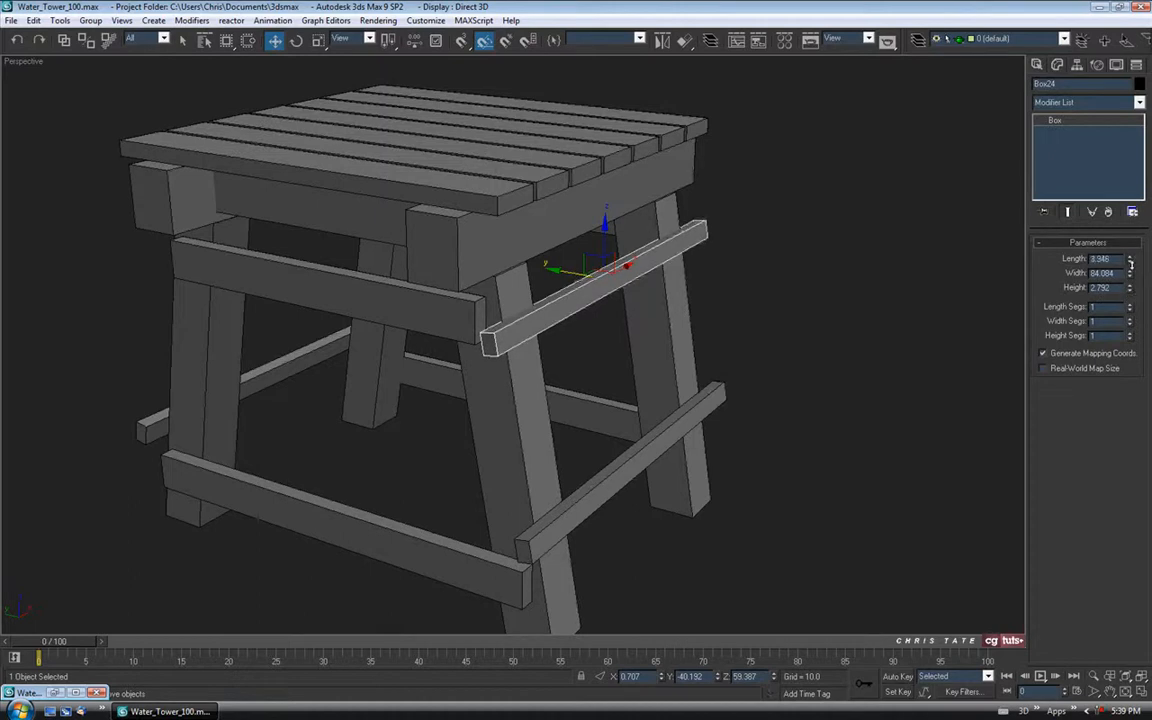
{"action": "middle_click_drag", "start_coordinate": [753, 317], "coordinate": [562, 300], "text": "alt"}
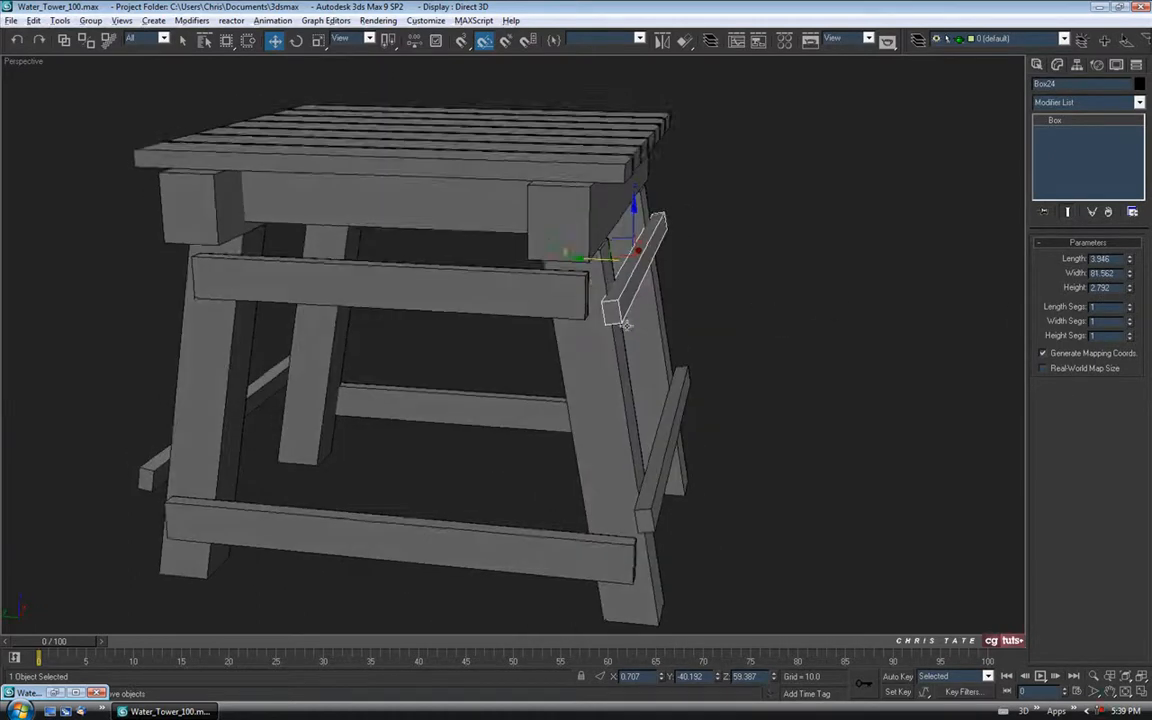
{"action": "left_click_drag", "start_coordinate": [592, 262], "coordinate": [597, 262]}
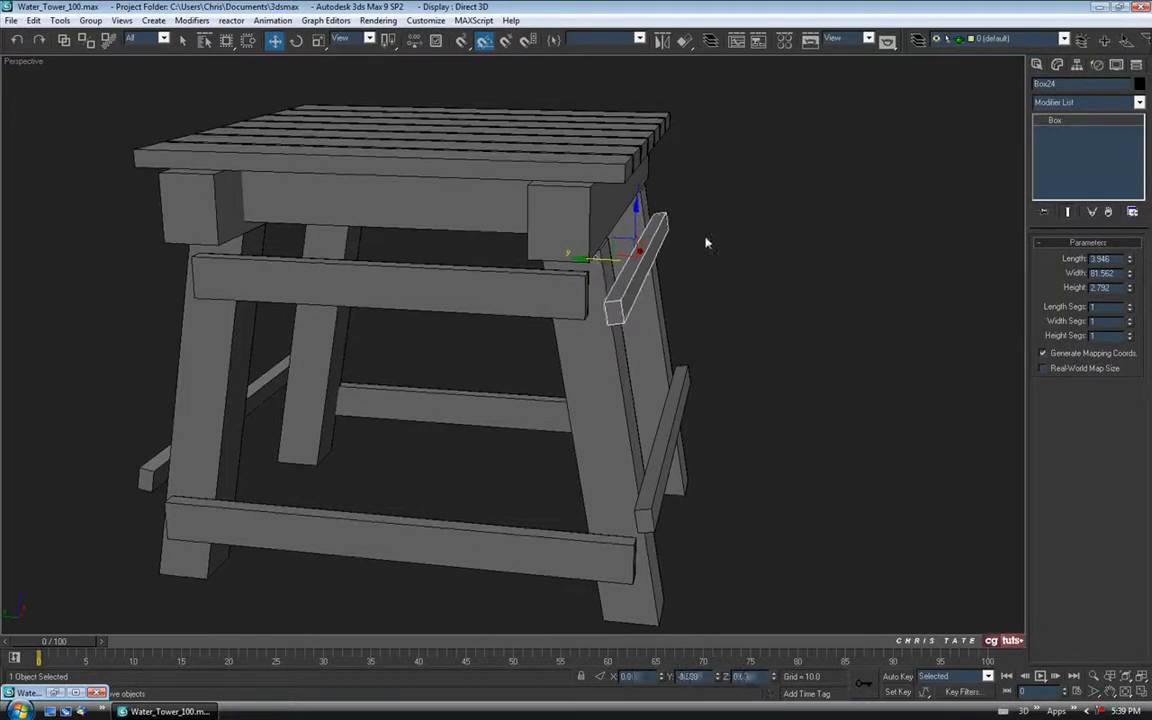
Clone the upper brace along Y as a copy on the opposite side of the frame, at about Y 44.6.
{"action": "mouse_move", "coordinate": [707, 336]}
{"action": "middle_mouse_down", "text": "alt"}
{"action": "mouse_move", "coordinate": [548, 334]}
{"action": "mouse_move", "coordinate": [722, 336]}
{"action": "mouse_move", "coordinate": [686, 339]}
{"action": "middle_mouse_up", "text": "alt"}
{"action": "scroll", "coordinate": [686, 339], "scroll_direction": "down", "scroll_amount": 3}
{"action": "middle_click_drag", "start_coordinate": [590, 295], "coordinate": [643, 338], "text": "alt"}
{"action": "mouse_move", "coordinate": [587, 305]}
{"action": "left_mouse_down", "text": "shift"}
{"action": "mouse_move", "coordinate": [500, 275]}
{"action": "mouse_move", "coordinate": [352, 255]}
{"action": "mouse_move", "coordinate": [335, 240]}
{"action": "left_mouse_up", "text": "shift"}
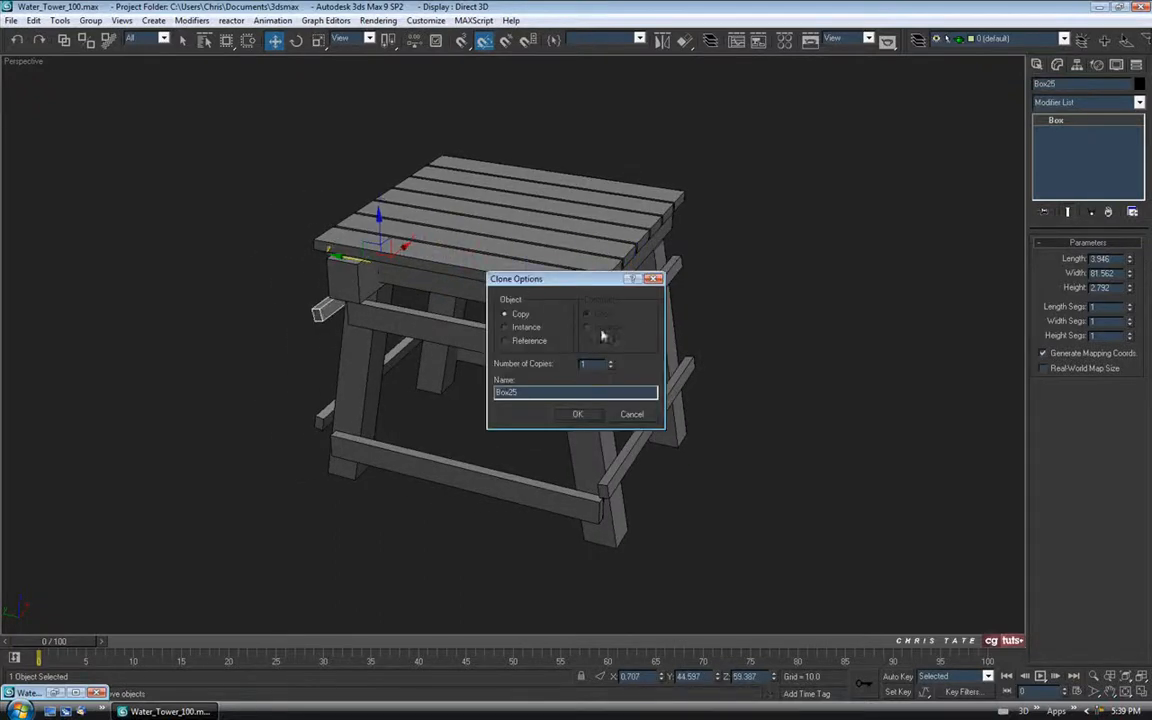
{"action": "left_click", "coordinate": [576, 416]}
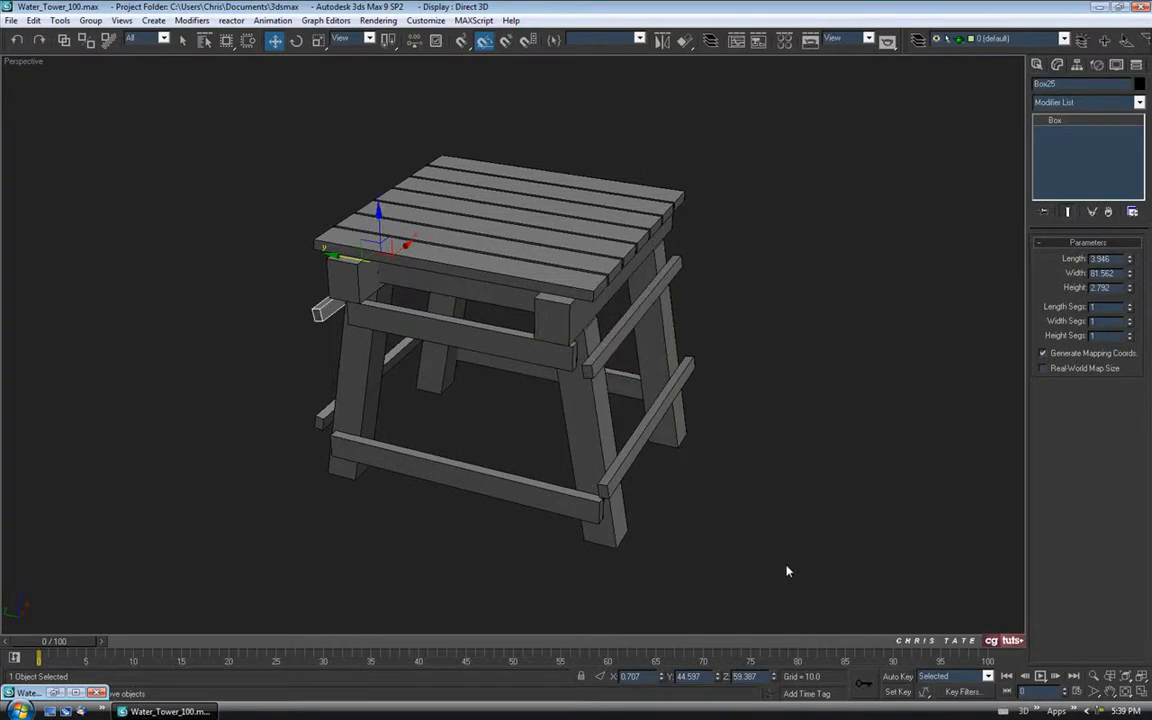
Rotate the copied upper brace to match the leg's slant in the Left view and move it against the leg's outer face.
{"action": "key", "text": "alt+w"}
{"action": "scroll", "coordinate": [319, 424], "scroll_direction": "down", "scroll_amount": 5}
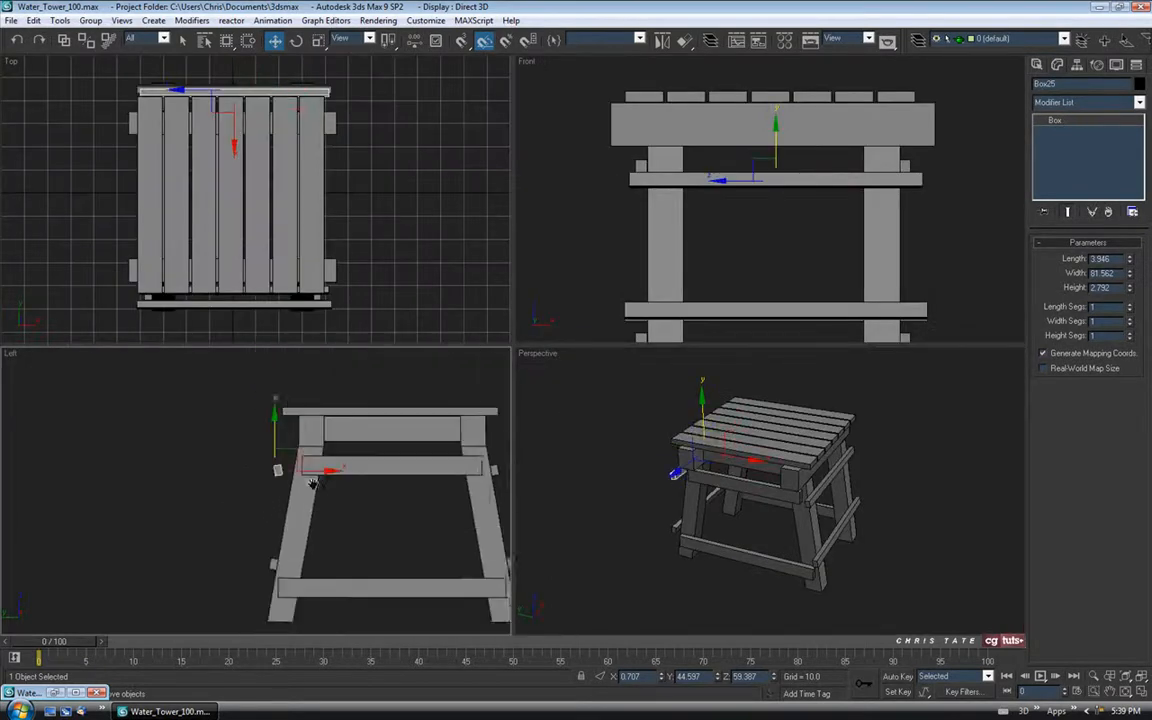
{"action": "scroll", "coordinate": [313, 483], "scroll_direction": "up", "scroll_amount": 8}
{"action": "key", "text": "e"}
{"action": "left_click_drag", "start_coordinate": [219, 408], "coordinate": [249, 439]}
{"action": "left_click", "coordinate": [275, 41]}
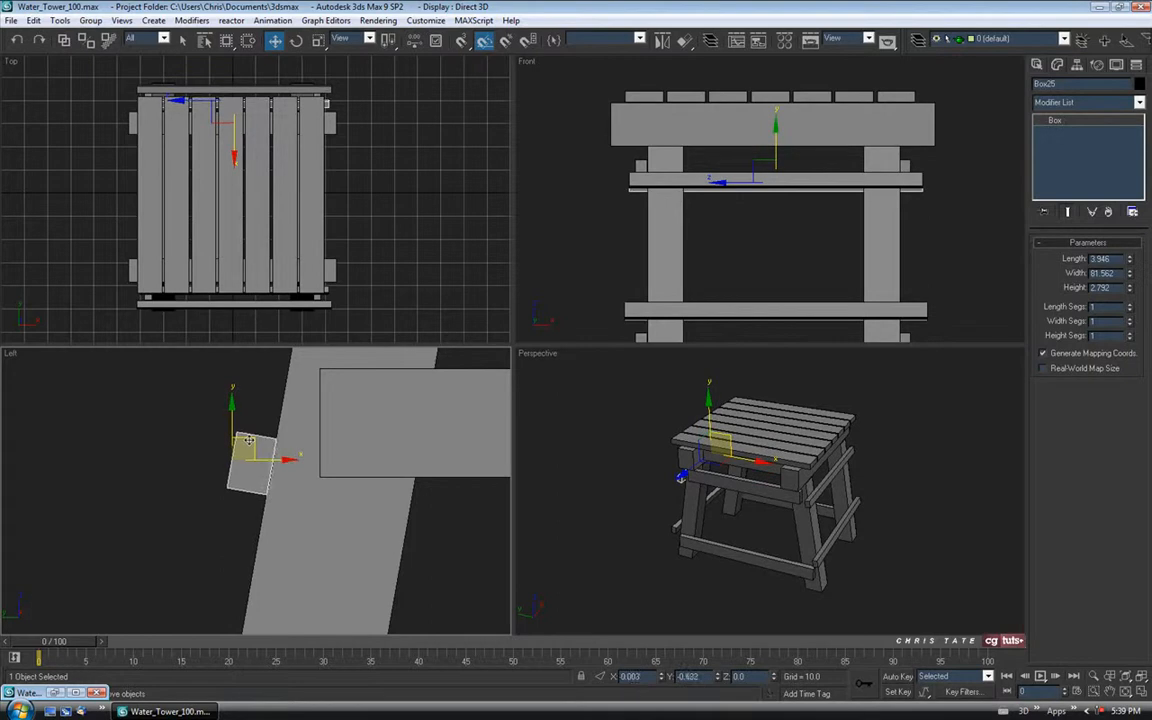
{"action": "middle_click_drag", "start_coordinate": [318, 509], "coordinate": [258, 495]}
{"action": "scroll", "coordinate": [258, 495], "scroll_direction": "down", "scroll_amount": 8}
{"action": "middle_click_drag", "start_coordinate": [340, 528], "coordinate": [274, 484]}
{"action": "middle_click", "coordinate": [753, 511]}
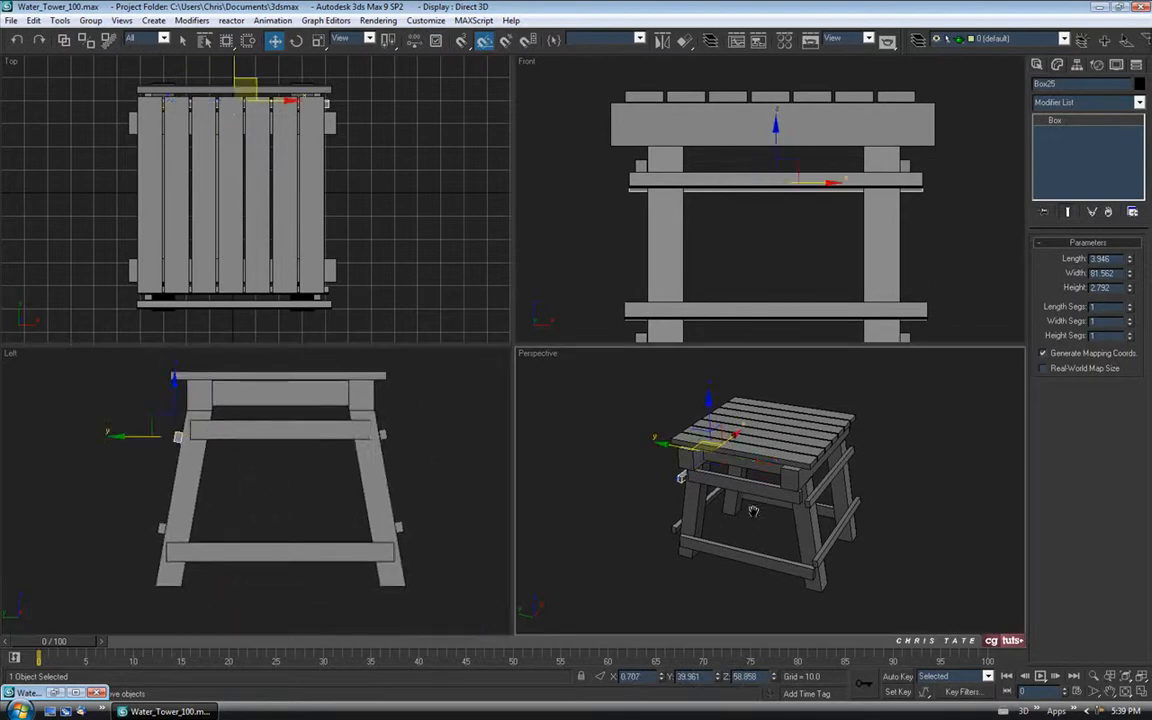
Deselect everything and save the scene as an incremented copy named Water_Tower_101.
{"action": "left_click", "coordinate": [1142, 692]}
{"action": "left_click", "coordinate": [905, 576]}
{"action": "middle_click_drag", "start_coordinate": [643, 493], "coordinate": [700, 400], "text": "alt"}
{"action": "middle_click_drag", "start_coordinate": [676, 265], "coordinate": [506, 267], "text": "alt"}
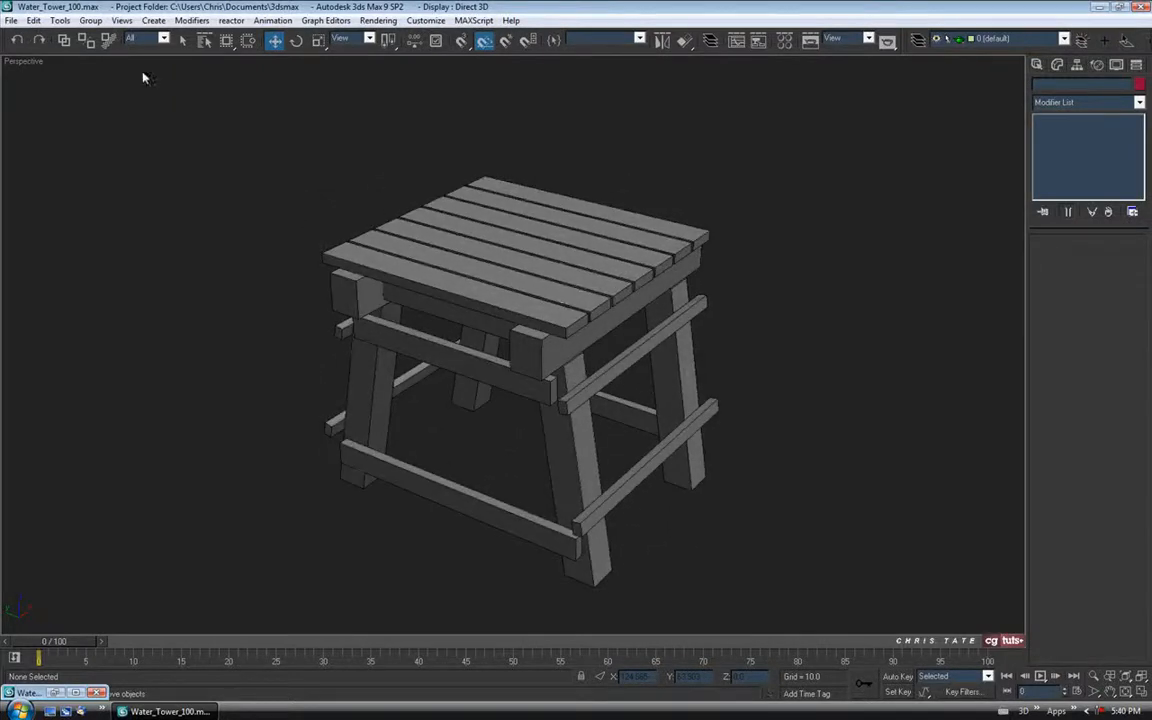
{"action": "left_click", "coordinate": [12, 21]}
{"action": "left_click", "coordinate": [40, 116]}
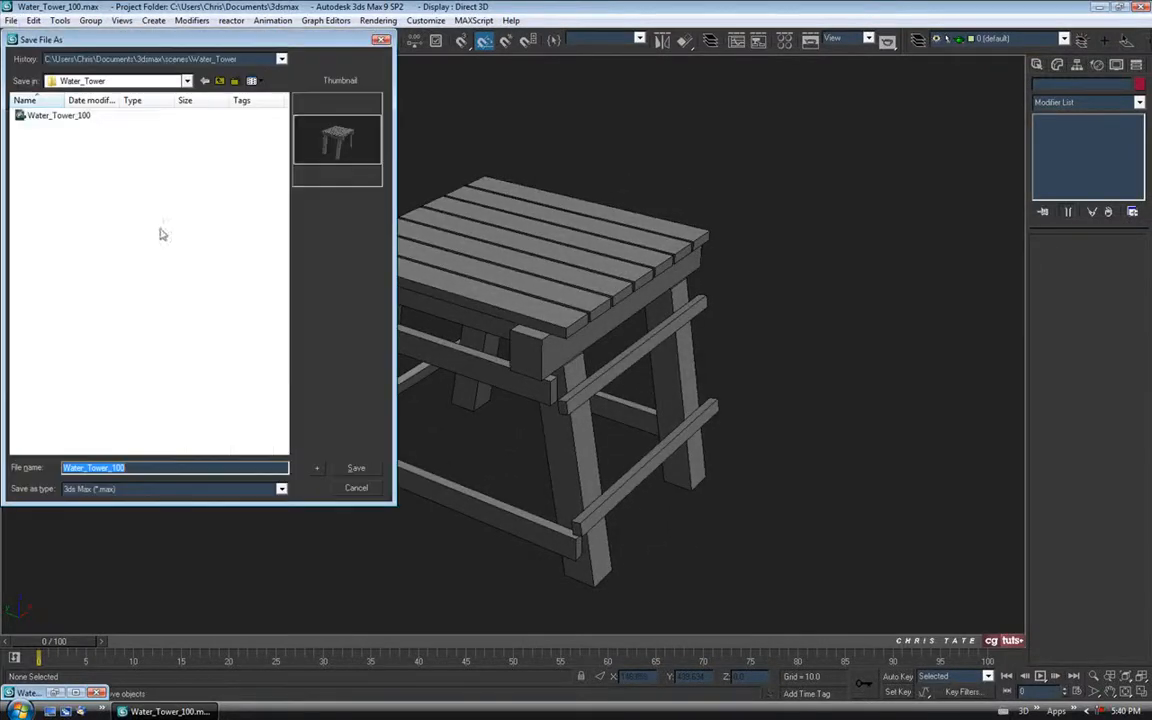
{"action": "left_click", "coordinate": [317, 467]}
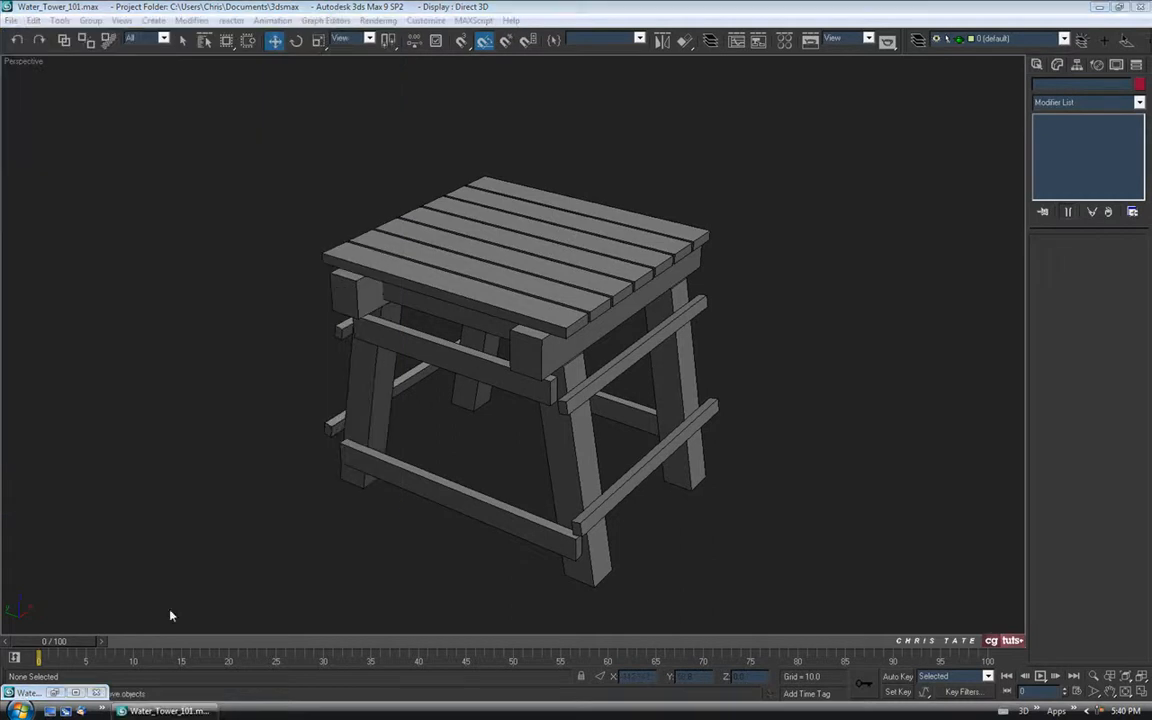
Consult the water tower reference sheet, then draw a box about 6.8 by 102 by 2.7 units across both legs in the Left view.
{"action": "left_click", "coordinate": [55, 693]}
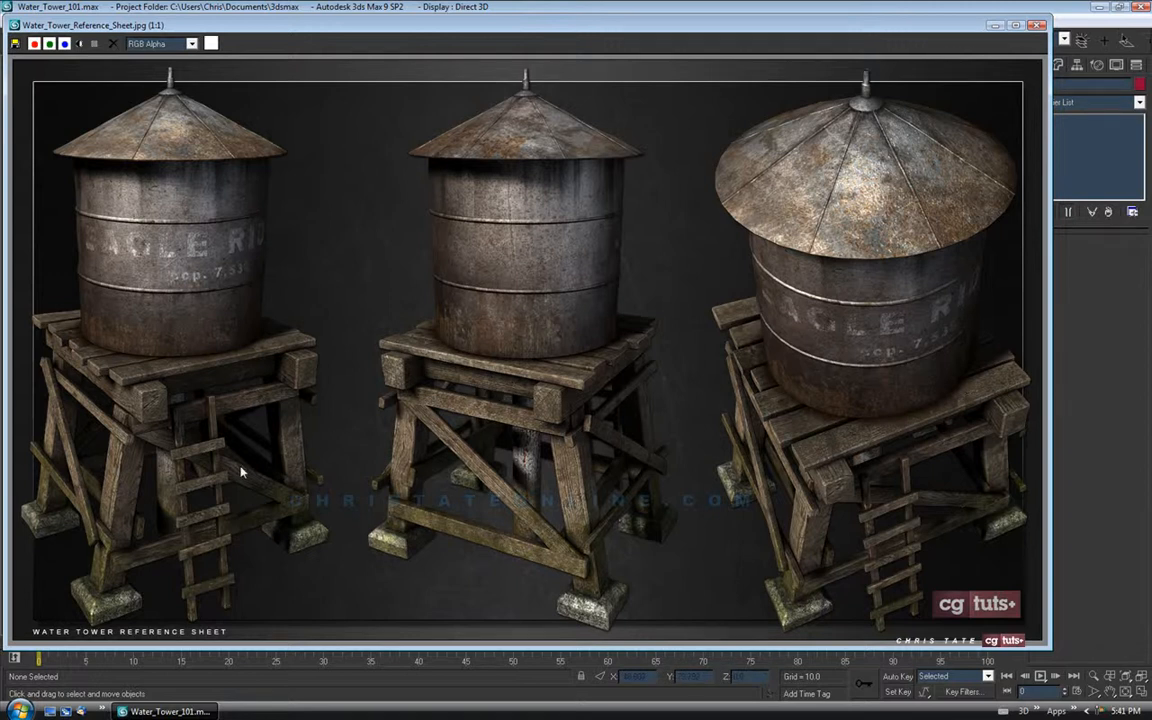
{"action": "left_click", "coordinate": [994, 26]}
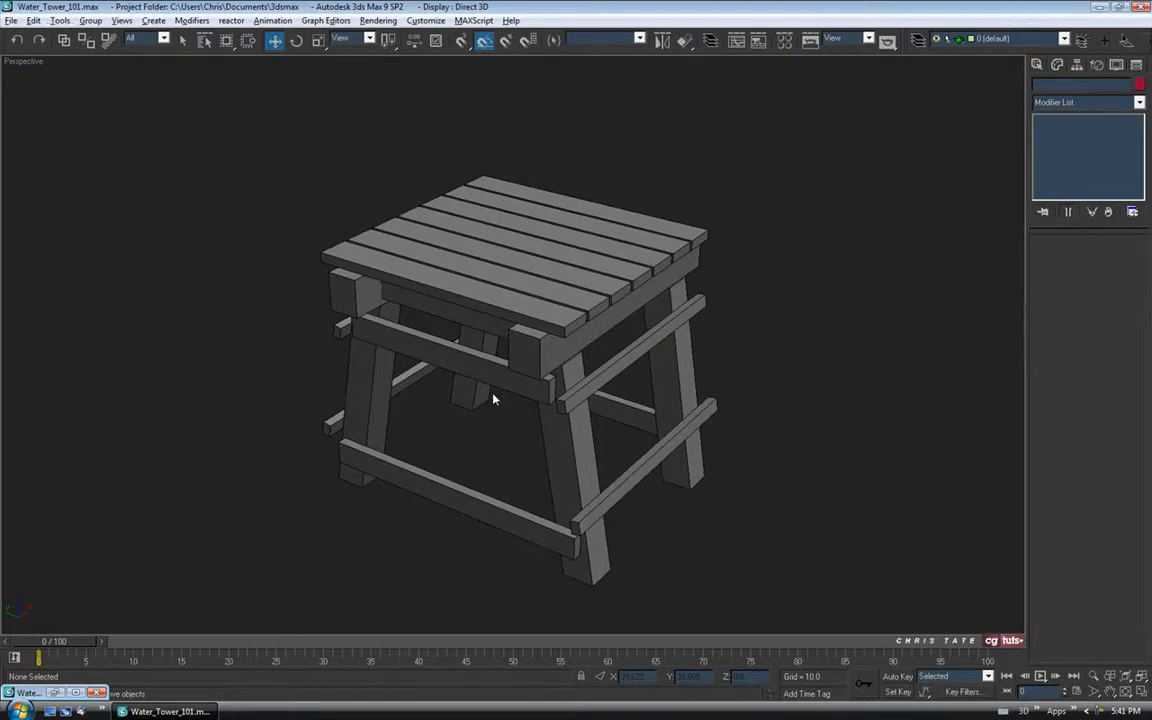
{"action": "key", "text": "alt+w"}
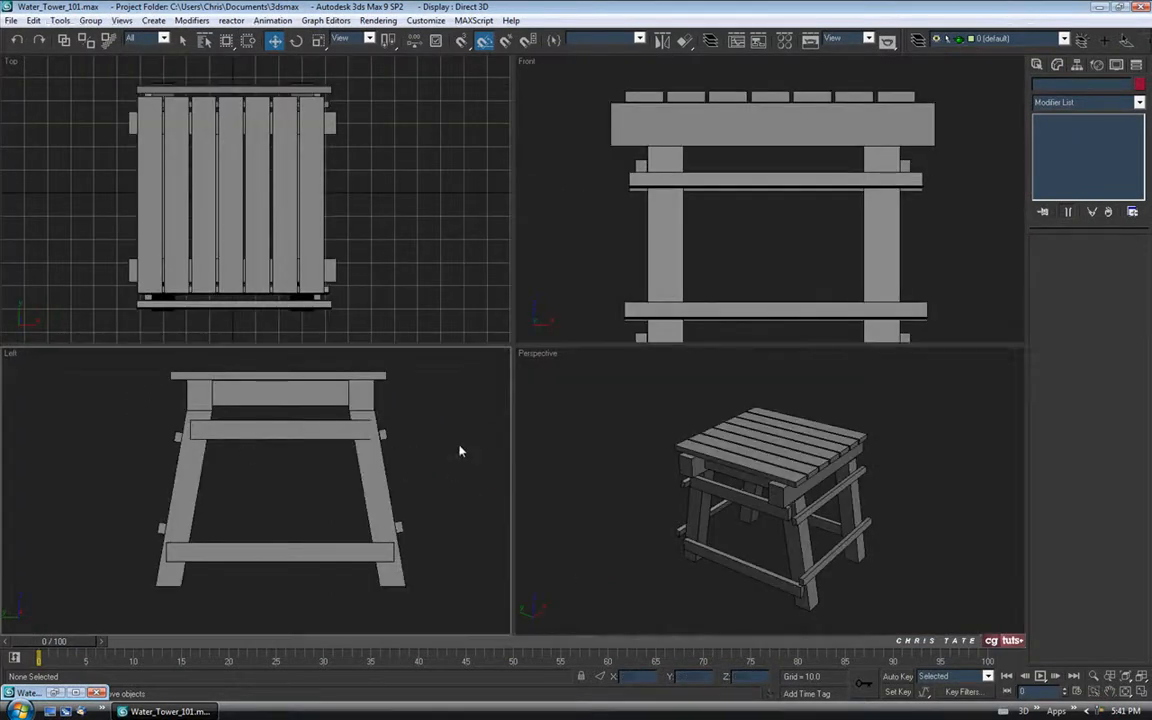
{"action": "key", "text": "alt+w"}
{"action": "mouse_move", "coordinate": [705, 314]}
{"action": "middle_mouse_down"}
{"action": "mouse_move", "coordinate": [653, 375]}
{"action": "mouse_move", "coordinate": [699, 301]}
{"action": "middle_mouse_up"}
{"action": "scroll", "coordinate": [698, 381], "scroll_direction": "up", "scroll_amount": 2}
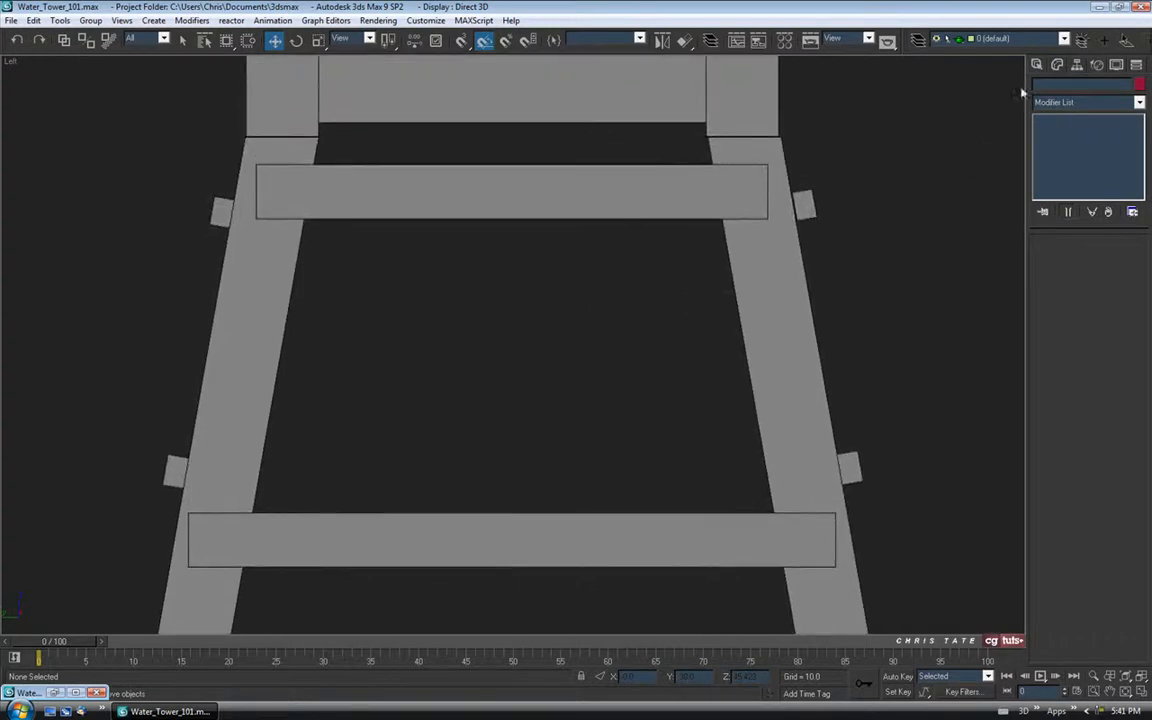
{"action": "left_click", "coordinate": [1037, 64]}
{"action": "left_click", "coordinate": [1061, 153]}
{"action": "left_click_drag", "start_coordinate": [120, 313], "coordinate": [885, 364]}
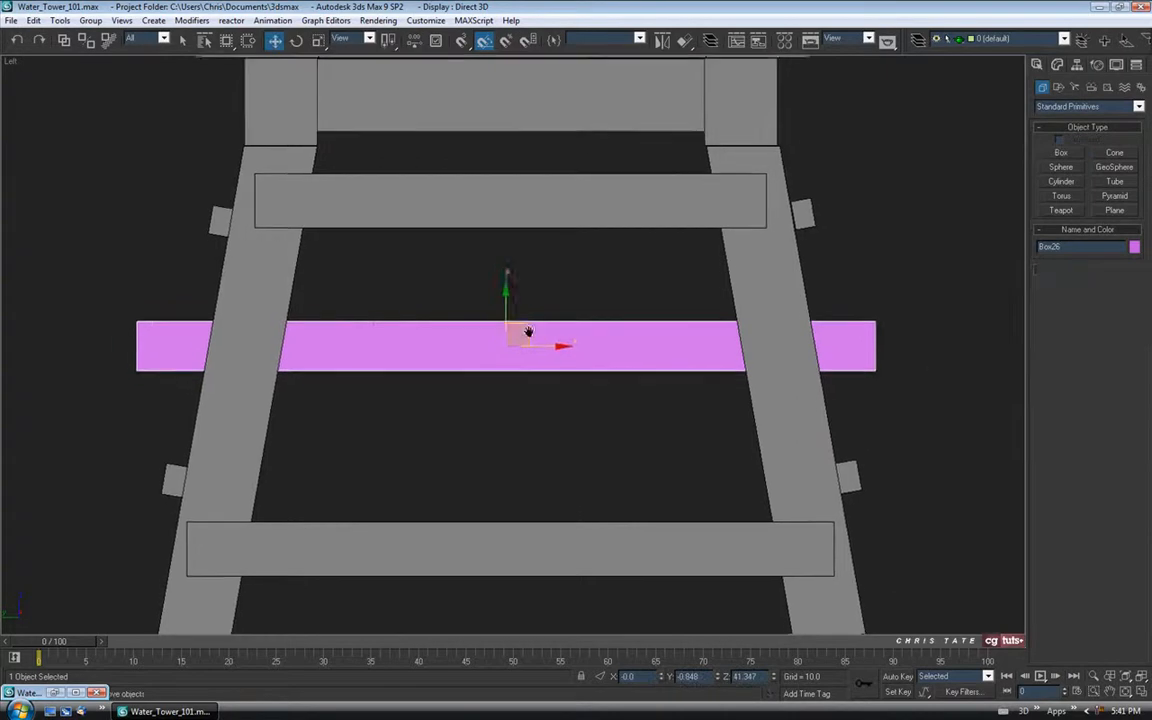
Rotate the new board 30 degrees into a diagonal and lower it about 2.2 units, using wireframe display.
{"action": "middle_click_drag", "start_coordinate": [528, 331], "coordinate": [525, 337]}
{"action": "left_click", "coordinate": [297, 41]}
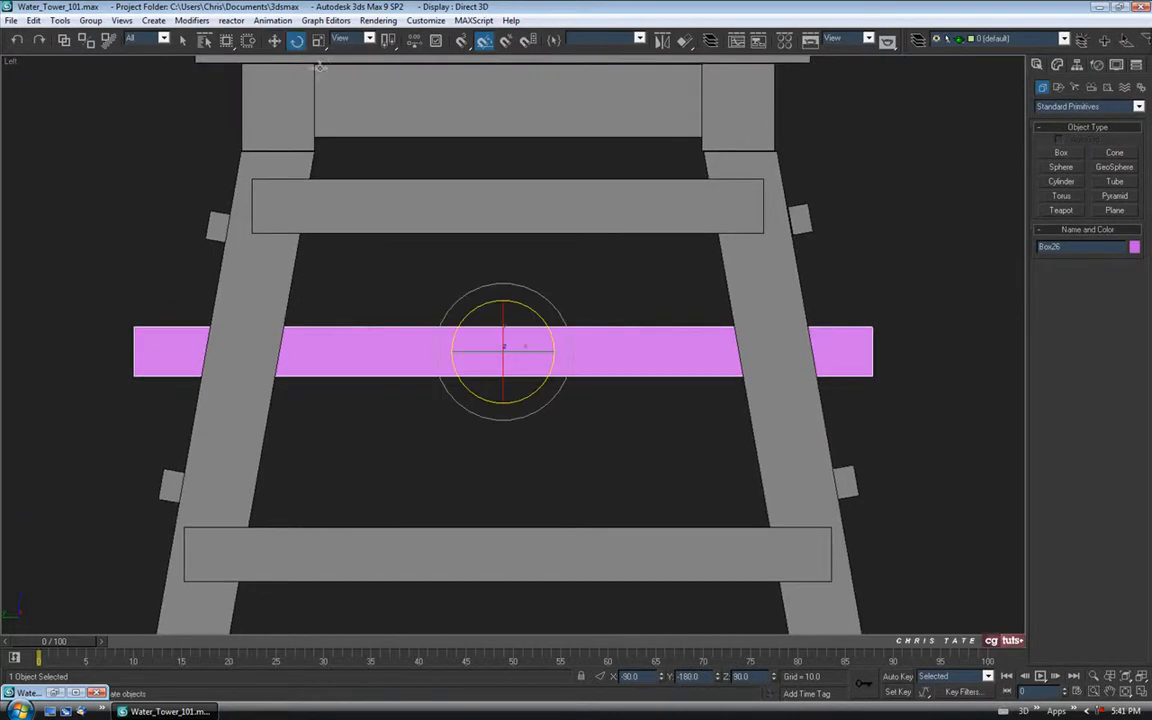
{"action": "left_click_drag", "start_coordinate": [532, 288], "coordinate": [551, 297]}
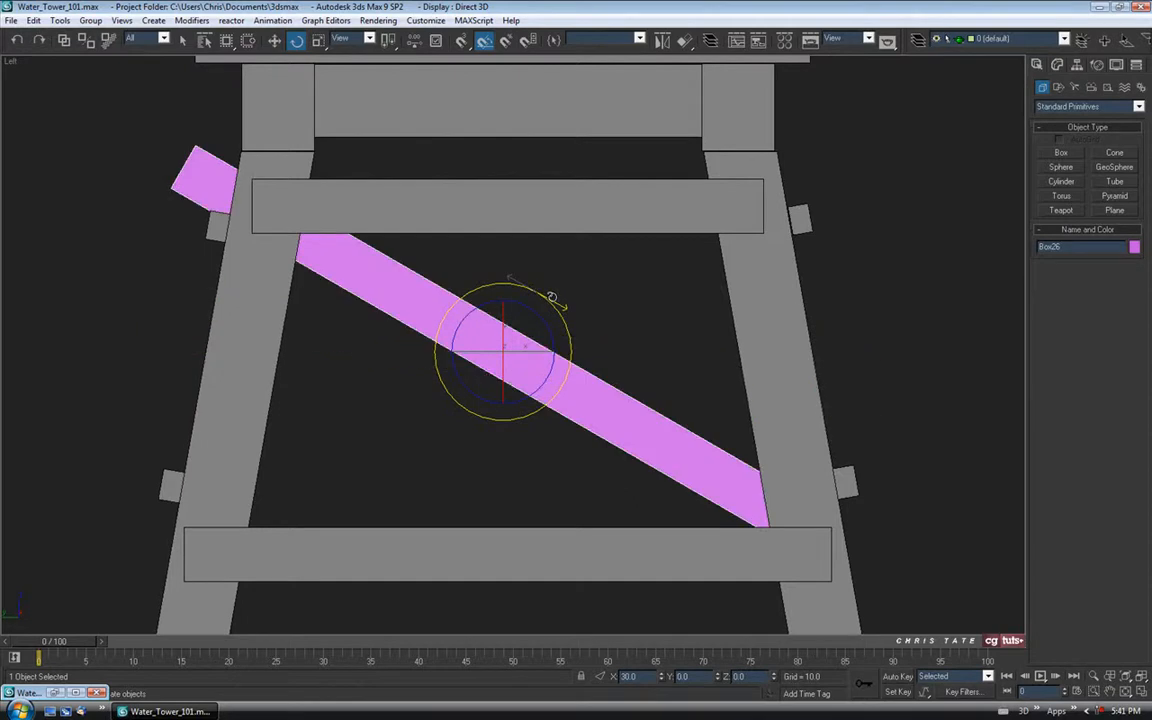
{"action": "key", "text": "F3"}
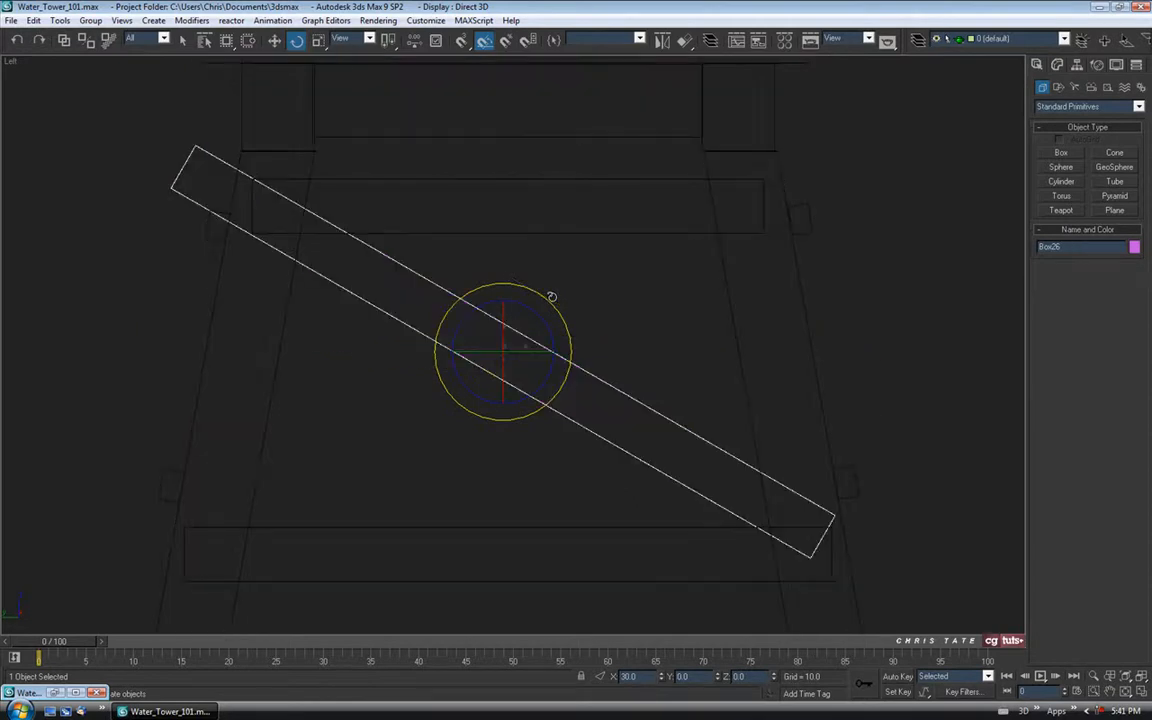
{"action": "left_click", "coordinate": [274, 40]}
{"action": "left_click_drag", "start_coordinate": [504, 314], "coordinate": [507, 330]}
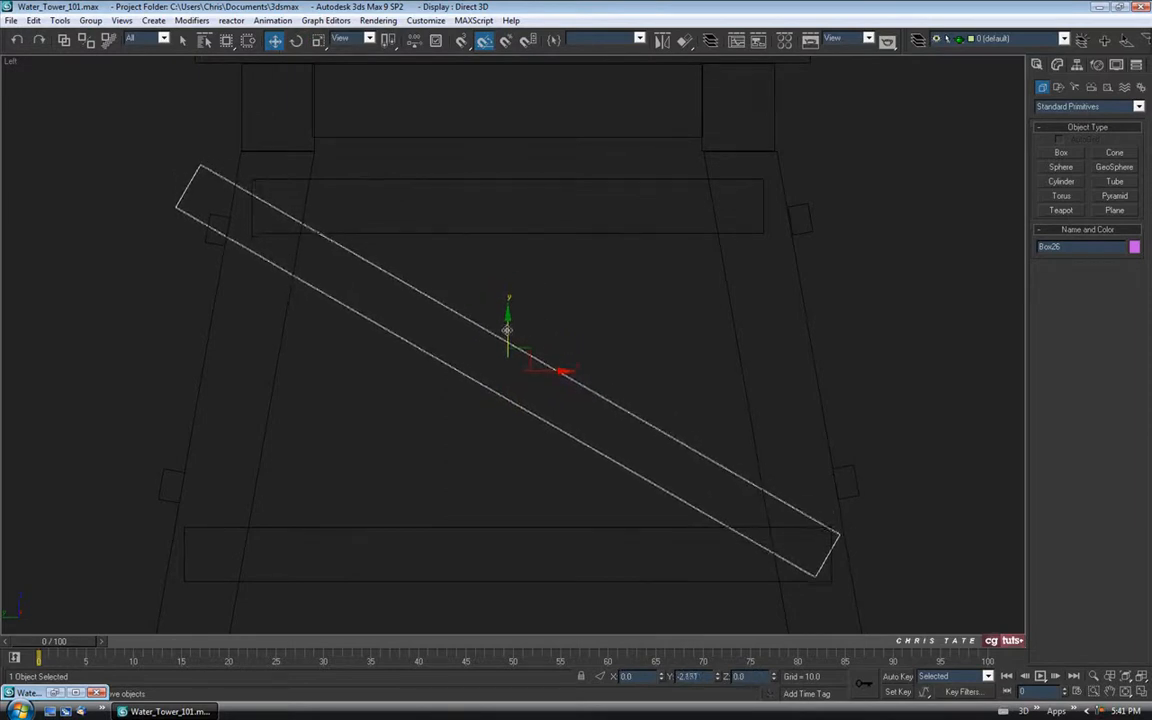
Rotate the diagonal board another 5 degrees and shift it slightly up and sideways so it spans the two legs.
{"action": "left_click", "coordinate": [296, 40]}
{"action": "left_click_drag", "start_coordinate": [539, 308], "coordinate": [543, 311]}
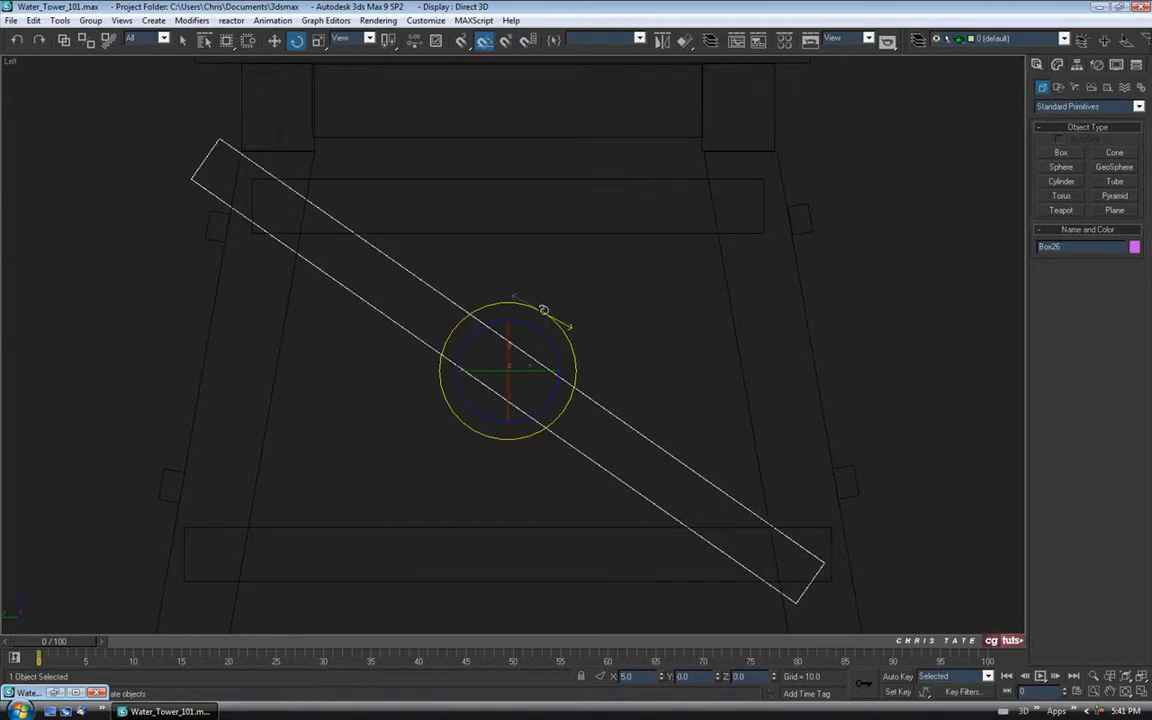
{"action": "left_click", "coordinate": [274, 40]}
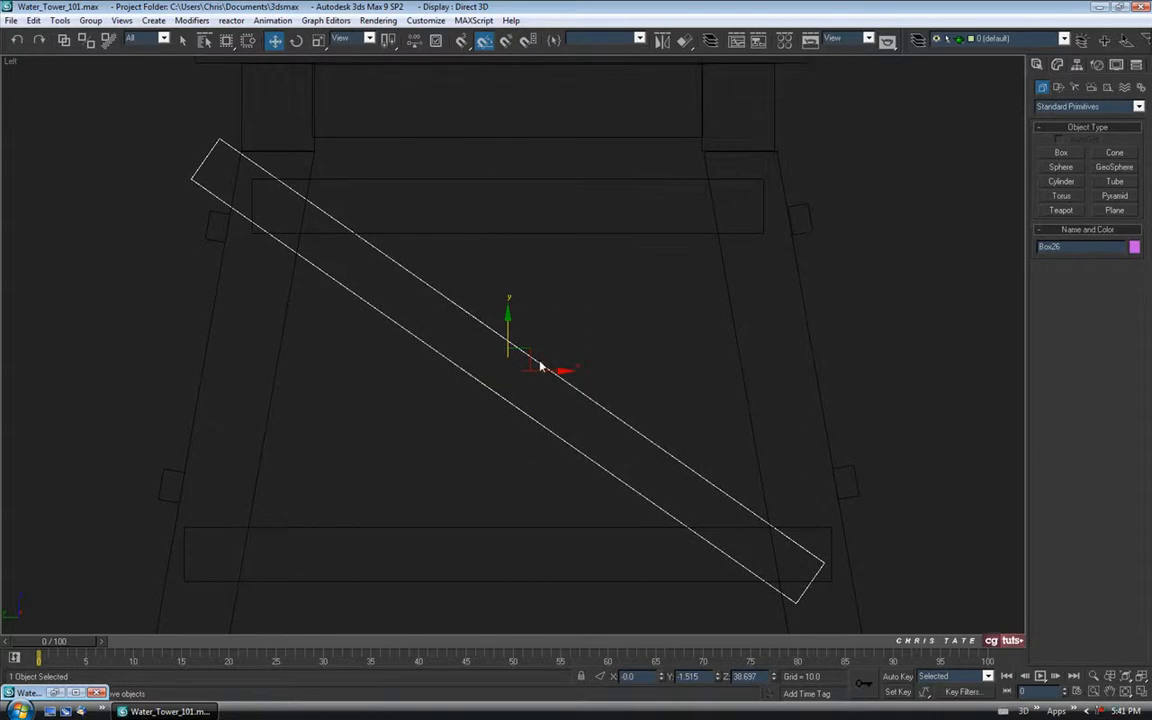
{"action": "middle_click_drag", "start_coordinate": [645, 360], "coordinate": [635, 342]}
{"action": "left_click_drag", "start_coordinate": [524, 336], "coordinate": [511, 331]}
Move the diagonal board along X to about -38.4, just outside the horizontal side rails.
{"action": "key", "text": "alt+w"}
{"action": "middle_click_drag", "start_coordinate": [874, 530], "coordinate": [830, 520], "text": "alt"}
{"action": "left_click_drag", "start_coordinate": [809, 488], "coordinate": [757, 497]}
{"action": "middle_click_drag", "start_coordinate": [603, 158], "coordinate": [597, 98]}
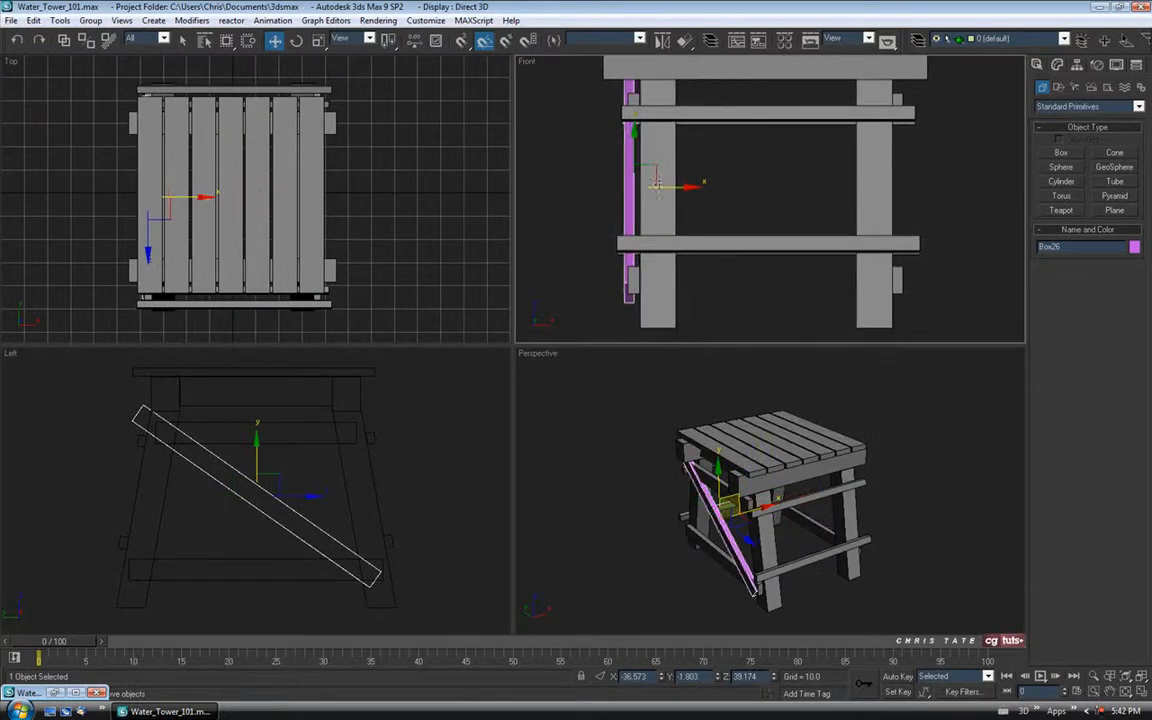
{"action": "left_click_drag", "start_coordinate": [669, 186], "coordinate": [663, 185]}
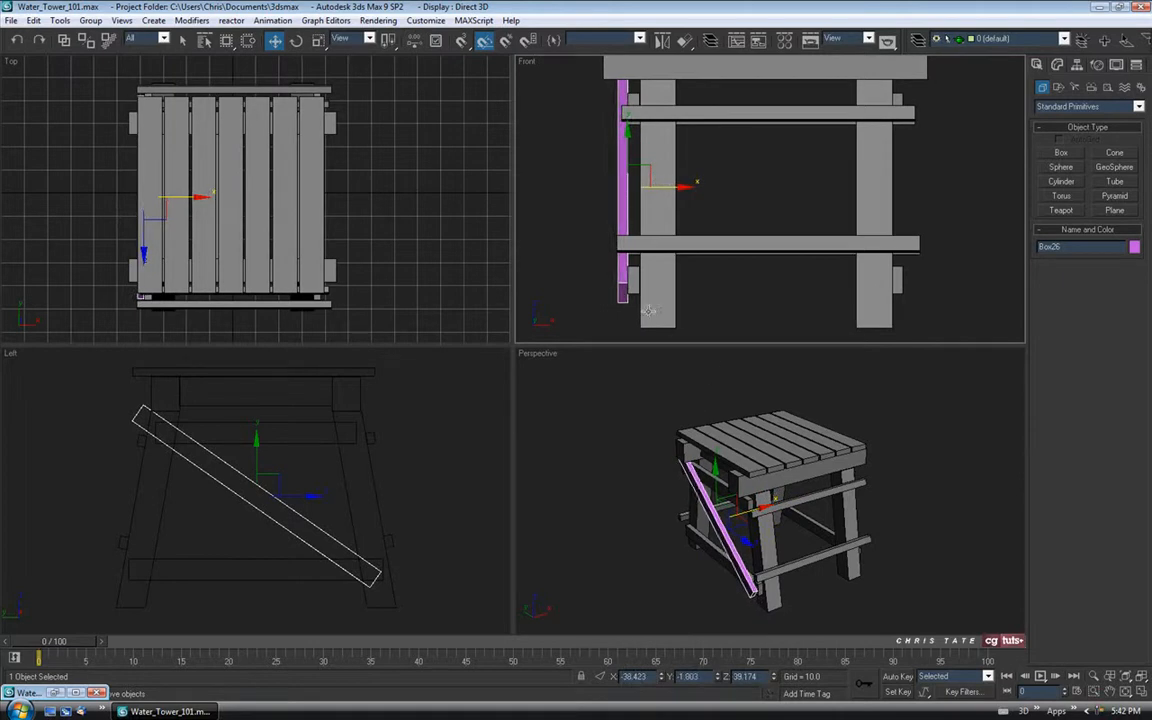
Turn off angle snap, then rotate the brace to a slightly shallower angle and slide it sideways over the legs in the Left view.
{"action": "scroll", "coordinate": [648, 310], "scroll_direction": "up", "scroll_amount": 5}
{"action": "scroll", "coordinate": [727, 507], "scroll_direction": "up", "scroll_amount": 6}
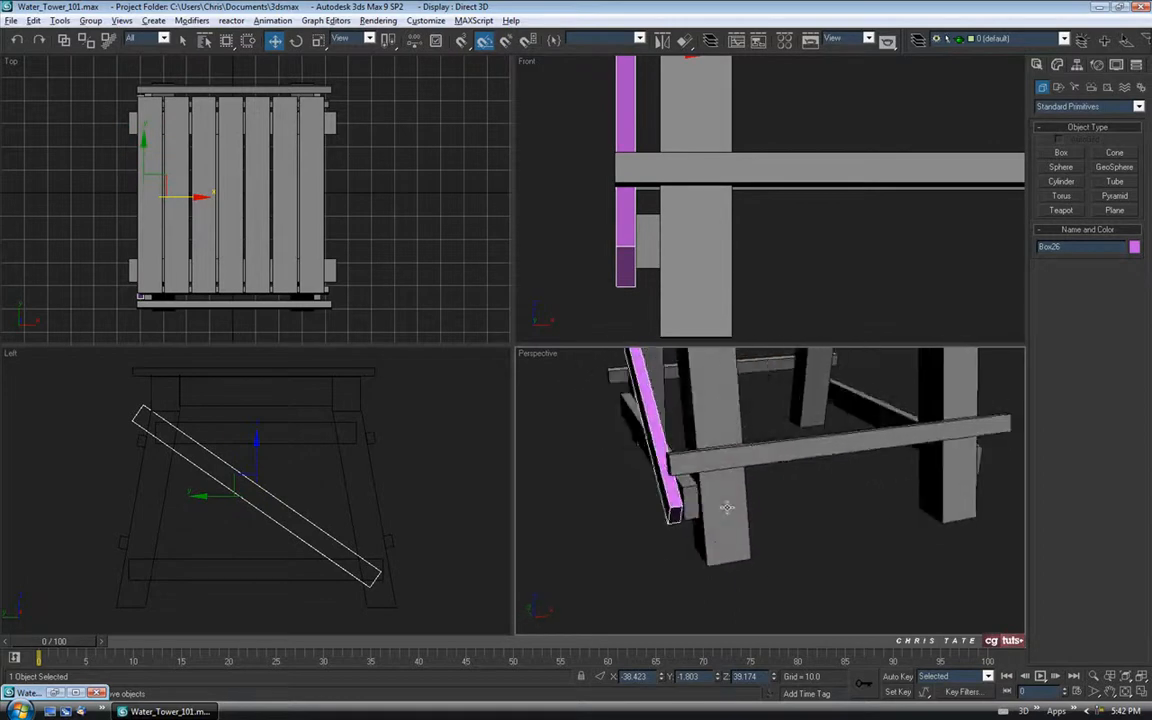
{"action": "middle_click_drag", "start_coordinate": [727, 507], "coordinate": [660, 480], "text": "alt"}
{"action": "middle_click_drag", "start_coordinate": [698, 418], "coordinate": [739, 628]}
{"action": "middle_click_drag", "start_coordinate": [724, 525], "coordinate": [816, 505], "text": "alt"}
{"action": "right_click", "coordinate": [414, 519]}
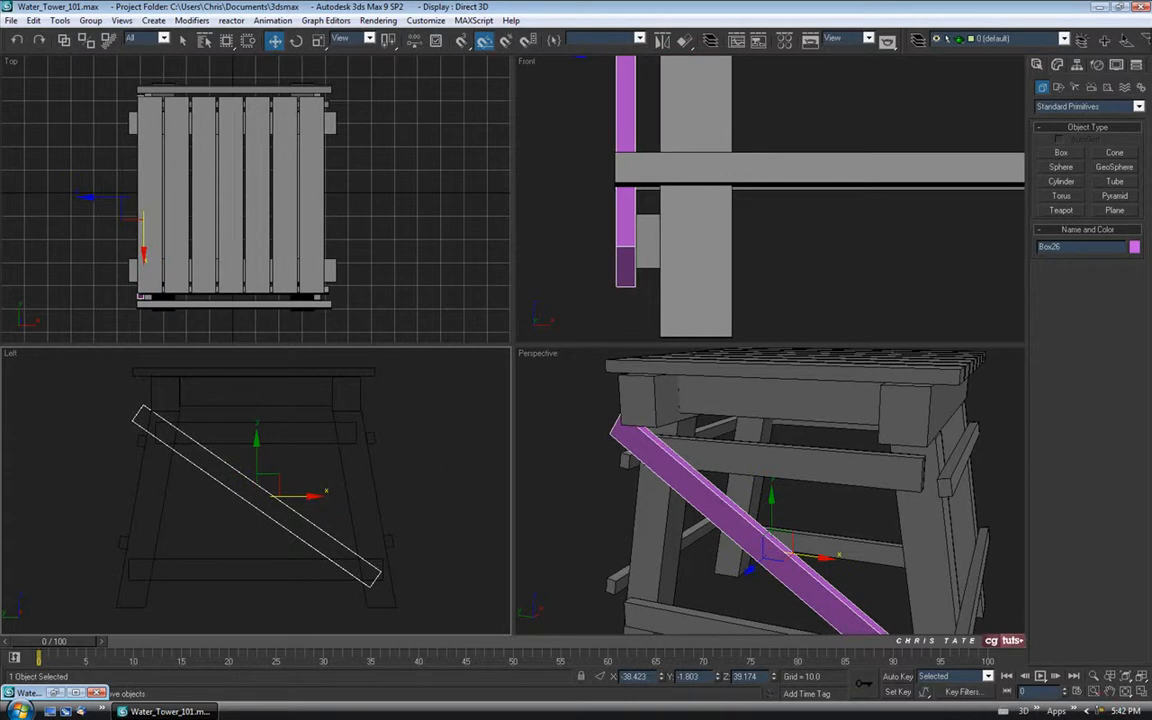
{"action": "key", "text": "alt+w"}
{"action": "scroll", "coordinate": [461, 72], "scroll_direction": "up", "scroll_amount": 1}
{"action": "left_click", "coordinate": [484, 41]}
{"action": "left_click", "coordinate": [296, 40]}
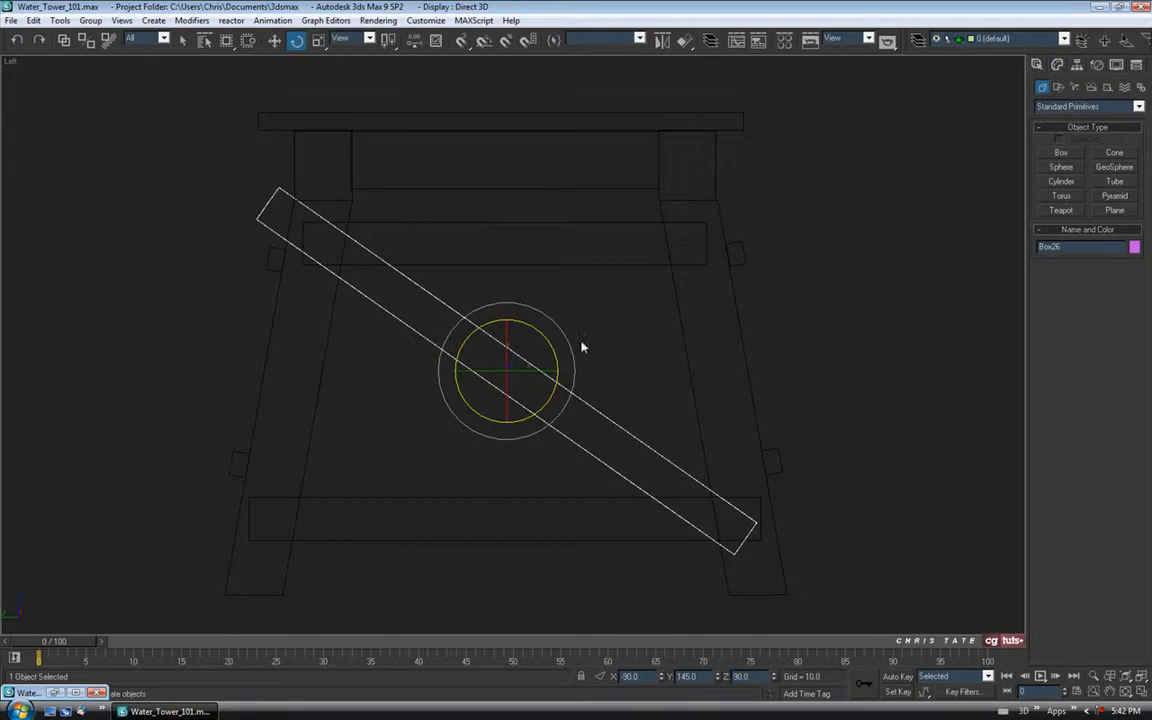
{"action": "left_click_drag", "start_coordinate": [566, 342], "coordinate": [549, 369]}
{"action": "left_click", "coordinate": [274, 41]}
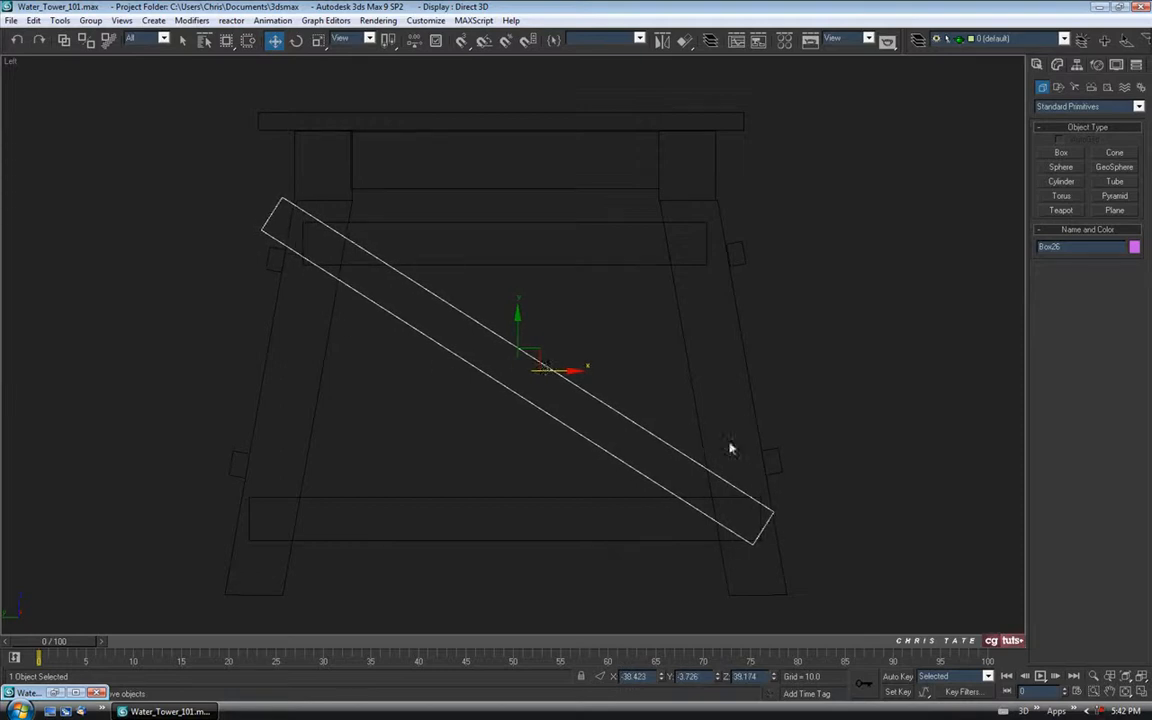
Compare the brace with the reference sheet and shift it back about 0.36 units horizontally in the Left view.
{"action": "left_click", "coordinate": [56, 692]}
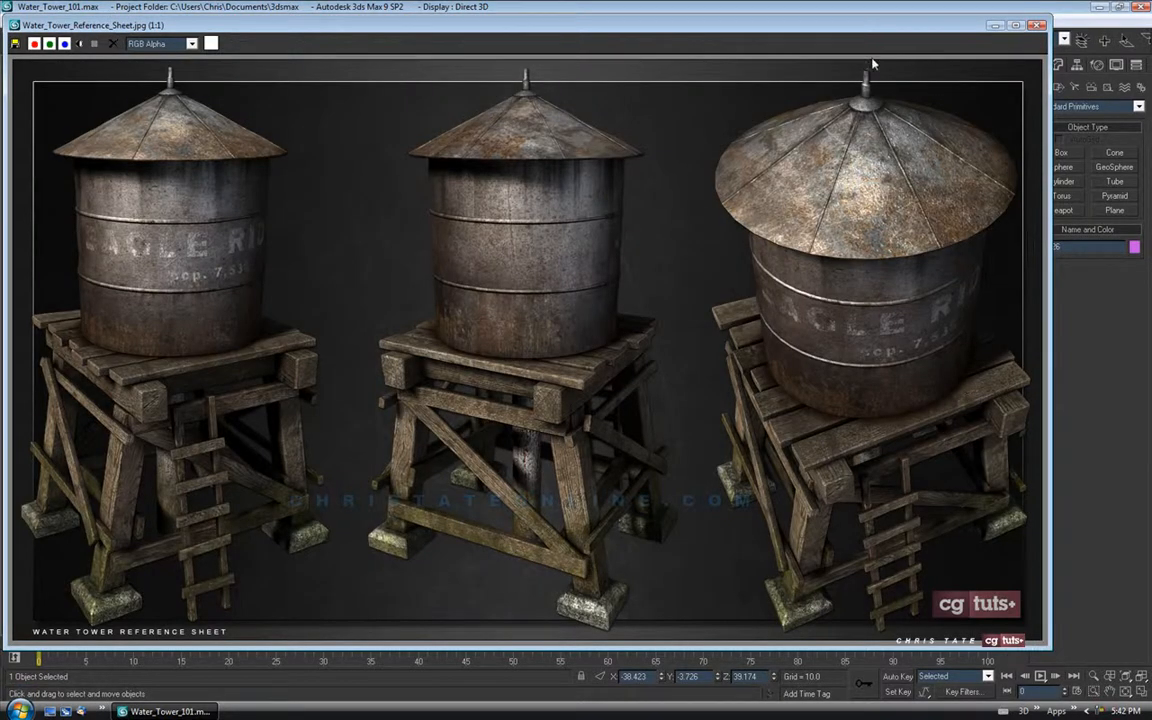
{"action": "left_click", "coordinate": [995, 27]}
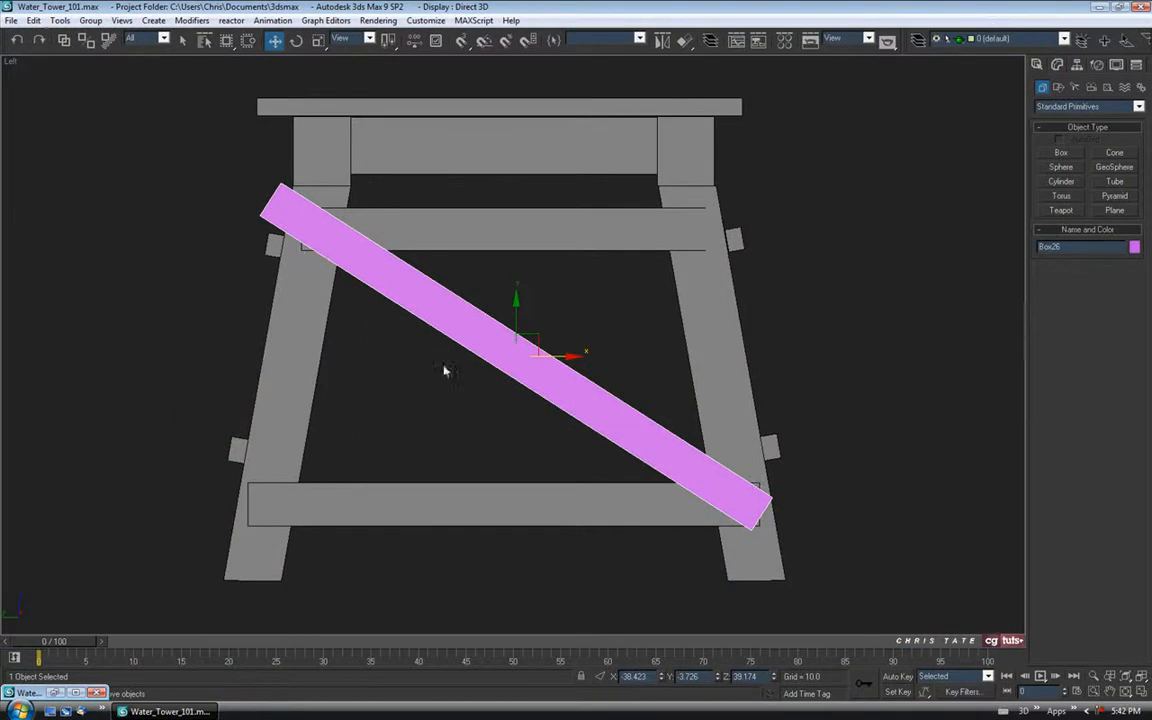
{"action": "left_click_drag", "start_coordinate": [560, 357], "coordinate": [557, 356]}
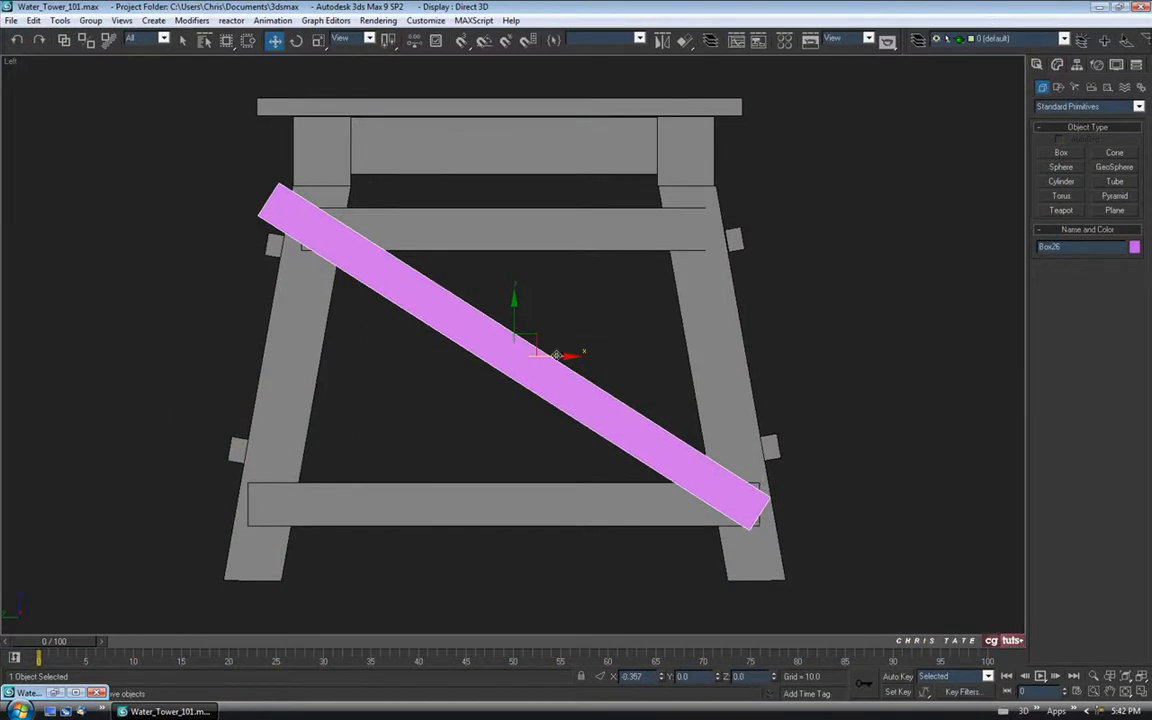
{"action": "key", "text": "F3"}
{"action": "middle_click_drag", "start_coordinate": [676, 434], "coordinate": [661, 378]}
{"action": "scroll", "coordinate": [661, 378], "scroll_direction": "up", "scroll_amount": 2}
{"action": "middle_click_drag", "start_coordinate": [752, 355], "coordinate": [670, 383]}
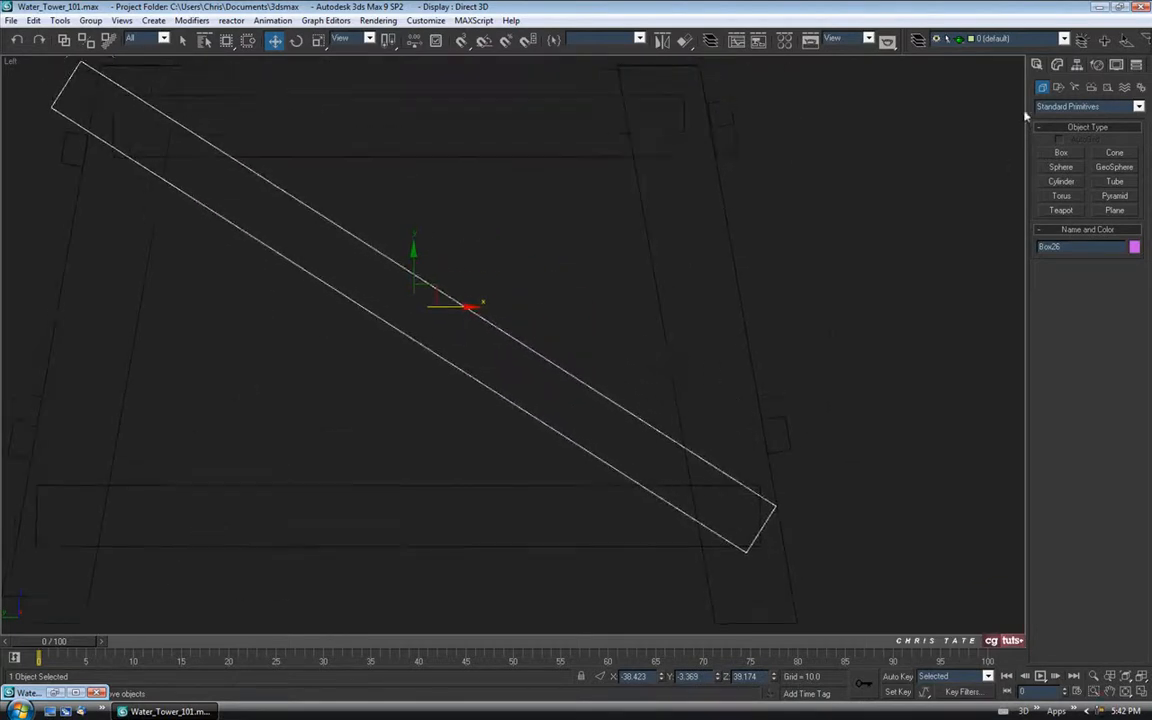
Inspect the brace against the reference sheet and reduce its height to 2.229.
{"action": "left_click", "coordinate": [1057, 65]}
{"action": "right_click", "coordinate": [579, 404]}
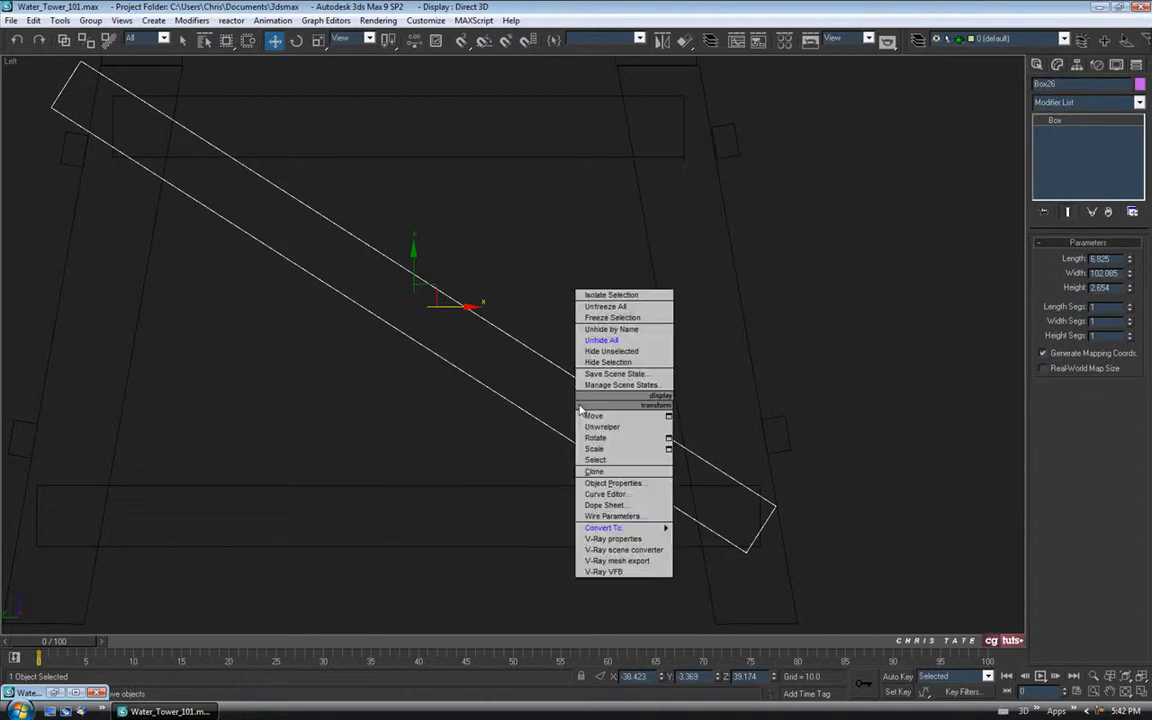
{"action": "left_click", "coordinate": [1147, 693]}
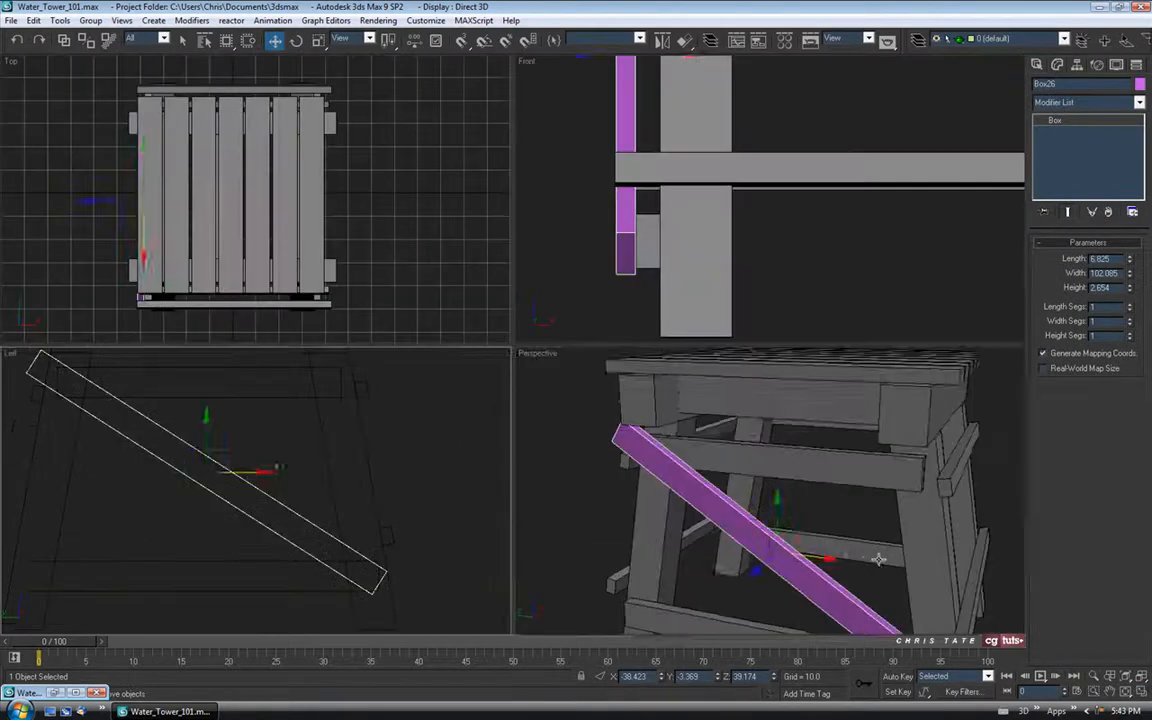
{"action": "middle_click_drag", "start_coordinate": [879, 558], "coordinate": [880, 518]}
{"action": "left_click", "coordinate": [1144, 692]}
{"action": "scroll", "coordinate": [669, 411], "scroll_direction": "down", "scroll_amount": 3}
{"action": "middle_click_drag", "start_coordinate": [671, 411], "coordinate": [700, 402], "text": "alt"}
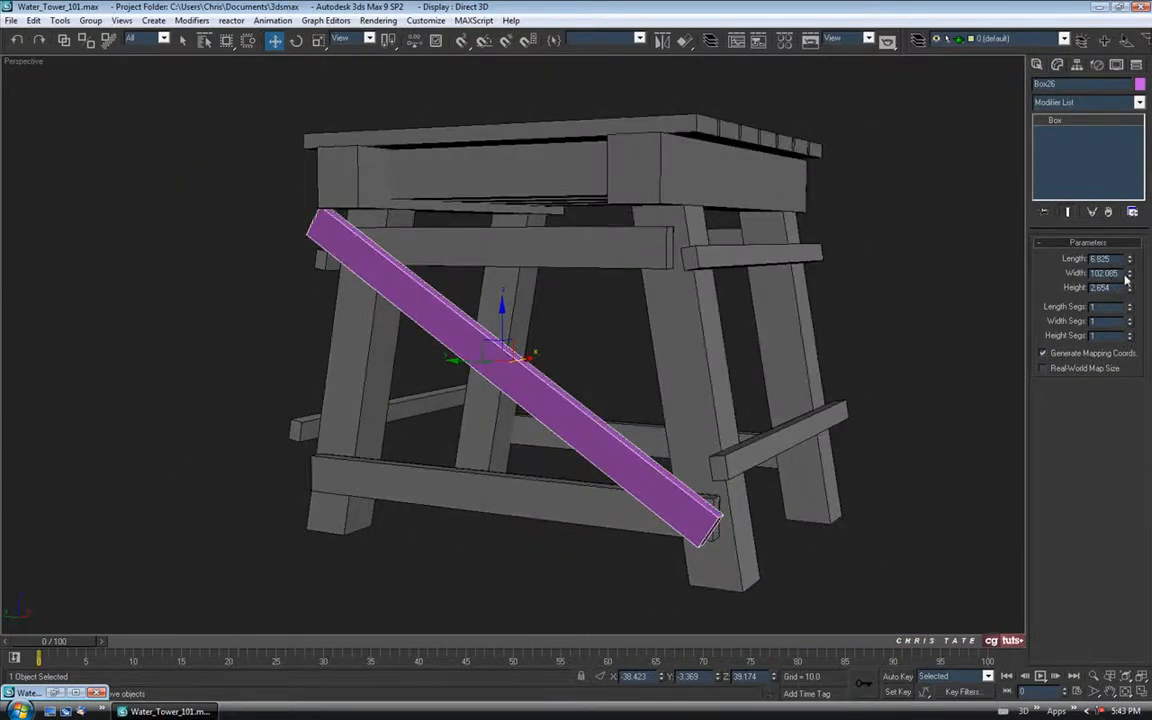
{"action": "left_click", "coordinate": [54, 693]}
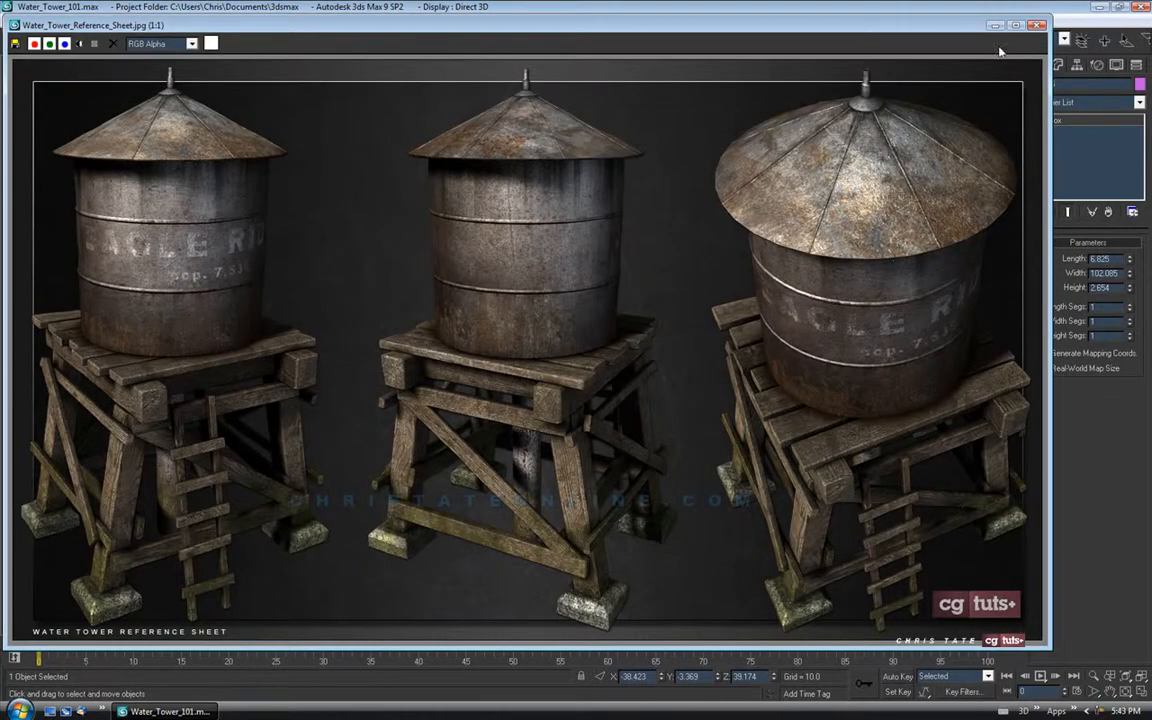
{"action": "left_click", "coordinate": [994, 25]}
{"action": "middle_click_drag", "start_coordinate": [570, 375], "coordinate": [537, 380], "text": "alt"}
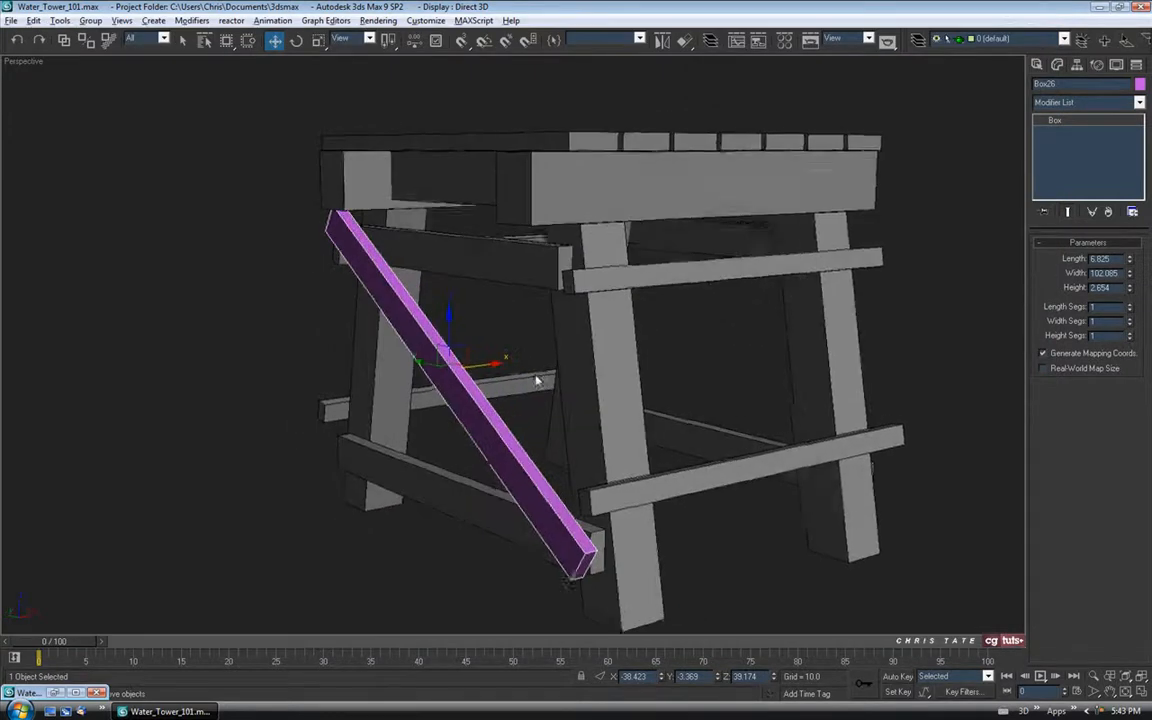
{"action": "left_click_drag", "start_coordinate": [1132, 290], "coordinate": [1131, 300]}
Widen the diagonal brace by setting its length to 7.371.
{"action": "middle_click_drag", "start_coordinate": [690, 330], "coordinate": [630, 337], "text": "alt"}
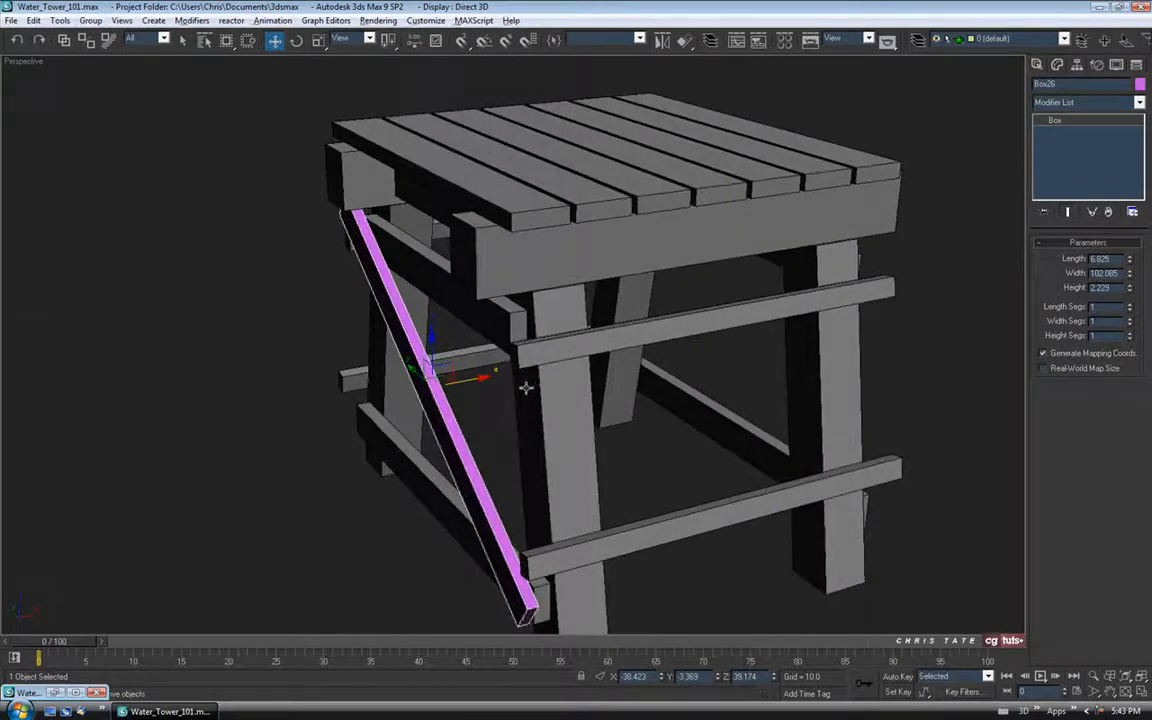
{"action": "middle_click_drag", "start_coordinate": [525, 388], "coordinate": [640, 355], "text": "alt"}
{"action": "left_click_drag", "start_coordinate": [1131, 261], "coordinate": [1129, 256]}
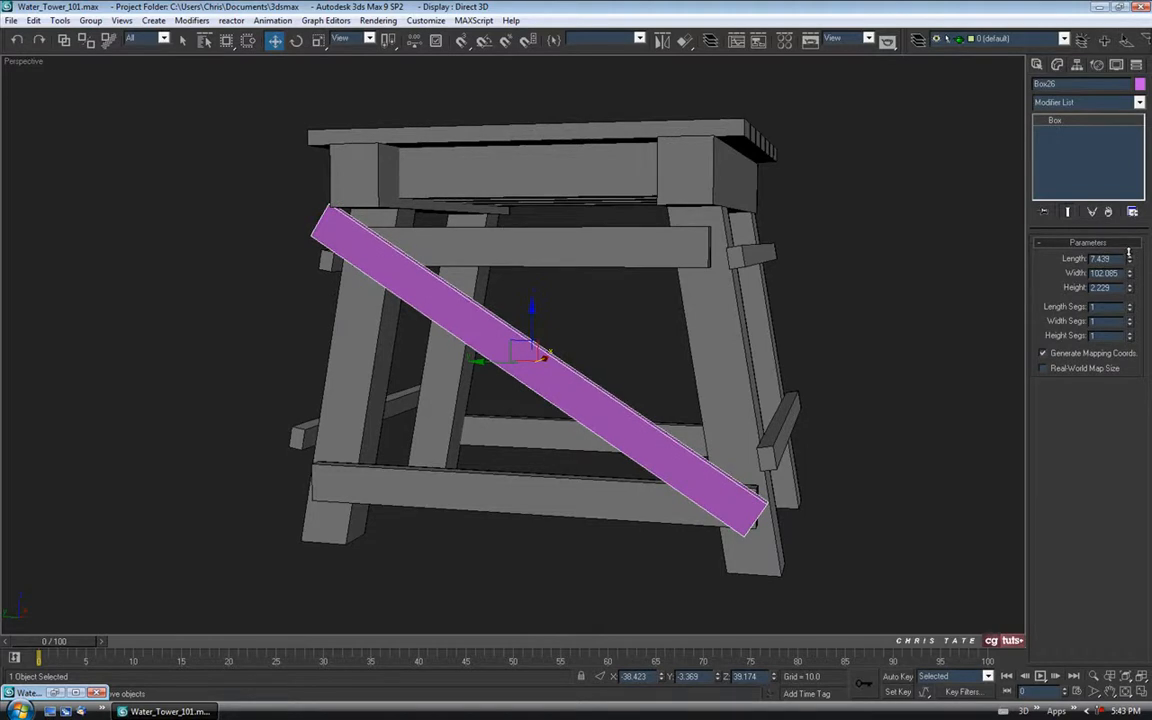
{"action": "middle_click_drag", "start_coordinate": [813, 300], "coordinate": [958, 305], "text": "alt"}
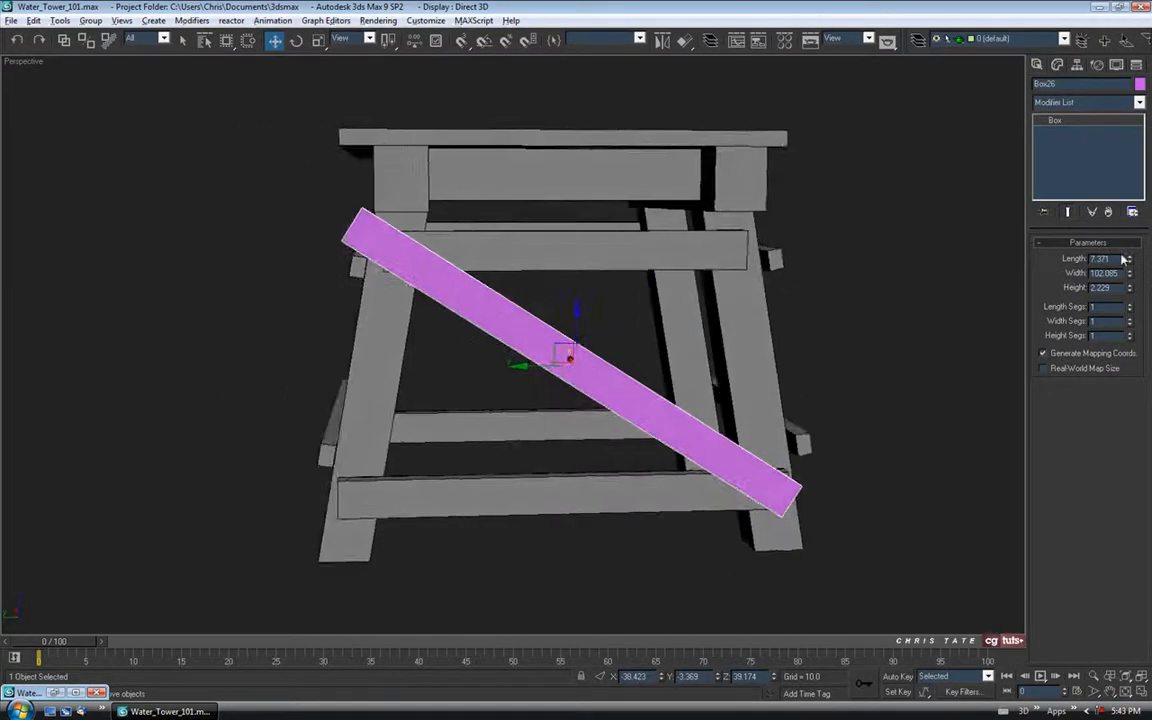
Nudge the diagonal brace along X to about -38.26, slightly closer to the side rails.
{"action": "middle_click_drag", "start_coordinate": [612, 304], "coordinate": [480, 404], "text": "alt"}
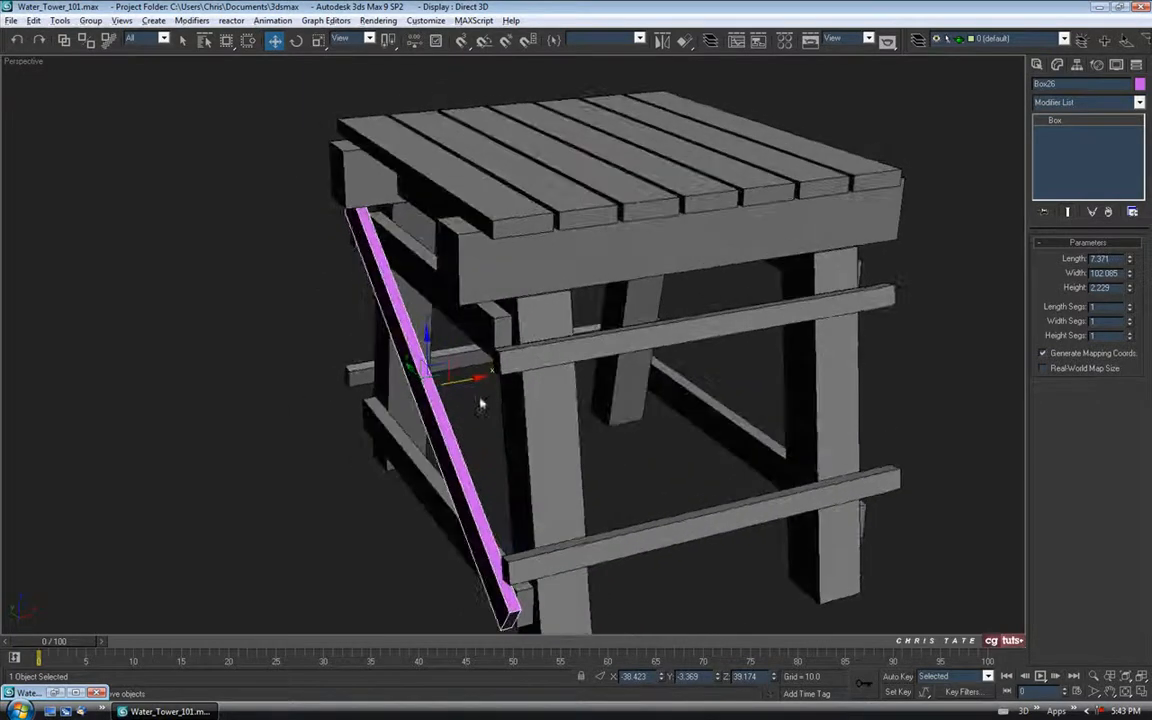
{"action": "left_click_drag", "start_coordinate": [470, 380], "coordinate": [468, 381]}
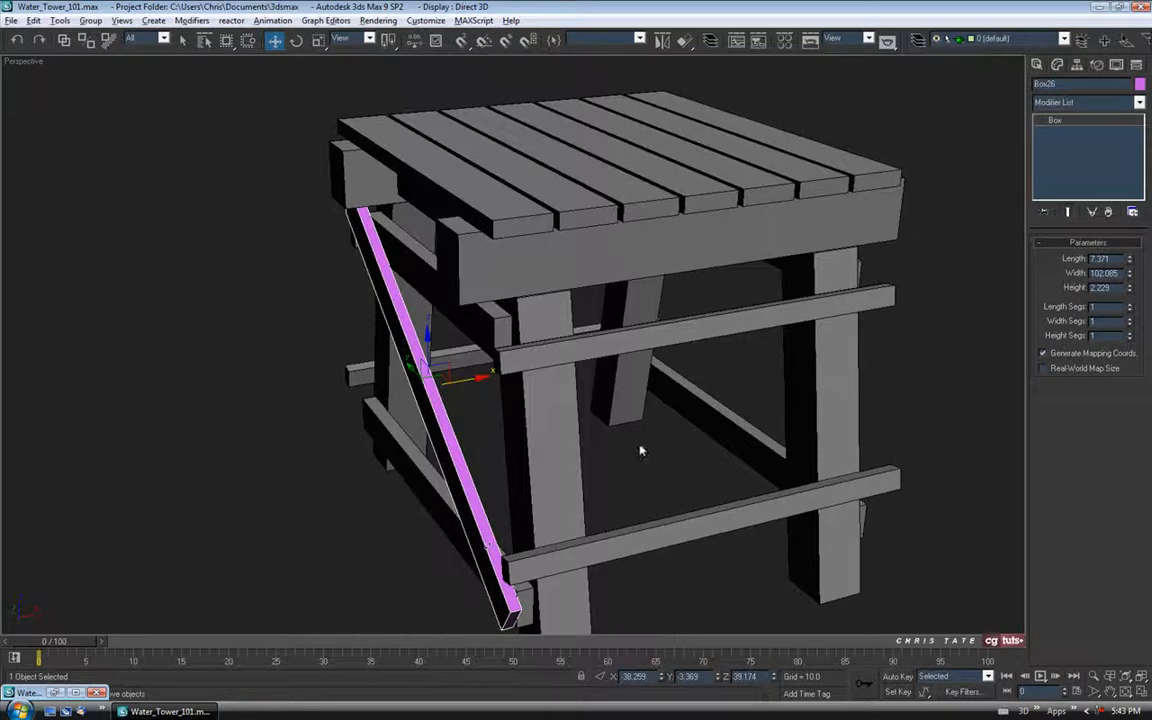
{"action": "middle_click_drag", "start_coordinate": [640, 450], "coordinate": [679, 425], "text": "alt"}
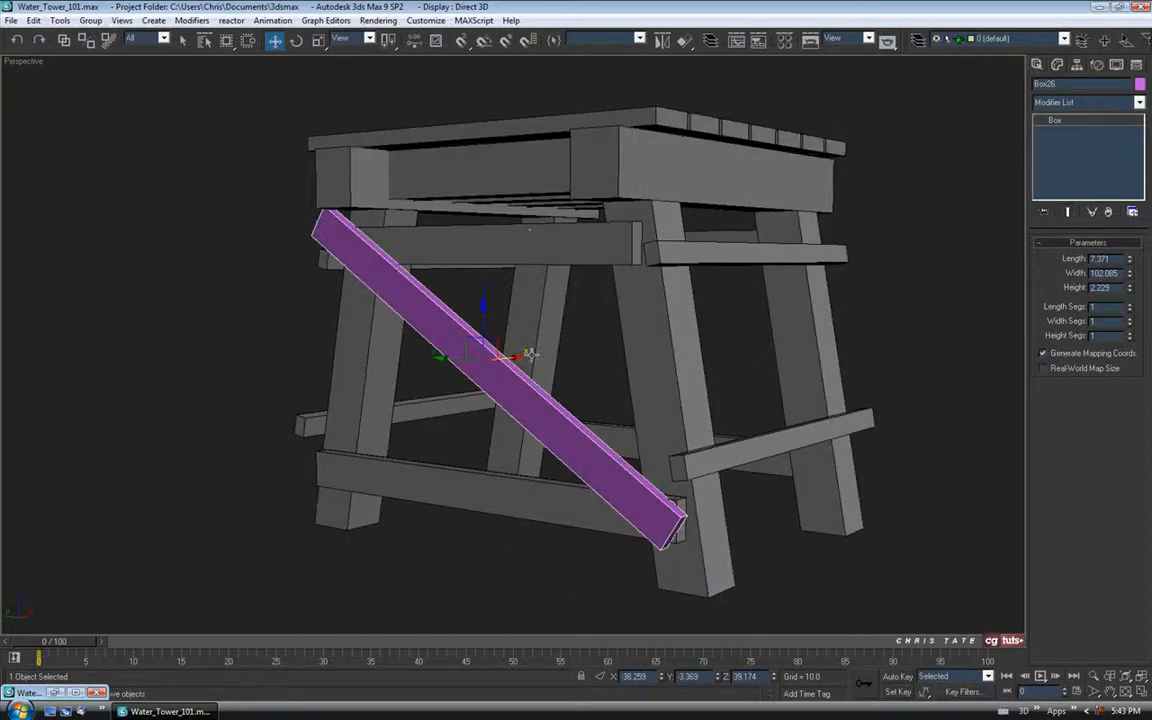
Convert the diagonal brace to an Editable Poly.
{"action": "right_click", "coordinate": [487, 373]}
{"action": "mouse_move", "coordinate": [512, 495]}
{"action": "left_click", "coordinate": [625, 508]}
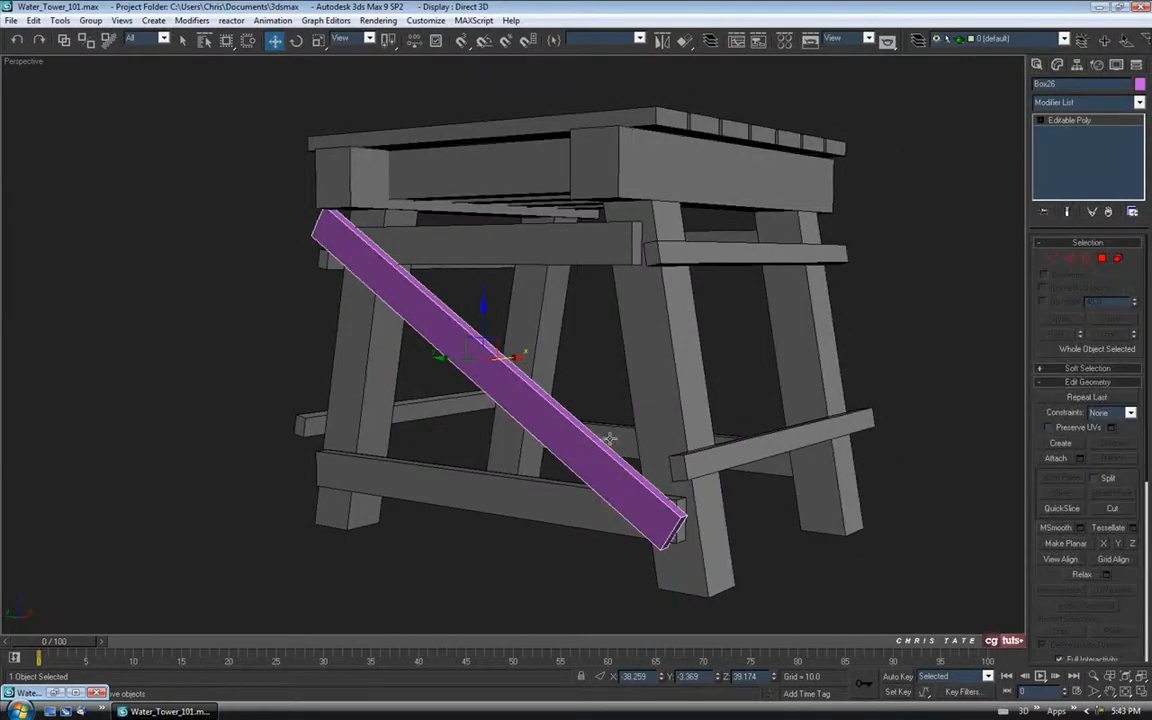
In the Left view, QuickSlice the brace's lower end horizontally, aligned with the upper edge of the lower side rail.
{"action": "middle_click_drag", "start_coordinate": [567, 316], "coordinate": [566, 308]}
{"action": "key", "text": "alt+w"}
{"action": "right_click", "coordinate": [440, 480]}
{"action": "key", "text": "alt+w"}
{"action": "middle_click_drag", "start_coordinate": [621, 451], "coordinate": [708, 486]}
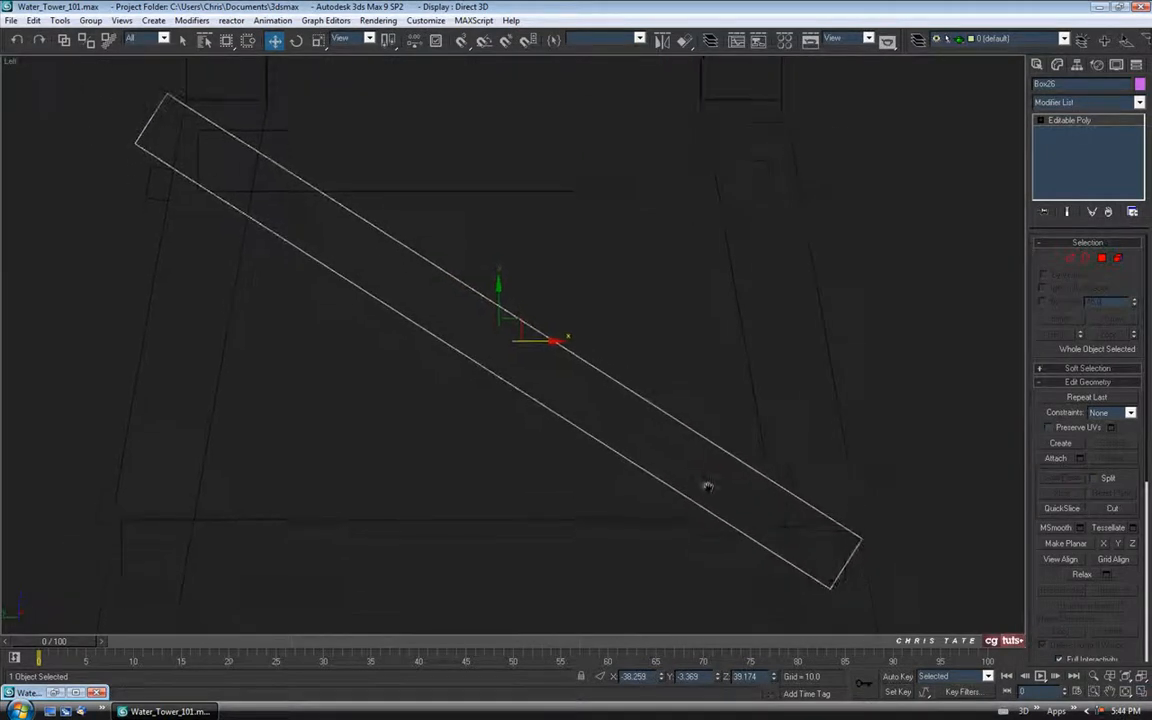
{"action": "left_click", "coordinate": [1060, 508]}
{"action": "scroll", "coordinate": [831, 465], "scroll_direction": "up", "scroll_amount": 5}
{"action": "middle_click_drag", "start_coordinate": [779, 368], "coordinate": [722, 374]}
{"action": "scroll", "coordinate": [722, 374], "scroll_direction": "up", "scroll_amount": 2}
{"action": "left_click", "coordinate": [826, 638]}
{"action": "middle_click_drag", "start_coordinate": [800, 476], "coordinate": [743, 502]}
{"action": "scroll", "coordinate": [743, 486], "scroll_direction": "up", "scroll_amount": 2}
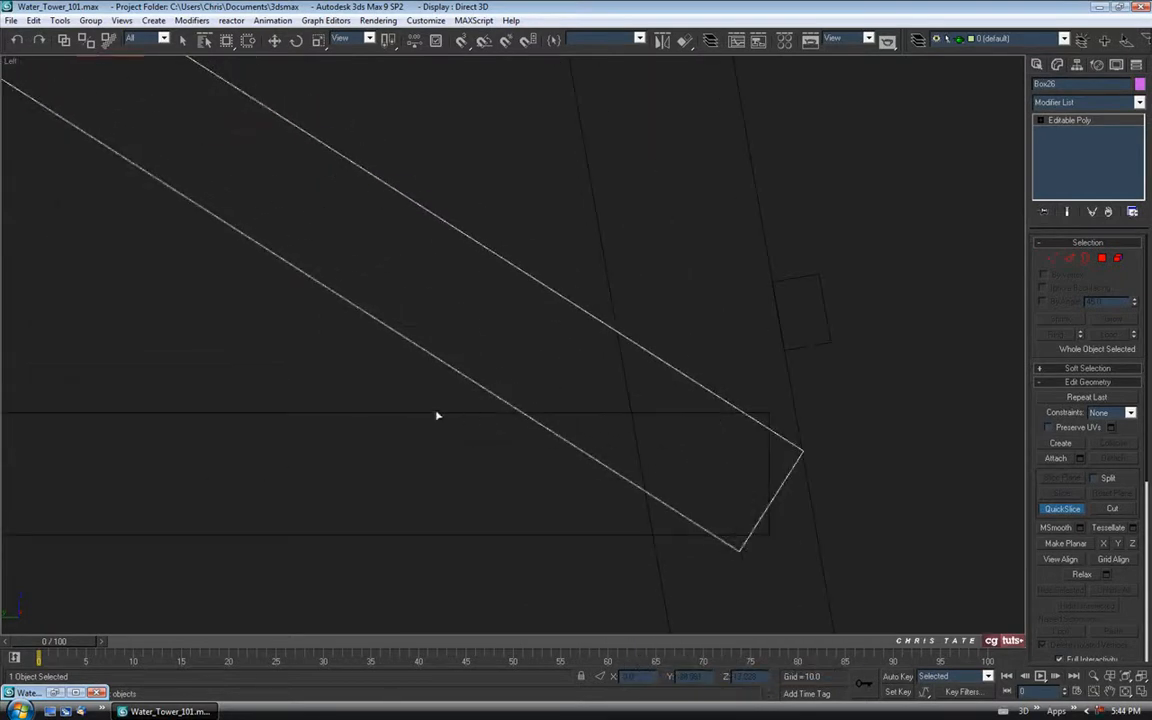
{"action": "key", "text": "F3"}
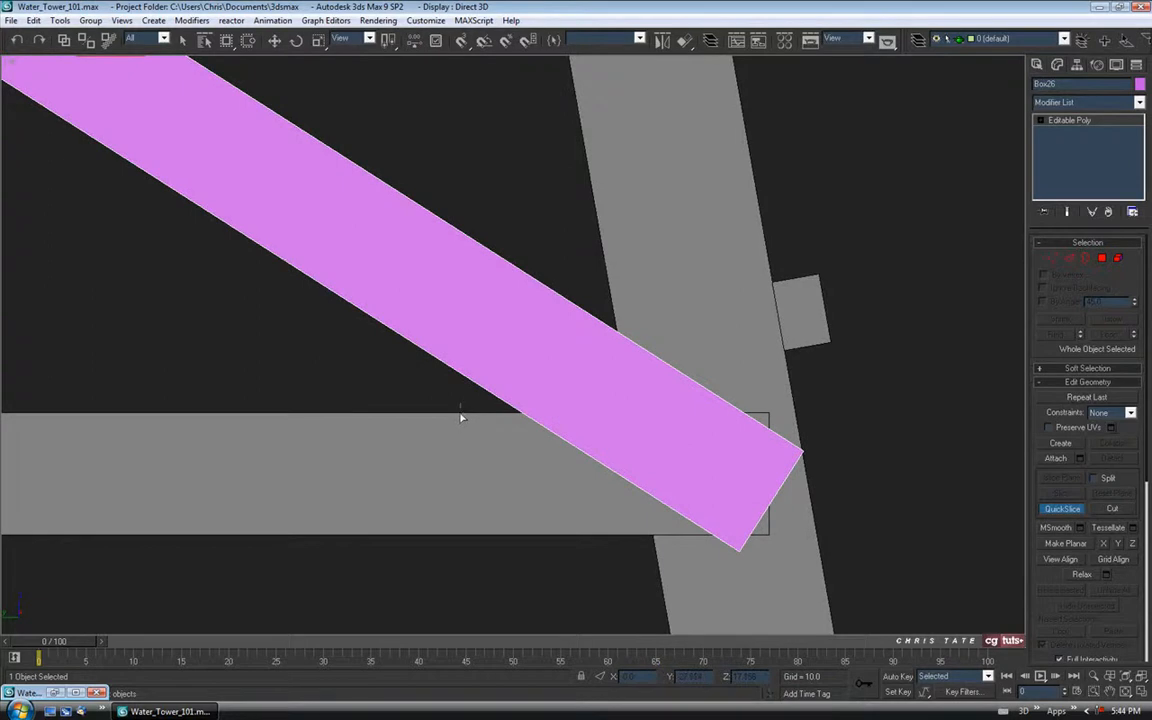
{"action": "key", "text": "F3"}
{"action": "left_click", "coordinate": [461, 416]}
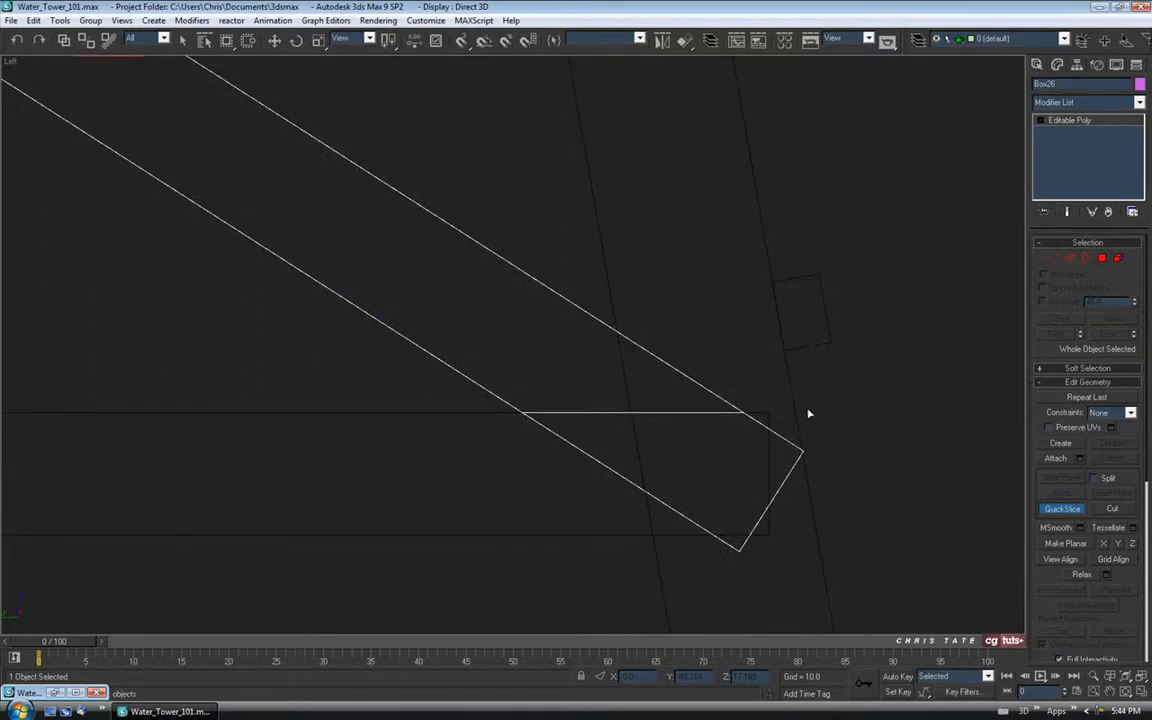
QuickSlice the brace's upper end horizontally, aligned with the lower edge of the upper side rail.
{"action": "middle_click_drag", "start_coordinate": [394, 232], "coordinate": [735, 414]}
{"action": "mouse_move", "coordinate": [110, 82]}
{"action": "middle_mouse_down"}
{"action": "mouse_move", "coordinate": [406, 275]}
{"action": "mouse_move", "coordinate": [664, 509]}
{"action": "middle_mouse_up"}
{"action": "middle_click_drag", "start_coordinate": [365, 294], "coordinate": [424, 342]}
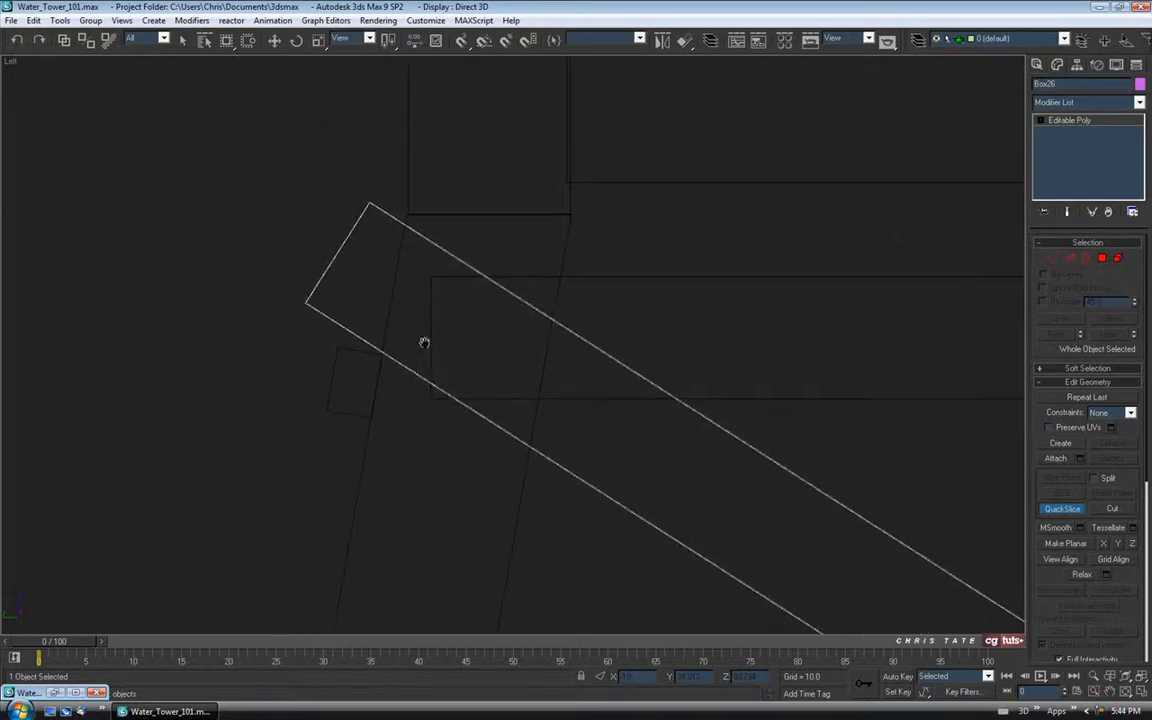
{"action": "key", "text": "F3"}
{"action": "middle_click_drag", "start_coordinate": [510, 416], "coordinate": [411, 329]}
{"action": "key", "text": "F3"}
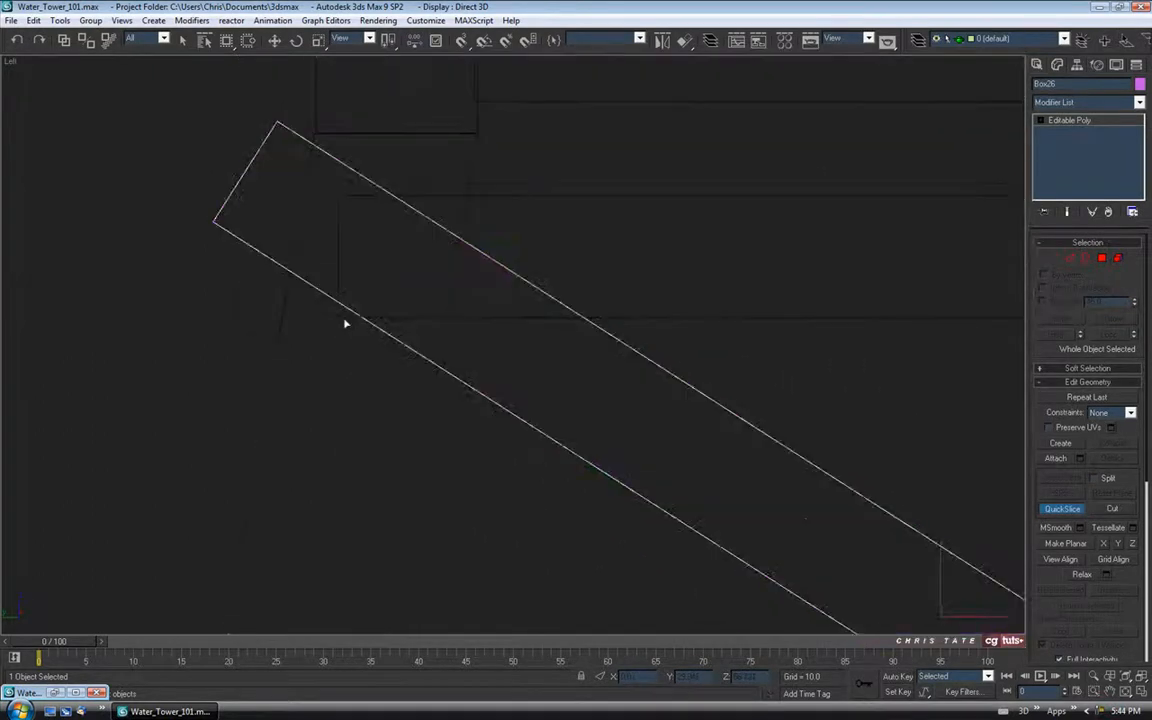
{"action": "left_click", "coordinate": [343, 322]}
Delete the brace's polygons outside both slices, keeping only the middle section between the side rails.
{"action": "scroll", "coordinate": [572, 315], "scroll_direction": "down", "scroll_amount": 8}
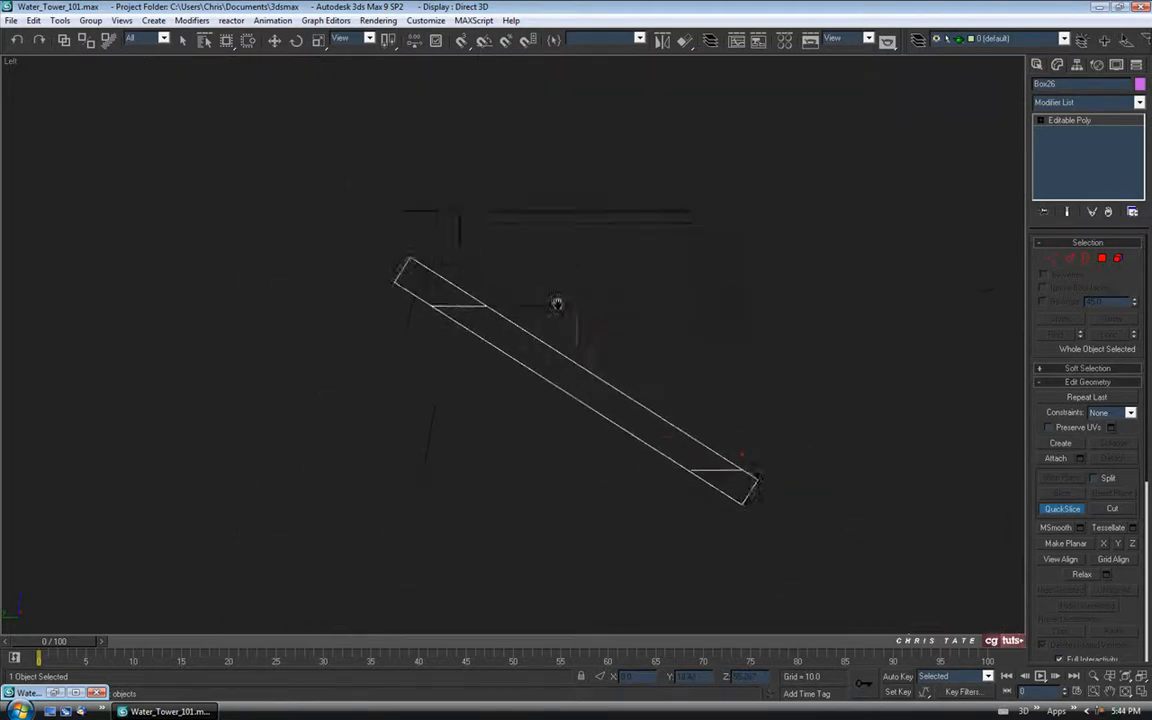
{"action": "left_click", "coordinate": [1140, 693]}
{"action": "right_click", "coordinate": [815, 508]}
{"action": "left_click", "coordinate": [1140, 693]}
{"action": "middle_click_drag", "start_coordinate": [550, 404], "coordinate": [586, 393], "text": "alt"}
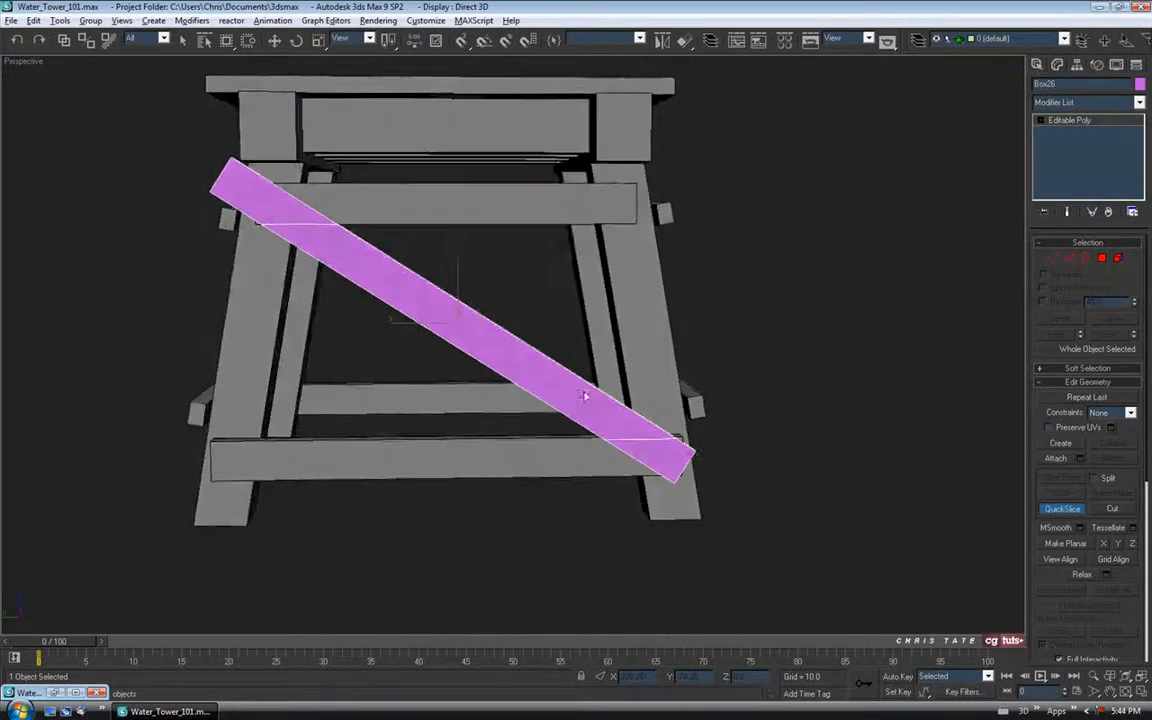
{"action": "left_click", "coordinate": [1103, 258]}
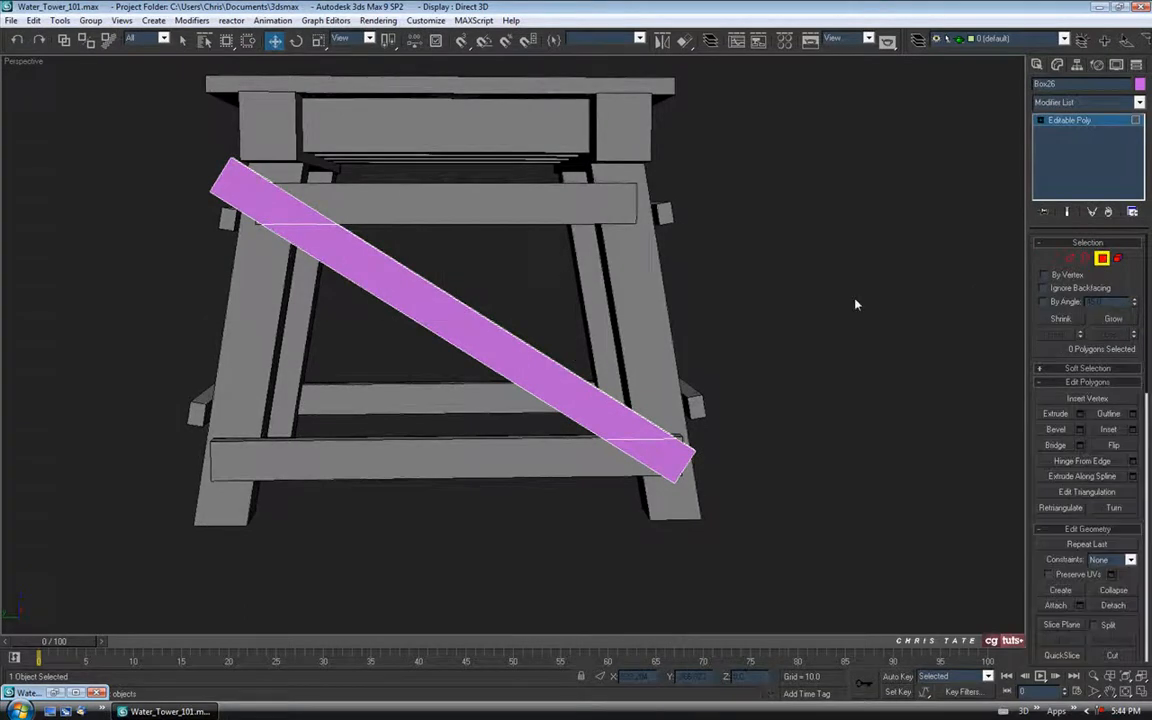
{"action": "middle_click_drag", "start_coordinate": [857, 303], "coordinate": [560, 272], "text": "alt"}
{"action": "key", "text": "w"}
{"action": "left_click_drag", "start_coordinate": [479, 268], "coordinate": [463, 410]}
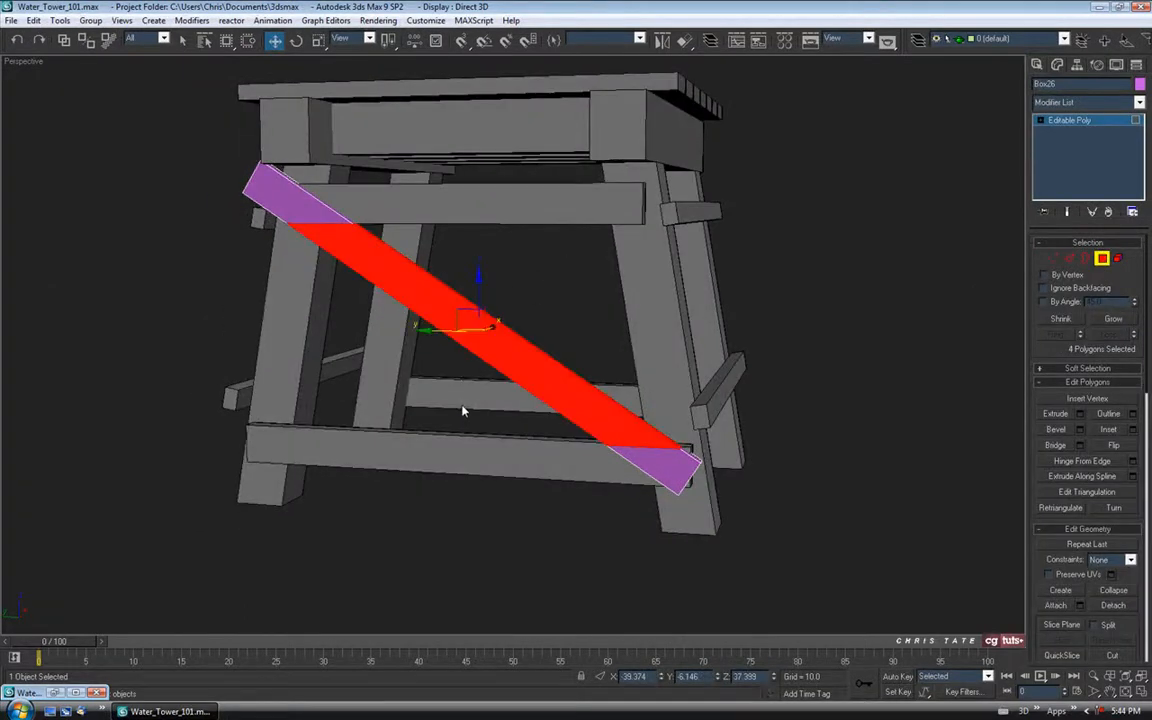
{"action": "key", "text": "ctrl+i"}
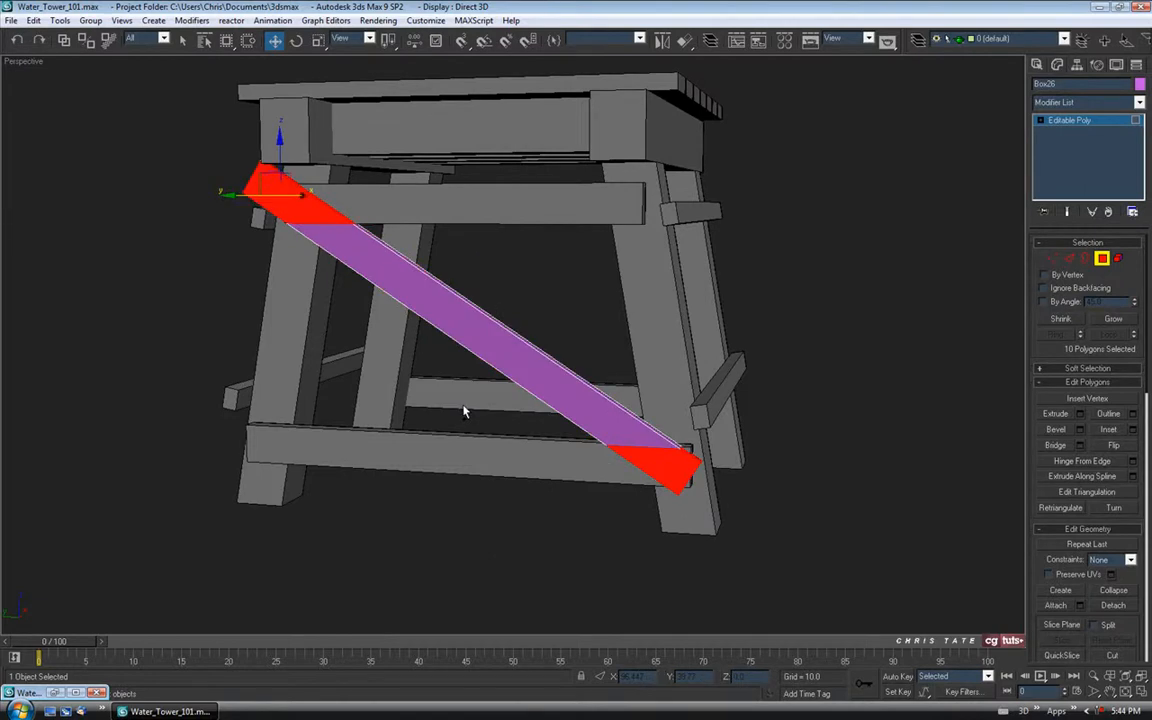
{"action": "key", "text": "Delete"}
Cap the open borders at both ends of the trimmed brace.
{"action": "middle_click_drag", "start_coordinate": [470, 407], "coordinate": [323, 272], "text": "alt"}
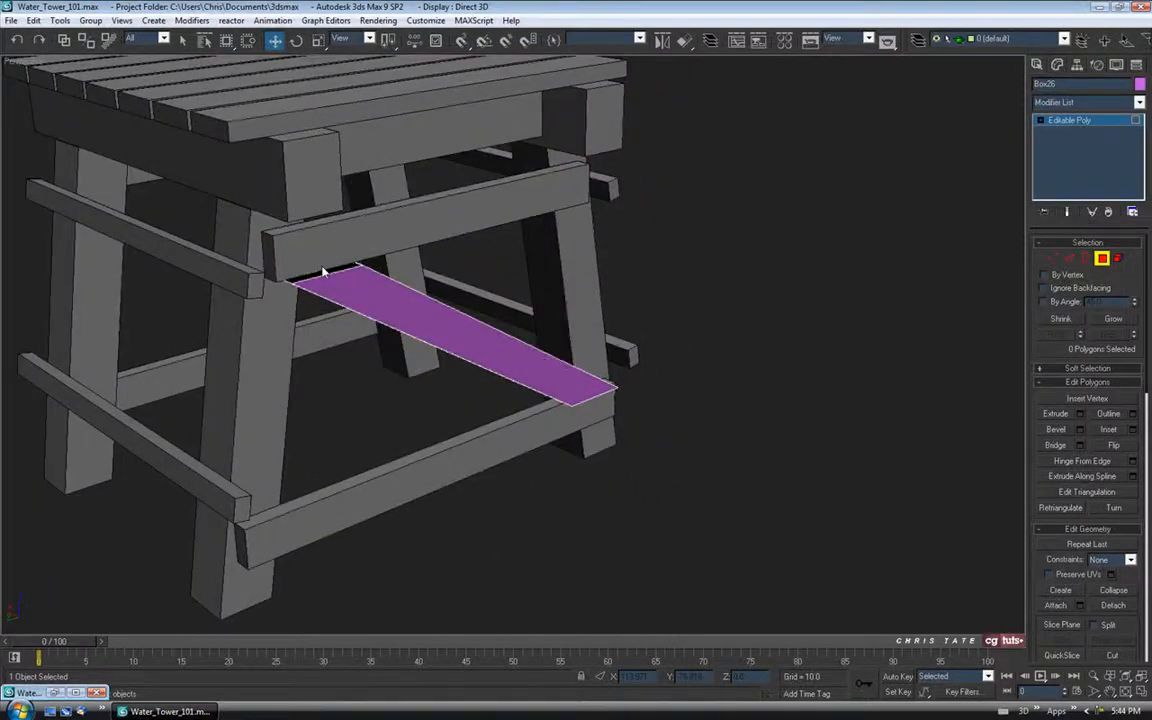
{"action": "left_click", "coordinate": [1086, 259]}
{"action": "middle_click_drag", "start_coordinate": [680, 390], "coordinate": [480, 286], "text": "alt"}
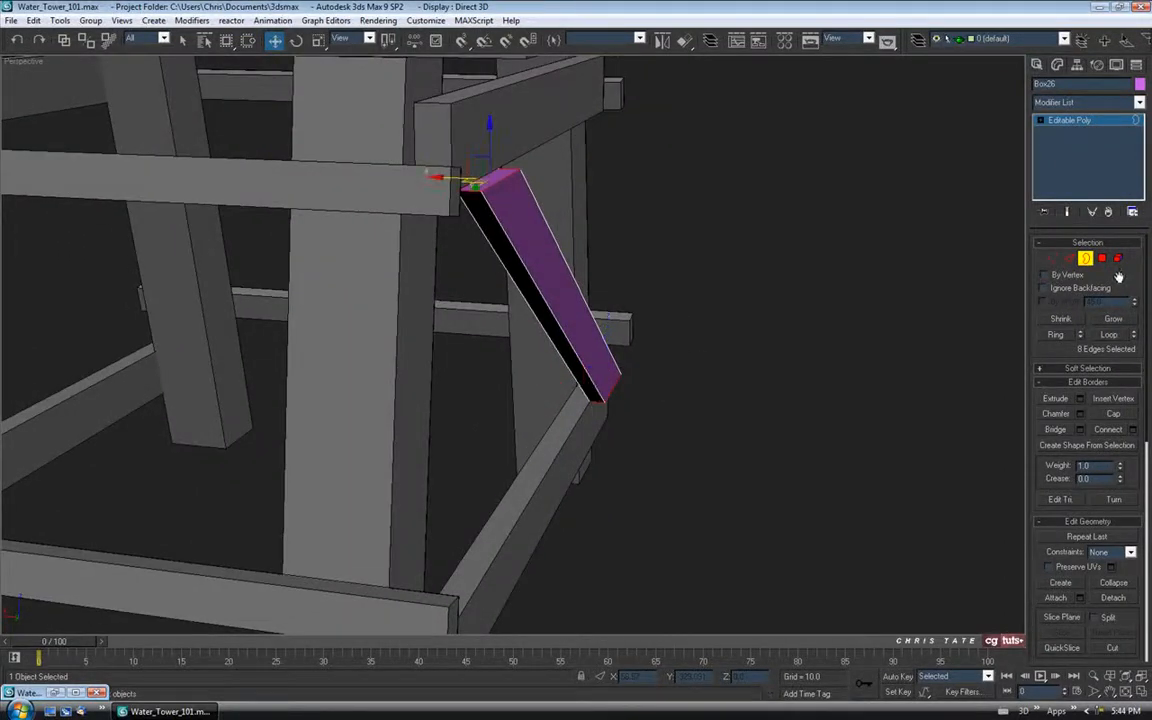
{"action": "left_click", "coordinate": [1085, 260]}
Move the trimmed brace inward along X to about -35.34 so it sits between the two side rails.
{"action": "left_click_drag", "start_coordinate": [500, 293], "coordinate": [480, 290]}
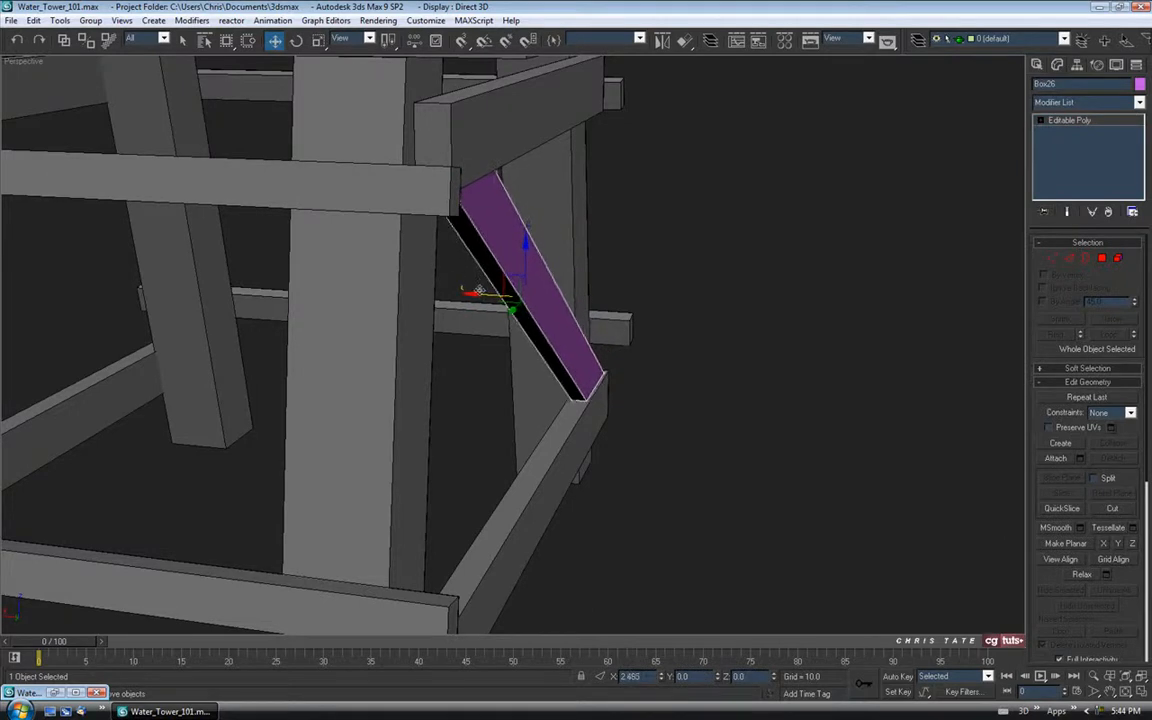
{"action": "middle_click_drag", "start_coordinate": [609, 352], "coordinate": [727, 456], "text": "alt"}
{"action": "middle_click_drag", "start_coordinate": [770, 492], "coordinate": [744, 553], "text": "alt"}
{"action": "middle_click_drag", "start_coordinate": [405, 287], "coordinate": [563, 363], "text": "alt"}
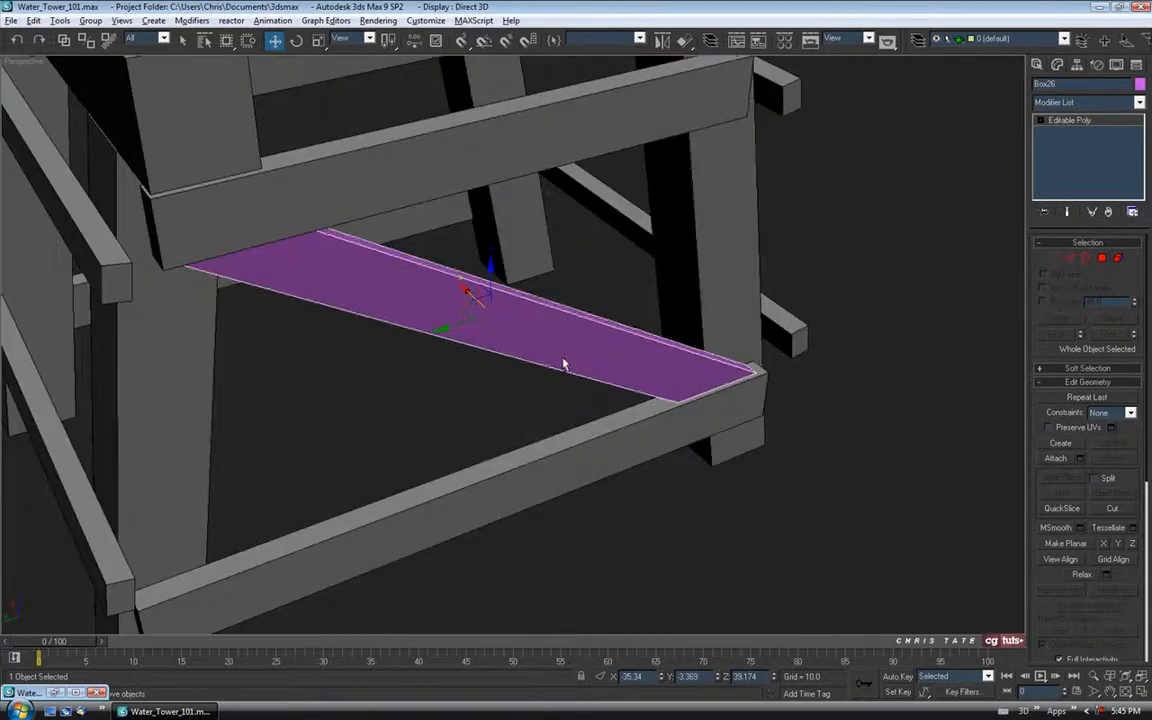
Set the brace's object colour to black and assign it the grey 01 - Default material.
{"action": "scroll", "coordinate": [602, 338], "scroll_direction": "down", "scroll_amount": 4}
{"action": "middle_click_drag", "start_coordinate": [653, 262], "coordinate": [685, 321]}
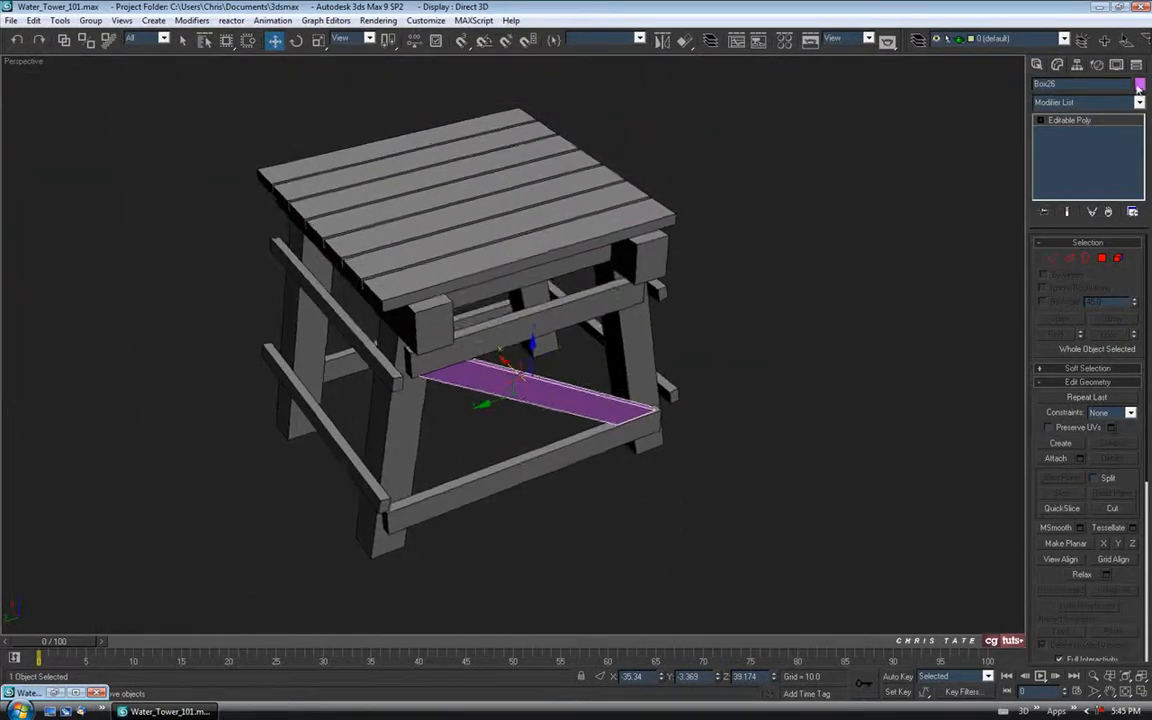
{"action": "left_click", "coordinate": [1139, 84]}
{"action": "left_click", "coordinate": [681, 387]}
{"action": "left_click", "coordinate": [646, 428]}
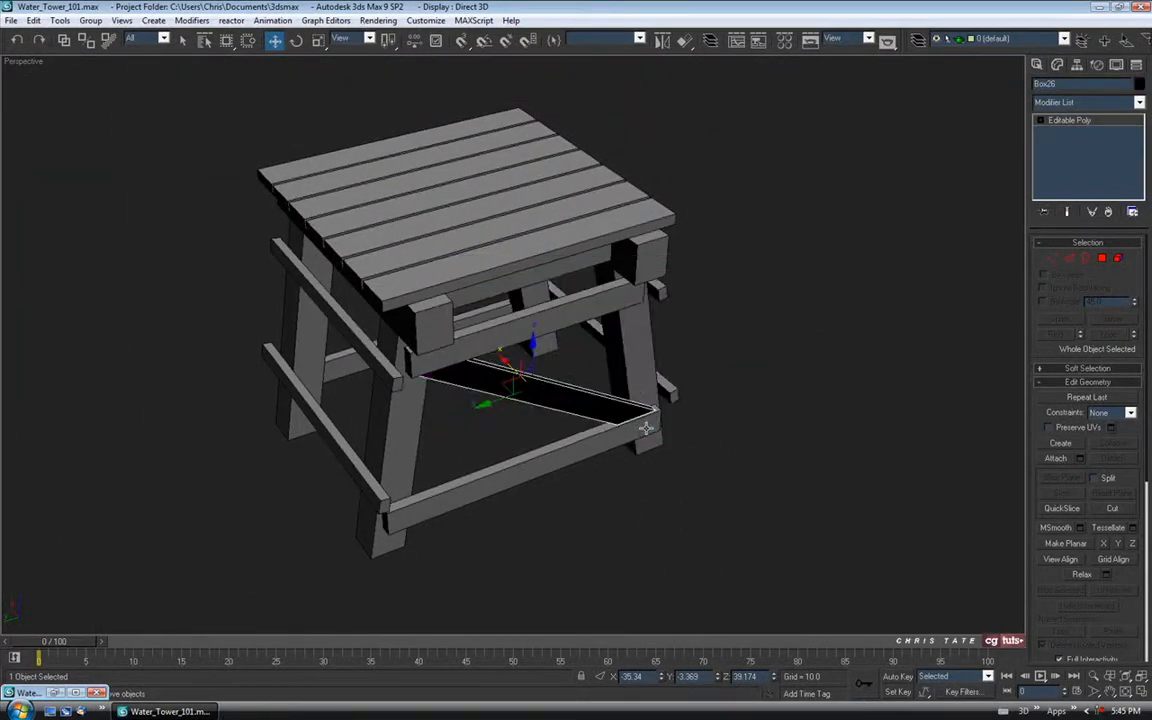
{"action": "key", "text": "m"}
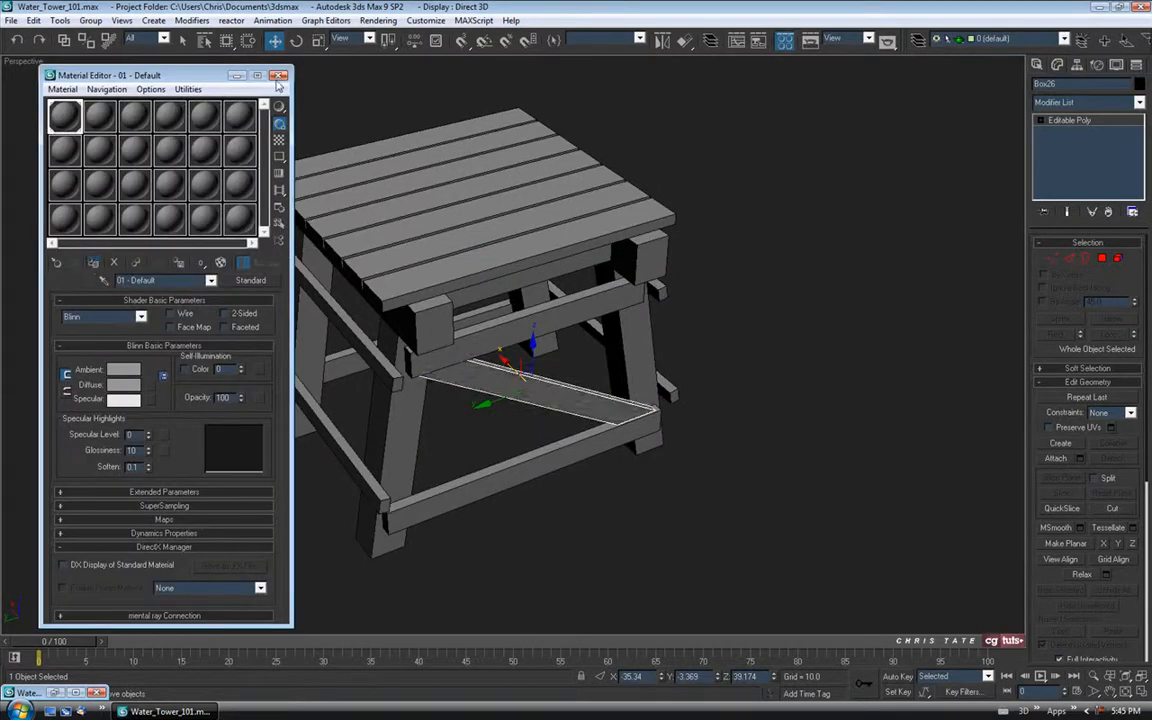
{"action": "left_click", "coordinate": [279, 77]}
Check the reference sheet, then make one copy of the brace rotated 180 degrees in the Top view with angle snap on.
{"action": "middle_click_drag", "start_coordinate": [675, 343], "coordinate": [664, 300], "text": "alt"}
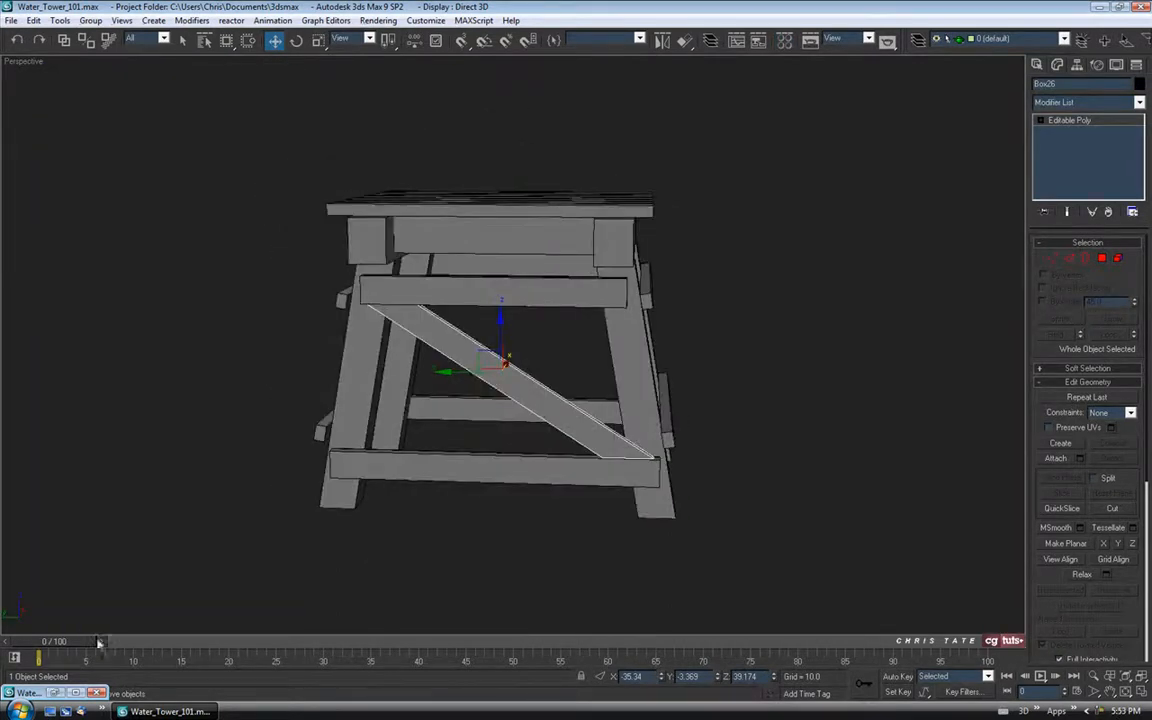
{"action": "left_click", "coordinate": [56, 692]}
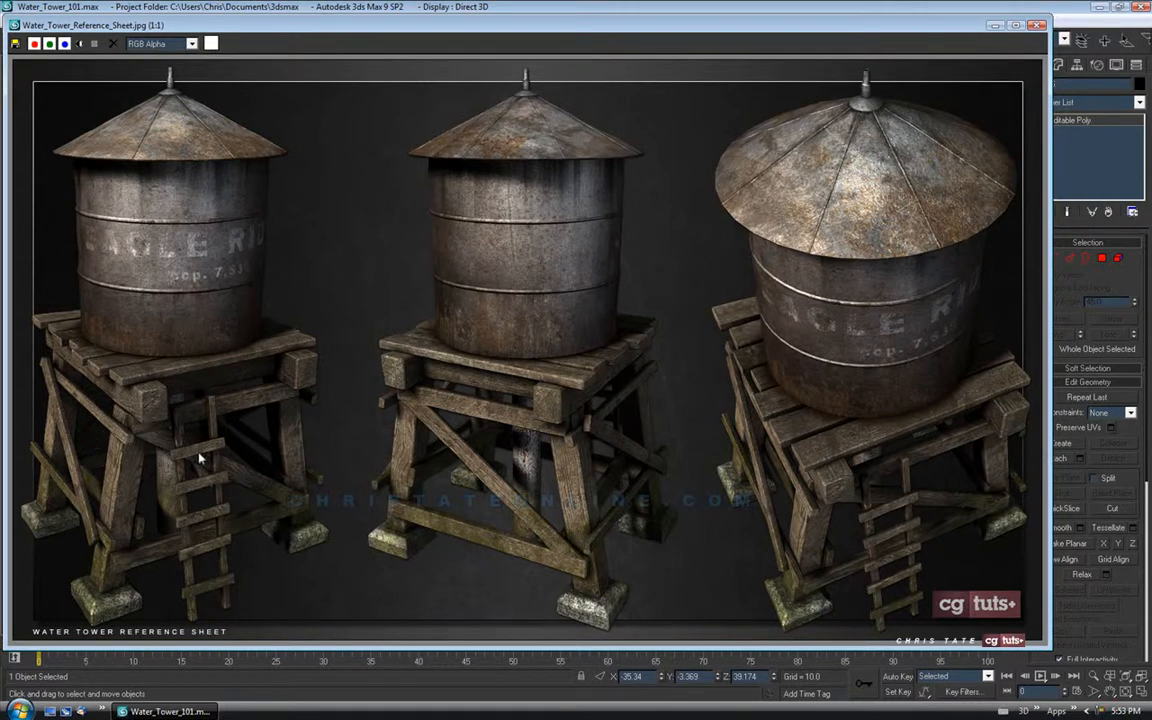
{"action": "left_click", "coordinate": [994, 25]}
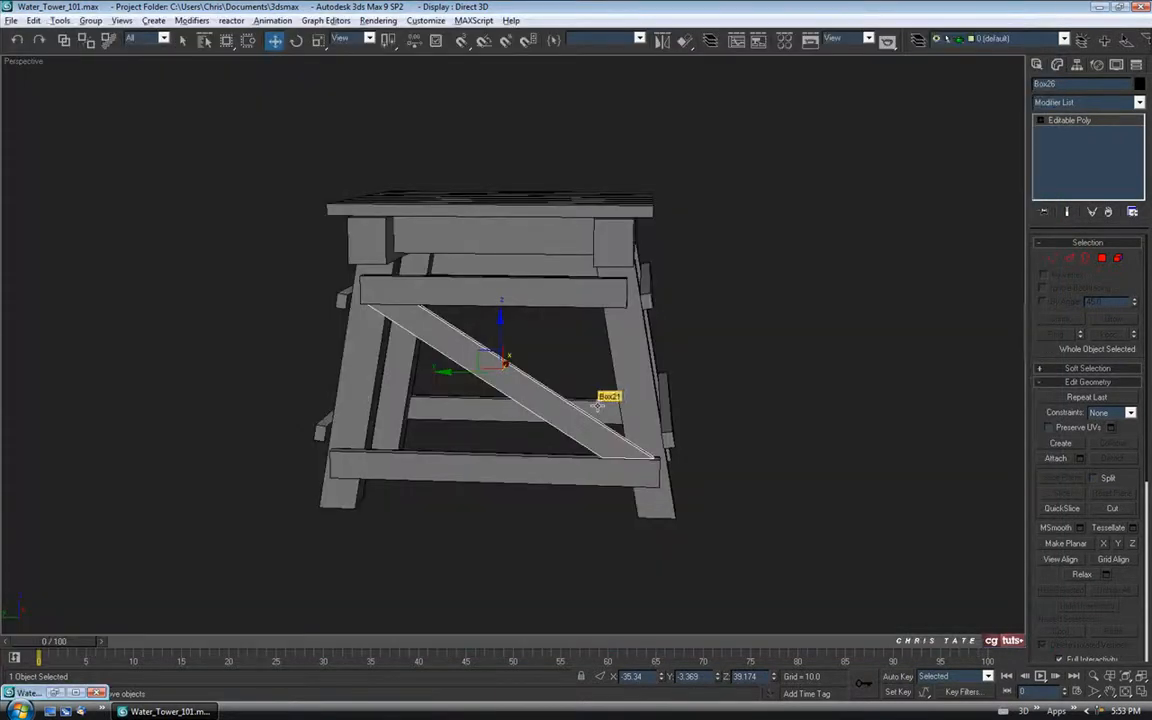
{"action": "key", "text": "alt+w"}
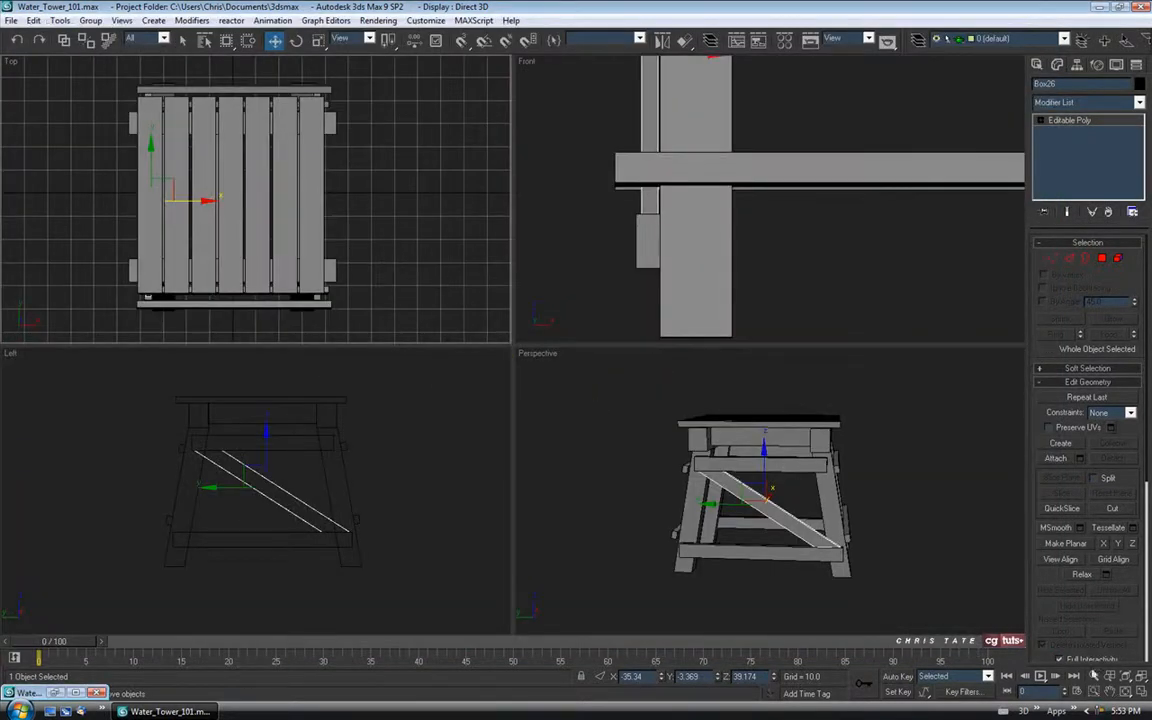
{"action": "key", "text": "alt+w"}
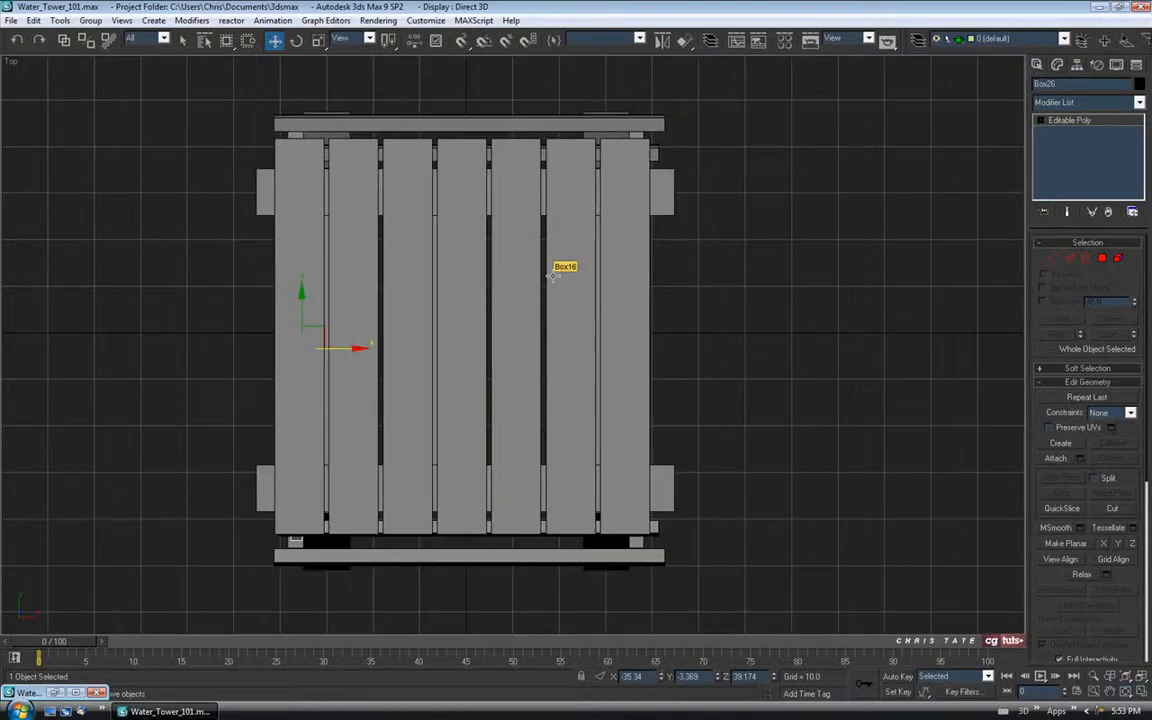
{"action": "key", "text": "F3"}
{"action": "left_click", "coordinate": [296, 40]}
{"action": "left_click", "coordinate": [484, 41]}
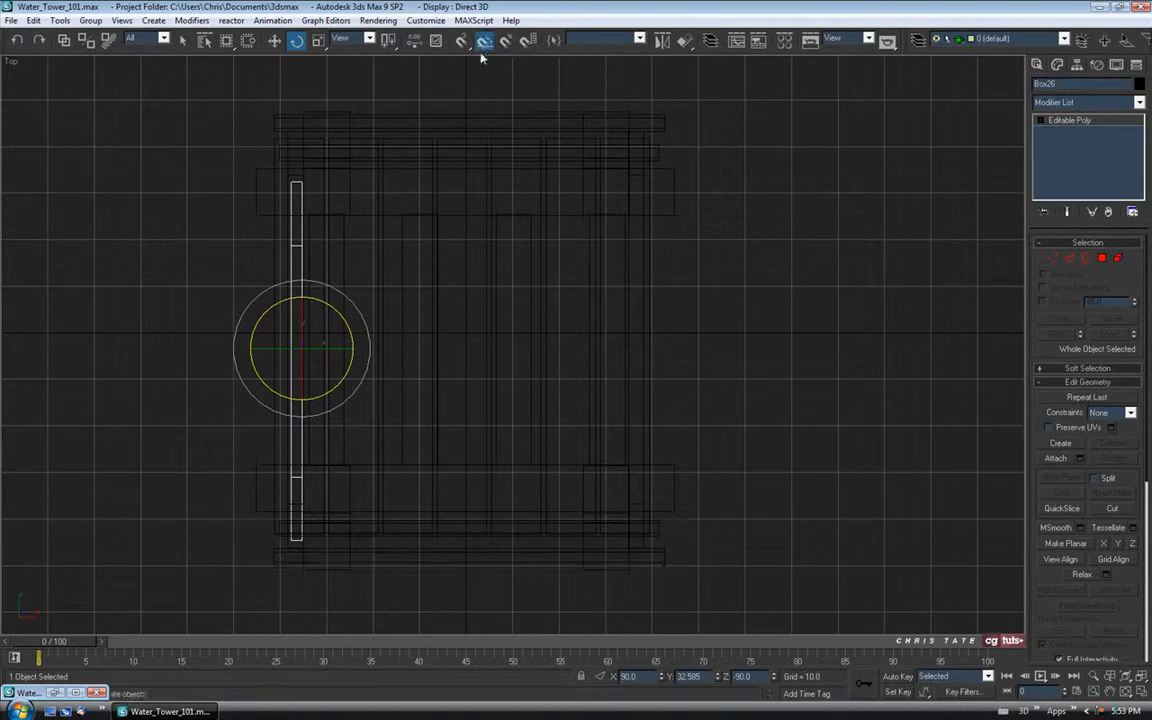
{"action": "mouse_move", "coordinate": [329, 288]}
{"action": "left_mouse_down"}
{"action": "mouse_move", "coordinate": [352, 301]}
{"action": "mouse_move", "coordinate": [382, 476]}
{"action": "mouse_move", "coordinate": [403, 480]}
{"action": "left_mouse_up"}
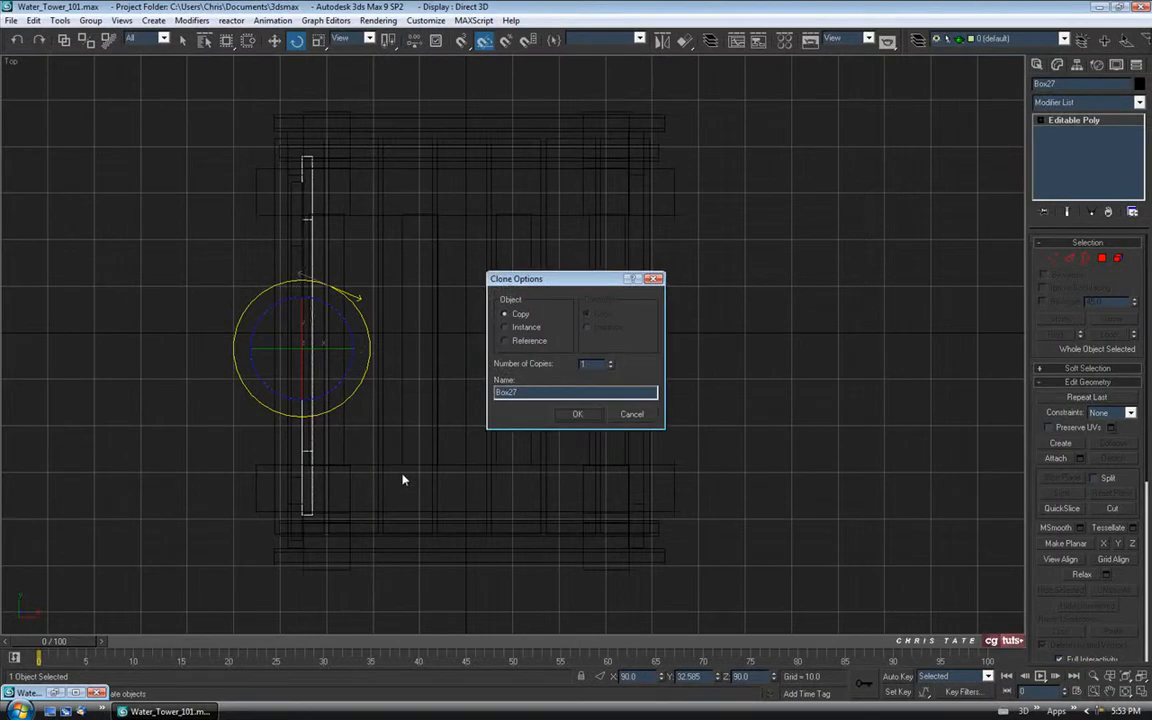
{"action": "left_click", "coordinate": [578, 416]}
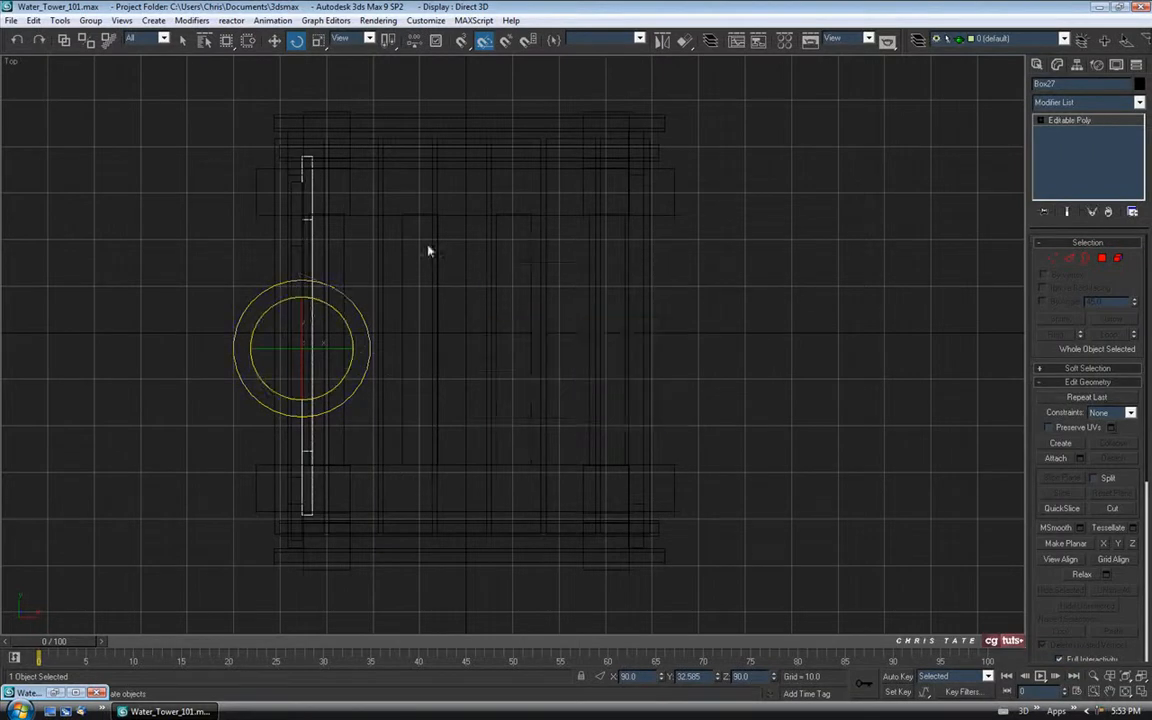
Move the copied brace along X to about 39.478, on the opposite side of the stand.
{"action": "left_click", "coordinate": [274, 41]}
{"action": "left_click_drag", "start_coordinate": [340, 346], "coordinate": [689, 367]}
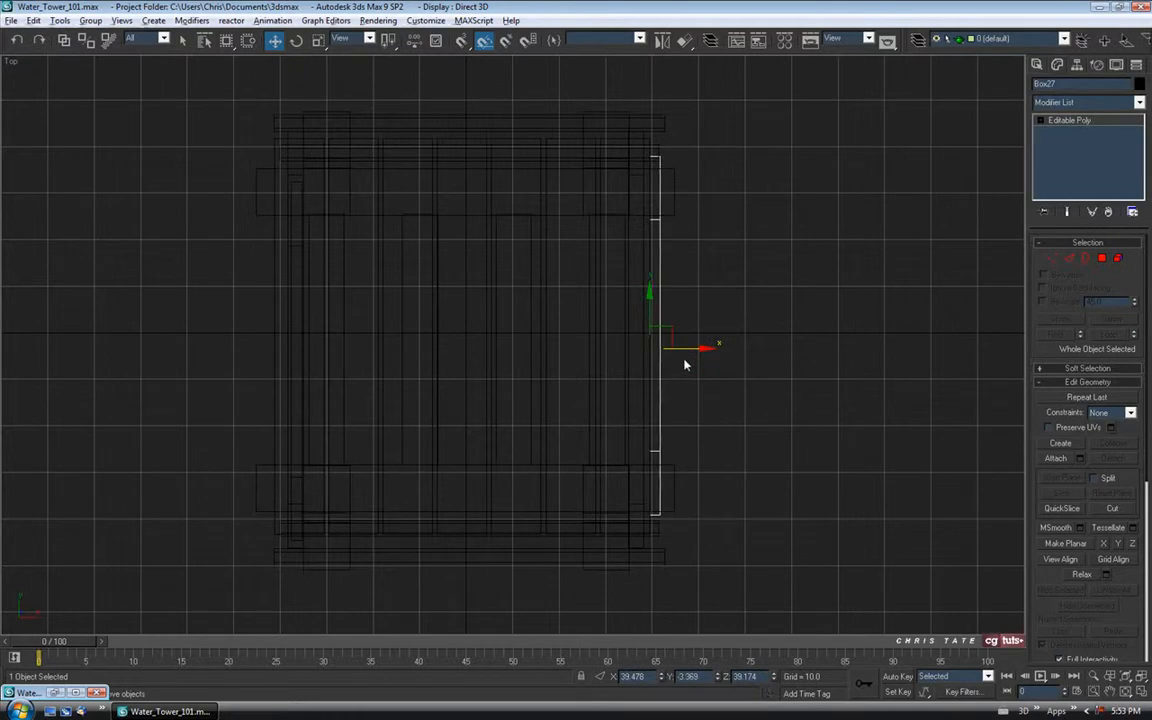
{"action": "key", "text": "alt+w"}
{"action": "right_click", "coordinate": [892, 581]}
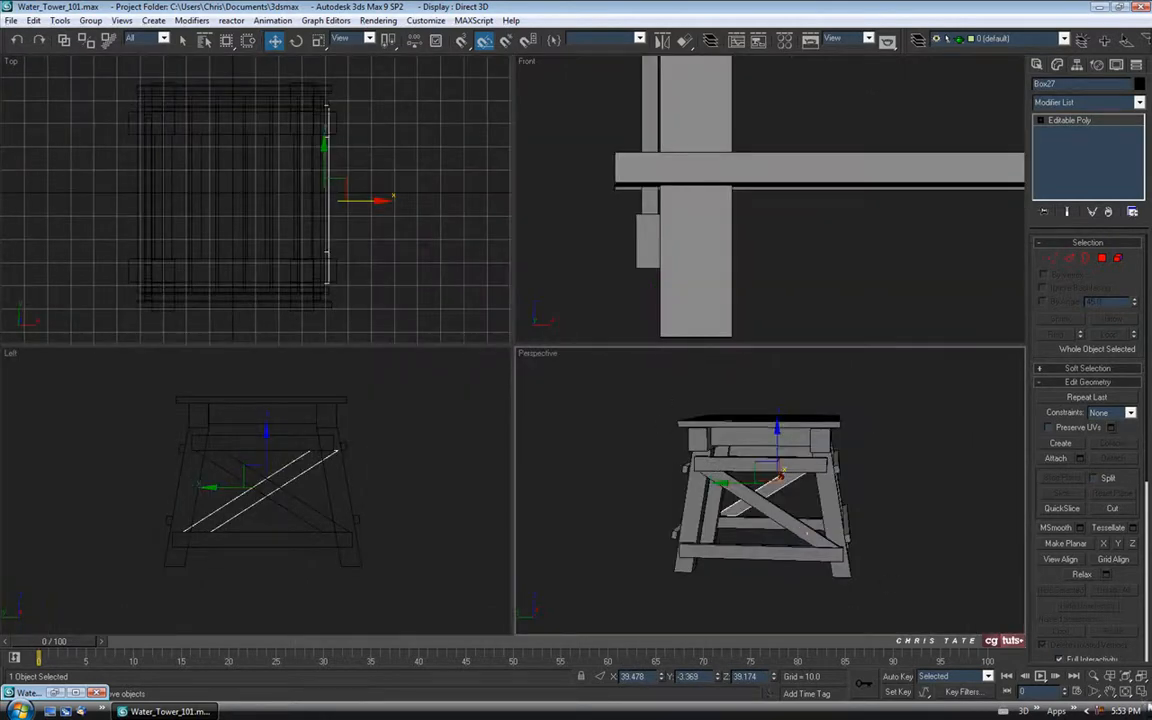
{"action": "key", "text": "alt+w"}
{"action": "middle_click_drag", "start_coordinate": [895, 566], "coordinate": [647, 388], "text": "alt"}
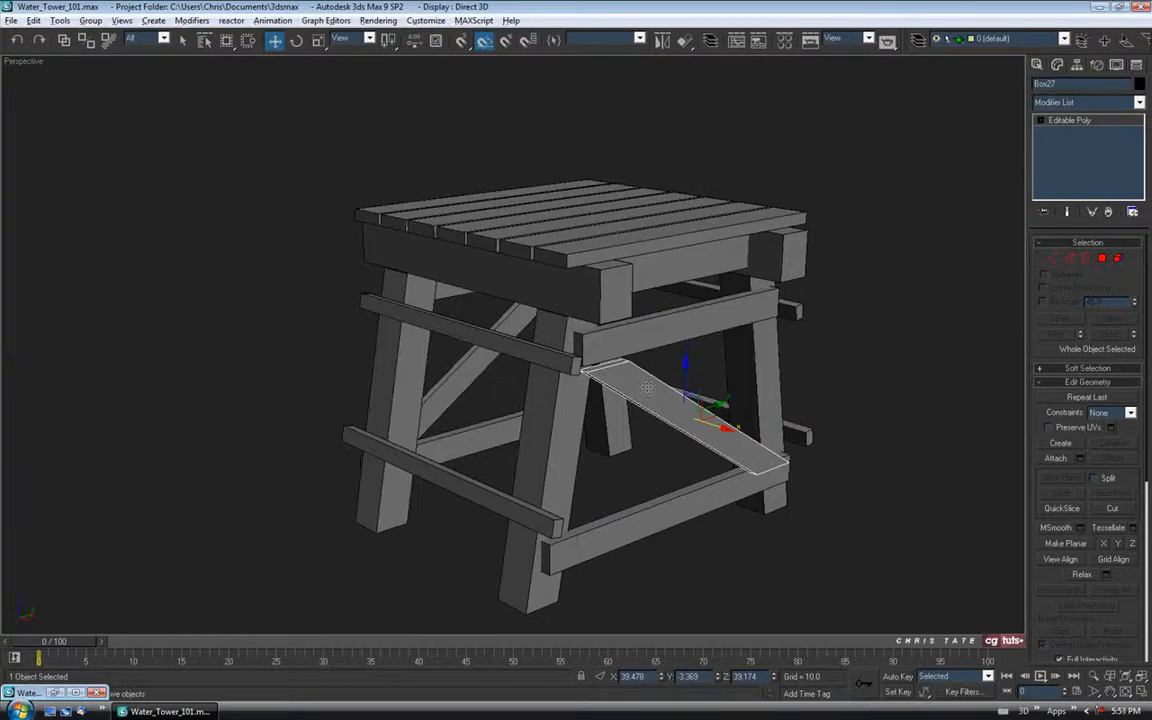
Nudge the copied brace slightly inward along X to fit between the opposite side rails, and deselect it.
{"action": "scroll", "coordinate": [647, 388], "scroll_direction": "up", "scroll_amount": 4}
{"action": "left_click_drag", "start_coordinate": [672, 450], "coordinate": [666, 448]}
{"action": "middle_click_drag", "start_coordinate": [560, 495], "coordinate": [661, 473], "text": "alt"}
{"action": "left_click_drag", "start_coordinate": [787, 392], "coordinate": [780, 391]}
{"action": "middle_click_drag", "start_coordinate": [789, 424], "coordinate": [633, 354], "text": "alt"}
{"action": "left_click", "coordinate": [558, 386]}
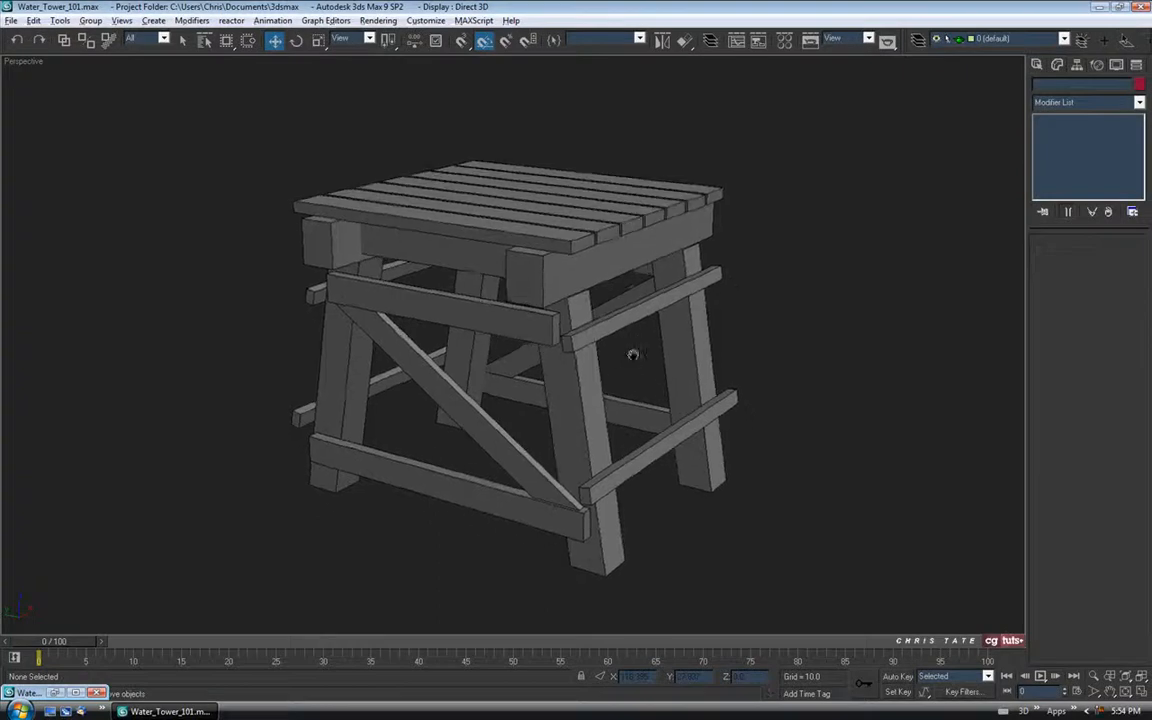
Save the scene as a new incremental version, Water_Tower_102.
{"action": "left_click", "coordinate": [10, 20]}
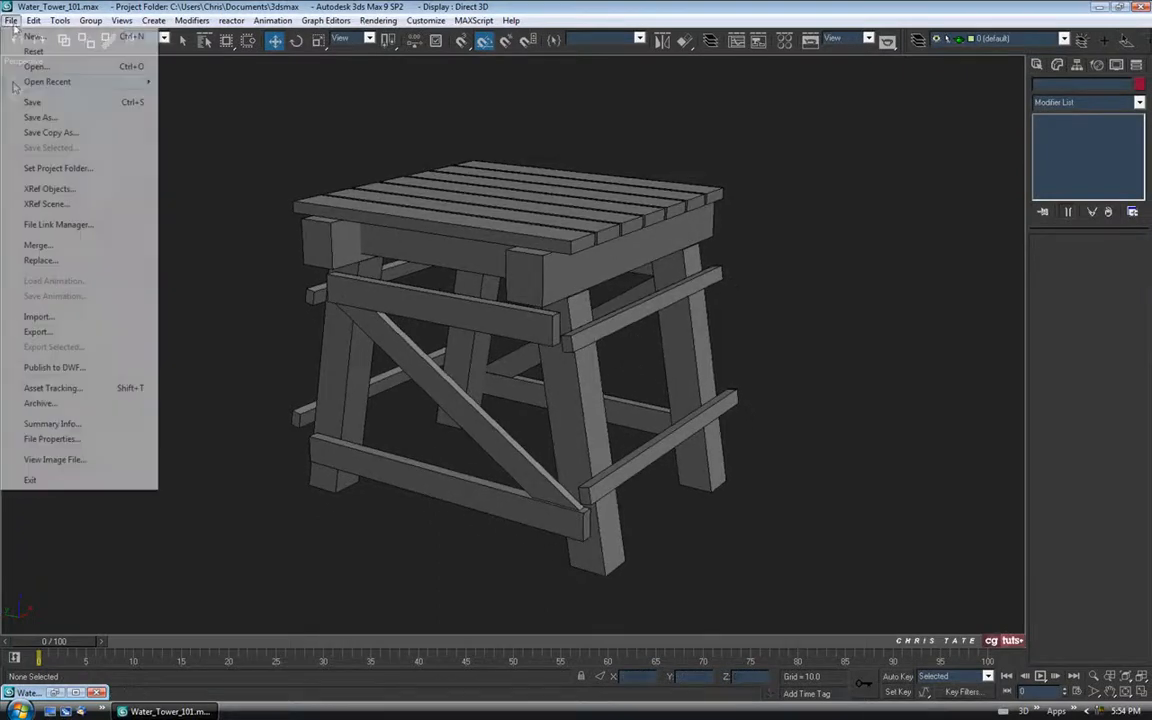
{"action": "left_click", "coordinate": [38, 118]}
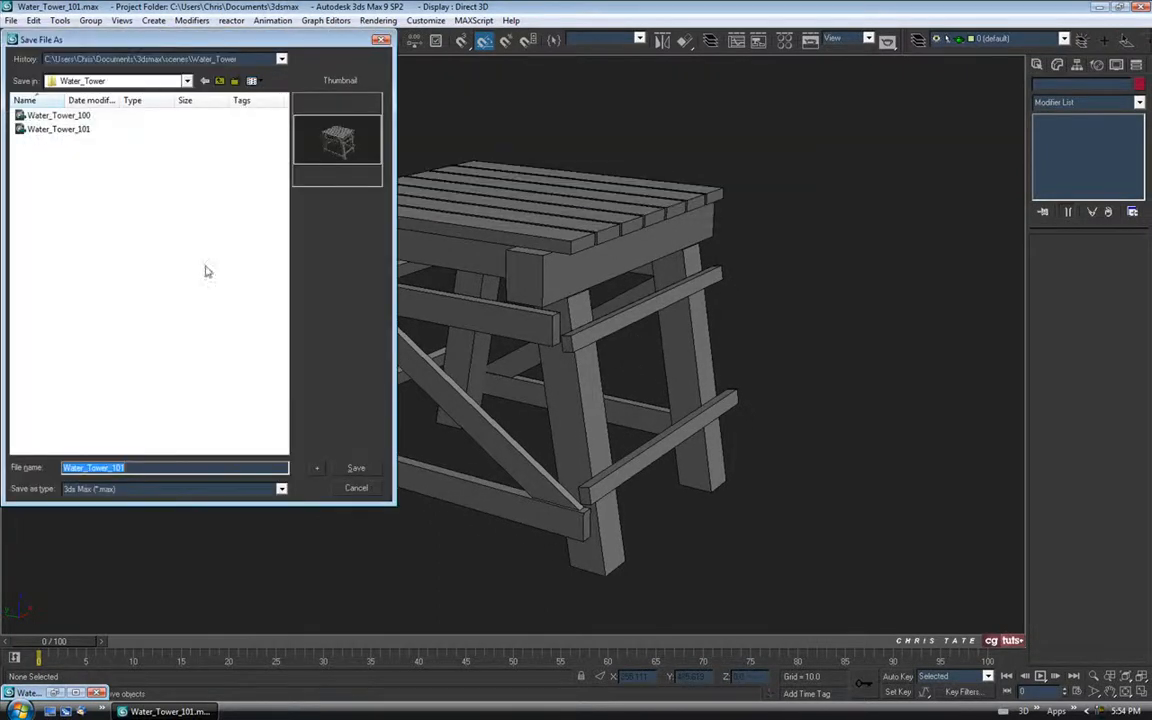
{"action": "left_click", "coordinate": [317, 470]}
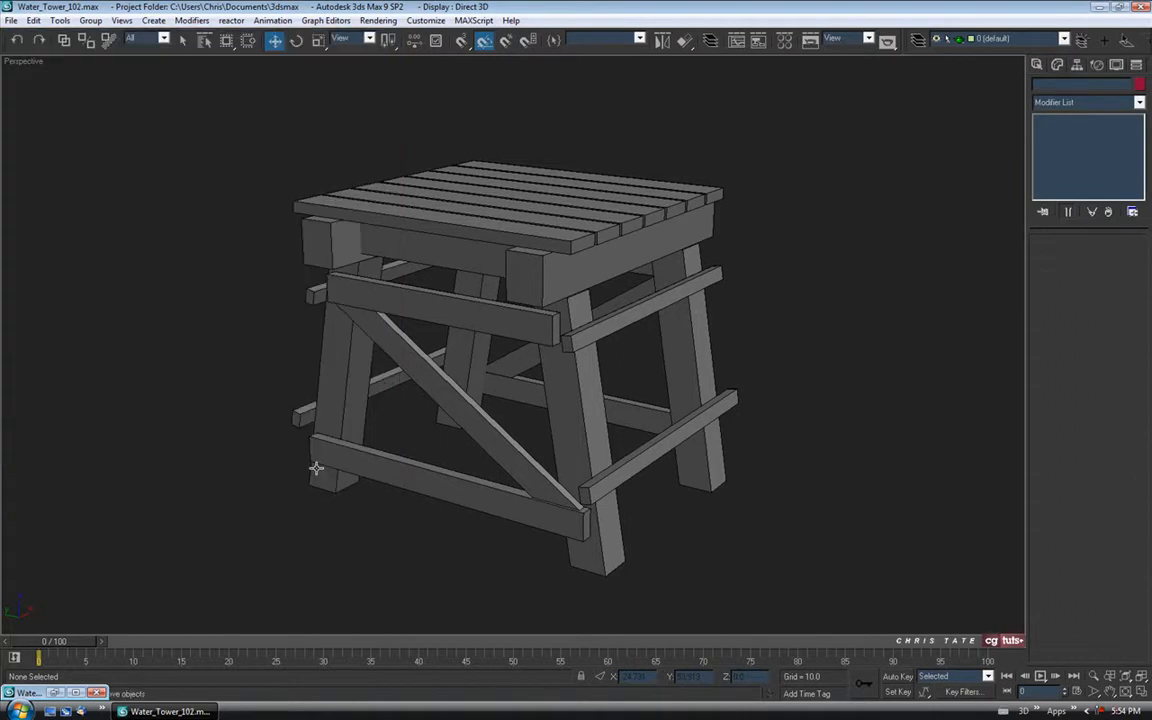
Check the reference sheet, then draw a long box across the stand in the Front view, about 4.96 by 94.37 by 2.279.
{"action": "left_click", "coordinate": [56, 693]}
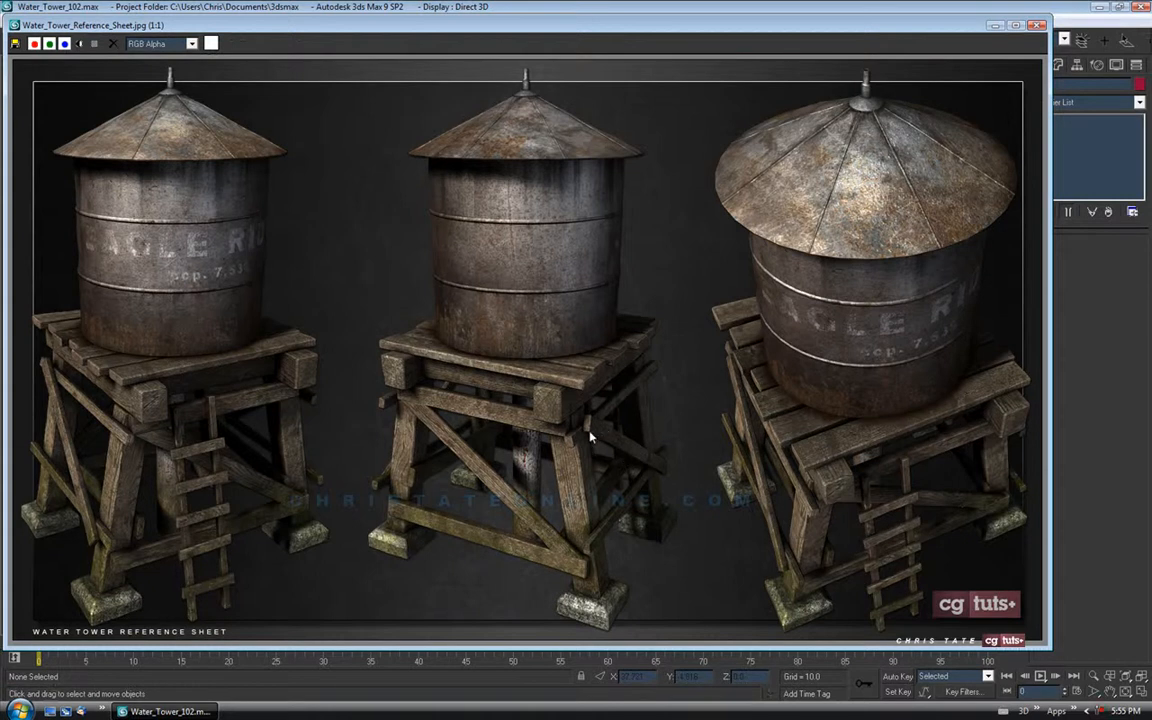
{"action": "left_click", "coordinate": [994, 25]}
{"action": "key", "text": "f"}
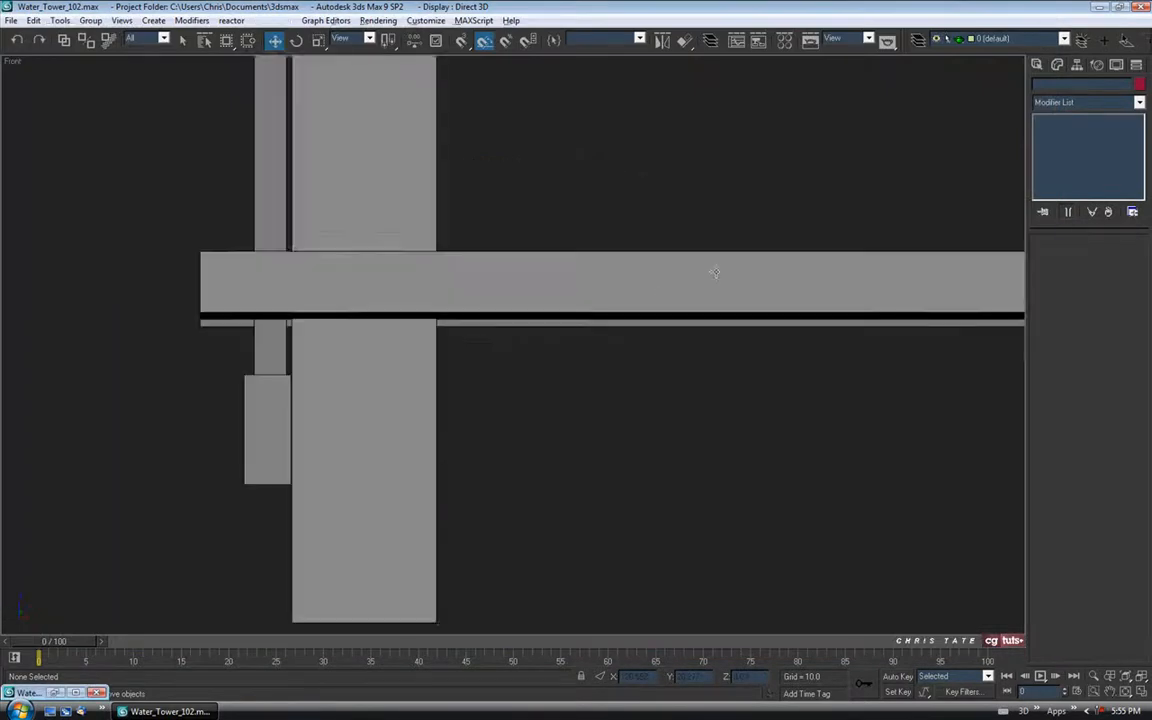
{"action": "scroll", "coordinate": [542, 327], "scroll_direction": "down", "scroll_amount": 6}
{"action": "scroll", "coordinate": [570, 322], "scroll_direction": "up", "scroll_amount": 2}
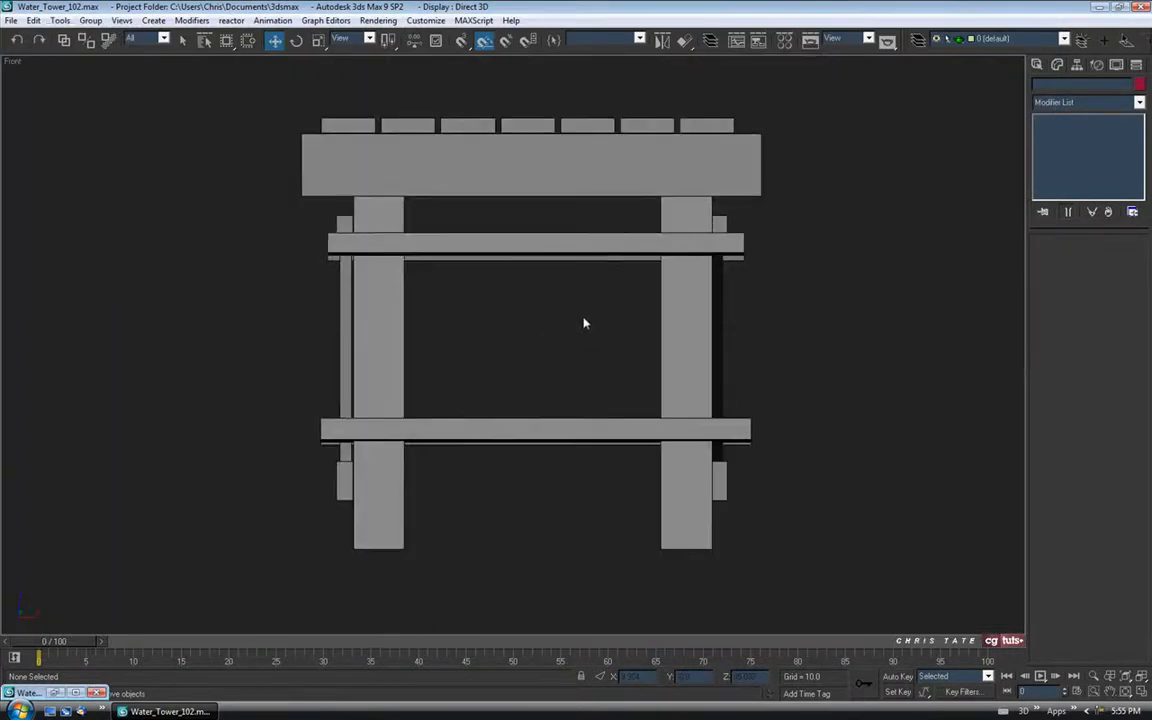
{"action": "left_click", "coordinate": [1036, 65]}
{"action": "left_click", "coordinate": [1061, 152]}
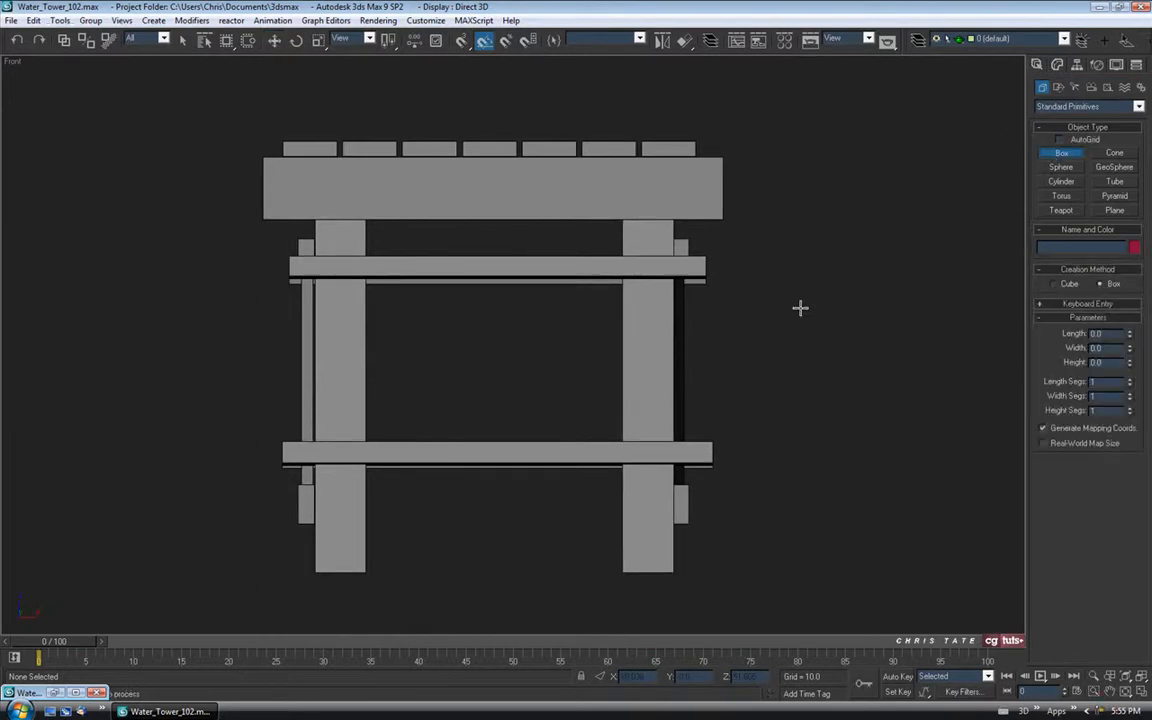
{"action": "middle_click_drag", "start_coordinate": [800, 306], "coordinate": [794, 293]}
{"action": "left_click_drag", "start_coordinate": [240, 298], "coordinate": [722, 321]}
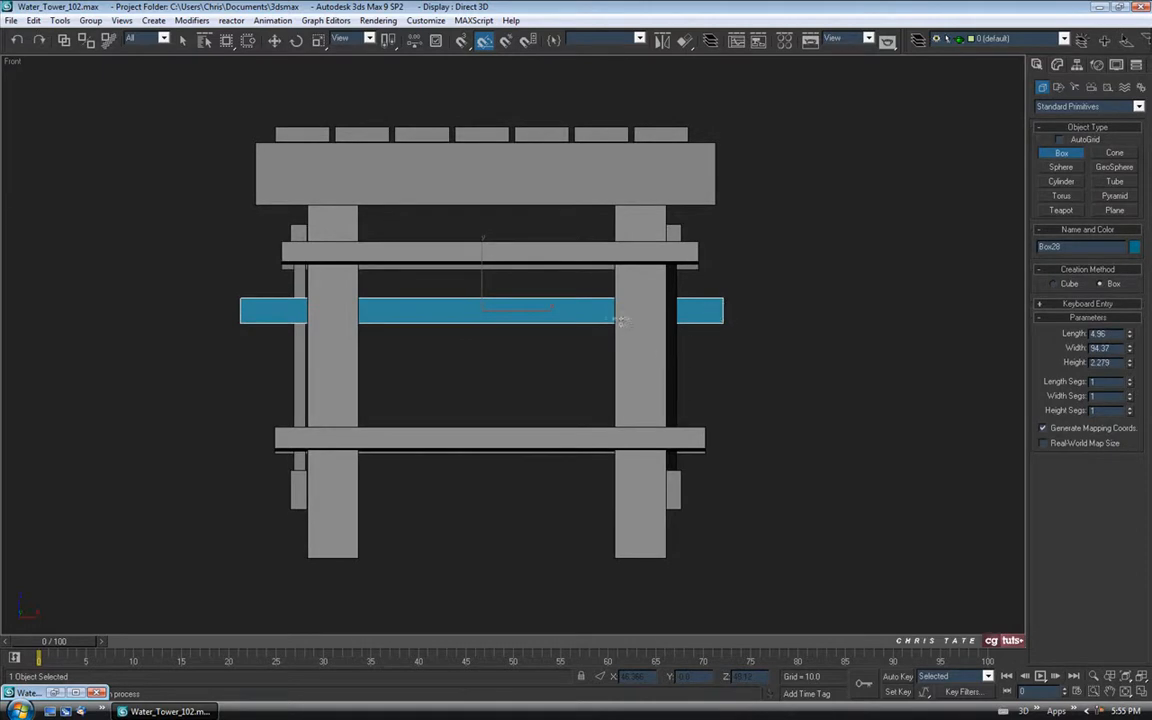
{"action": "middle_click_drag", "start_coordinate": [621, 321], "coordinate": [631, 336]}
Move the new board along Y in the Left view to about -48.117, just outside the legs on the stand's front side.
{"action": "left_click", "coordinate": [1138, 692]}
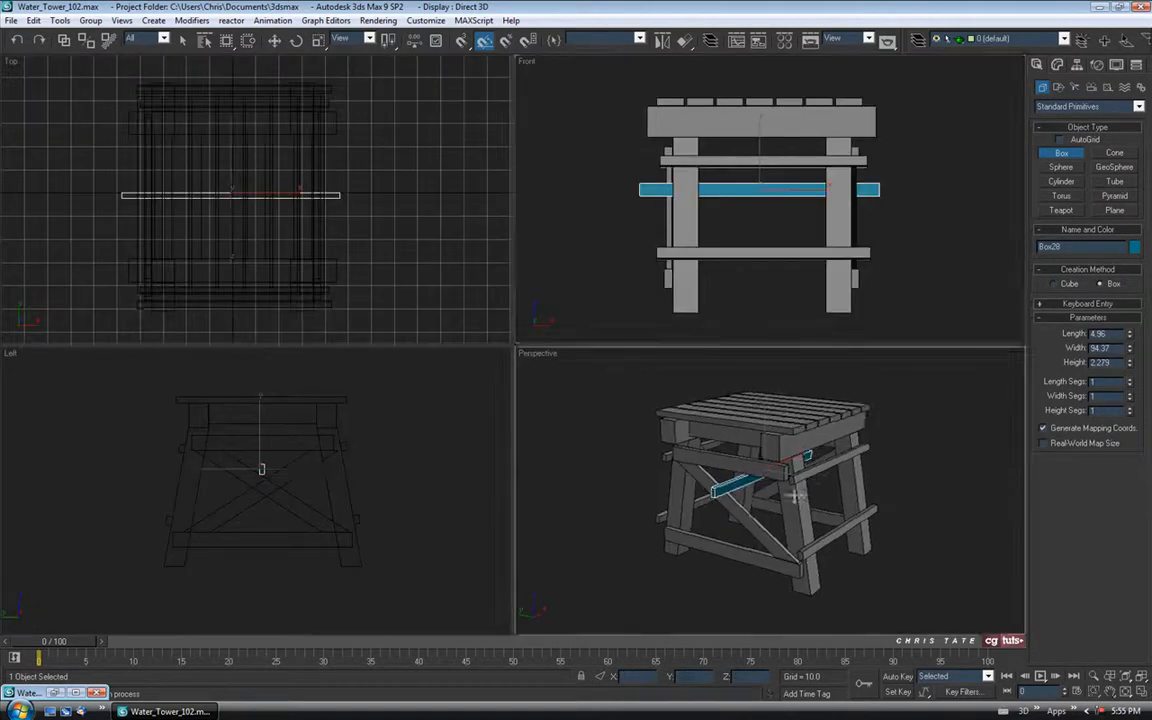
{"action": "left_click", "coordinate": [276, 43]}
{"action": "right_click", "coordinate": [285, 396]}
{"action": "left_click_drag", "start_coordinate": [303, 471], "coordinate": [399, 470]}
{"action": "middle_click_drag", "start_coordinate": [812, 461], "coordinate": [1000, 627], "text": "alt"}
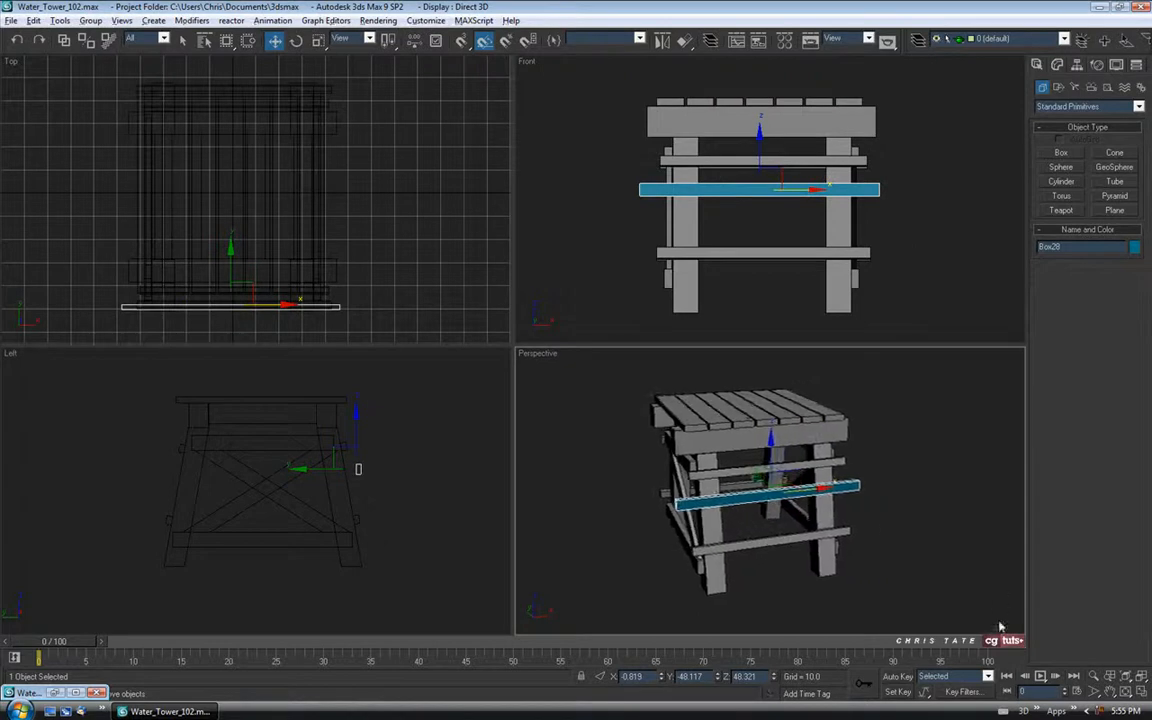
{"action": "left_click", "coordinate": [1141, 692]}
{"action": "middle_click_drag", "start_coordinate": [696, 380], "coordinate": [668, 421]}
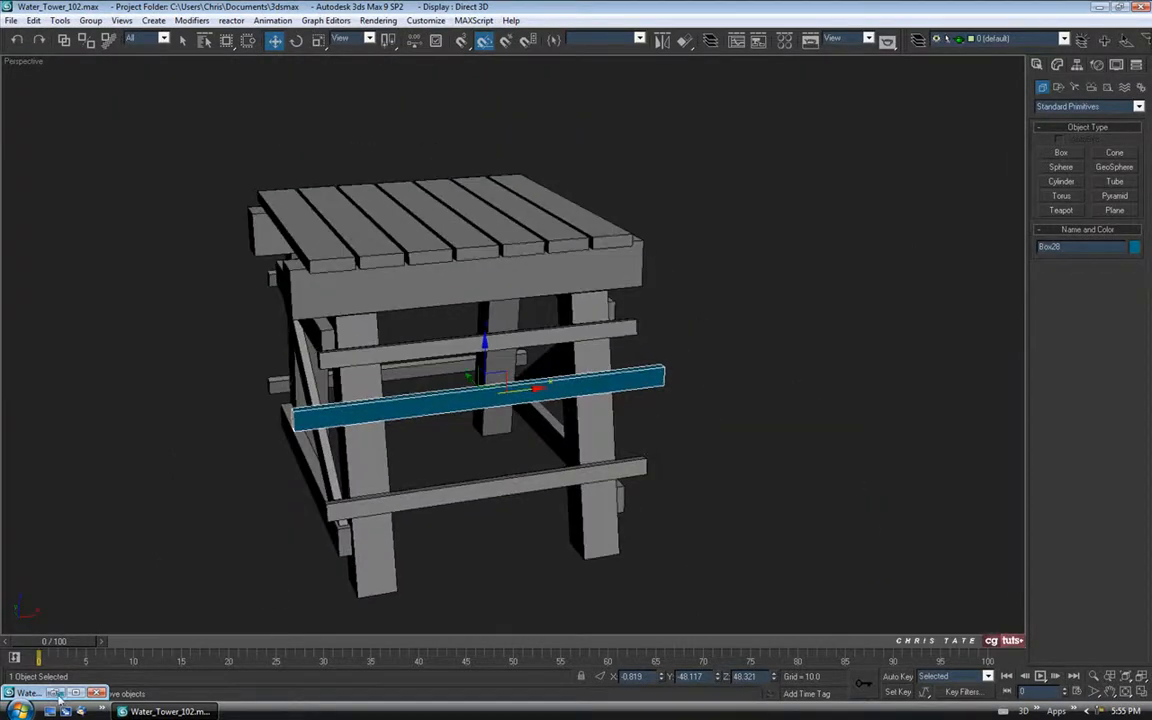
Check the reference sheet, then set the board's length to about 5.902 and its width to about 81.158.
{"action": "left_click", "coordinate": [56, 694]}
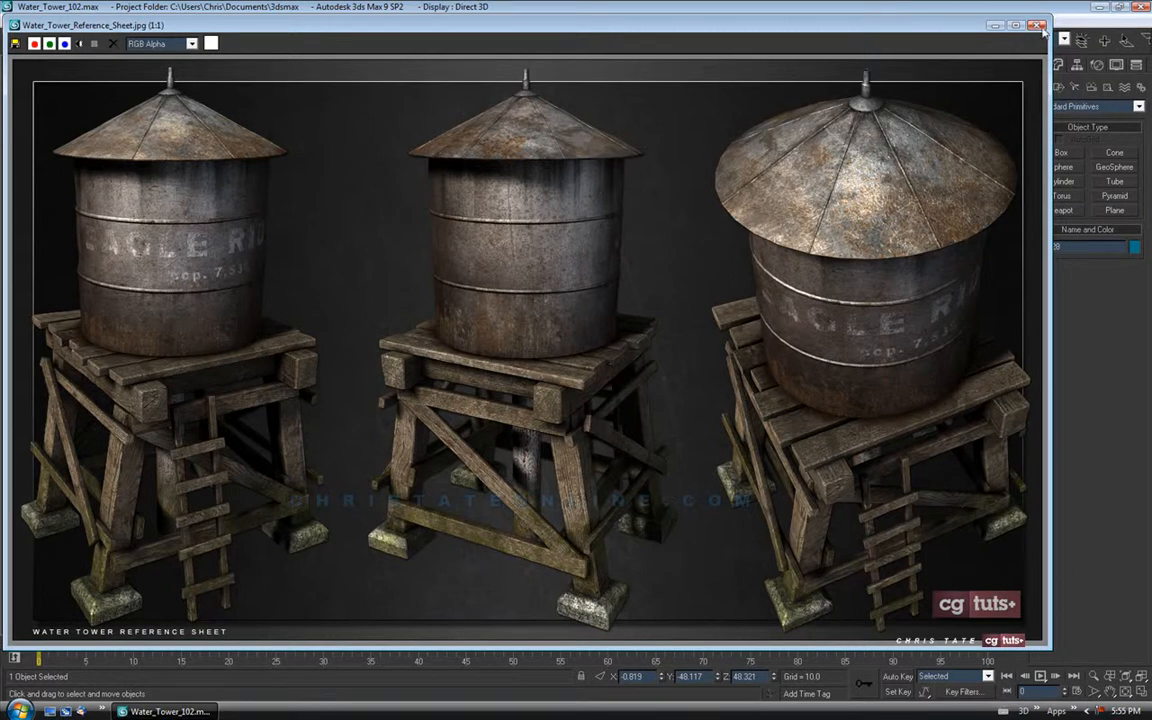
{"action": "left_click", "coordinate": [995, 25]}
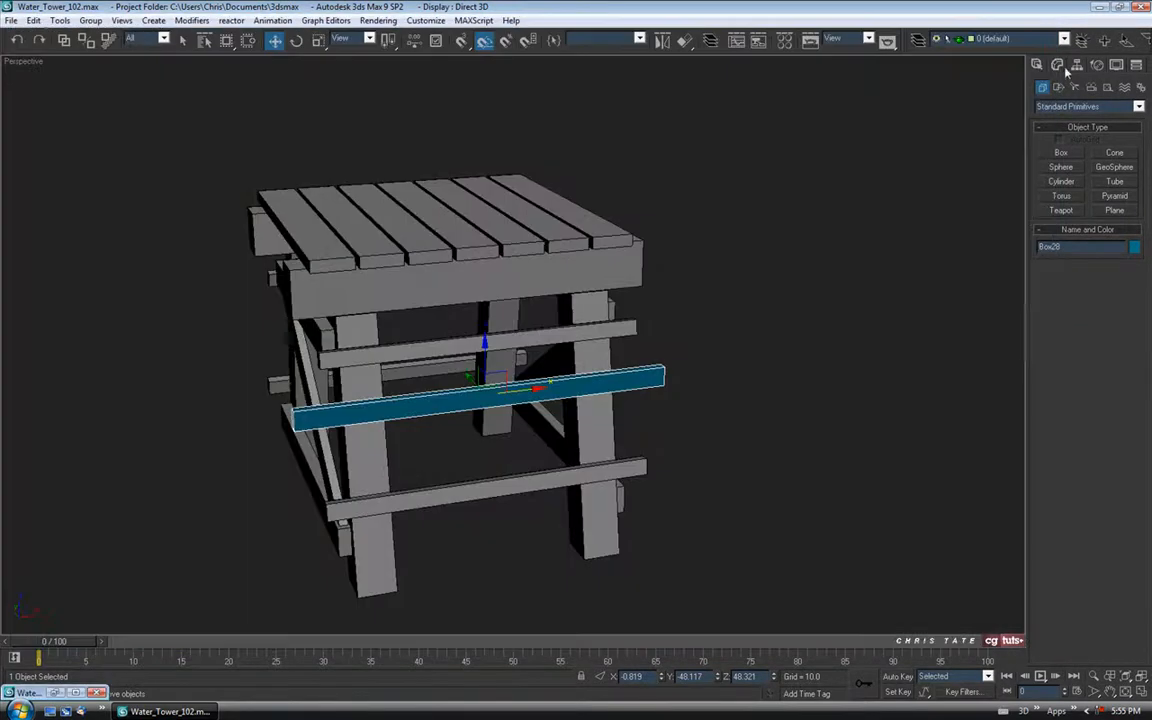
{"action": "left_click", "coordinate": [1057, 65]}
{"action": "middle_click_drag", "start_coordinate": [843, 273], "coordinate": [661, 360], "text": "alt"}
{"action": "scroll", "coordinate": [661, 360], "scroll_direction": "up", "scroll_amount": 3}
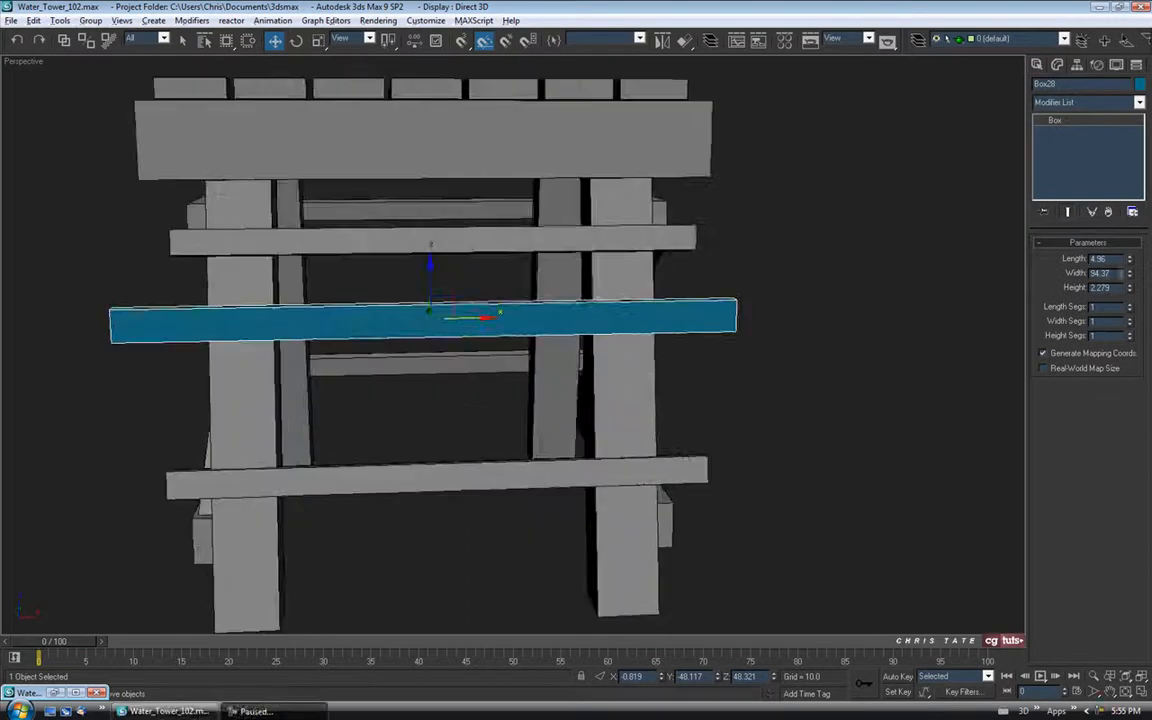
{"action": "left_click_drag", "start_coordinate": [1130, 261], "coordinate": [1128, 243]}
{"action": "middle_click_drag", "start_coordinate": [603, 297], "coordinate": [673, 298], "text": "alt"}
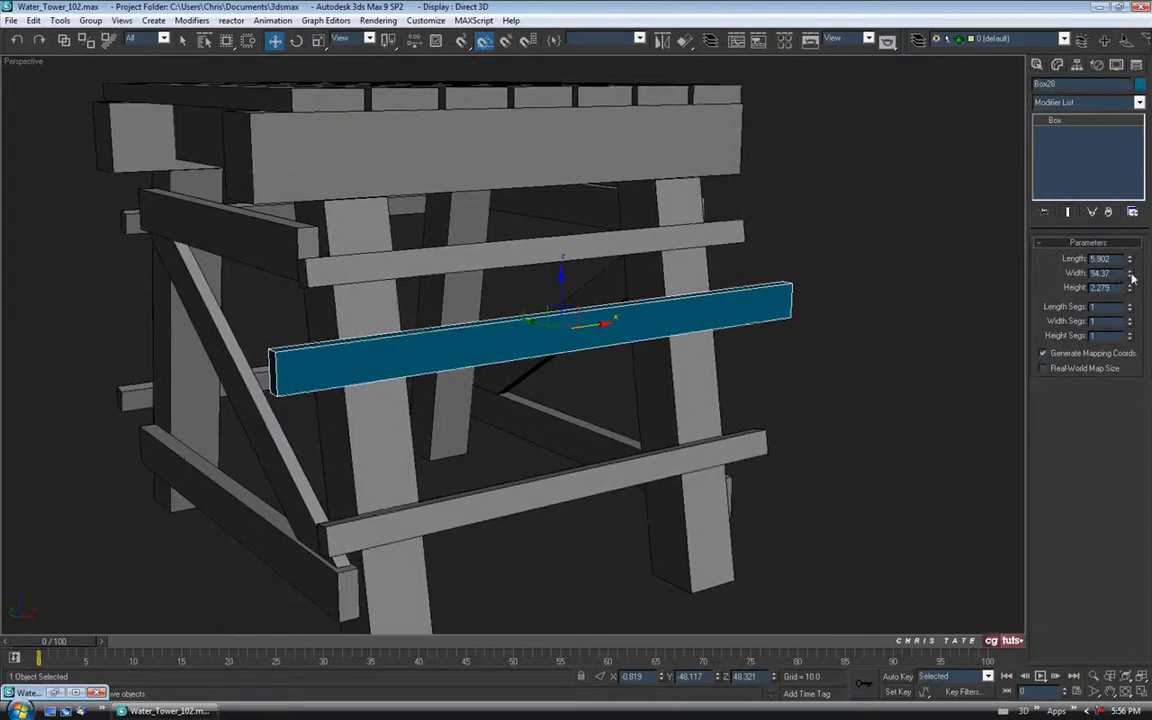
{"action": "left_click_drag", "start_coordinate": [1131, 281], "coordinate": [1131, 287]}
{"action": "middle_click_drag", "start_coordinate": [927, 322], "coordinate": [711, 323], "text": "alt"}
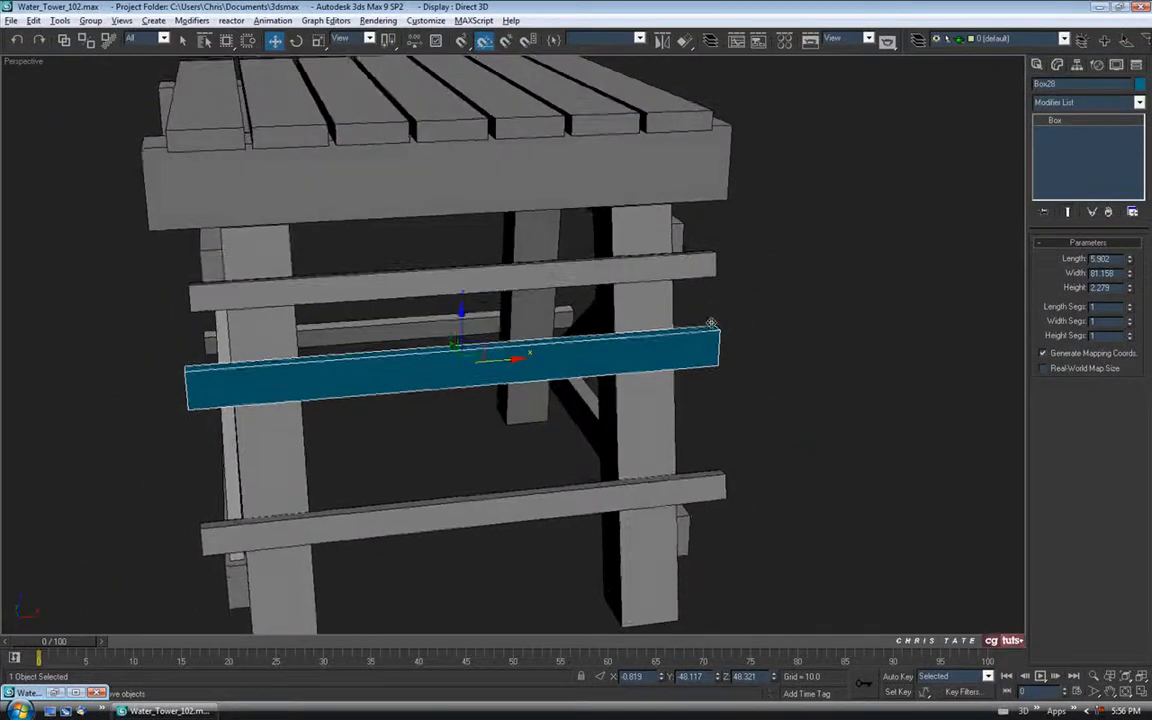
Rotate the board 10 degrees in the Left view to match the slope of the adjacent leg.
{"action": "left_click", "coordinate": [1136, 695]}
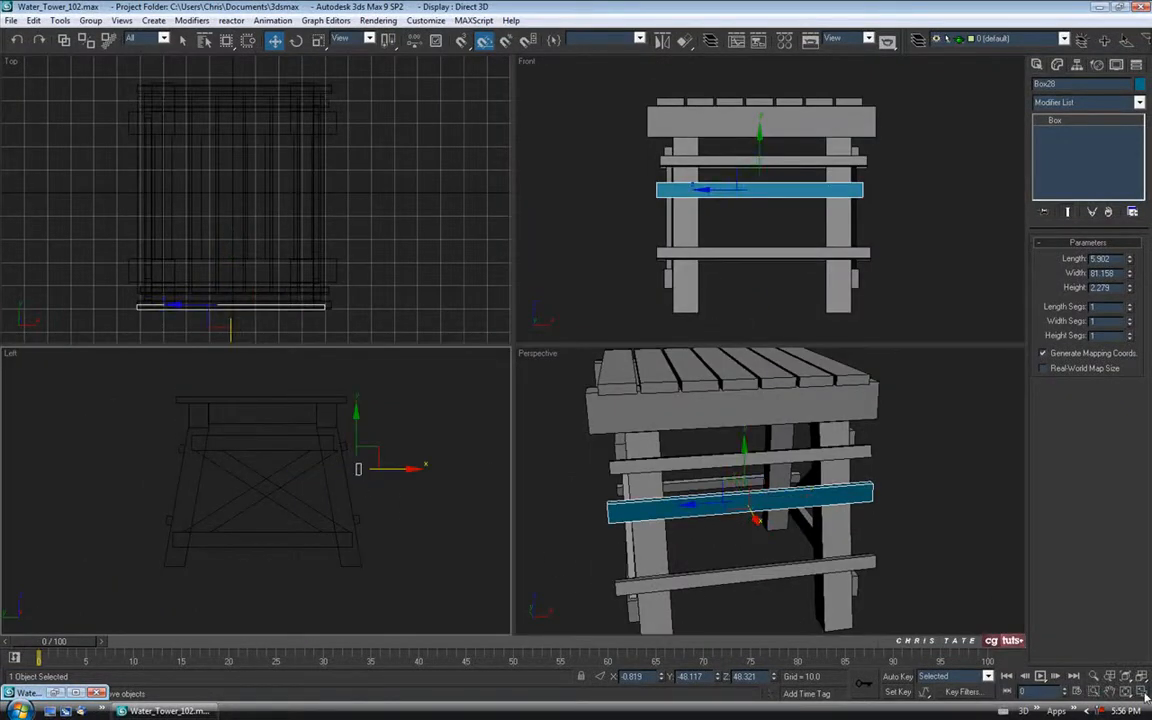
{"action": "key", "text": "alt+w"}
{"action": "middle_click_drag", "start_coordinate": [781, 297], "coordinate": [620, 239]}
{"action": "scroll", "coordinate": [664, 368], "scroll_direction": "up", "scroll_amount": 4}
{"action": "scroll", "coordinate": [671, 368], "scroll_direction": "up", "scroll_amount": 2}
{"action": "left_click", "coordinate": [296, 40]}
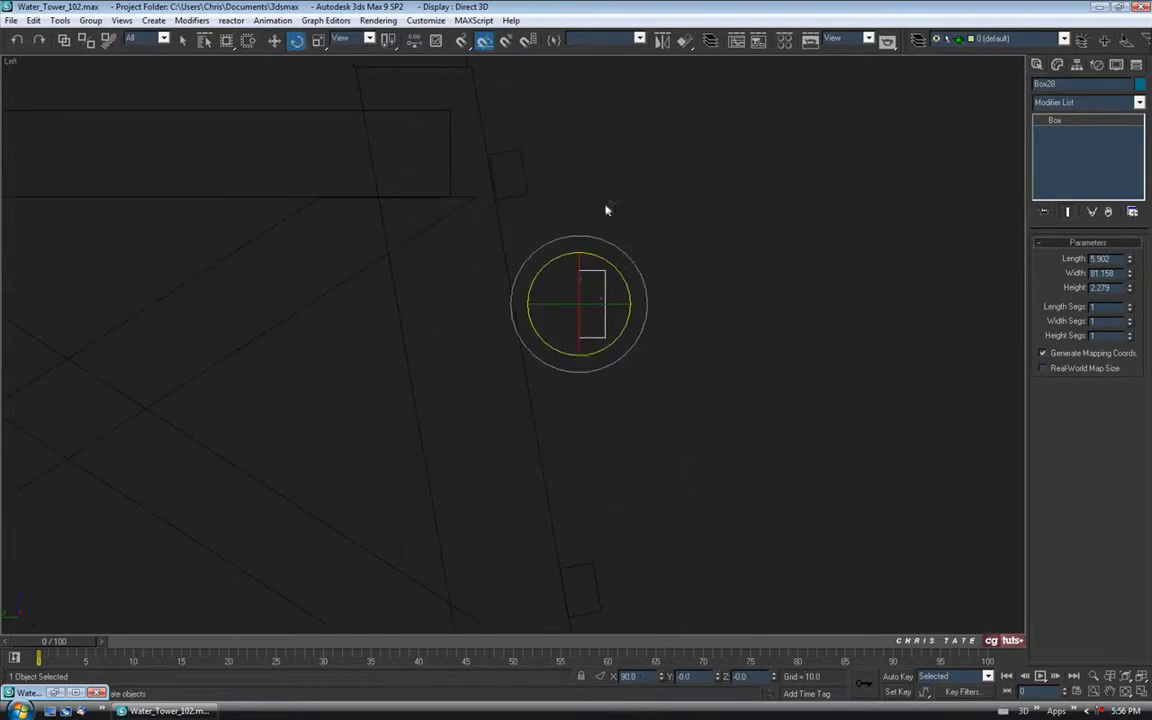
{"action": "left_click_drag", "start_coordinate": [648, 301], "coordinate": [647, 292]}
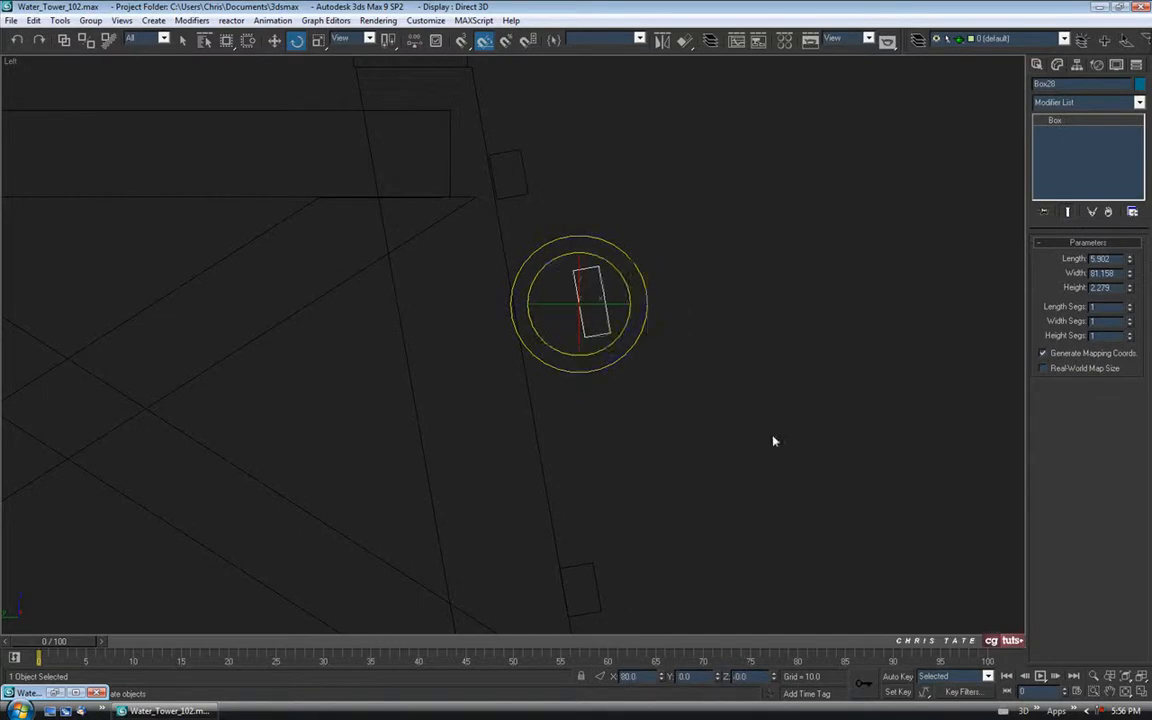
{"action": "key", "text": "alt+w"}
Set the reference coordinate system to Local and rotate the tilted board -30 degrees about its Z axis to form a diagonal brace.
{"action": "middle_click_drag", "start_coordinate": [777, 518], "coordinate": [797, 527], "text": "alt"}
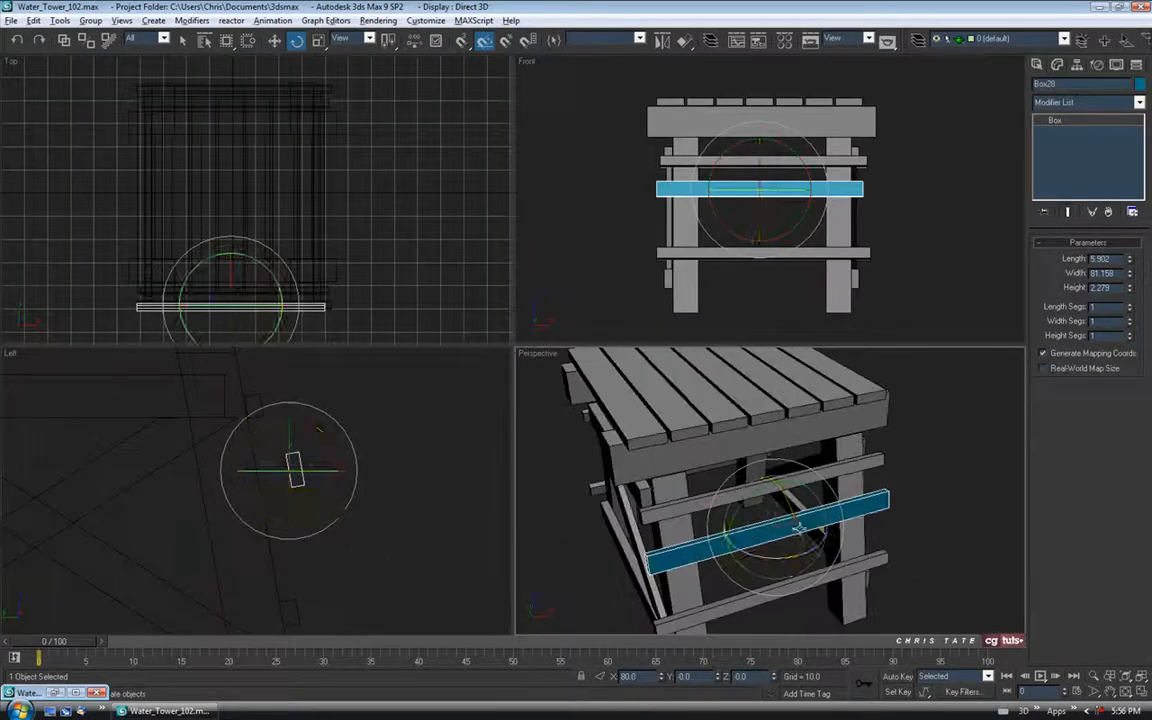
{"action": "middle_click_drag", "start_coordinate": [300, 250], "coordinate": [322, 203]}
{"action": "right_click", "coordinate": [760, 220]}
{"action": "left_click", "coordinate": [1143, 694]}
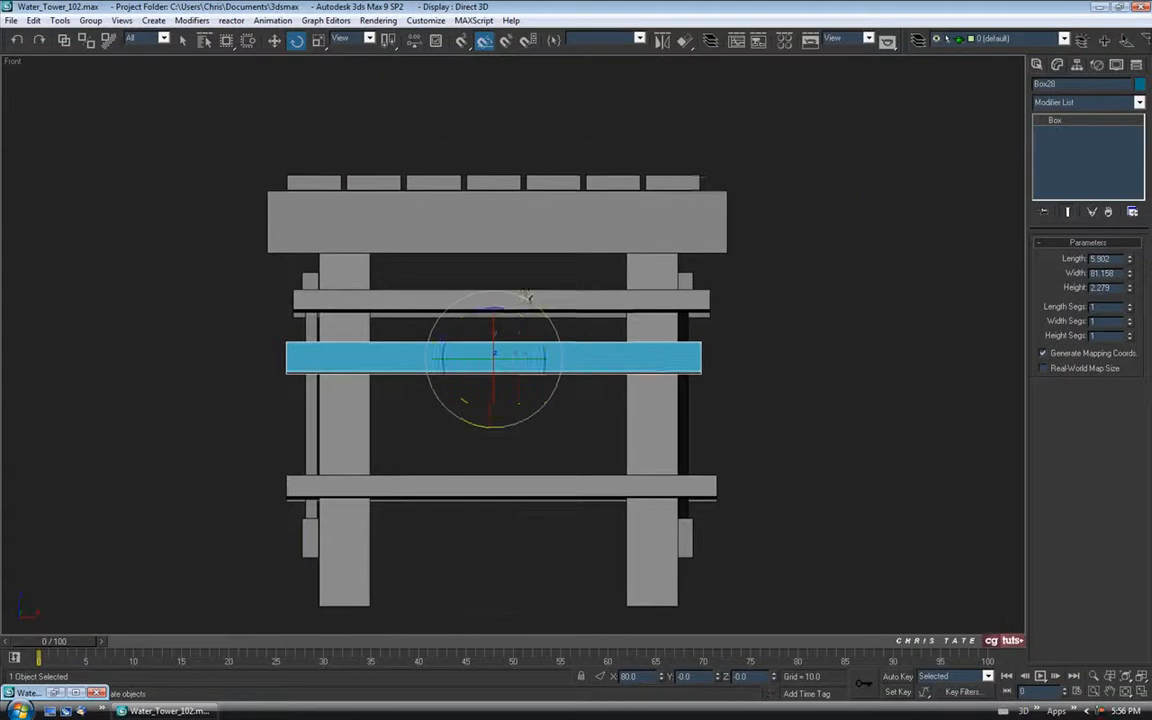
{"action": "left_click", "coordinate": [345, 39]}
{"action": "left_click", "coordinate": [368, 88]}
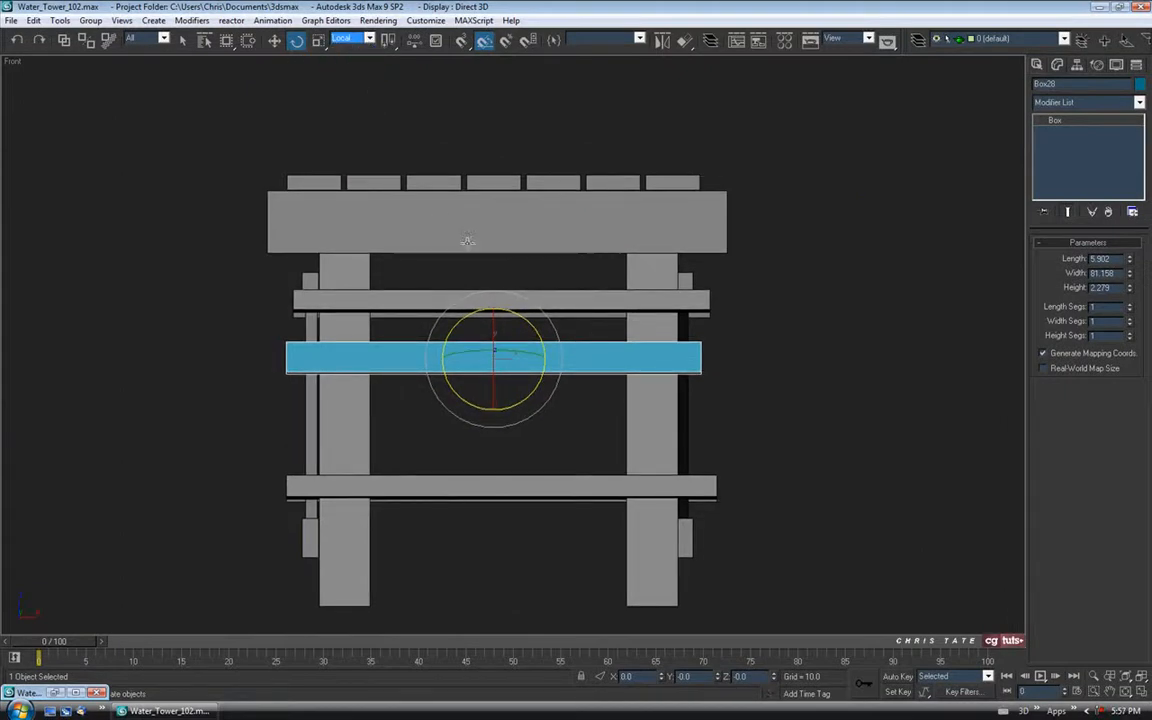
{"action": "left_click", "coordinate": [1142, 694]}
{"action": "right_click", "coordinate": [852, 529]}
{"action": "left_click", "coordinate": [1142, 693]}
{"action": "middle_click_drag", "start_coordinate": [650, 402], "coordinate": [539, 237], "text": "alt"}
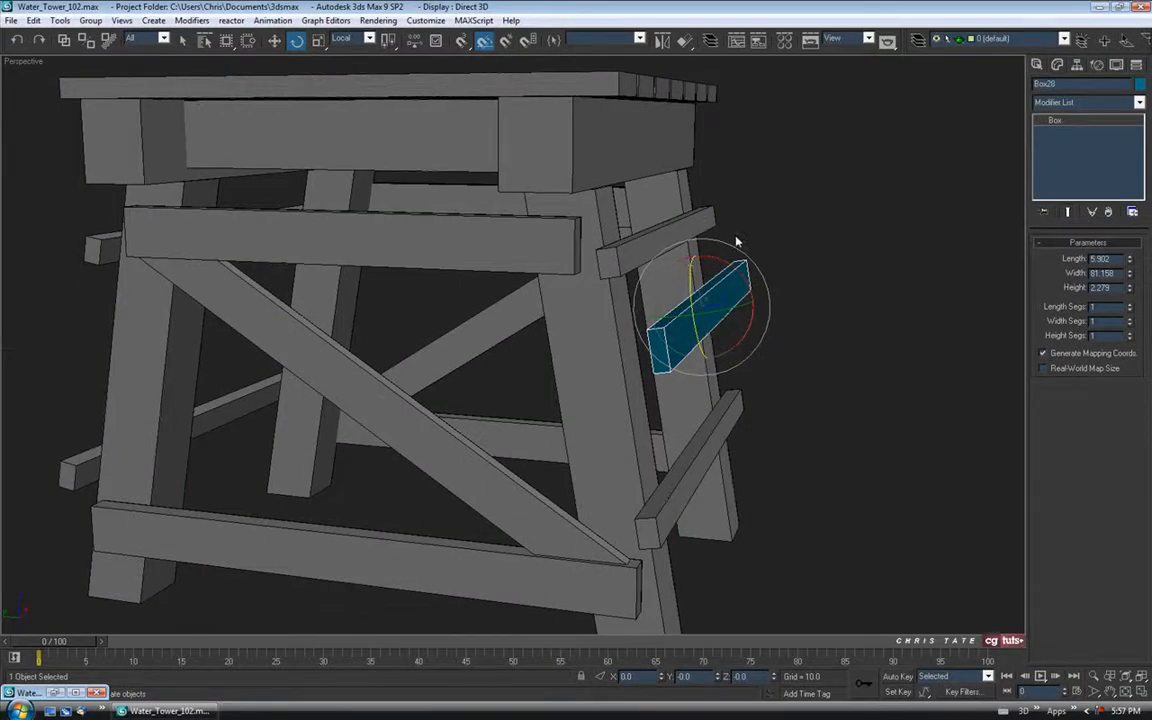
{"action": "middle_click_drag", "start_coordinate": [736, 239], "coordinate": [728, 248], "text": "alt"}
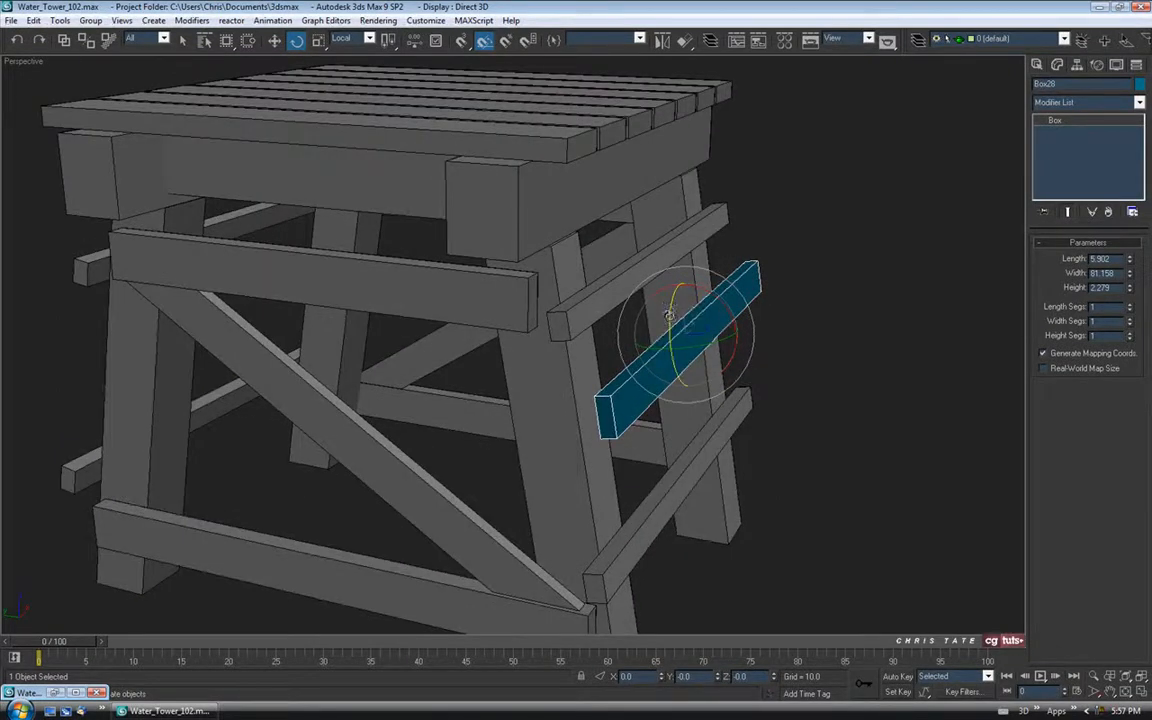
{"action": "left_click_drag", "start_coordinate": [668, 315], "coordinate": [663, 293]}
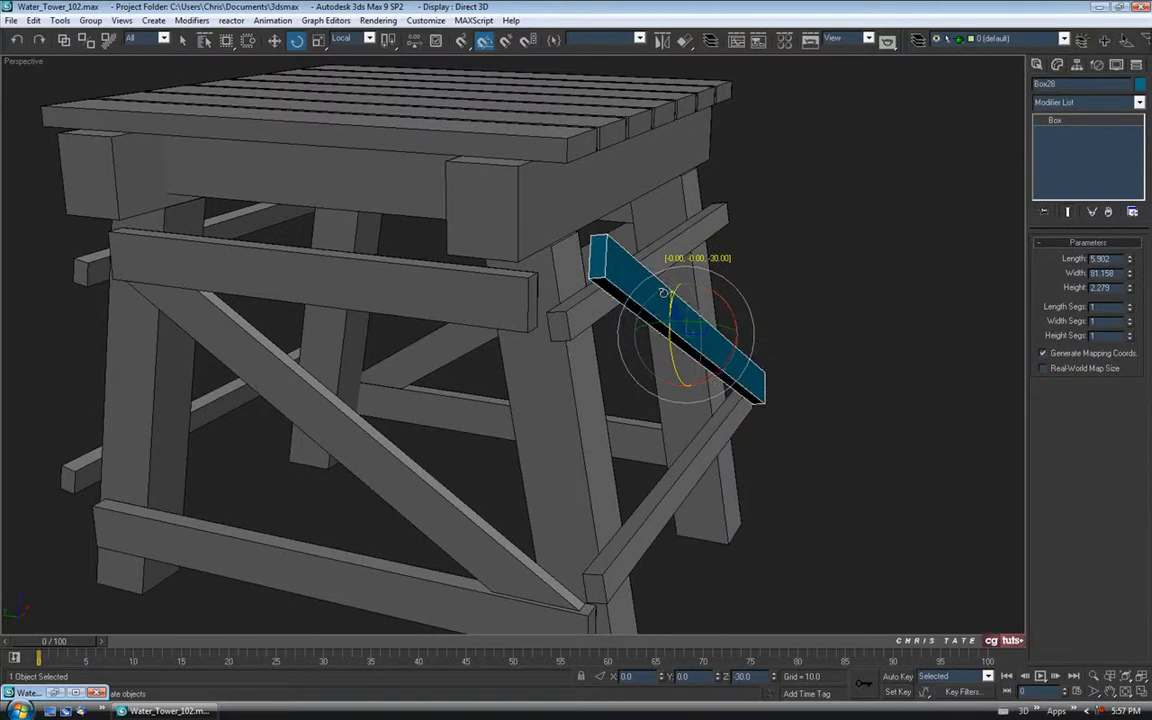
{"action": "mouse_move", "coordinate": [668, 262]}
{"action": "middle_mouse_down", "text": "alt"}
{"action": "mouse_move", "coordinate": [694, 275]}
{"action": "mouse_move", "coordinate": [685, 279]}
{"action": "middle_mouse_up", "text": "alt"}
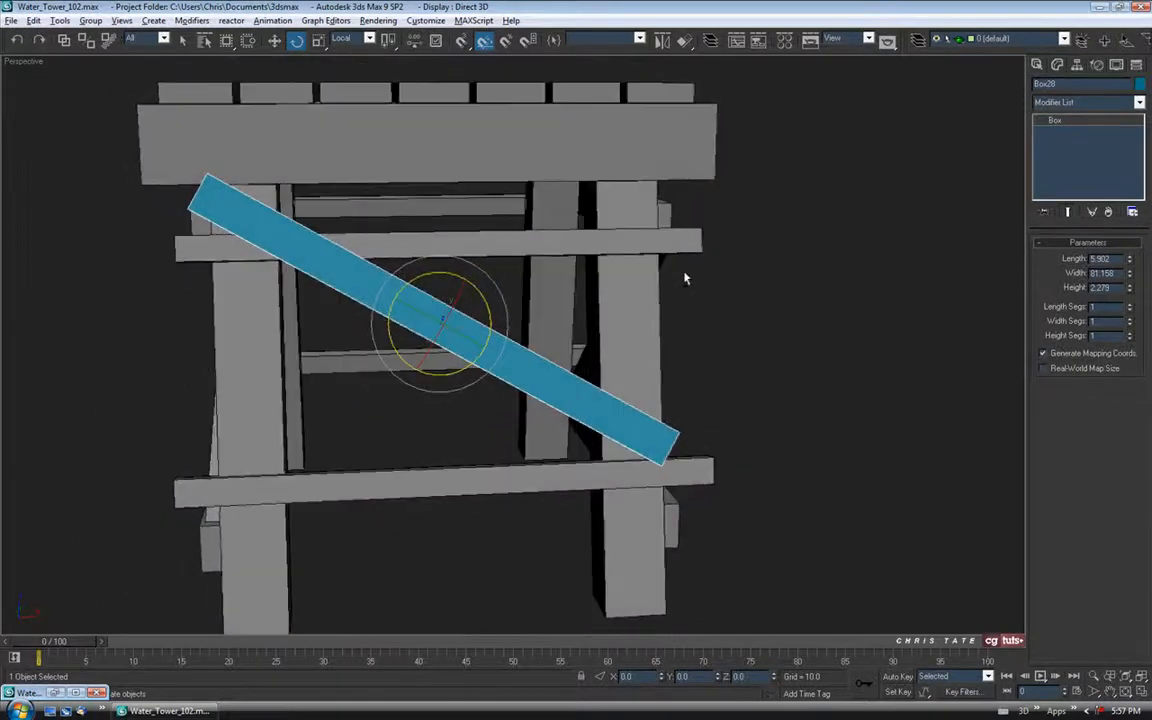
Check the reference sheet, then move the diagonal brace down along its local Y axis using the Local coordinate system.
{"action": "left_click", "coordinate": [58, 692]}
{"action": "left_click", "coordinate": [991, 26]}
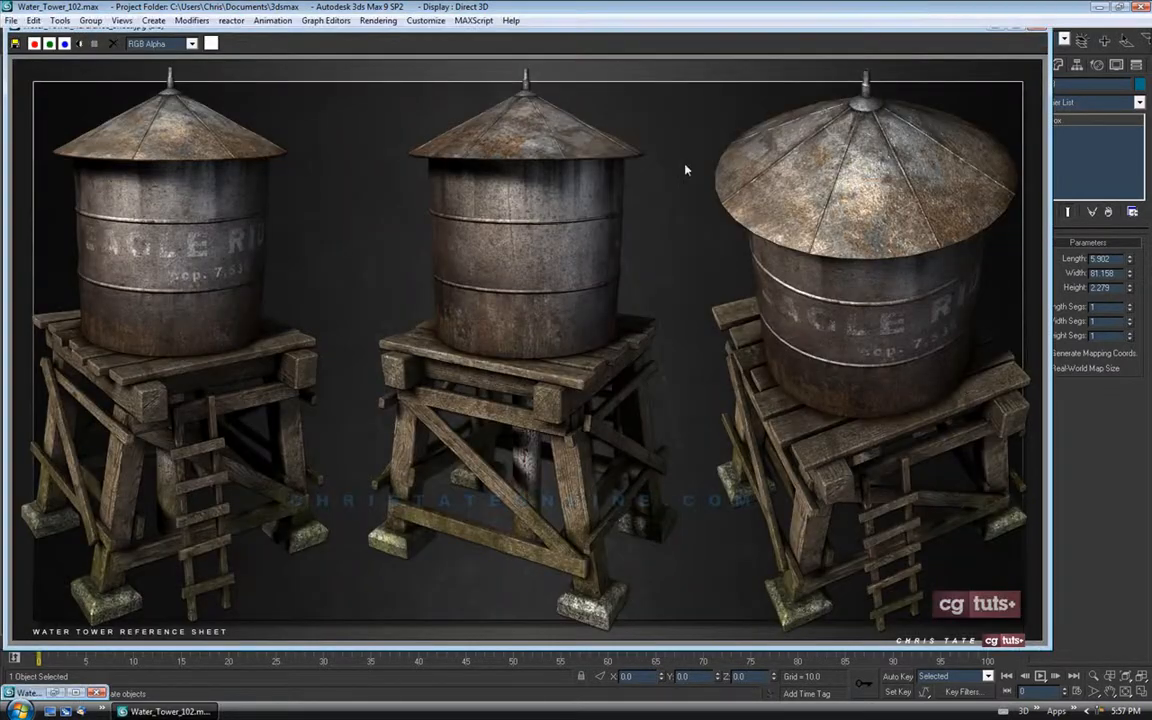
{"action": "left_click", "coordinate": [275, 42]}
{"action": "middle_click_drag", "start_coordinate": [537, 311], "coordinate": [606, 280], "text": "alt"}
{"action": "left_click", "coordinate": [366, 39]}
{"action": "left_click", "coordinate": [345, 87]}
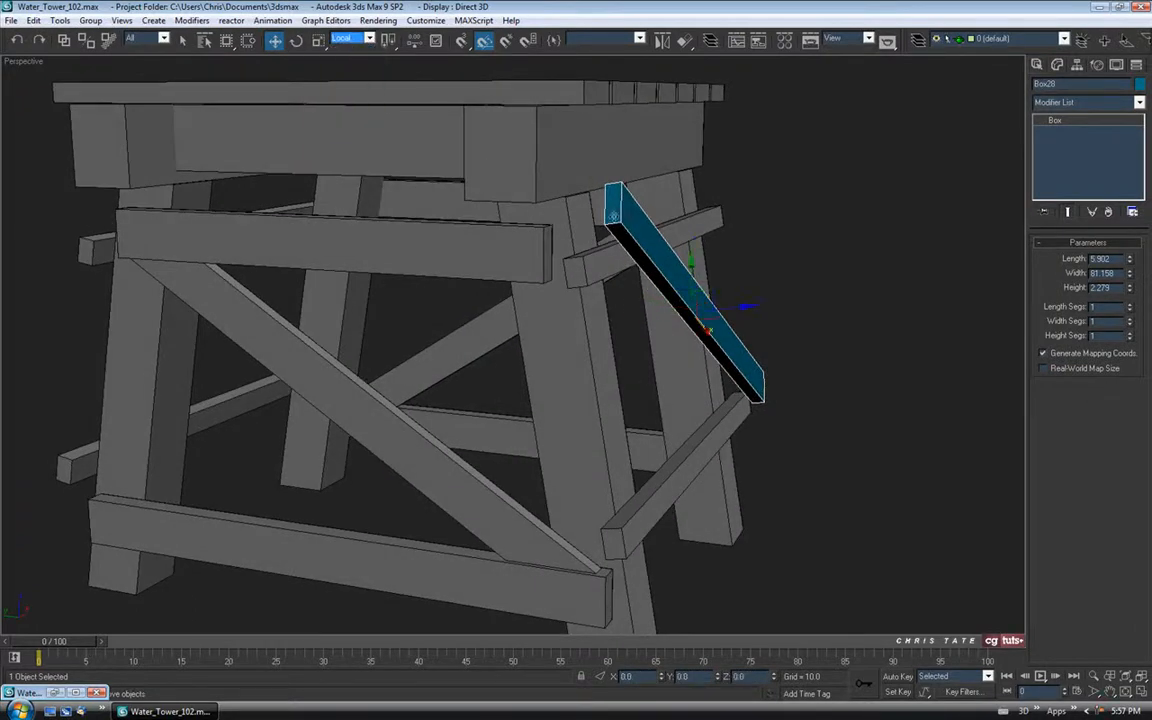
{"action": "middle_click_drag", "start_coordinate": [684, 300], "coordinate": [672, 293]}
{"action": "left_click_drag", "start_coordinate": [680, 265], "coordinate": [680, 291]}
Move the brace about -3.69 along its local Z toward the rails, and shift it slightly along its local X.
{"action": "middle_click_drag", "start_coordinate": [748, 226], "coordinate": [558, 267], "text": "alt"}
{"action": "left_click_drag", "start_coordinate": [240, 301], "coordinate": [254, 299]}
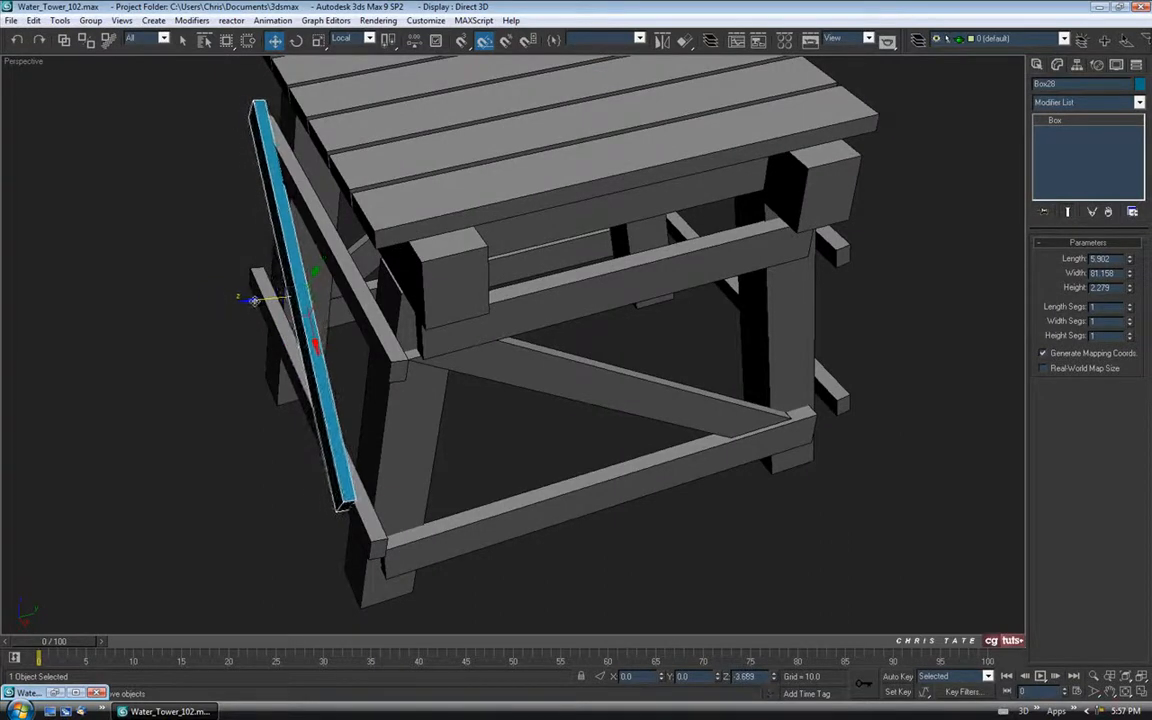
{"action": "middle_click_drag", "start_coordinate": [254, 300], "coordinate": [438, 329], "text": "alt"}
{"action": "left_click_drag", "start_coordinate": [430, 350], "coordinate": [458, 366]}
{"action": "middle_click_drag", "start_coordinate": [368, 368], "coordinate": [314, 372], "text": "alt"}
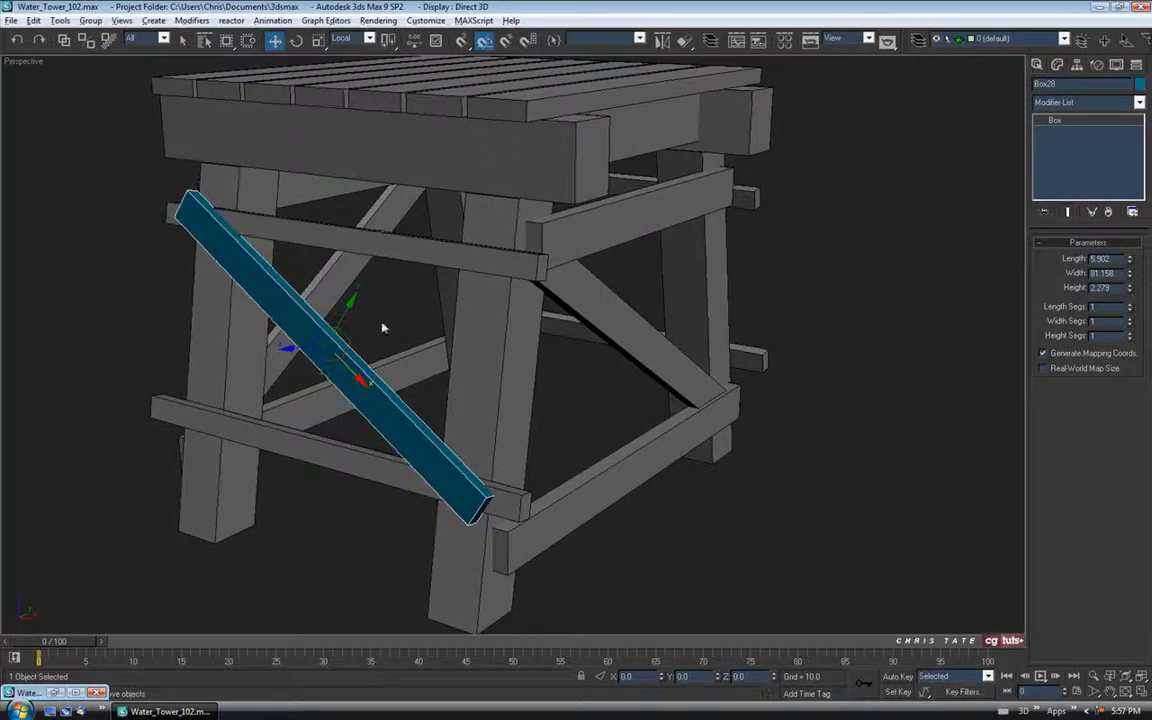
{"action": "middle_click_drag", "start_coordinate": [267, 330], "coordinate": [566, 318], "text": "alt"}
{"action": "scroll", "coordinate": [537, 267], "scroll_direction": "down", "scroll_amount": 3}
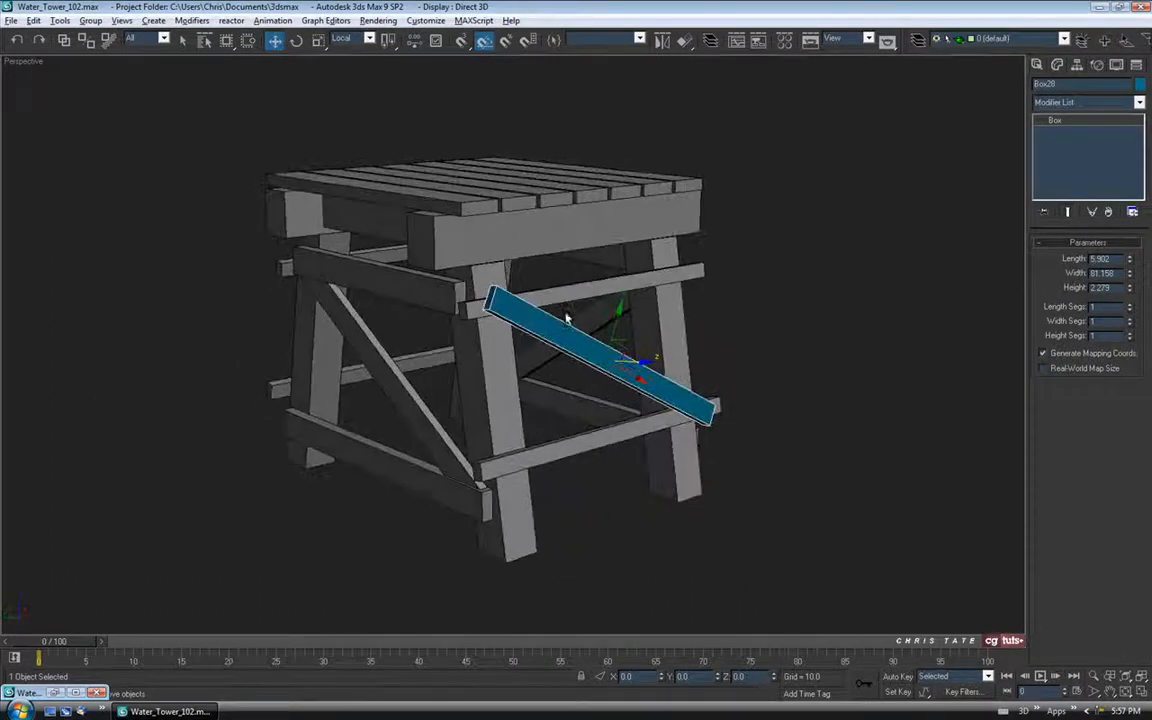
Check the reference sheet, then turn angle snap off and rotate the brace slightly steeper about its local Z axis.
{"action": "left_click", "coordinate": [52, 693]}
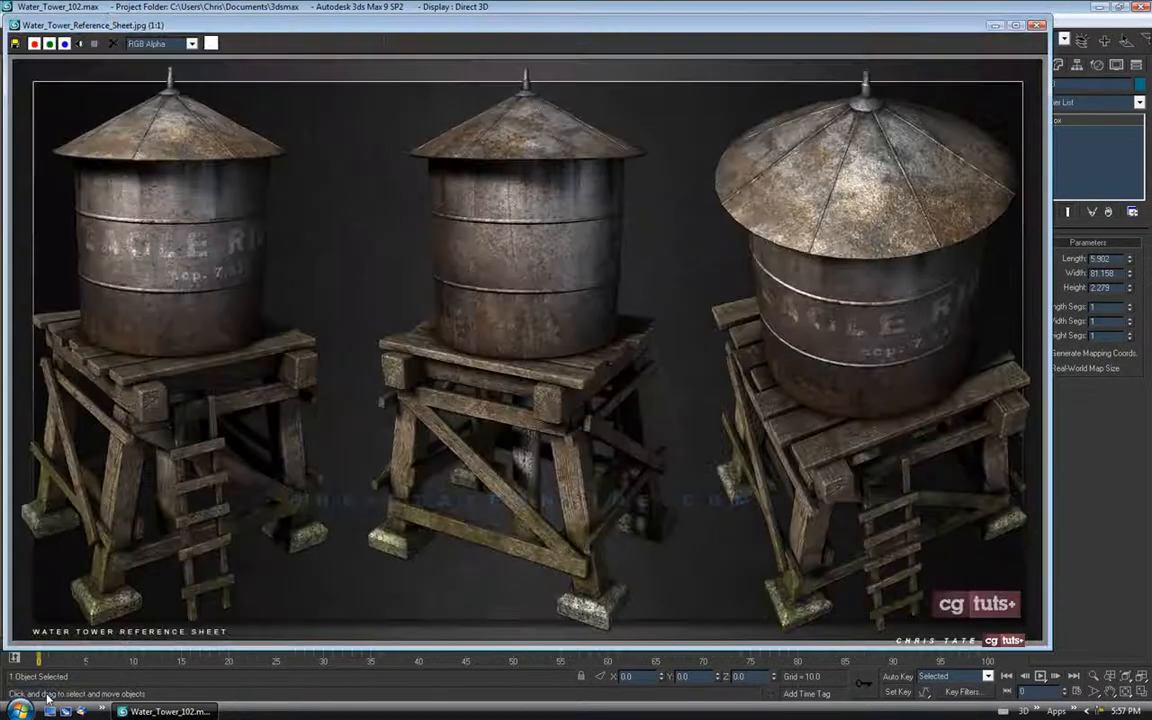
{"action": "left_click", "coordinate": [997, 27]}
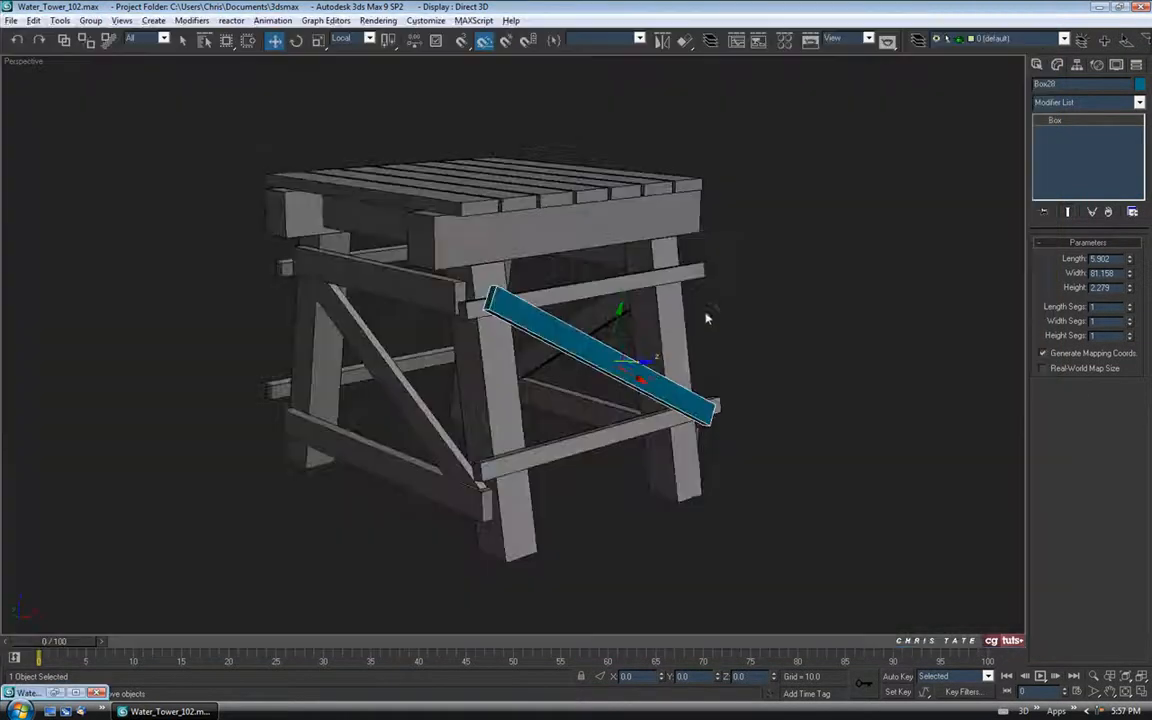
{"action": "middle_click_drag", "start_coordinate": [704, 316], "coordinate": [648, 321], "text": "alt"}
{"action": "left_click", "coordinate": [297, 40]}
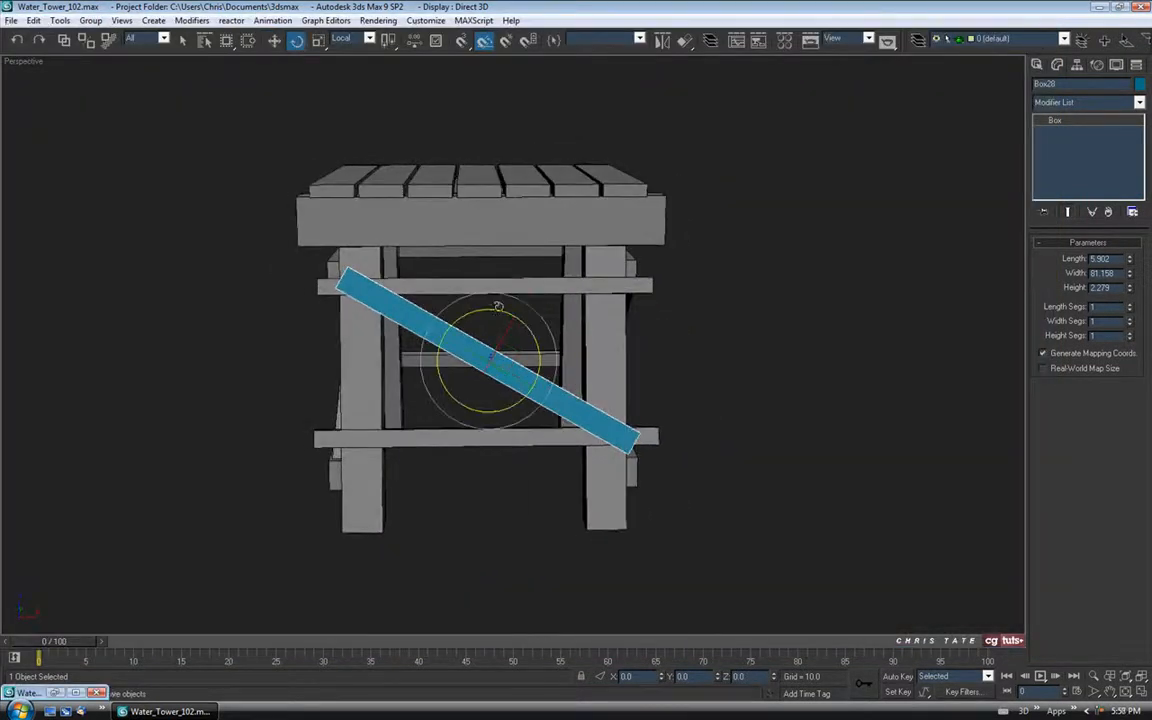
{"action": "middle_click_drag", "start_coordinate": [449, 276], "coordinate": [515, 295], "text": "alt"}
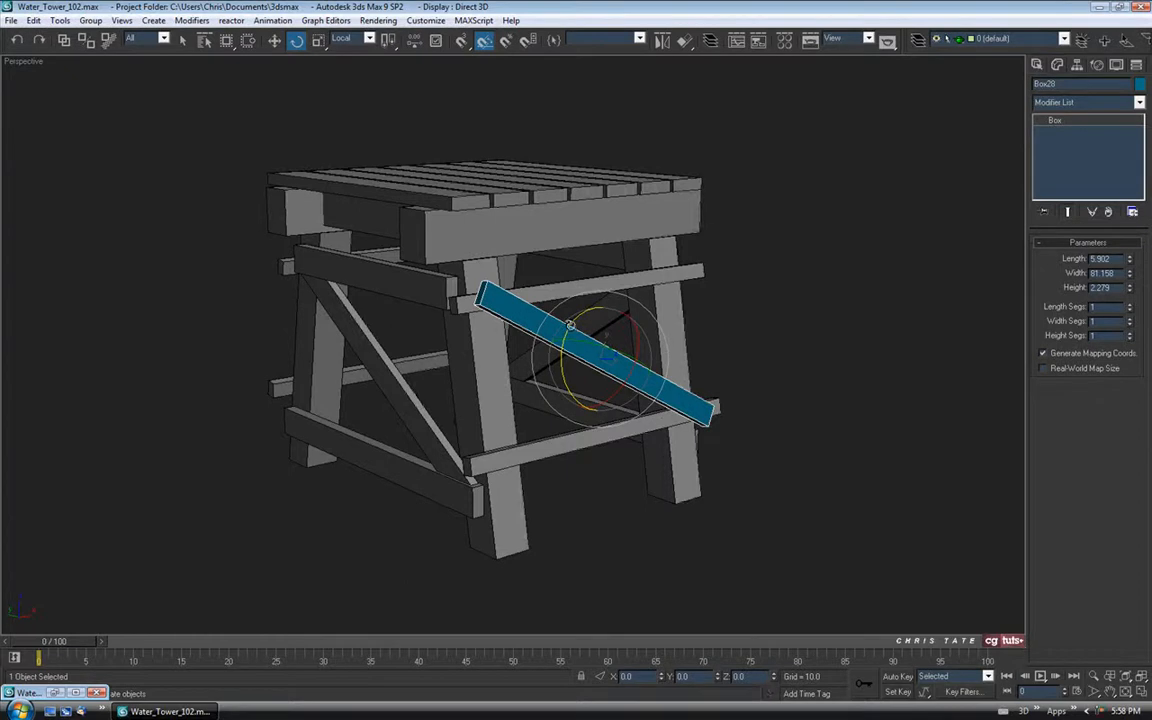
{"action": "middle_click_drag", "start_coordinate": [694, 314], "coordinate": [519, 101], "text": "alt"}
{"action": "middle_click_drag", "start_coordinate": [481, 216], "coordinate": [565, 277], "text": "alt"}
{"action": "middle_click_drag", "start_coordinate": [570, 349], "coordinate": [644, 332], "text": "alt"}
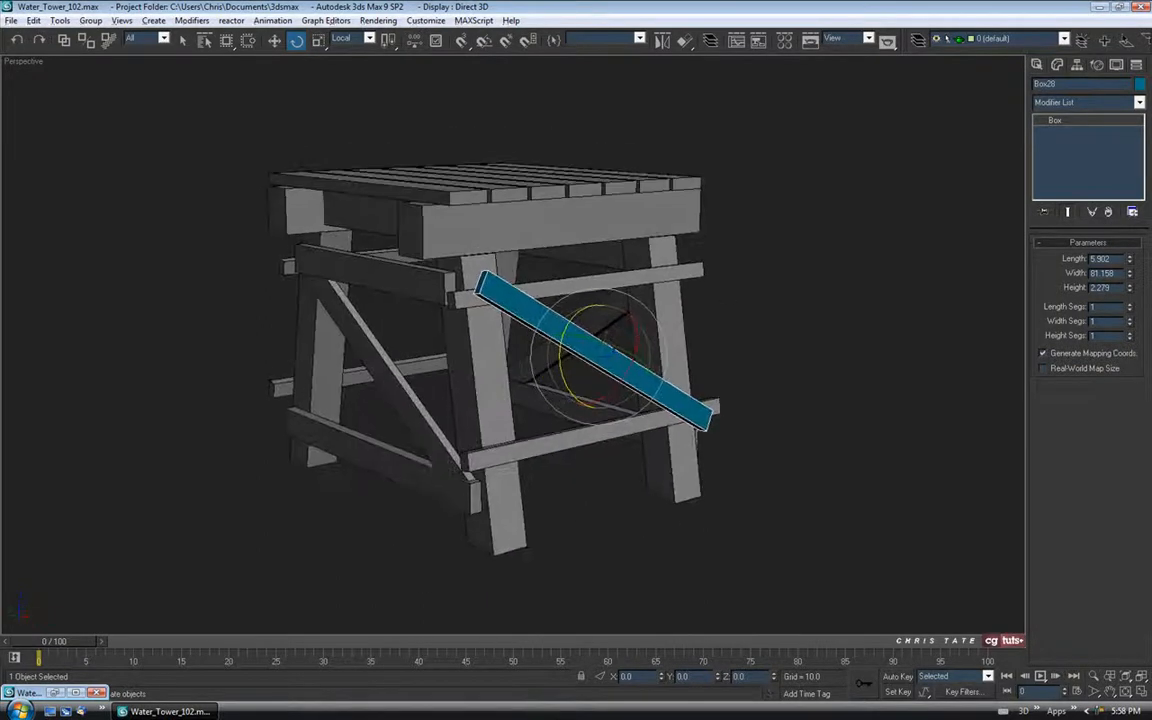
Set the brace's object color to black and assign it the 01 - Default material.
{"action": "left_click", "coordinate": [1139, 84]}
{"action": "left_click", "coordinate": [645, 430]}
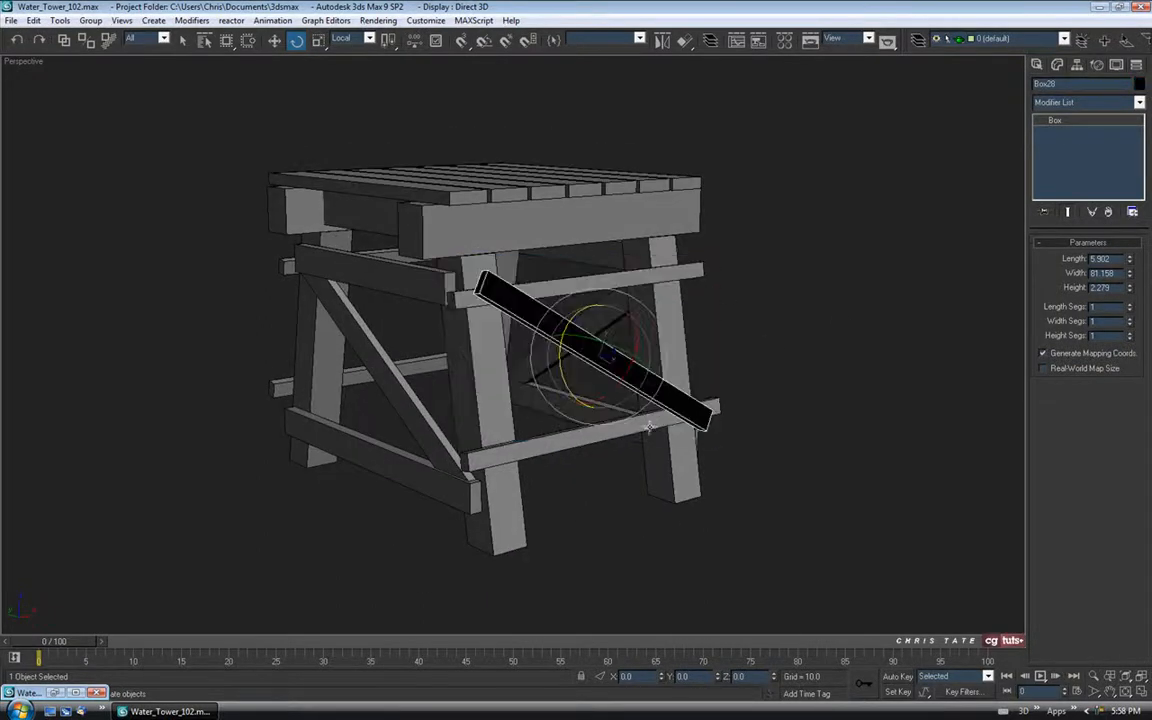
{"action": "key", "text": "m"}
{"action": "left_click", "coordinate": [91, 263]}
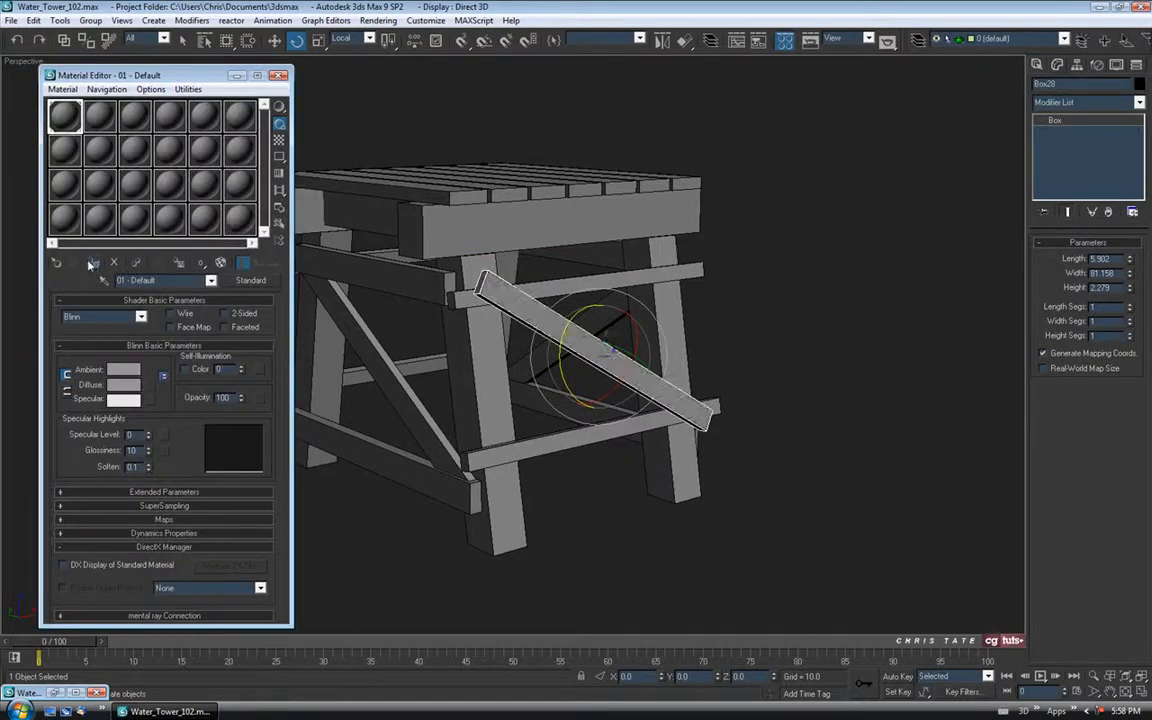
Clone the diagonal brace along its local Z axis as one Copy placed beyond the stand's opposite side.
{"action": "left_click", "coordinate": [279, 76]}
{"action": "key", "text": "w"}
{"action": "middle_click_drag", "start_coordinate": [525, 240], "coordinate": [527, 274], "text": "alt"}
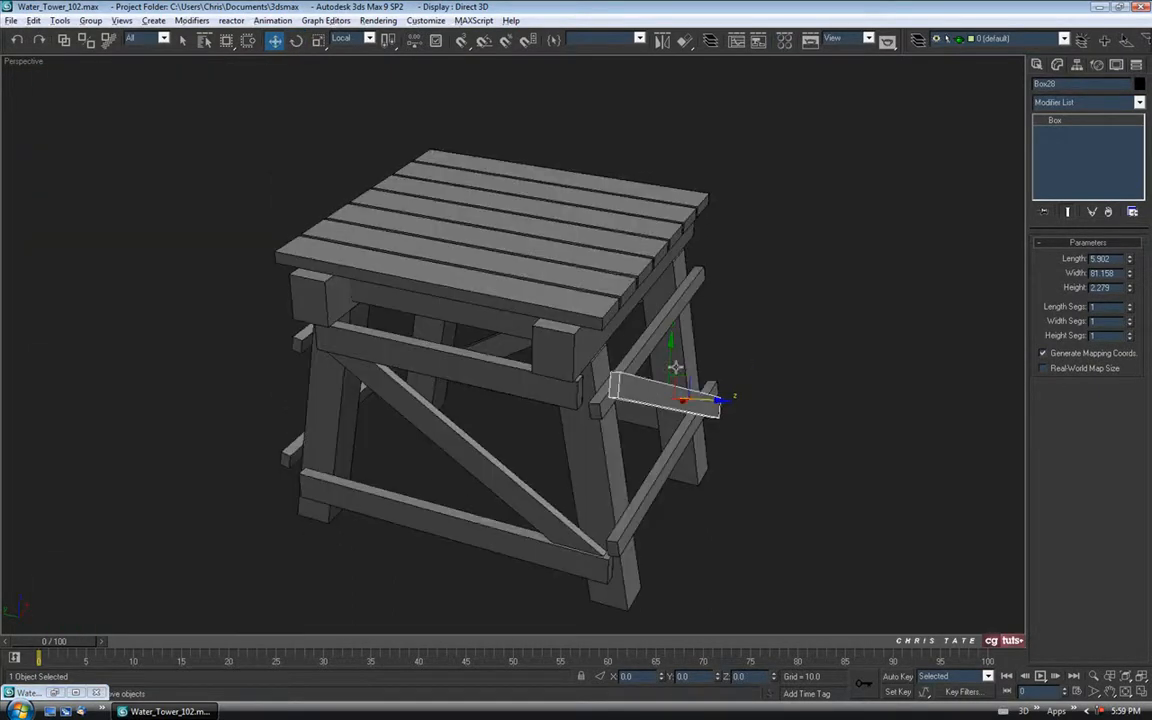
{"action": "mouse_move", "coordinate": [718, 401]}
{"action": "left_mouse_down", "text": "shift"}
{"action": "mouse_move", "coordinate": [514, 391]}
{"action": "mouse_move", "coordinate": [340, 364]}
{"action": "left_mouse_up", "text": "shift"}
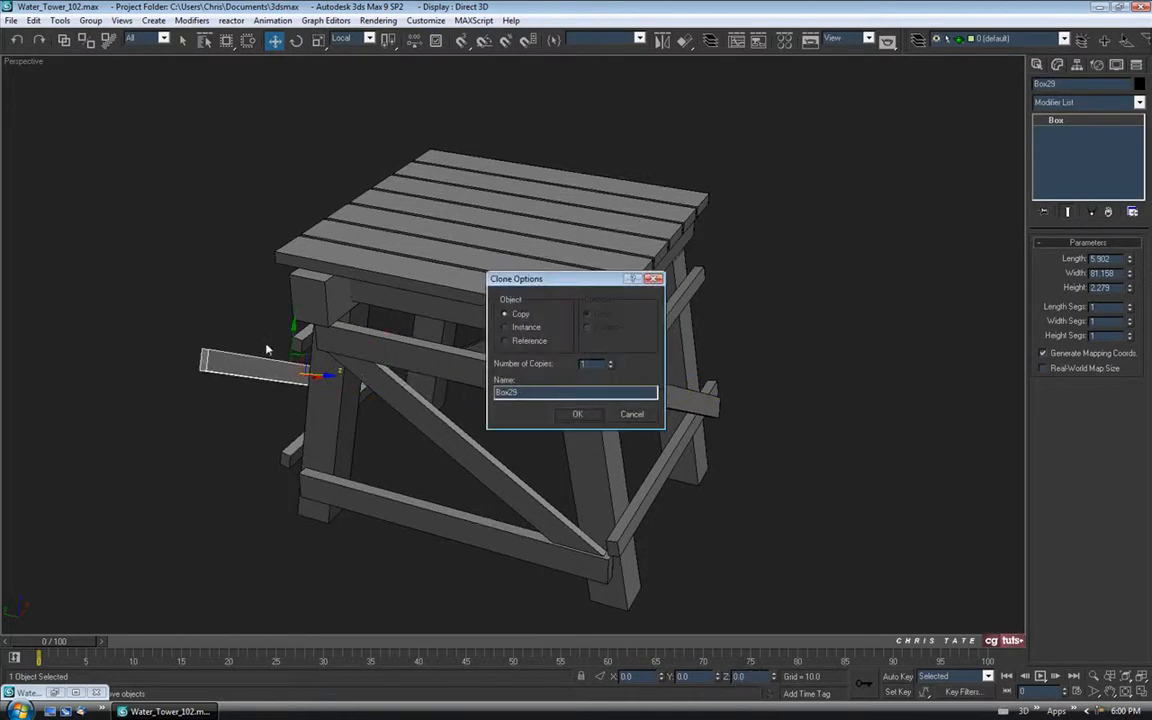
{"action": "left_click", "coordinate": [577, 416]}
In the Left view, move the copied brace up and closer to the rails on the opposite side.
{"action": "mouse_move", "coordinate": [450, 378]}
{"action": "middle_mouse_down", "text": "alt"}
{"action": "mouse_move", "coordinate": [571, 386]}
{"action": "mouse_move", "coordinate": [470, 411]}
{"action": "mouse_move", "coordinate": [537, 416]}
{"action": "middle_mouse_up", "text": "alt"}
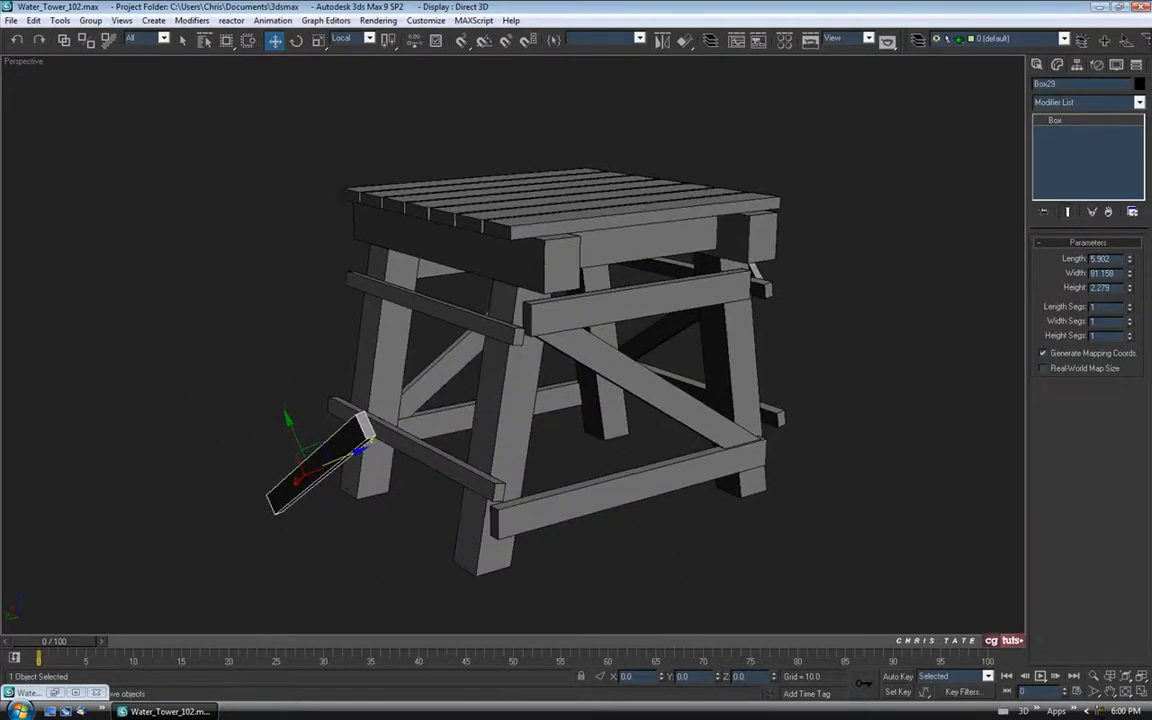
{"action": "left_click", "coordinate": [1141, 693]}
{"action": "right_click", "coordinate": [350, 510]}
{"action": "scroll", "coordinate": [398, 483], "scroll_direction": "down", "scroll_amount": 5}
{"action": "middle_click_drag", "start_coordinate": [342, 480], "coordinate": [404, 487]}
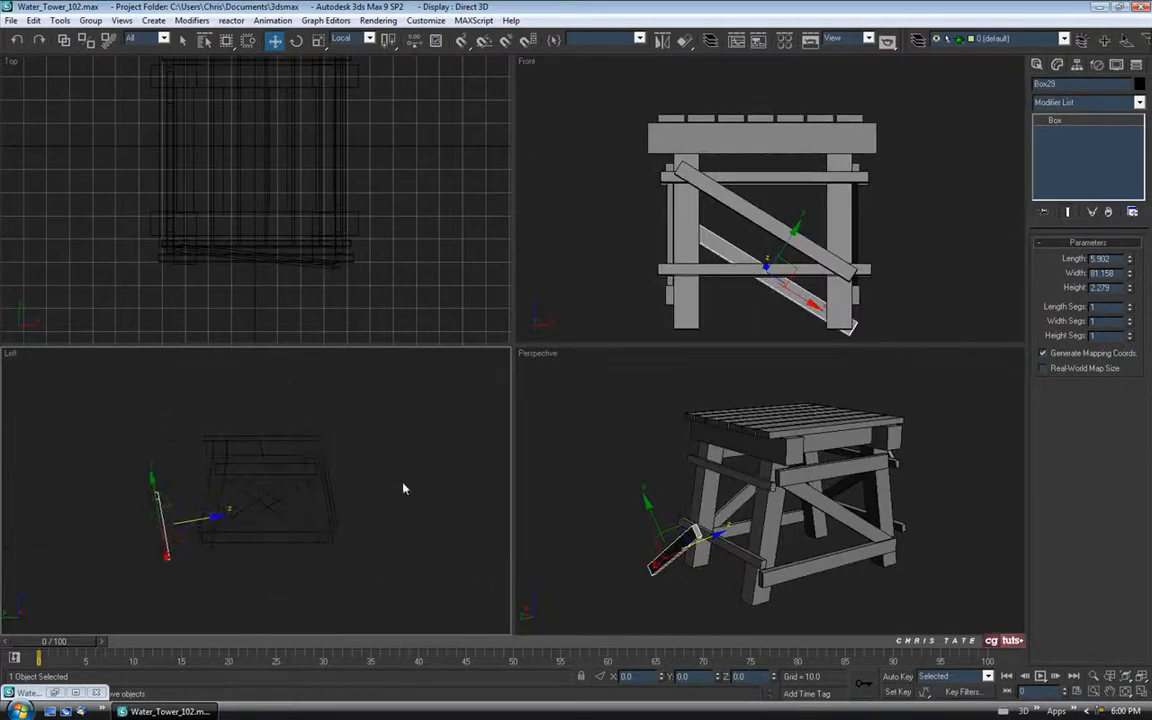
{"action": "left_click", "coordinate": [1146, 692]}
{"action": "middle_click_drag", "start_coordinate": [604, 394], "coordinate": [608, 462]}
{"action": "scroll", "coordinate": [563, 424], "scroll_direction": "up", "scroll_amount": 3}
{"action": "middle_click_drag", "start_coordinate": [431, 476], "coordinate": [505, 349]}
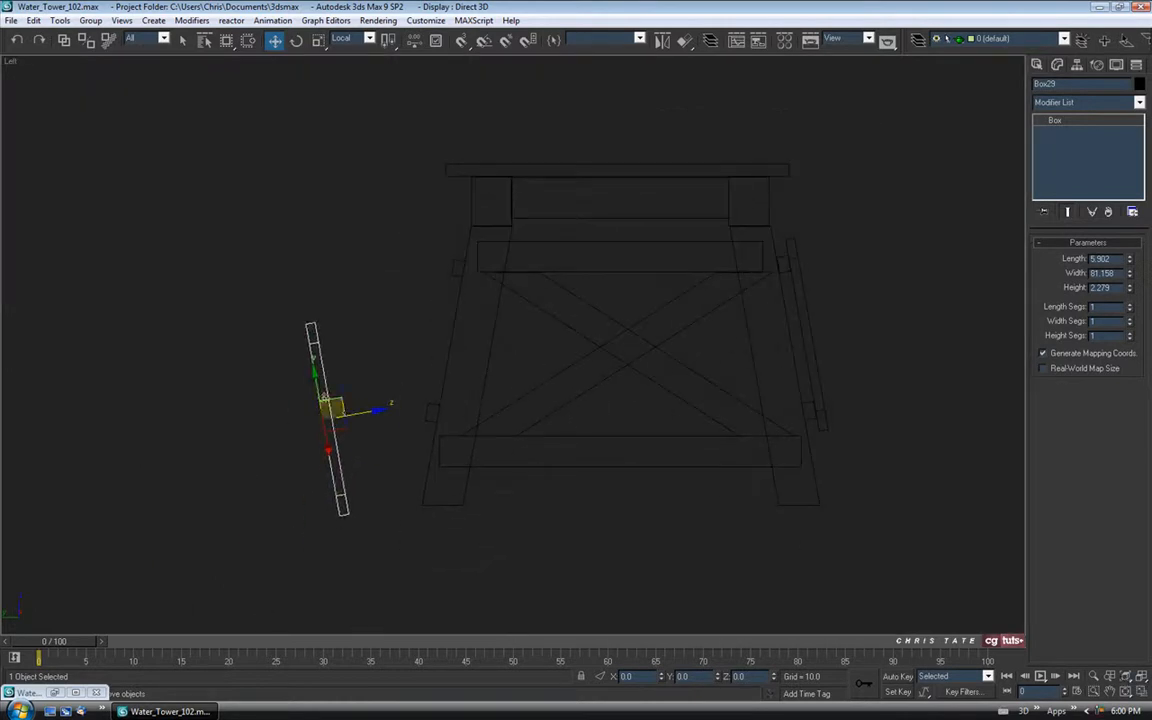
{"action": "left_click_drag", "start_coordinate": [331, 375], "coordinate": [442, 312]}
Rotate the copied brace in the Left view so it leans the same way as the adjacent leg.
{"action": "scroll", "coordinate": [466, 275], "scroll_direction": "up", "scroll_amount": 2}
{"action": "middle_click_drag", "start_coordinate": [466, 275], "coordinate": [487, 303]}
{"action": "key", "text": "e"}
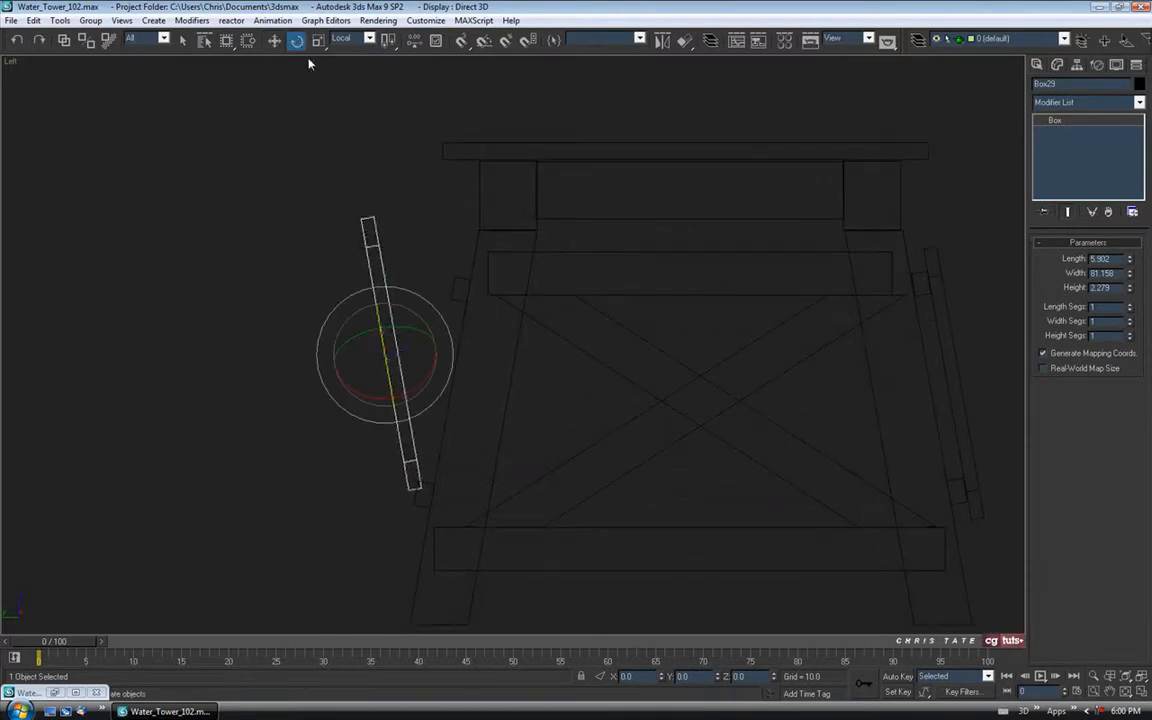
{"action": "left_click_drag", "start_coordinate": [437, 314], "coordinate": [453, 336]}
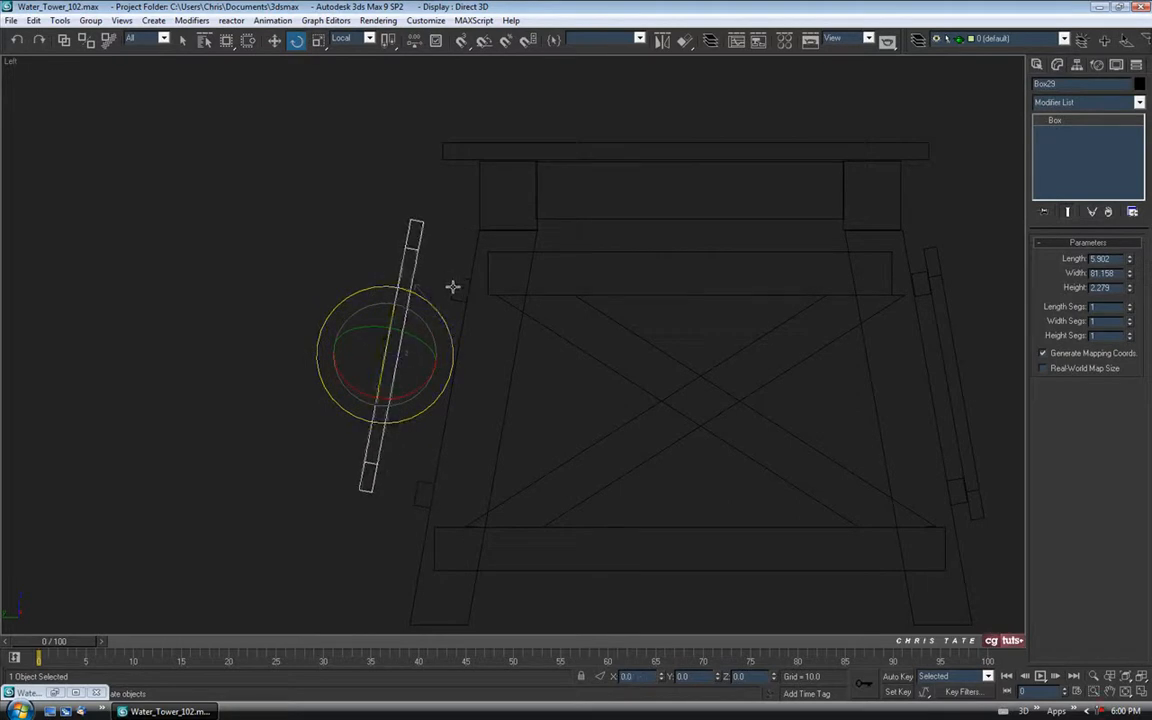
Move the copied brace closer to the rails and rotate it about -0.99 degrees to match the leg's slope.
{"action": "left_click", "coordinate": [275, 41]}
{"action": "left_click_drag", "start_coordinate": [416, 361], "coordinate": [459, 371]}
{"action": "scroll", "coordinate": [482, 360], "scroll_direction": "up", "scroll_amount": 5}
{"action": "left_click_drag", "start_coordinate": [420, 287], "coordinate": [419, 291]}
{"action": "key", "text": "e"}
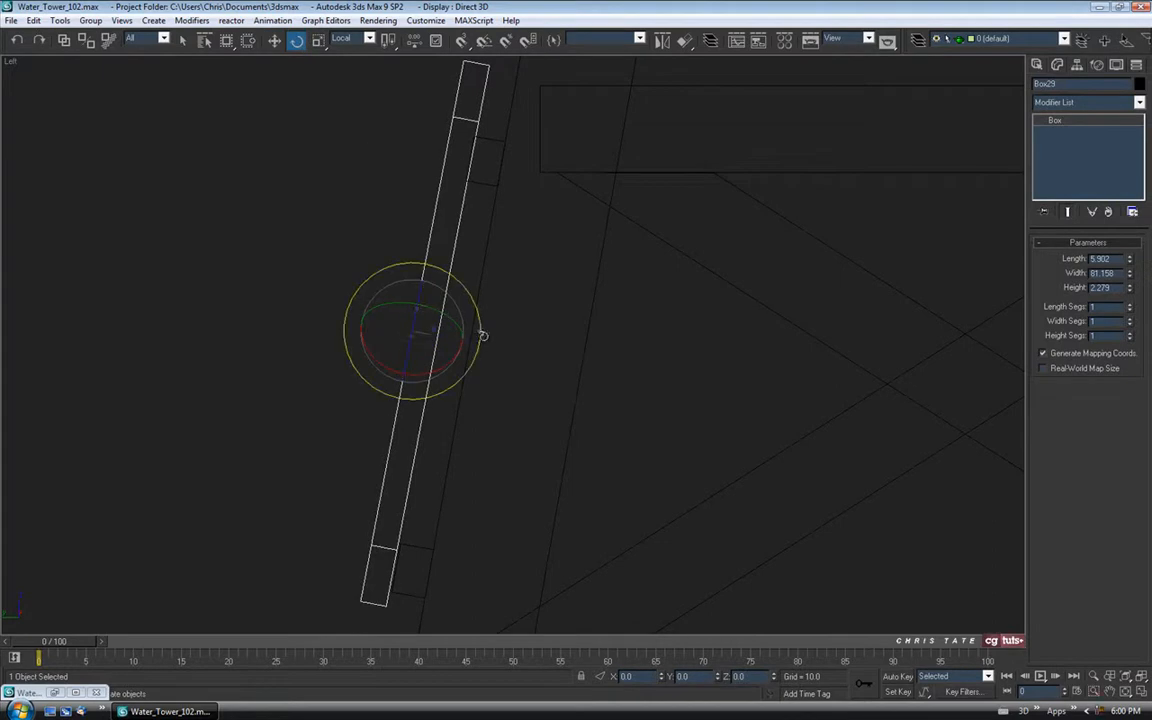
{"action": "left_click_drag", "start_coordinate": [481, 333], "coordinate": [482, 334]}
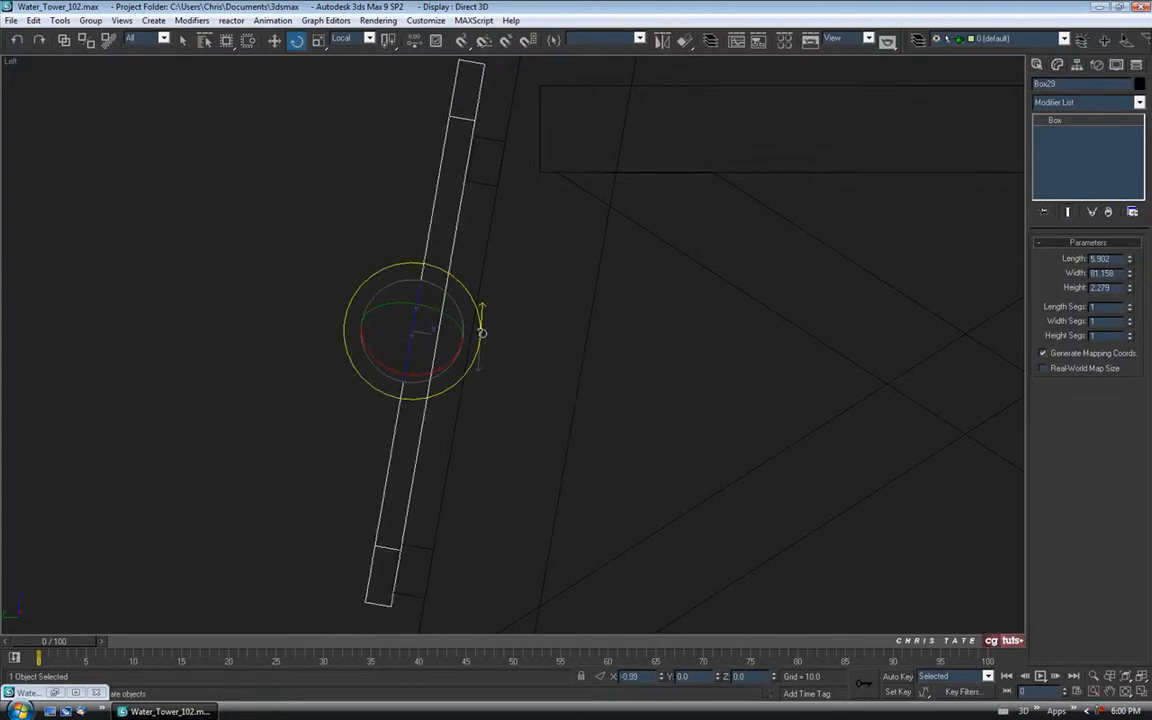
In the Front view, switch to the View coordinate system and center the copied brace between the two legs.
{"action": "key", "text": "alt+w"}
{"action": "right_click", "coordinate": [787, 512]}
{"action": "right_click", "coordinate": [695, 158]}
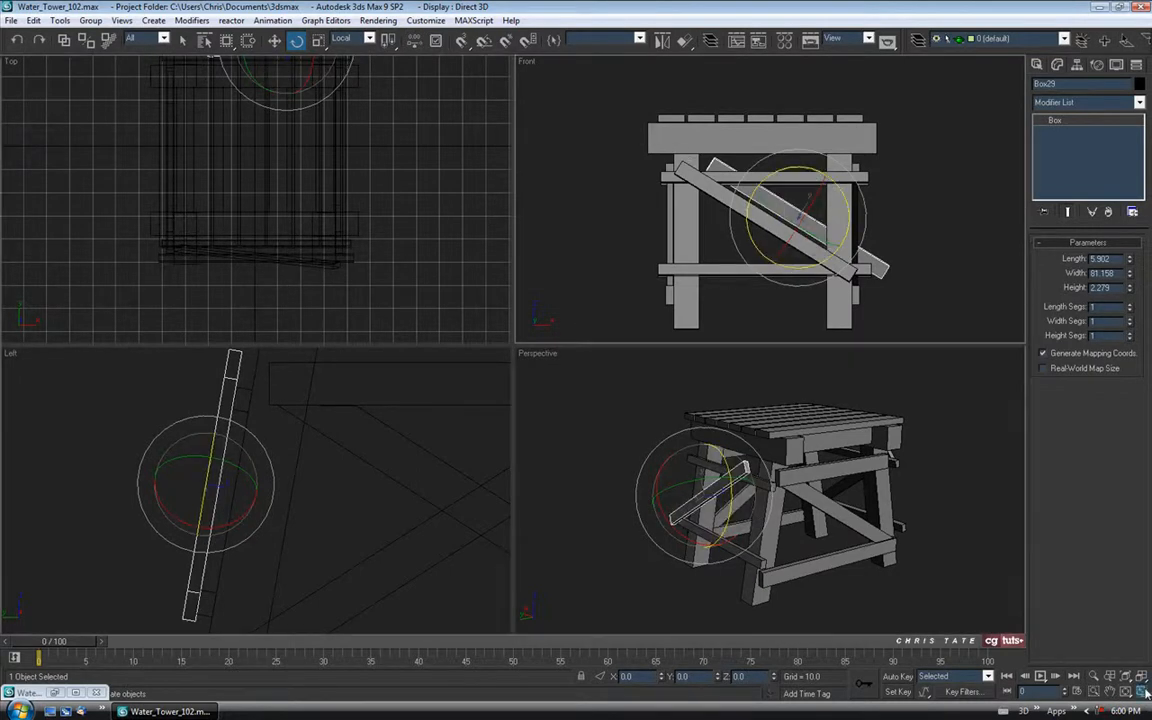
{"action": "key", "text": "alt+w"}
{"action": "left_click", "coordinate": [274, 40]}
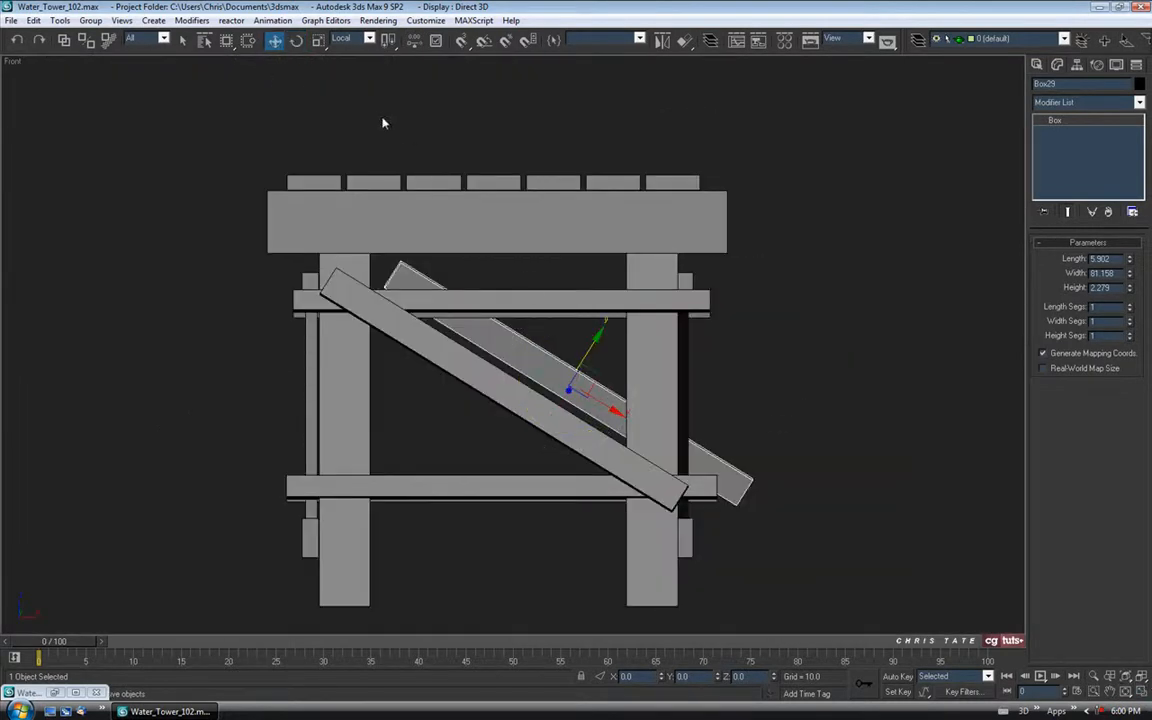
{"action": "left_click", "coordinate": [369, 39]}
{"action": "left_click", "coordinate": [360, 50]}
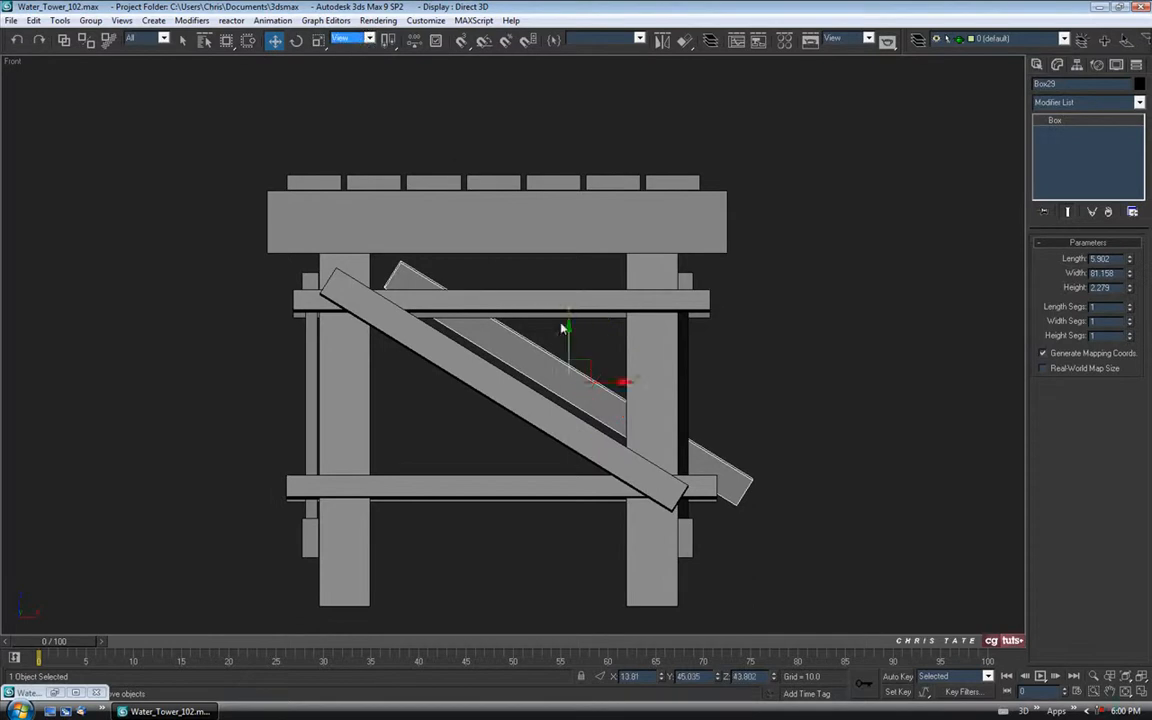
{"action": "left_click_drag", "start_coordinate": [612, 392], "coordinate": [502, 345]}
Check the reference sheet, then rotate the copied brace about 67.84 degrees around its local Z axis to reverse its diagonal.
{"action": "key", "text": "p"}
{"action": "middle_click_drag", "start_coordinate": [654, 468], "coordinate": [733, 438], "text": "alt"}
{"action": "left_click", "coordinate": [58, 693]}
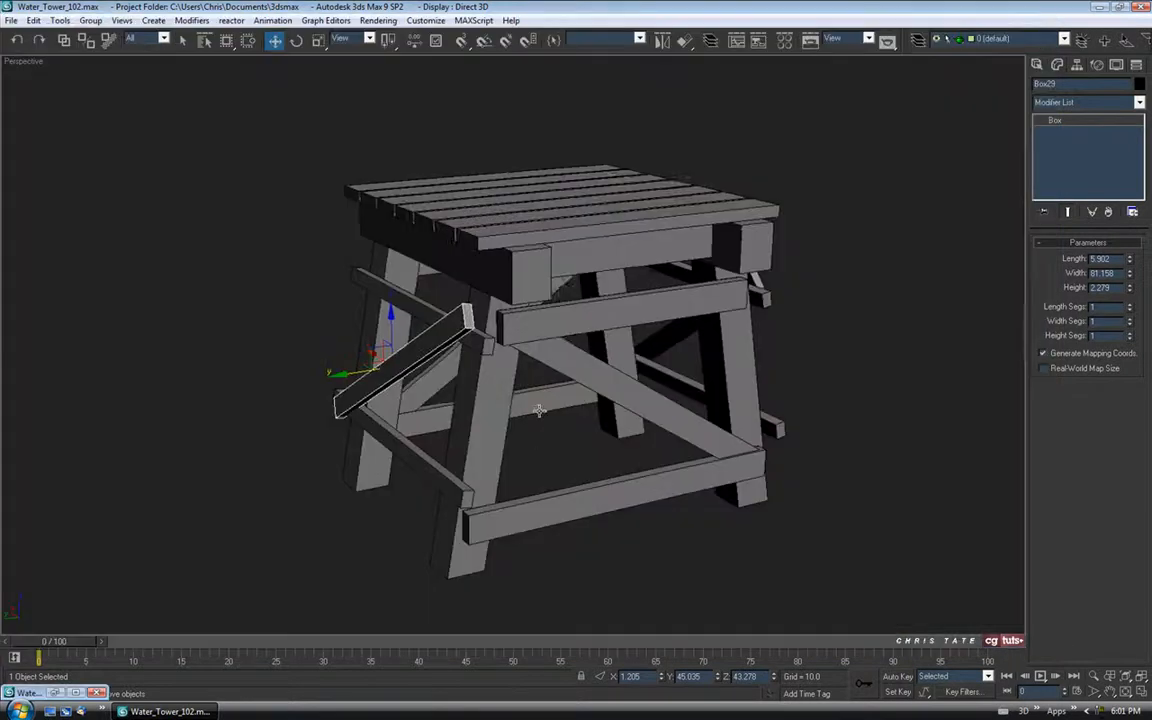
{"action": "middle_click_drag", "start_coordinate": [520, 400], "coordinate": [442, 322], "text": "alt"}
{"action": "key", "text": "e"}
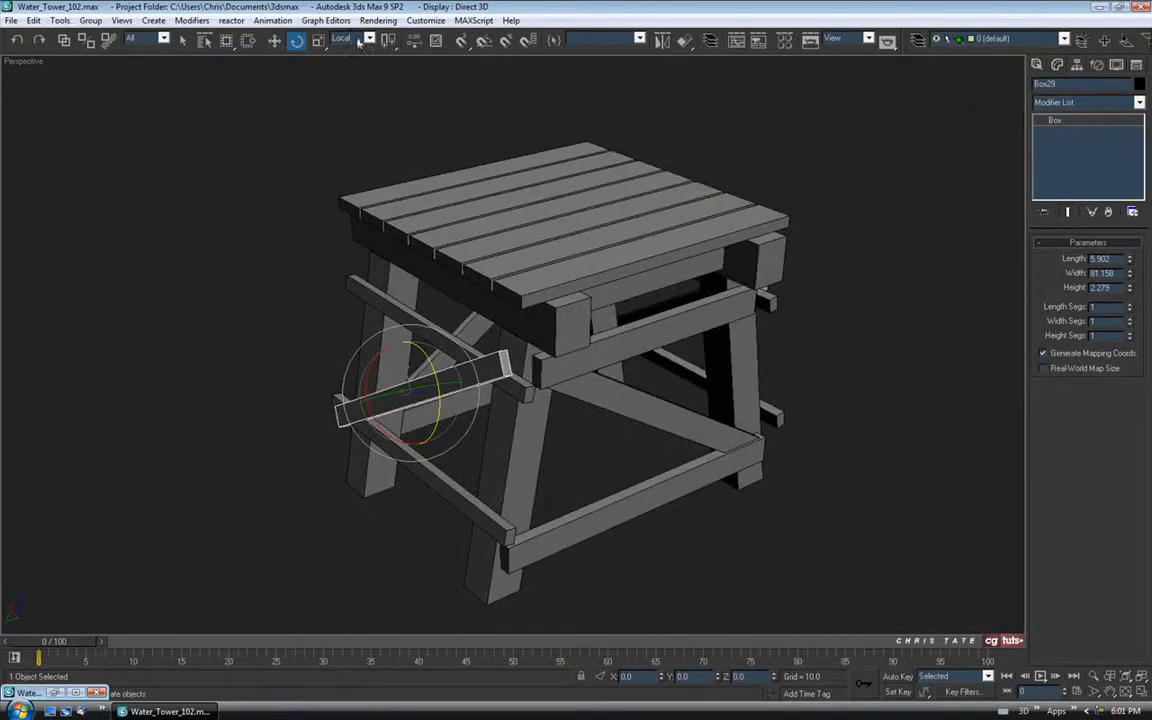
{"action": "left_click_drag", "start_coordinate": [435, 378], "coordinate": [451, 451]}
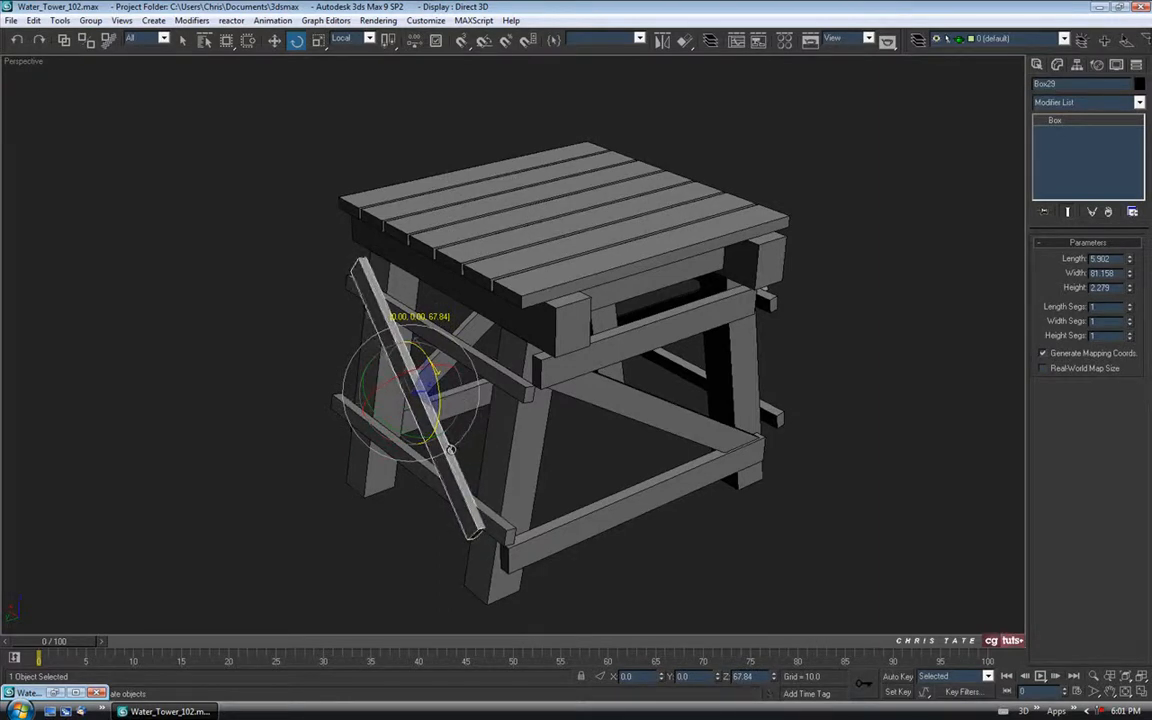
Move the copied brace to about X 0.362, Y 45.35, Z 42.1 so it rests against the outer rails.
{"action": "middle_click_drag", "start_coordinate": [451, 451], "coordinate": [581, 398], "text": "alt"}
{"action": "left_click", "coordinate": [272, 40]}
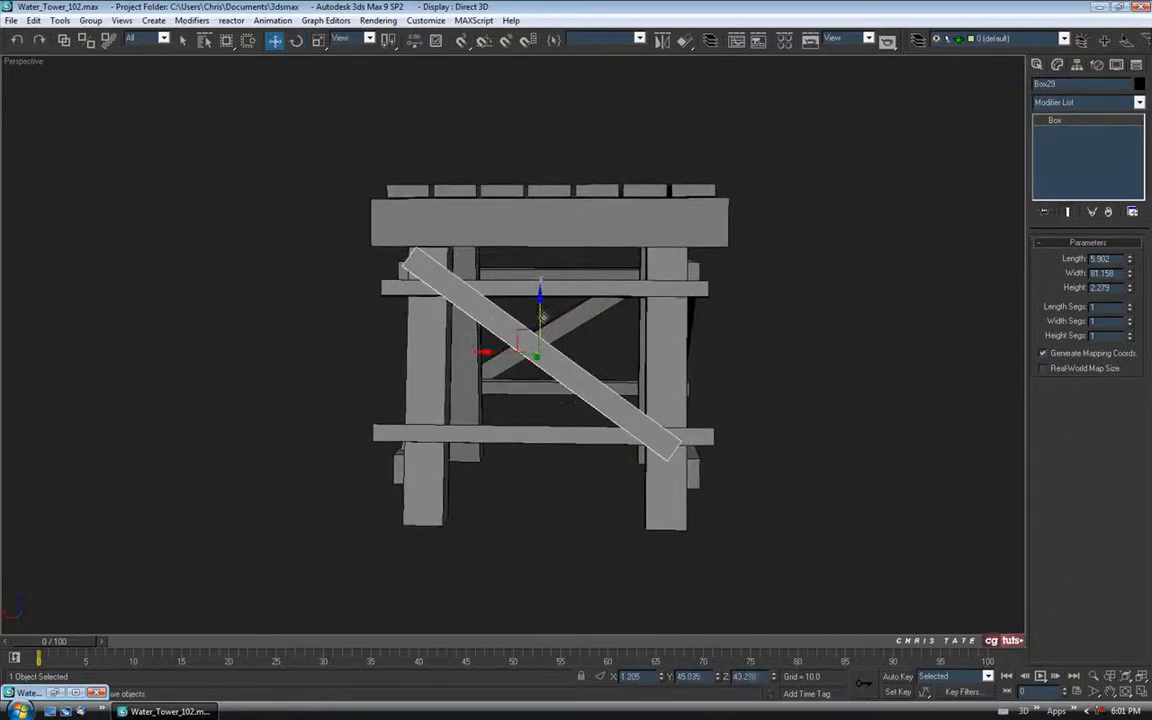
{"action": "middle_click_drag", "start_coordinate": [496, 370], "coordinate": [553, 351], "text": "alt"}
{"action": "scroll", "coordinate": [400, 356], "scroll_direction": "up", "scroll_amount": 4}
{"action": "middle_click_drag", "start_coordinate": [400, 356], "coordinate": [436, 330]}
{"action": "left_click_drag", "start_coordinate": [310, 360], "coordinate": [306, 360]}
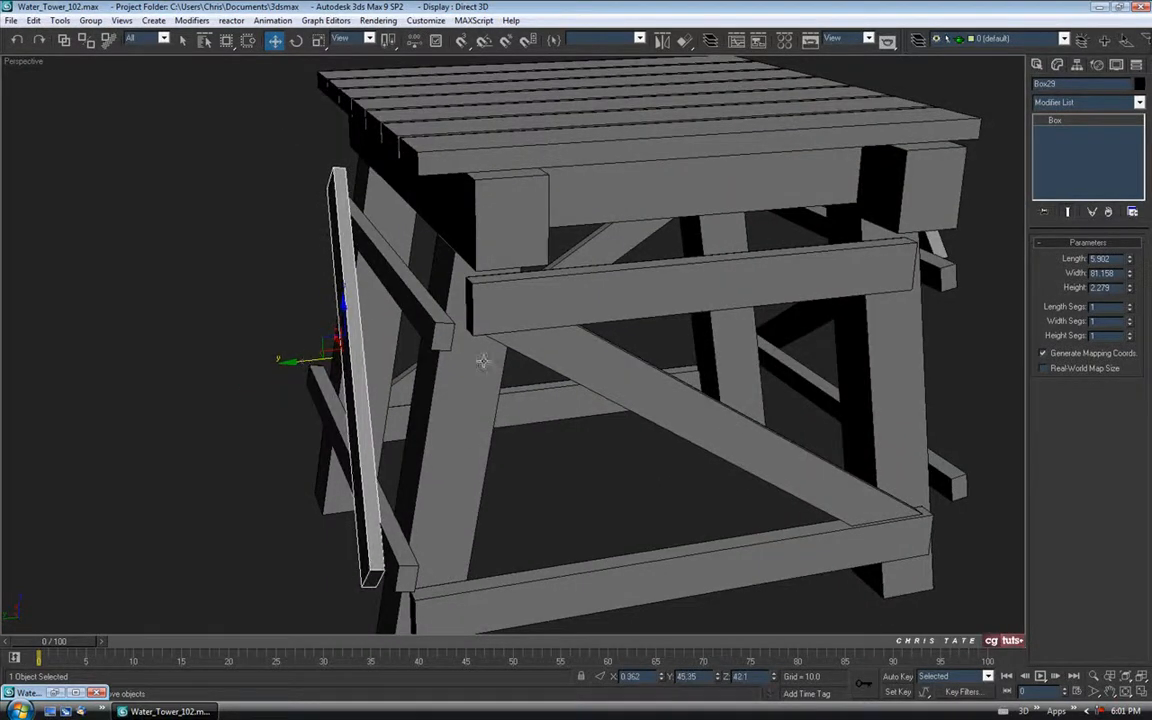
Deselect the brace and compare the braces on all sides of the stand with the reference sheet.
{"action": "middle_click_drag", "start_coordinate": [483, 361], "coordinate": [469, 347], "text": "alt"}
{"action": "left_click", "coordinate": [279, 200]}
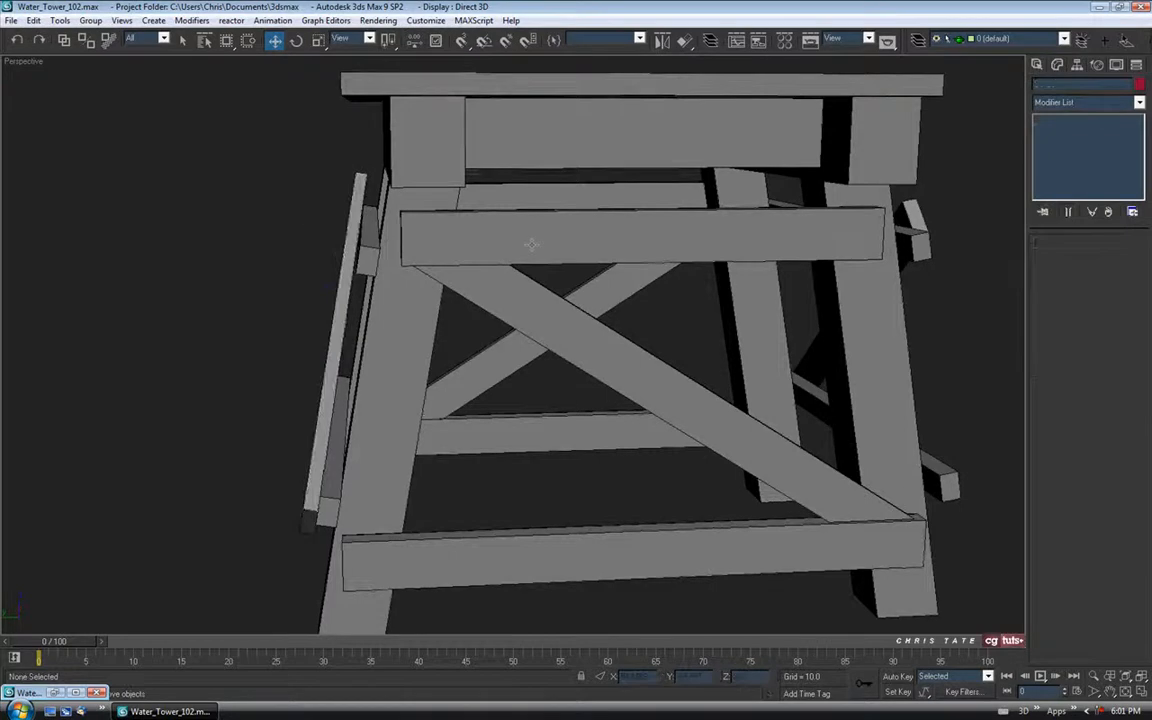
{"action": "scroll", "coordinate": [674, 270], "scroll_direction": "down", "scroll_amount": 4}
{"action": "middle_click_drag", "start_coordinate": [674, 270], "coordinate": [638, 275], "text": "alt"}
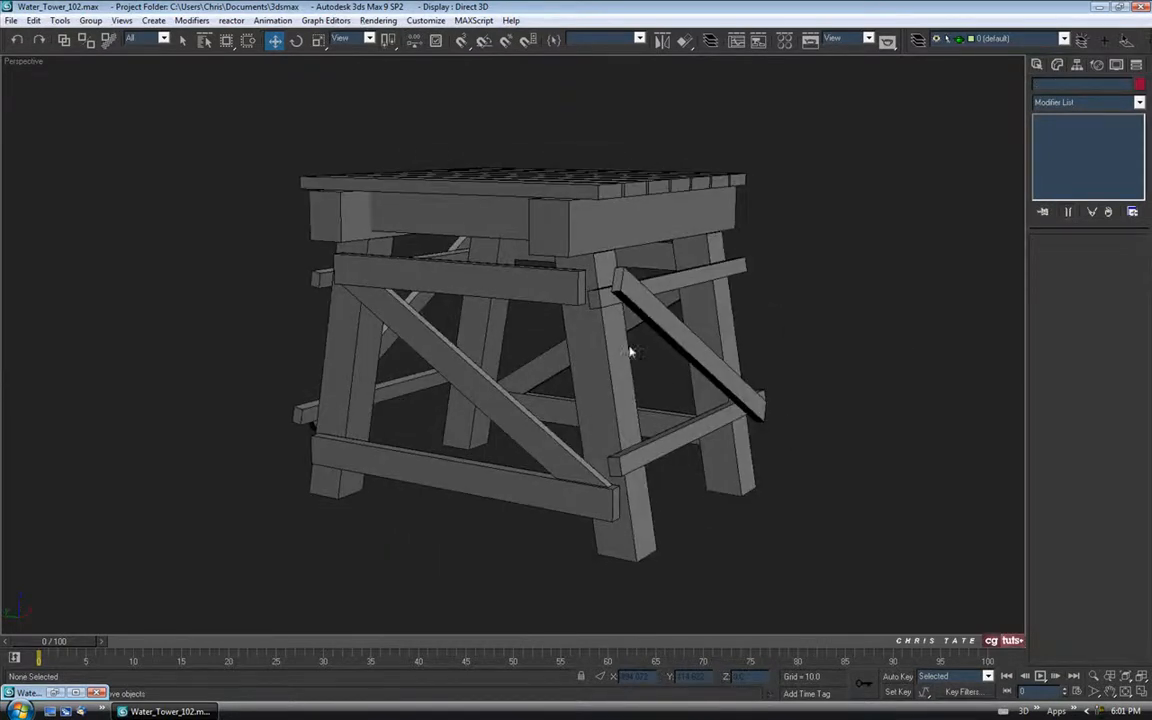
{"action": "middle_click_drag", "start_coordinate": [595, 330], "coordinate": [530, 260], "text": "alt"}
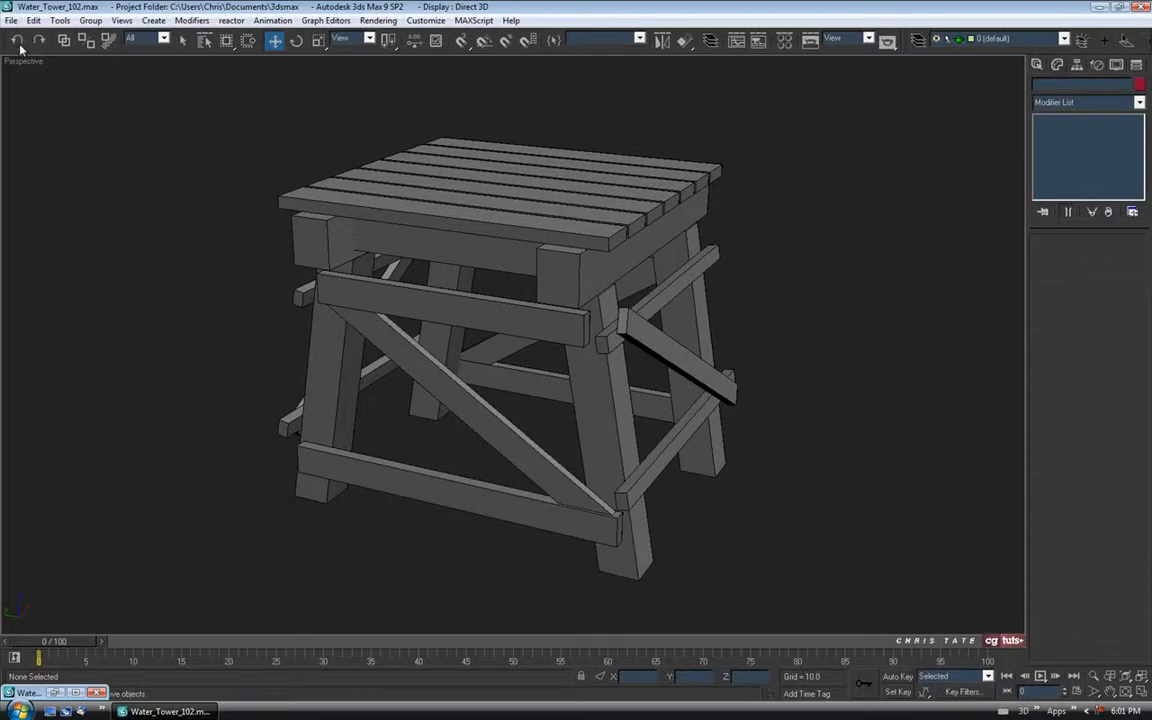
{"action": "left_click", "coordinate": [52, 693]}
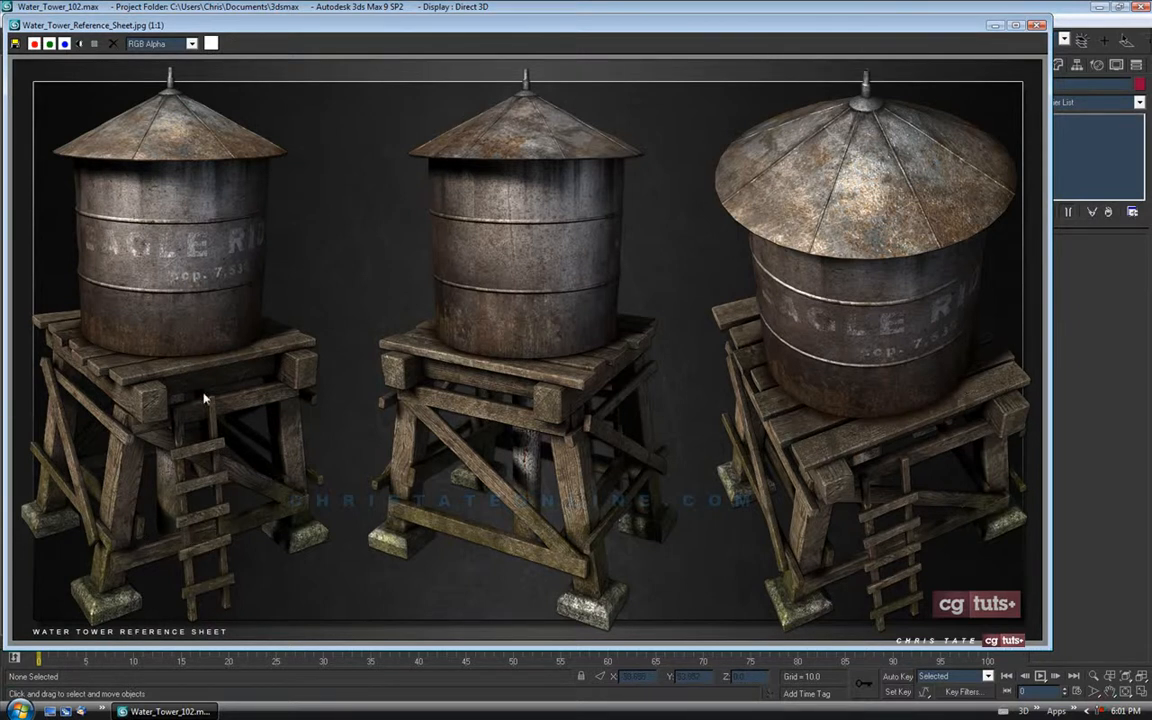
{"action": "left_click", "coordinate": [997, 25]}
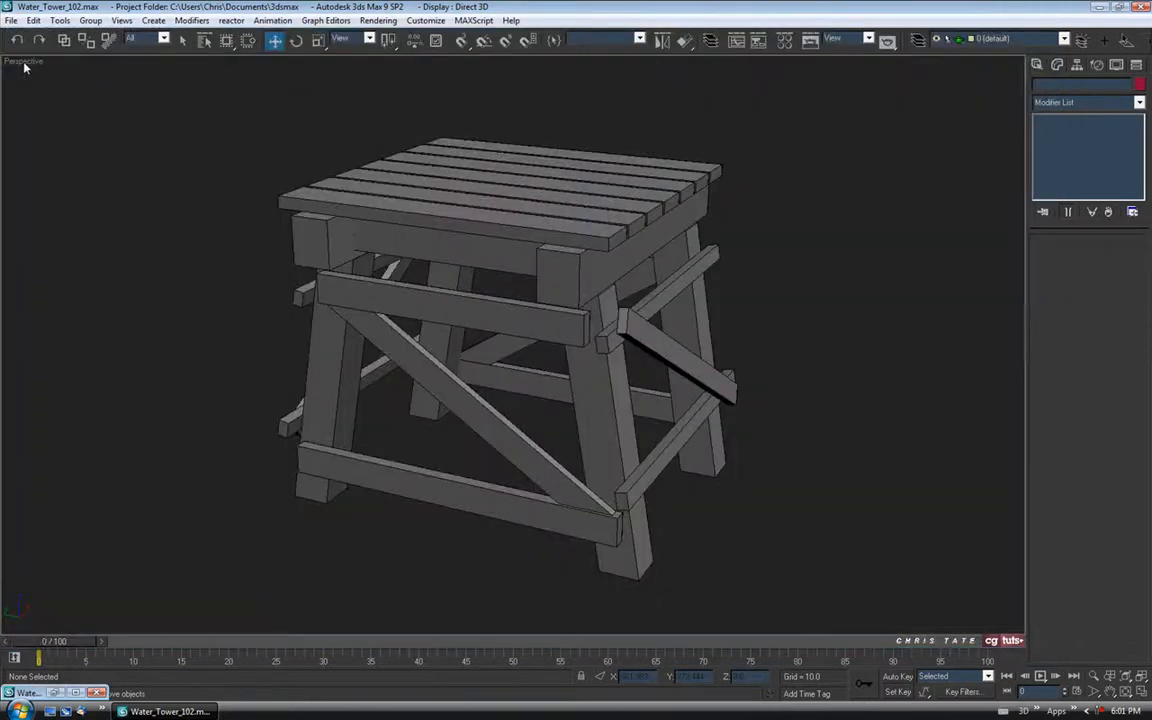
Save the scene as Water_Tower_103.max and check the reference sheet again.
{"action": "left_click", "coordinate": [10, 20]}
{"action": "left_click", "coordinate": [41, 118]}
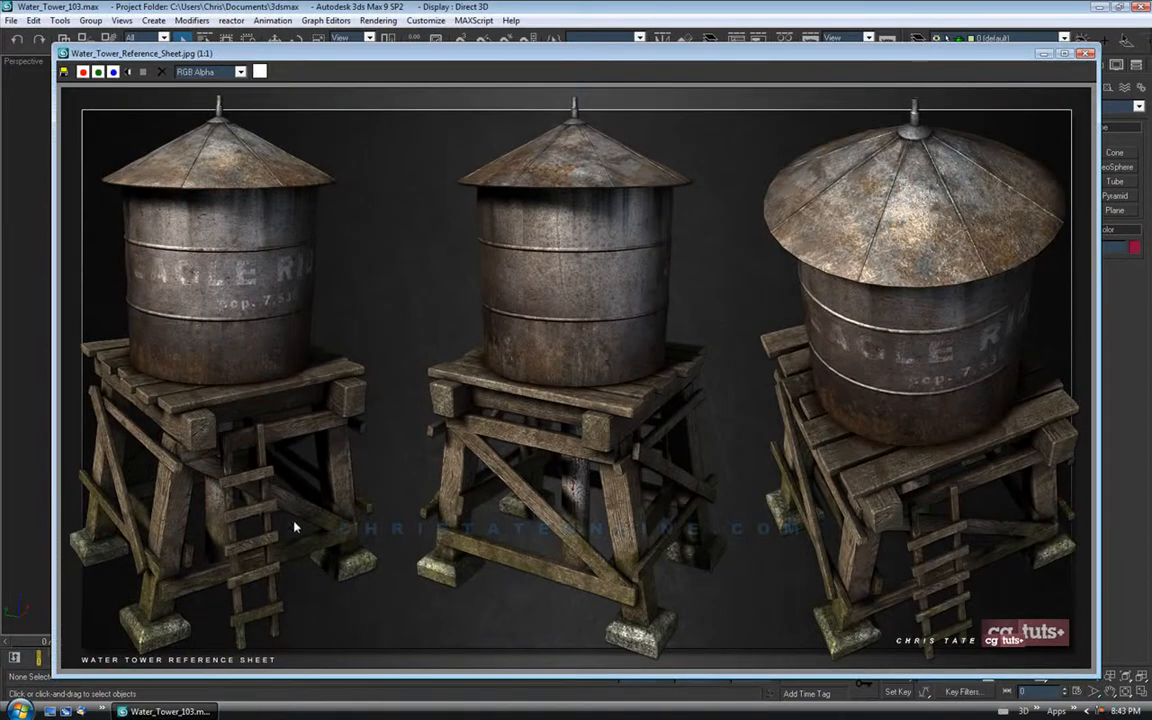
{"action": "left_click", "coordinate": [1041, 55]}
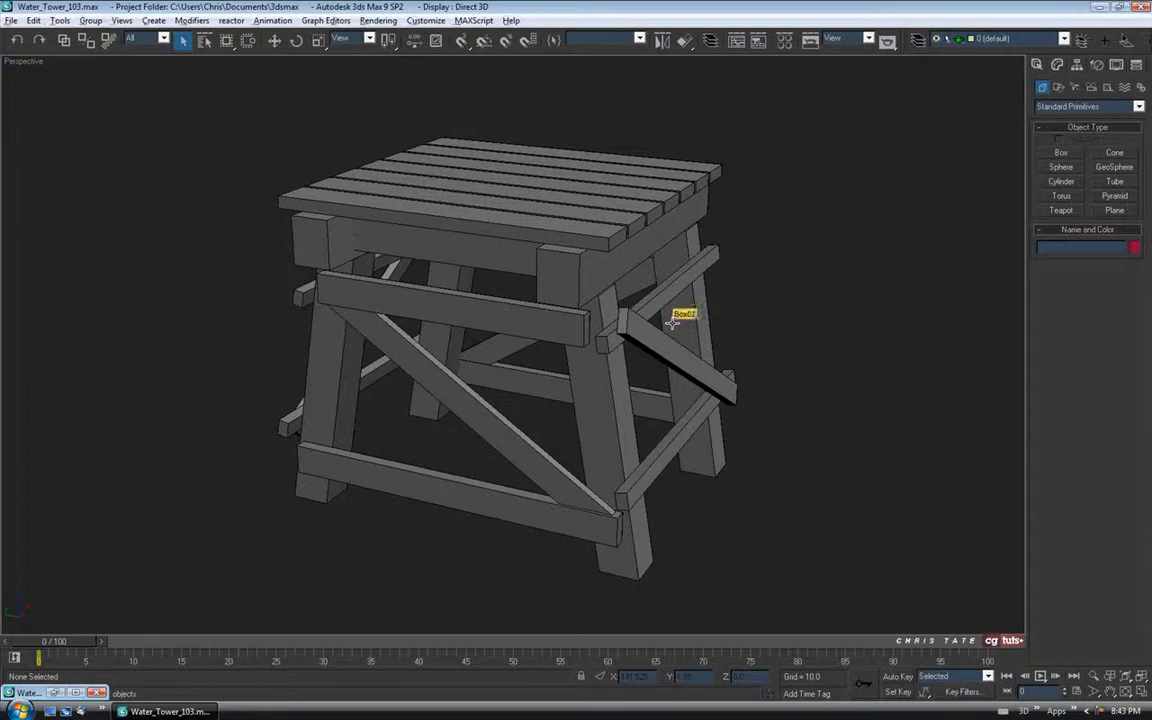
In the Front view, create a horizontal box beam about 6.3 long, 80.027 wide and 3.351 high across both legs.
{"action": "key", "text": "alt+w"}
{"action": "right_click", "coordinate": [715, 244]}
{"action": "key", "text": "alt+w"}
{"action": "middle_click_drag", "start_coordinate": [665, 355], "coordinate": [697, 306]}
{"action": "left_click", "coordinate": [1061, 154]}
{"action": "middle_click_drag", "start_coordinate": [522, 405], "coordinate": [515, 405]}
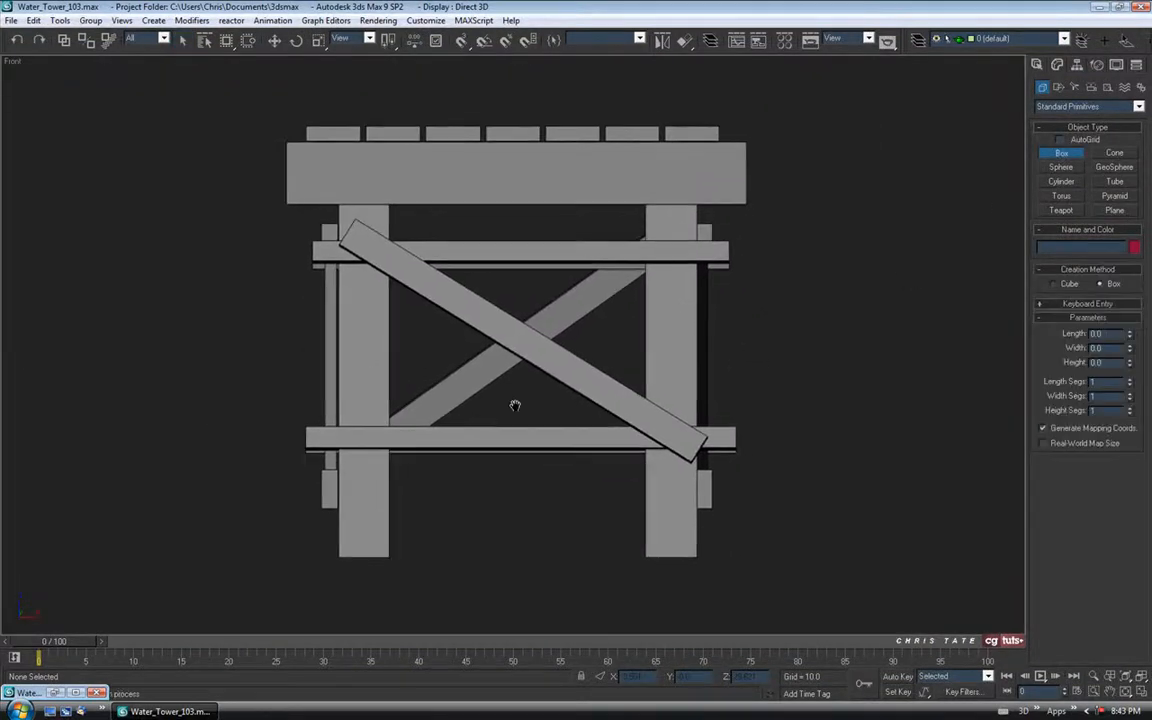
{"action": "left_click_drag", "start_coordinate": [300, 368], "coordinate": [708, 398]}
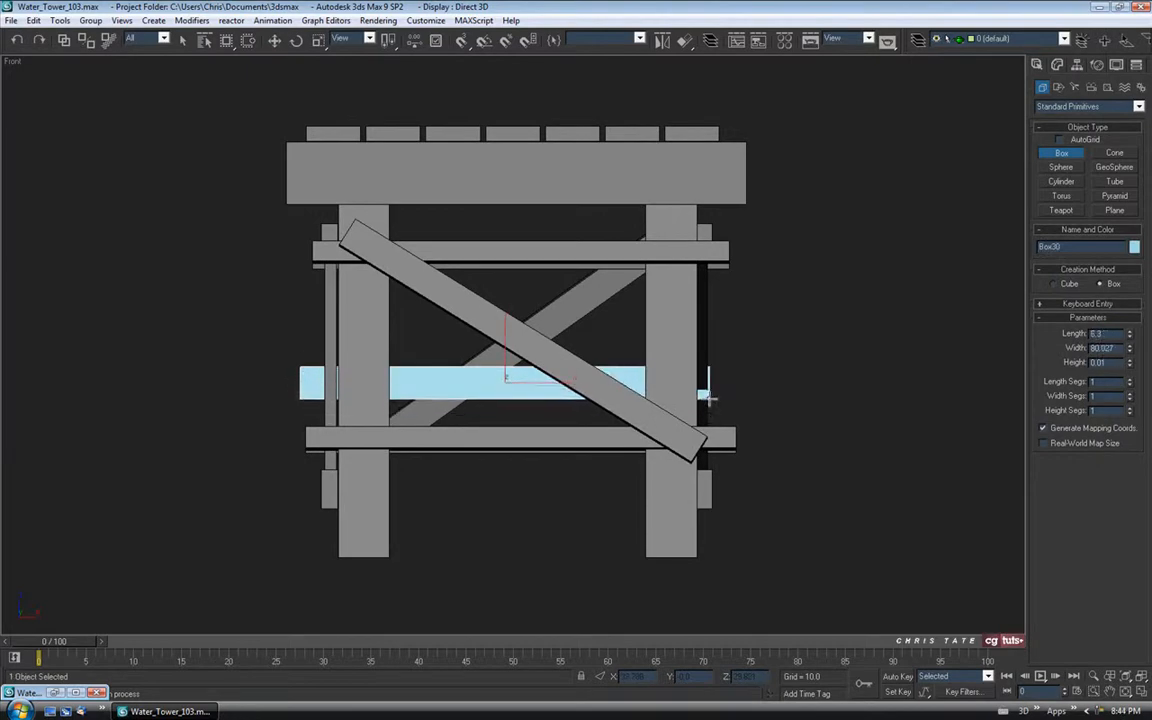
{"action": "left_click", "coordinate": [708, 380]}
In the Left view, move the new beam to the inner edge of one leg, just above the lower rail.
{"action": "left_click", "coordinate": [1139, 694]}
{"action": "scroll", "coordinate": [381, 481], "scroll_direction": "down", "scroll_amount": 6}
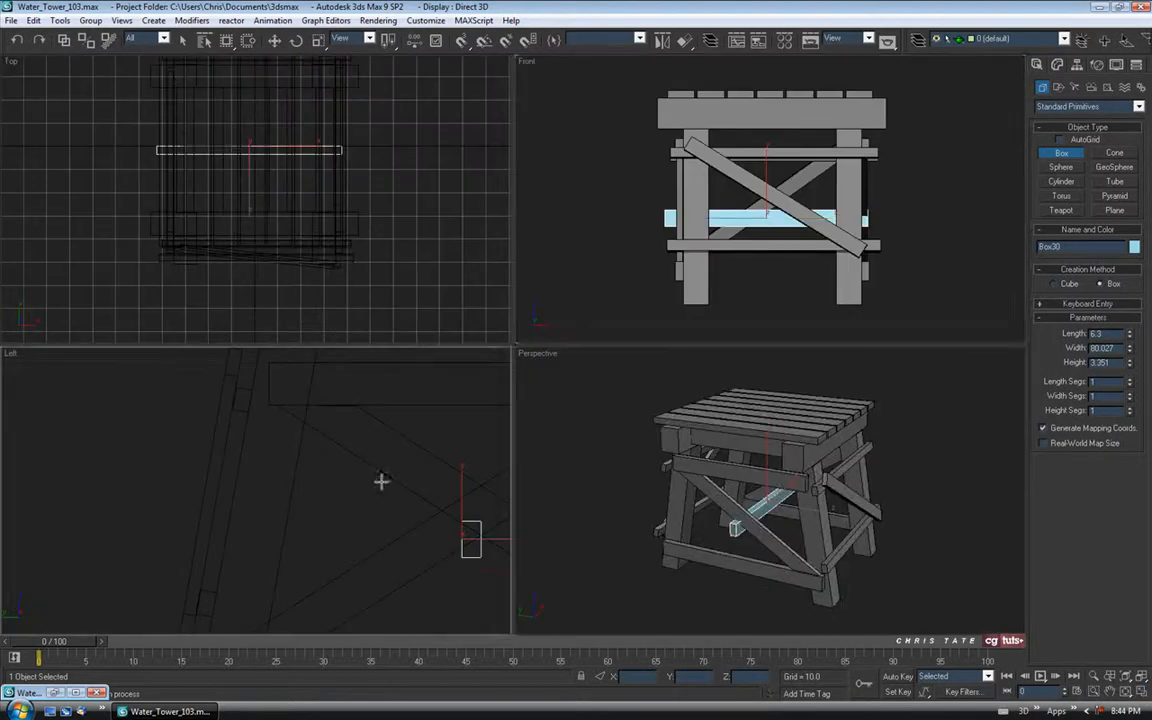
{"action": "middle_click_drag", "start_coordinate": [347, 455], "coordinate": [320, 449]}
{"action": "left_click", "coordinate": [1139, 694]}
{"action": "middle_click_drag", "start_coordinate": [686, 412], "coordinate": [678, 193]}
{"action": "scroll", "coordinate": [570, 440], "scroll_direction": "up", "scroll_amount": 5}
{"action": "scroll", "coordinate": [660, 250], "scroll_direction": "down", "scroll_amount": 2}
{"action": "middle_click_drag", "start_coordinate": [386, 229], "coordinate": [424, 220]}
{"action": "left_click", "coordinate": [274, 40]}
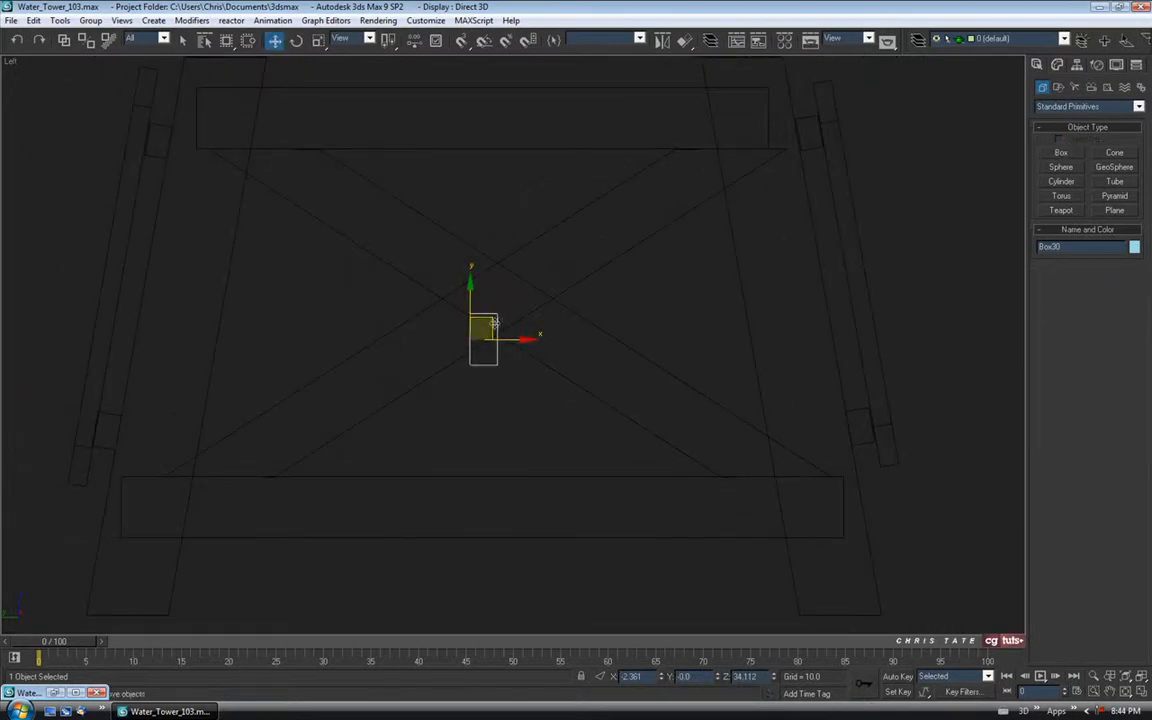
{"action": "left_click_drag", "start_coordinate": [493, 322], "coordinate": [249, 322]}
{"action": "middle_click_drag", "start_coordinate": [282, 423], "coordinate": [452, 379]}
{"action": "left_click_drag", "start_coordinate": [412, 276], "coordinate": [395, 375]}
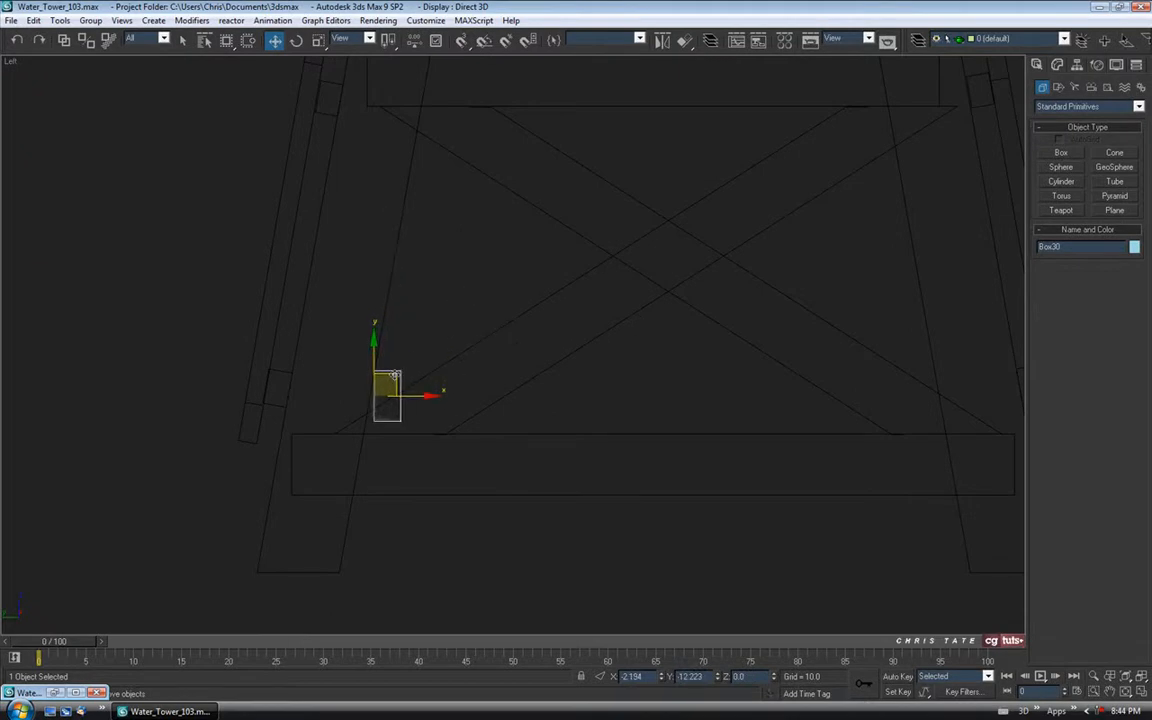
Turn angle snap on, rotate the new beam parallel to the leg's slope and nudge it toward the leg.
{"action": "scroll", "coordinate": [380, 370], "scroll_direction": "up", "scroll_amount": 3}
{"action": "middle_click_drag", "start_coordinate": [380, 370], "coordinate": [512, 286]}
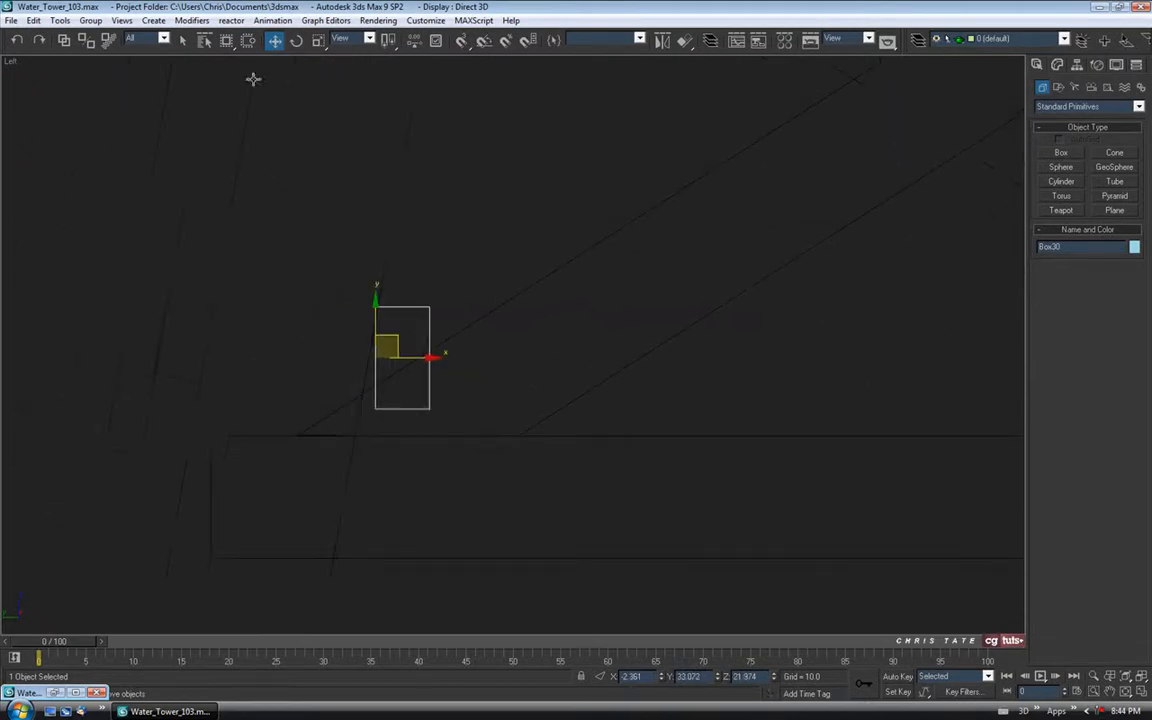
{"action": "left_click", "coordinate": [296, 41]}
{"action": "left_click", "coordinate": [485, 41]}
{"action": "left_click_drag", "start_coordinate": [434, 319], "coordinate": [413, 357]}
{"action": "left_click", "coordinate": [274, 41]}
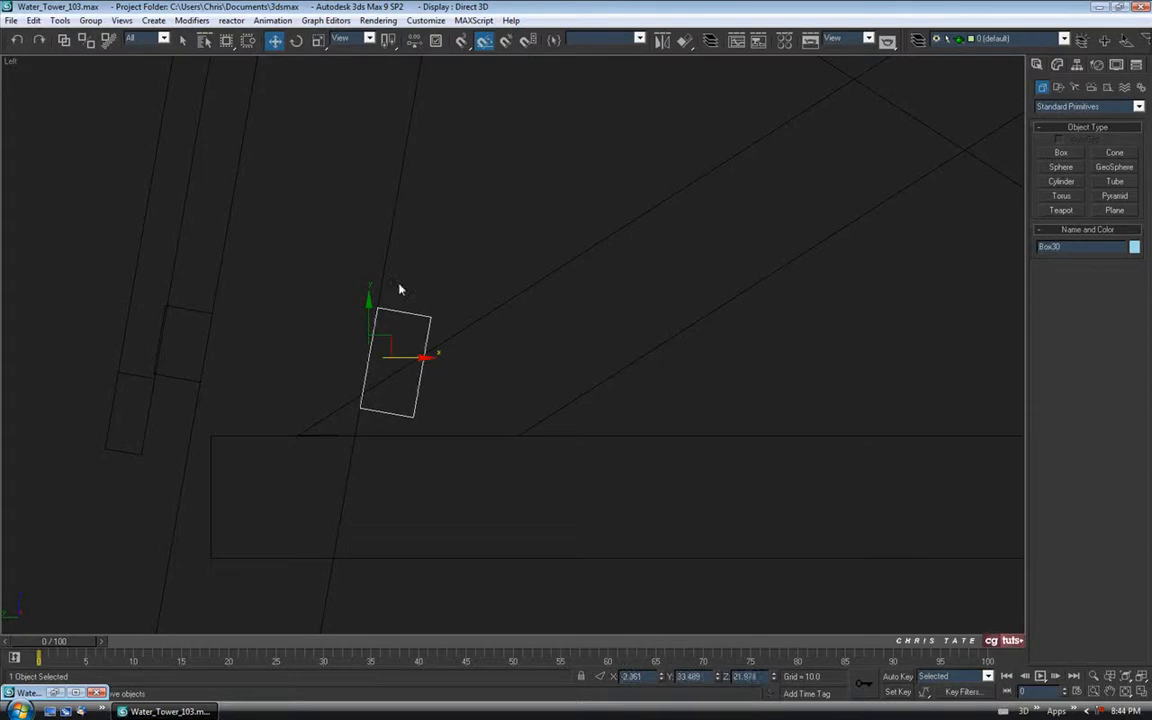
Set the inner beam's length to 7.371 and its height to 2.614, checking its fit against the legs in the Perspective view.
{"action": "left_click", "coordinate": [1140, 678]}
{"action": "left_click", "coordinate": [1140, 691]}
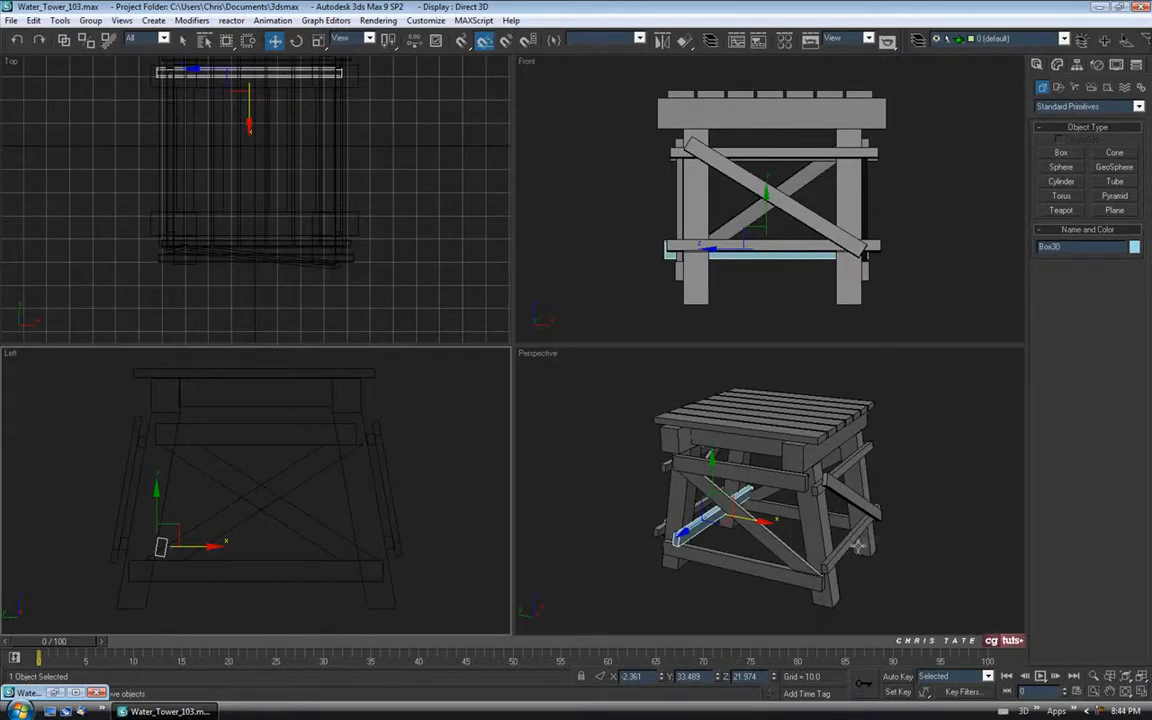
{"action": "left_click", "coordinate": [1140, 692]}
{"action": "middle_click_drag", "start_coordinate": [561, 391], "coordinate": [592, 383], "text": "alt"}
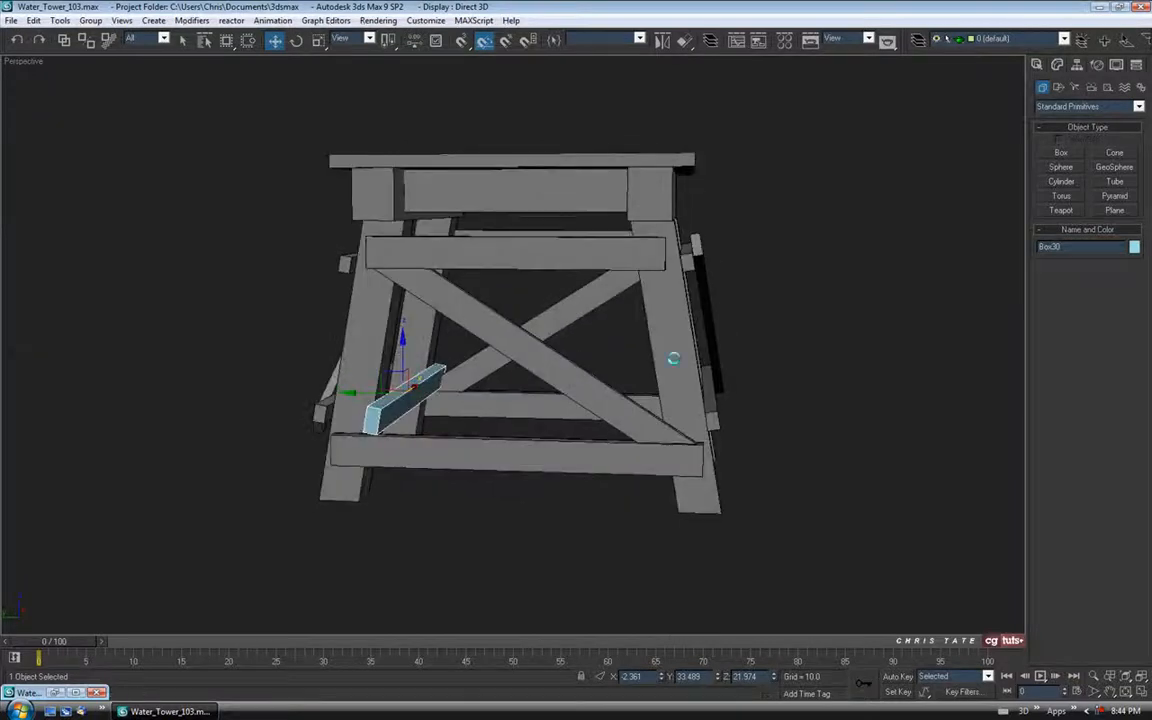
{"action": "left_click", "coordinate": [1058, 65]}
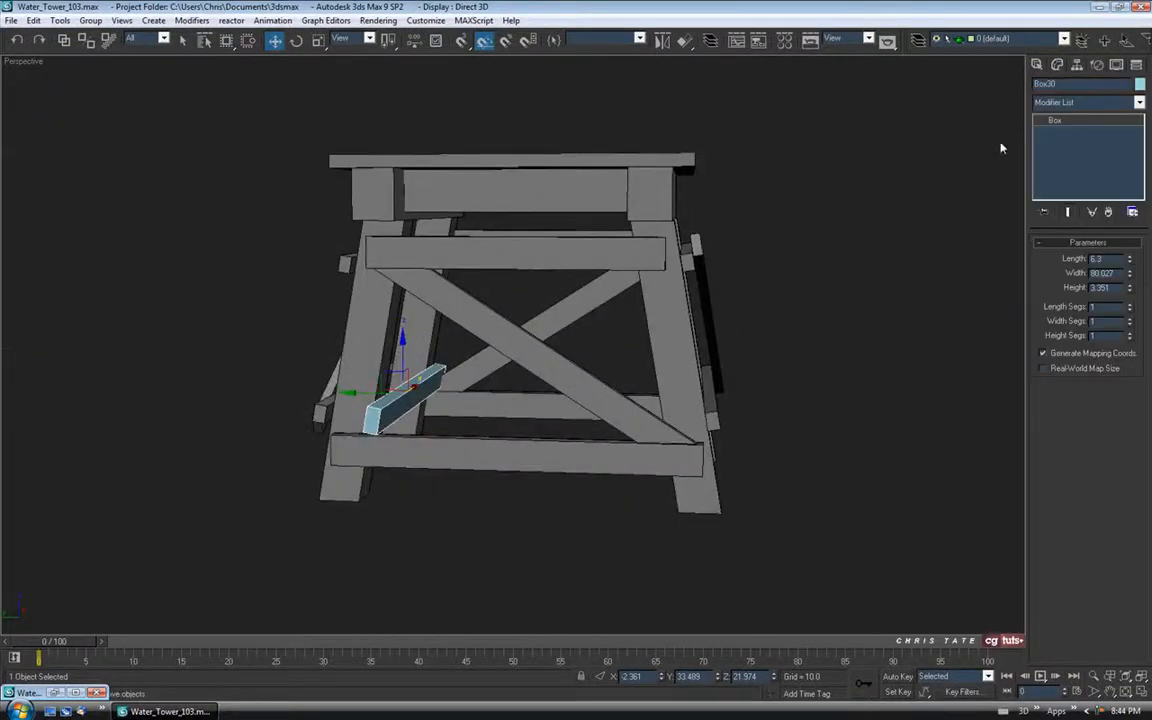
{"action": "middle_click_drag", "start_coordinate": [612, 329], "coordinate": [663, 278], "text": "alt"}
{"action": "scroll", "coordinate": [673, 338], "scroll_direction": "up", "scroll_amount": 3}
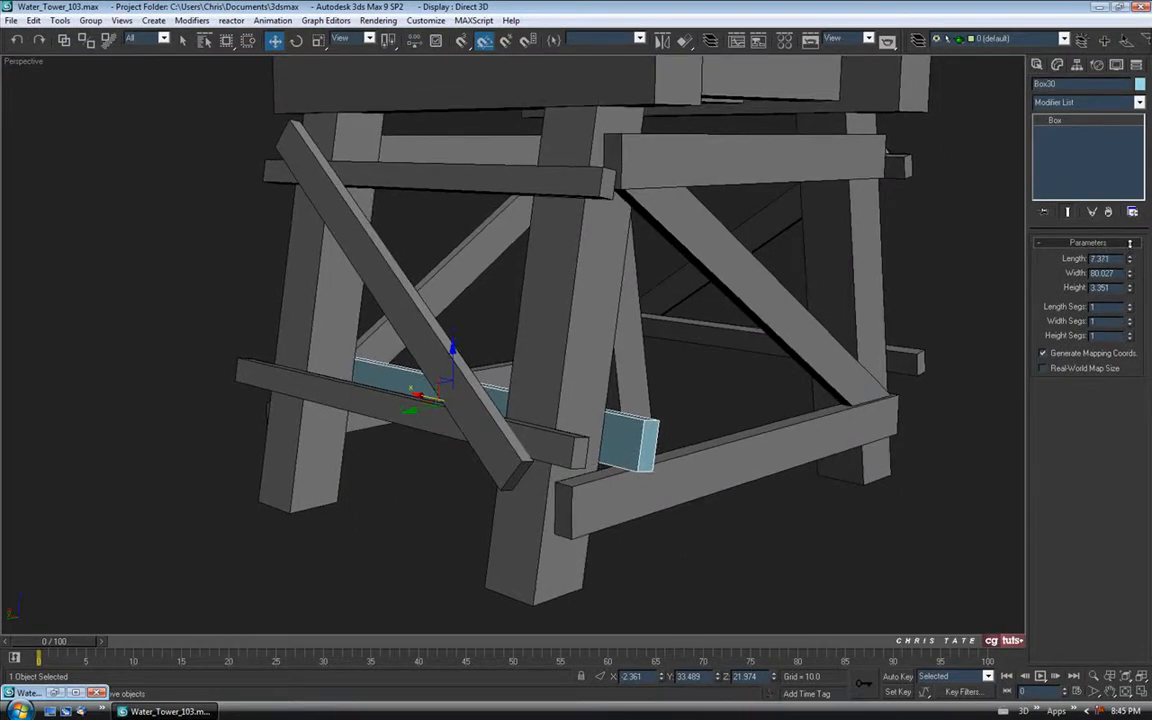
{"action": "middle_click_drag", "start_coordinate": [724, 371], "coordinate": [513, 349], "text": "alt"}
{"action": "left_click_drag", "start_coordinate": [1130, 290], "coordinate": [1130, 308]}
{"action": "middle_click_drag", "start_coordinate": [635, 314], "coordinate": [733, 317], "text": "alt"}
{"action": "scroll", "coordinate": [367, 463], "scroll_direction": "down", "scroll_amount": 3}
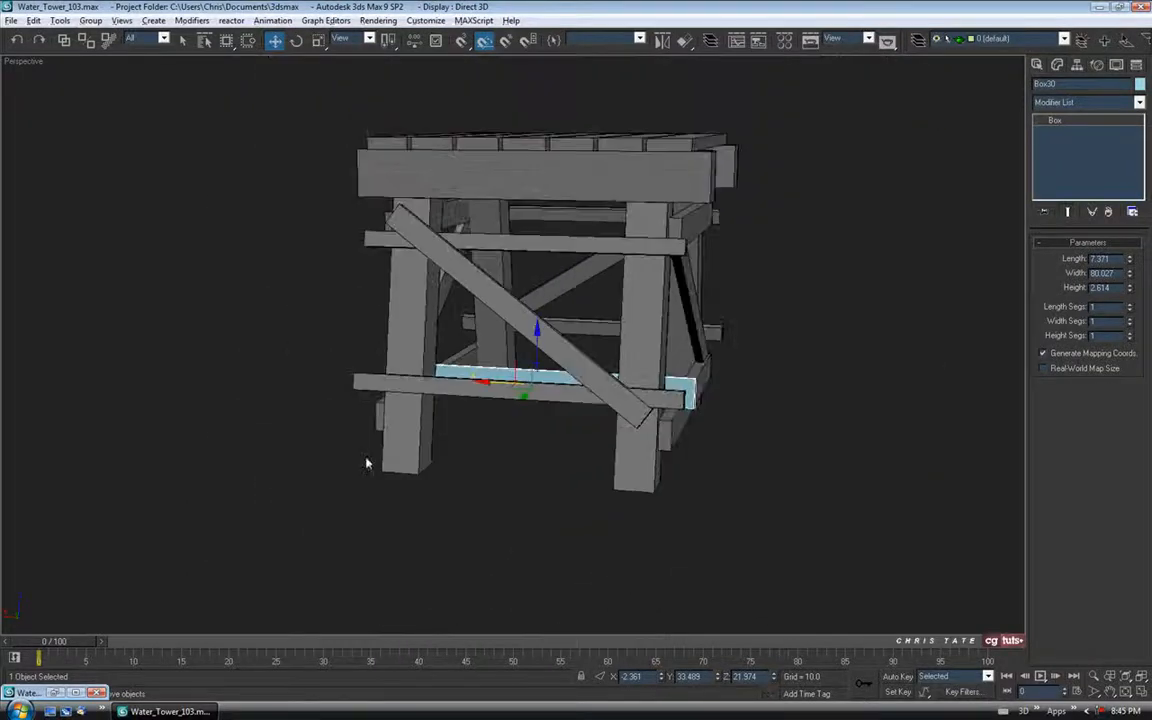
Consult the reference sheet, set the inner beam's width to 73.625 and shift it lengthwise to centre it across the two legs.
{"action": "left_click", "coordinate": [60, 691]}
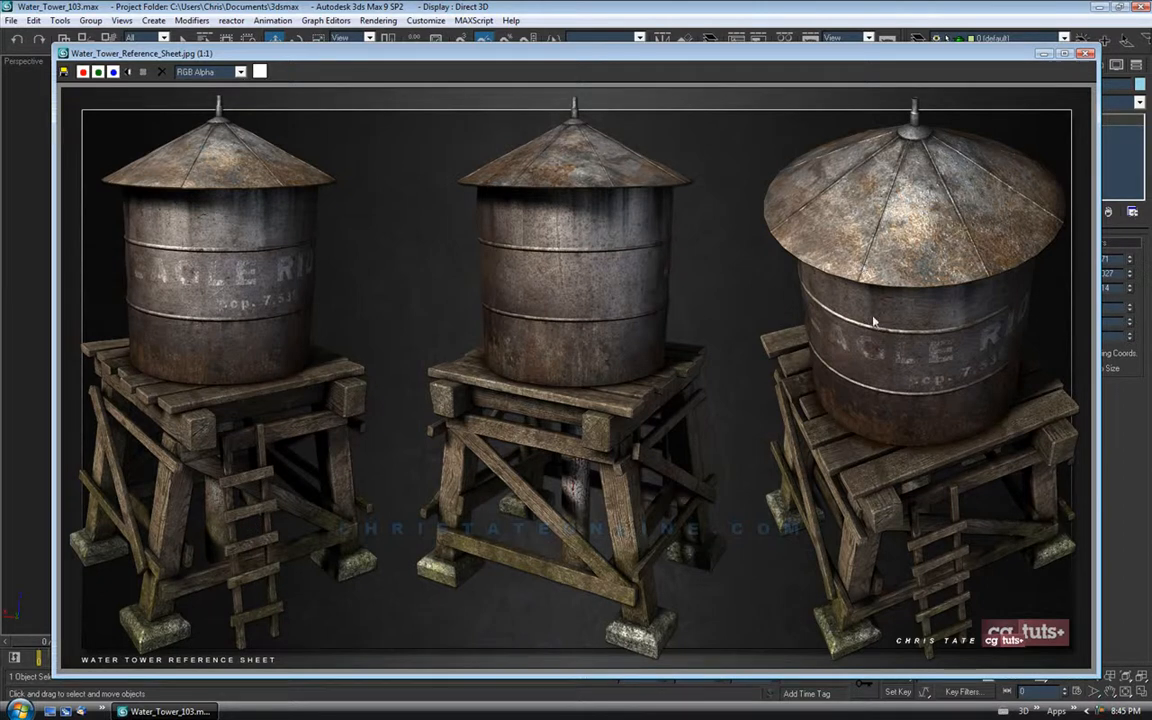
{"action": "left_click", "coordinate": [1043, 55]}
{"action": "middle_click_drag", "start_coordinate": [610, 430], "coordinate": [582, 410], "text": "alt"}
{"action": "scroll", "coordinate": [618, 397], "scroll_direction": "up", "scroll_amount": 4}
{"action": "left_click_drag", "start_coordinate": [1129, 275], "coordinate": [1129, 283]}
{"action": "middle_click_drag", "start_coordinate": [501, 271], "coordinate": [590, 316], "text": "alt"}
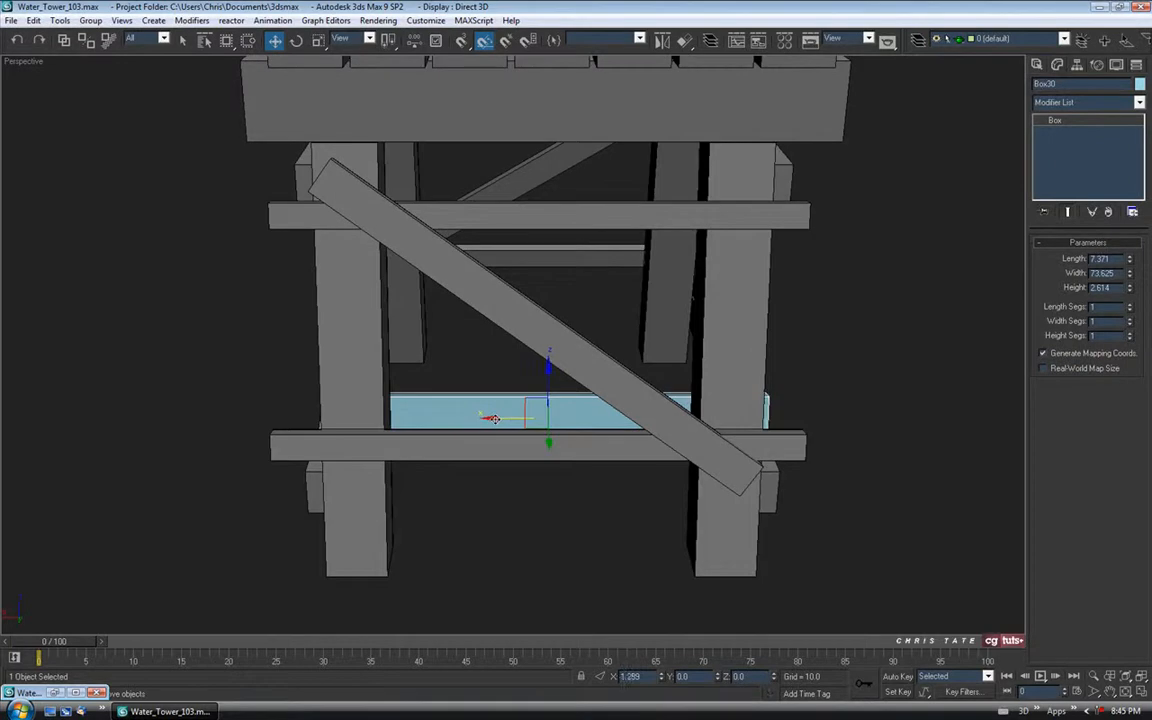
{"action": "middle_click_drag", "start_coordinate": [442, 334], "coordinate": [627, 326], "text": "alt"}
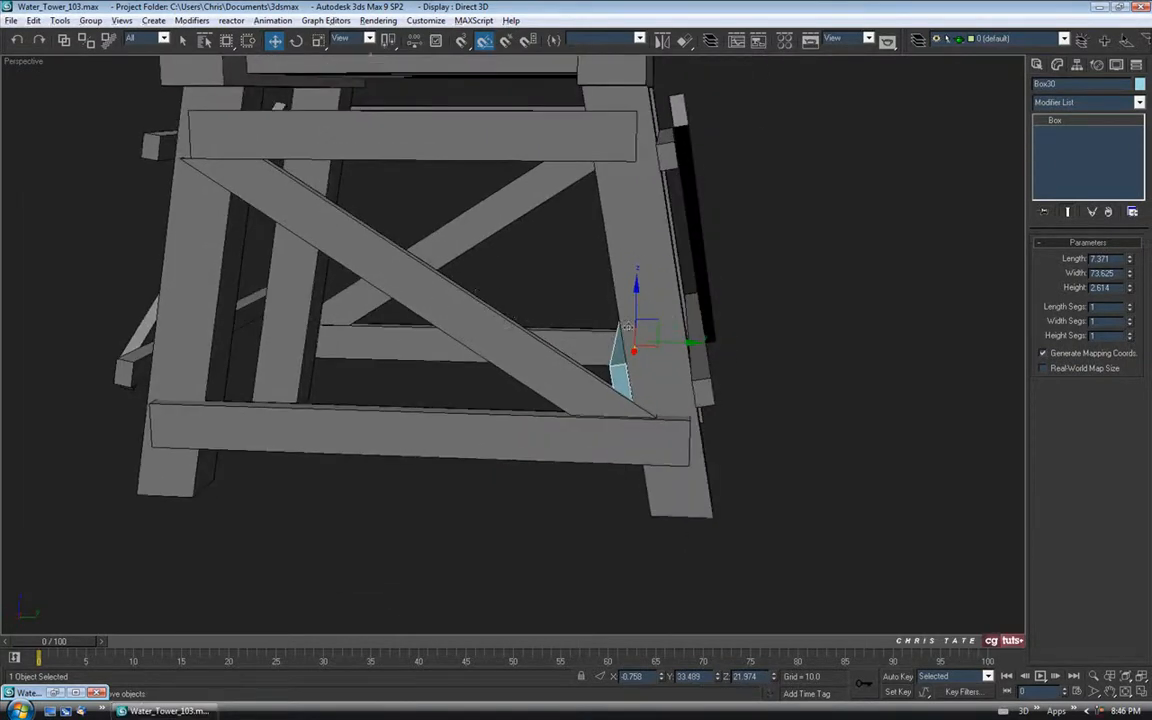
Using the Local coordinate system, move the inner beam up along the leg's slope and compare it with the reference sheet.
{"action": "left_click", "coordinate": [368, 38]}
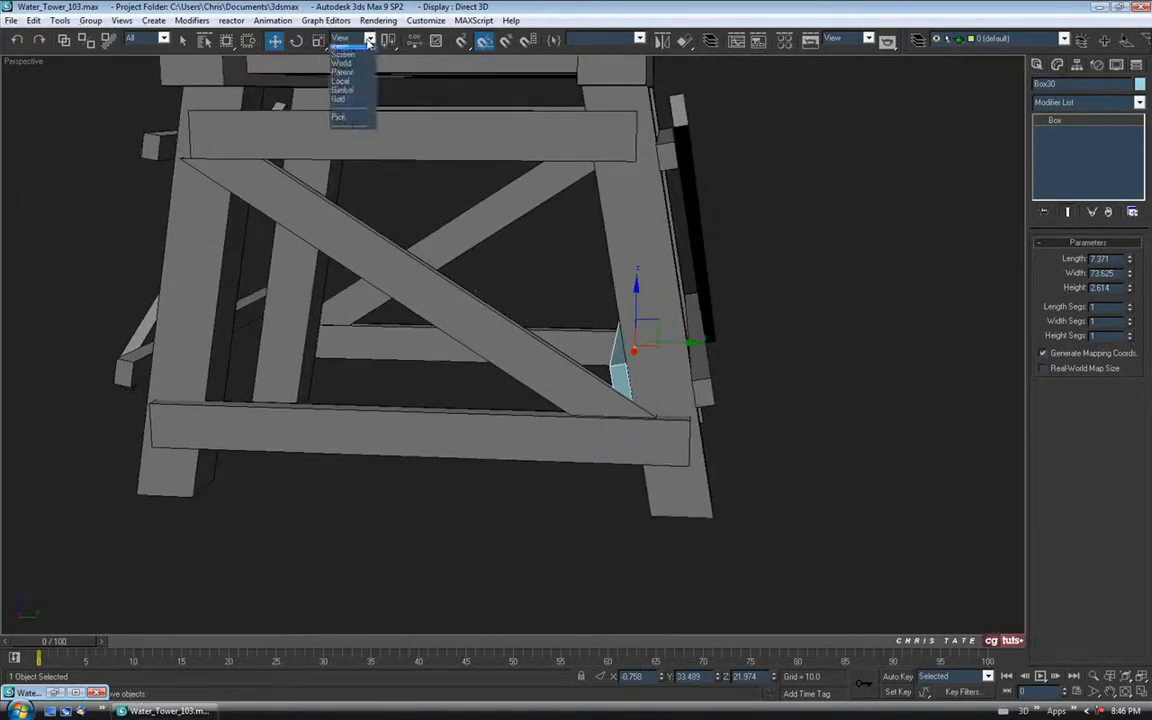
{"action": "left_click", "coordinate": [325, 83]}
{"action": "middle_click_drag", "start_coordinate": [500, 245], "coordinate": [511, 273], "text": "alt"}
{"action": "left_click_drag", "start_coordinate": [614, 291], "coordinate": [612, 269]}
{"action": "middle_click_drag", "start_coordinate": [422, 332], "coordinate": [655, 330], "text": "alt"}
{"action": "left_click", "coordinate": [57, 693]}
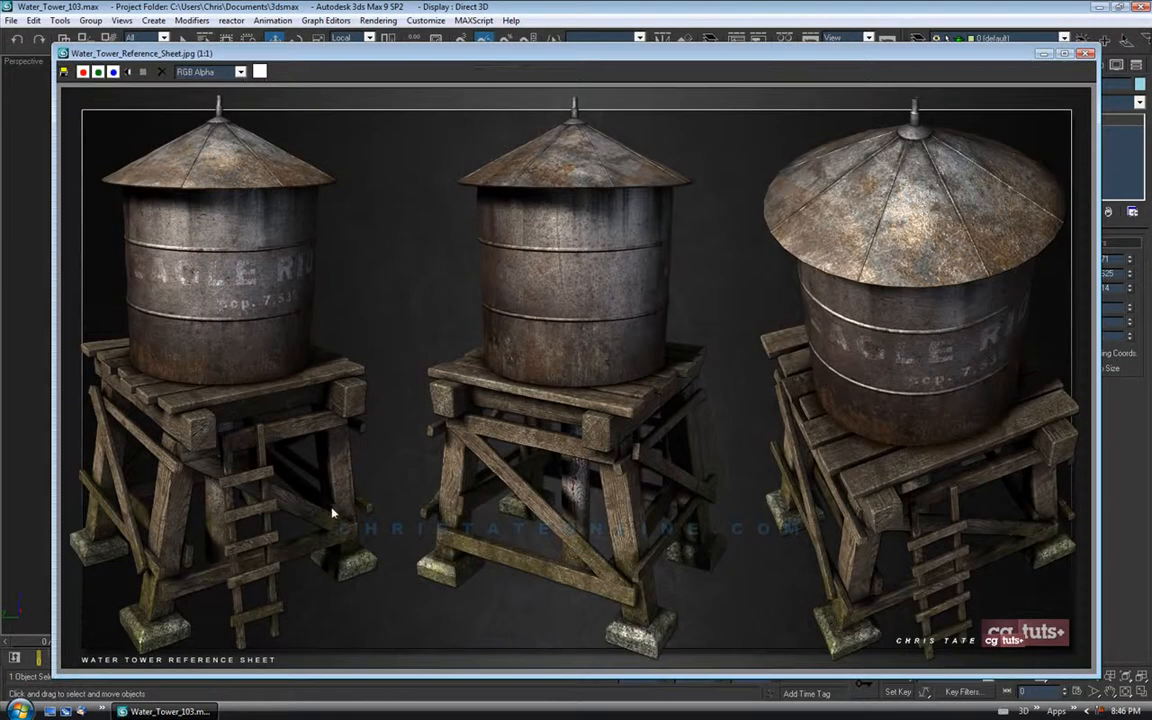
{"action": "left_click", "coordinate": [1042, 54]}
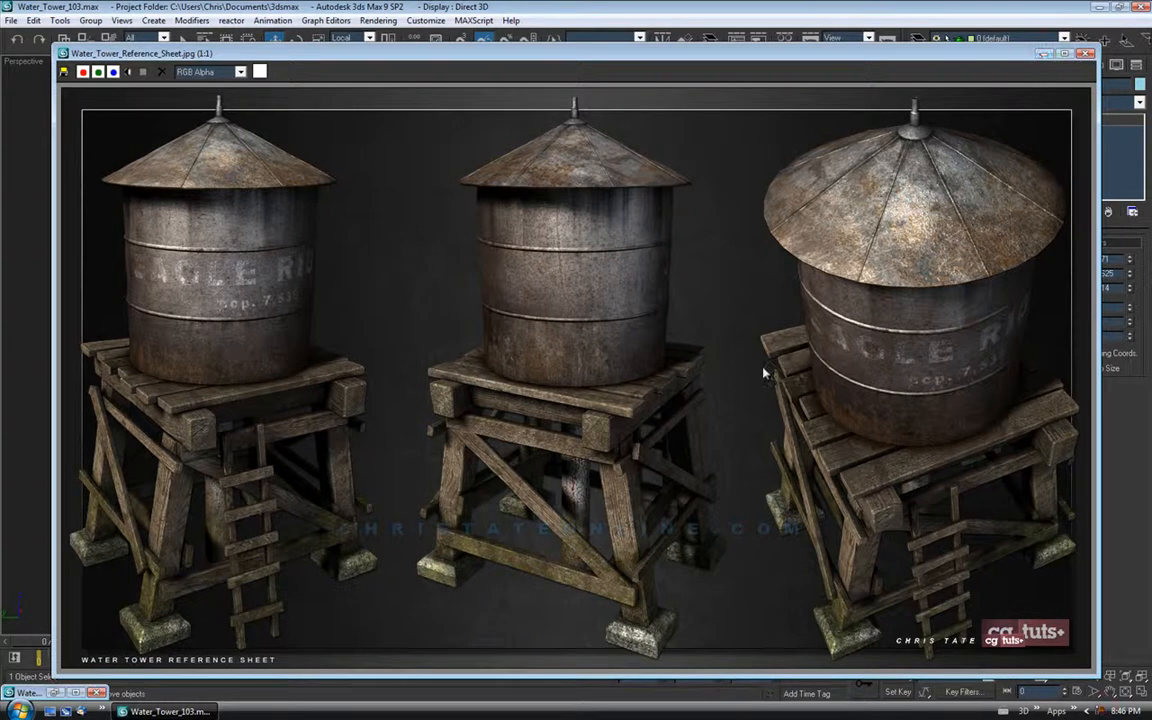
{"action": "middle_click_drag", "start_coordinate": [548, 380], "coordinate": [543, 381], "text": "alt"}
In the Left view, restore the View coordinate system and clone the inner beam as one copy beside the opposite leg.
{"action": "key", "text": "alt+w"}
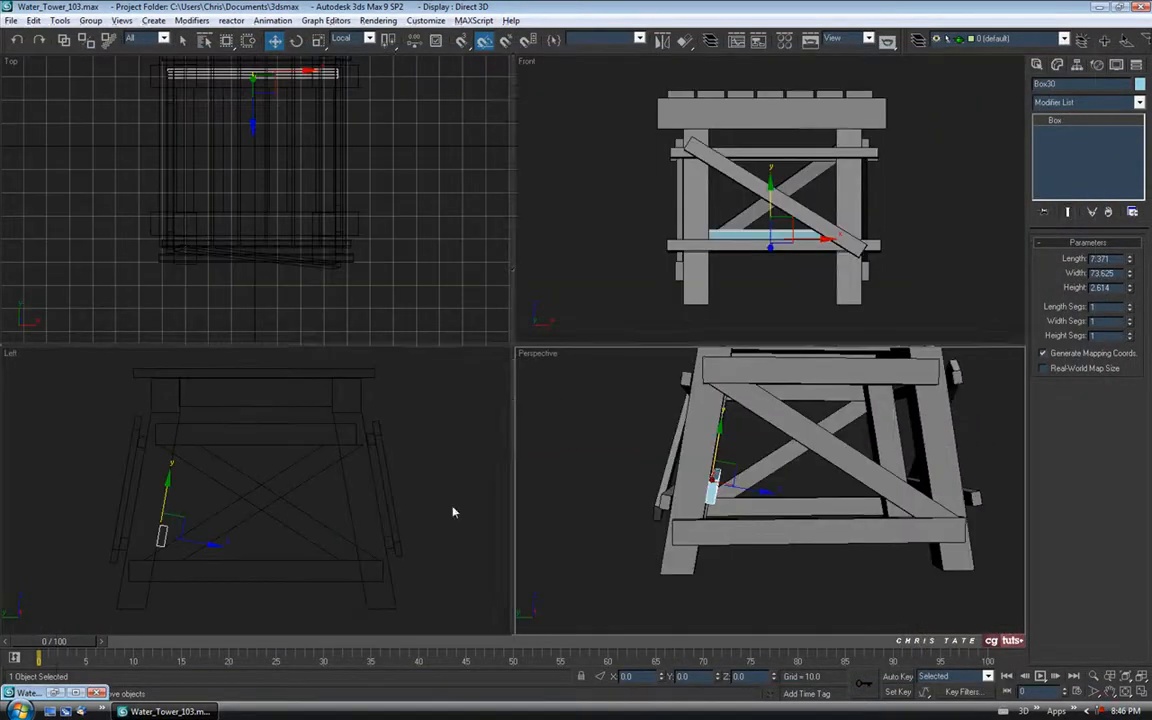
{"action": "key", "text": "alt+w"}
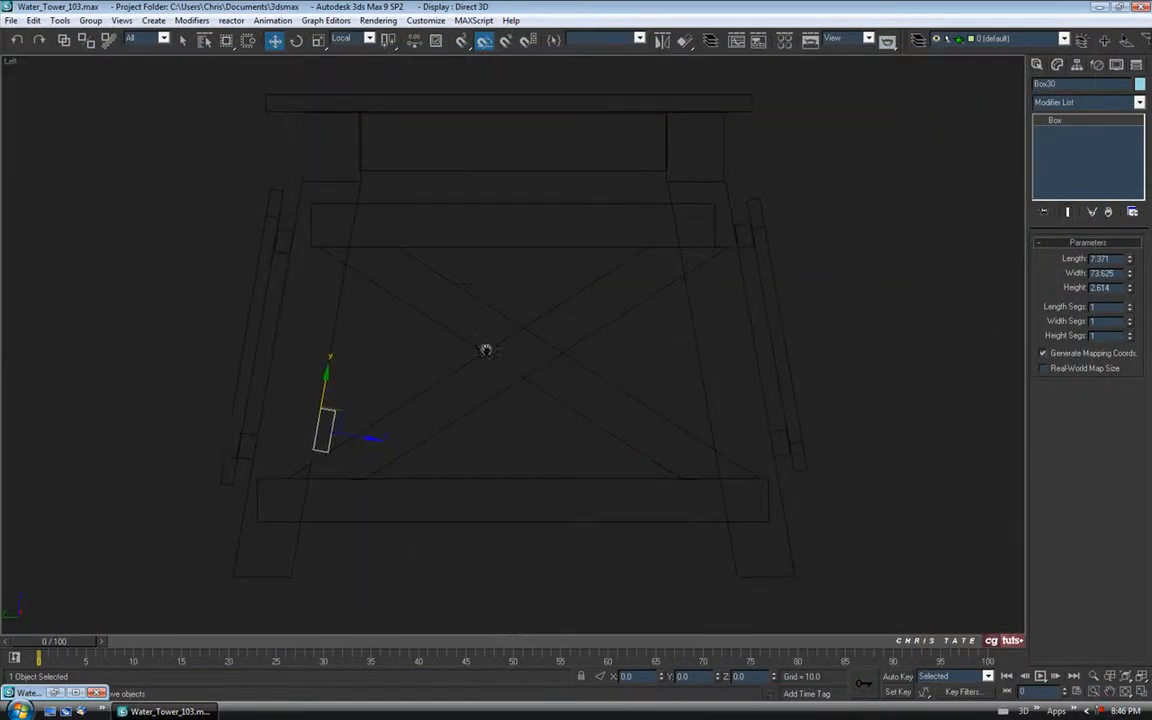
{"action": "left_click", "coordinate": [352, 39]}
{"action": "left_click", "coordinate": [363, 56]}
{"action": "mouse_move", "coordinate": [358, 428]}
{"action": "left_mouse_down", "text": "shift"}
{"action": "mouse_move", "coordinate": [690, 440]}
{"action": "mouse_move", "coordinate": [694, 478]}
{"action": "left_mouse_up", "text": "shift"}
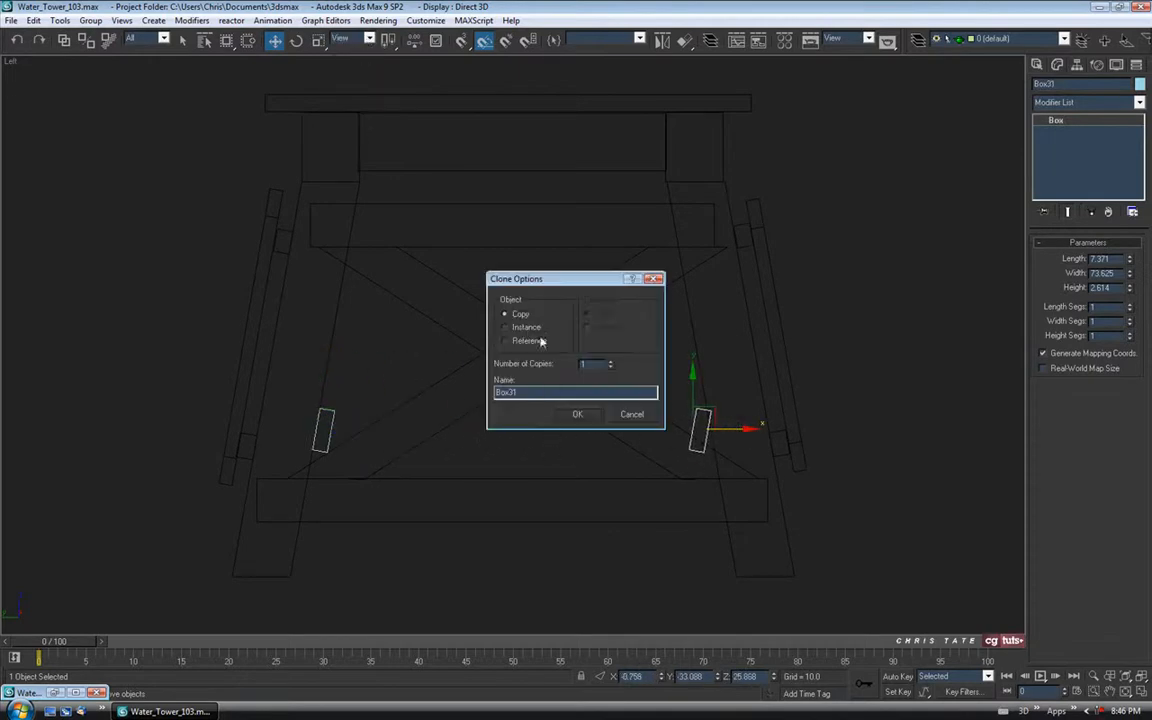
{"action": "left_click", "coordinate": [576, 414]}
Rotate the copied beam to match the opposite leg's slope and position it against that leg's inner edge.
{"action": "scroll", "coordinate": [560, 458], "scroll_direction": "up", "scroll_amount": 5}
{"action": "middle_click_drag", "start_coordinate": [535, 416], "coordinate": [519, 191]}
{"action": "left_click", "coordinate": [296, 40]}
{"action": "left_click_drag", "start_coordinate": [532, 260], "coordinate": [510, 299]}
{"action": "left_click", "coordinate": [276, 41]}
{"action": "middle_click_drag", "start_coordinate": [643, 403], "coordinate": [716, 401]}
{"action": "scroll", "coordinate": [660, 406], "scroll_direction": "down", "scroll_amount": 3}
{"action": "scroll", "coordinate": [660, 400], "scroll_direction": "down", "scroll_amount": 2}
{"action": "middle_click_drag", "start_coordinate": [603, 397], "coordinate": [745, 418]}
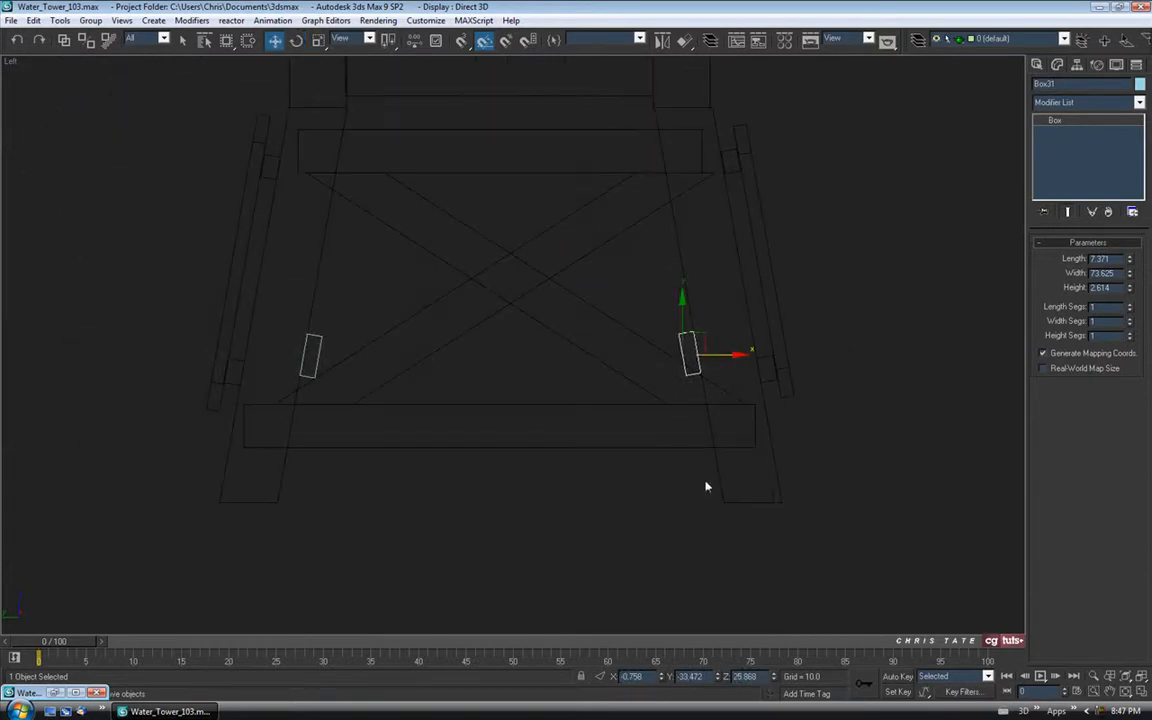
Set the copied beam's length to 7.961, width to 67.735 and height to 2.248, and nudge it toward its leg.
{"action": "left_click", "coordinate": [1141, 692]}
{"action": "middle_click_drag", "start_coordinate": [818, 607], "coordinate": [963, 637], "text": "alt"}
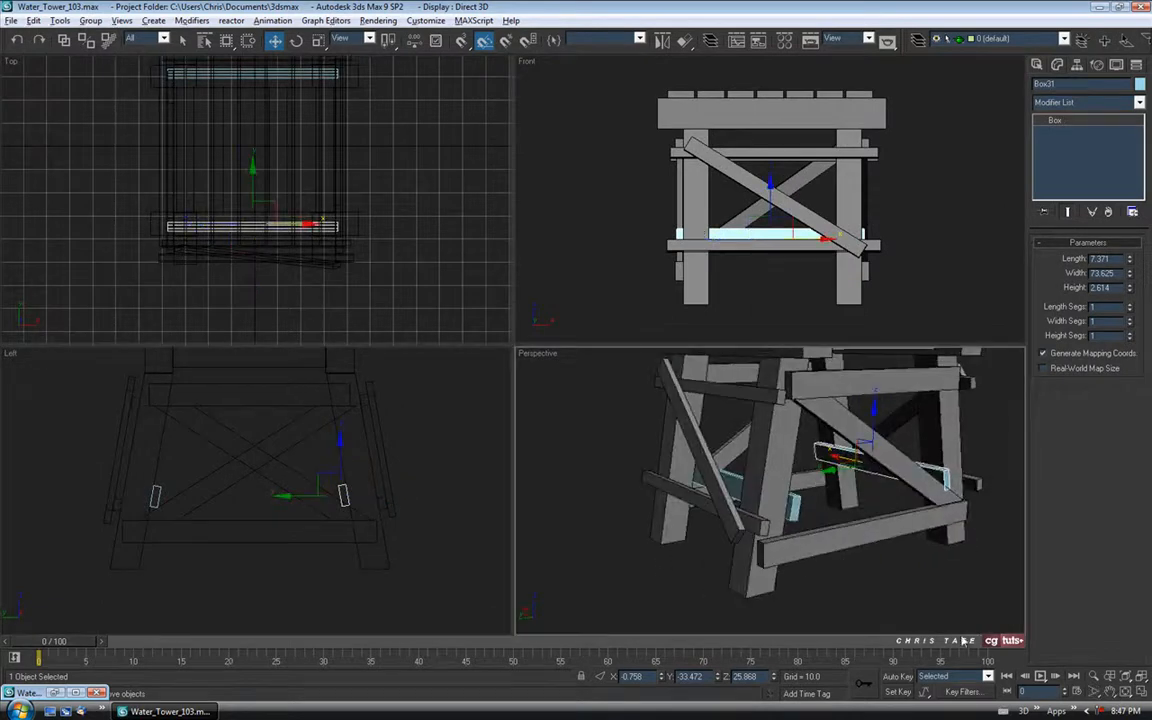
{"action": "left_click", "coordinate": [1140, 695]}
{"action": "middle_click_drag", "start_coordinate": [892, 545], "coordinate": [672, 430], "text": "alt"}
{"action": "middle_click_drag", "start_coordinate": [836, 328], "coordinate": [913, 336], "text": "alt"}
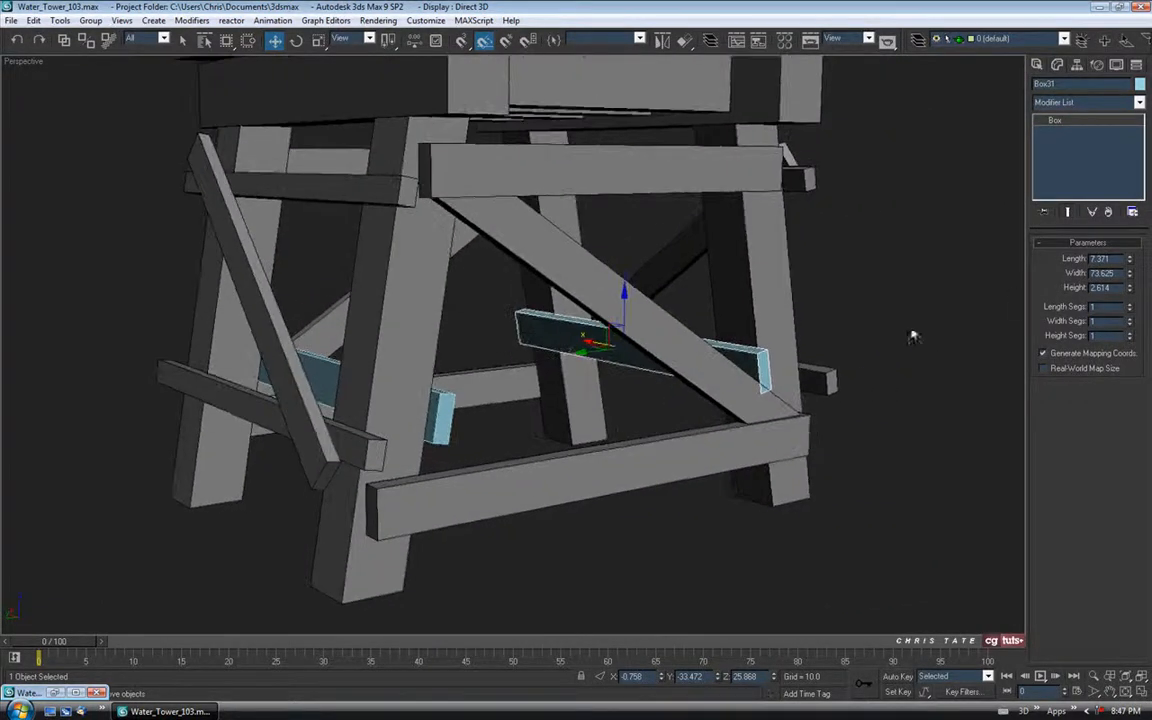
{"action": "mouse_move", "coordinate": [1133, 261]}
{"action": "left_mouse_down"}
{"action": "mouse_move", "coordinate": [1131, 252]}
{"action": "mouse_move", "coordinate": [1131, 284]}
{"action": "left_mouse_up"}
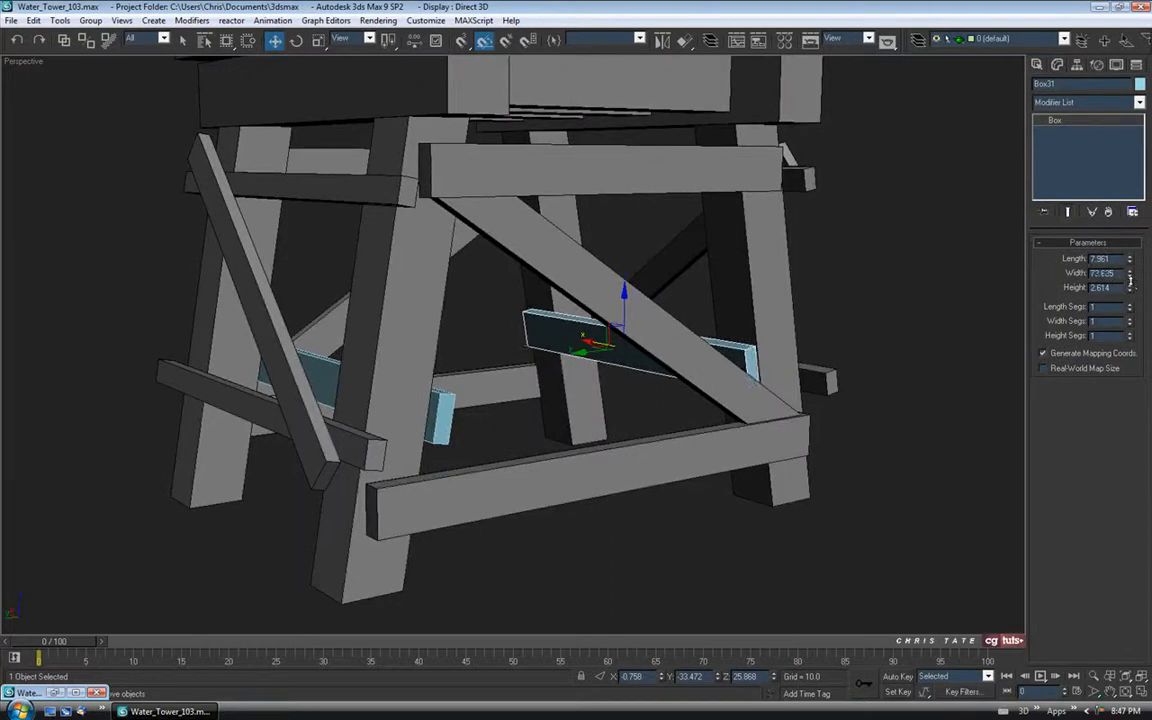
{"action": "middle_click_drag", "start_coordinate": [952, 344], "coordinate": [801, 327], "text": "alt"}
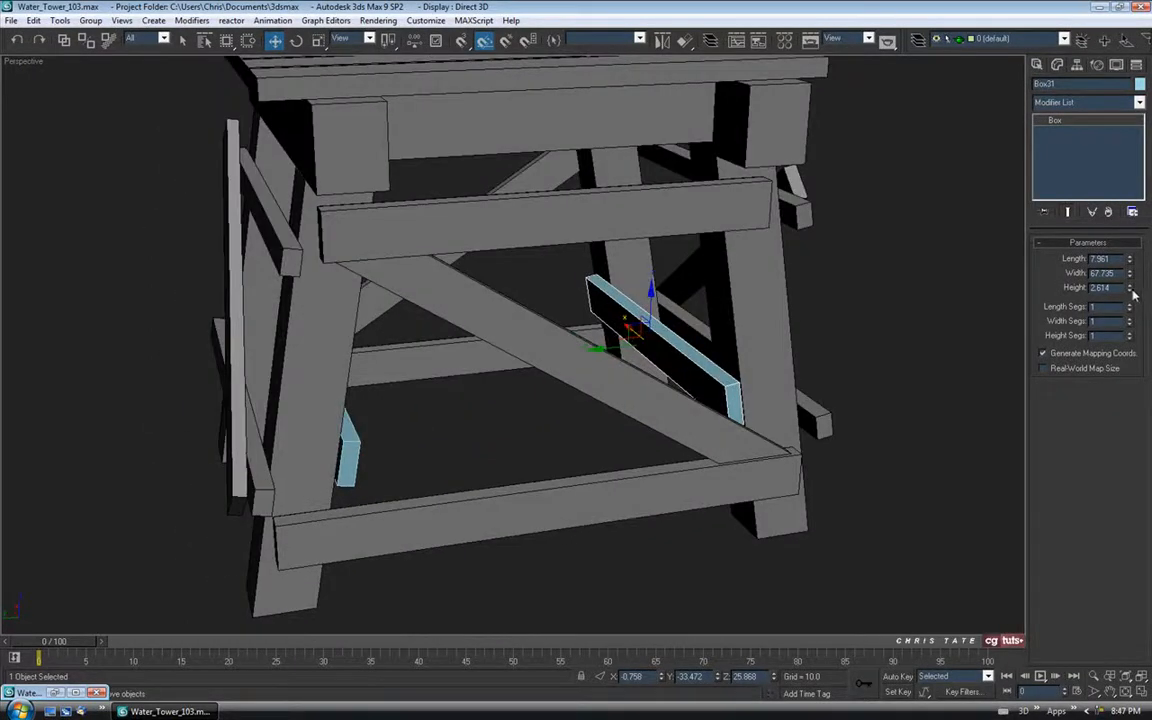
{"action": "left_click_drag", "start_coordinate": [1132, 294], "coordinate": [1131, 301]}
{"action": "middle_click_drag", "start_coordinate": [859, 341], "coordinate": [776, 348], "text": "alt"}
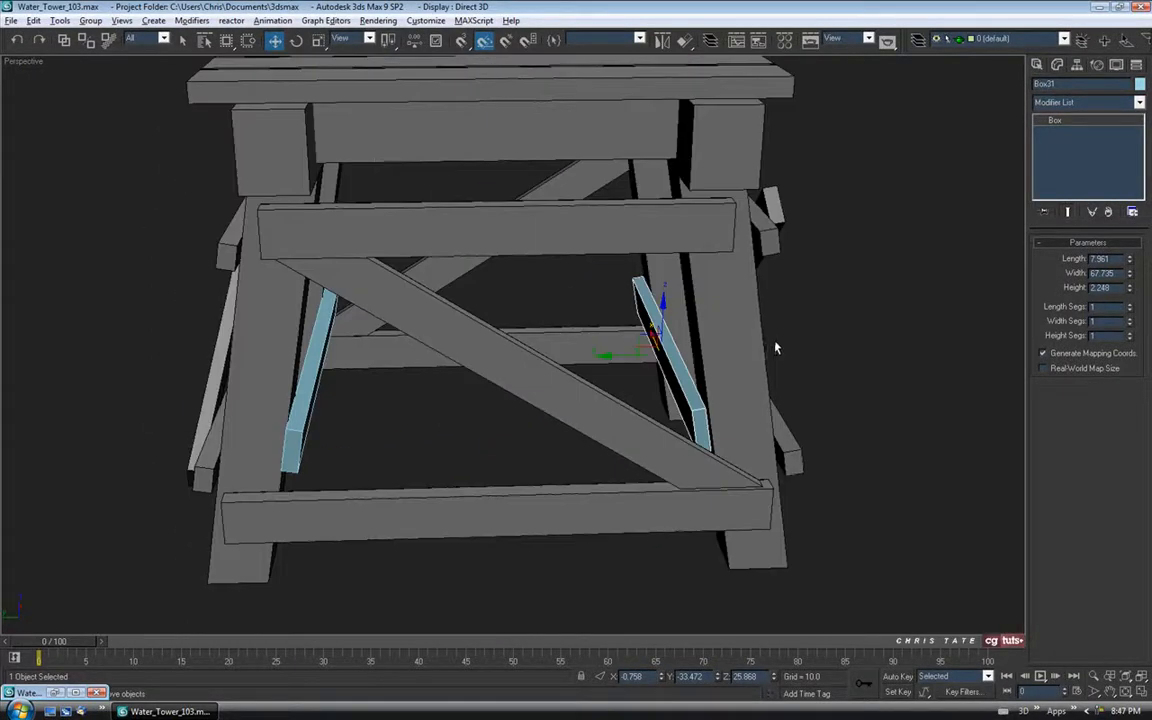
{"action": "left_click_drag", "start_coordinate": [619, 352], "coordinate": [621, 355]}
Select both inner beams, set their object color to black and assign them the 01 - Default material.
{"action": "middle_click_drag", "start_coordinate": [532, 368], "coordinate": [599, 359], "text": "alt"}
{"action": "left_click", "coordinate": [528, 421], "text": "ctrl"}
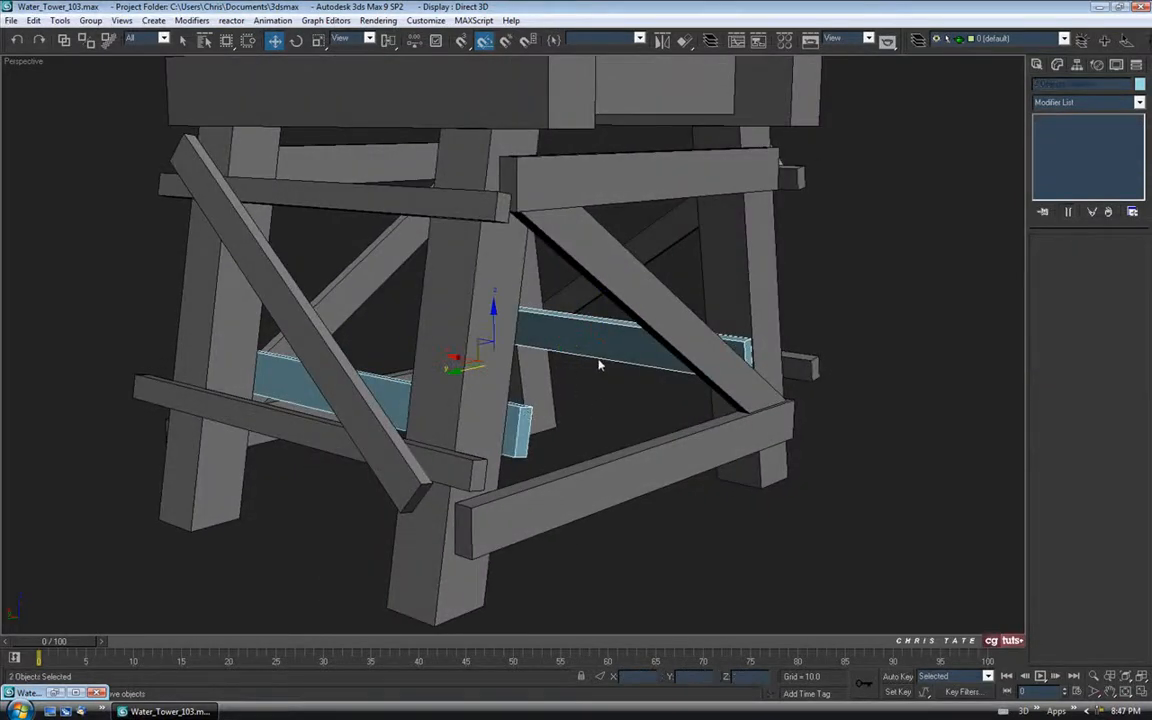
{"action": "left_click", "coordinate": [1140, 85]}
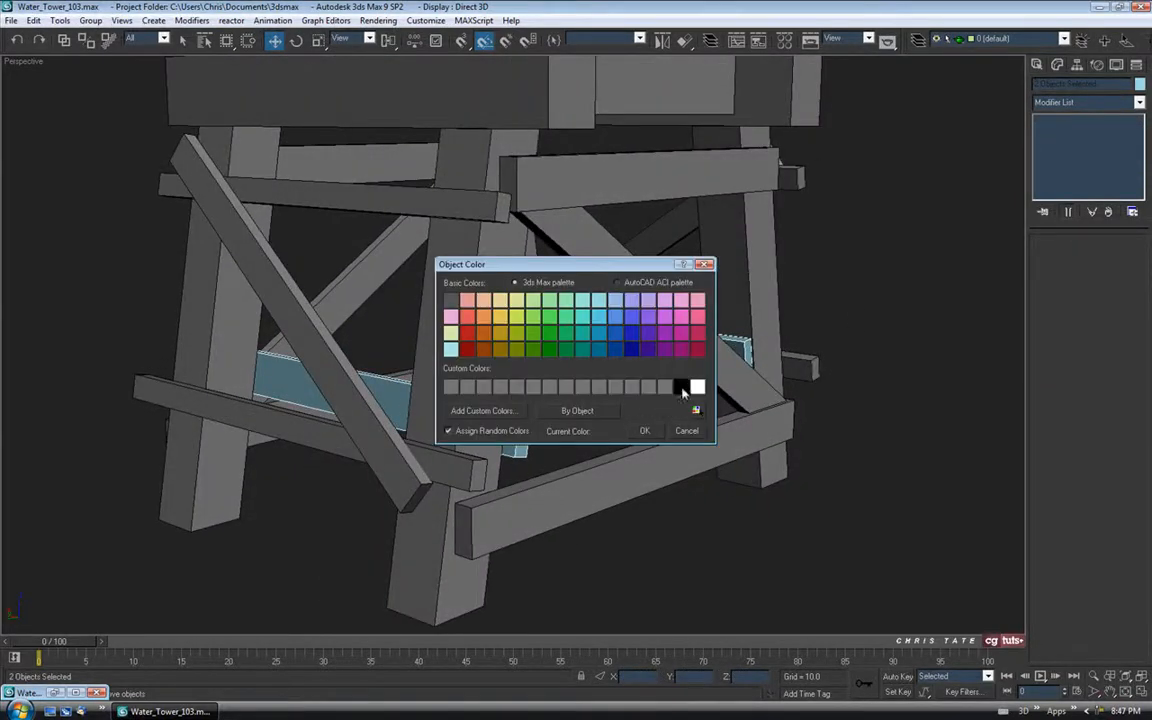
{"action": "left_click", "coordinate": [644, 430]}
{"action": "key", "text": "m"}
{"action": "left_click", "coordinate": [94, 265]}
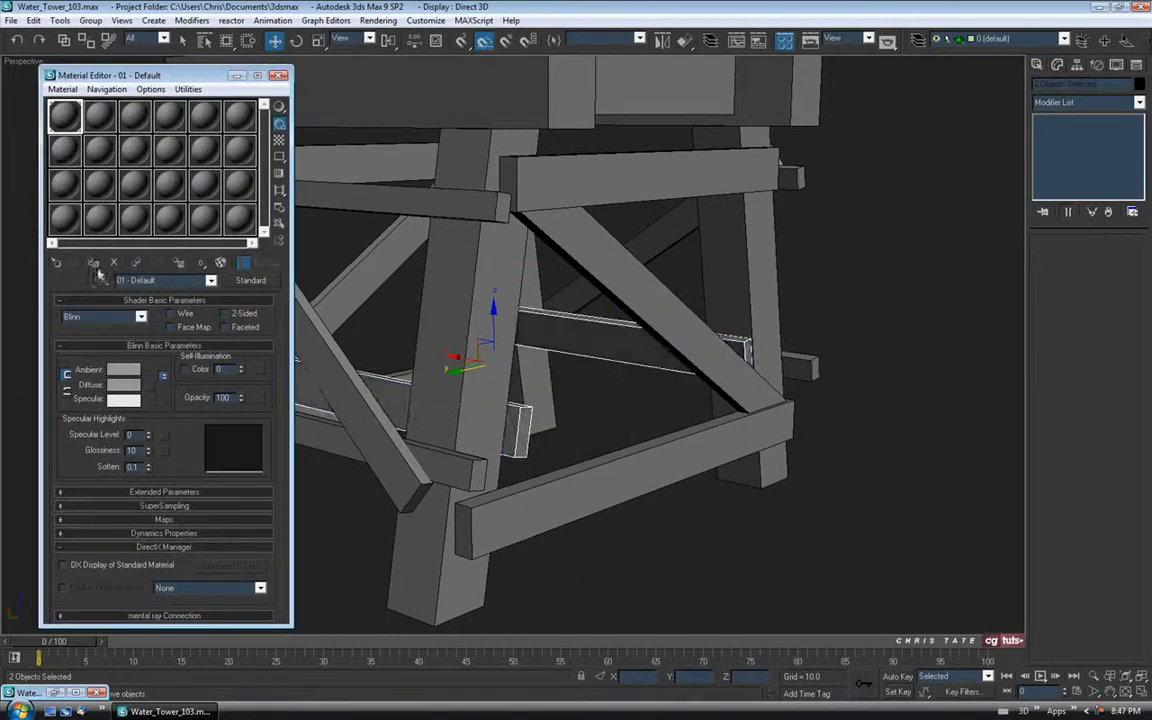
{"action": "left_click", "coordinate": [279, 76]}
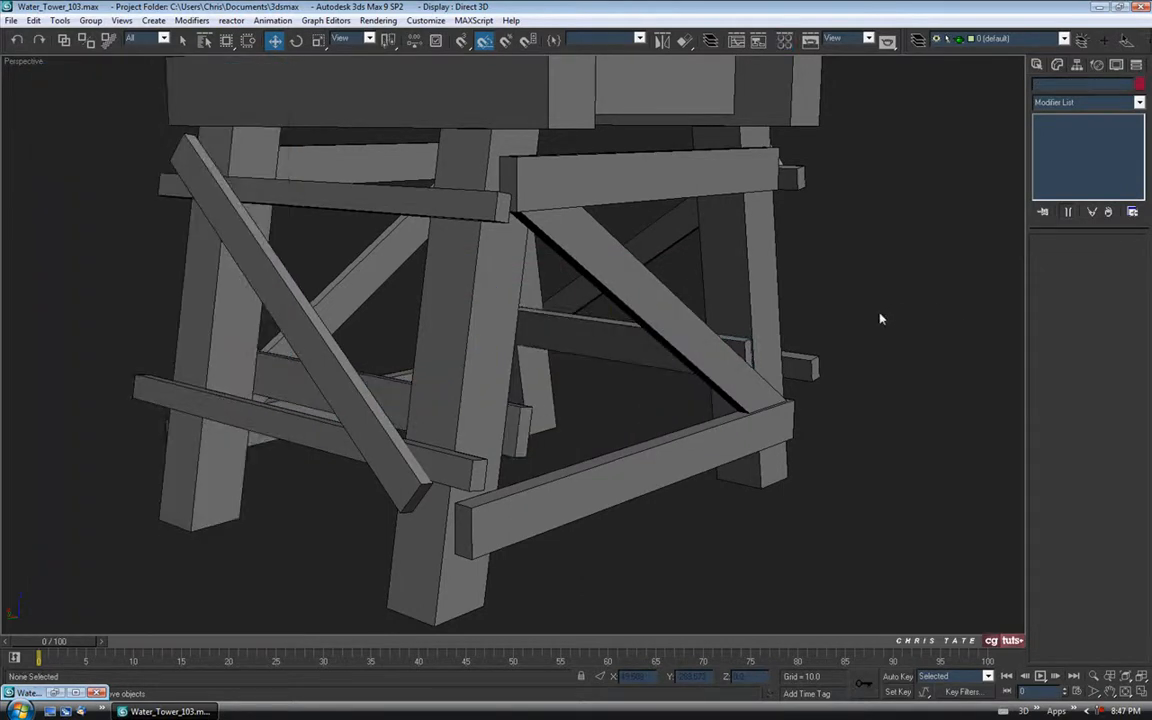
Review the whole stand in the Perspective view and compare it with the water tower reference sheet.
{"action": "scroll", "coordinate": [879, 319], "scroll_direction": "down", "scroll_amount": 5}
{"action": "middle_click_drag", "start_coordinate": [794, 326], "coordinate": [609, 310], "text": "alt"}
{"action": "scroll", "coordinate": [578, 422], "scroll_direction": "up", "scroll_amount": 4}
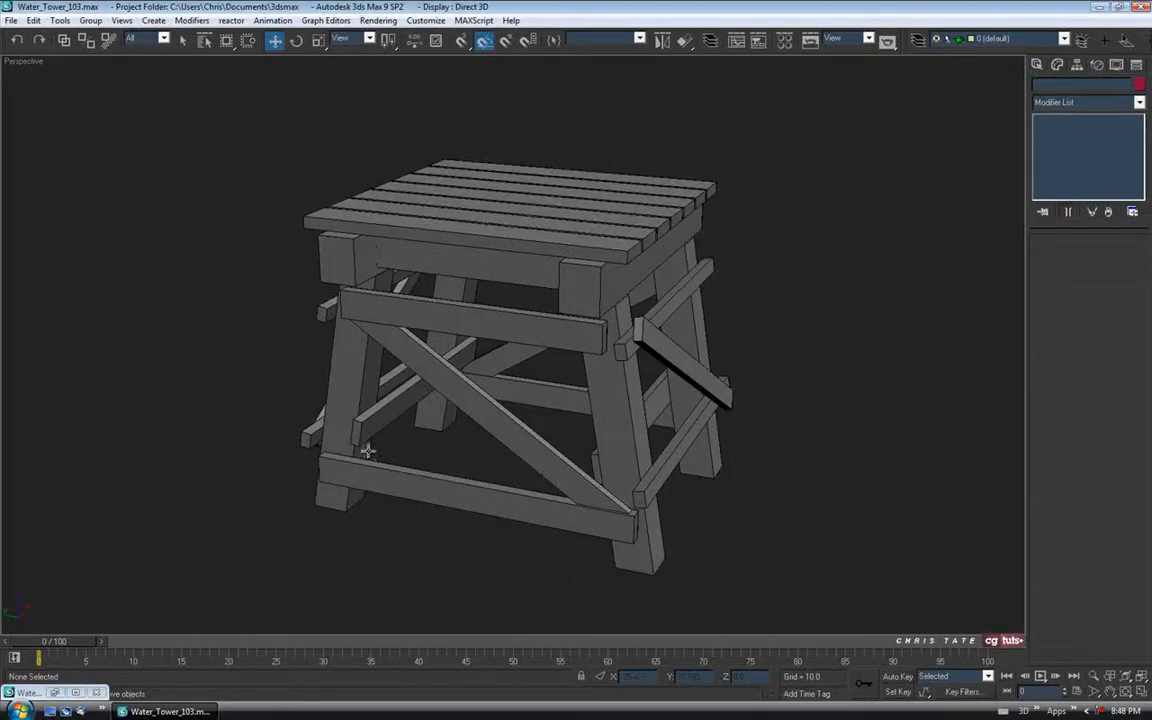
{"action": "left_click", "coordinate": [52, 692]}
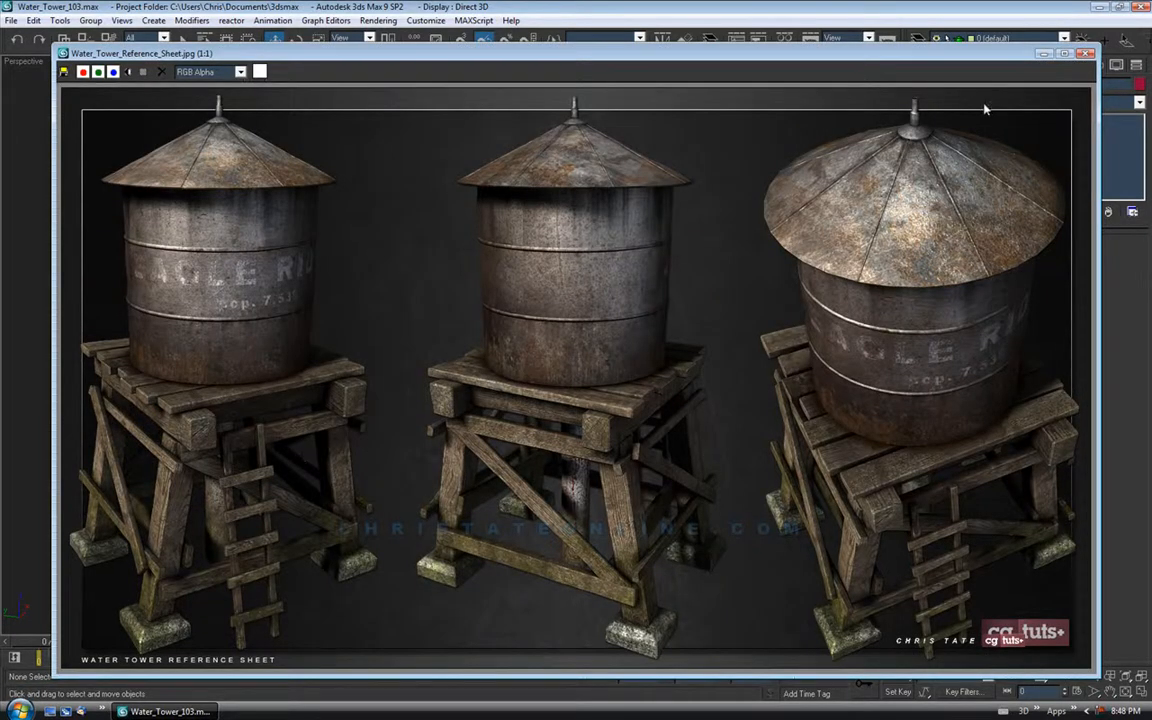
{"action": "left_click", "coordinate": [1044, 54]}
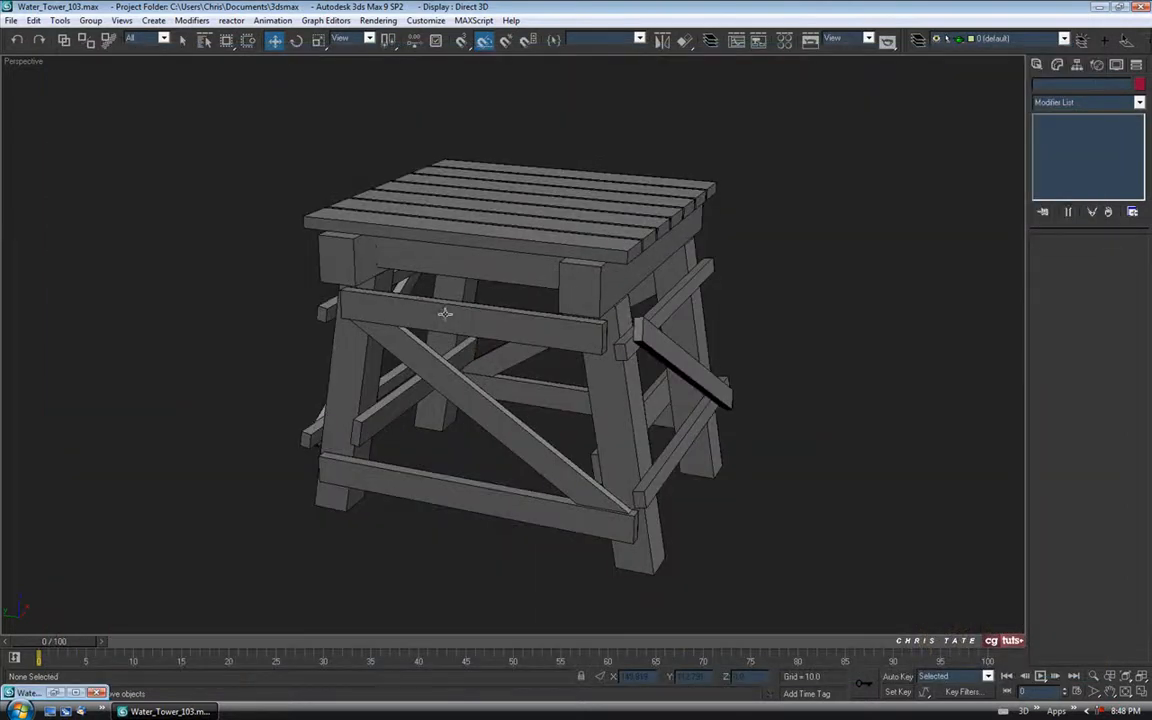
Show the Top view full size with its grid hidden and the stand displayed shaded.
{"action": "key", "text": "alt+w"}
{"action": "left_click", "coordinate": [362, 300]}
{"action": "key", "text": "alt+w"}
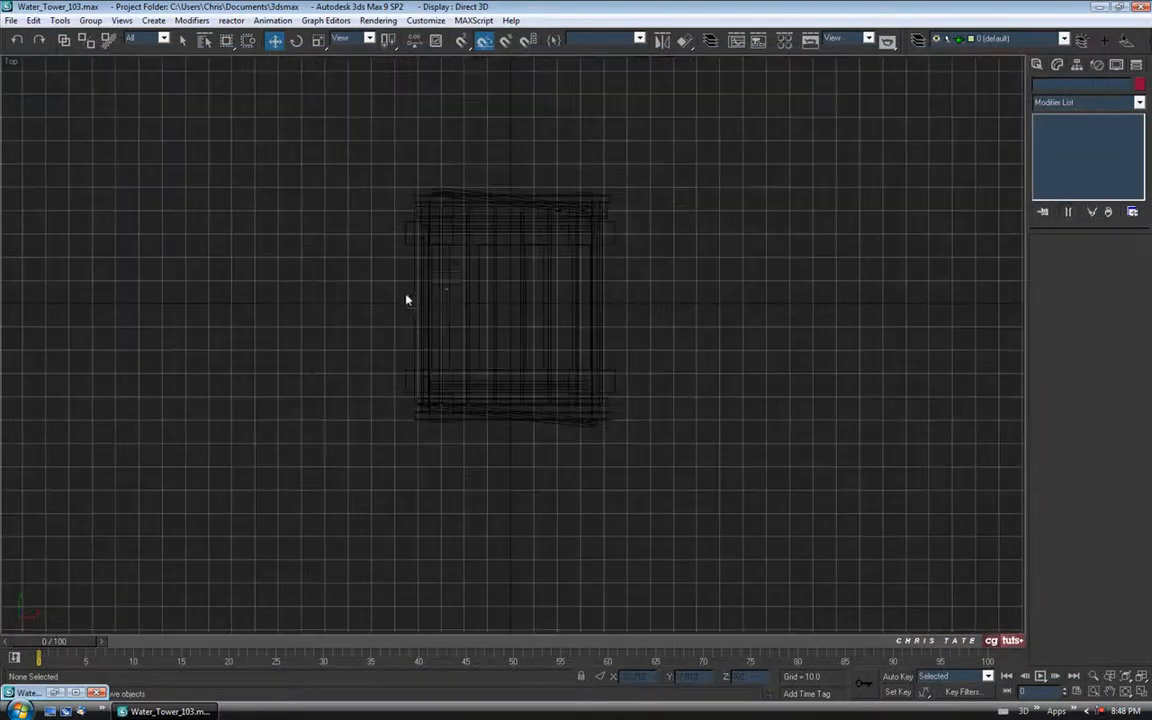
{"action": "key", "text": "g"}
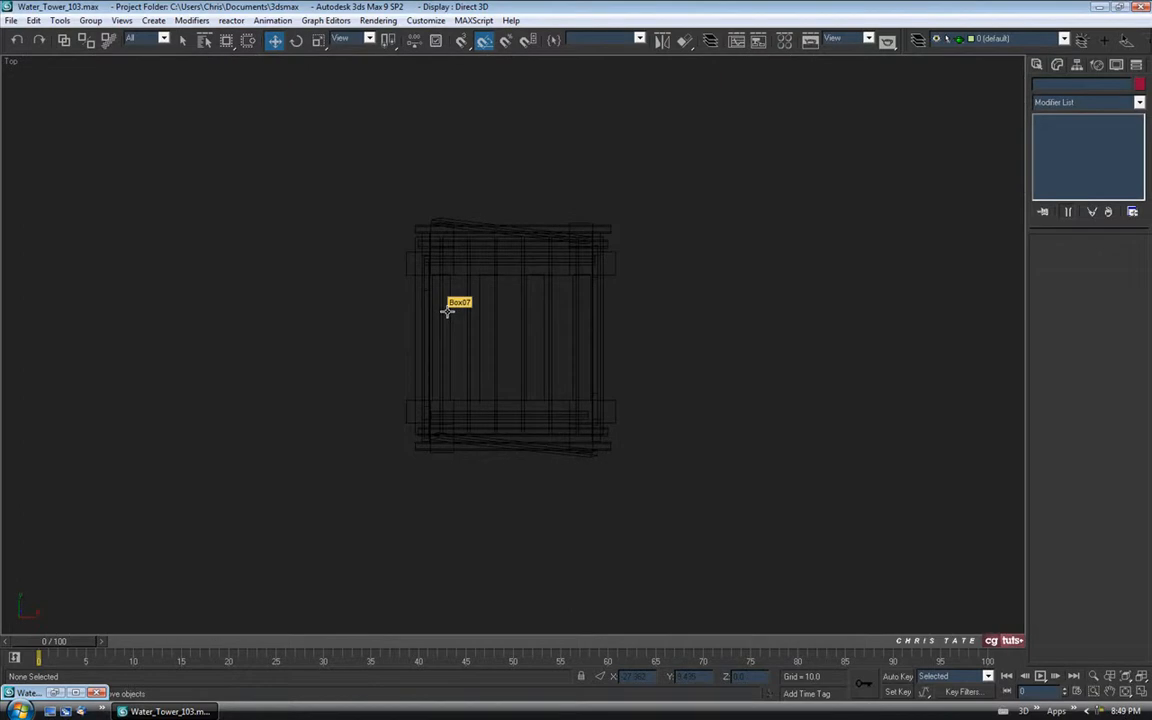
{"action": "key", "text": "F3"}
{"action": "scroll", "coordinate": [442, 311], "scroll_direction": "up", "scroll_amount": 4}
{"action": "middle_click_drag", "start_coordinate": [442, 311], "coordinate": [537, 311]}
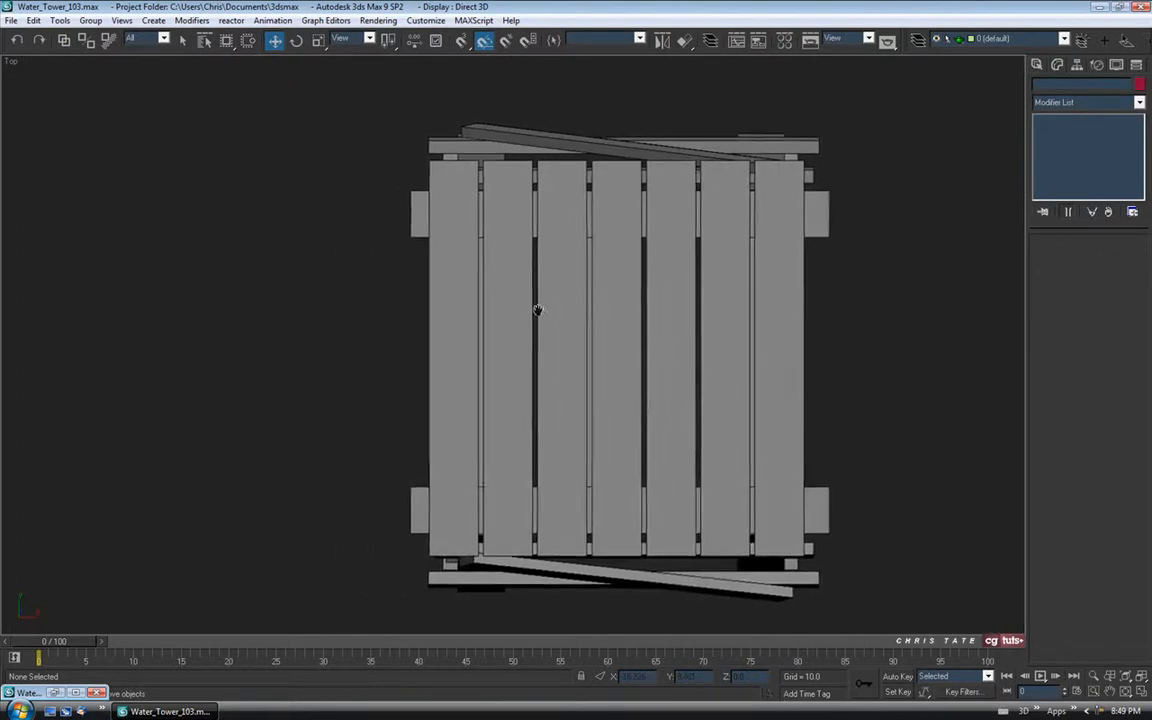
{"action": "middle_click_drag", "start_coordinate": [617, 252], "coordinate": [596, 265]}
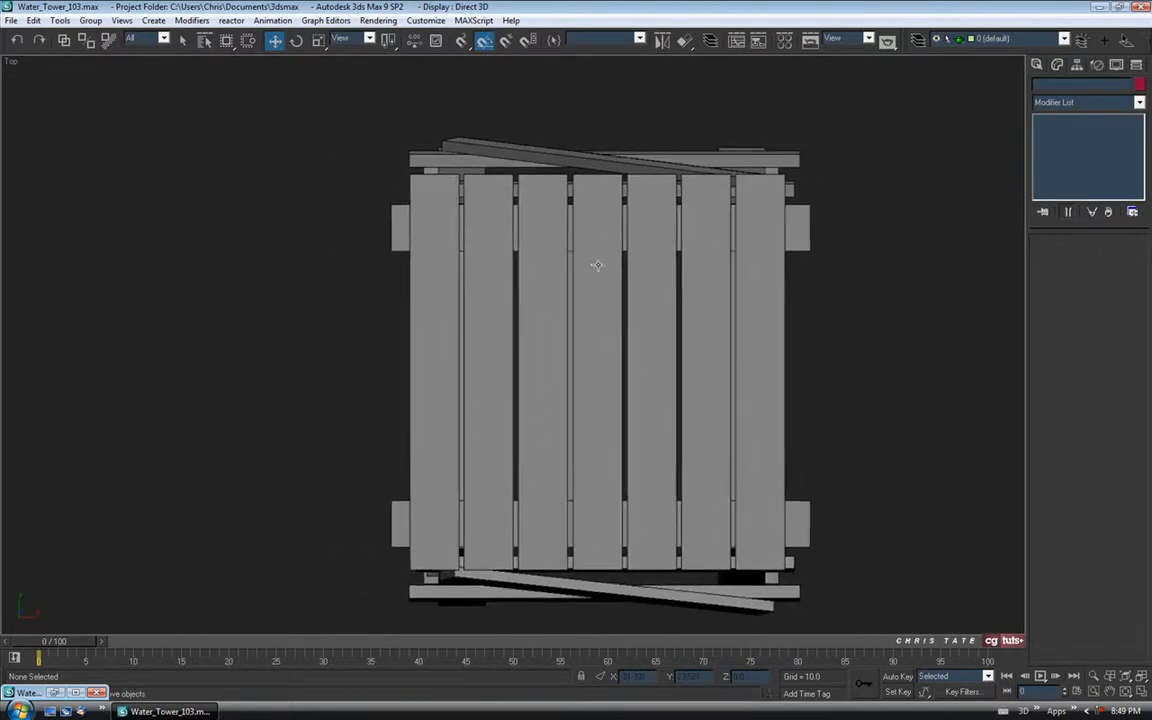
Create an upright box post about 3.098 long, 3.098 wide and 36.728 high beside the stand and inspect it in Perspective.
{"action": "left_click", "coordinate": [1036, 65]}
{"action": "left_click", "coordinate": [1061, 152]}
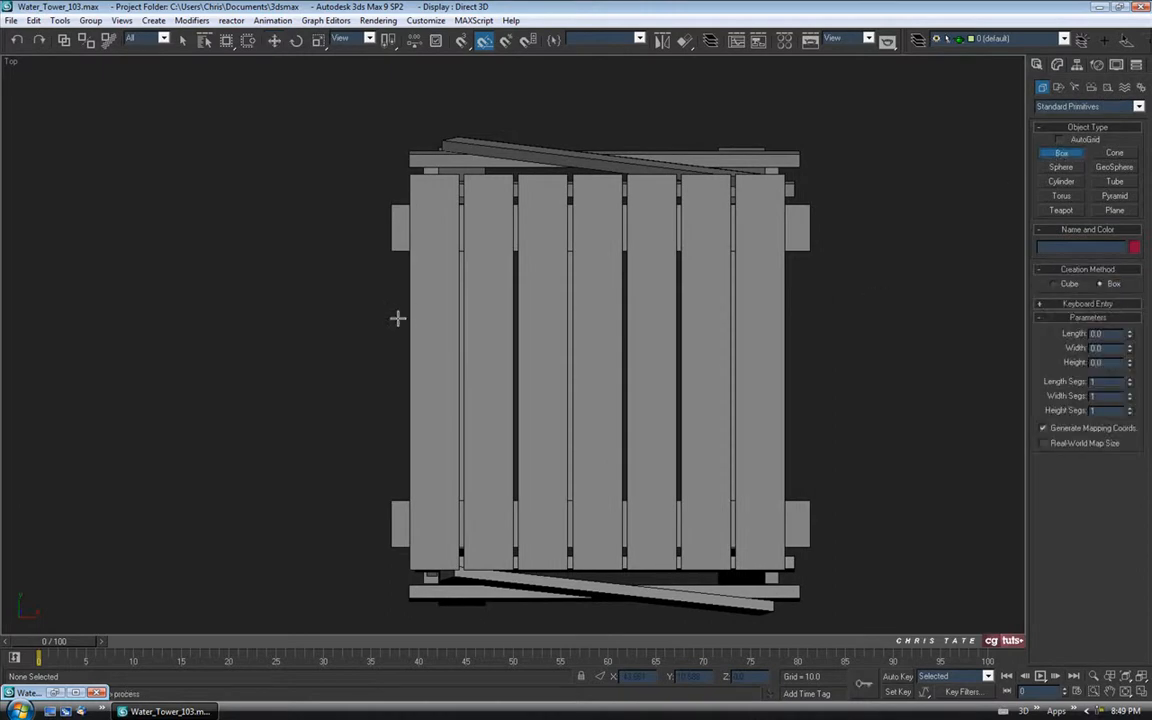
{"action": "left_click_drag", "start_coordinate": [319, 256], "coordinate": [333, 269]}
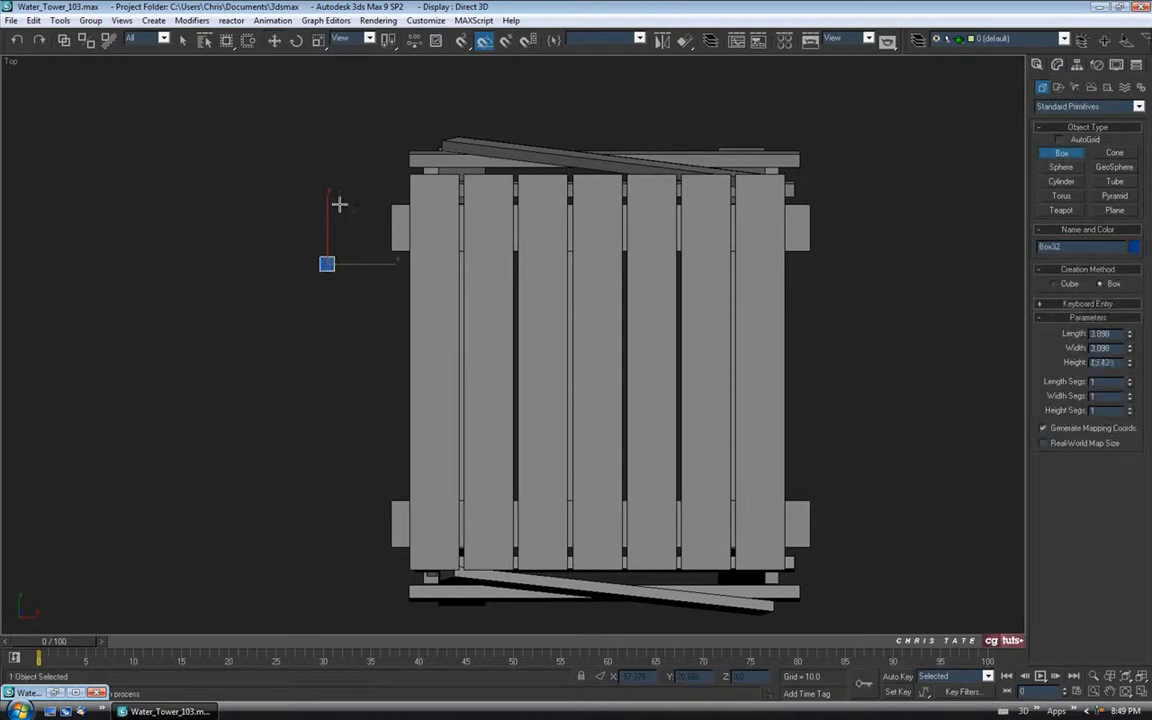
{"action": "key", "text": "alt+w"}
{"action": "left_click", "coordinate": [1141, 691]}
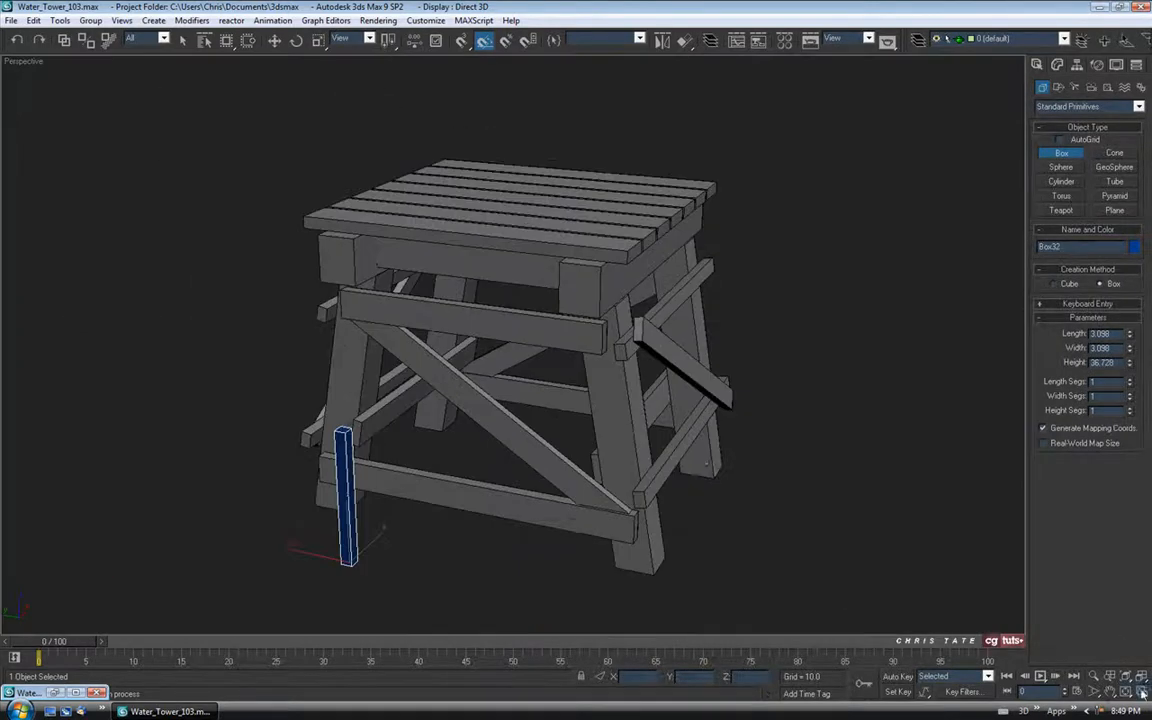
{"action": "middle_click_drag", "start_coordinate": [566, 400], "coordinate": [591, 376], "text": "alt"}
{"action": "middle_click_drag", "start_coordinate": [499, 406], "coordinate": [512, 449], "text": "alt"}
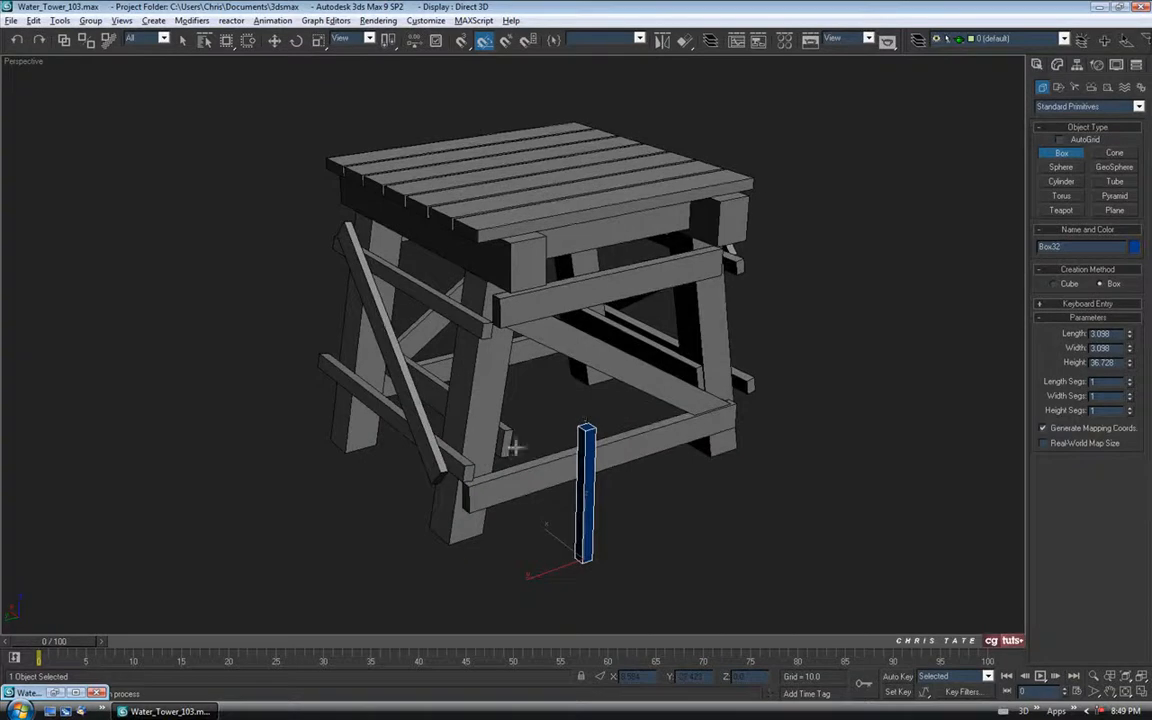
Check the reference sheet's ladder and set the new post's length and width to 2.5.
{"action": "left_click", "coordinate": [53, 693]}
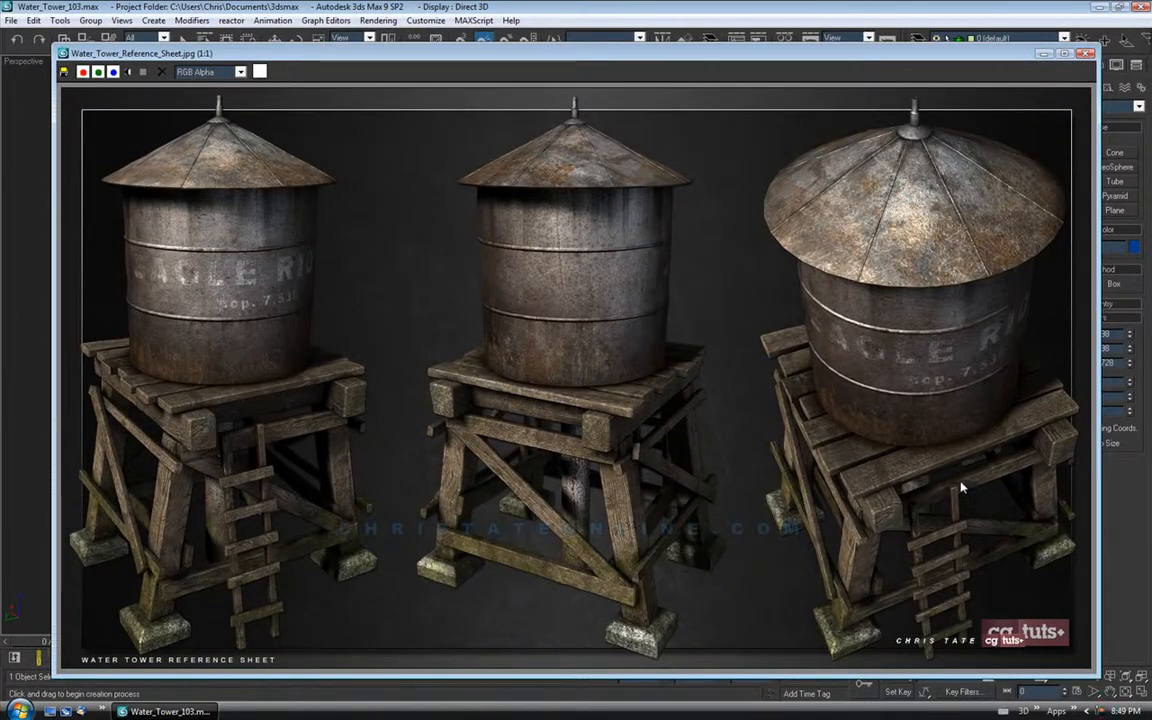
{"action": "left_click", "coordinate": [1045, 54]}
{"action": "middle_click_drag", "start_coordinate": [858, 325], "coordinate": [810, 368], "text": "alt"}
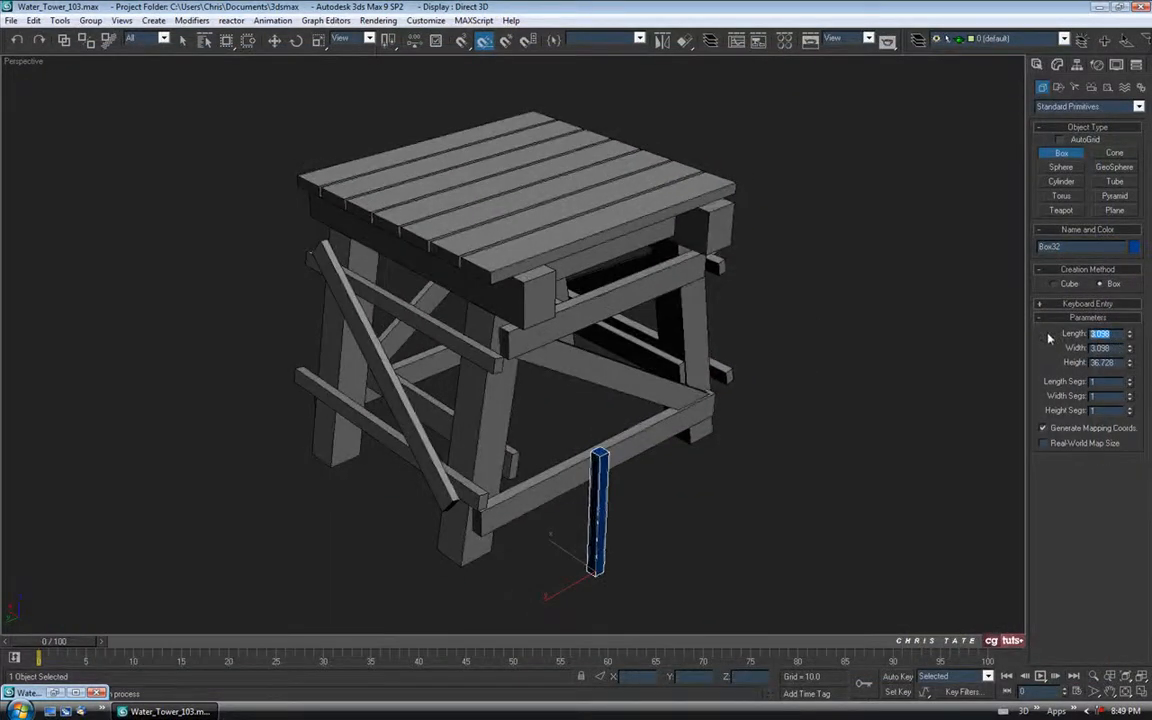
{"action": "type", "text": "2.5"}
{"action": "key", "text": "Tab"}
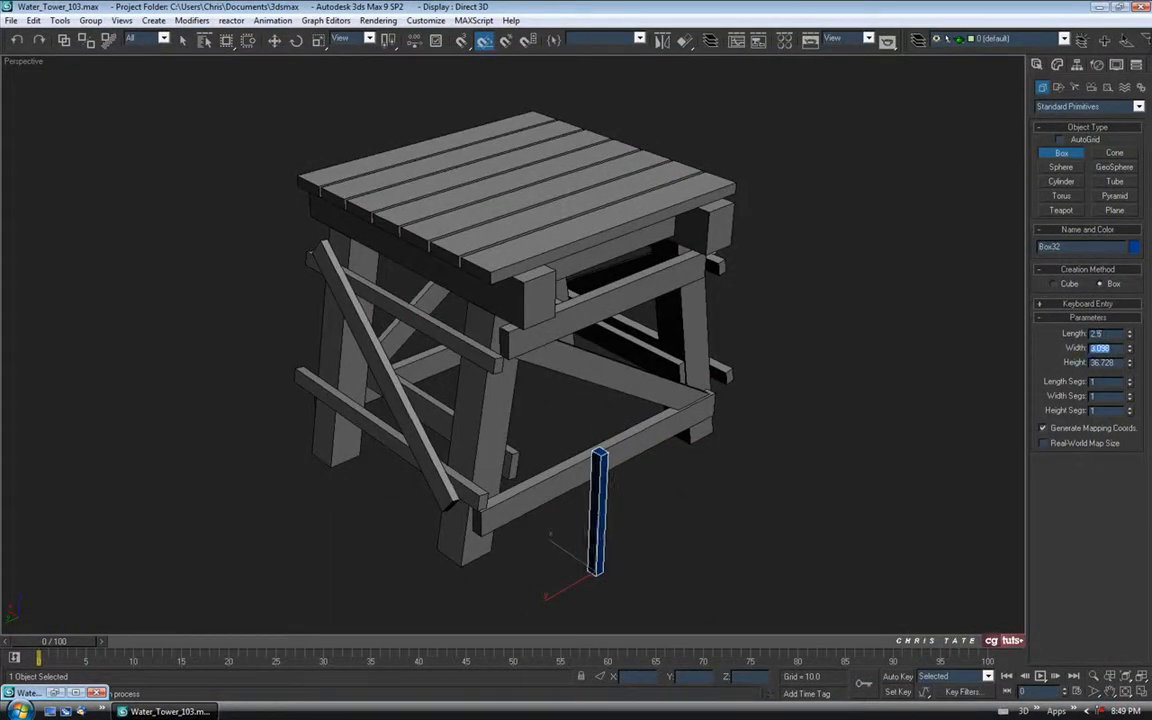
{"action": "type", "text": "2.5"}
{"action": "key", "text": "Return"}
Raise the post's height to about 76.49 so it nearly reaches the stand's platform.
{"action": "mouse_move", "coordinate": [700, 340]}
{"action": "middle_mouse_down", "text": "alt"}
{"action": "mouse_move", "coordinate": [746, 352]}
{"action": "mouse_move", "coordinate": [690, 362]}
{"action": "mouse_move", "coordinate": [702, 331]}
{"action": "middle_mouse_up", "text": "alt"}
{"action": "scroll", "coordinate": [708, 363], "scroll_direction": "up", "scroll_amount": 3}
{"action": "left_click_drag", "start_coordinate": [1130, 366], "coordinate": [1118, 308]}
{"action": "middle_click_drag", "start_coordinate": [784, 307], "coordinate": [771, 337], "text": "alt"}
{"action": "scroll", "coordinate": [773, 329], "scroll_direction": "down", "scroll_amount": 5}
{"action": "left_click_drag", "start_coordinate": [1131, 365], "coordinate": [1131, 349]}
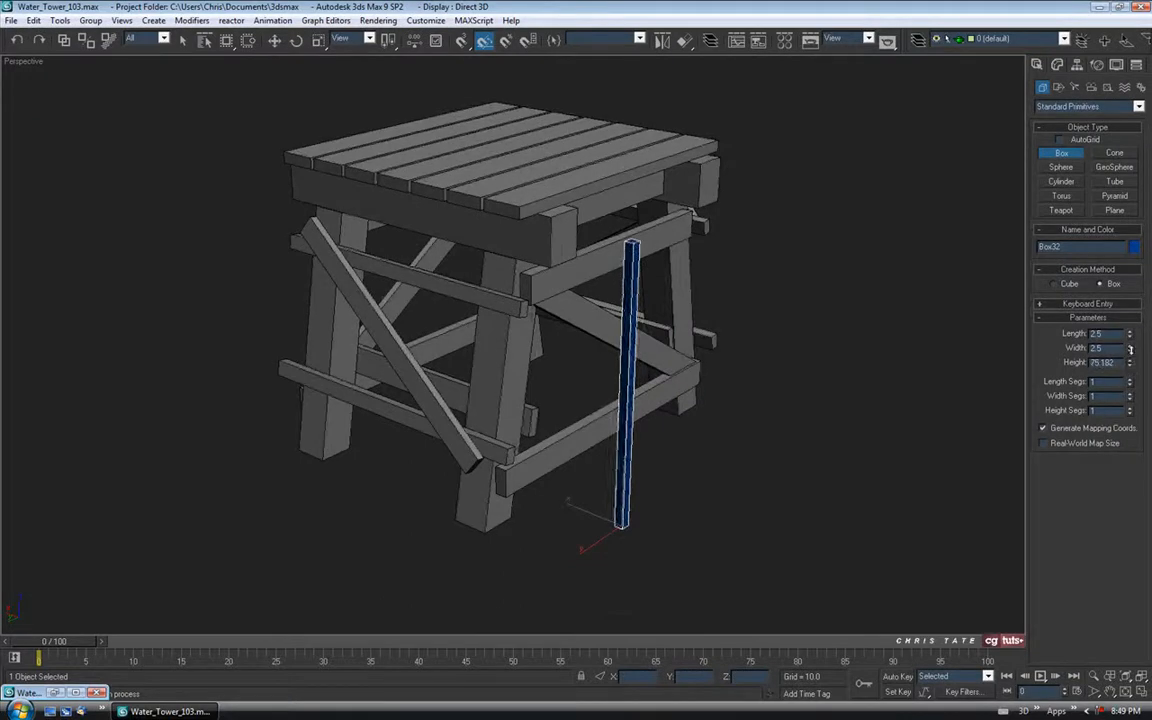
{"action": "mouse_move", "coordinate": [711, 379]}
{"action": "middle_mouse_down", "text": "alt"}
{"action": "mouse_move", "coordinate": [759, 378]}
{"action": "mouse_move", "coordinate": [618, 371]}
{"action": "mouse_move", "coordinate": [718, 370]}
{"action": "middle_mouse_up", "text": "alt"}
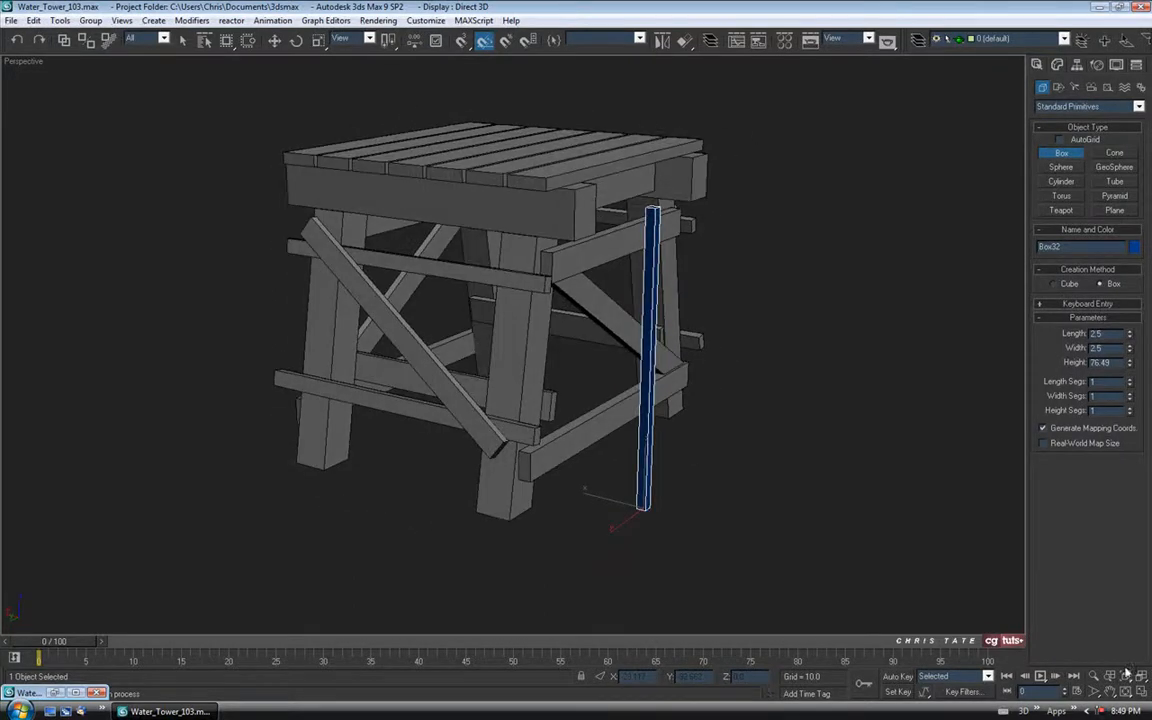
In the Left view, copy the post about 16.5 units sideways to make the ladder's second rail.
{"action": "left_click", "coordinate": [1143, 692]}
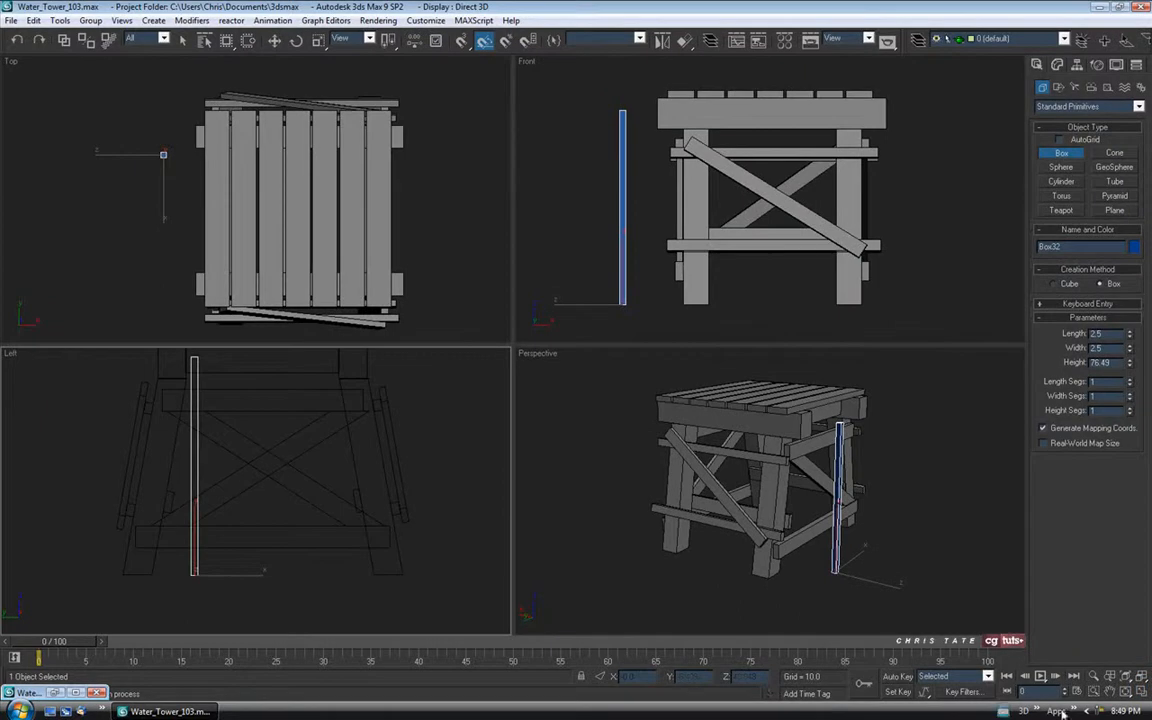
{"action": "left_click", "coordinate": [1137, 692]}
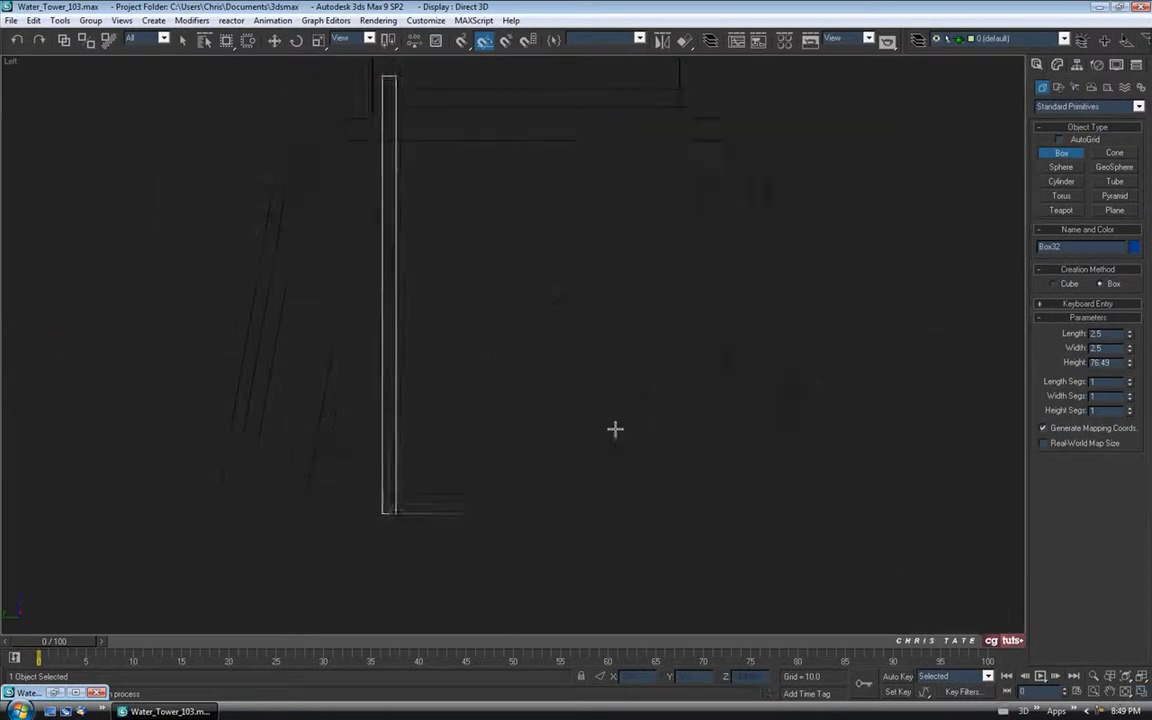
{"action": "left_click", "coordinate": [274, 40]}
{"action": "middle_click_drag", "start_coordinate": [459, 377], "coordinate": [462, 373]}
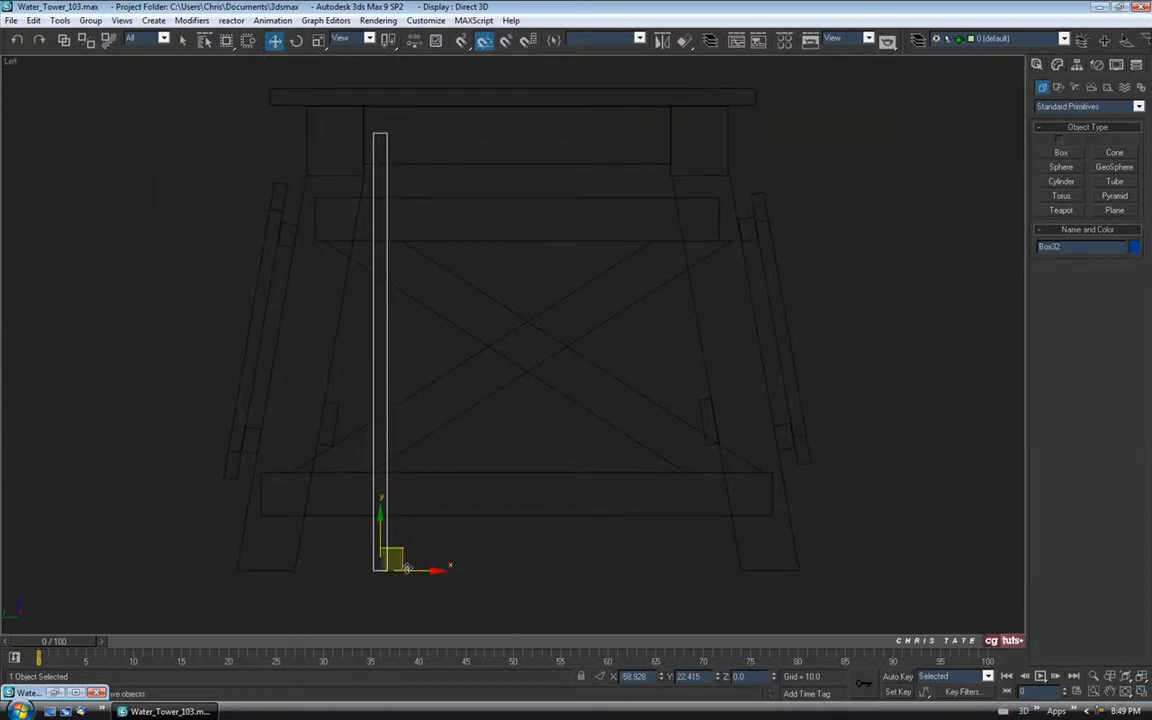
{"action": "left_click_drag", "start_coordinate": [420, 568], "coordinate": [513, 567]}
{"action": "left_click", "coordinate": [578, 416]}
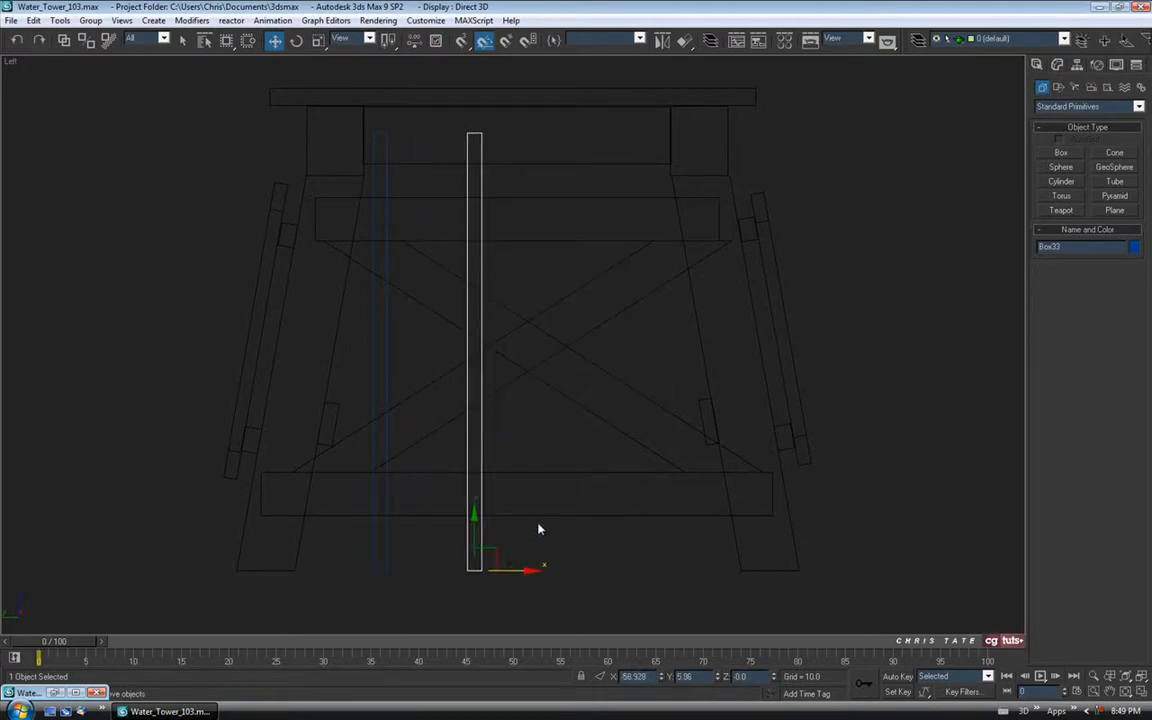
{"action": "key", "text": "alt+w"}
Select both ladder rails in the Perspective view and move them slightly closer to the stand along the X axis.
{"action": "left_click", "coordinate": [1143, 690]}
{"action": "middle_click_drag", "start_coordinate": [704, 480], "coordinate": [559, 455], "text": "alt"}
{"action": "left_click_drag", "start_coordinate": [422, 568], "coordinate": [553, 514]}
{"action": "mouse_move", "coordinate": [432, 535]}
{"action": "middle_mouse_down", "text": "alt"}
{"action": "mouse_move", "coordinate": [491, 530]}
{"action": "mouse_move", "coordinate": [604, 387]}
{"action": "middle_mouse_up", "text": "alt"}
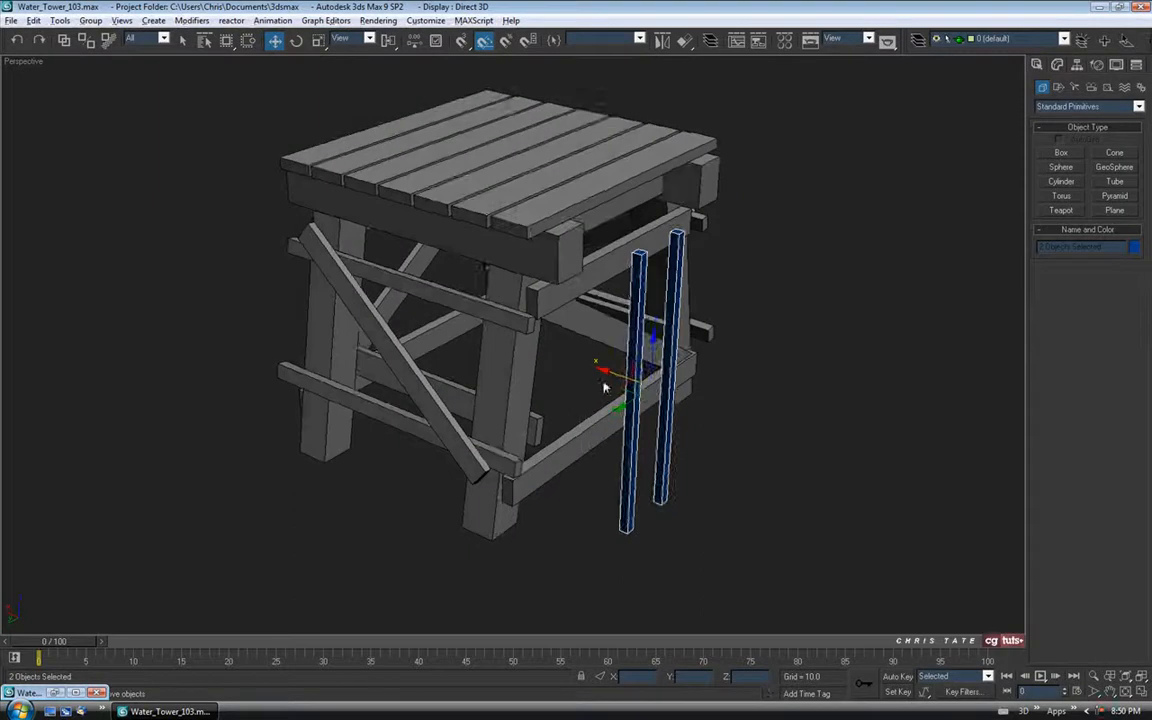
{"action": "left_click_drag", "start_coordinate": [606, 373], "coordinate": [594, 369]}
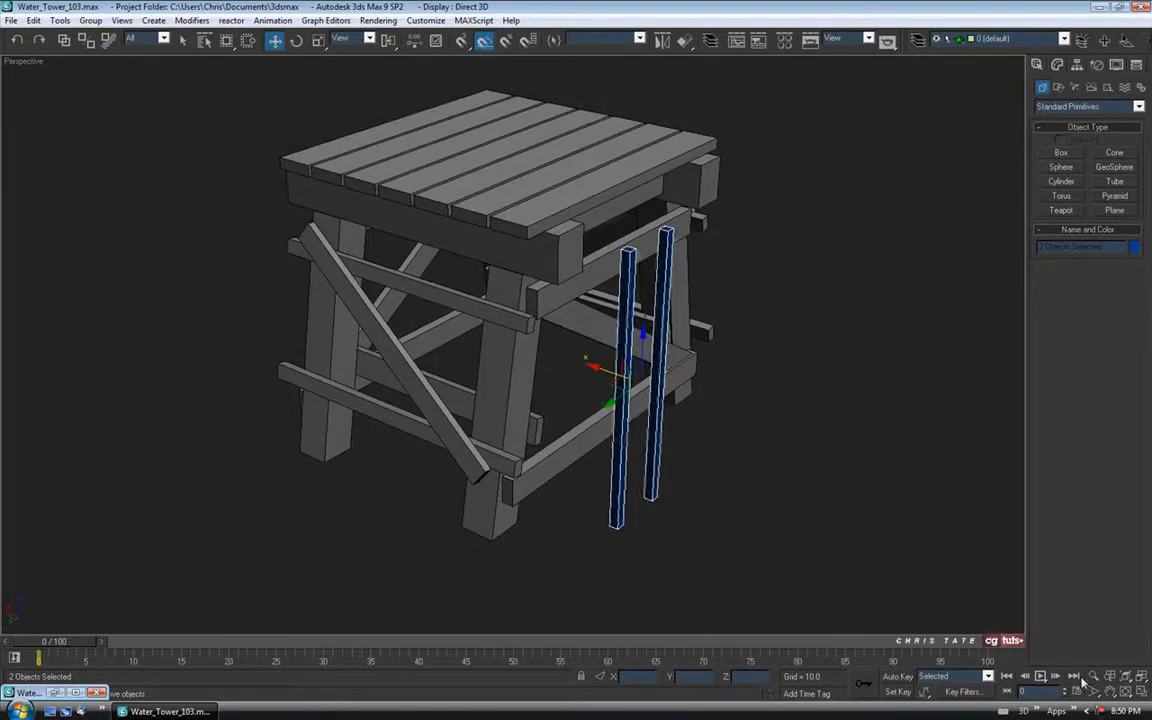
In the Front view, tilt both ladder rails 10 degrees so their upper ends lean toward the stand.
{"action": "left_click", "coordinate": [1141, 691]}
{"action": "right_click", "coordinate": [773, 250]}
{"action": "left_click", "coordinate": [1141, 691]}
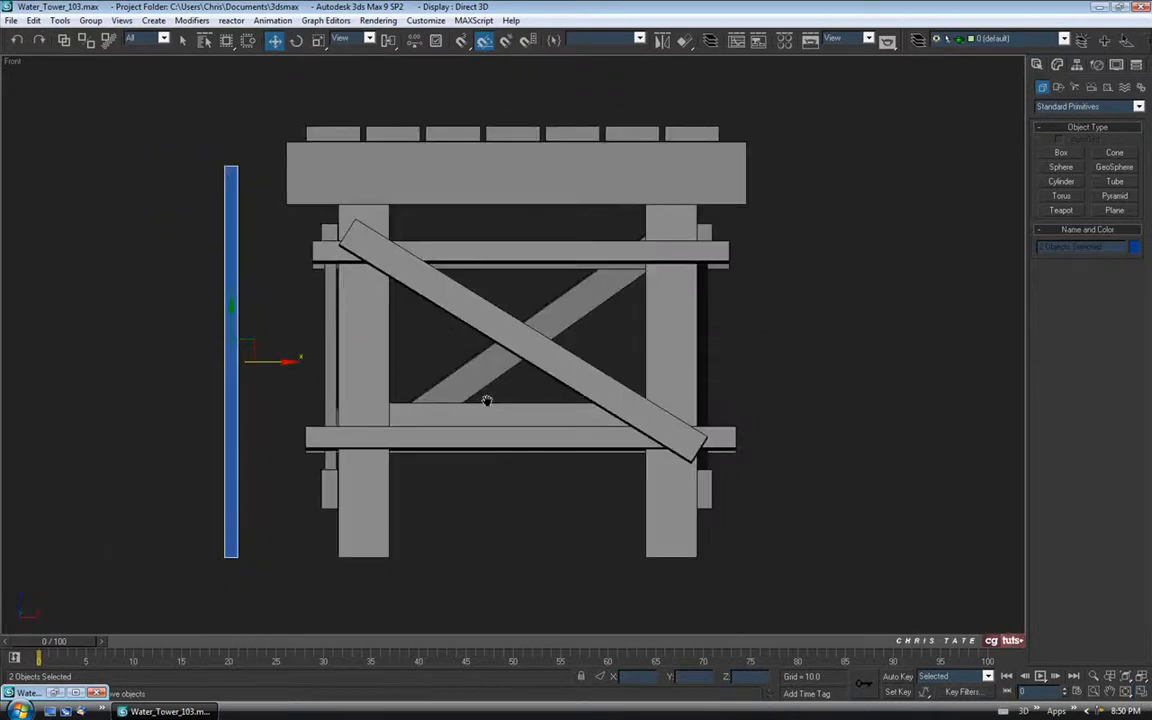
{"action": "middle_click_drag", "start_coordinate": [488, 401], "coordinate": [525, 406]}
{"action": "left_click", "coordinate": [295, 44]}
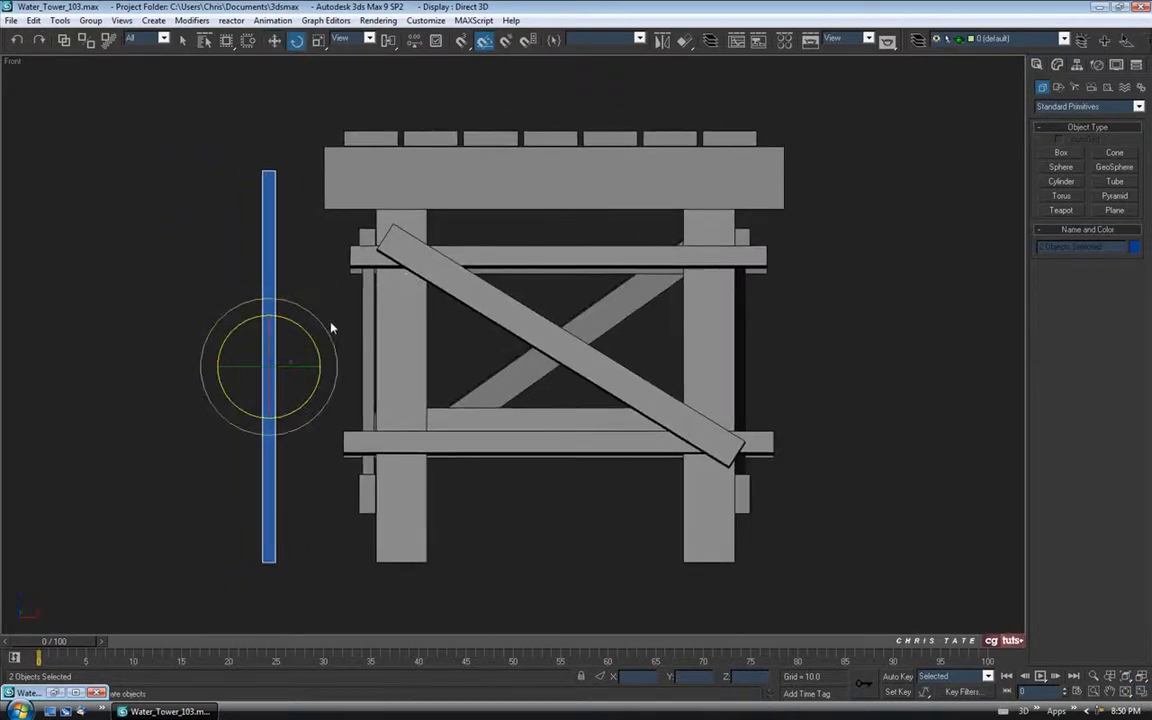
{"action": "left_click_drag", "start_coordinate": [330, 330], "coordinate": [337, 334]}
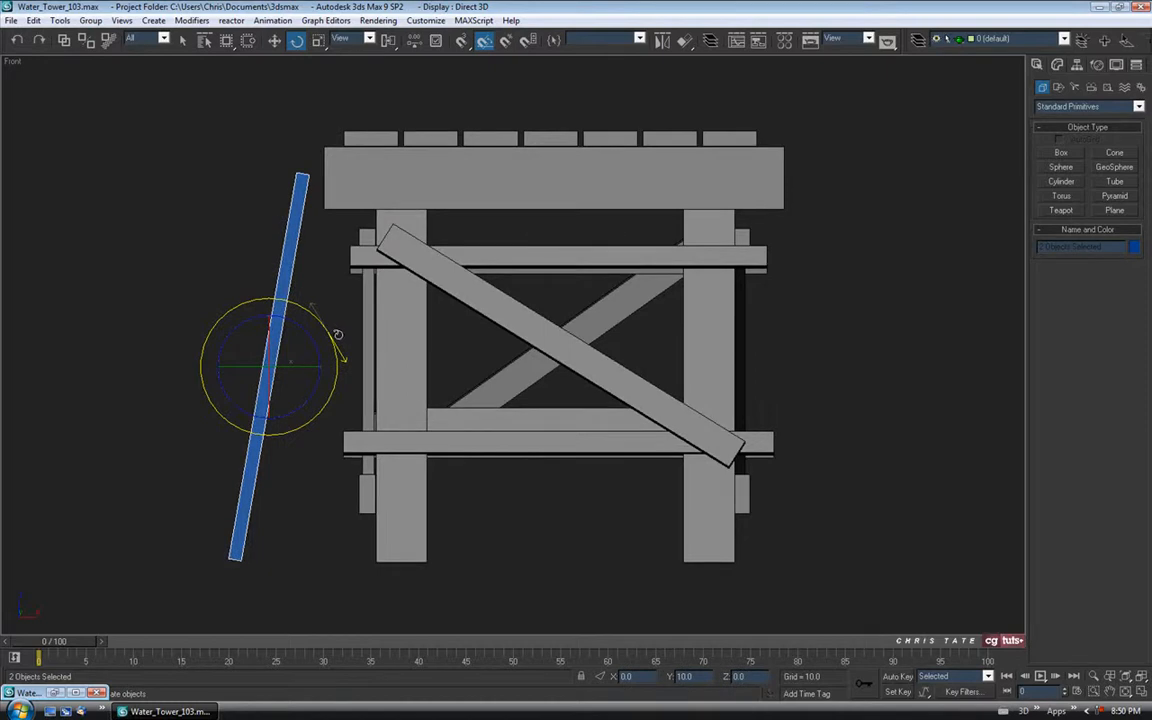
Move both rails about 9.9 units toward the stand and about 7 units down, so they sit below the platform beam.
{"action": "left_click", "coordinate": [274, 41]}
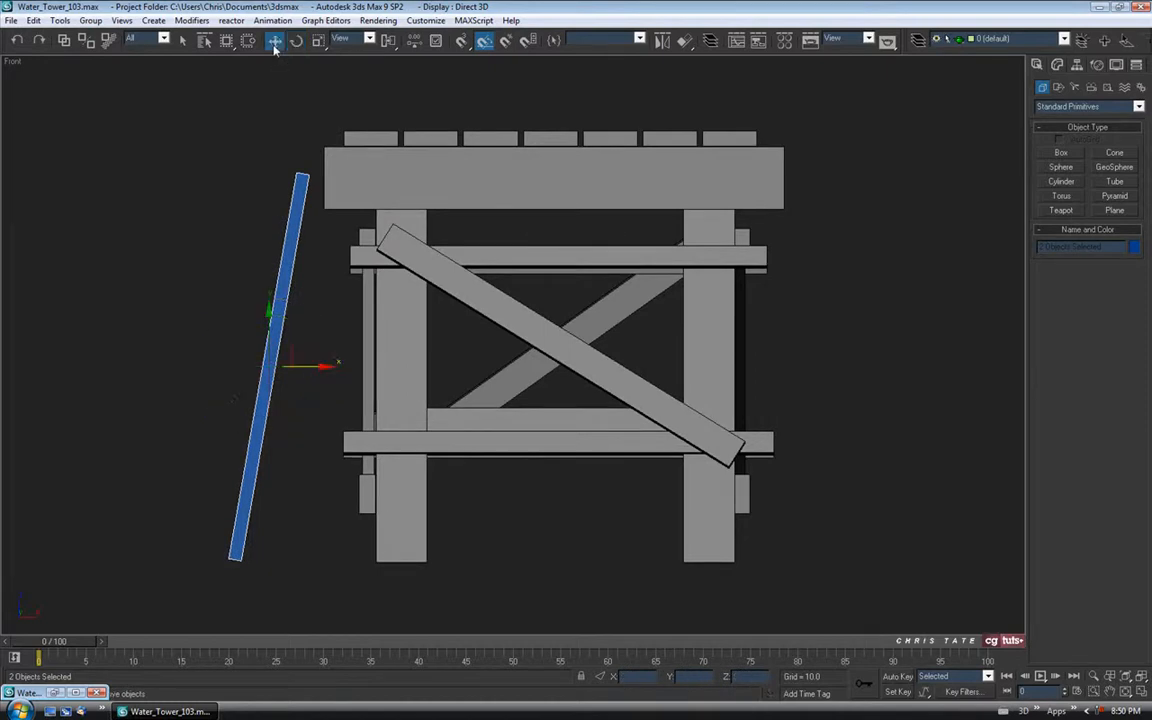
{"action": "left_click_drag", "start_coordinate": [305, 368], "coordinate": [355, 368]}
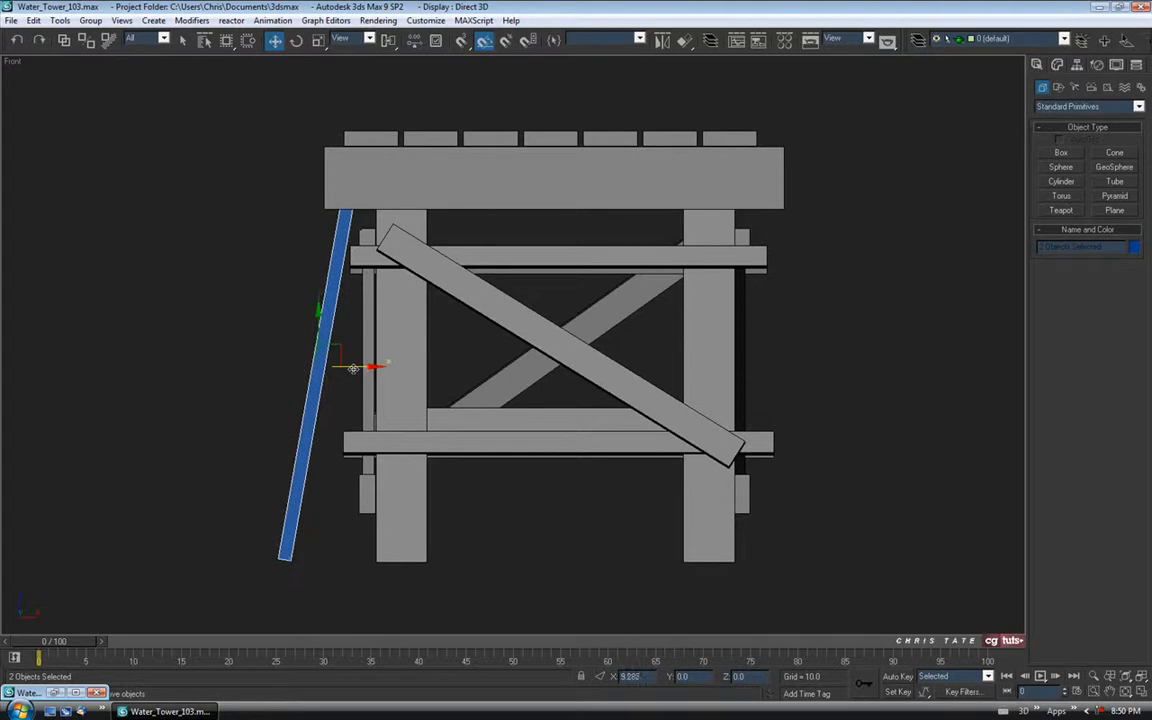
{"action": "middle_click_drag", "start_coordinate": [395, 393], "coordinate": [449, 352]}
{"action": "scroll", "coordinate": [501, 361], "scroll_direction": "up", "scroll_amount": 2}
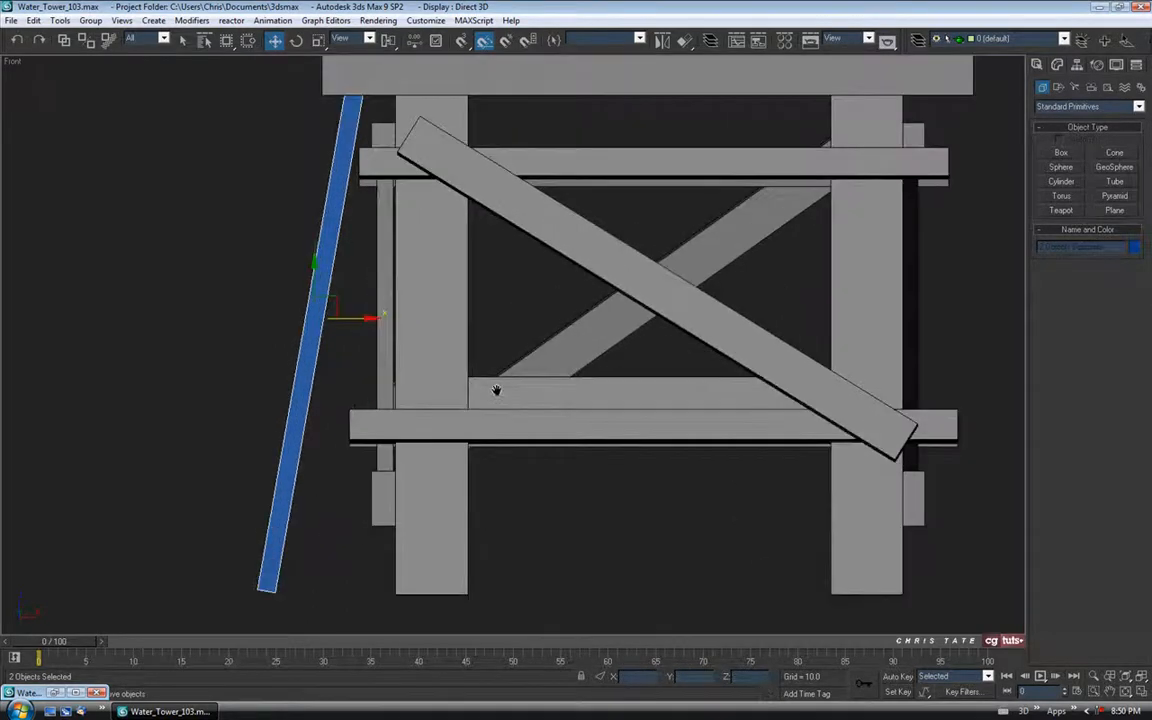
{"action": "middle_click_drag", "start_coordinate": [497, 393], "coordinate": [497, 238]}
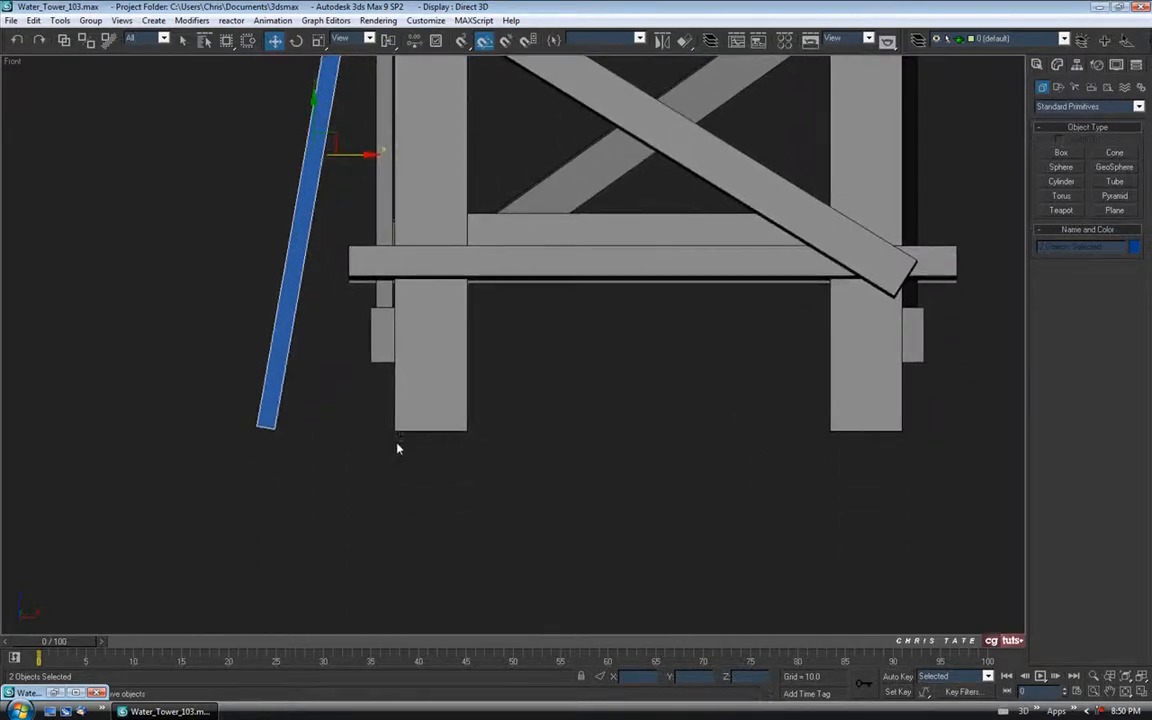
{"action": "middle_click_drag", "start_coordinate": [383, 447], "coordinate": [411, 467]}
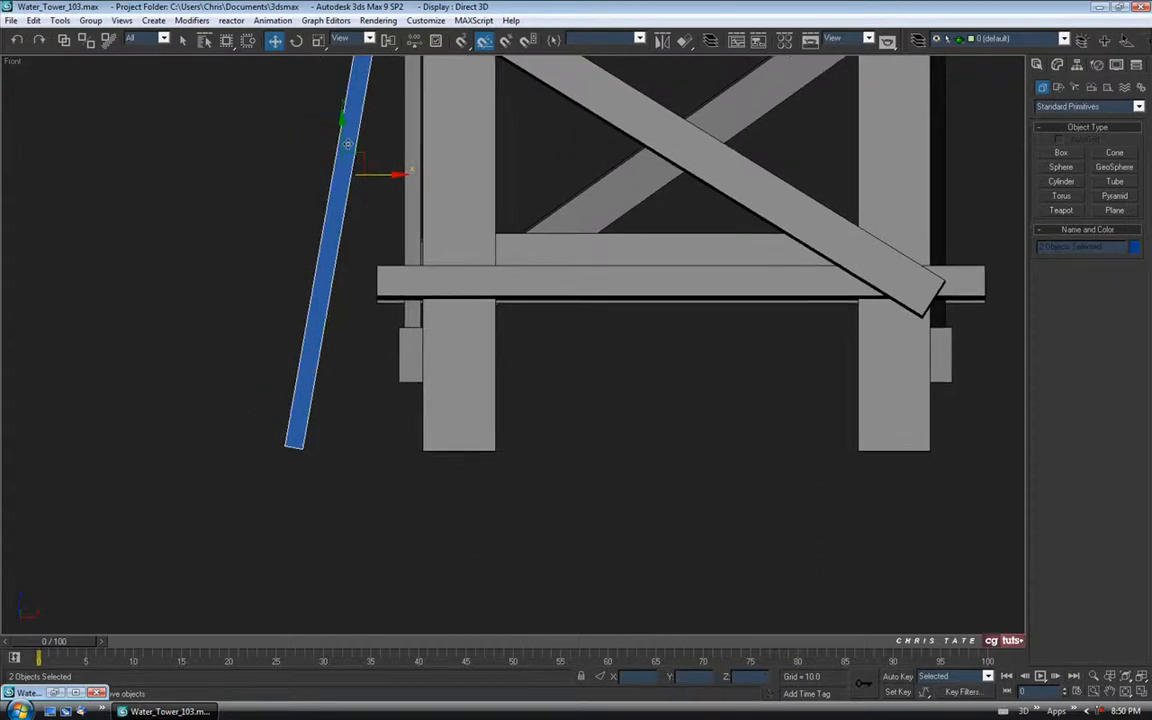
{"action": "left_click_drag", "start_coordinate": [347, 145], "coordinate": [336, 182]}
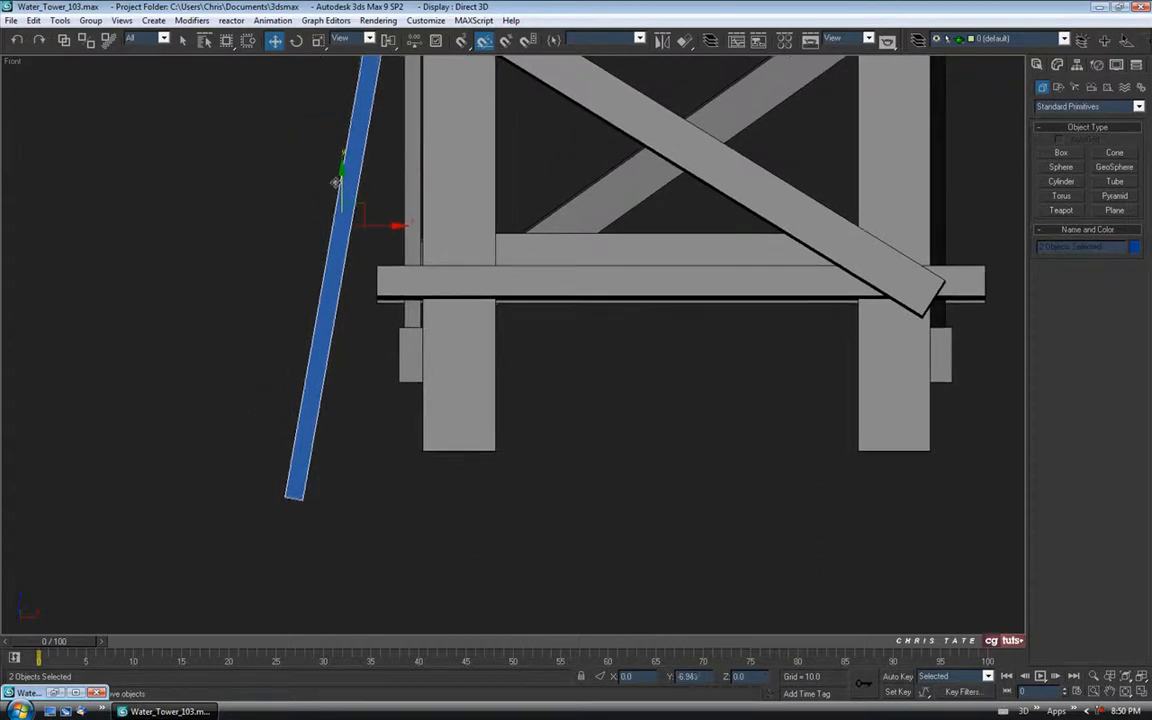
{"action": "middle_click_drag", "start_coordinate": [440, 369], "coordinate": [459, 427]}
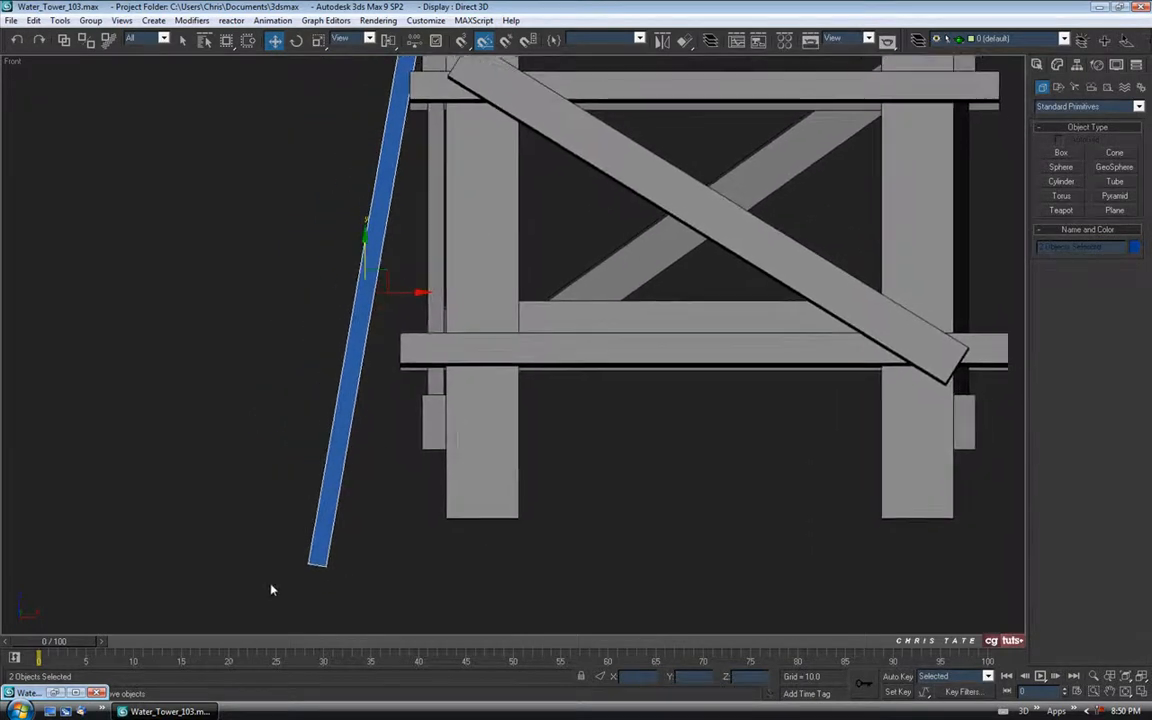
{"action": "scroll", "coordinate": [437, 366], "scroll_direction": "down", "scroll_amount": 4}
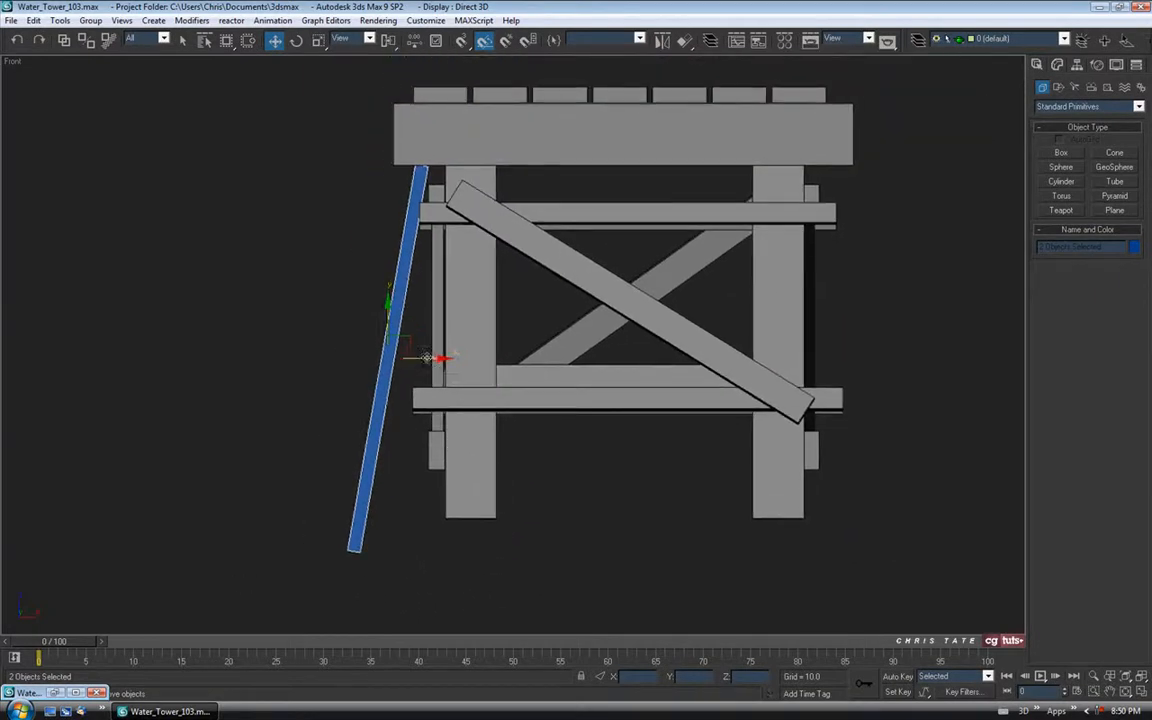
Display the Front view in wireframe and nudge both rails slightly closer to the upper cross beams.
{"action": "key", "text": "F3"}
{"action": "middle_click_drag", "start_coordinate": [451, 306], "coordinate": [453, 352]}
{"action": "scroll", "coordinate": [446, 325], "scroll_direction": "up", "scroll_amount": 2}
{"action": "middle_click_drag", "start_coordinate": [414, 255], "coordinate": [430, 273]}
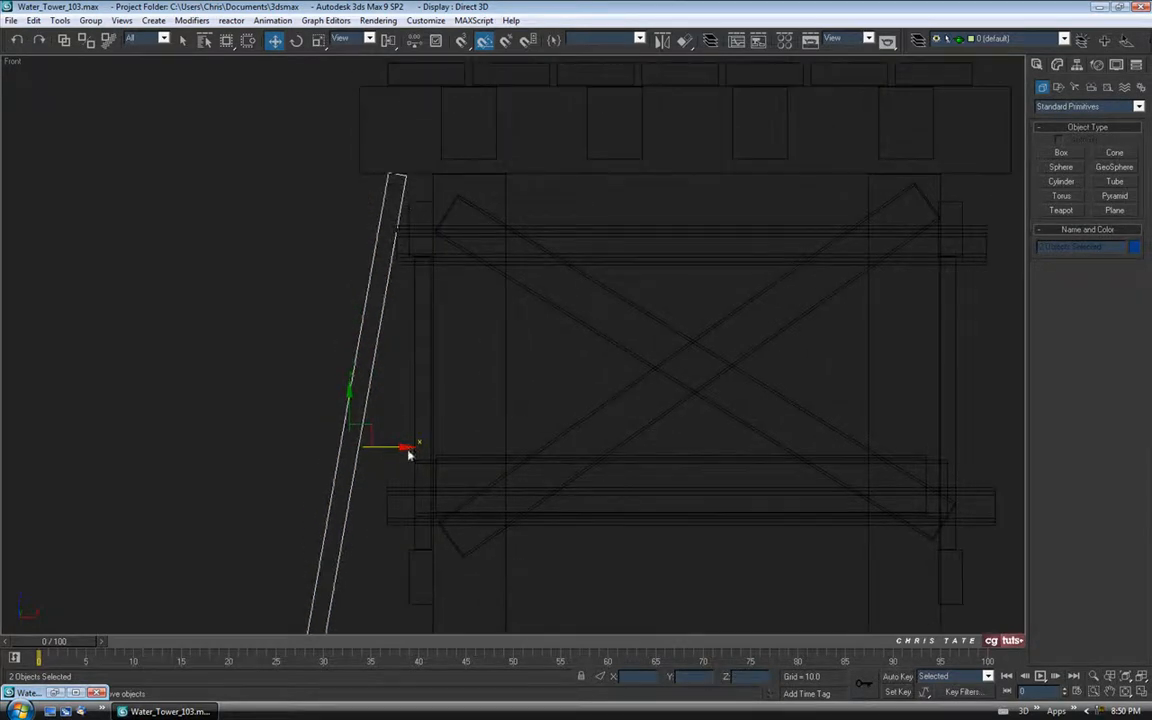
{"action": "left_click_drag", "start_coordinate": [395, 447], "coordinate": [401, 447]}
{"action": "key", "text": "alt+w"}
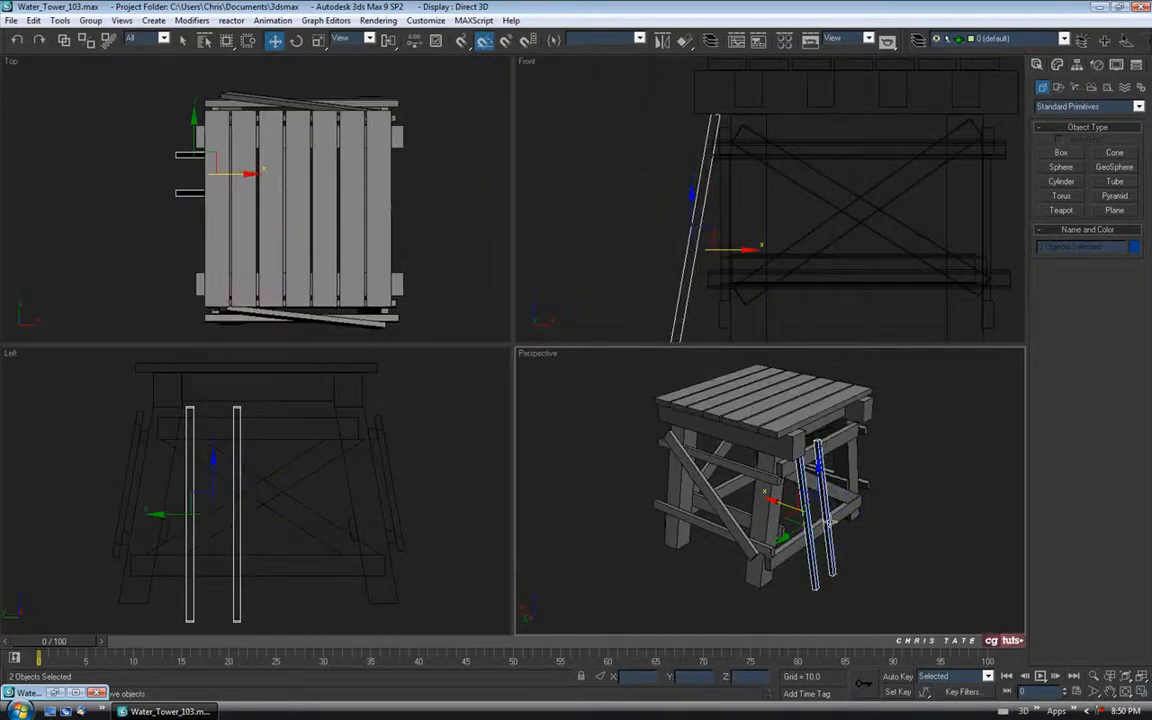
Review the leaning rails in the full-size Perspective view and compare them with the ladder on the reference sheet.
{"action": "left_click", "coordinate": [1125, 691]}
{"action": "left_click", "coordinate": [1140, 691]}
{"action": "left_click_drag", "start_coordinate": [669, 437], "coordinate": [566, 437]}
{"action": "left_click", "coordinate": [52, 694]}
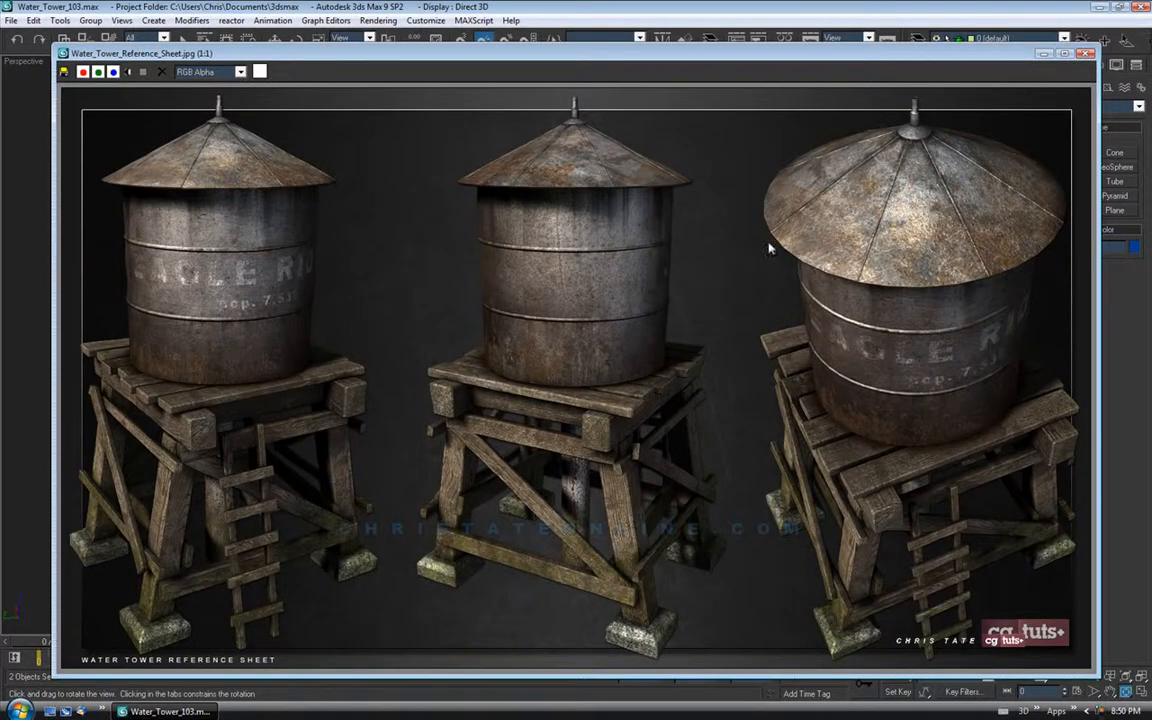
{"action": "left_click", "coordinate": [1044, 54]}
Try a further rotation and small X-axis shifts of the two rails while checking their contact with the stand.
{"action": "left_click", "coordinate": [297, 41]}
{"action": "middle_click_drag", "start_coordinate": [626, 419], "coordinate": [671, 434], "text": "alt"}
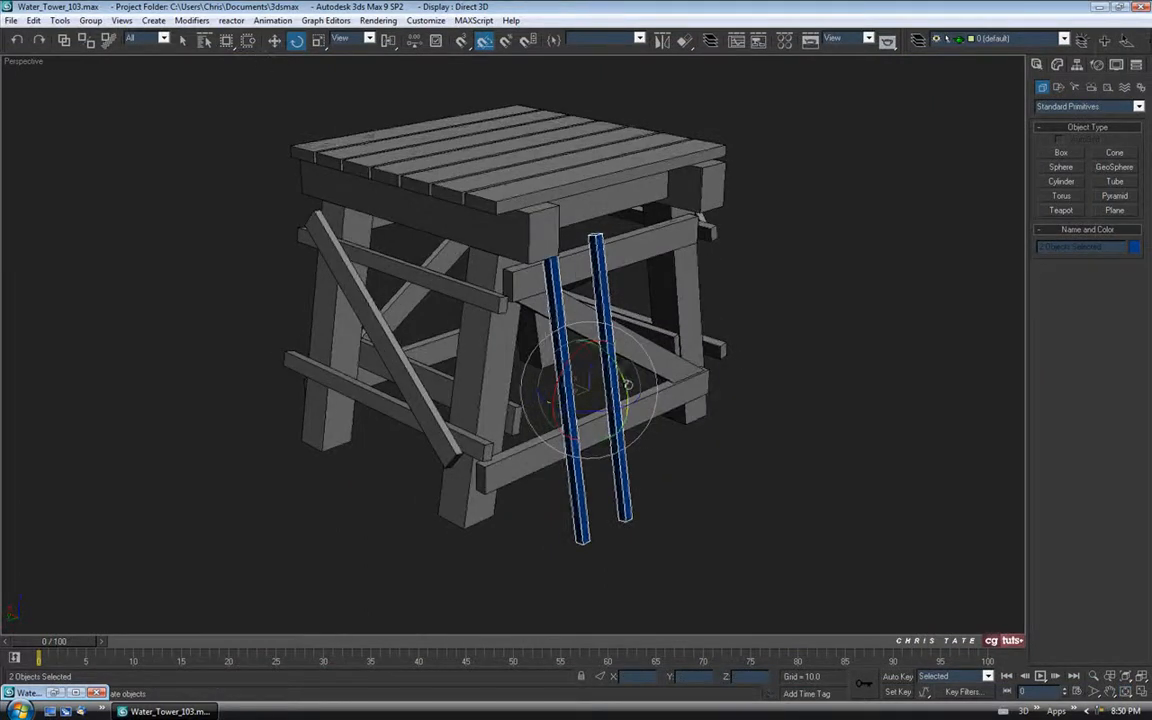
{"action": "left_click_drag", "start_coordinate": [627, 384], "coordinate": [623, 379]}
{"action": "middle_click_drag", "start_coordinate": [644, 375], "coordinate": [688, 369], "text": "alt"}
{"action": "left_click", "coordinate": [274, 41]}
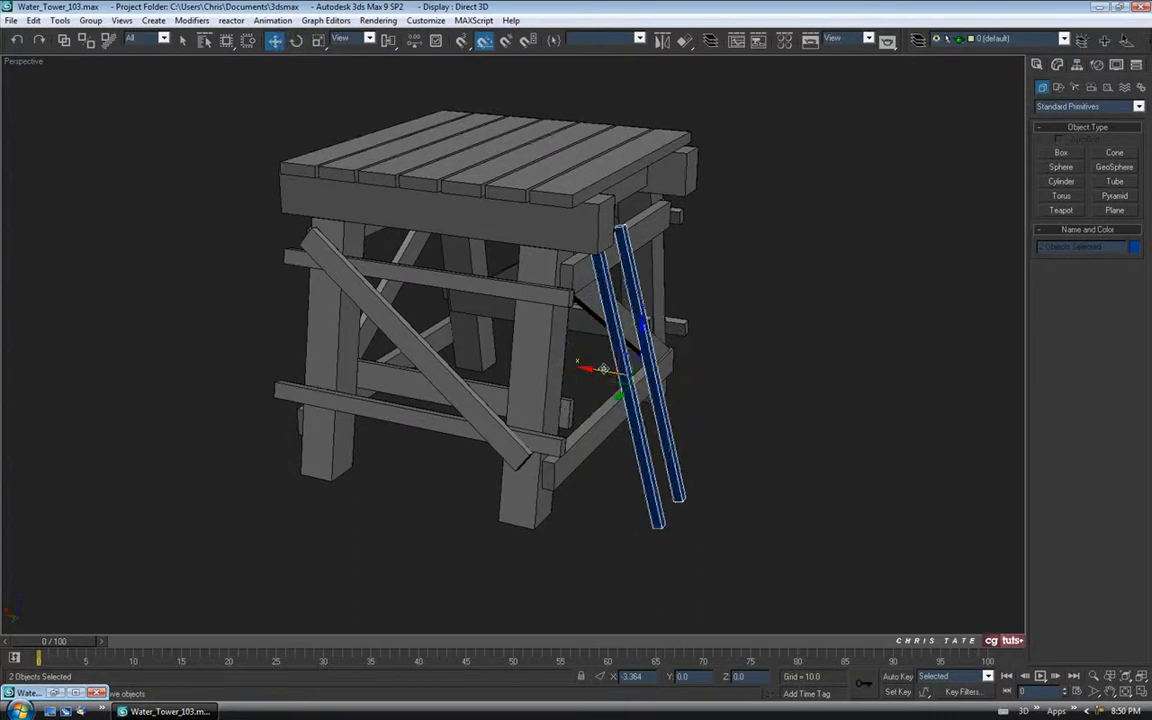
{"action": "scroll", "coordinate": [722, 237], "scroll_direction": "up", "scroll_amount": 3}
{"action": "middle_click_drag", "start_coordinate": [580, 286], "coordinate": [557, 339], "text": "alt"}
{"action": "left_click_drag", "start_coordinate": [496, 513], "coordinate": [495, 512]}
{"action": "scroll", "coordinate": [600, 419], "scroll_direction": "down", "scroll_amount": 3}
{"action": "middle_click_drag", "start_coordinate": [598, 421], "coordinate": [447, 567], "text": "alt"}
{"action": "scroll", "coordinate": [638, 399], "scroll_direction": "down", "scroll_amount": 4}
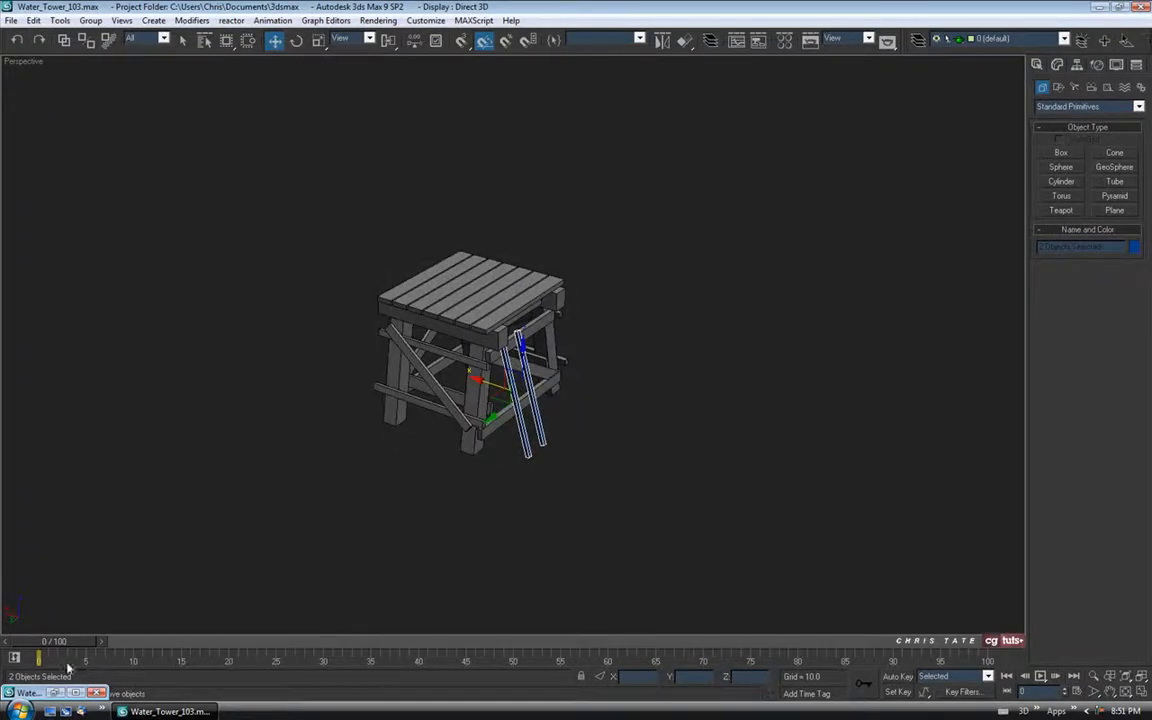
Recheck the reference sheet, turn off angle snapping and try finer adjustments to the rails' tilt and position.
{"action": "left_click", "coordinate": [62, 694]}
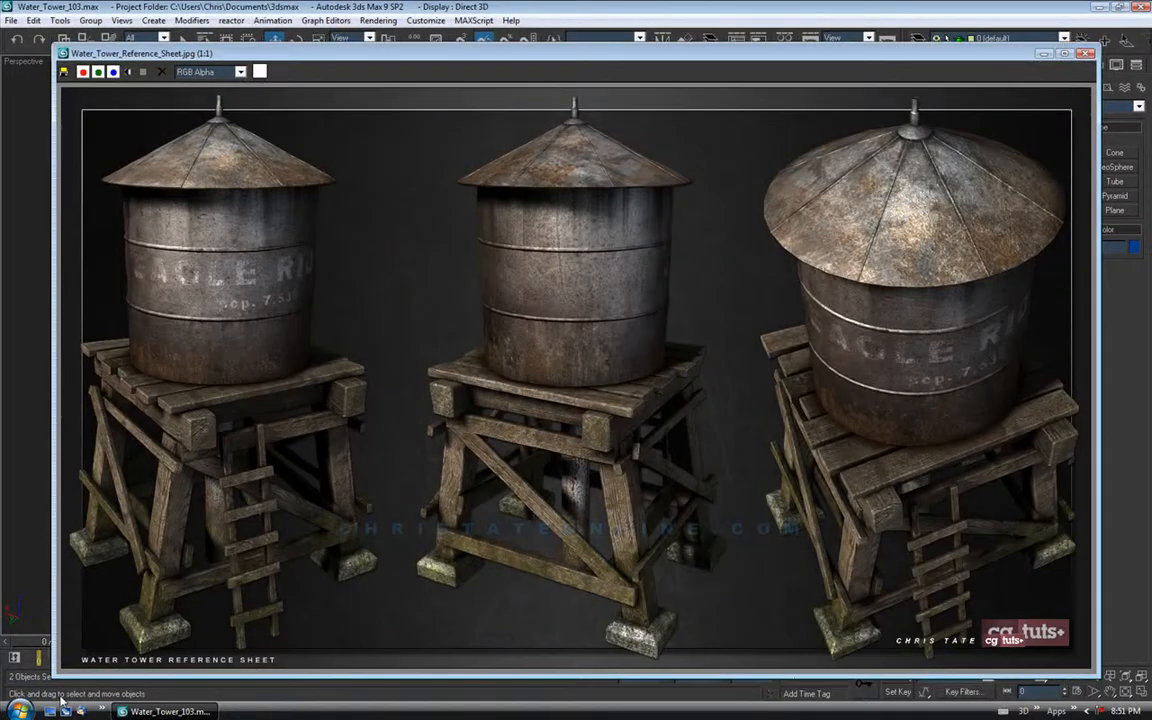
{"action": "left_click", "coordinate": [1044, 54]}
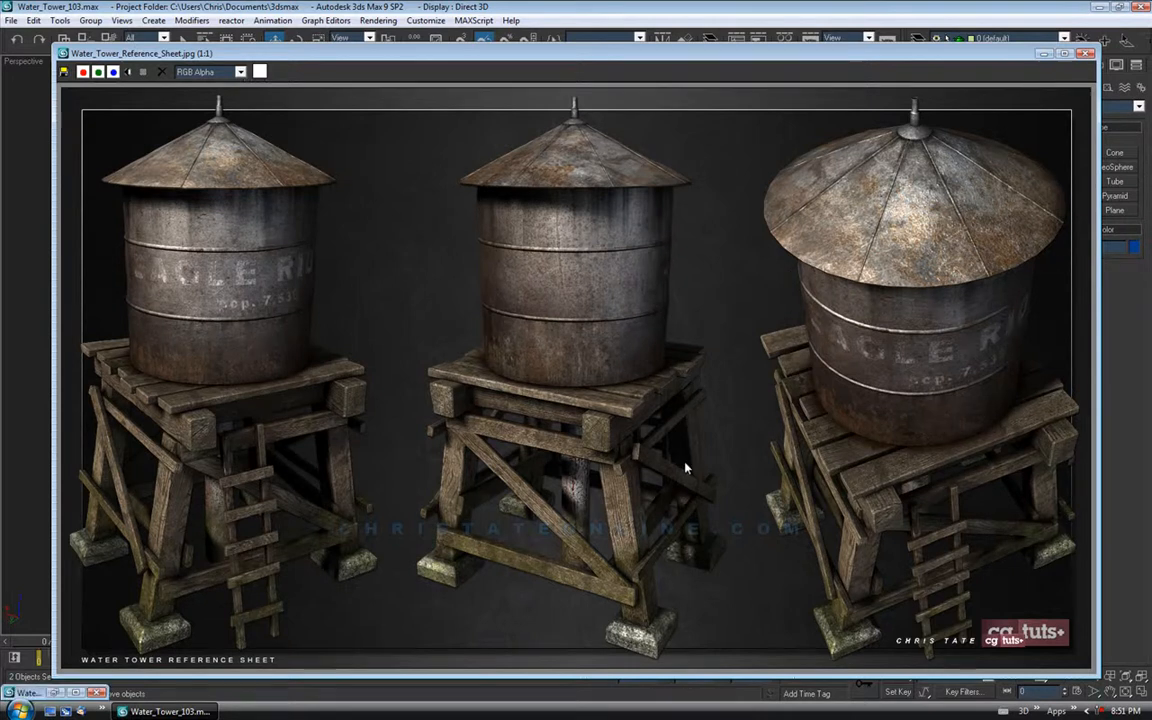
{"action": "middle_click_drag", "start_coordinate": [576, 414], "coordinate": [601, 379], "text": "alt"}
{"action": "scroll", "coordinate": [560, 410], "scroll_direction": "up", "scroll_amount": 3}
{"action": "left_click", "coordinate": [480, 47]}
{"action": "left_click", "coordinate": [300, 47]}
{"action": "scroll", "coordinate": [601, 378], "scroll_direction": "up", "scroll_amount": 4}
{"action": "left_click_drag", "start_coordinate": [570, 383], "coordinate": [573, 392]}
{"action": "middle_click_drag", "start_coordinate": [656, 382], "coordinate": [700, 376], "text": "alt"}
{"action": "left_click", "coordinate": [276, 38]}
{"action": "left_click_drag", "start_coordinate": [570, 396], "coordinate": [553, 389]}
{"action": "middle_click_drag", "start_coordinate": [553, 389], "coordinate": [650, 418], "text": "alt"}
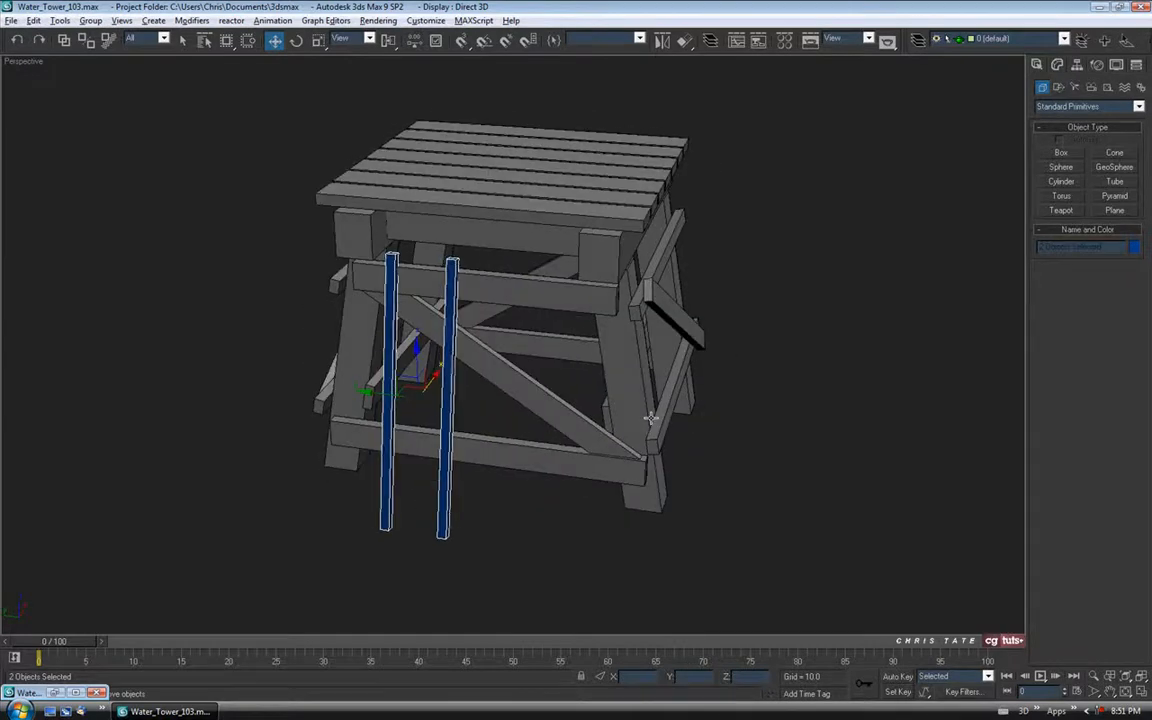
Set both ladder rails' object color to black and assign them the same gray material as the stand.
{"action": "left_click", "coordinate": [1134, 247]}
{"action": "left_click", "coordinate": [684, 384]}
{"action": "left_click", "coordinate": [633, 427]}
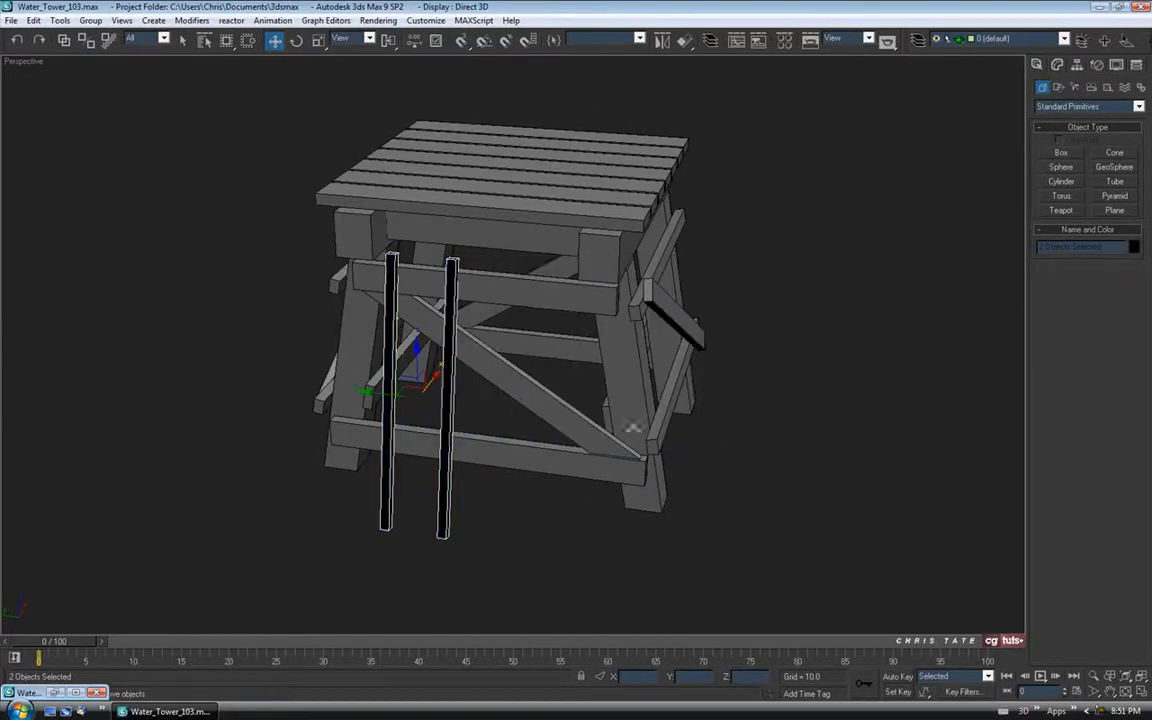
{"action": "key", "text": "m"}
{"action": "left_click", "coordinate": [279, 76]}
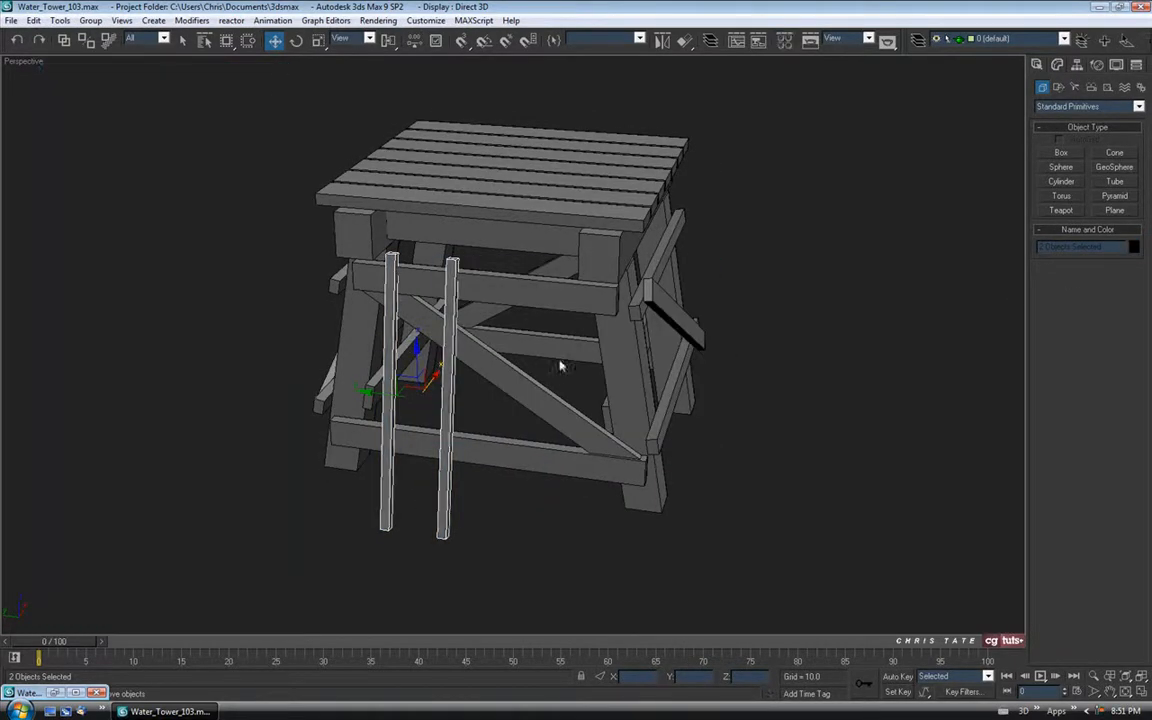
Examine how the rails fit against the stand from several angles and return to the four-view layout.
{"action": "middle_click_drag", "start_coordinate": [468, 354], "coordinate": [571, 351], "text": "alt"}
{"action": "middle_click_drag", "start_coordinate": [486, 308], "coordinate": [439, 243], "text": "alt"}
{"action": "middle_click_drag", "start_coordinate": [541, 354], "coordinate": [550, 384], "text": "alt"}
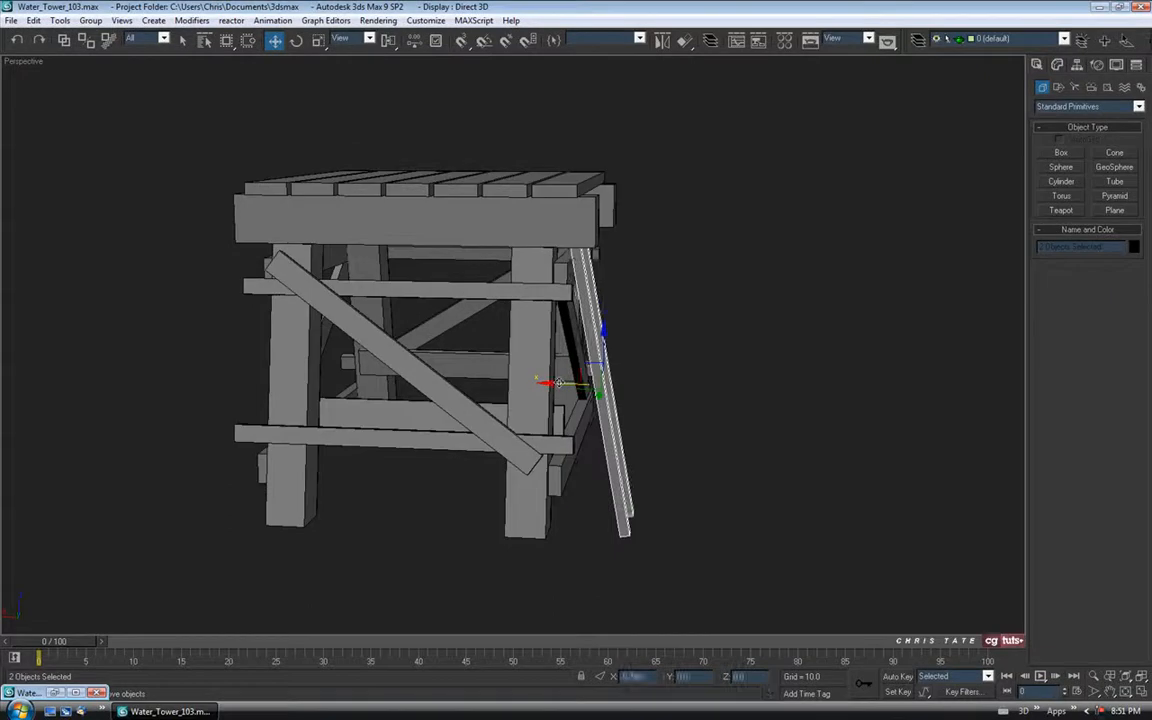
{"action": "middle_click_drag", "start_coordinate": [702, 350], "coordinate": [607, 391], "text": "alt"}
{"action": "key", "text": "alt+w"}
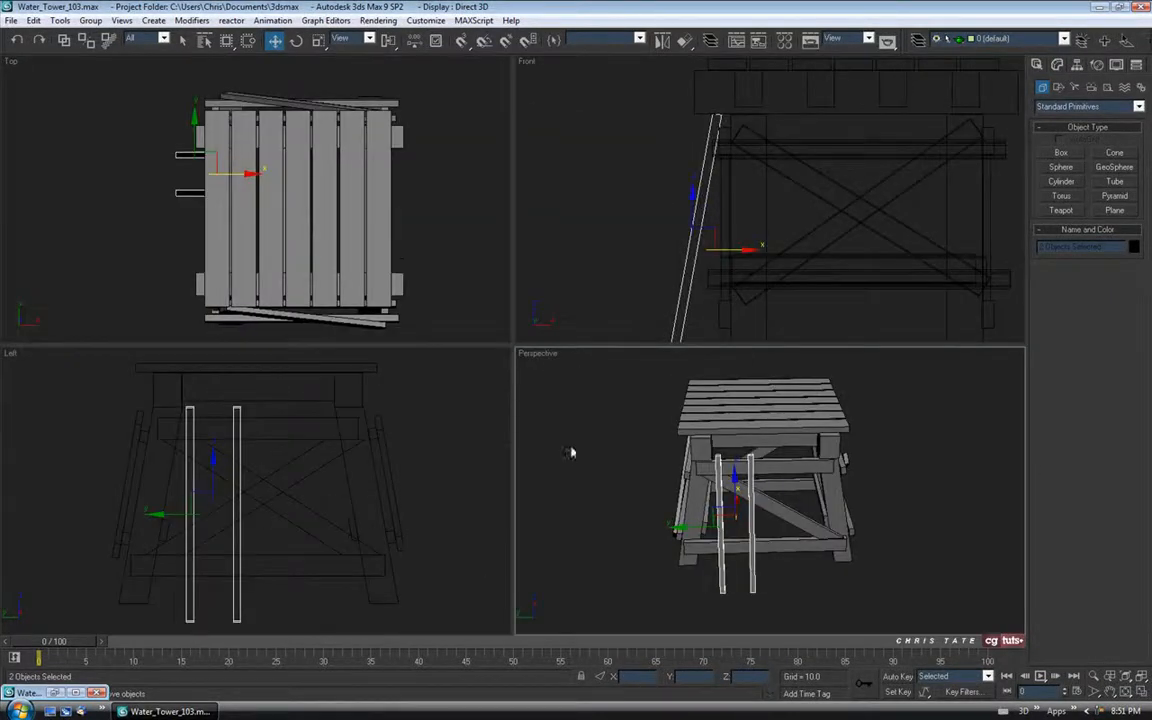
Create a box rung across the lower part of both ladder rails, about 24.7 wide, 6.3 long and 1.26 high, and center it over them.
{"action": "key", "text": "alt+w"}
{"action": "scroll", "coordinate": [558, 391], "scroll_direction": "down", "scroll_amount": 2}
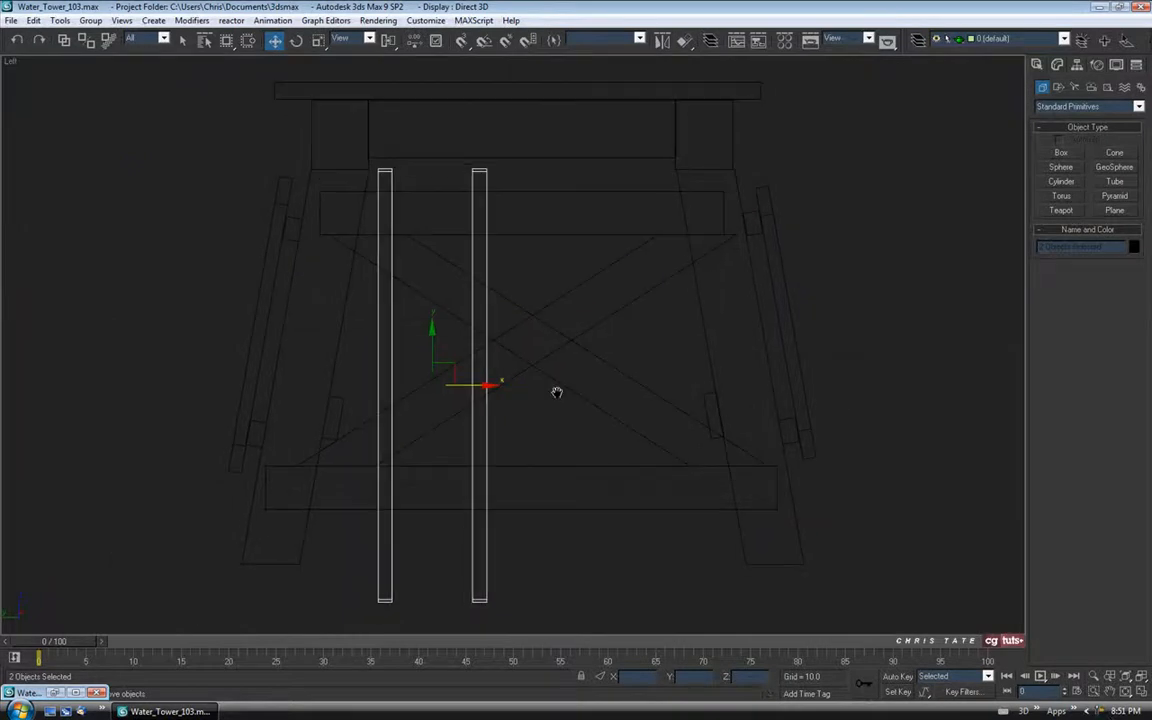
{"action": "middle_click_drag", "start_coordinate": [502, 437], "coordinate": [522, 403]}
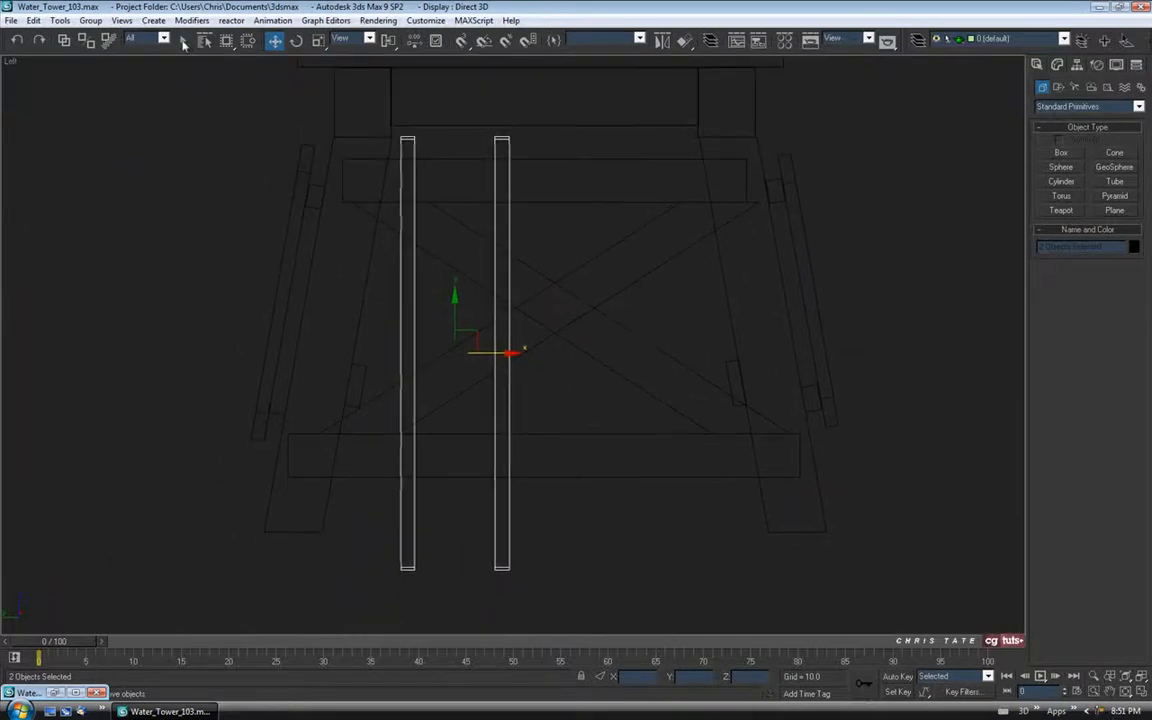
{"action": "left_click", "coordinate": [1061, 152]}
{"action": "scroll", "coordinate": [527, 405], "scroll_direction": "up", "scroll_amount": 2}
{"action": "scroll", "coordinate": [548, 425], "scroll_direction": "up", "scroll_amount": 2}
{"action": "middle_click_drag", "start_coordinate": [553, 434], "coordinate": [558, 361]}
{"action": "mouse_move", "coordinate": [276, 287]}
{"action": "left_mouse_down"}
{"action": "mouse_move", "coordinate": [279, 317]}
{"action": "mouse_move", "coordinate": [557, 358]}
{"action": "left_mouse_up"}
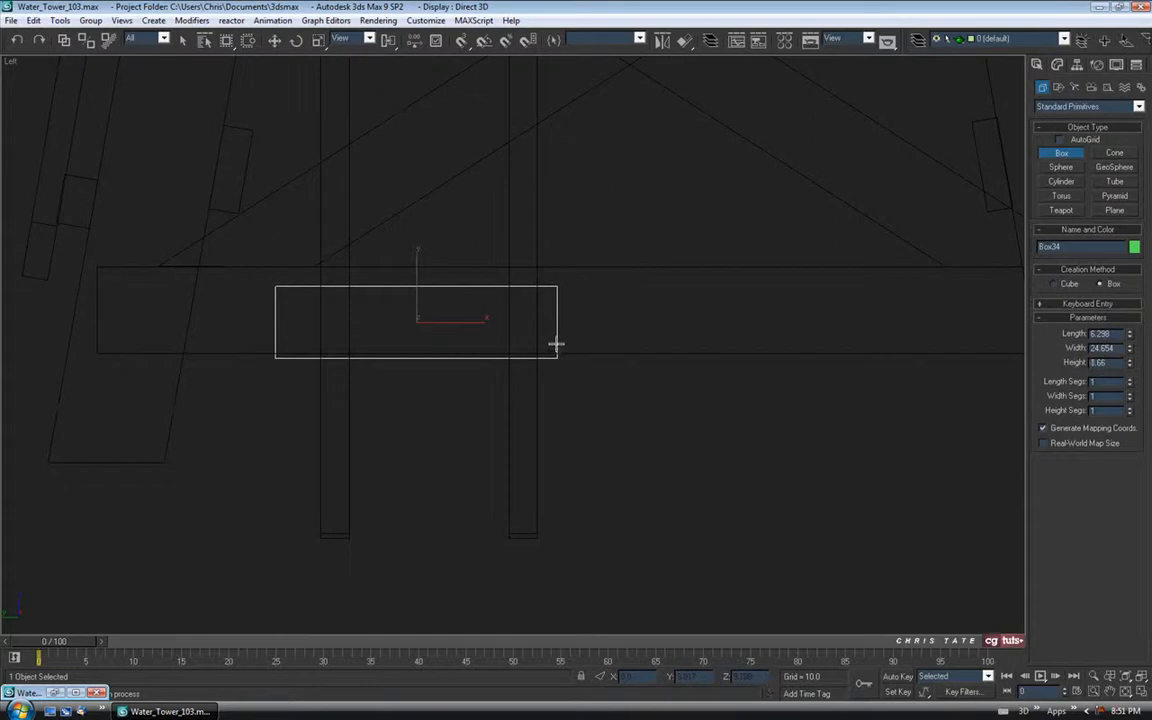
{"action": "left_click", "coordinate": [274, 40]}
{"action": "left_click_drag", "start_coordinate": [464, 322], "coordinate": [477, 322]}
{"action": "middle_click_drag", "start_coordinate": [579, 387], "coordinate": [591, 407]}
Move the new rung sideways in the Front view from under the stand out to the leaning ladder rails.
{"action": "left_click", "coordinate": [1139, 693]}
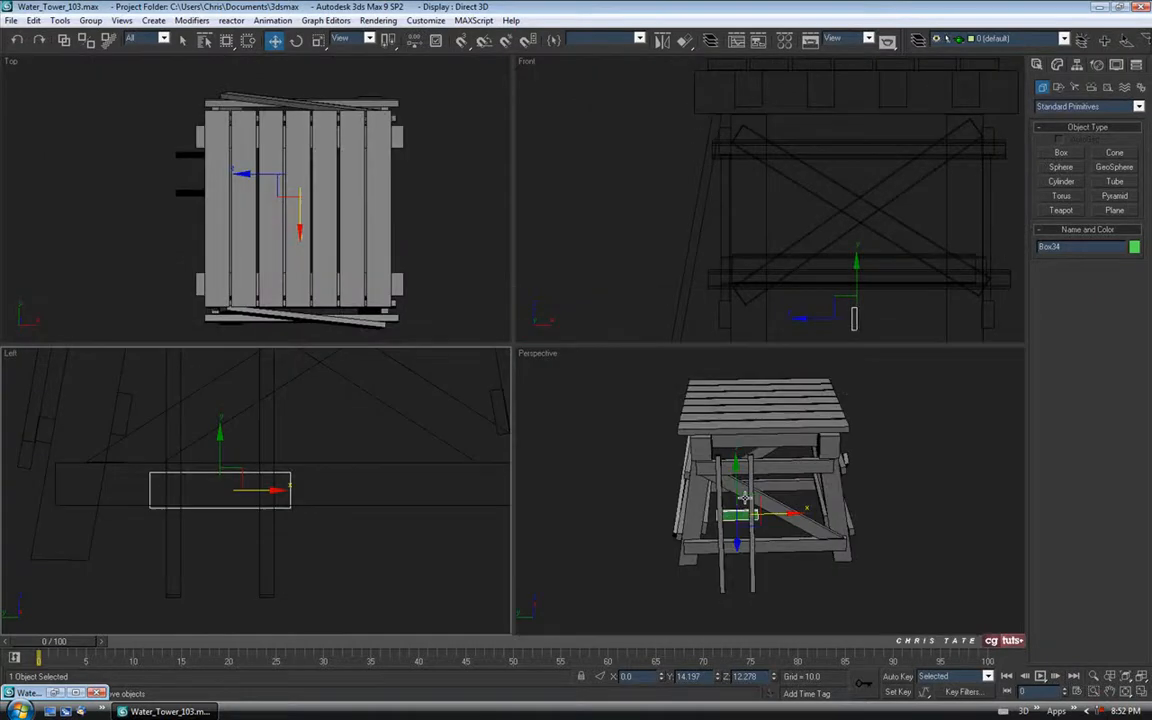
{"action": "middle_click_drag", "start_coordinate": [740, 282], "coordinate": [655, 190]}
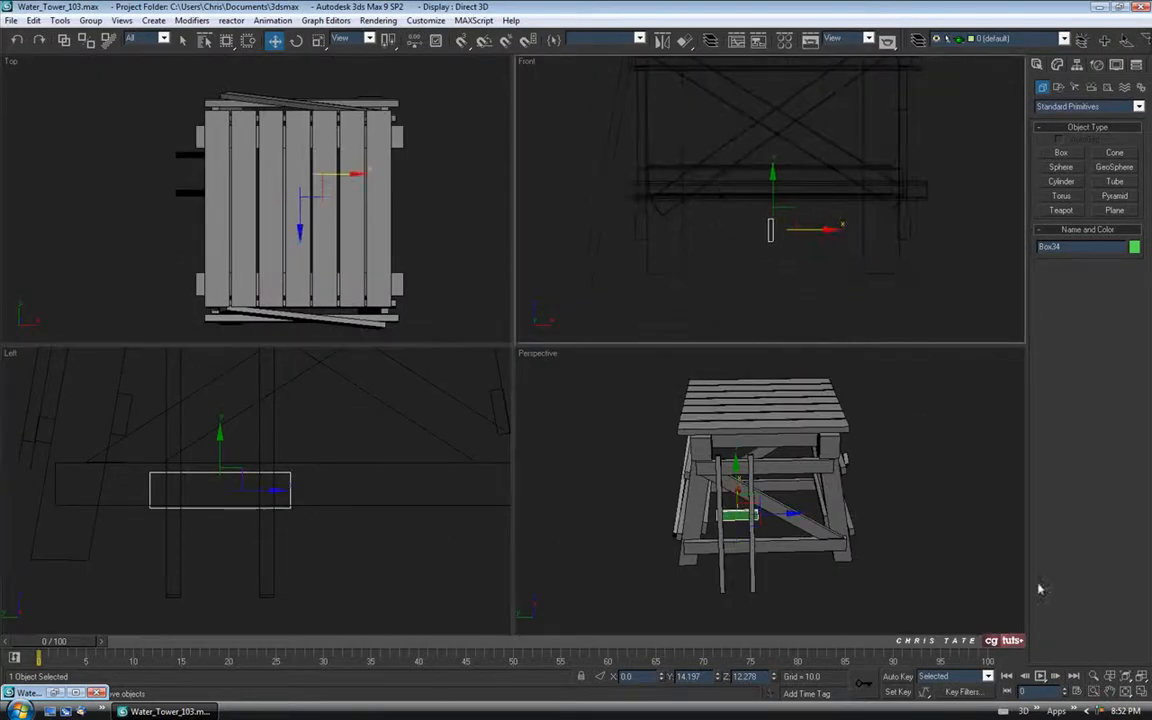
{"action": "left_click", "coordinate": [1141, 692]}
{"action": "middle_click_drag", "start_coordinate": [445, 381], "coordinate": [653, 470]}
{"action": "left_click_drag", "start_coordinate": [661, 445], "coordinate": [301, 440]}
{"action": "middle_click_drag", "start_coordinate": [351, 483], "coordinate": [499, 481]}
{"action": "scroll", "coordinate": [404, 477], "scroll_direction": "up", "scroll_amount": 5}
{"action": "middle_click_drag", "start_coordinate": [404, 477], "coordinate": [612, 282]}
Rotate the rung about 10 degrees to match the rails' slope and shift it against their outer face.
{"action": "left_click", "coordinate": [297, 40]}
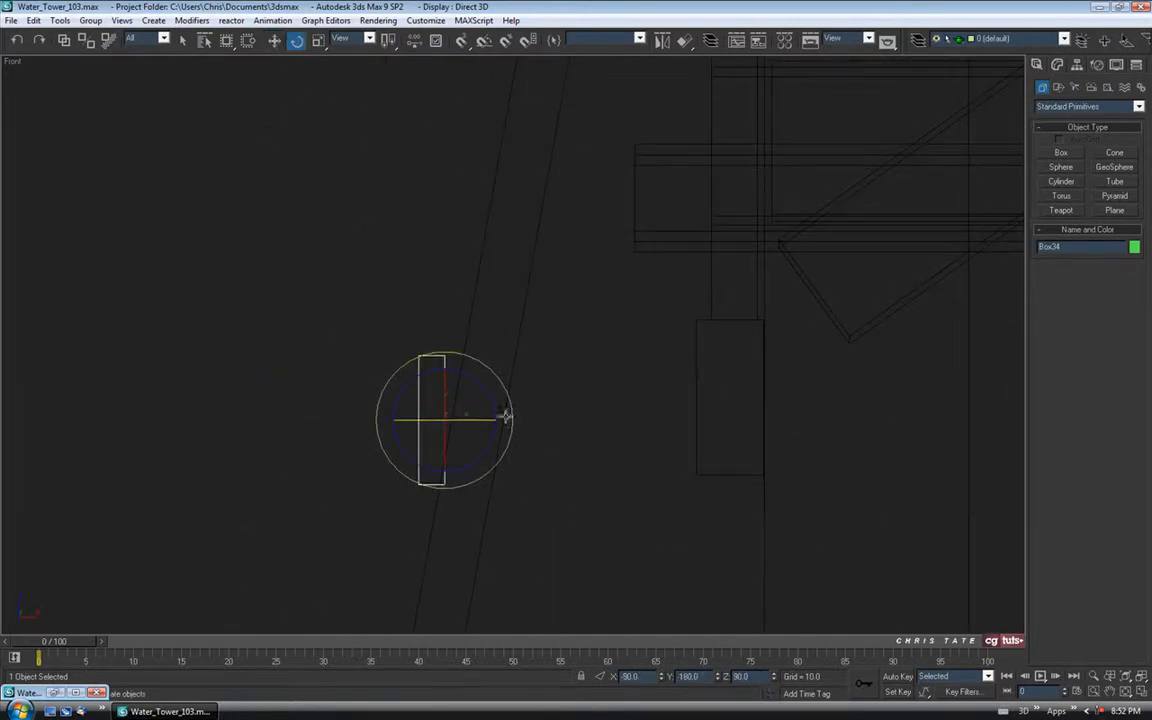
{"action": "left_click_drag", "start_coordinate": [506, 396], "coordinate": [512, 408]}
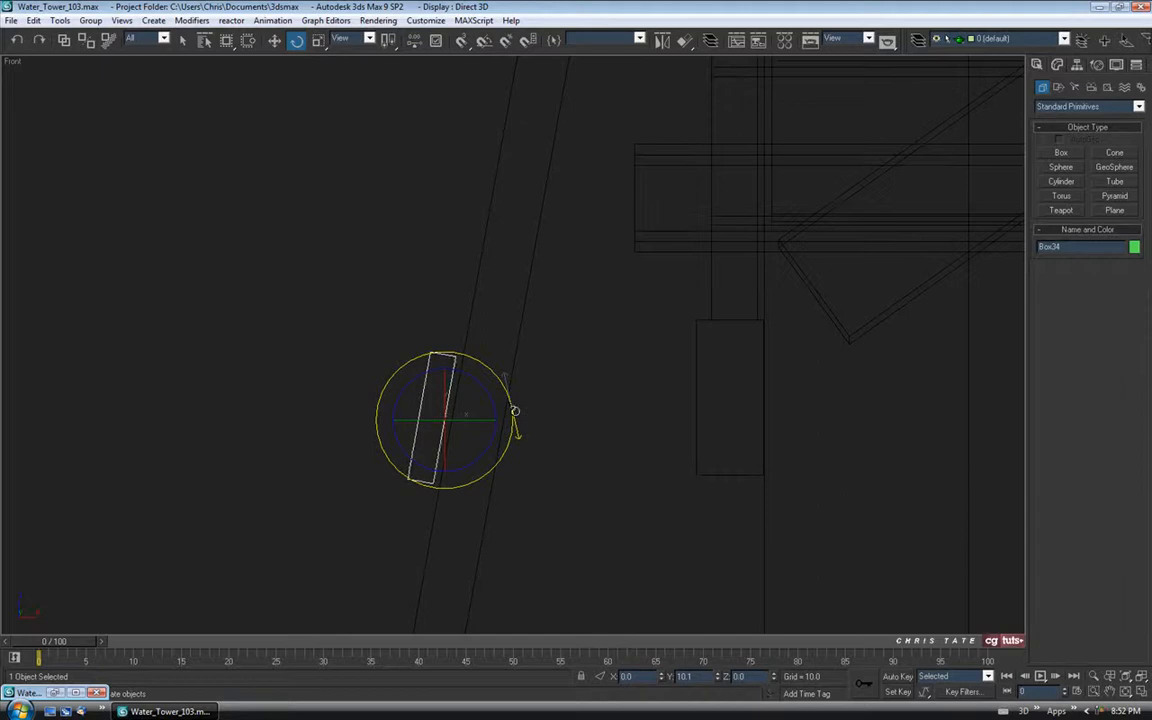
{"action": "left_click", "coordinate": [274, 40]}
{"action": "left_click_drag", "start_coordinate": [486, 421], "coordinate": [495, 421]}
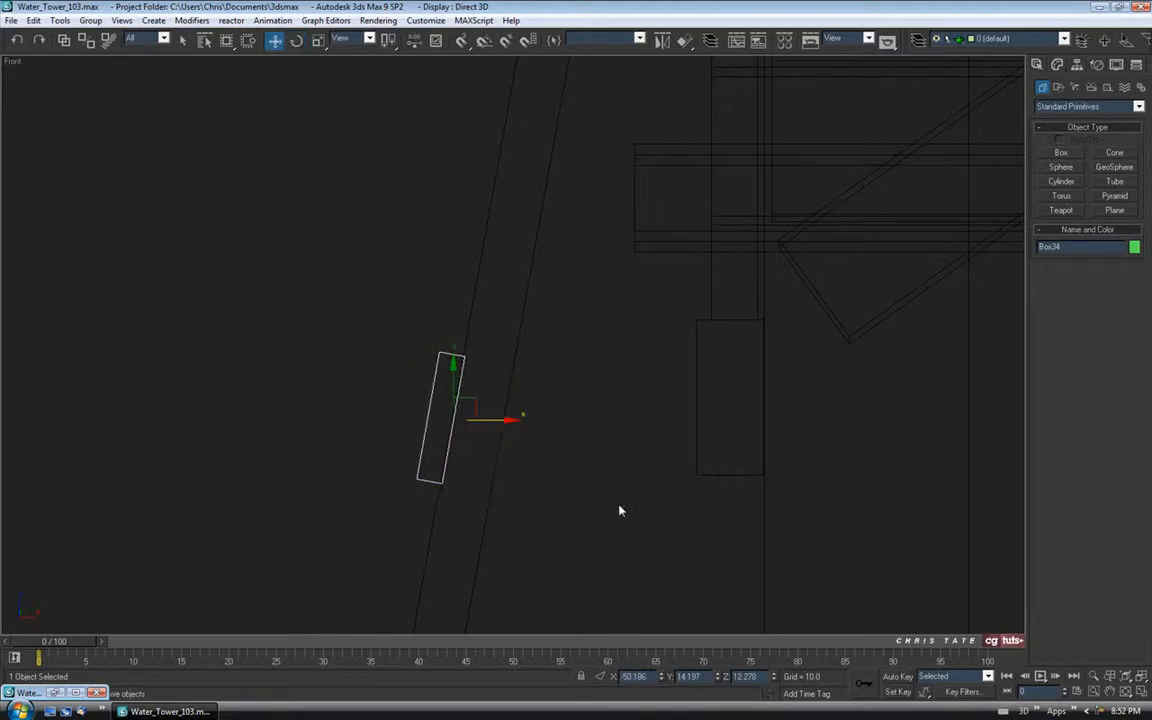
{"action": "left_click", "coordinate": [1145, 692]}
{"action": "right_click", "coordinate": [836, 545]}
{"action": "left_click", "coordinate": [1143, 692]}
{"action": "middle_click_drag", "start_coordinate": [512, 438], "coordinate": [445, 420], "text": "alt"}
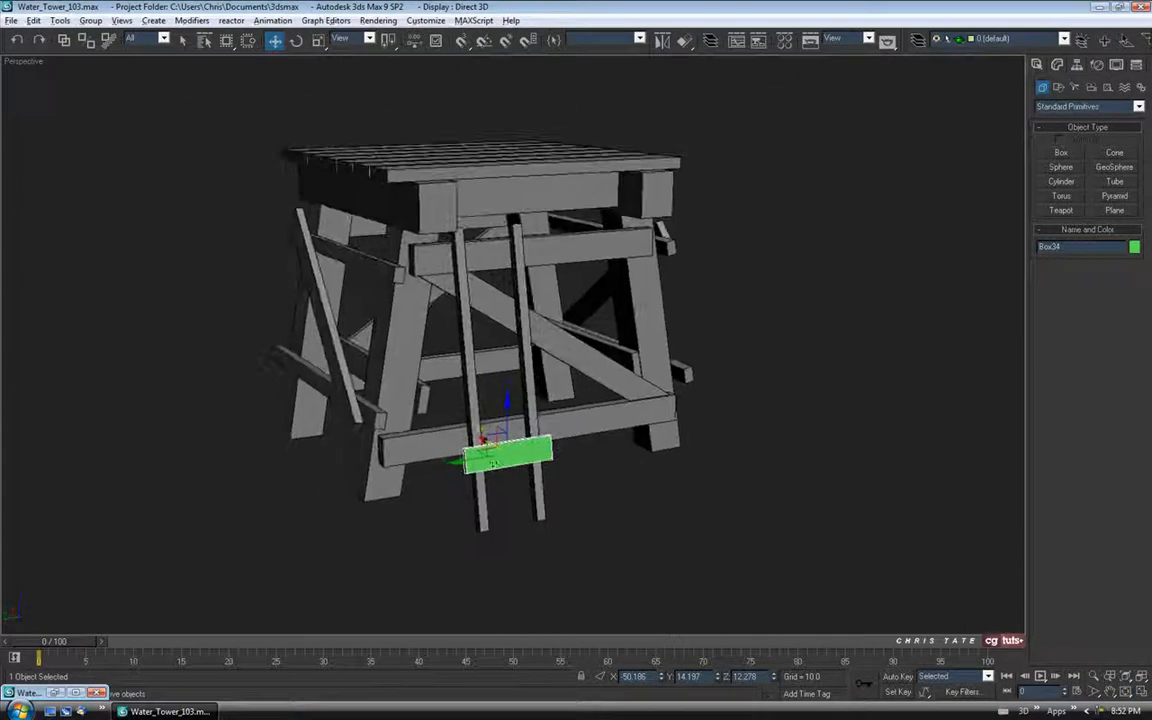
Check the ladder on the reference sheet and resize the rung to length 3.905, width 22.011 and height 1.235.
{"action": "left_click", "coordinate": [55, 693]}
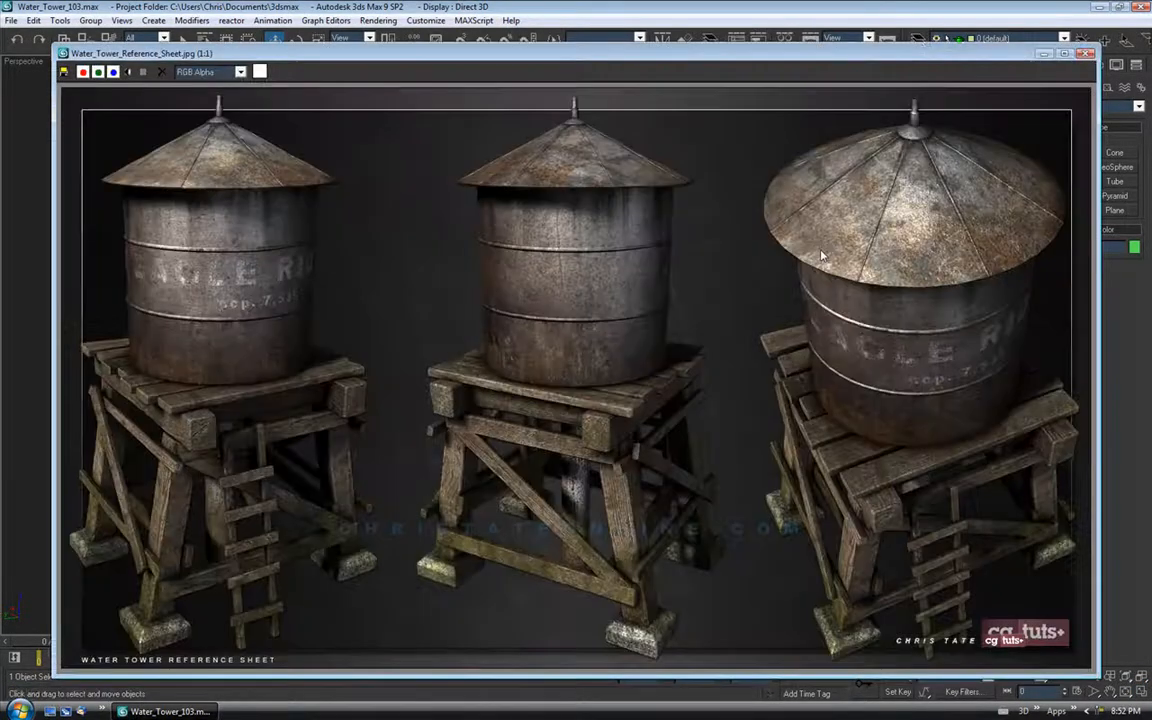
{"action": "left_click", "coordinate": [1043, 53]}
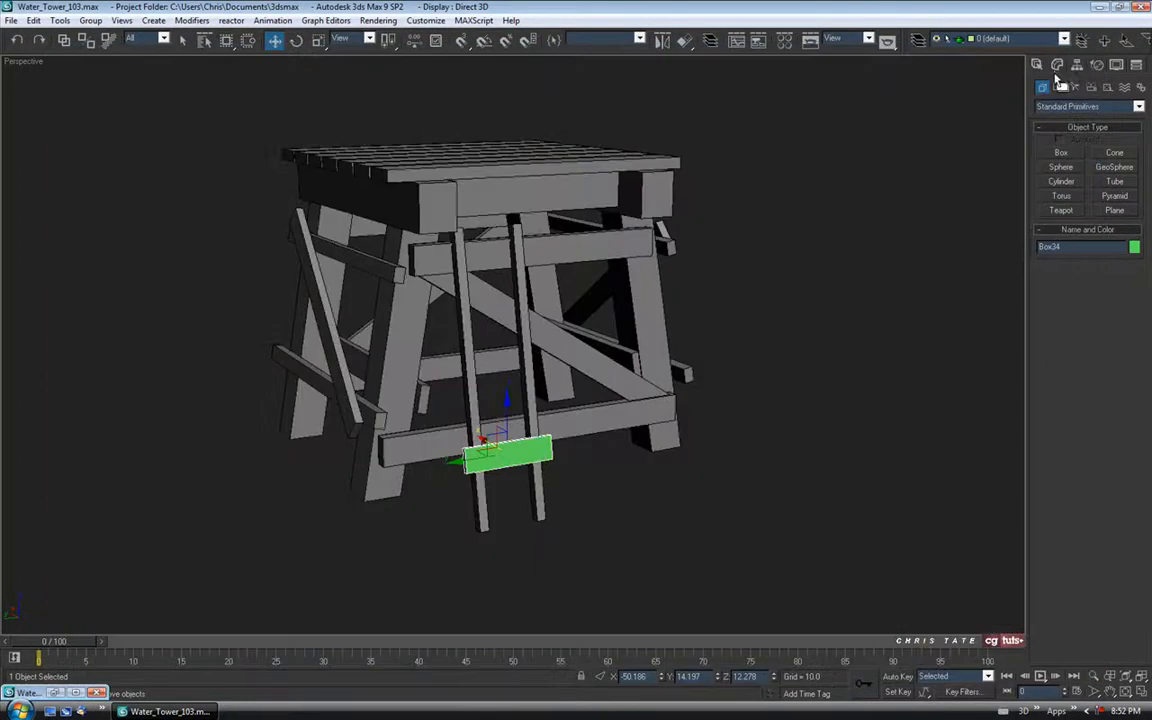
{"action": "left_click", "coordinate": [1057, 66]}
{"action": "scroll", "coordinate": [530, 440], "scroll_direction": "up", "scroll_amount": 5}
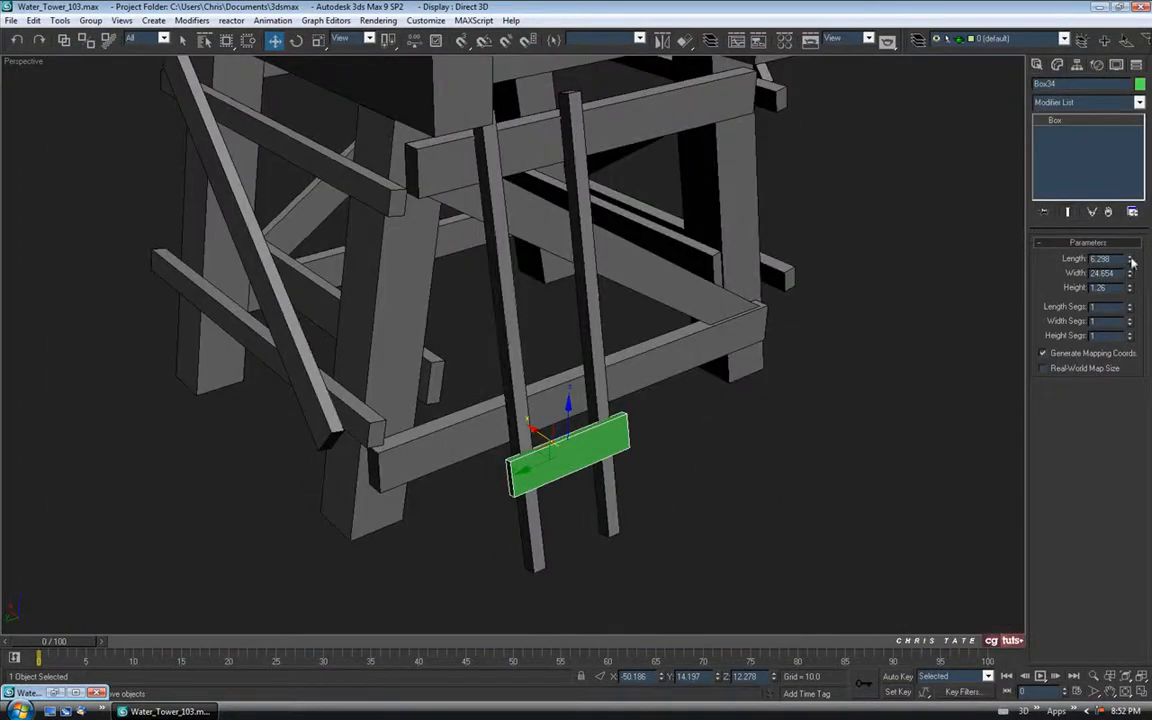
{"action": "left_click_drag", "start_coordinate": [1131, 266], "coordinate": [1127, 288]}
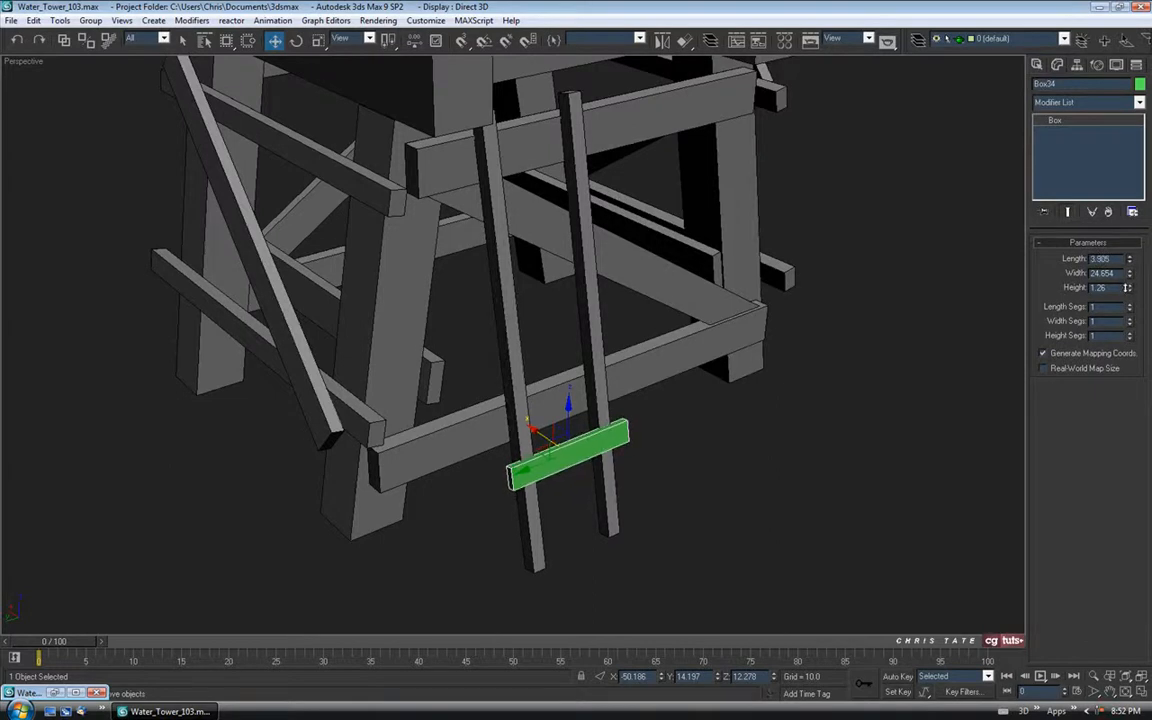
{"action": "left_click_drag", "start_coordinate": [1131, 280], "coordinate": [1130, 274]}
{"action": "left_click_drag", "start_coordinate": [1130, 279], "coordinate": [1129, 283]}
{"action": "middle_click_drag", "start_coordinate": [614, 442], "coordinate": [571, 429], "text": "alt"}
{"action": "middle_click_drag", "start_coordinate": [872, 373], "coordinate": [760, 430], "text": "alt"}
{"action": "scroll", "coordinate": [697, 411], "scroll_direction": "up", "scroll_amount": 3}
Recheck the reference sheet, set the rung's object color to black and assign it the stand's gray material.
{"action": "left_click", "coordinate": [56, 693]}
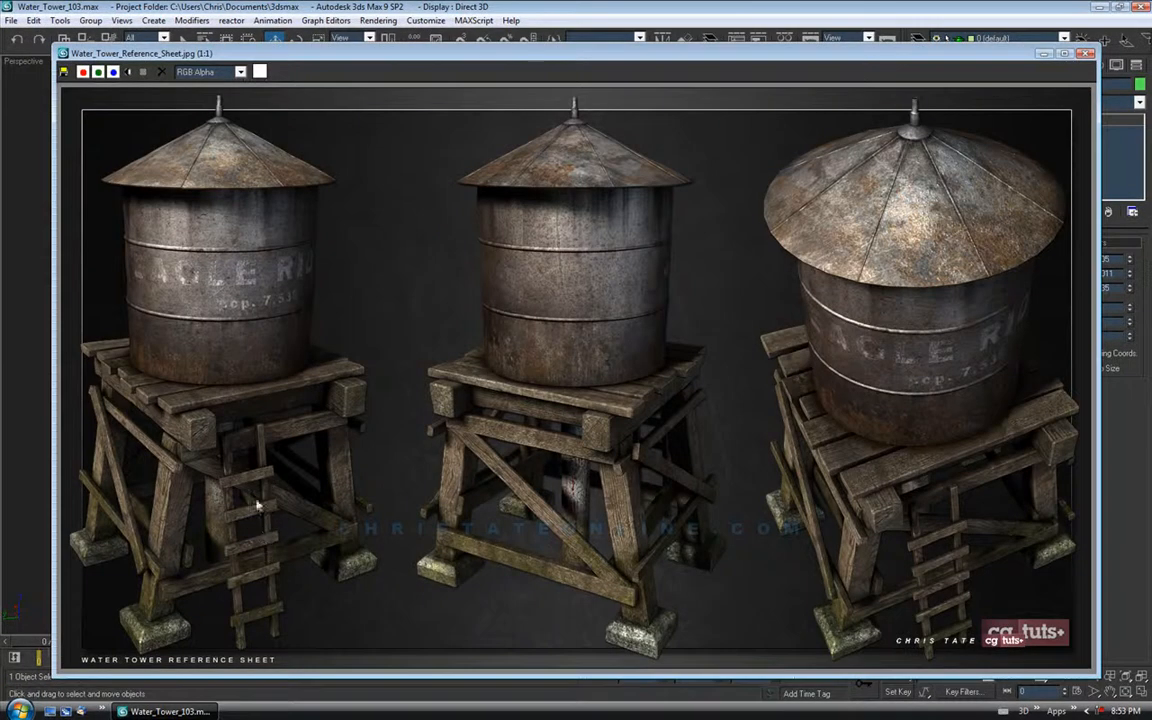
{"action": "left_click", "coordinate": [1042, 55]}
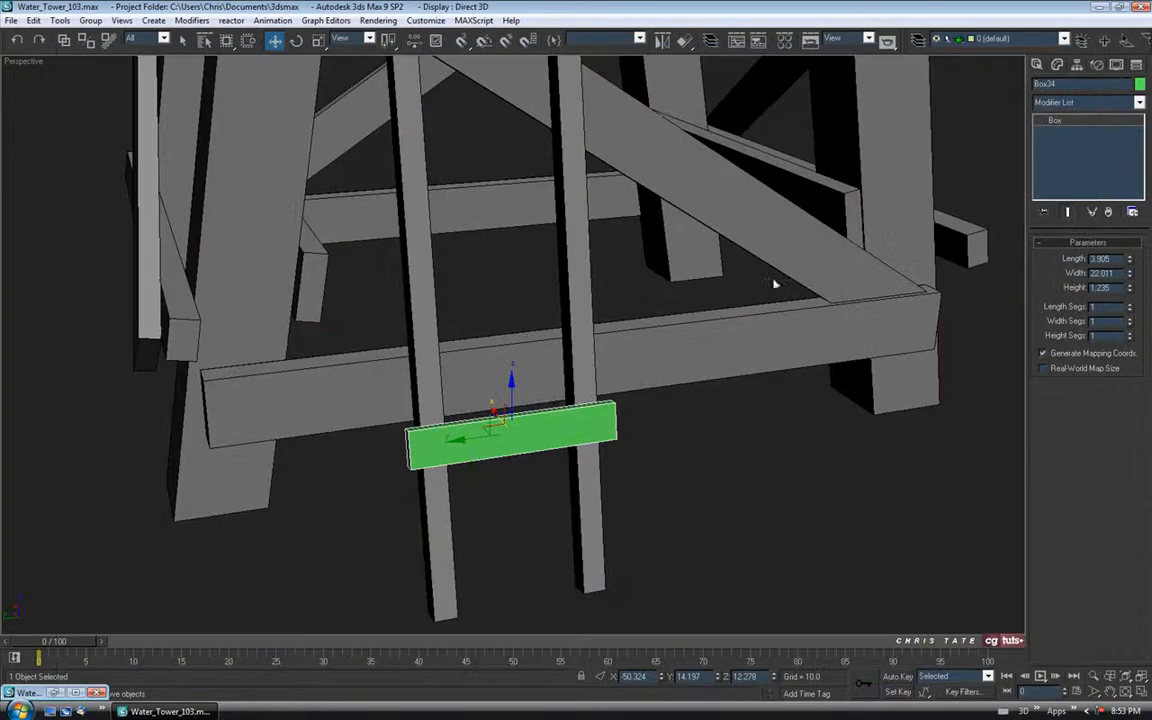
{"action": "left_click", "coordinate": [1140, 84]}
{"action": "left_click", "coordinate": [684, 387]}
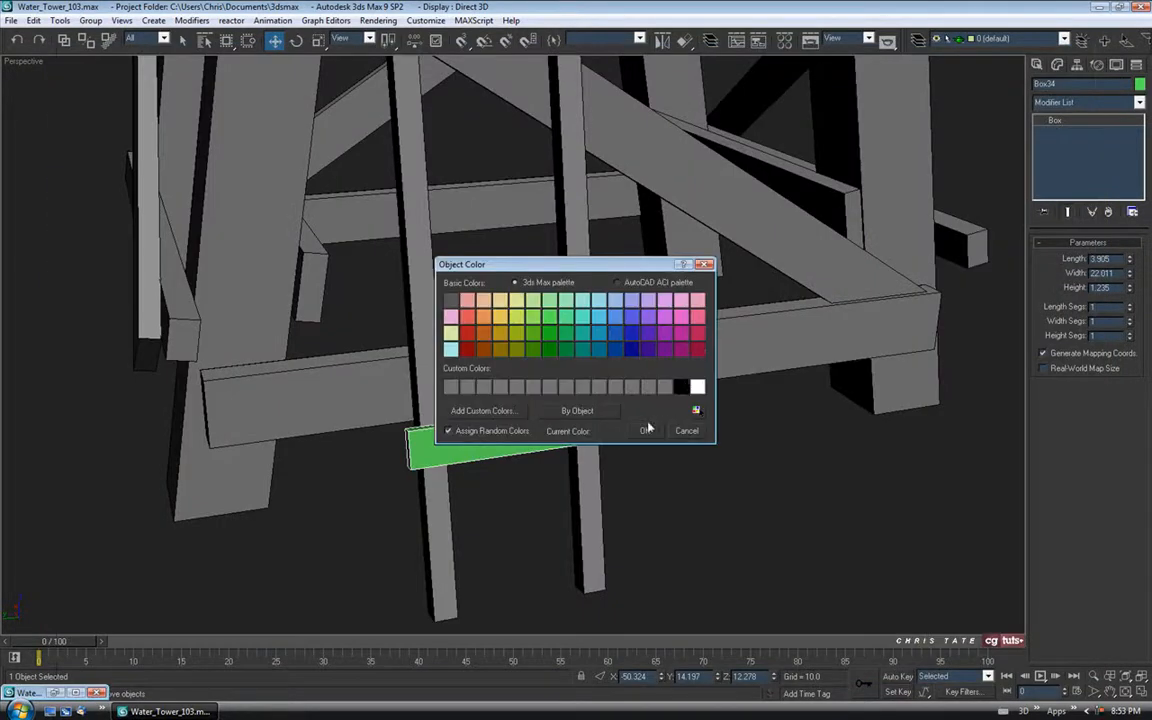
{"action": "left_click", "coordinate": [644, 430]}
{"action": "key", "text": "m"}
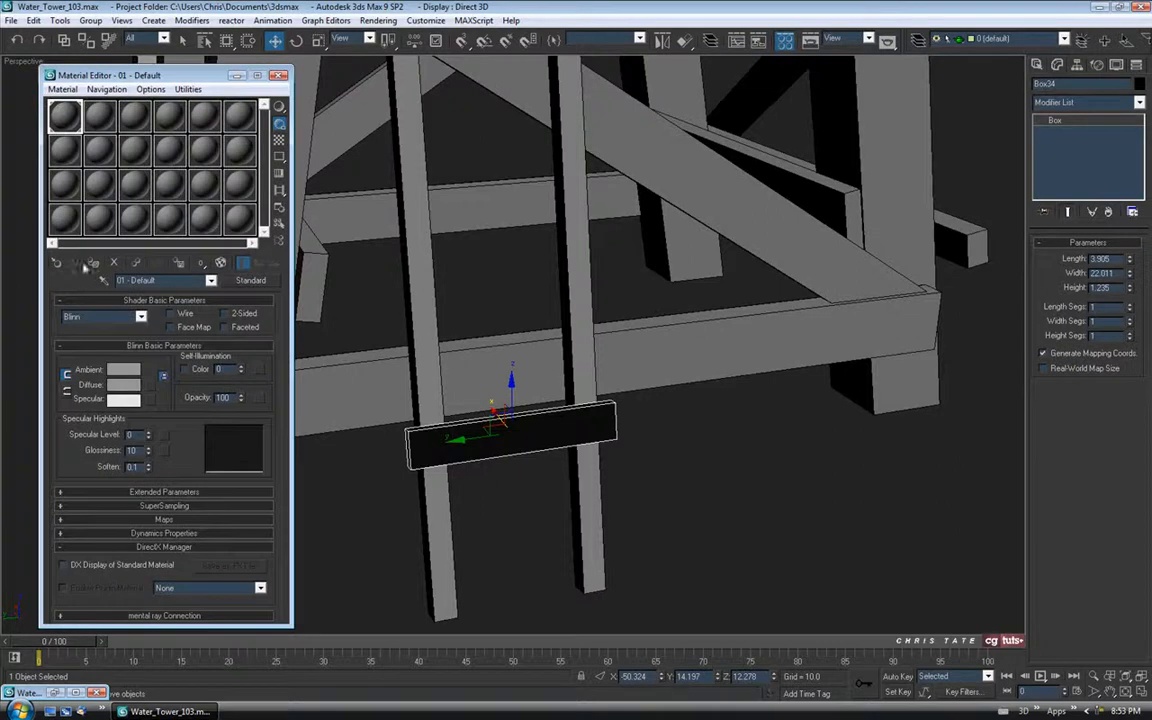
{"action": "left_click", "coordinate": [92, 263]}
{"action": "left_click", "coordinate": [280, 77]}
{"action": "middle_click_drag", "start_coordinate": [566, 435], "coordinate": [579, 411]}
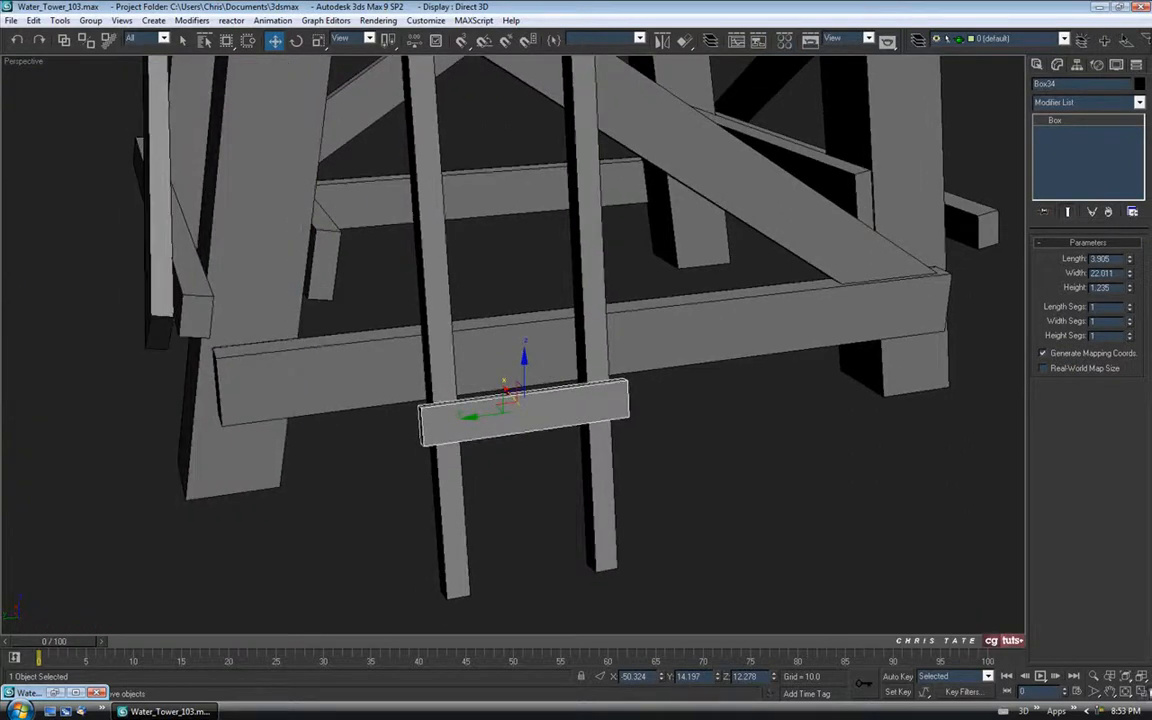
Switch to the Local coordinate system and clone the rung up along the rails as four copies spaced about 10.9 units apart.
{"action": "left_click", "coordinate": [1142, 693]}
{"action": "right_click", "coordinate": [730, 271]}
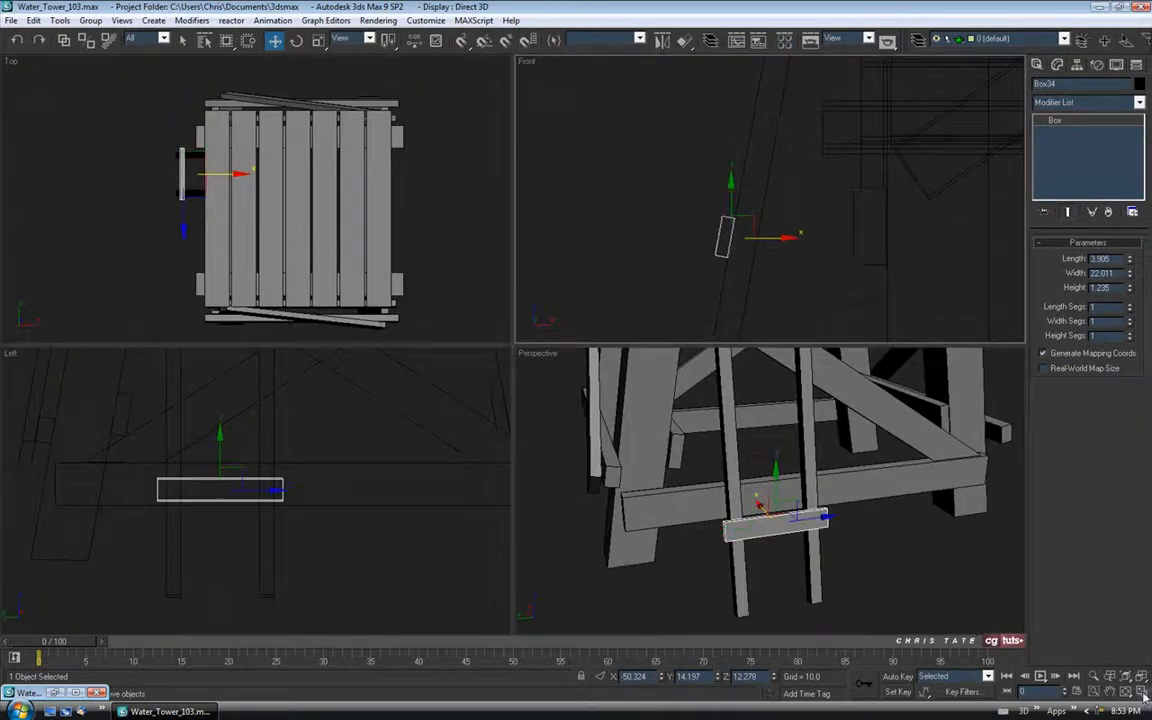
{"action": "left_click", "coordinate": [1142, 693]}
{"action": "middle_click_drag", "start_coordinate": [656, 346], "coordinate": [668, 332]}
{"action": "scroll", "coordinate": [645, 324], "scroll_direction": "down", "scroll_amount": 5}
{"action": "middle_click_drag", "start_coordinate": [563, 296], "coordinate": [526, 341]}
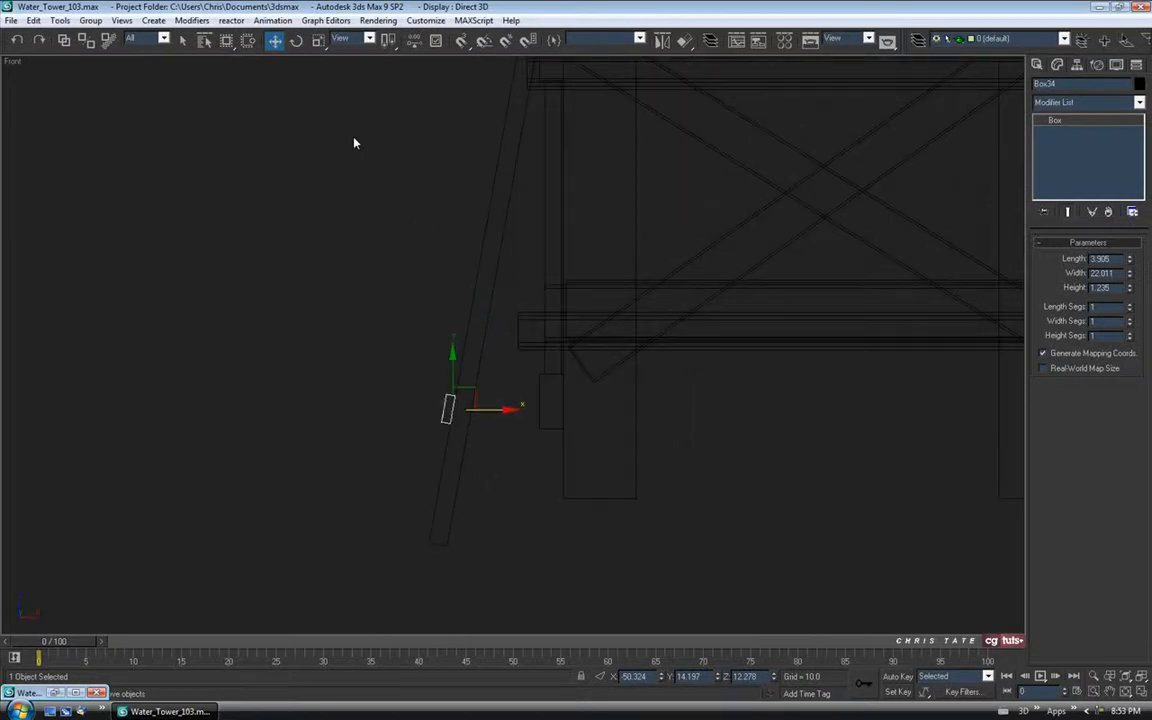
{"action": "left_click", "coordinate": [363, 40]}
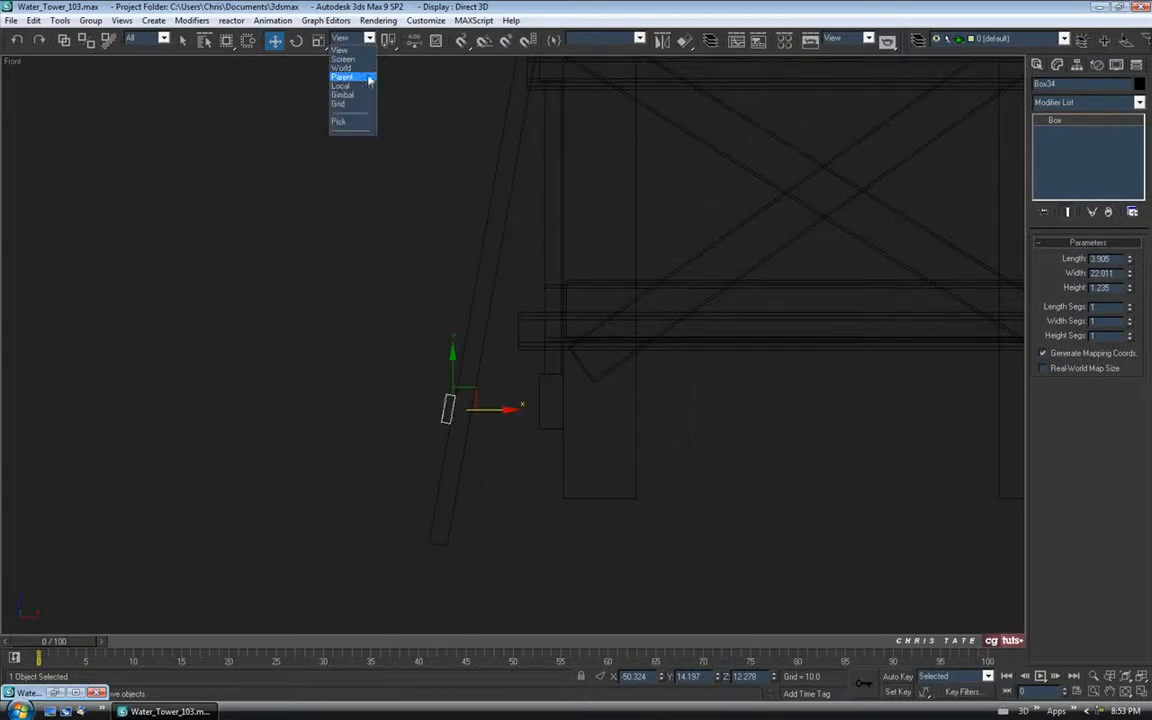
{"action": "left_click", "coordinate": [366, 87]}
{"action": "middle_click_drag", "start_coordinate": [619, 441], "coordinate": [627, 411]}
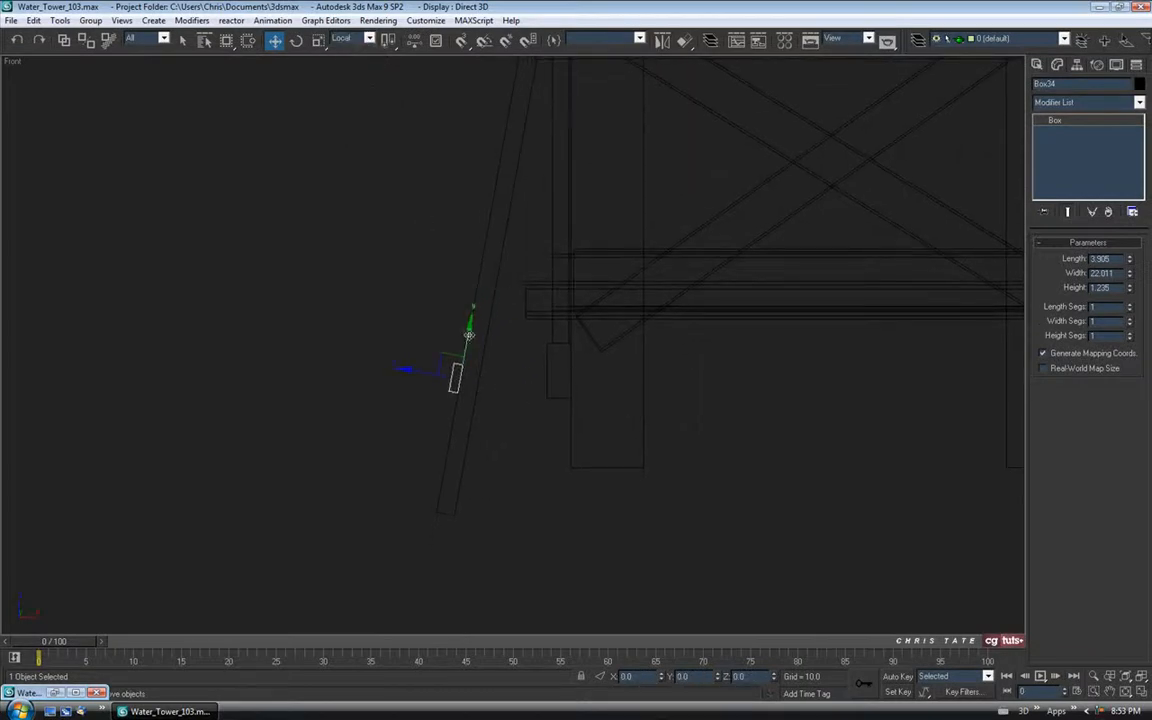
{"action": "mouse_move", "coordinate": [476, 350]}
{"action": "middle_mouse_down"}
{"action": "mouse_move", "coordinate": [475, 381]}
{"action": "mouse_move", "coordinate": [470, 373]}
{"action": "middle_mouse_up"}
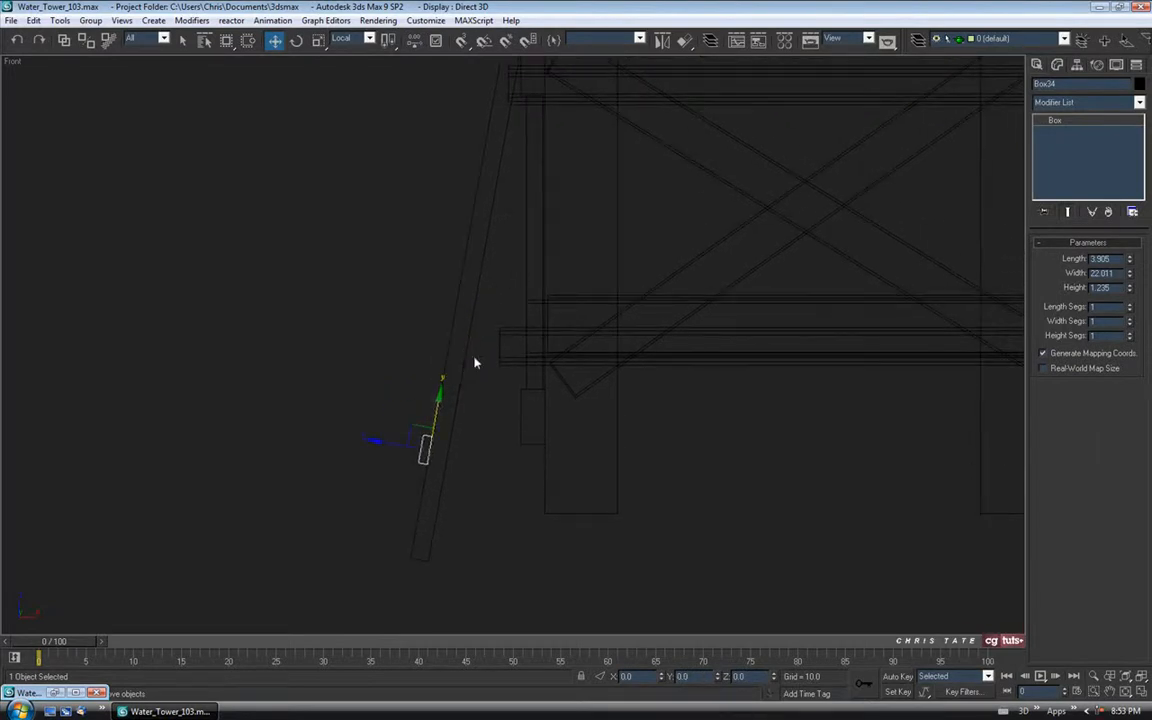
{"action": "left_click_drag", "start_coordinate": [441, 403], "coordinate": [454, 325], "text": "shift"}
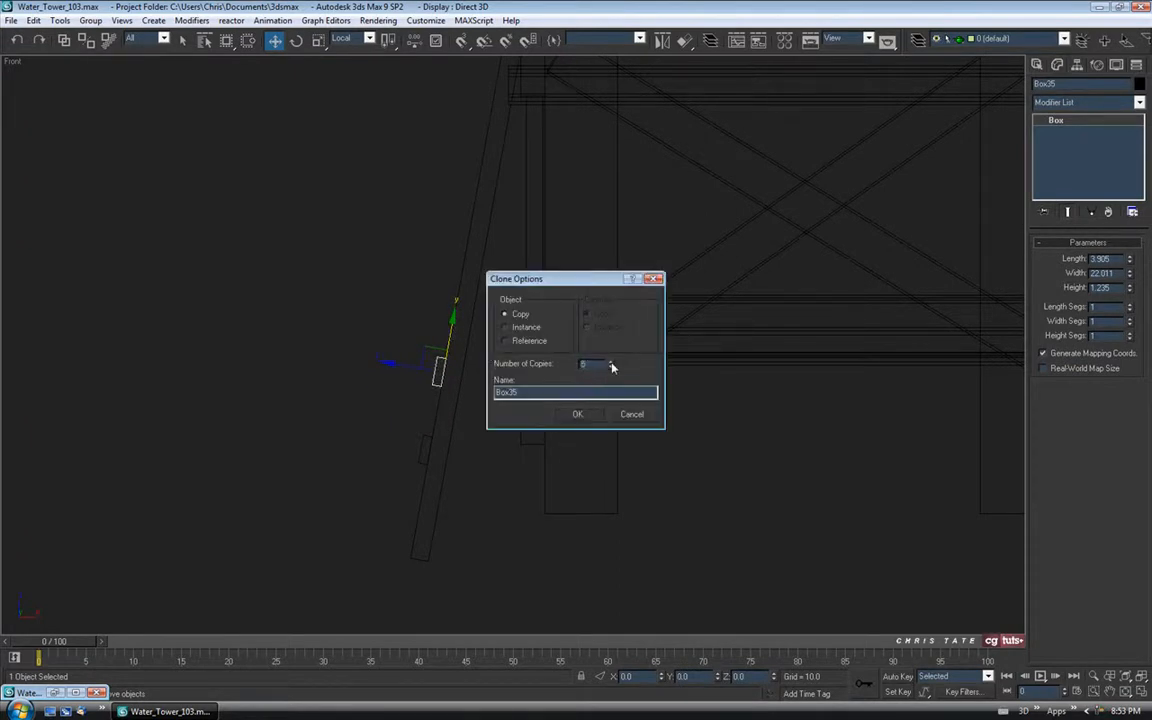
{"action": "left_click", "coordinate": [579, 417]}
{"action": "mouse_move", "coordinate": [518, 603]}
{"action": "middle_mouse_down"}
{"action": "mouse_move", "coordinate": [558, 360]}
{"action": "mouse_move", "coordinate": [627, 428]}
{"action": "middle_mouse_up"}
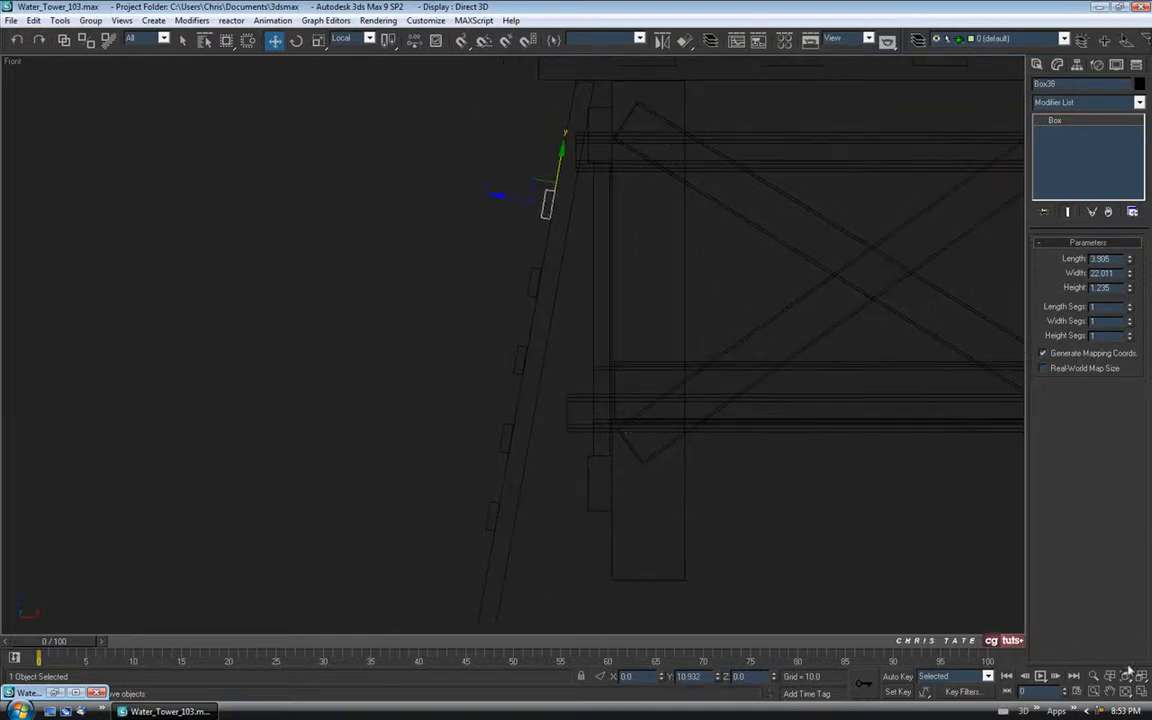
Slide the upper three rungs slightly upward along the rails by differing amounts to make their spacing uneven.
{"action": "left_click", "coordinate": [1143, 697]}
{"action": "right_click", "coordinate": [866, 540]}
{"action": "key", "text": "alt+w"}
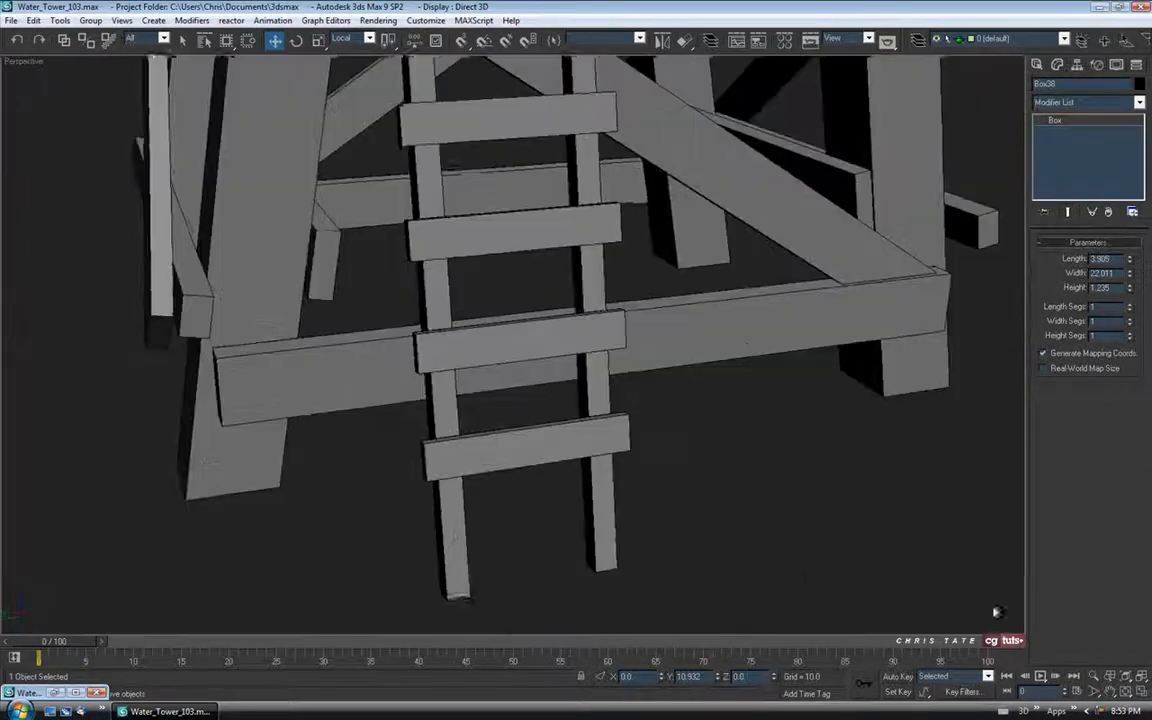
{"action": "scroll", "coordinate": [802, 452], "scroll_direction": "down", "scroll_amount": 4}
{"action": "mouse_move", "coordinate": [779, 447]}
{"action": "middle_mouse_down", "text": "alt"}
{"action": "mouse_move", "coordinate": [710, 512]}
{"action": "mouse_move", "coordinate": [735, 481]}
{"action": "mouse_move", "coordinate": [784, 486]}
{"action": "mouse_move", "coordinate": [773, 448]}
{"action": "middle_mouse_up", "text": "alt"}
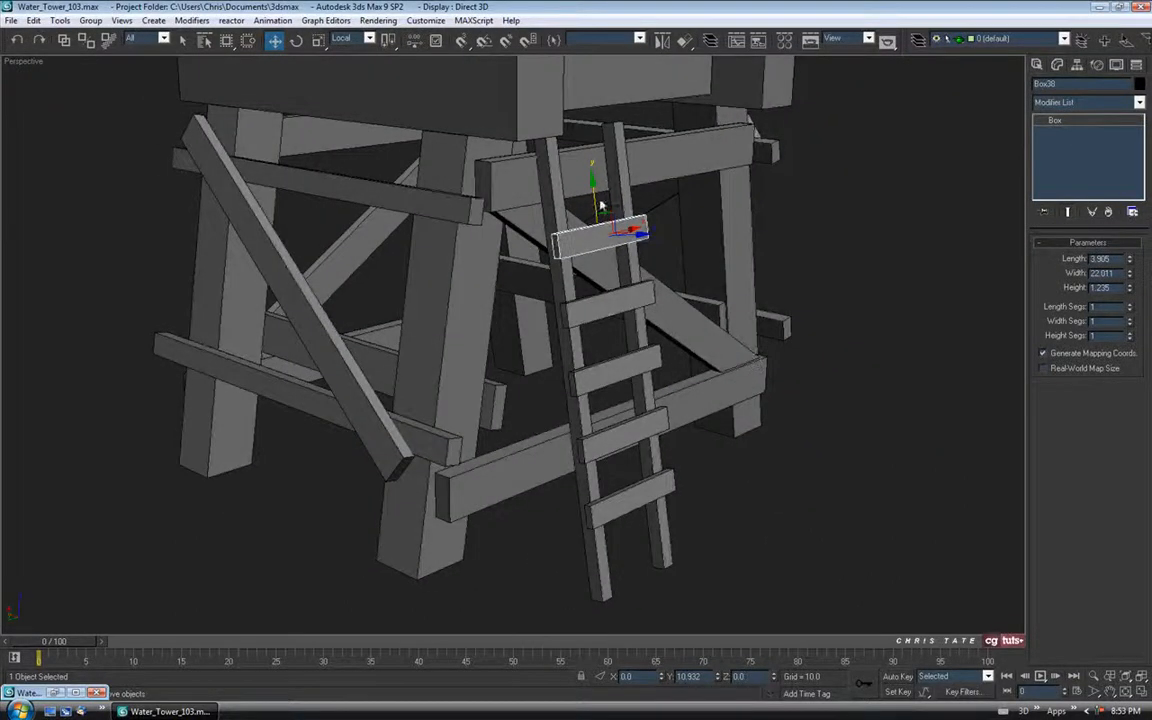
{"action": "left_click_drag", "start_coordinate": [592, 192], "coordinate": [588, 155]}
{"action": "left_click", "coordinate": [602, 298]}
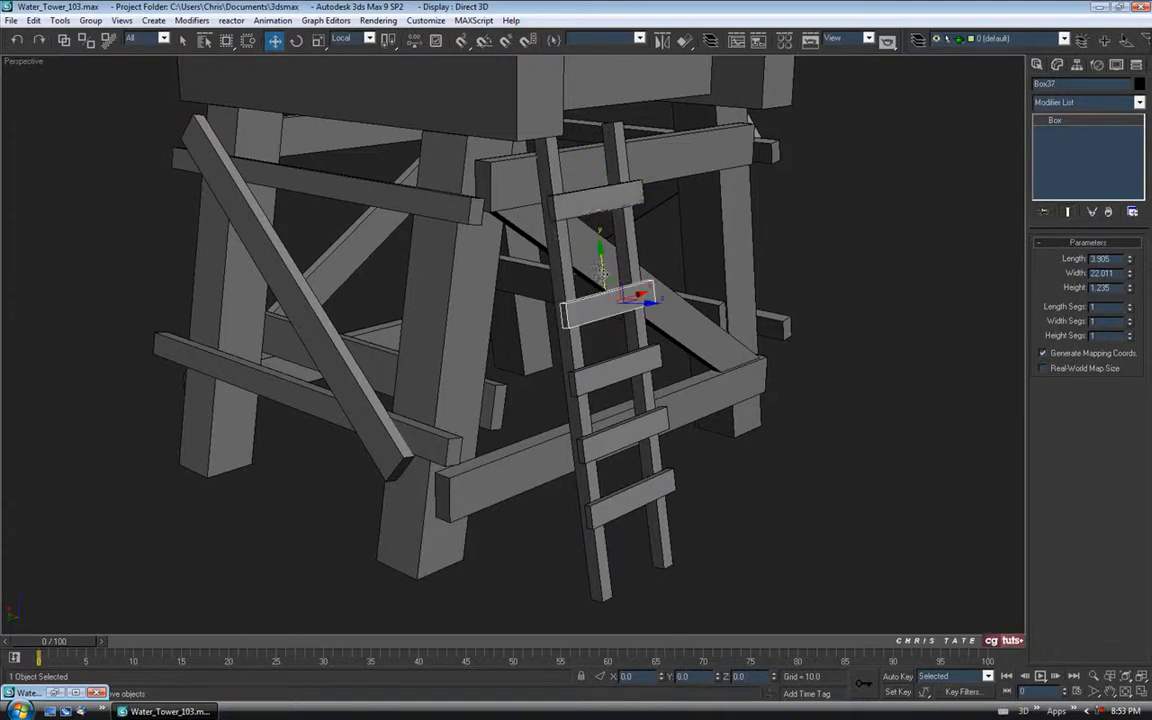
{"action": "left_click", "coordinate": [612, 365]}
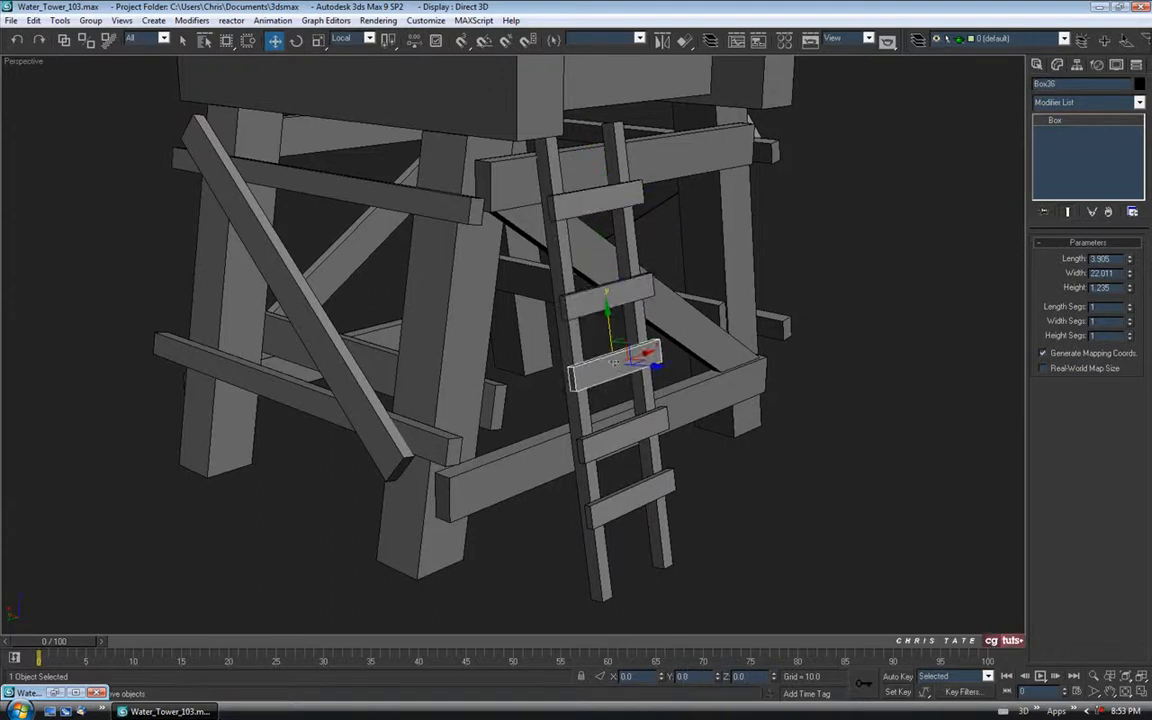
{"action": "left_click", "coordinate": [603, 292]}
{"action": "middle_click_drag", "start_coordinate": [638, 336], "coordinate": [615, 316], "text": "alt"}
Slide the bottom rung and the one above it slightly down along the rails.
{"action": "left_click", "coordinate": [583, 476]}
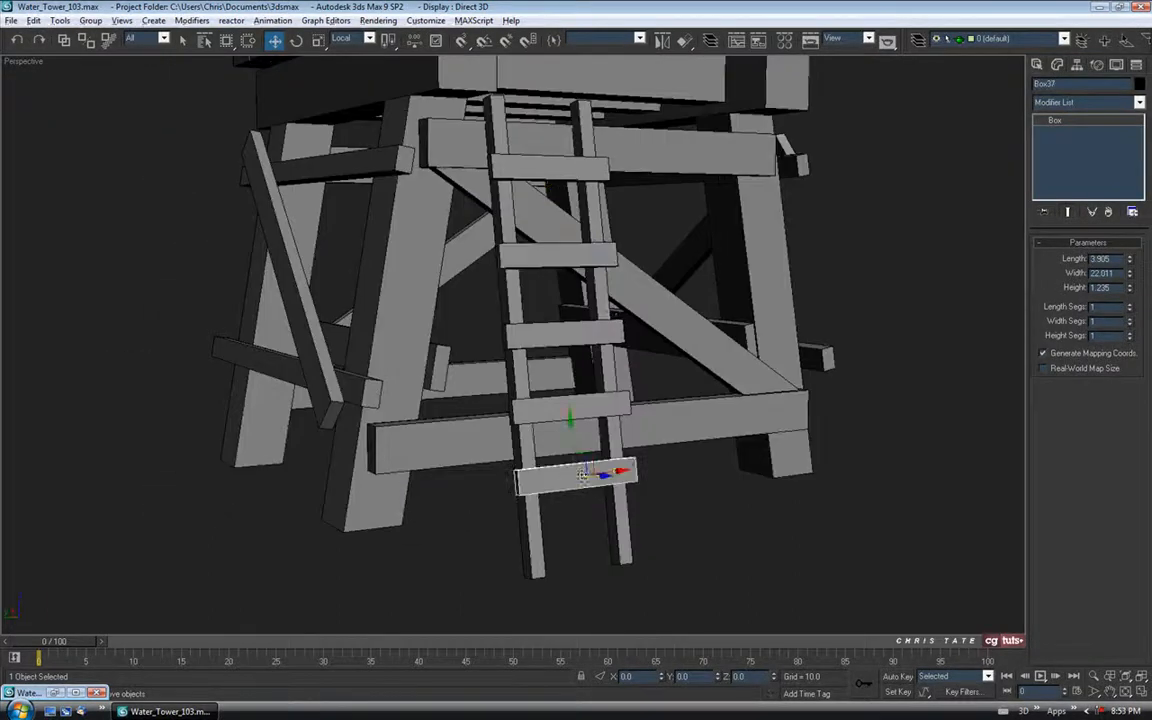
{"action": "left_click_drag", "start_coordinate": [570, 440], "coordinate": [568, 462]}
{"action": "left_click", "coordinate": [571, 410]}
Deselect everything, examine the finished ladder and stand from several angles and compare them with the reference sheet.
{"action": "middle_click_drag", "start_coordinate": [663, 393], "coordinate": [687, 408], "text": "alt"}
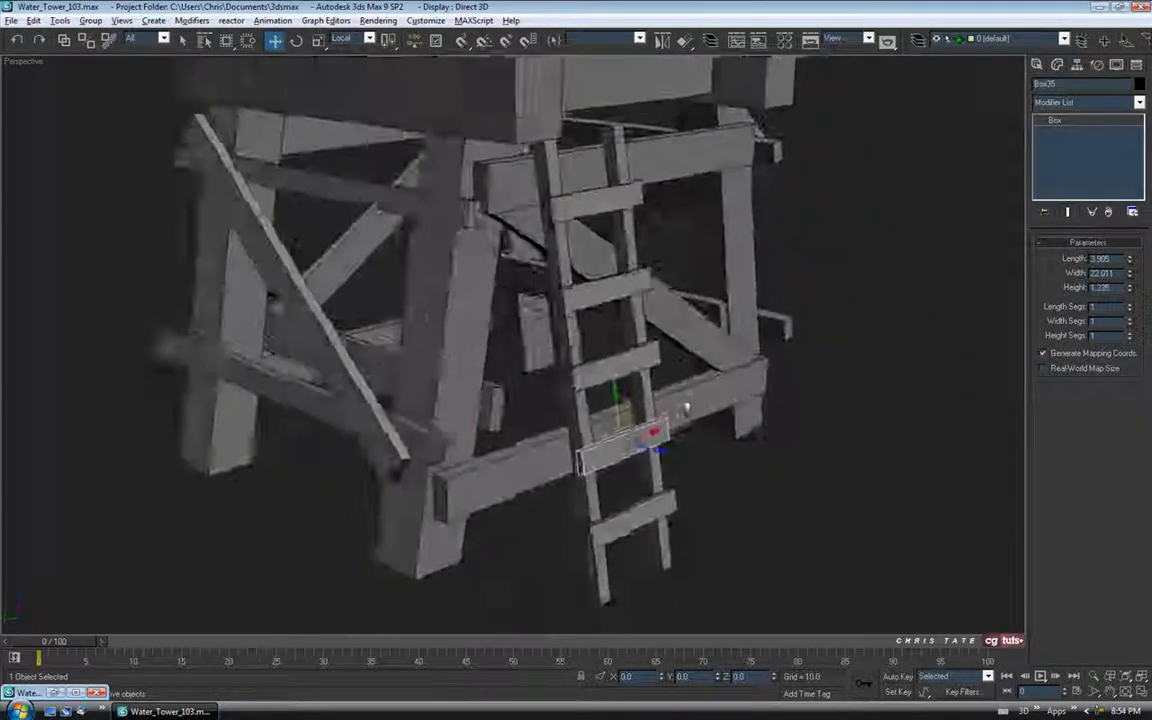
{"action": "scroll", "coordinate": [683, 402], "scroll_direction": "down", "scroll_amount": 3}
{"action": "middle_click_drag", "start_coordinate": [784, 292], "coordinate": [628, 353], "text": "alt"}
{"action": "left_click", "coordinate": [771, 398]}
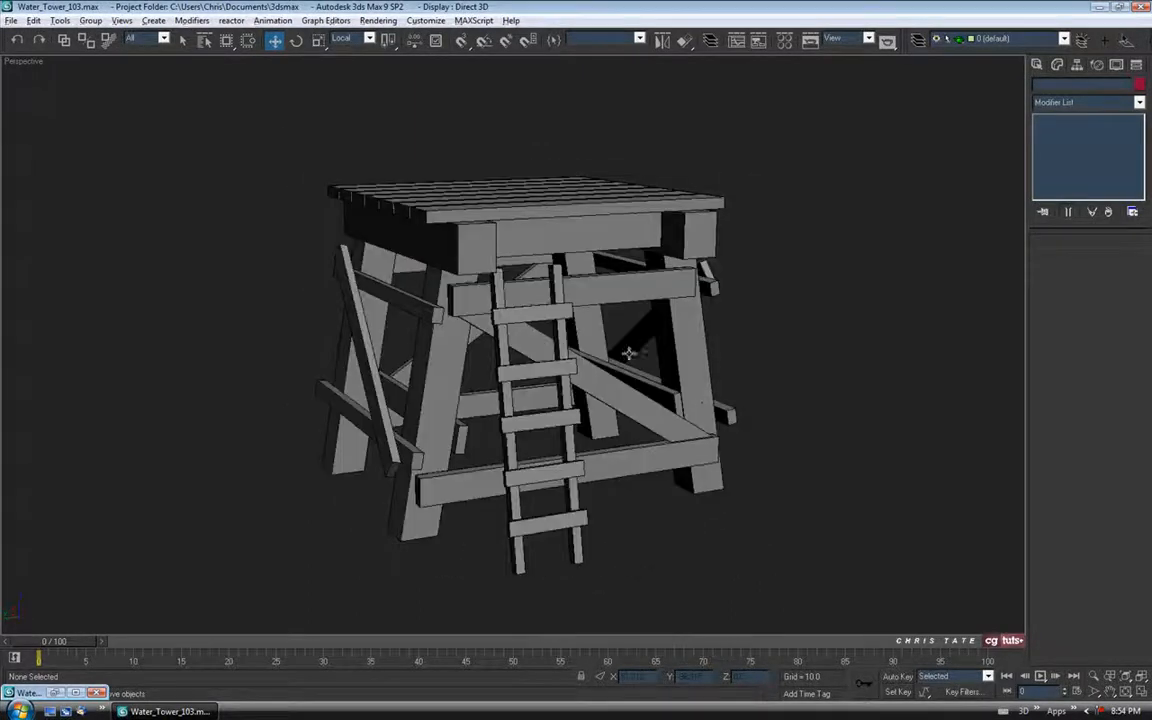
{"action": "middle_click_drag", "start_coordinate": [537, 365], "coordinate": [660, 374], "text": "alt"}
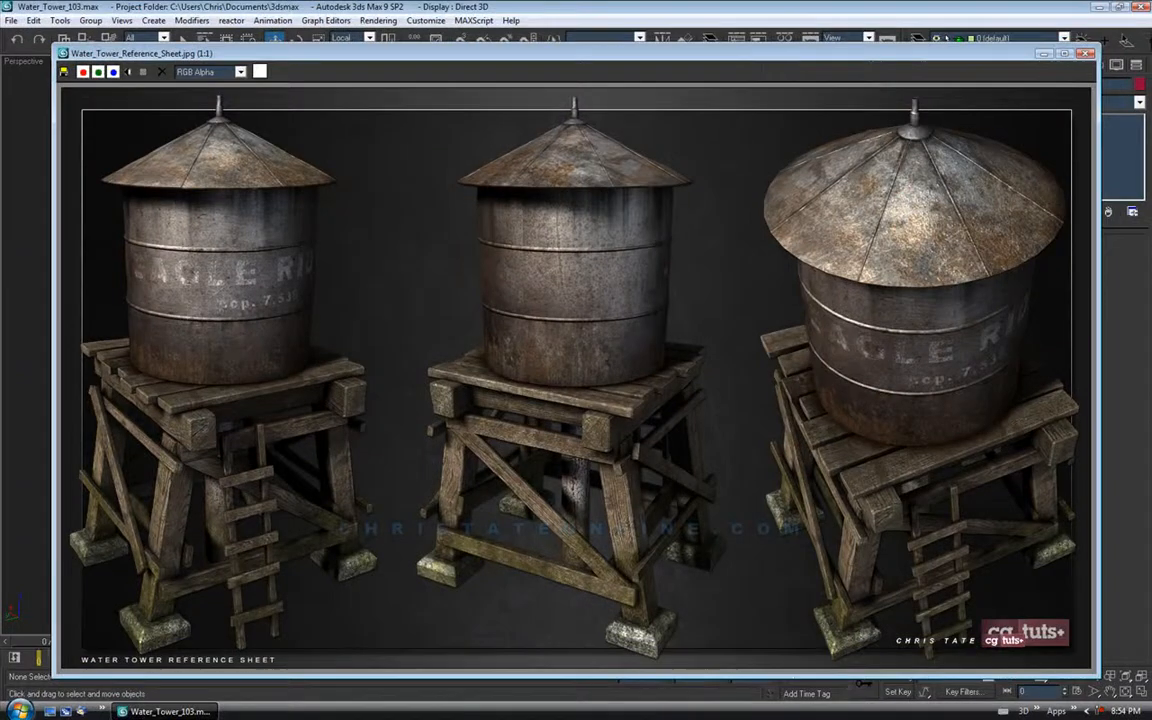
{"action": "left_click", "coordinate": [1043, 57]}
{"action": "middle_click_drag", "start_coordinate": [571, 399], "coordinate": [576, 398], "text": "alt"}
Start saving the scene as a new file in the Water_Tower folder.
{"action": "left_click", "coordinate": [10, 20]}
{"action": "left_click", "coordinate": [30, 117]}
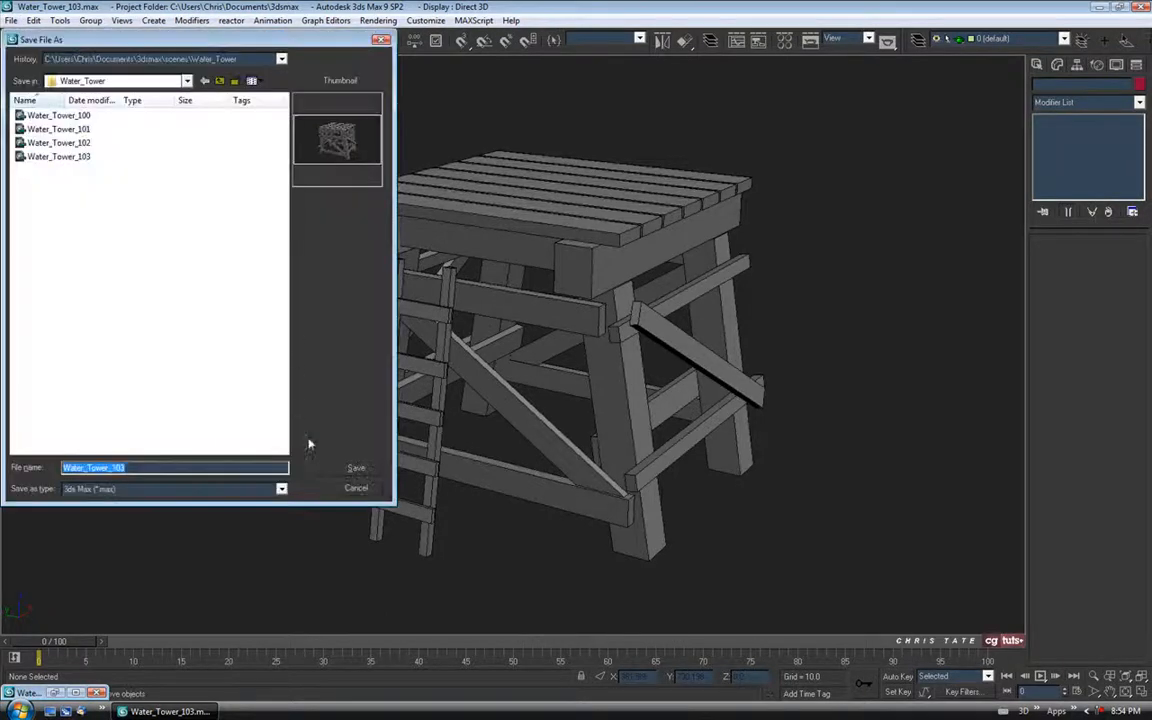